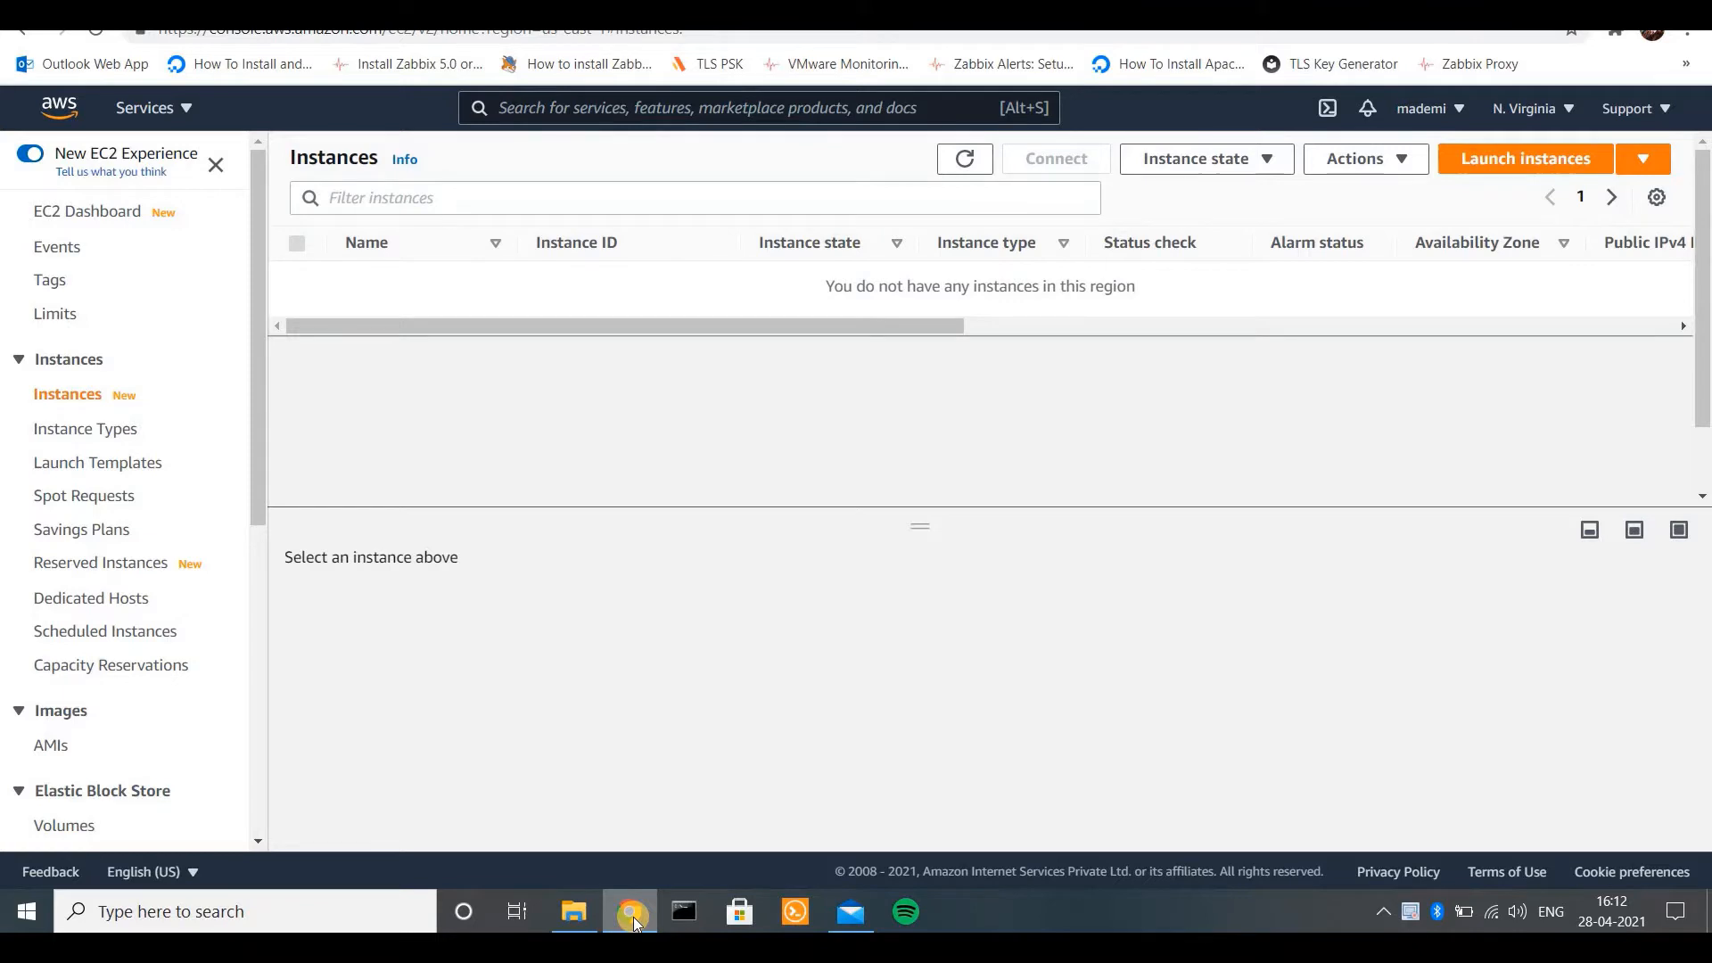
- Return to the AWS console home and open the EC2 dashboard, searching the services for ec2
{"action": "left_click", "coordinate": [51, 116]}
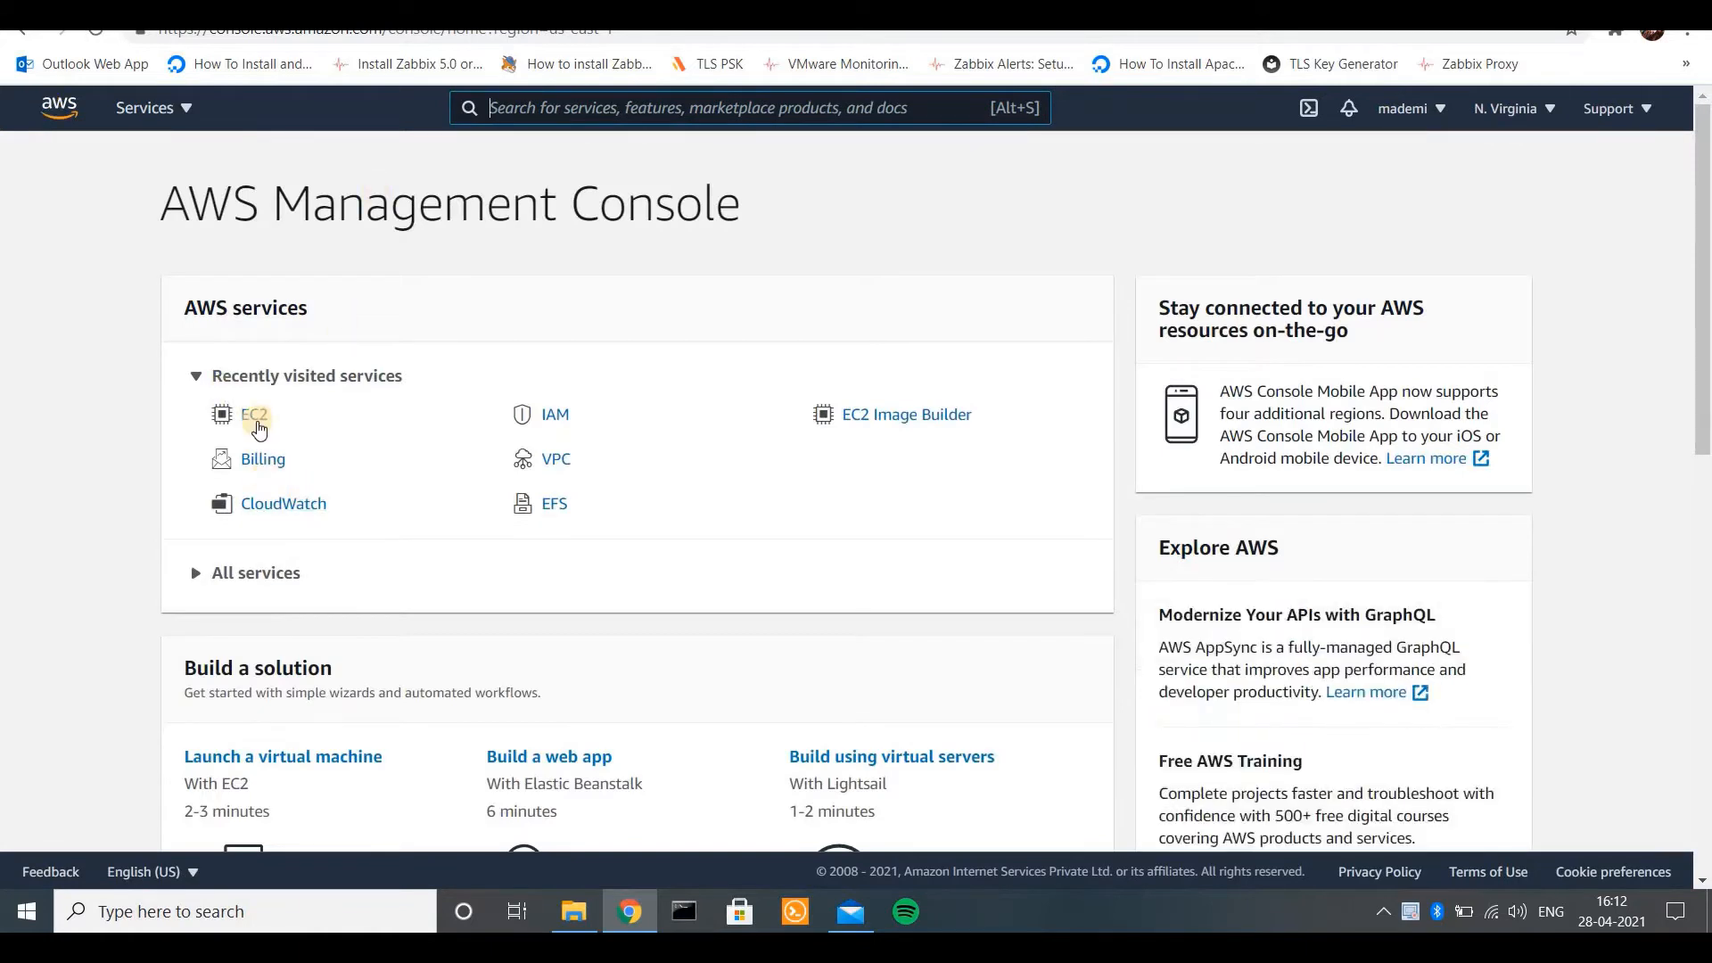
{"action": "left_click", "coordinate": [258, 423]}
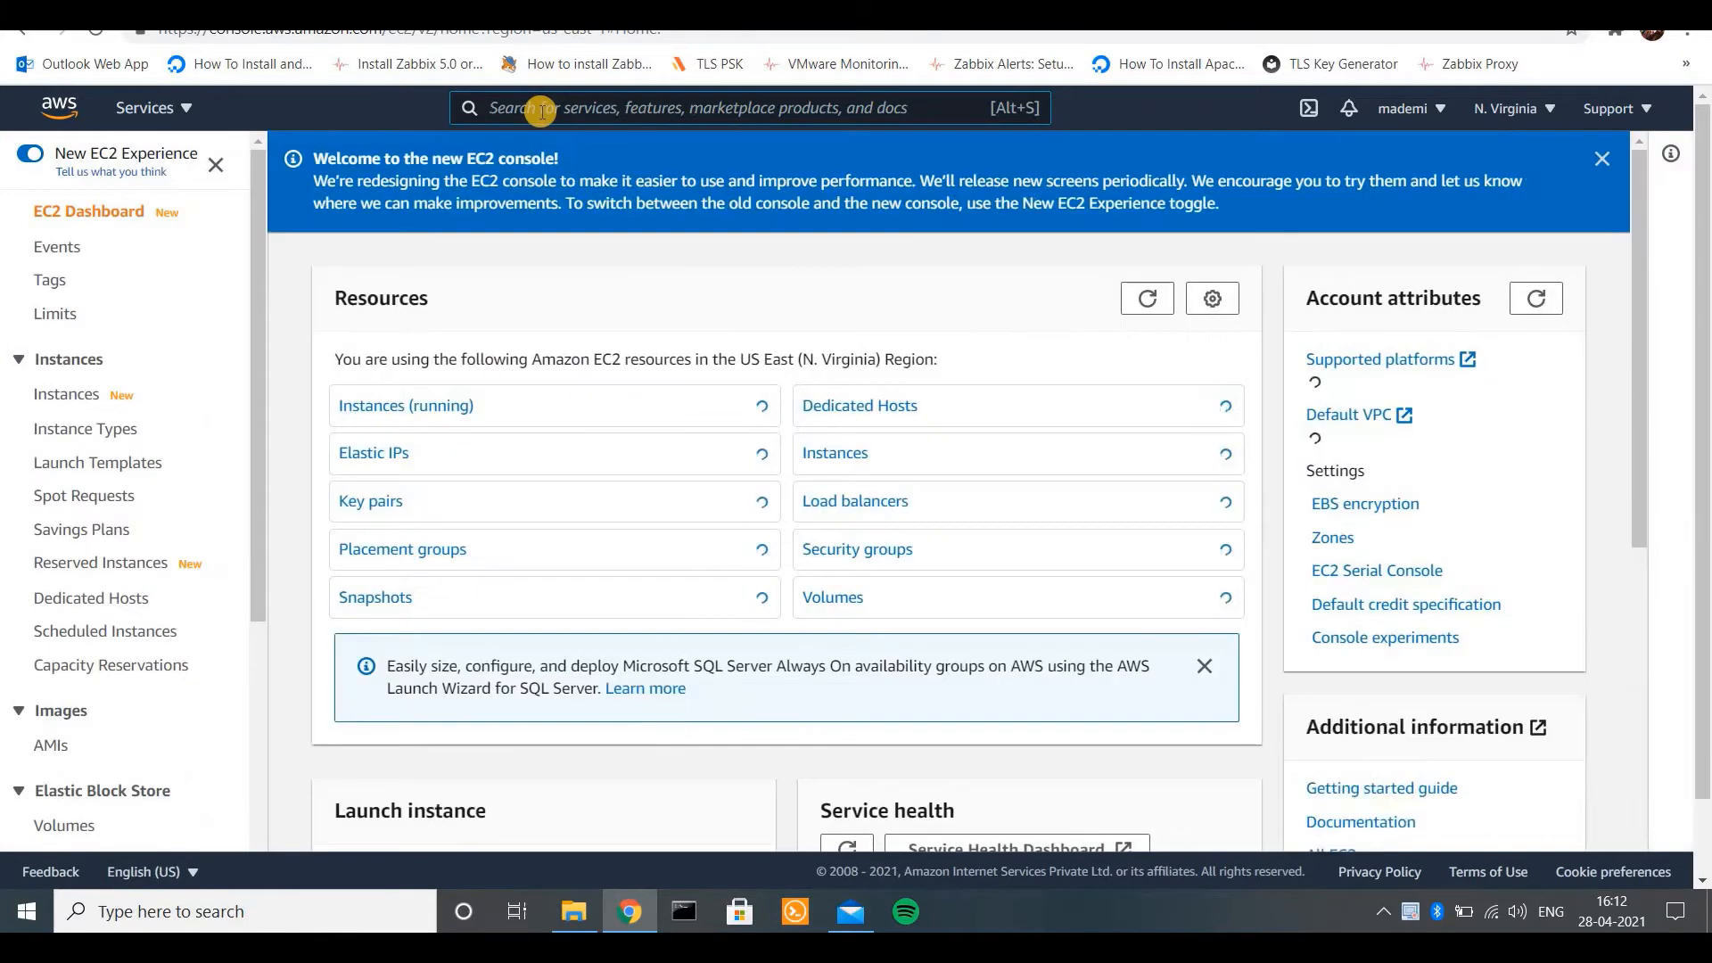
{"action": "left_click", "coordinate": [542, 110]}
{"action": "type", "text": "ec2"}
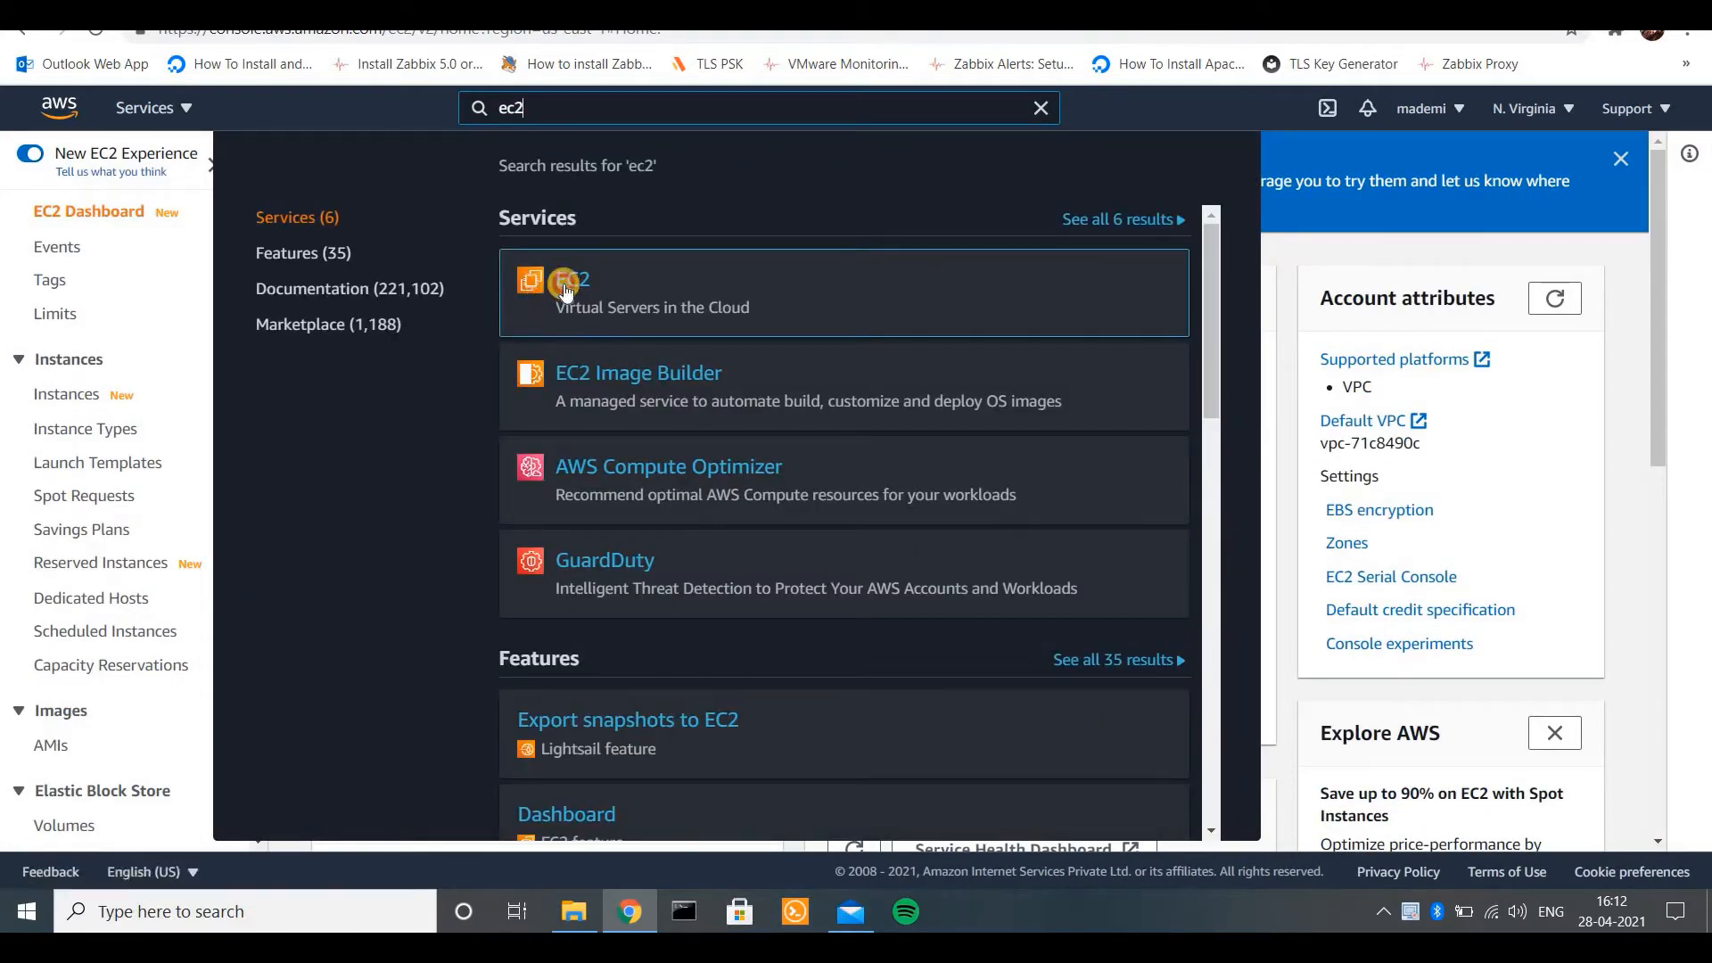
{"action": "left_click", "coordinate": [565, 287]}
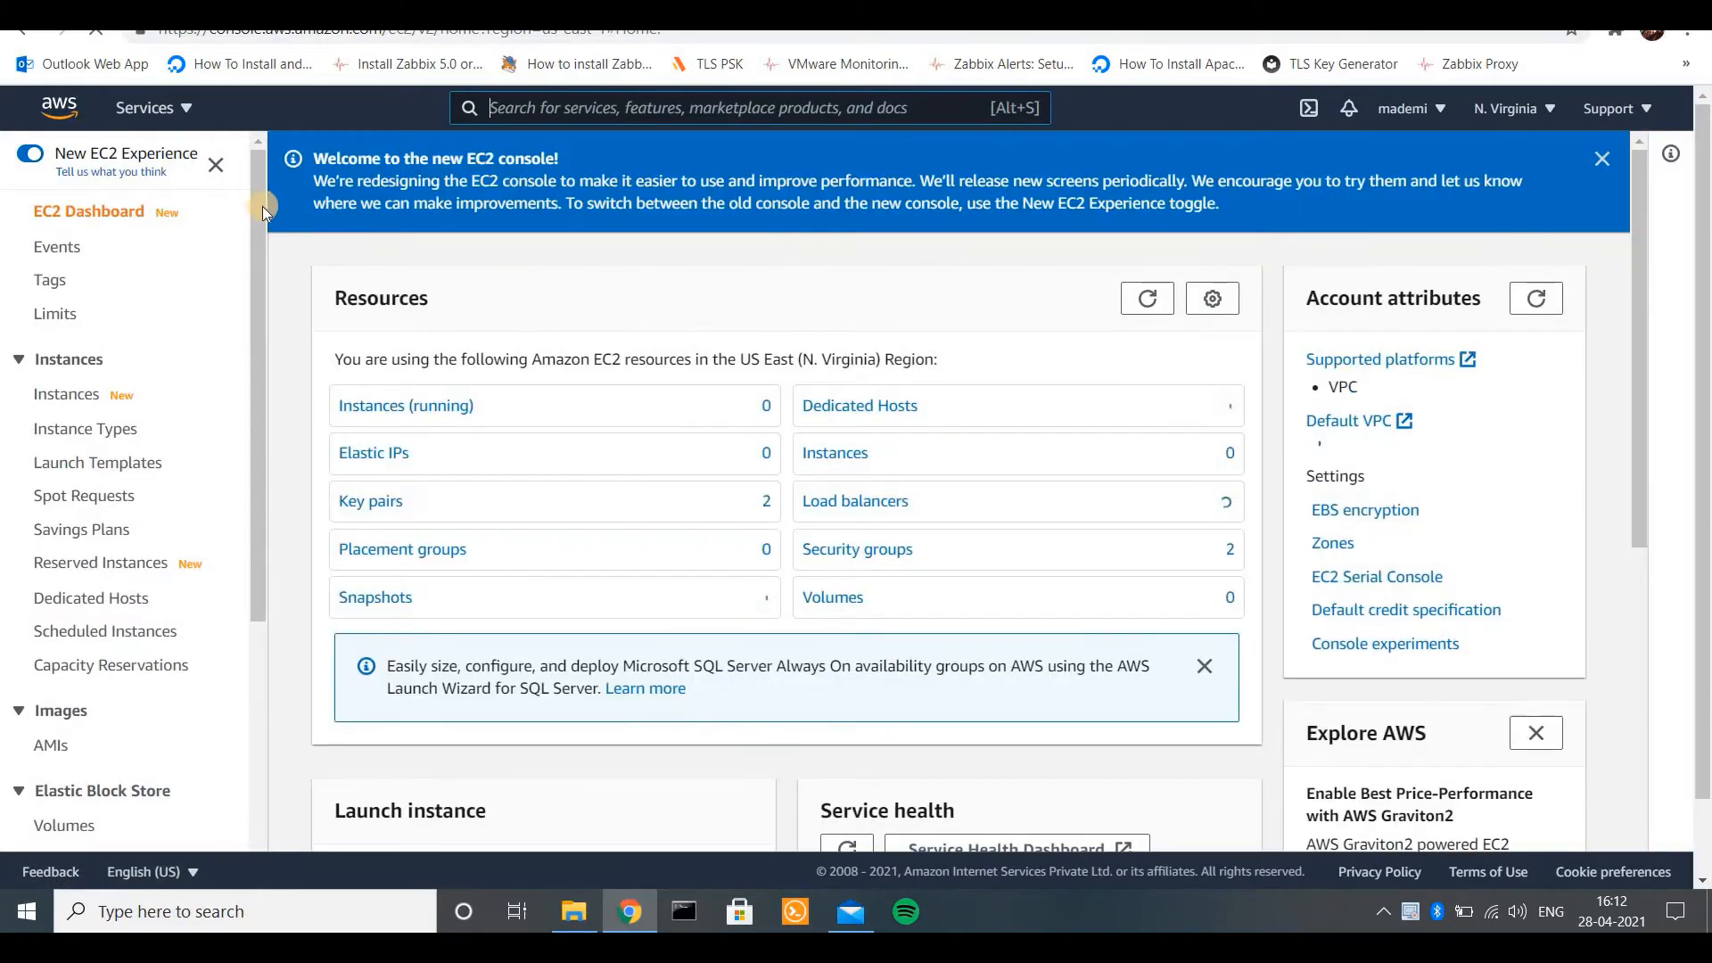
- From the load balancers list, start creating an Application Load Balancer and name it mademi-lb
{"action": "left_click_drag", "start_coordinate": [260, 205], "coordinate": [276, 596]}
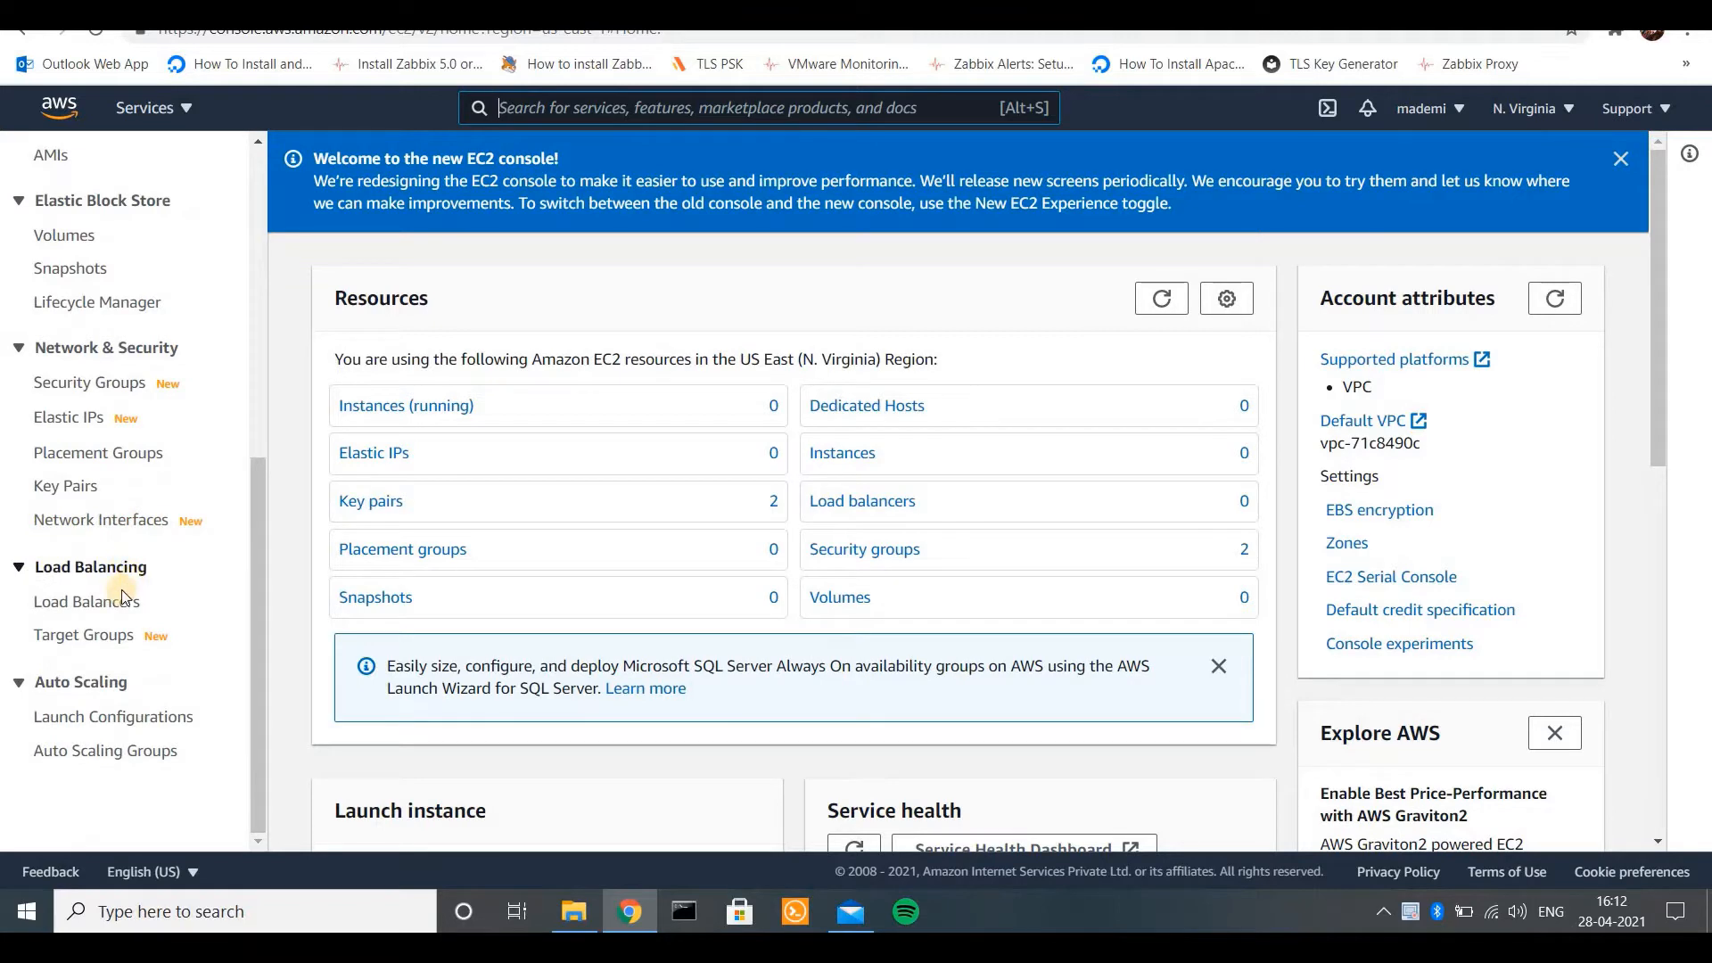
{"action": "left_click", "coordinate": [103, 609]}
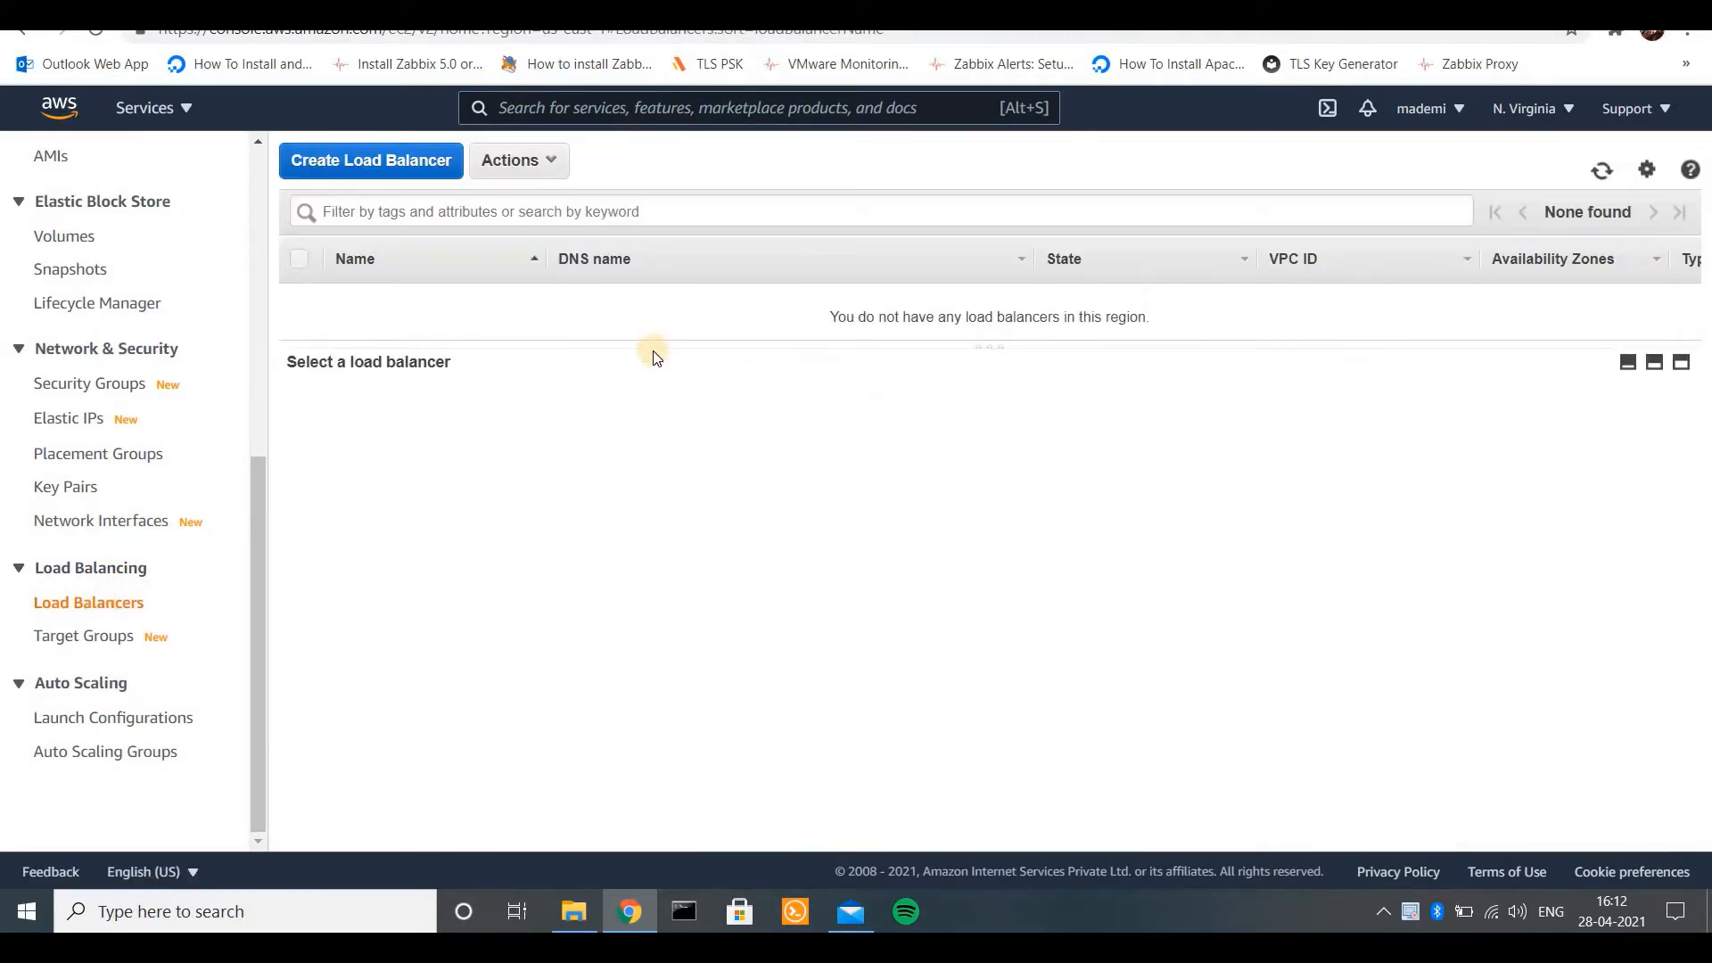
{"action": "left_click", "coordinate": [392, 164]}
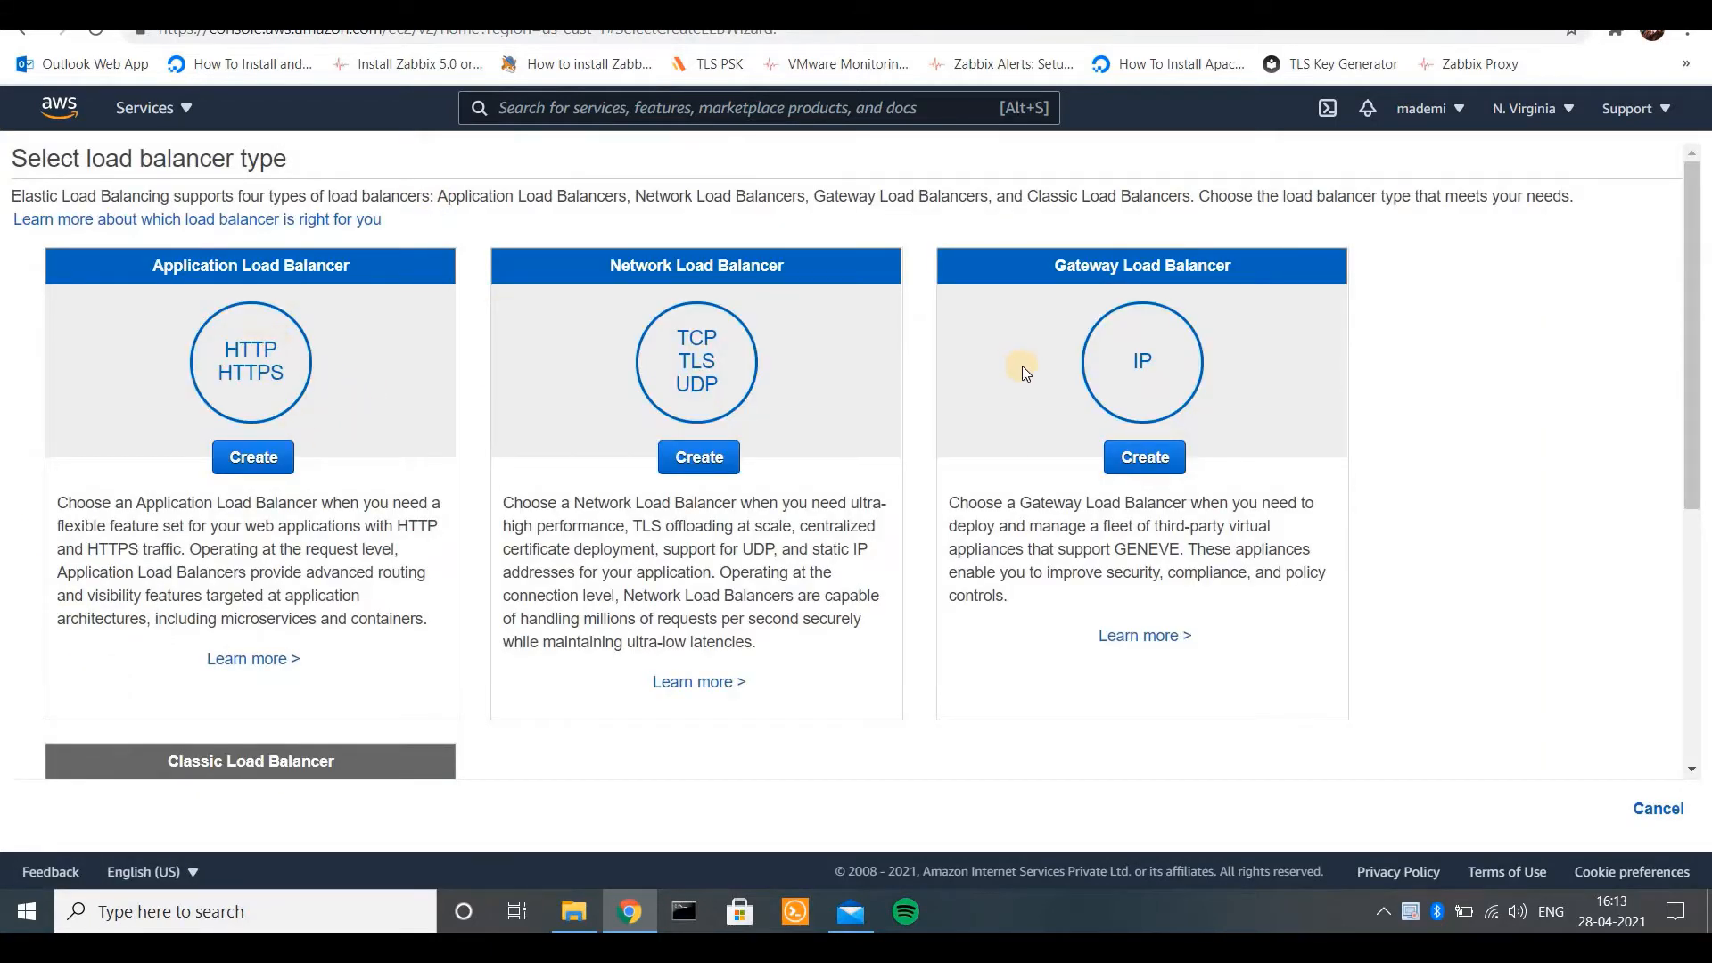
{"action": "left_click_drag", "start_coordinate": [1696, 422], "coordinate": [1688, 282]}
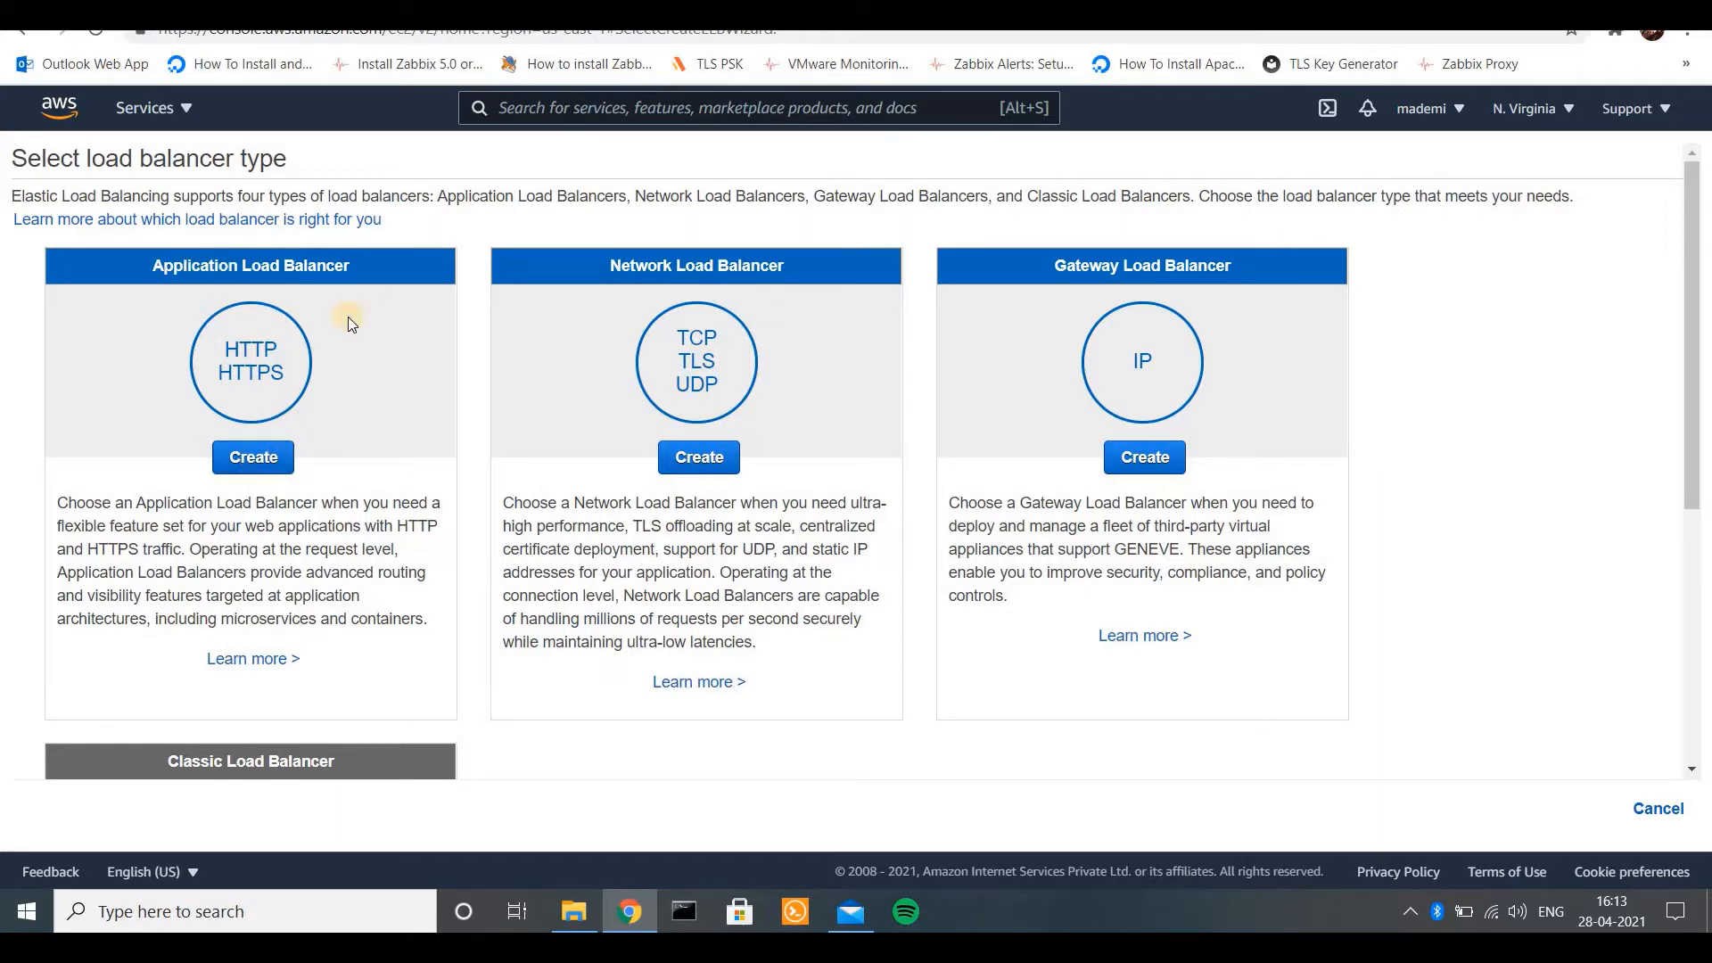
{"action": "left_click", "coordinate": [270, 457]}
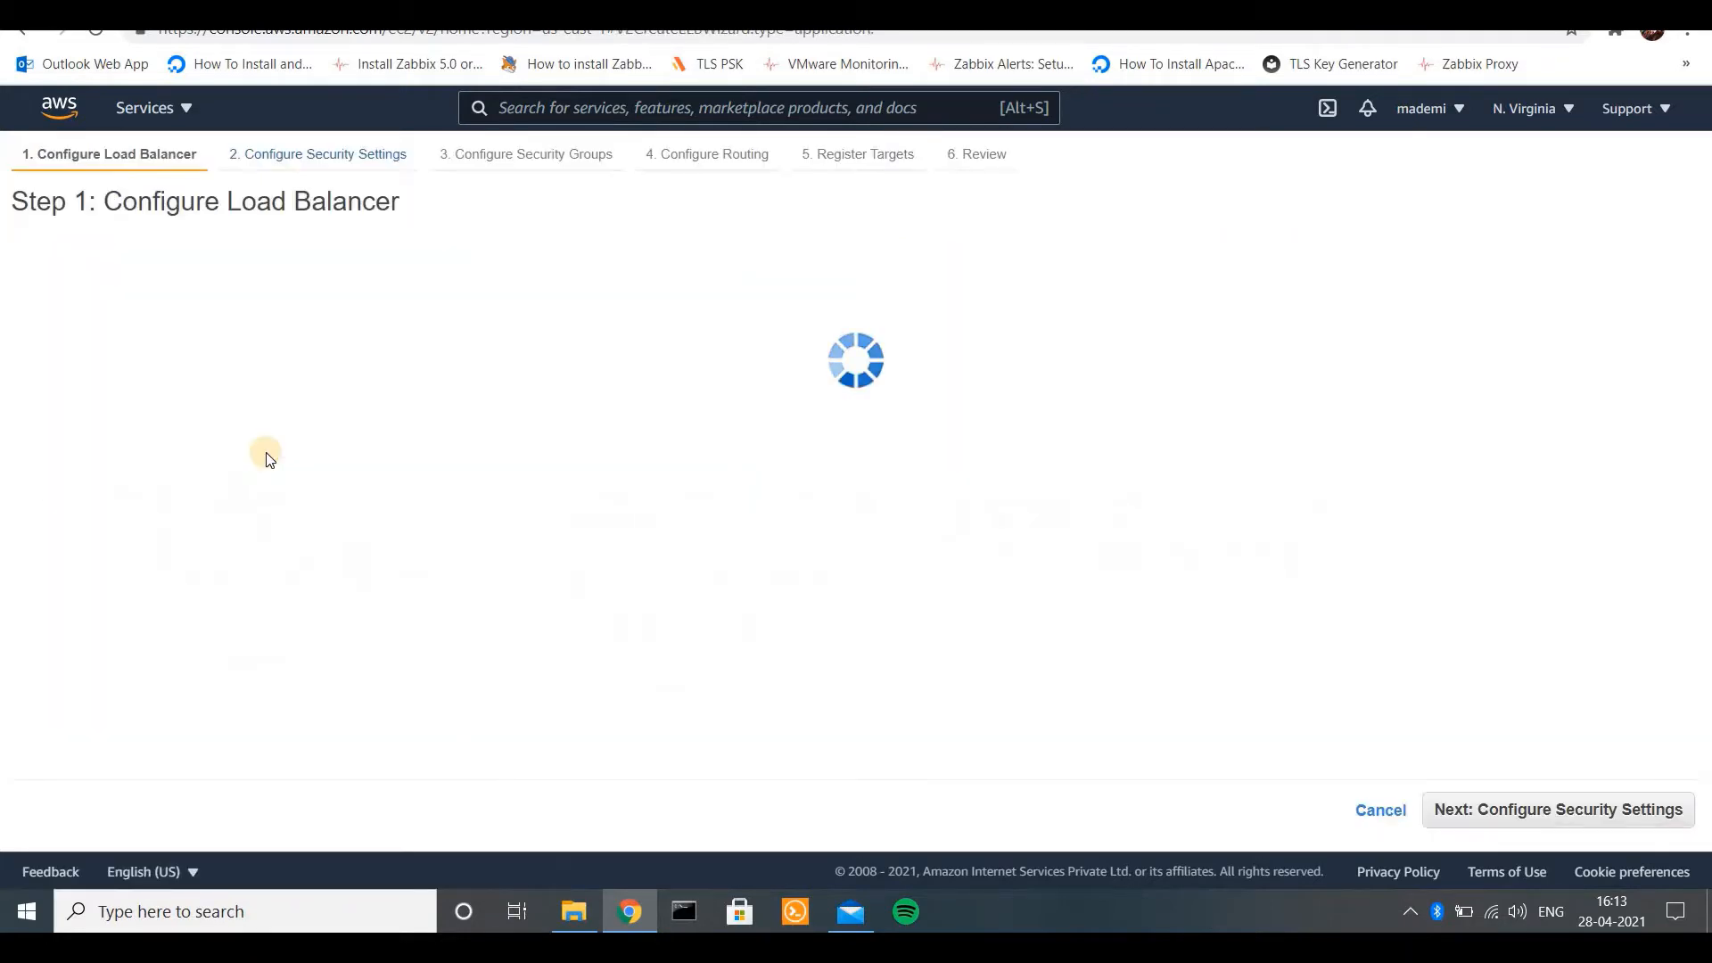
{"action": "left_click", "coordinate": [355, 349]}
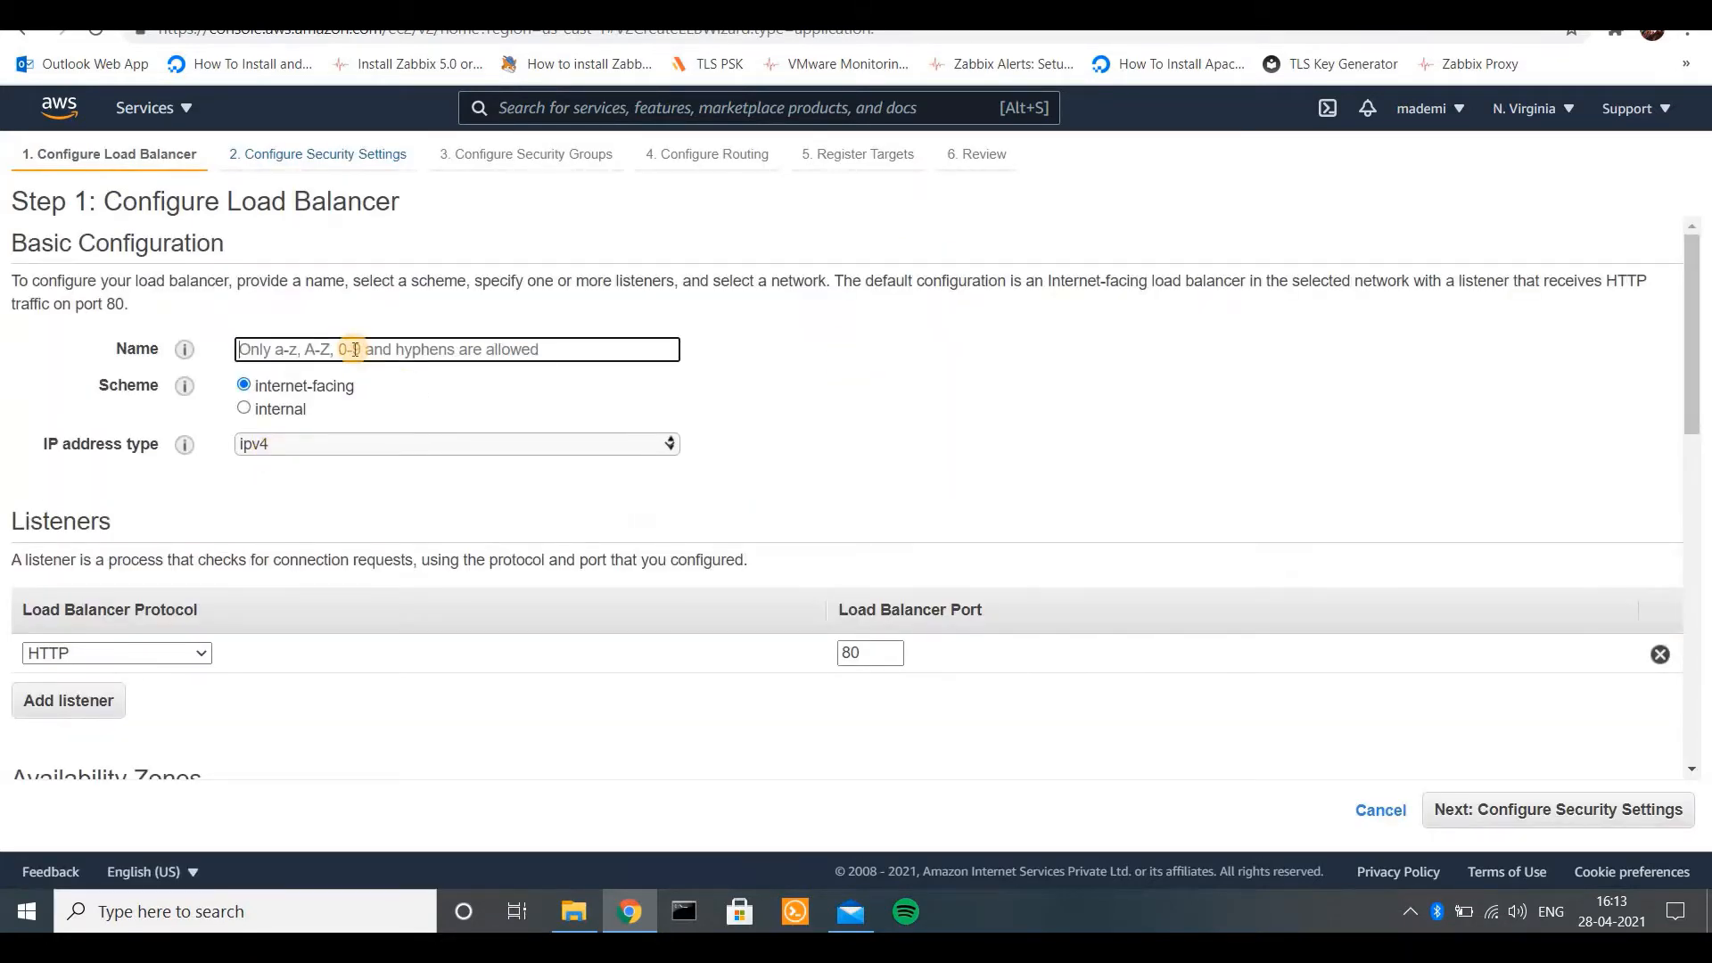
{"action": "type", "text": "mademi-lb"}
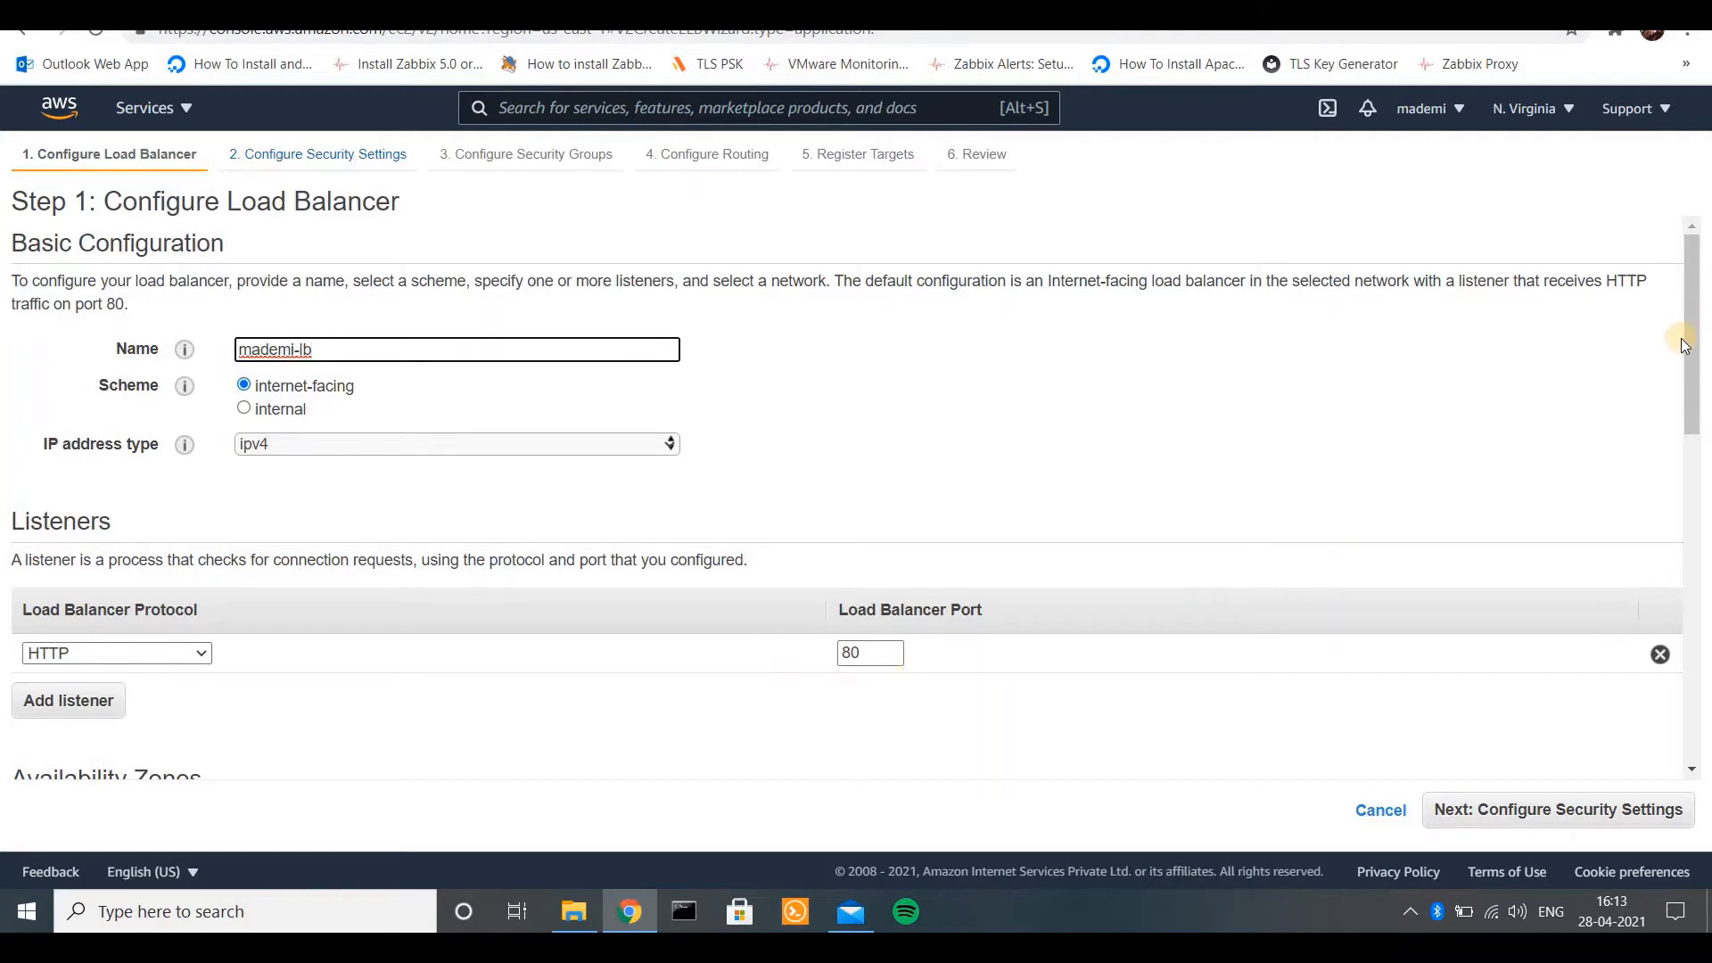
- Enable all six availability zones, us-east-1a to us-east-1f, for the load balancer and continue to the security settings
{"action": "left_click_drag", "start_coordinate": [1692, 445], "coordinate": [1692, 472]}
{"action": "scroll", "coordinate": [417, 437], "scroll_direction": "down", "scroll_amount": 3}
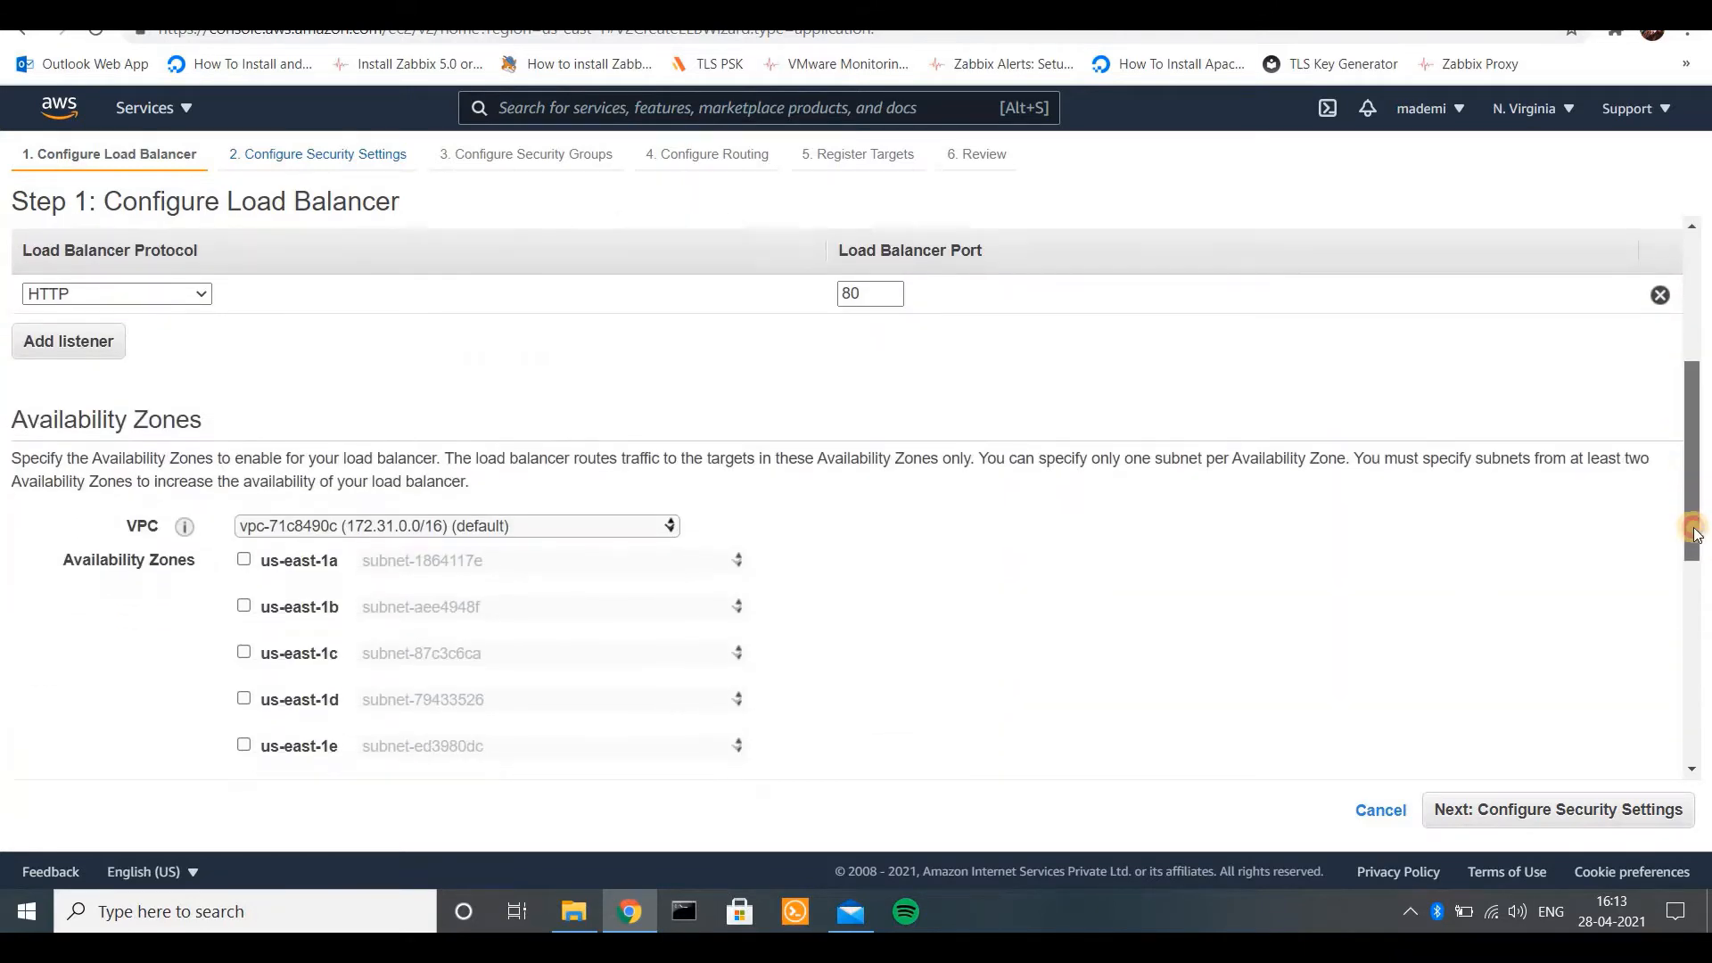
{"action": "scroll", "coordinate": [417, 437], "scroll_direction": "down", "scroll_amount": 3}
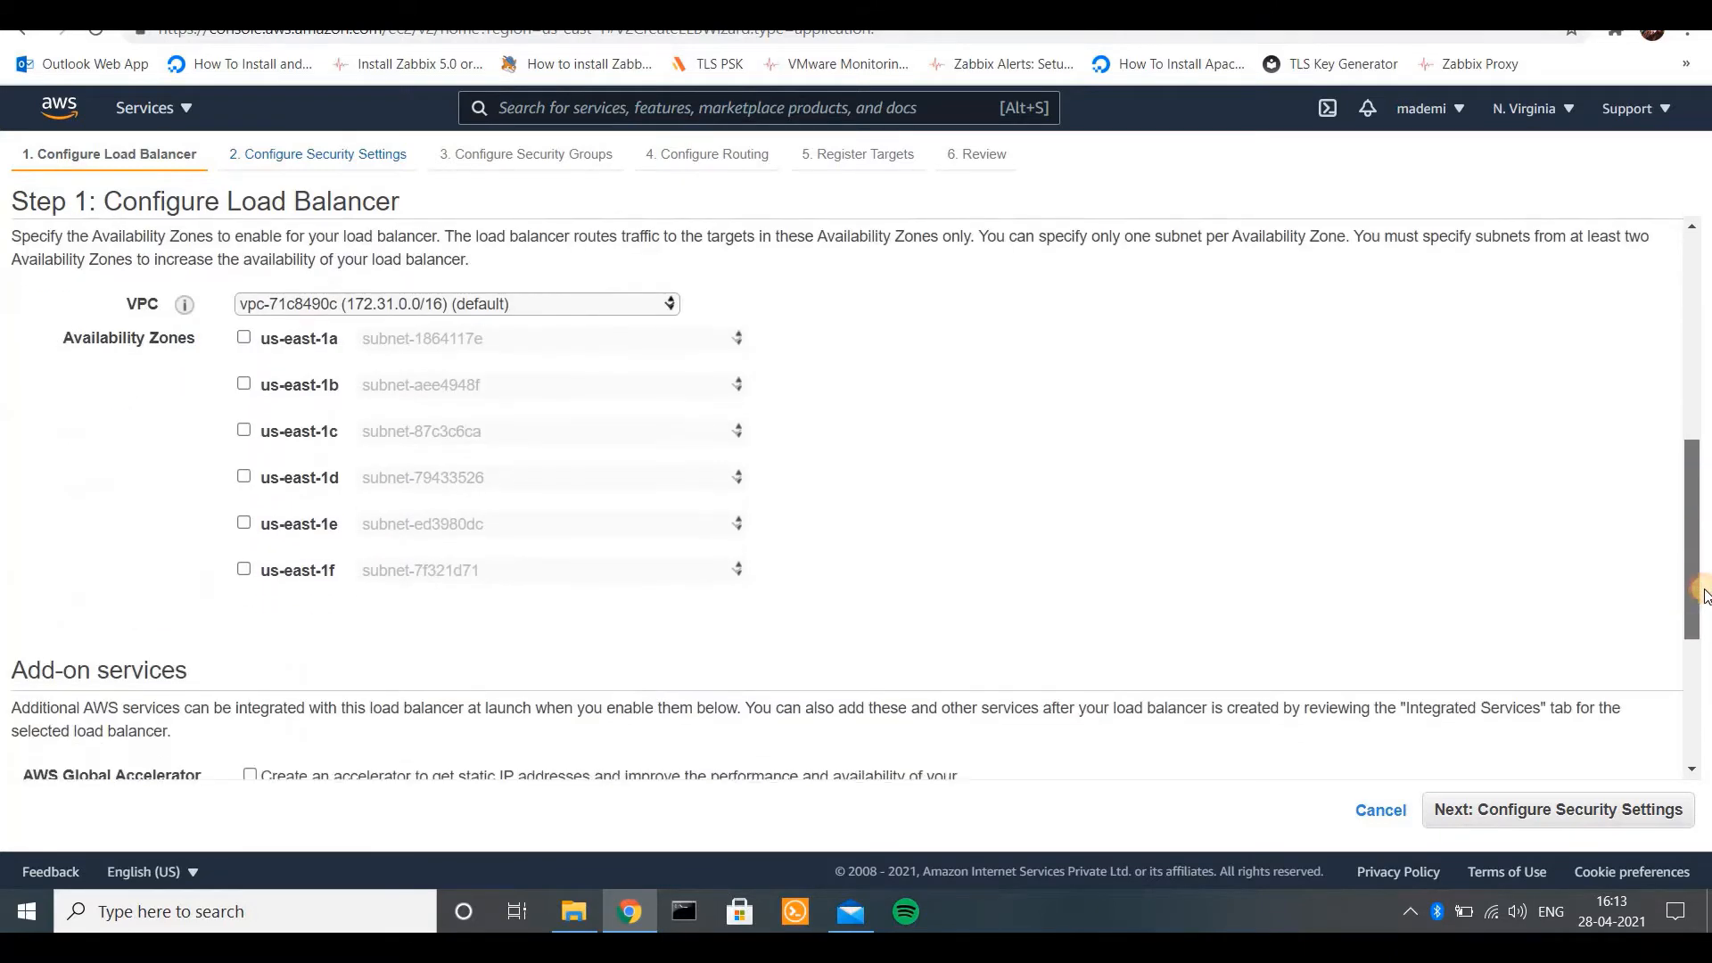
{"action": "left_click", "coordinate": [243, 331]}
{"action": "left_click", "coordinate": [244, 413]}
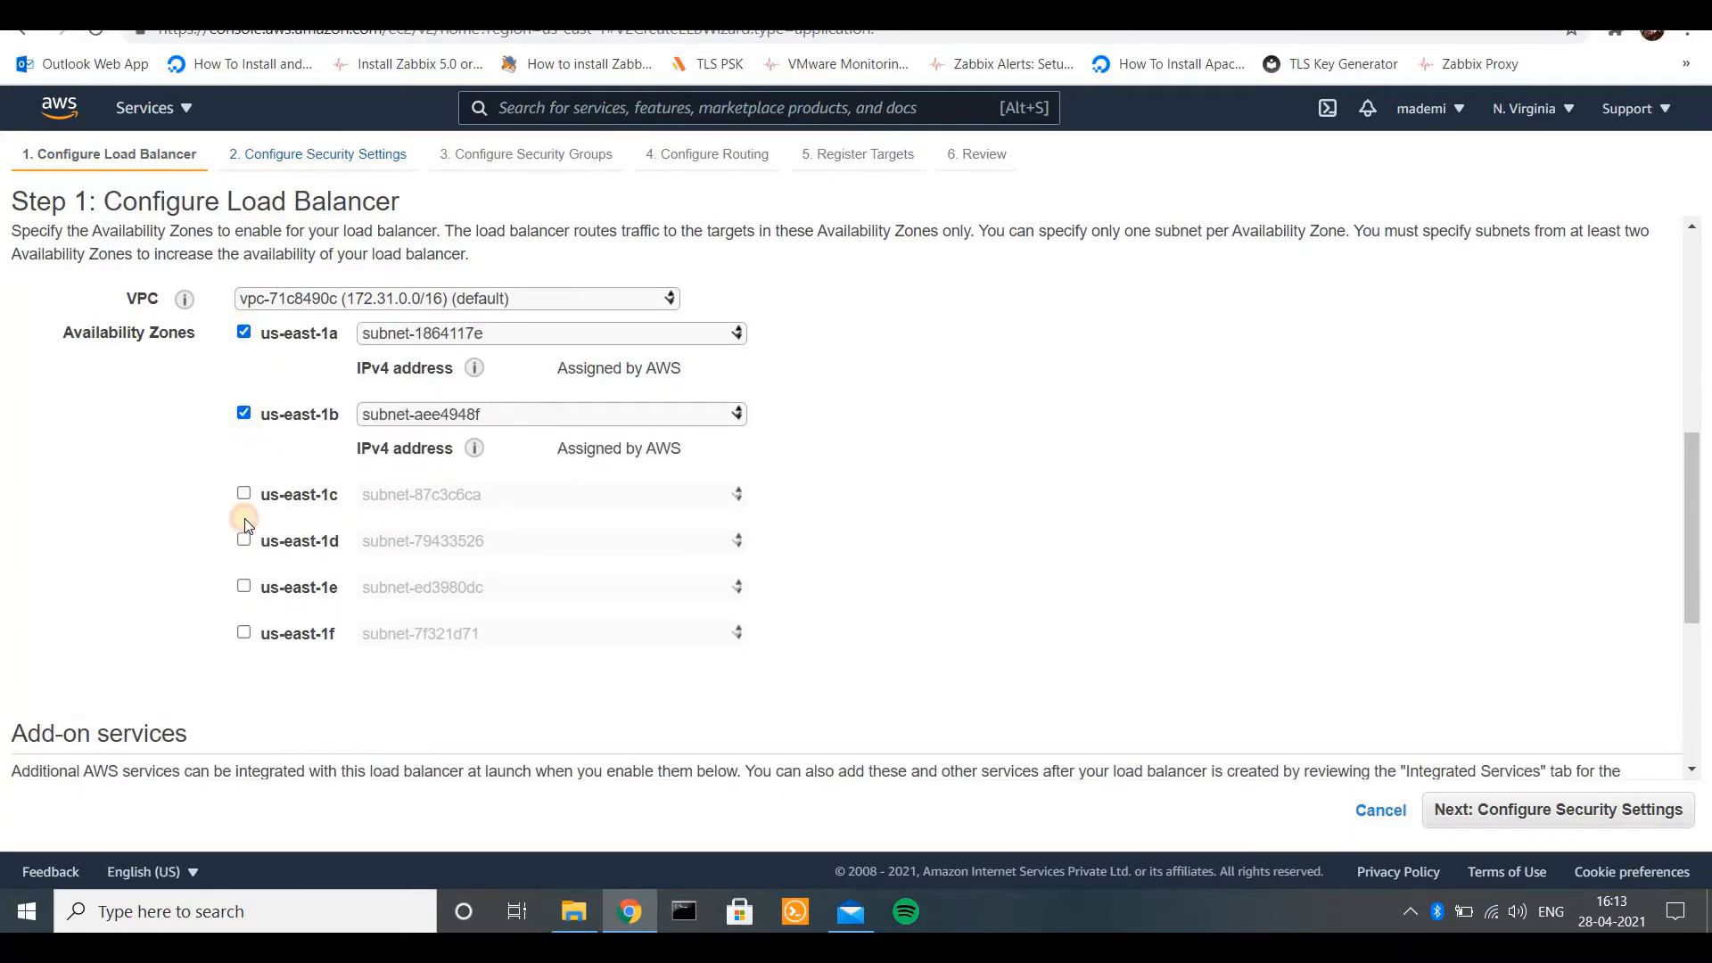
{"action": "left_click", "coordinate": [243, 493]}
{"action": "left_click", "coordinate": [244, 573]}
{"action": "left_click", "coordinate": [243, 657]}
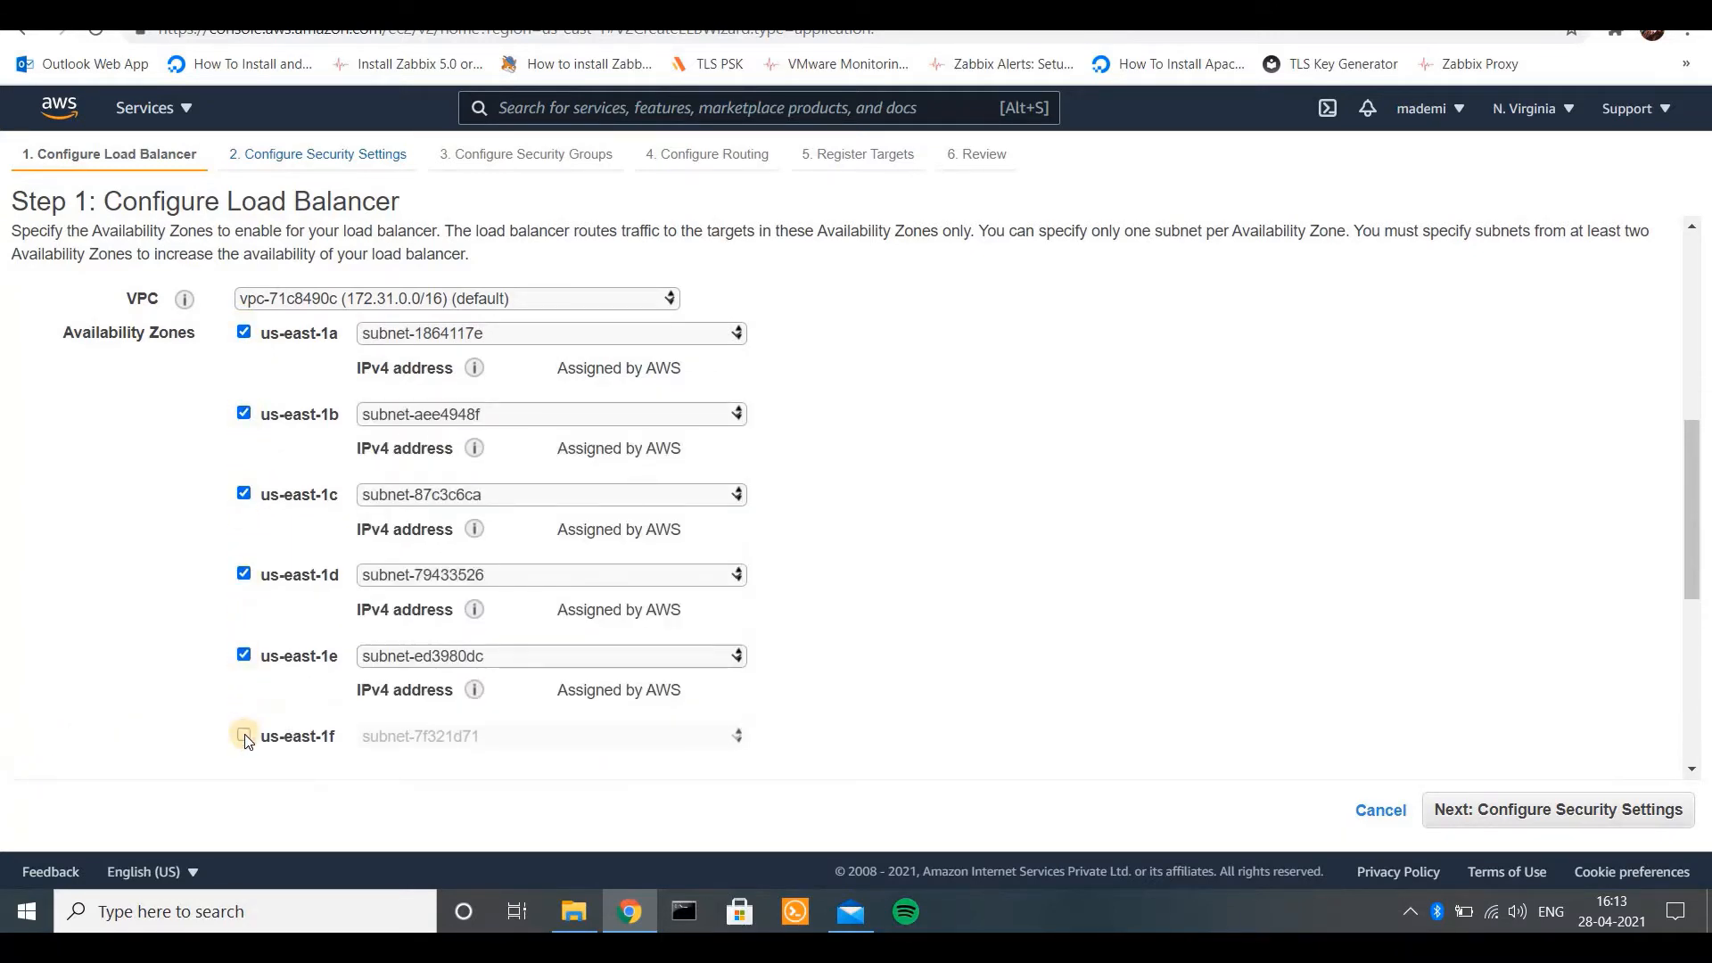
{"action": "left_click", "coordinate": [244, 737]}
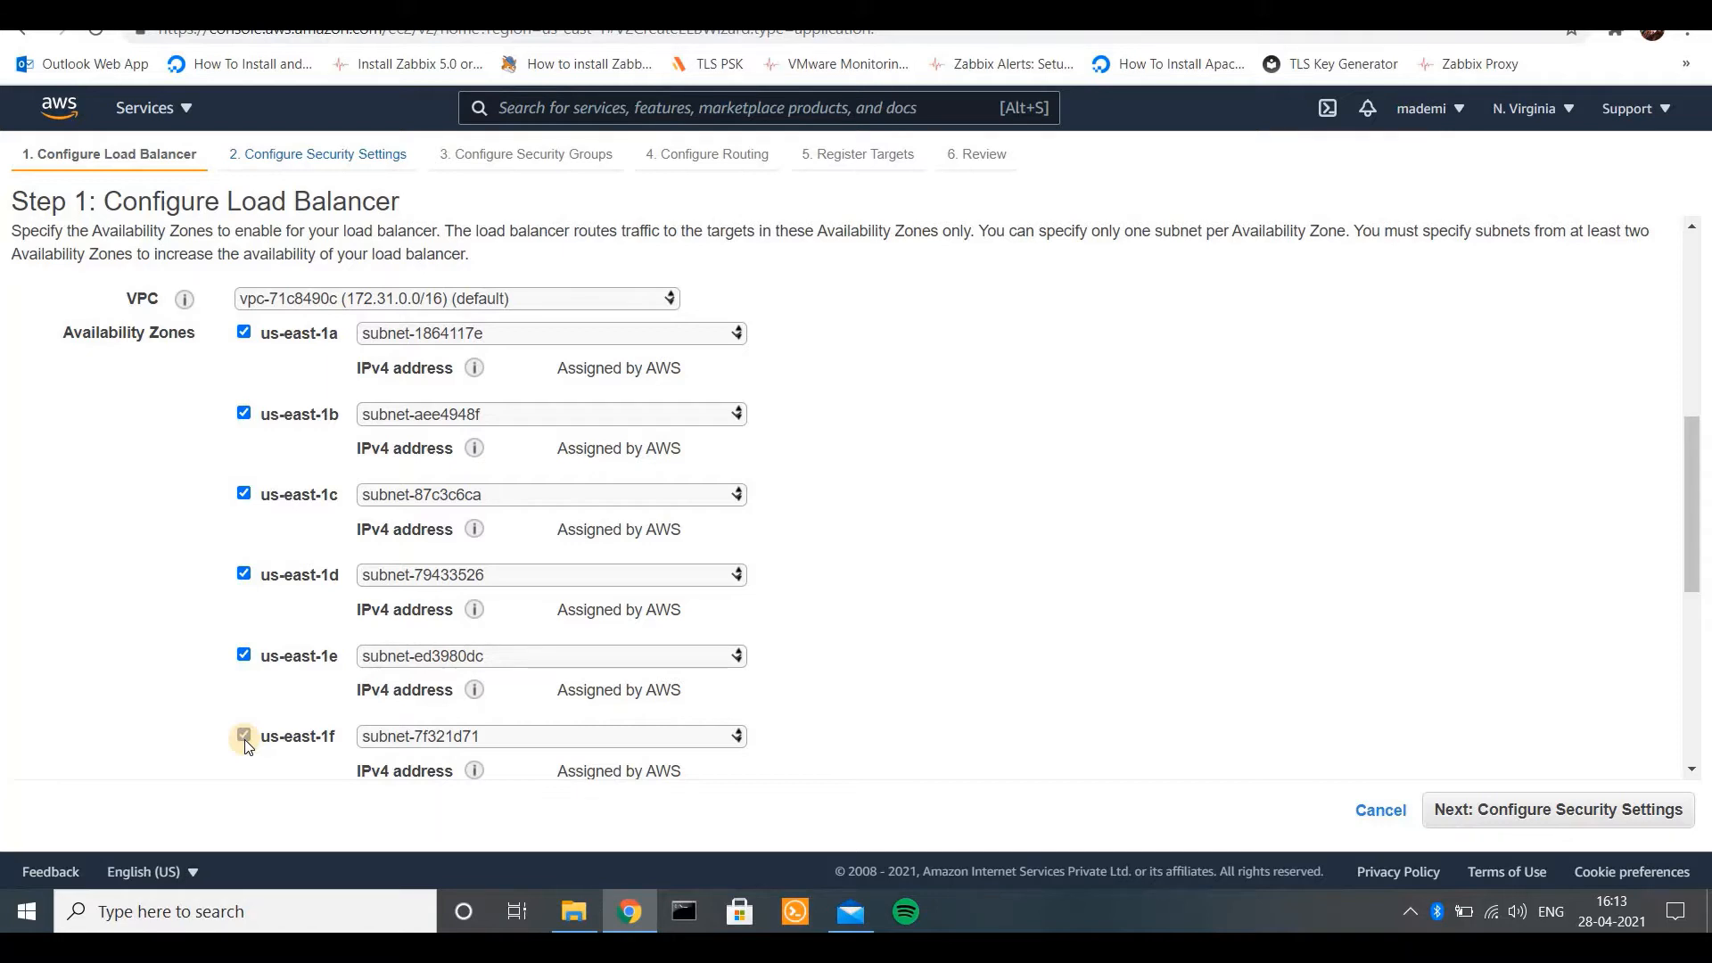
{"action": "left_click", "coordinate": [244, 737]}
{"action": "left_click_drag", "start_coordinate": [1697, 508], "coordinate": [1703, 675]}
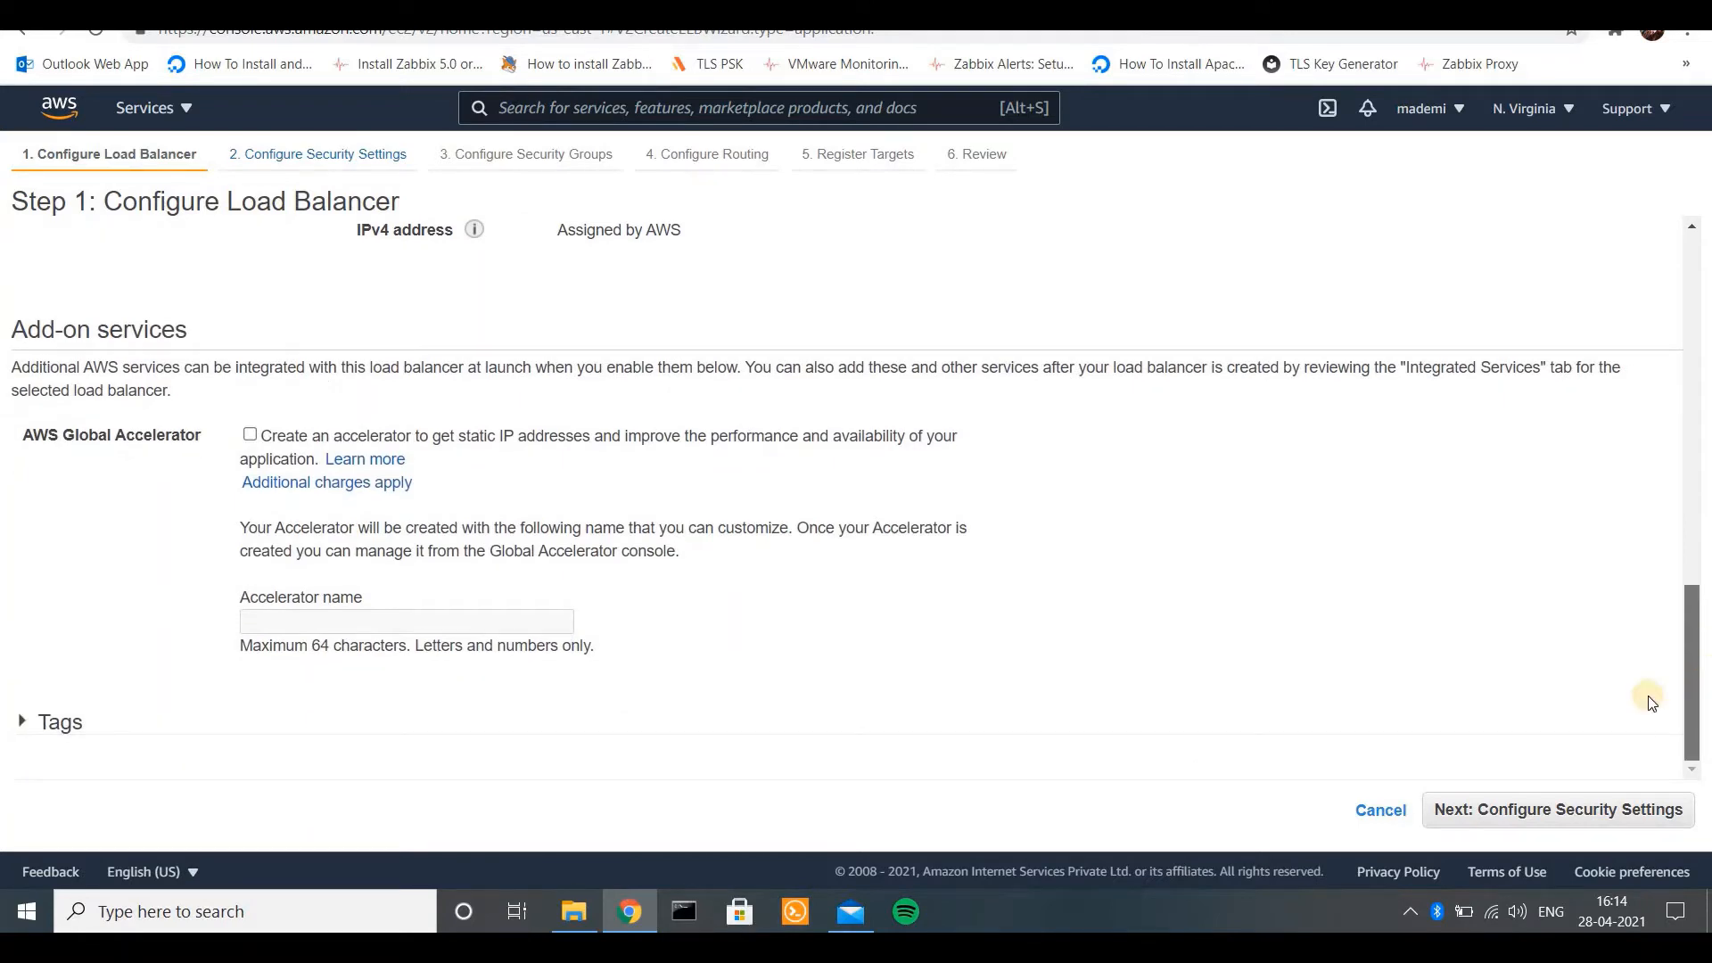
{"action": "left_click", "coordinate": [1596, 802]}
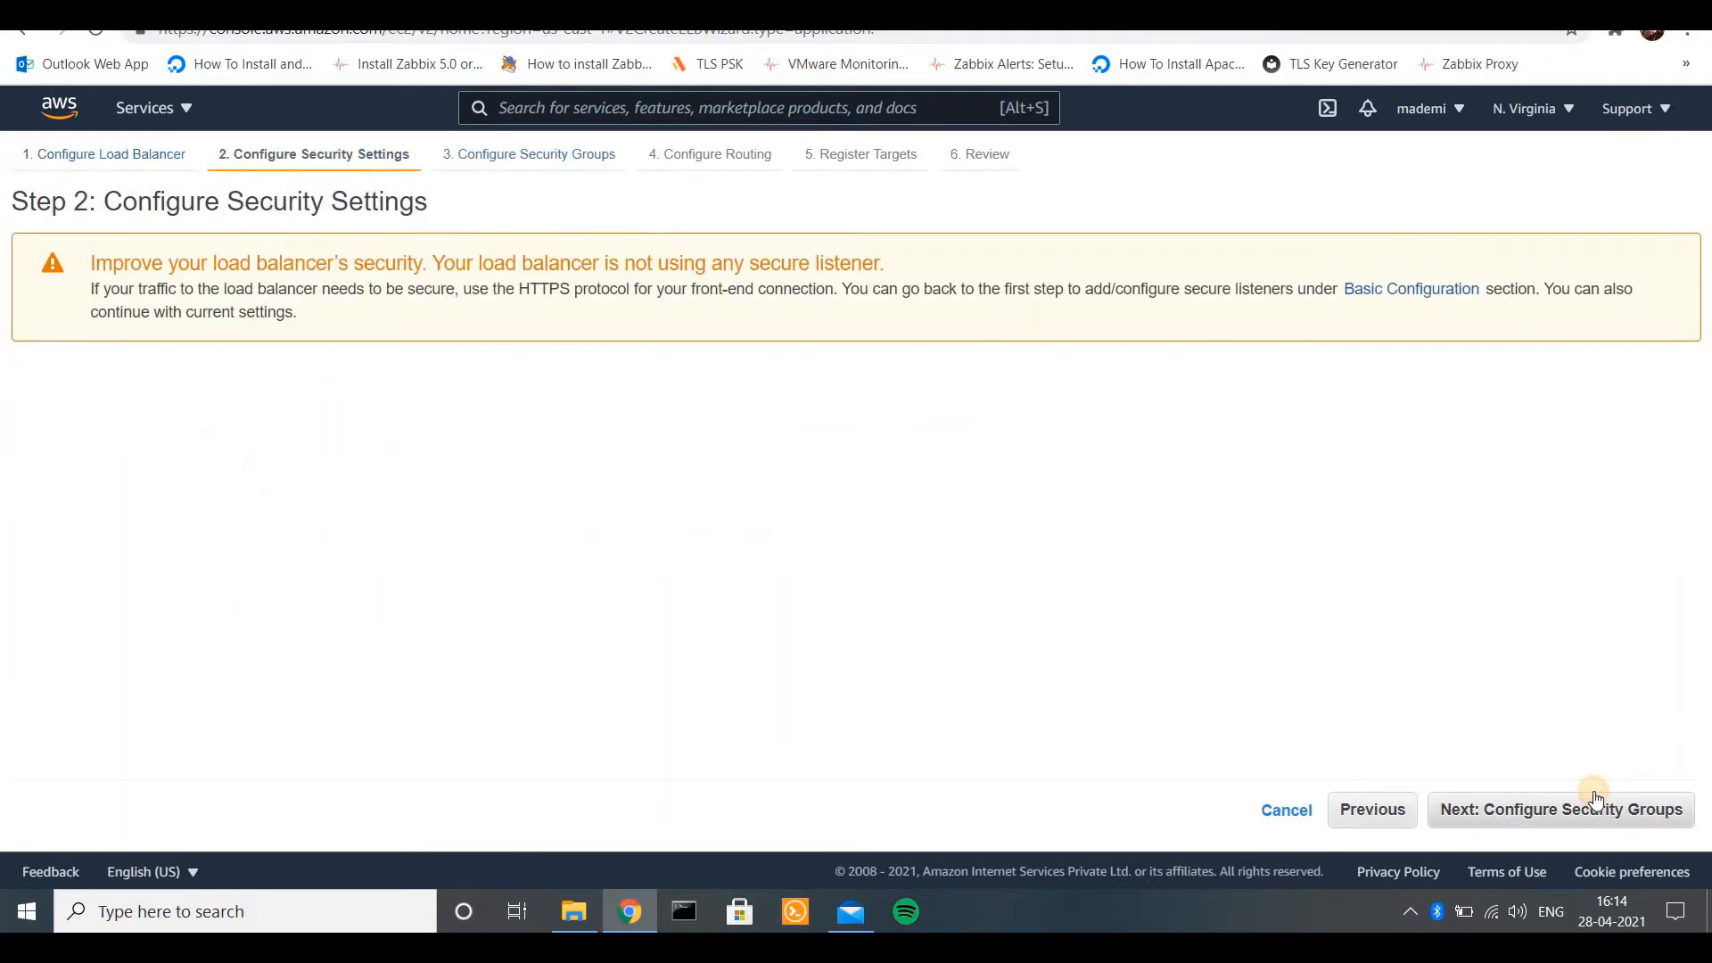
- Assign the existing Webserver security group instead of the default one and continue to the routing configuration
{"action": "left_click", "coordinate": [1574, 822]}
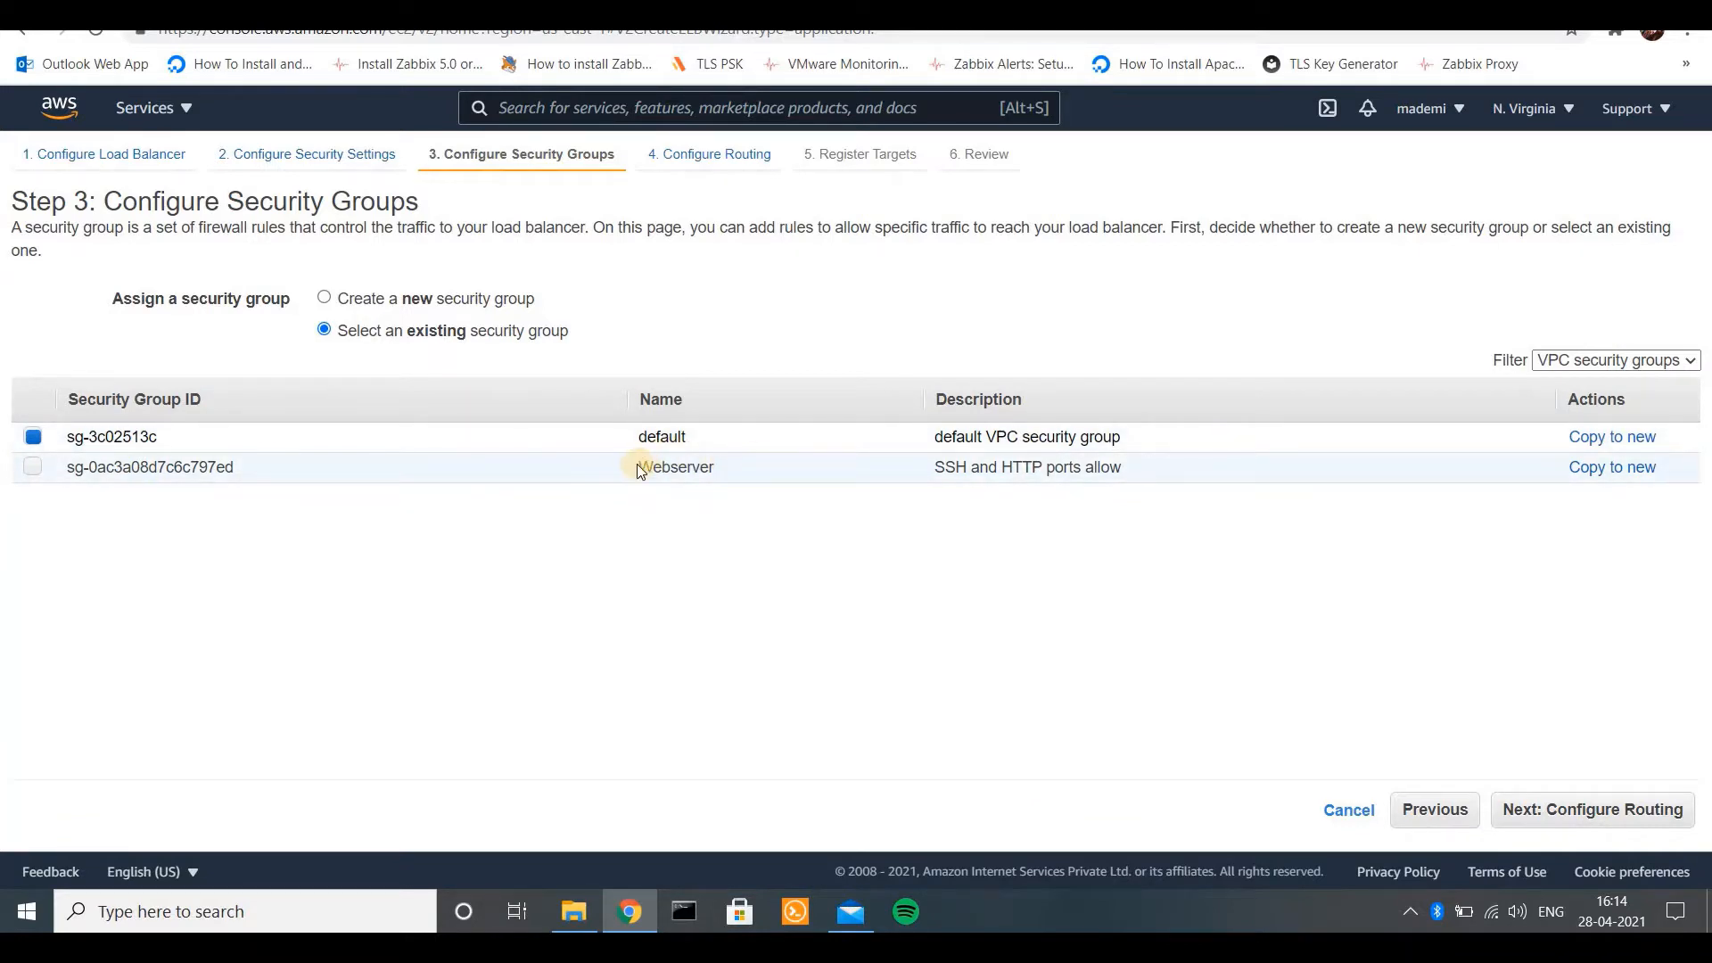
{"action": "left_click_drag", "start_coordinate": [637, 469], "coordinate": [753, 474]}
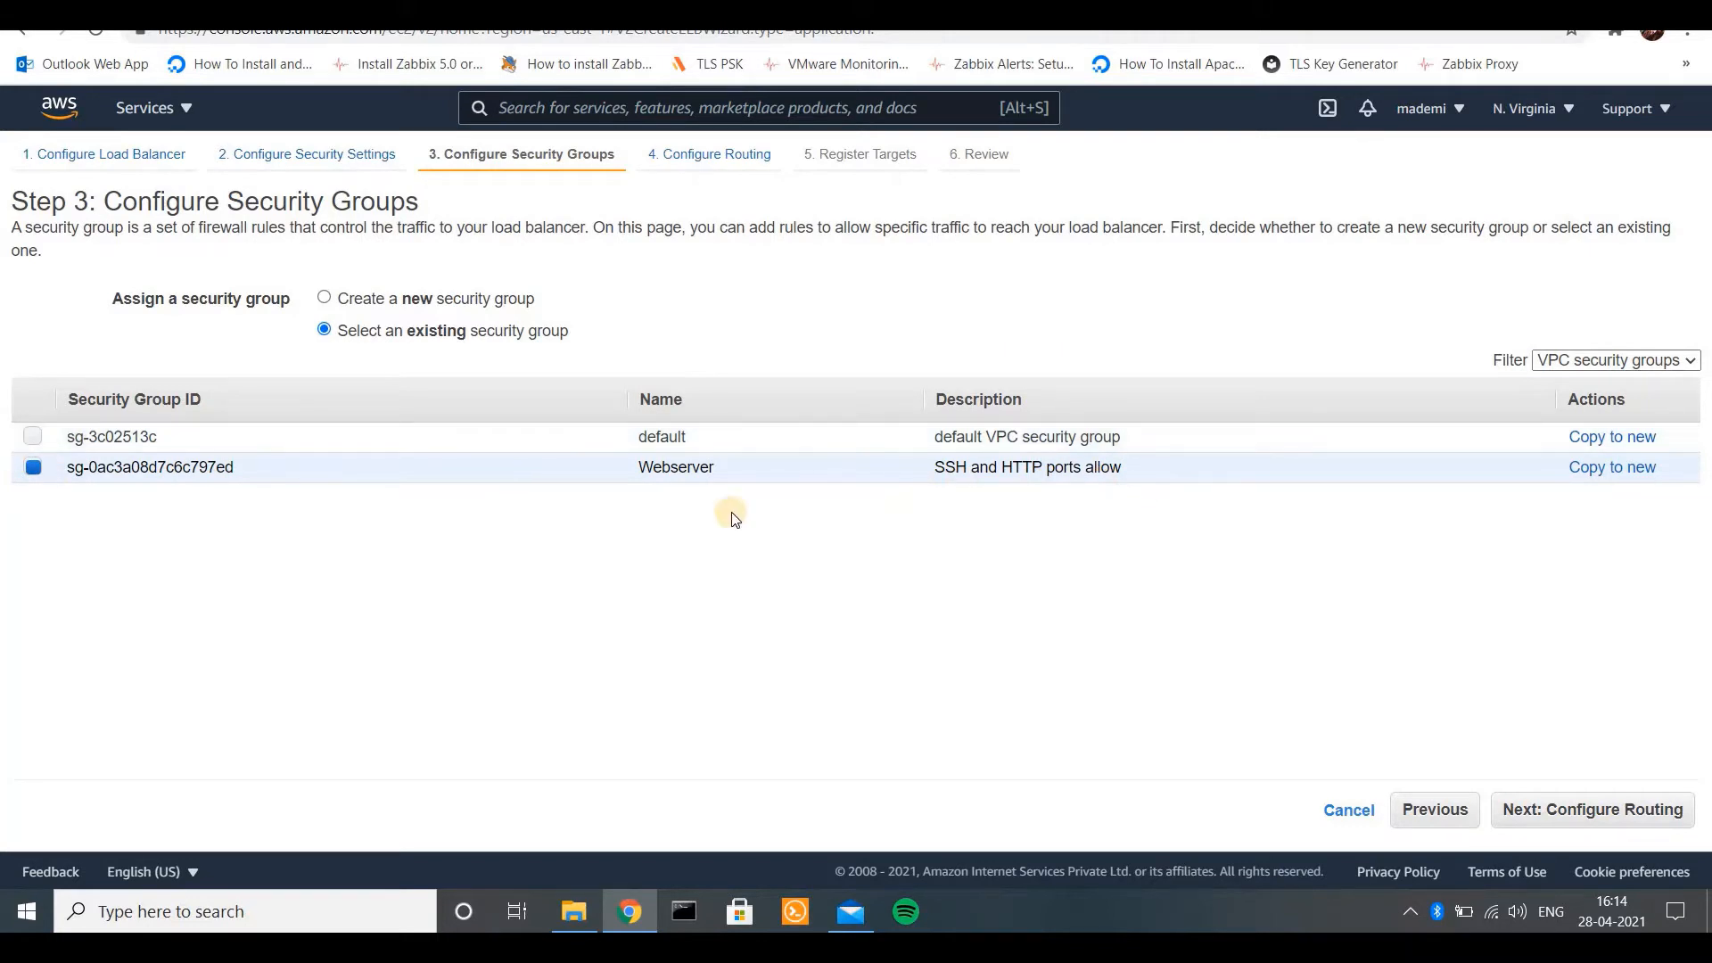
{"action": "left_click", "coordinate": [1576, 828]}
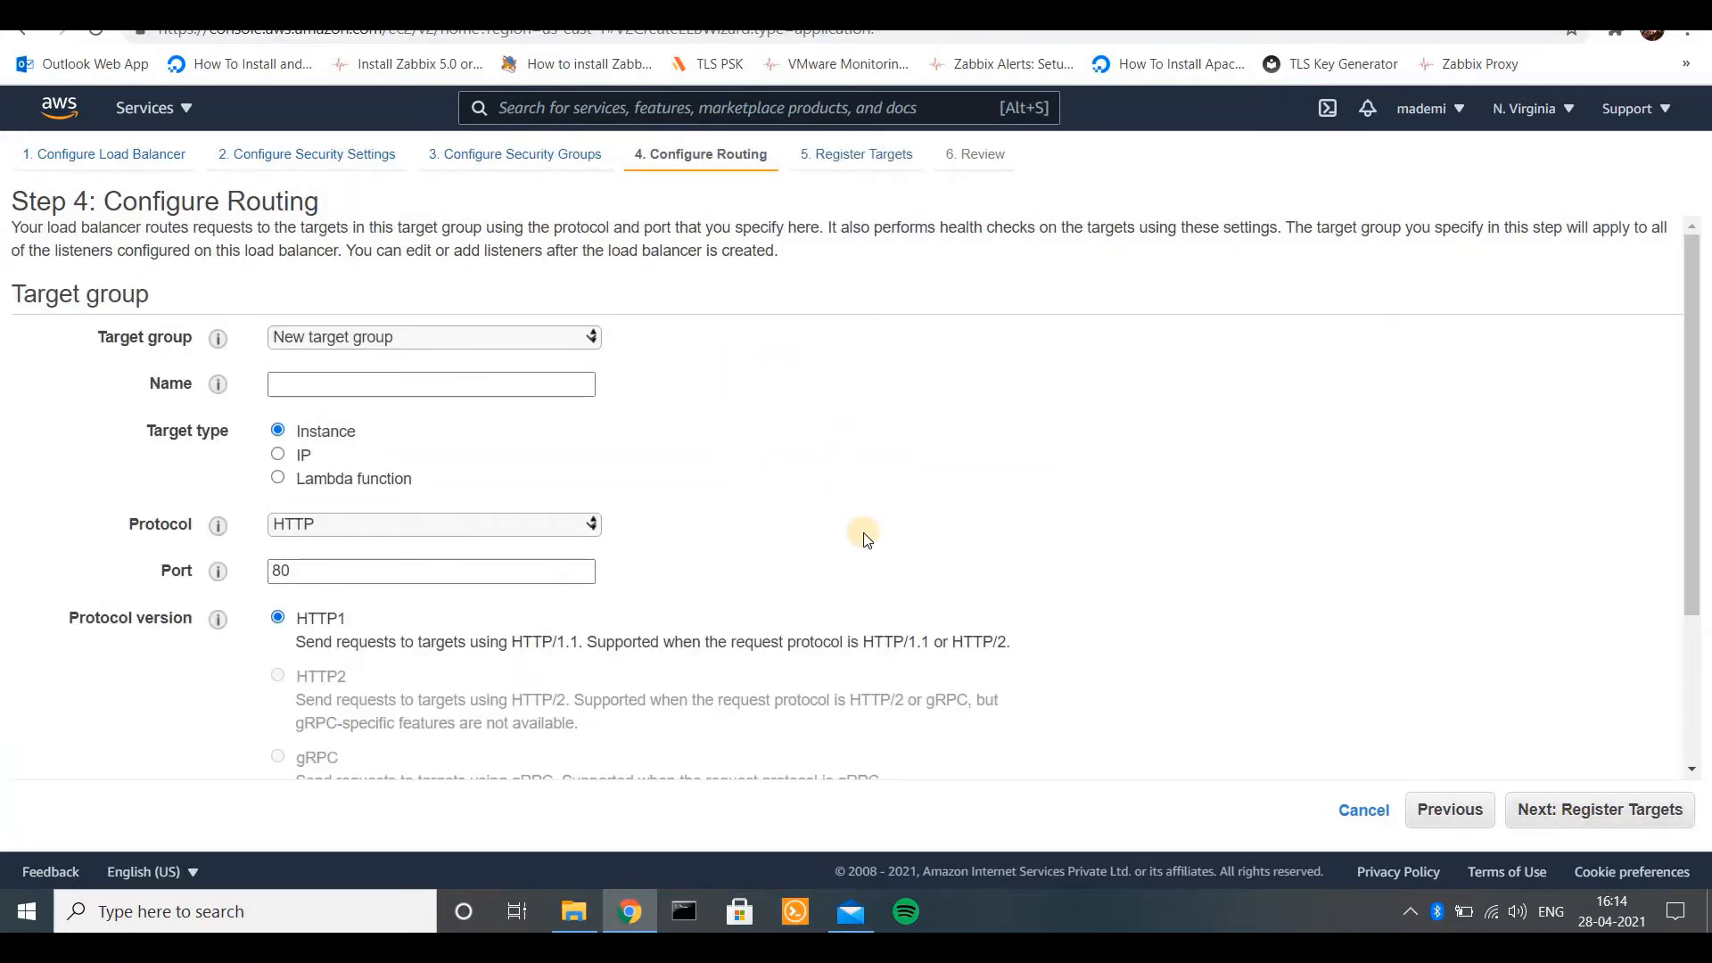
- Keep the New target group option and name the target group mademi-TG
{"action": "left_click", "coordinate": [314, 335]}
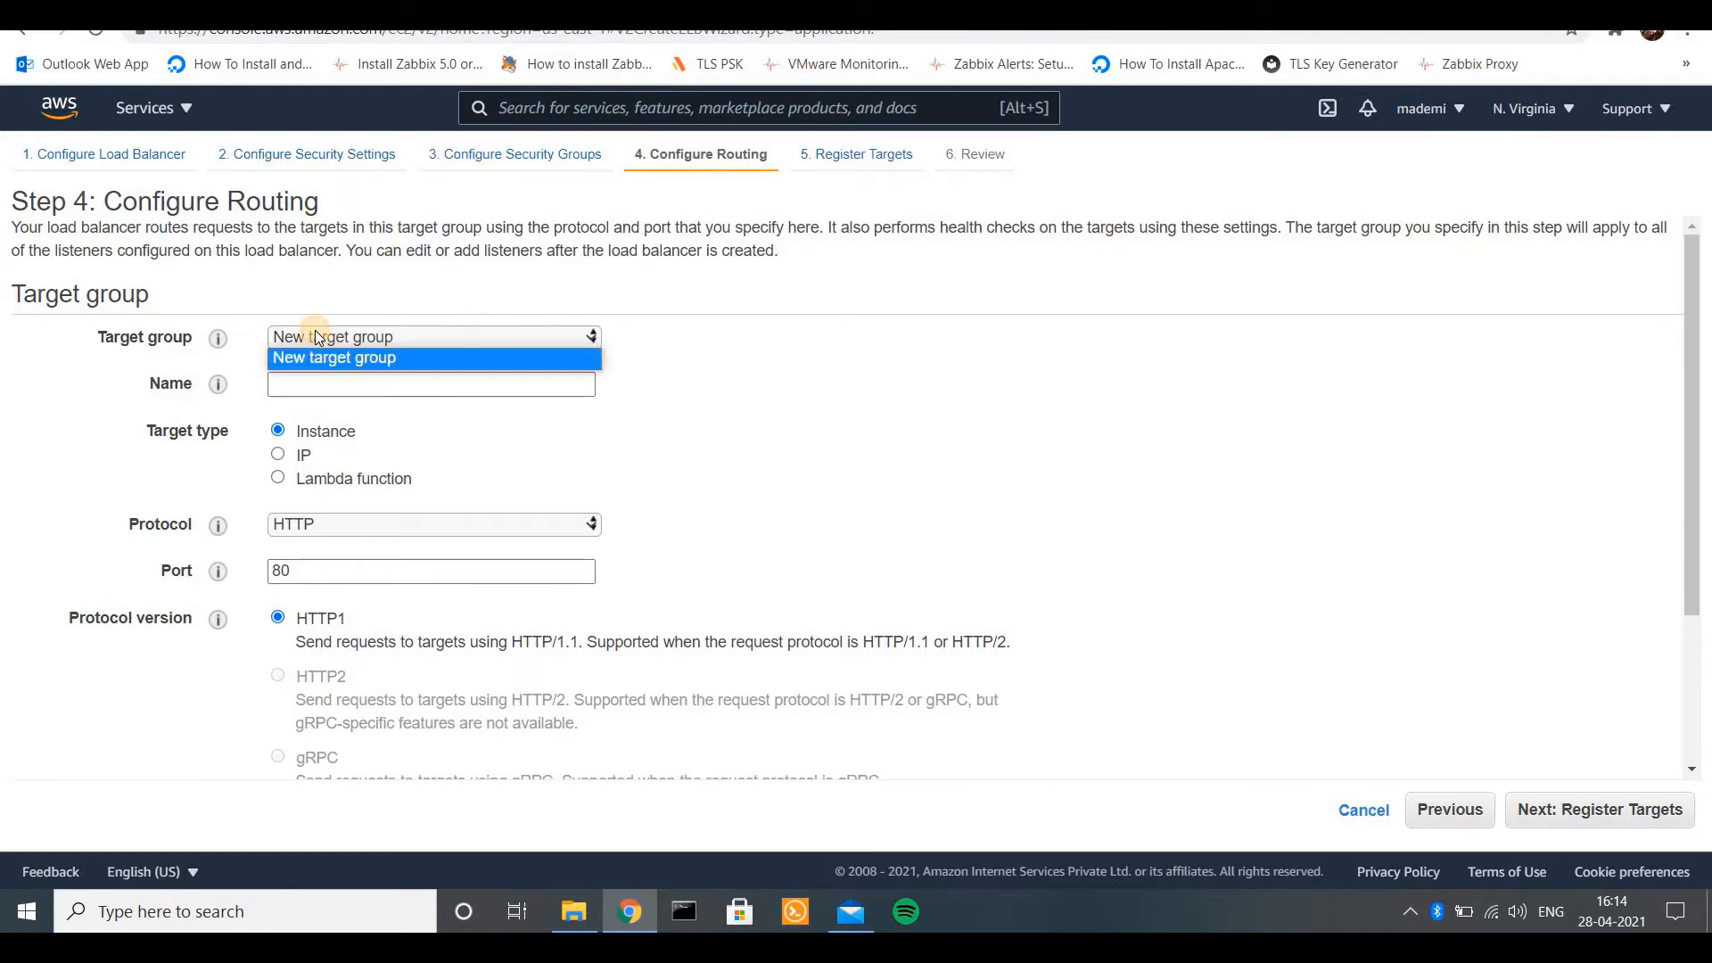
{"action": "left_click", "coordinate": [329, 384]}
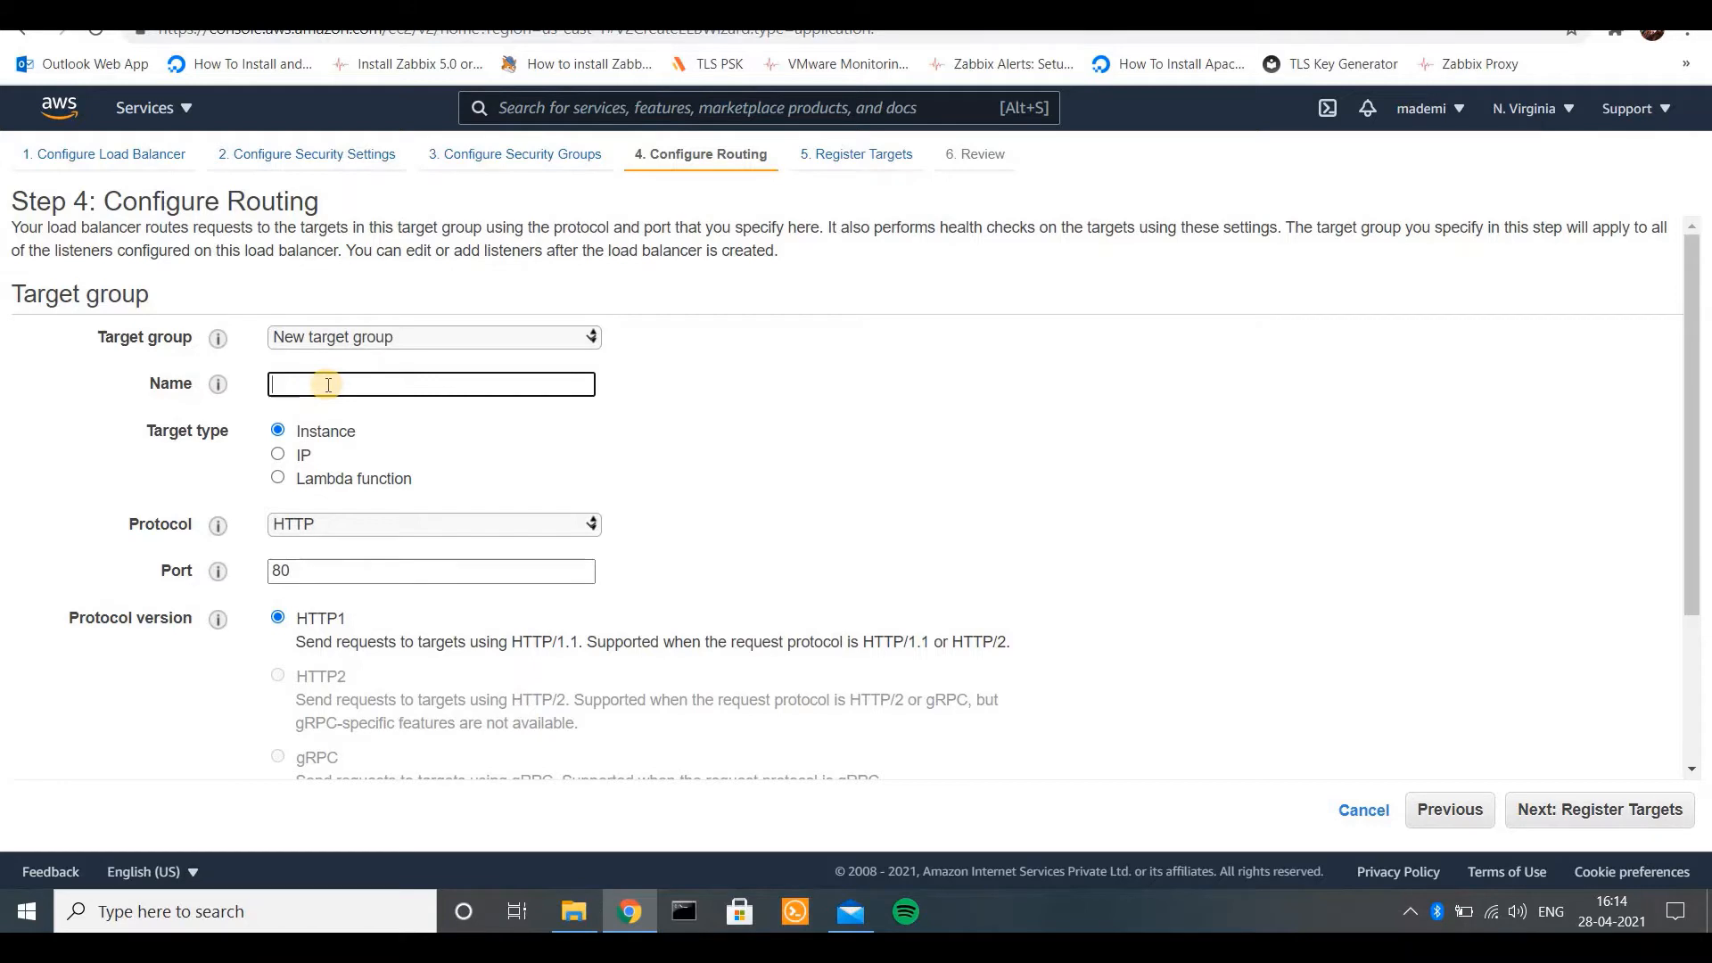
{"action": "type", "text": "emi"}
{"action": "type", "text": "-lb"}
{"action": "key", "text": "BackSpace"}
{"action": "type", "text": "-TG"}
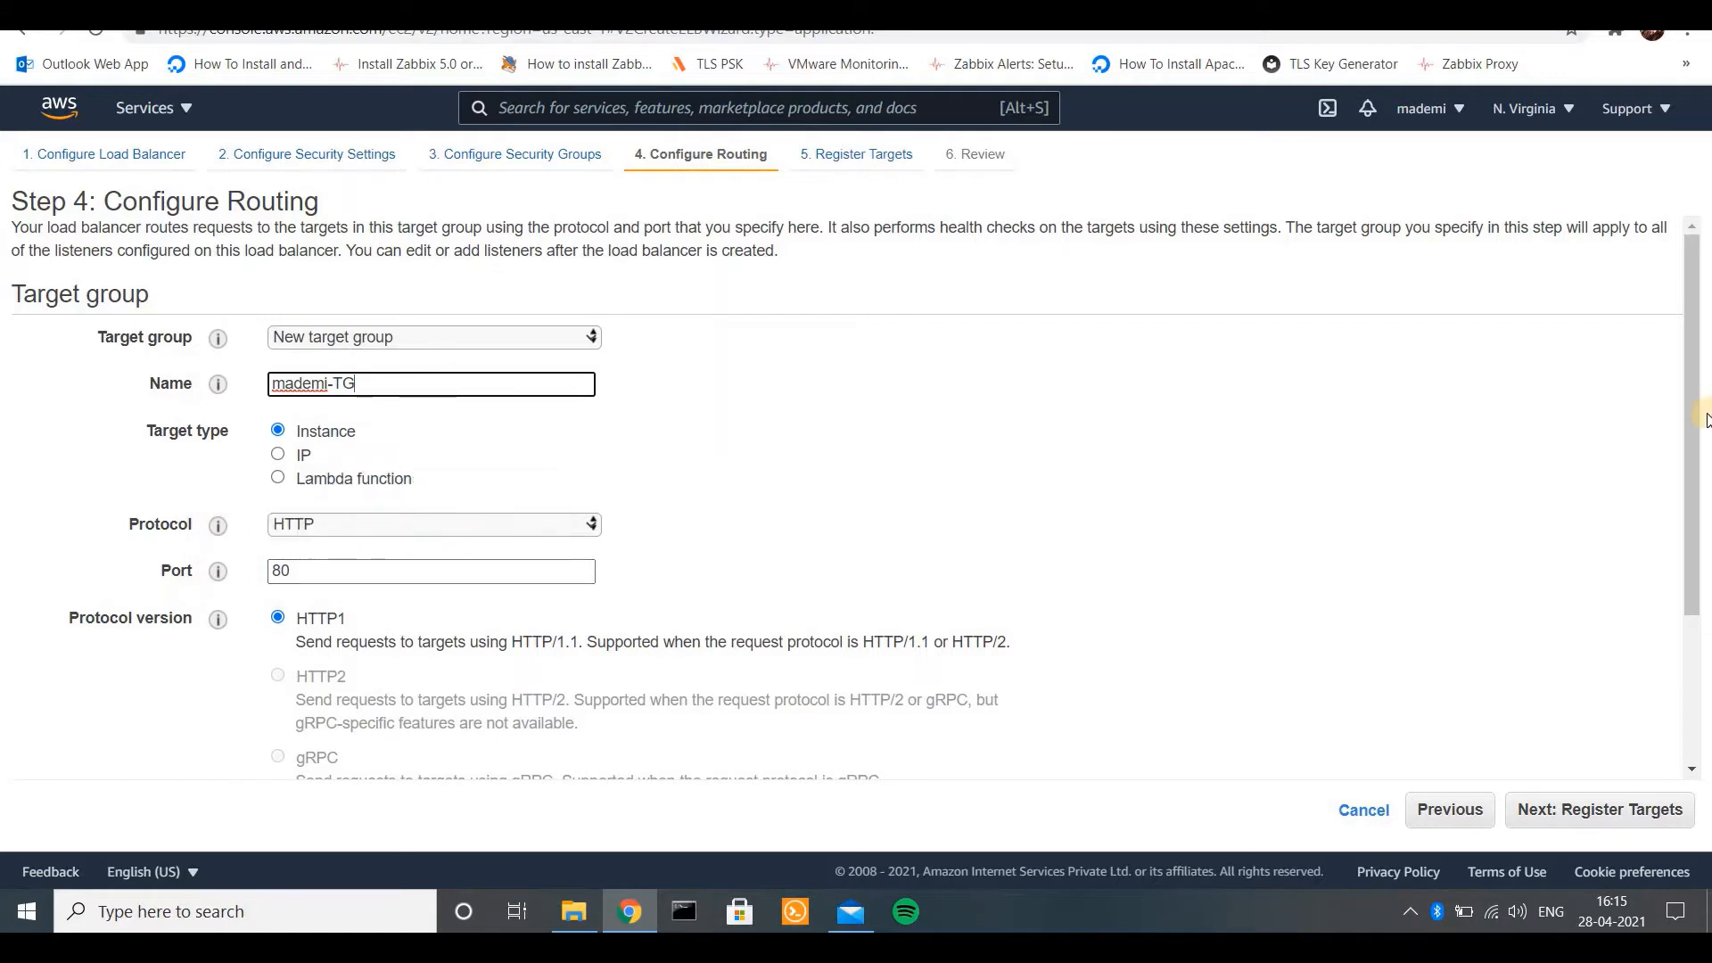
- Expand the advanced health check settings, leave the health check port on traffic port and continue to target registration
{"action": "left_click_drag", "start_coordinate": [1692, 533], "coordinate": [1705, 675]}
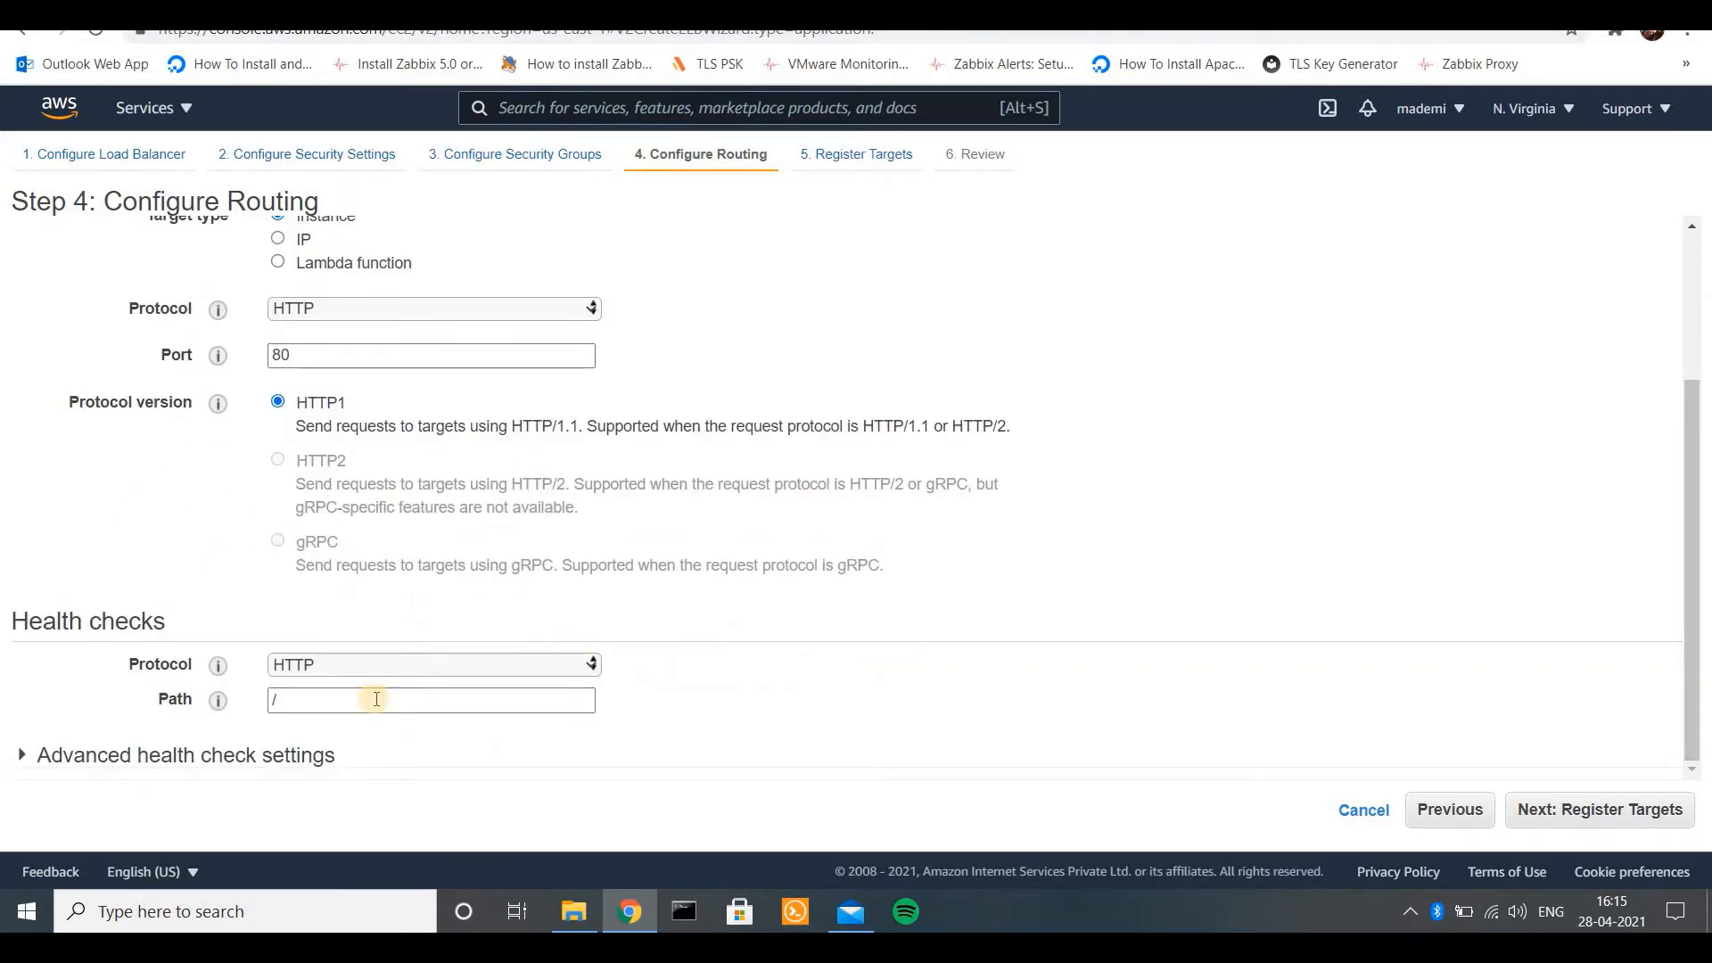
{"action": "left_click", "coordinate": [24, 757]}
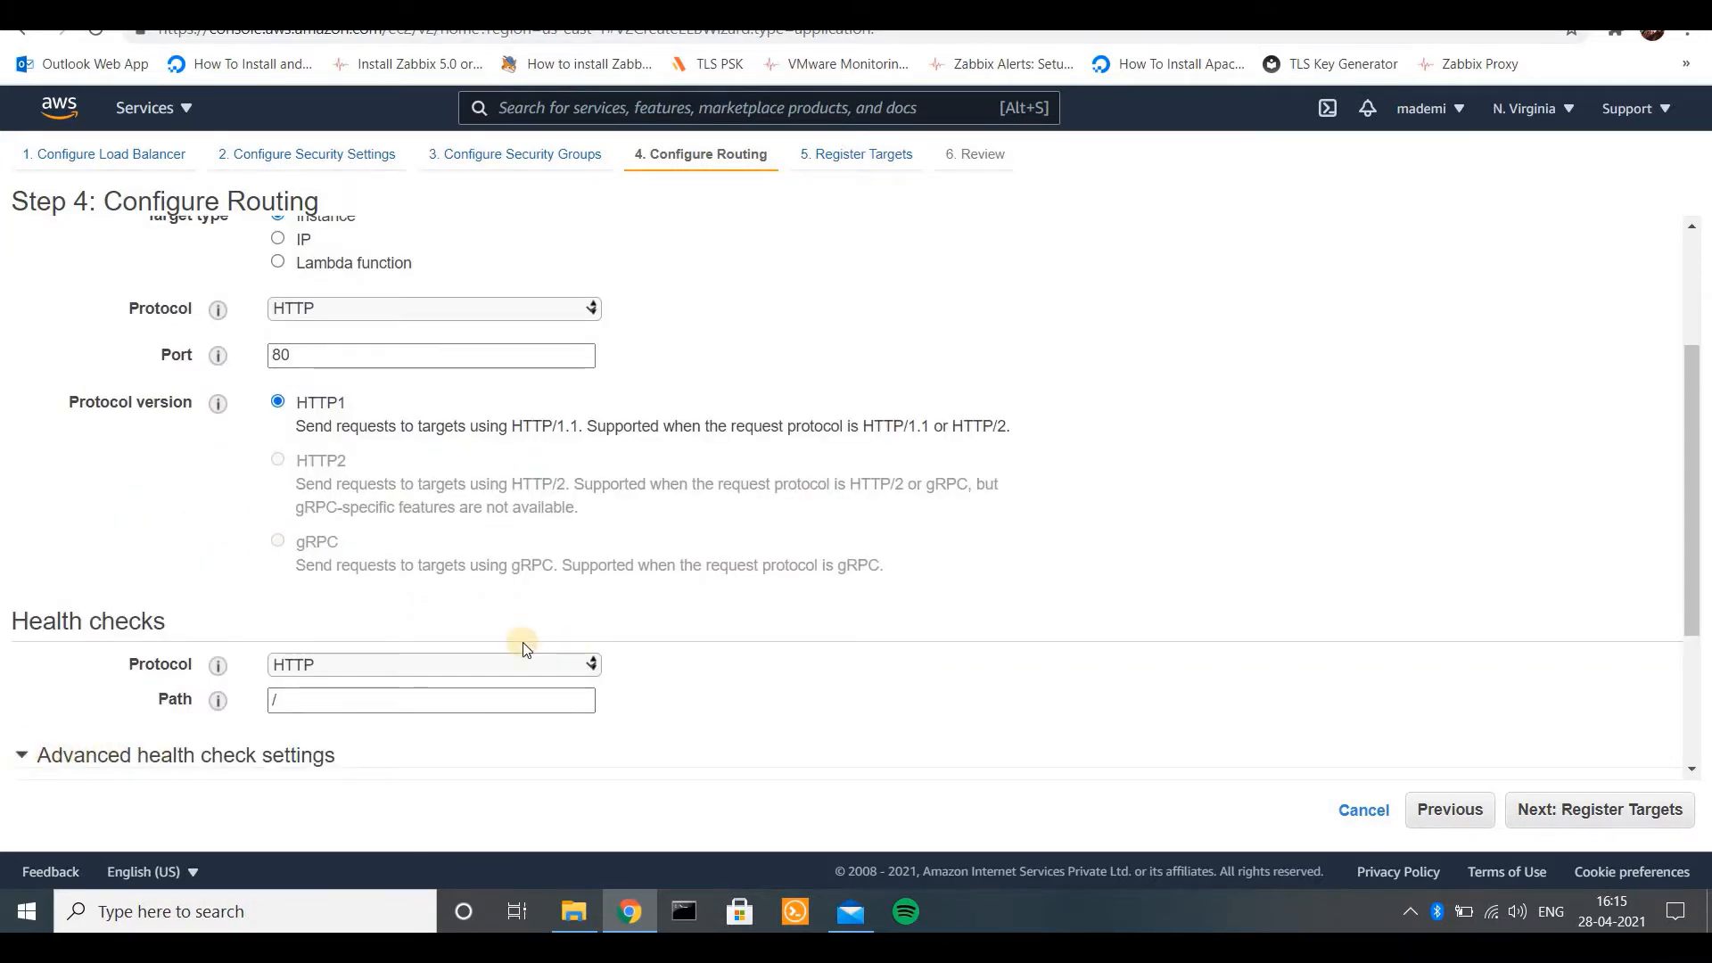
{"action": "left_click_drag", "start_coordinate": [1693, 468], "coordinate": [1707, 787]}
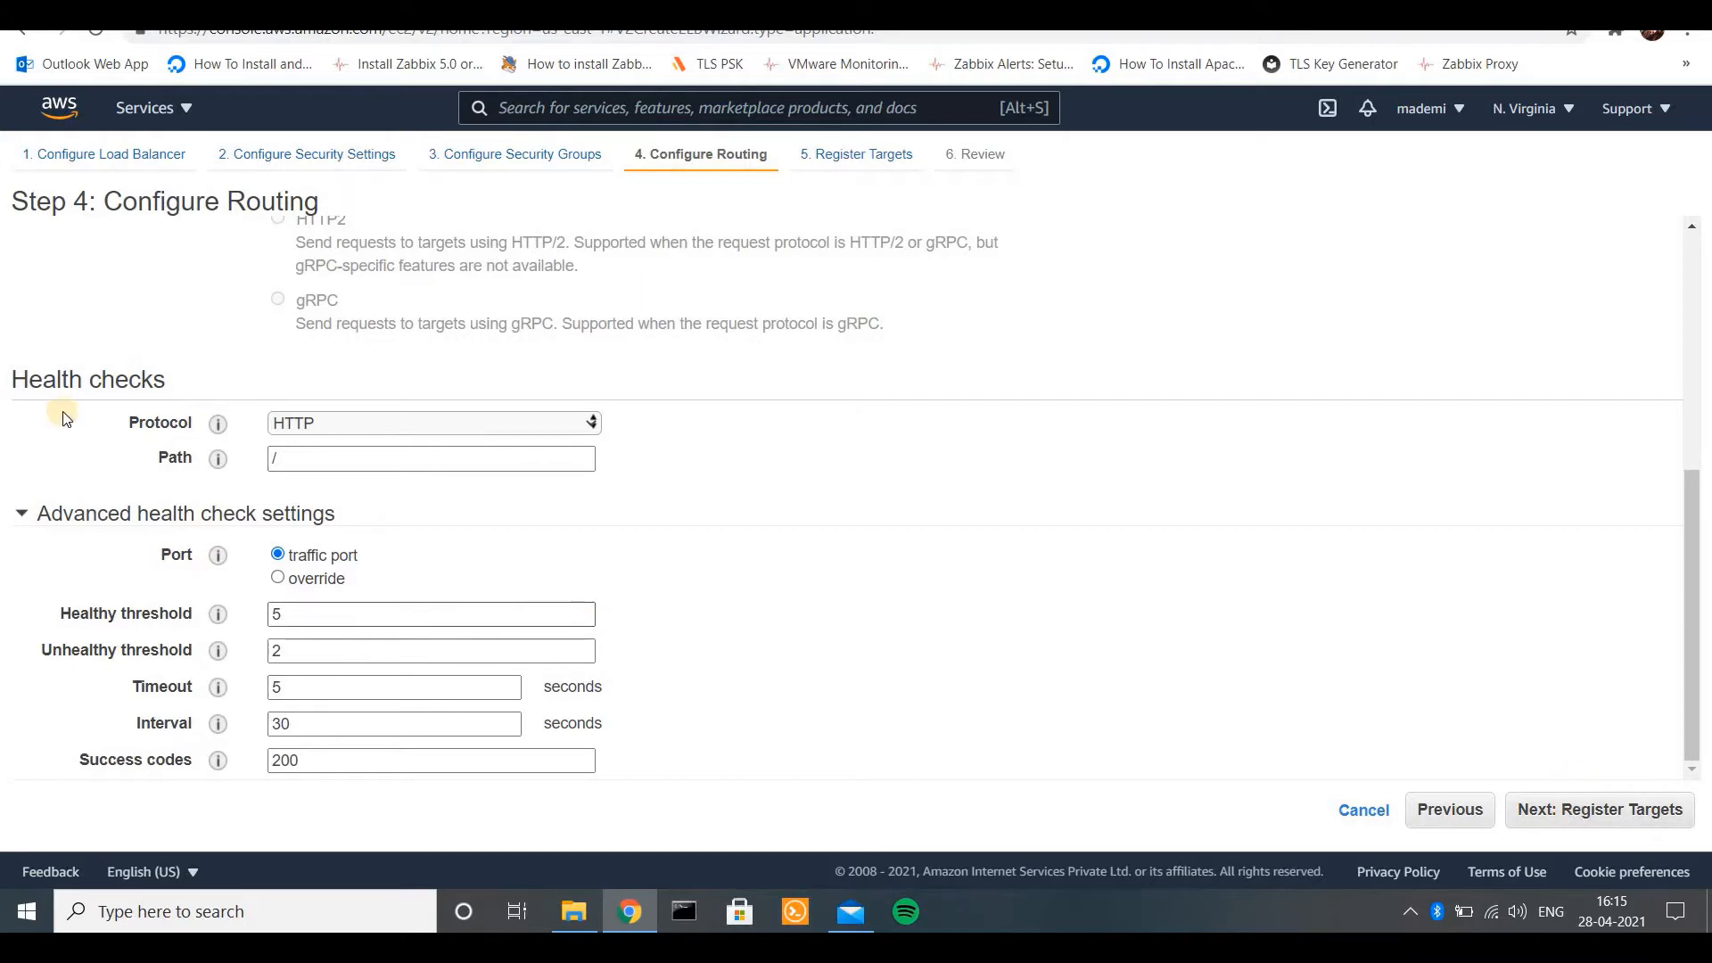
{"action": "left_click", "coordinate": [277, 579]}
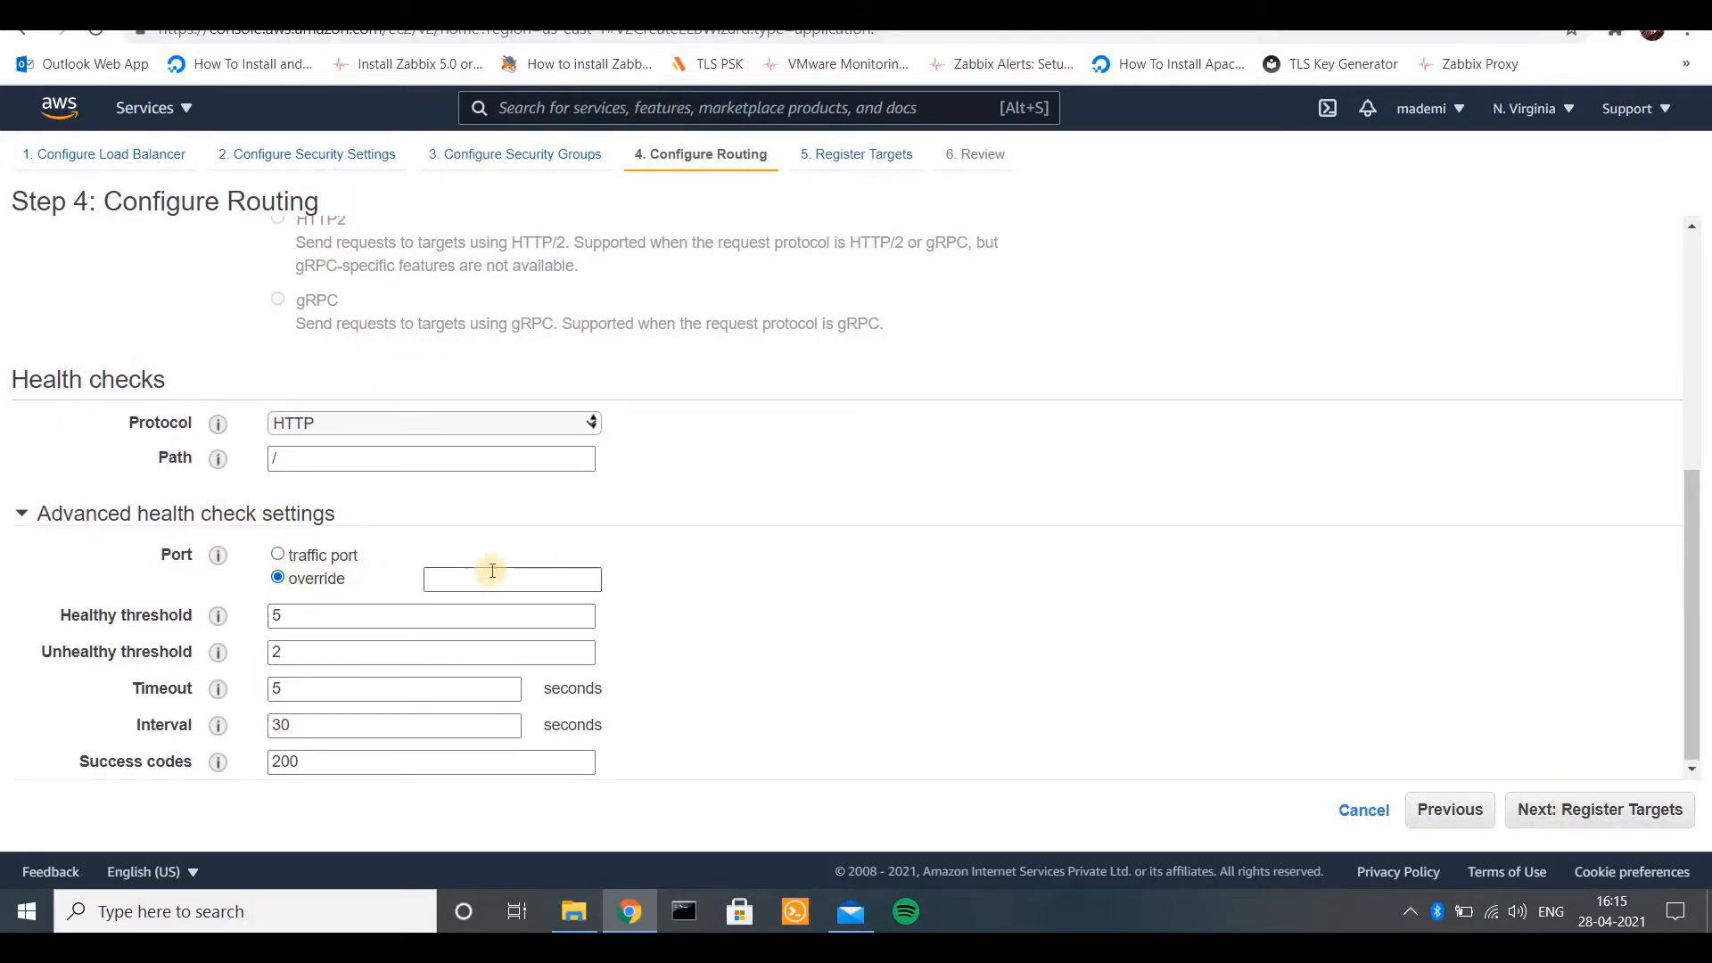
{"action": "left_click", "coordinate": [277, 555]}
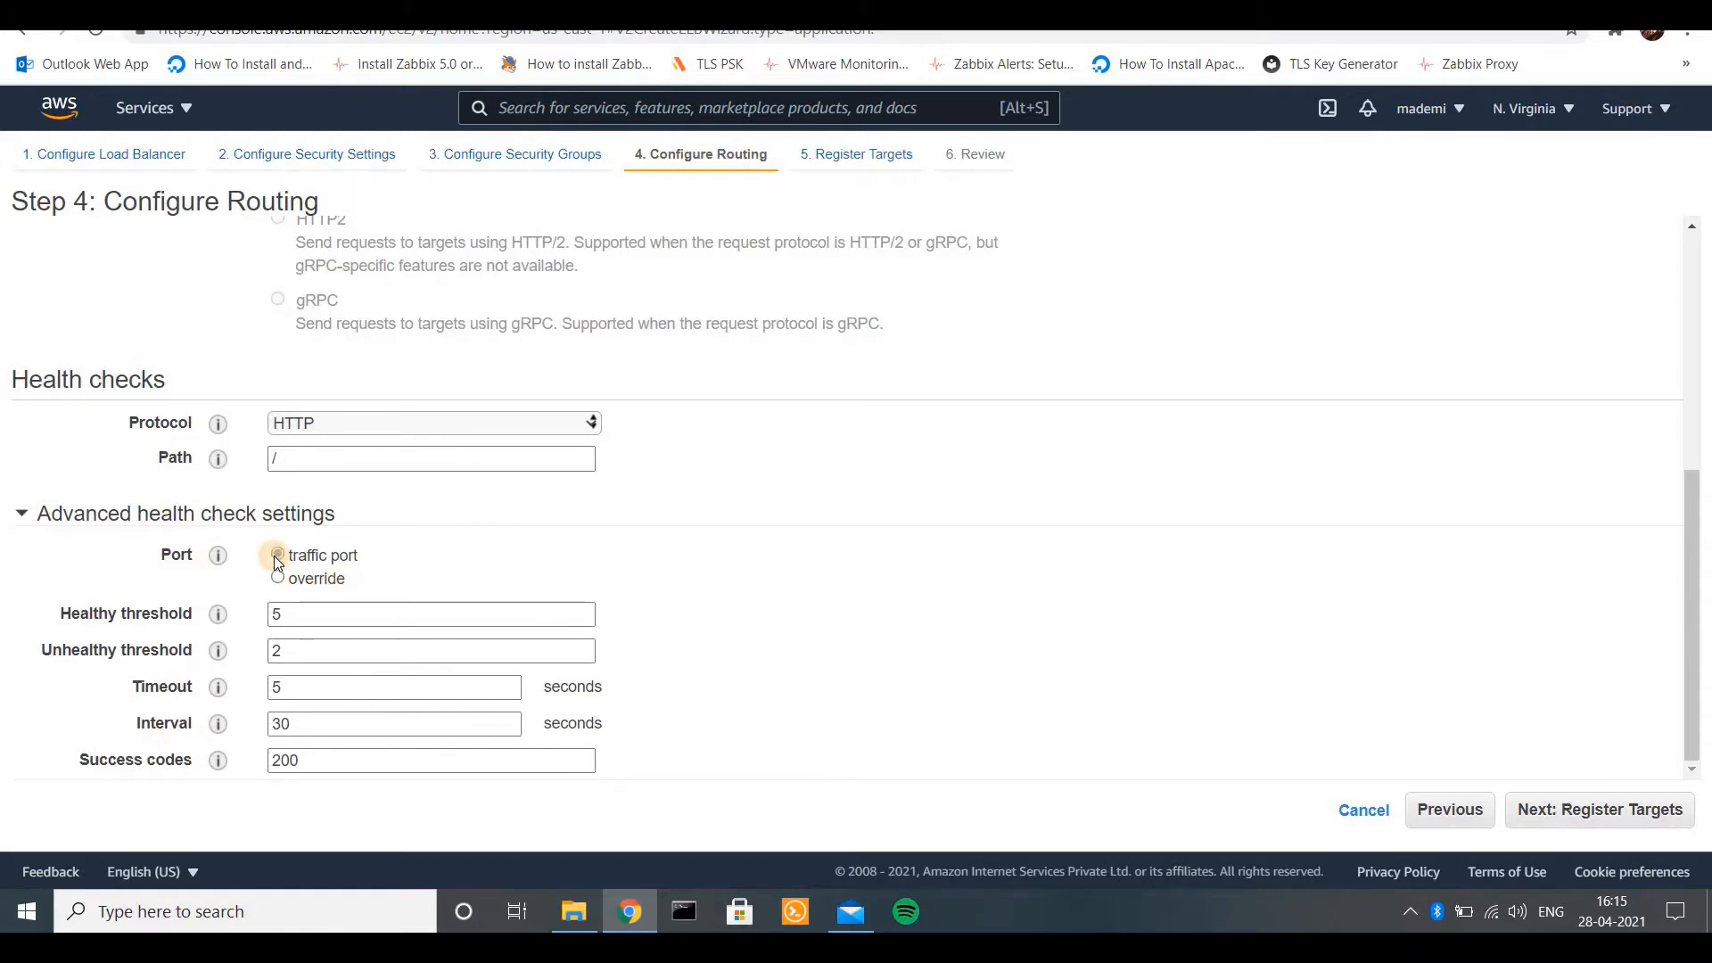
{"action": "left_click", "coordinate": [1624, 814]}
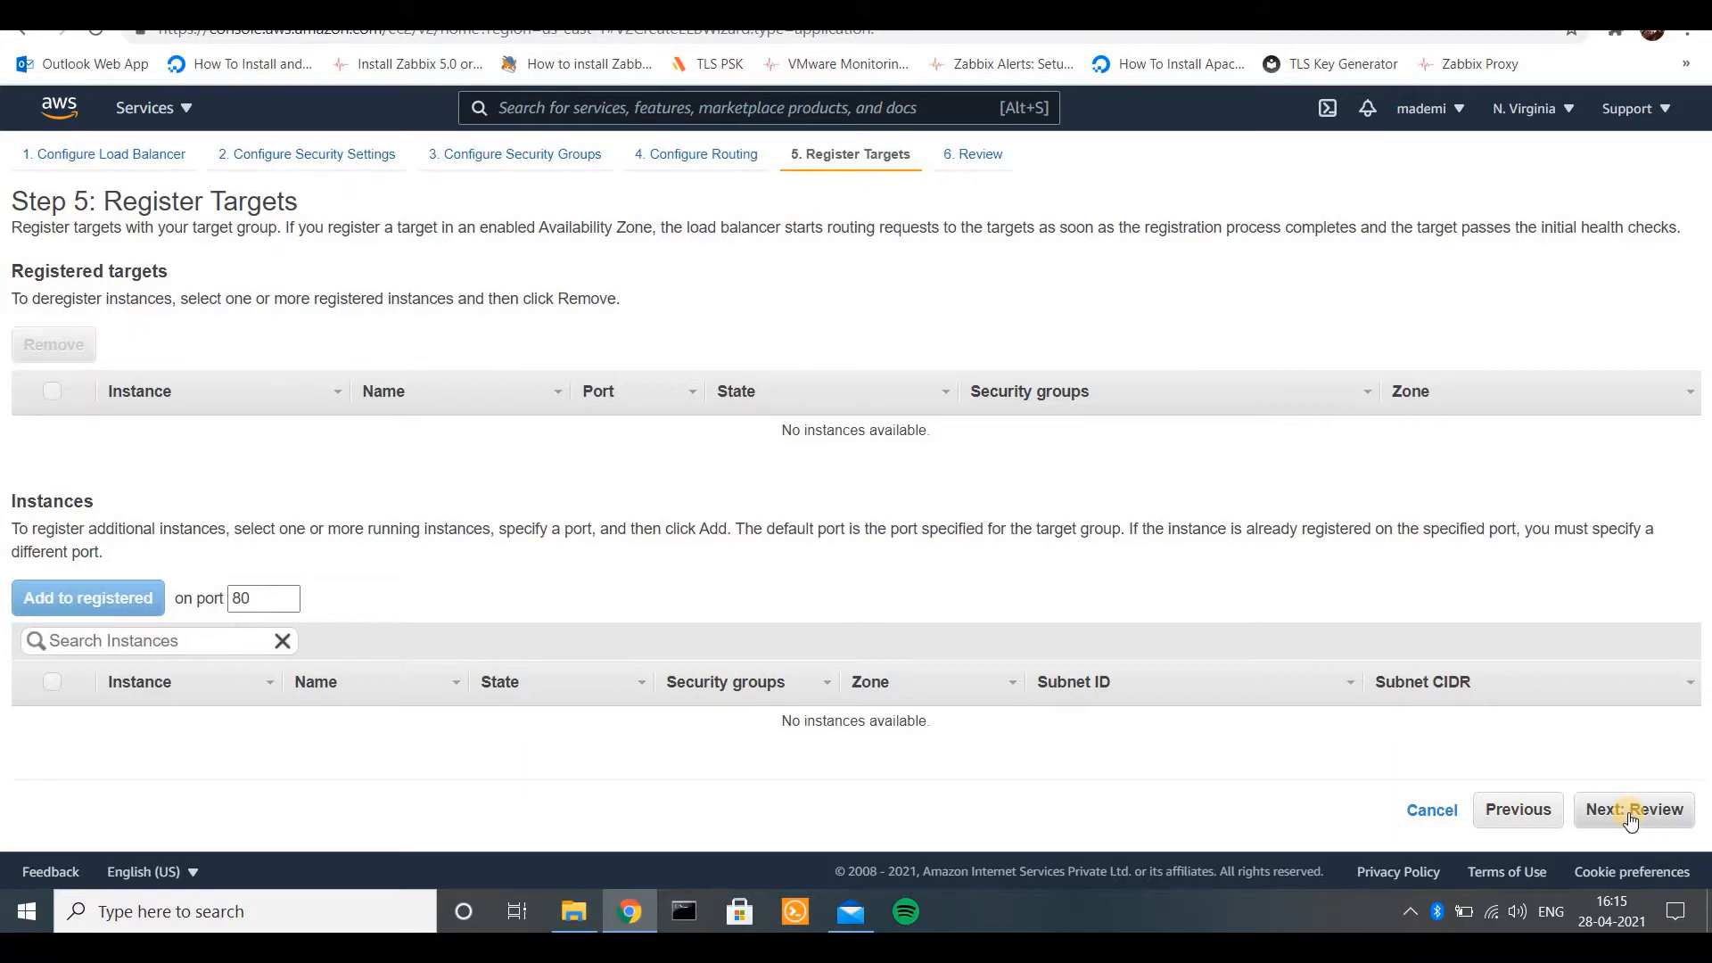
- Review the load balancer's full configuration without registering any targets, and create the load balancer
{"action": "left_click", "coordinate": [1631, 819]}
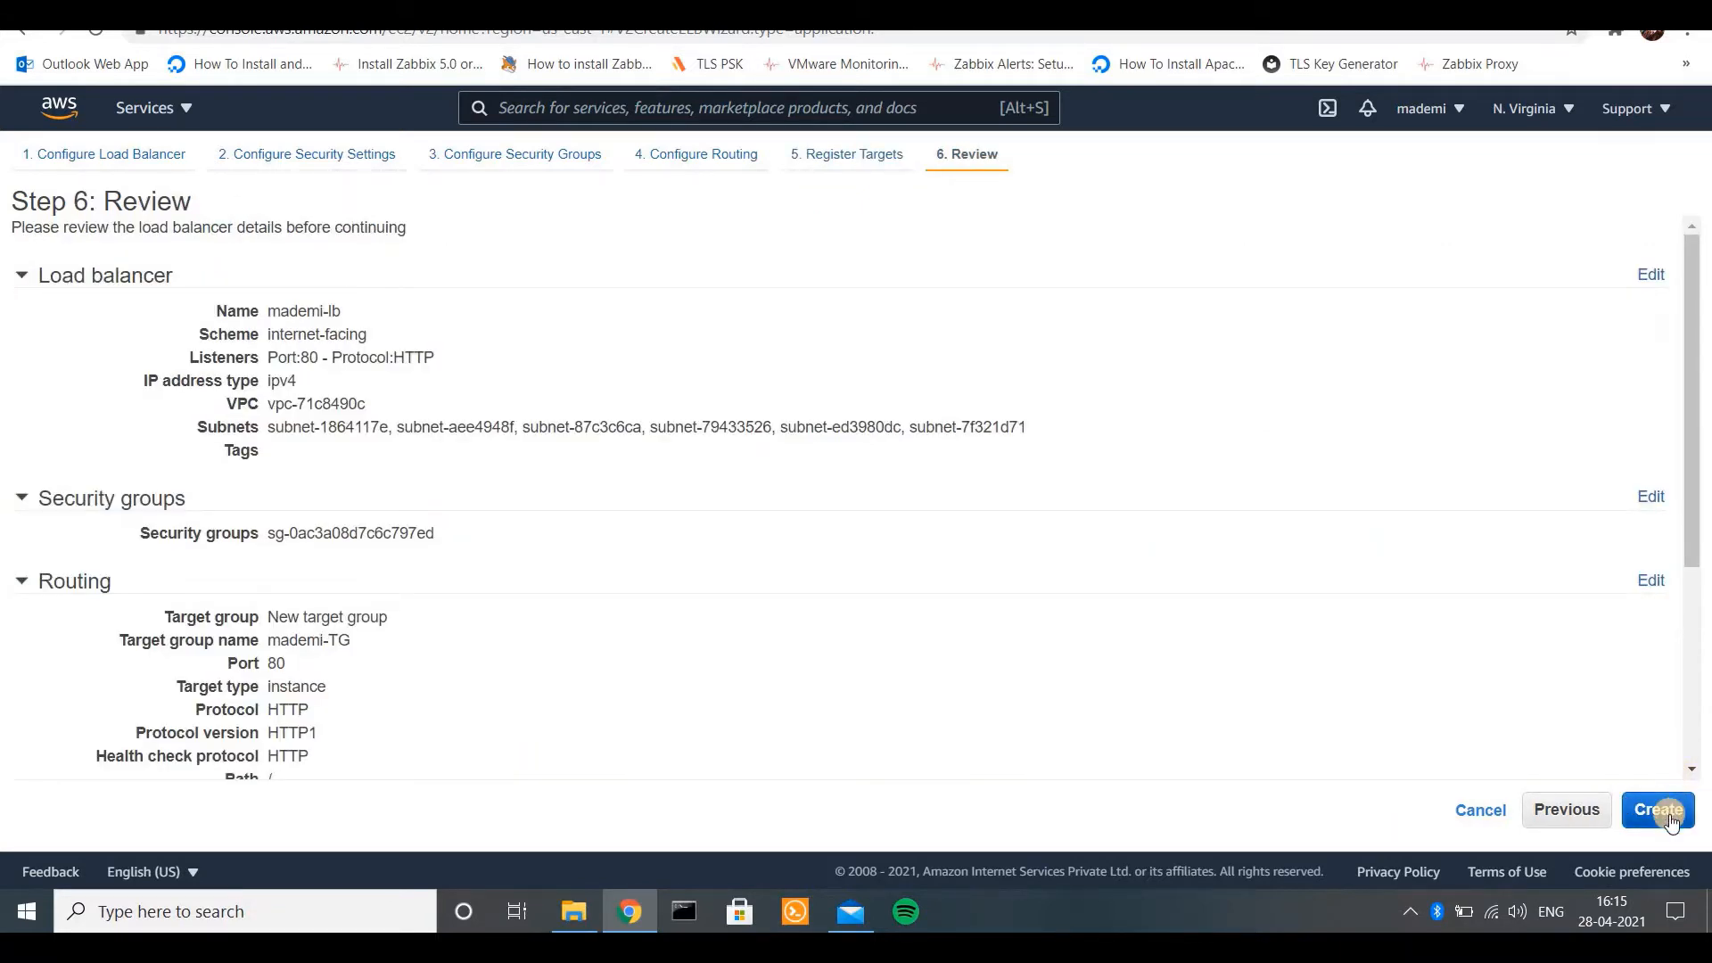
{"action": "mouse_move", "coordinate": [1691, 513]}
{"action": "left_mouse_down"}
{"action": "mouse_move", "coordinate": [1704, 758]}
{"action": "mouse_move", "coordinate": [1698, 397]}
{"action": "left_mouse_up"}
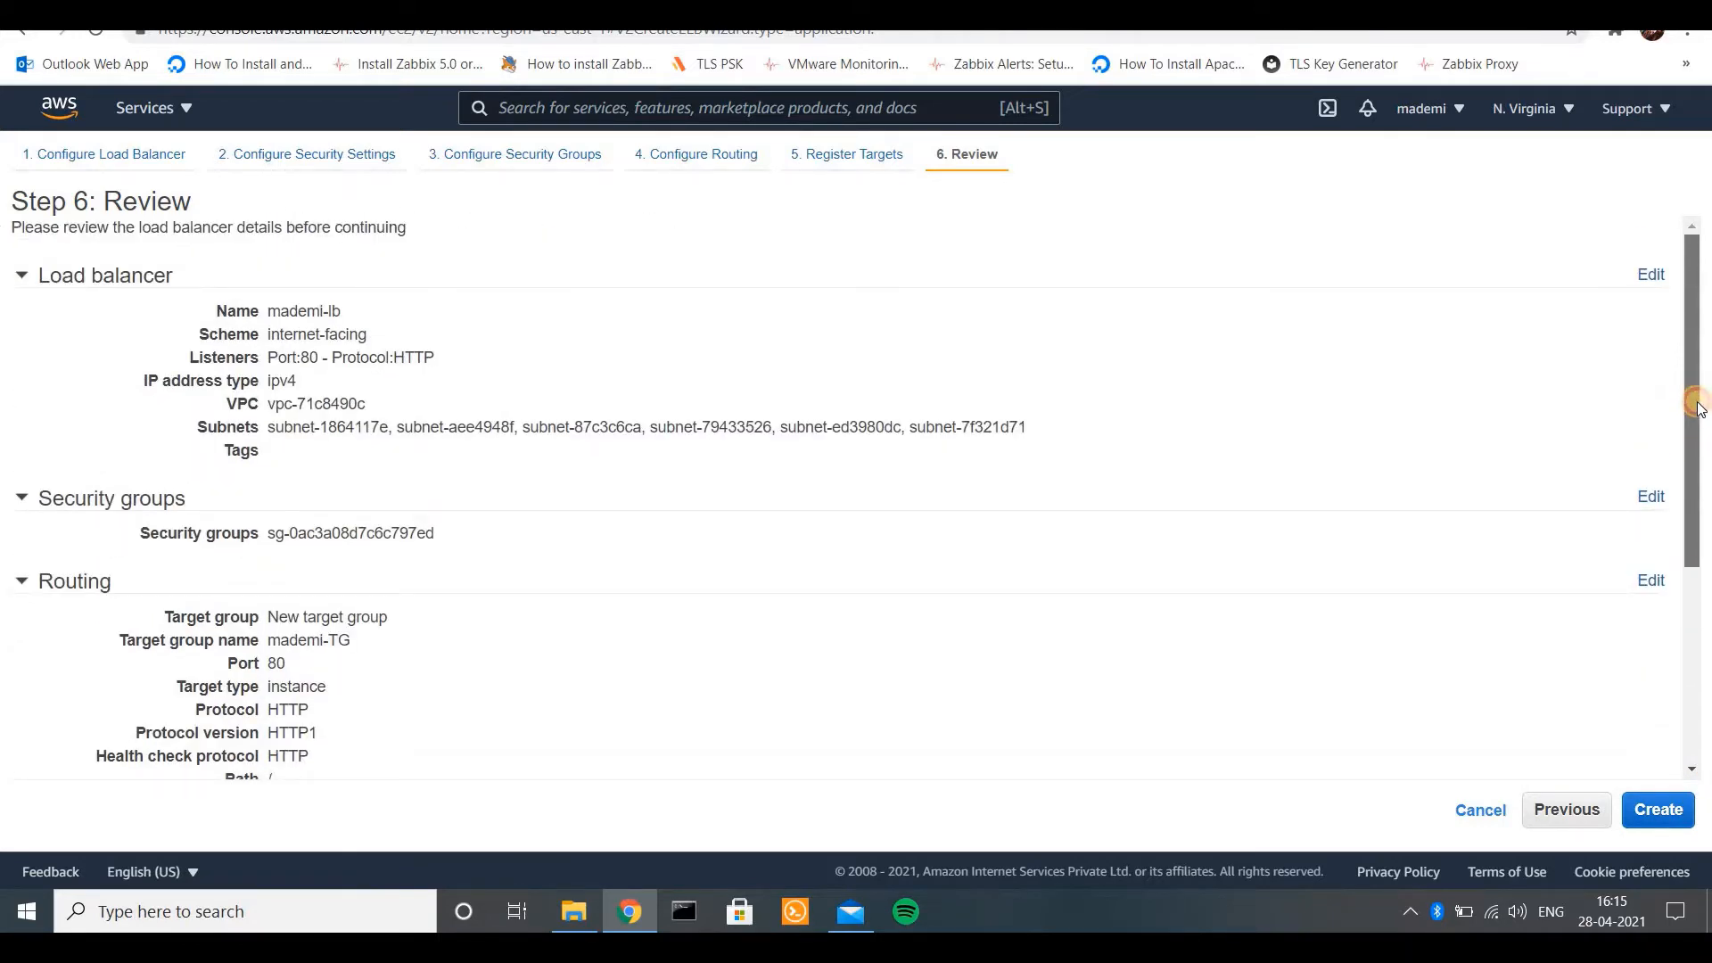
{"action": "left_click_drag", "start_coordinate": [1704, 540], "coordinate": [1705, 558]}
{"action": "scroll", "coordinate": [1705, 558], "scroll_direction": "down", "scroll_amount": 3}
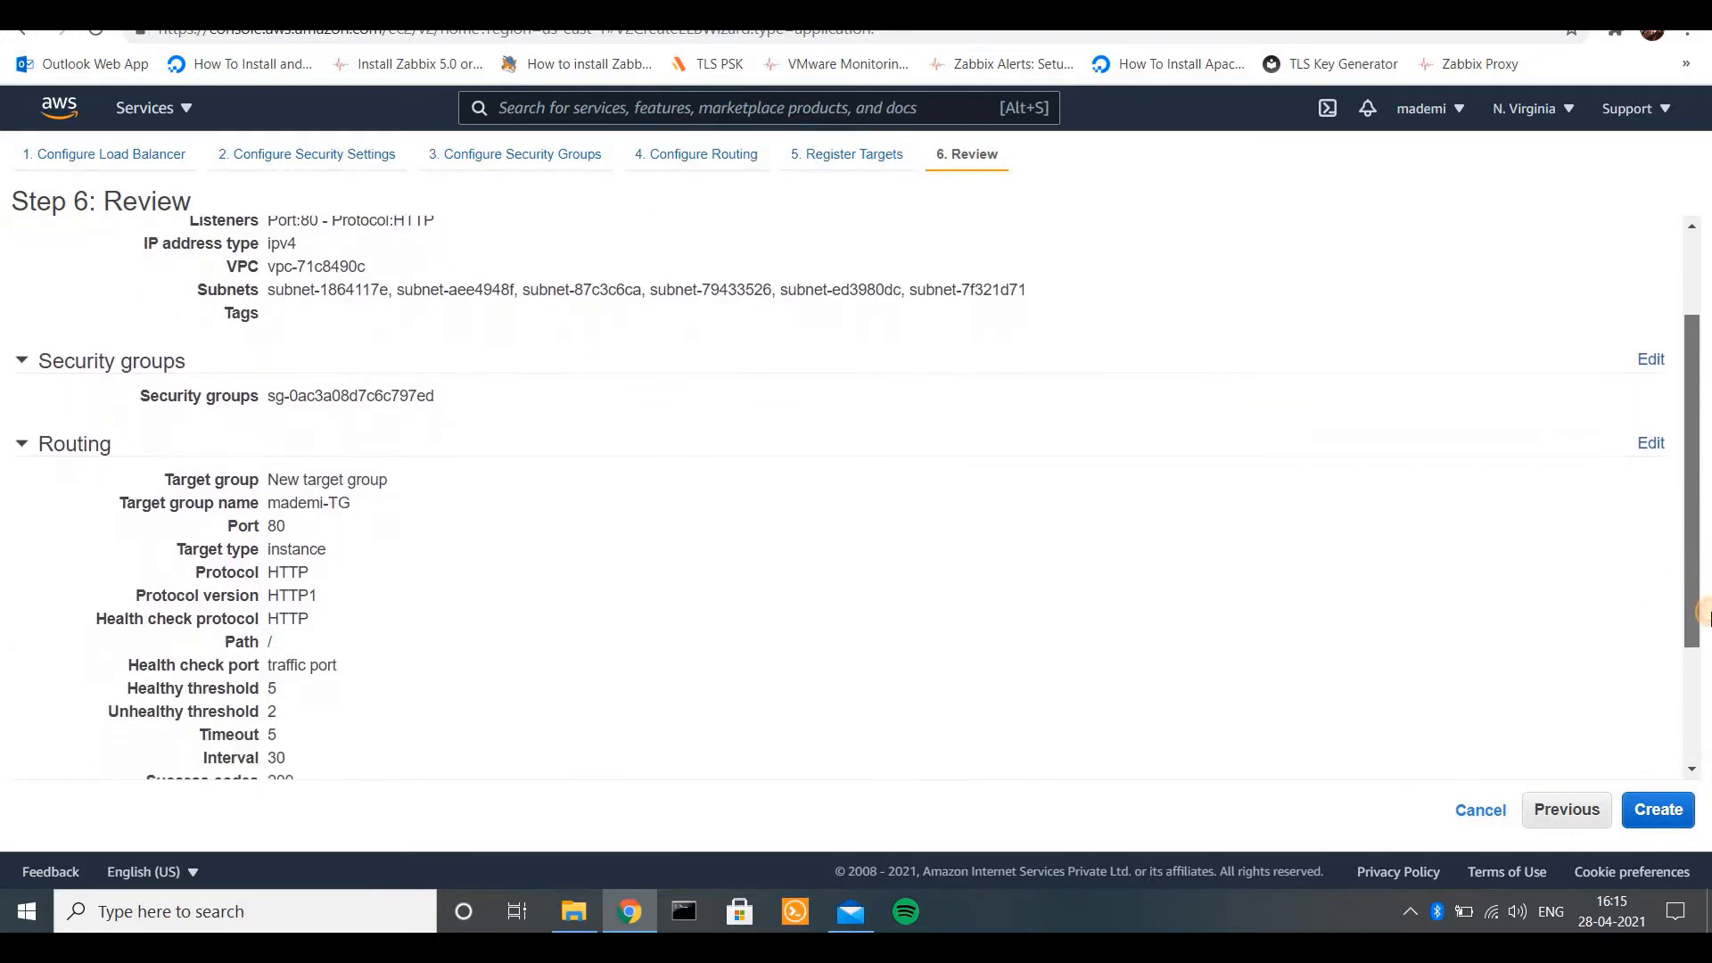
{"action": "scroll", "coordinate": [1705, 526], "scroll_direction": "up", "scroll_amount": 3}
{"action": "left_click_drag", "start_coordinate": [1704, 519], "coordinate": [1706, 798]}
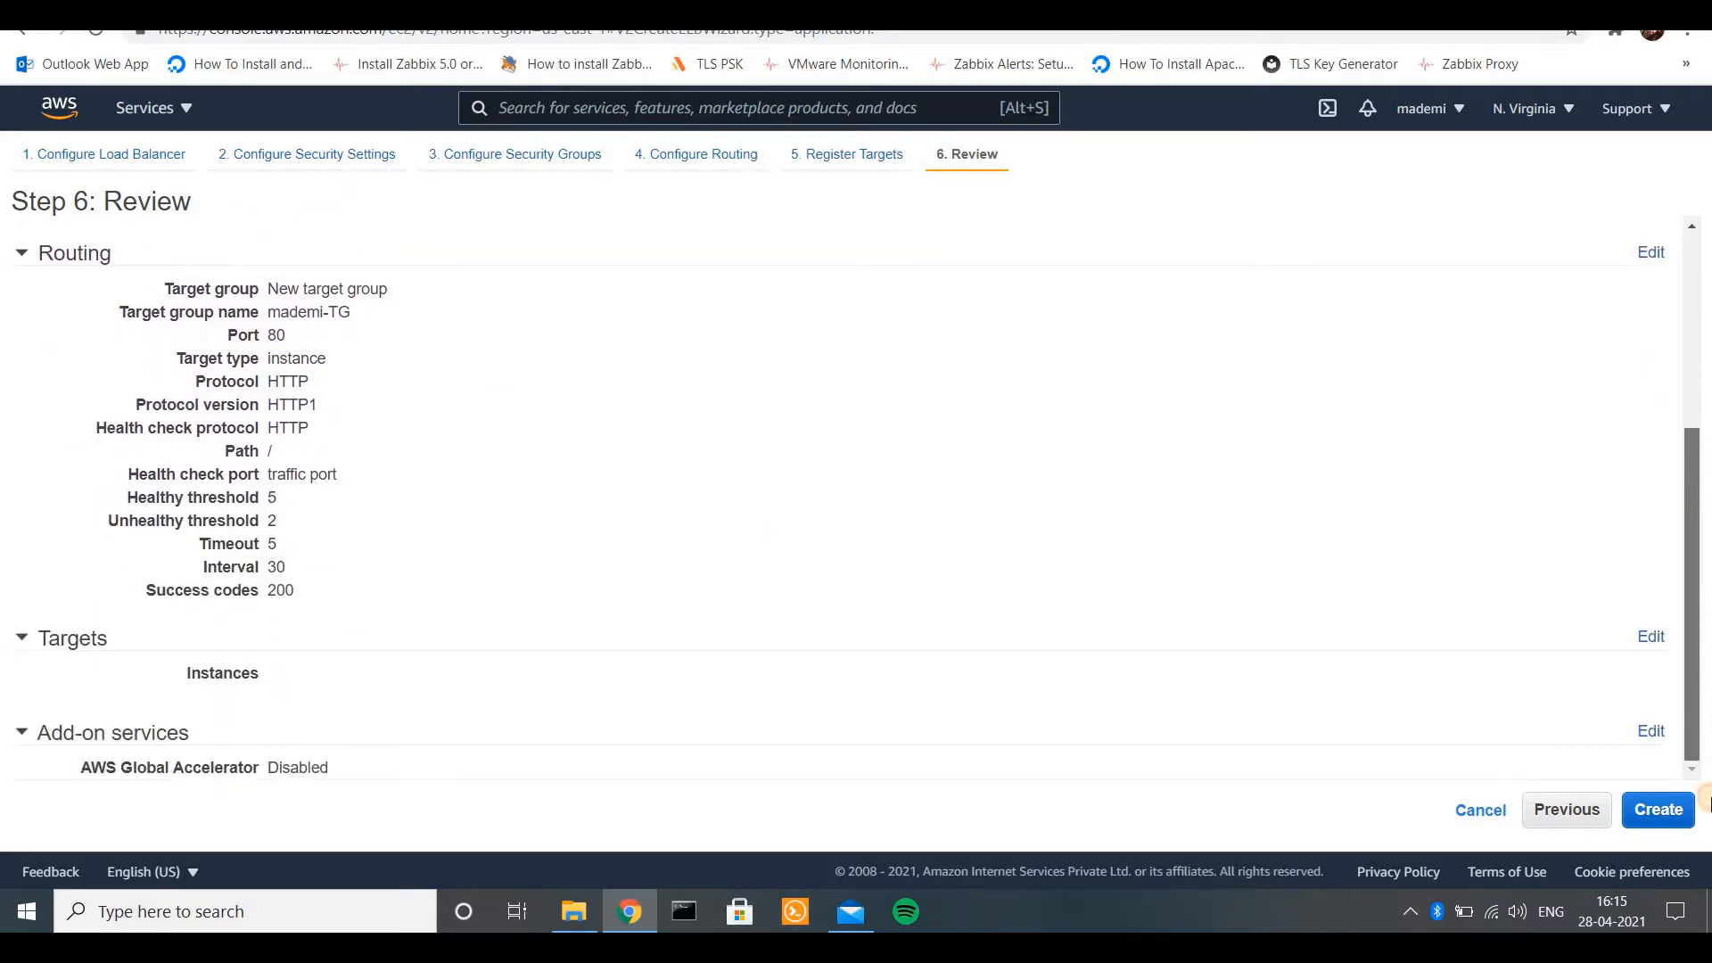
{"action": "left_click", "coordinate": [1662, 813]}
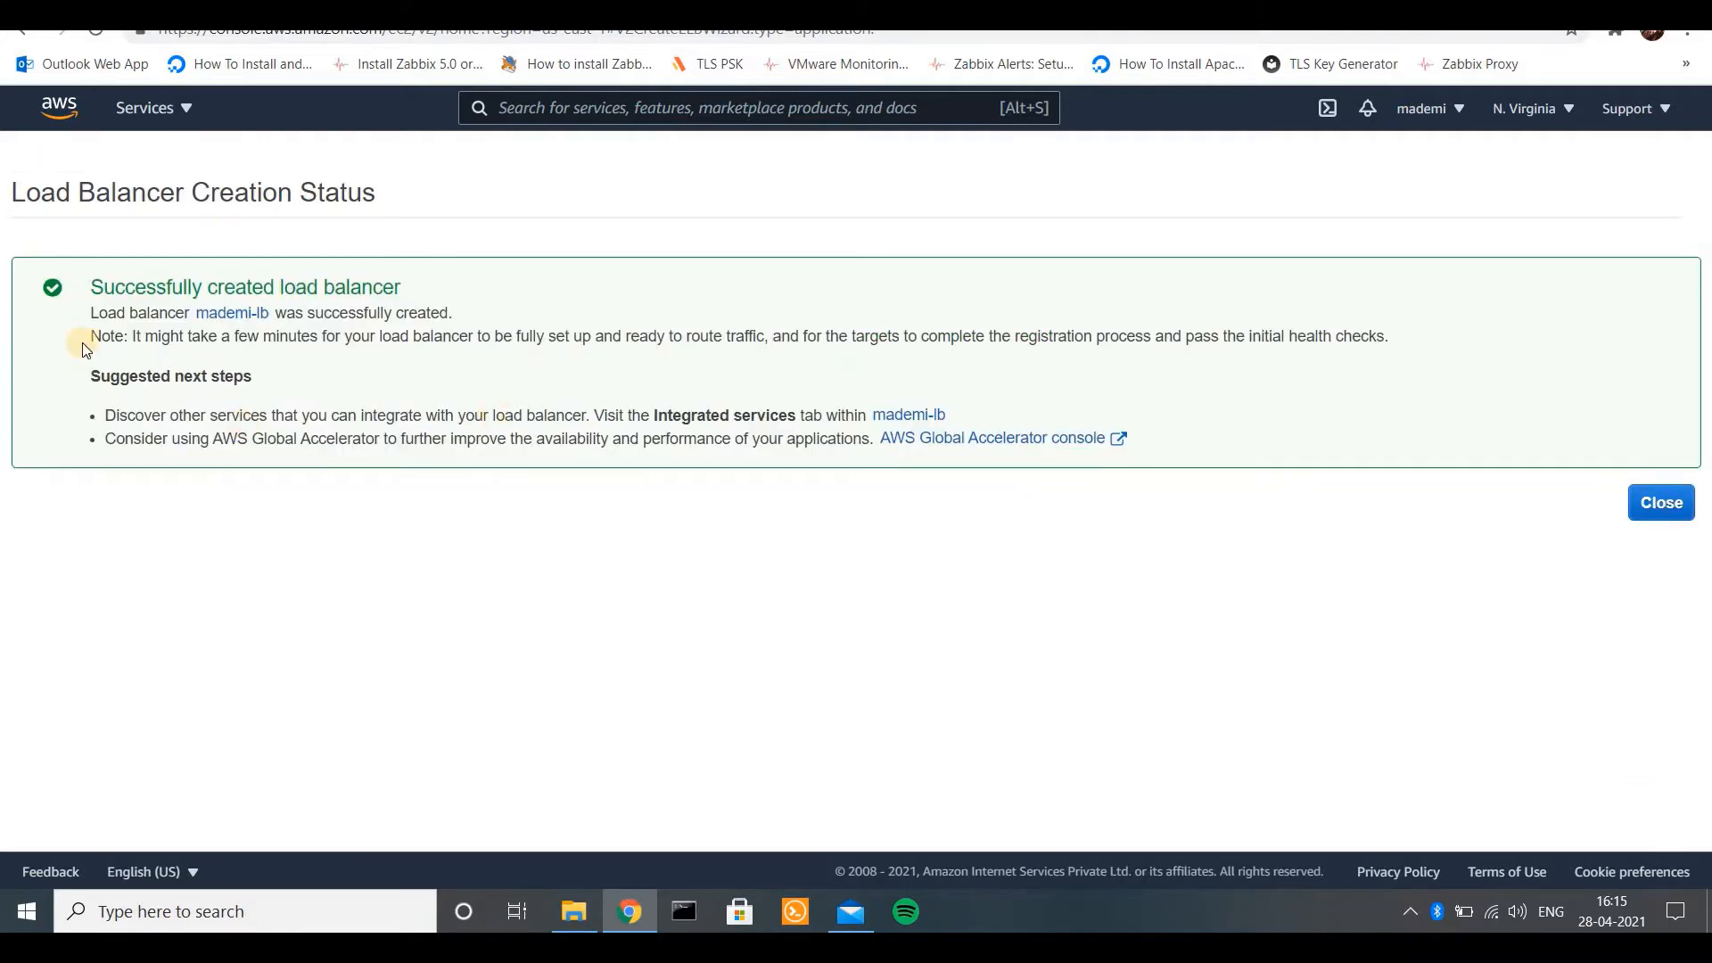
- Close the load balancer creation status and examine the DNS name of mademi-lb in its description
{"action": "left_click_drag", "start_coordinate": [95, 311], "coordinate": [463, 319]}
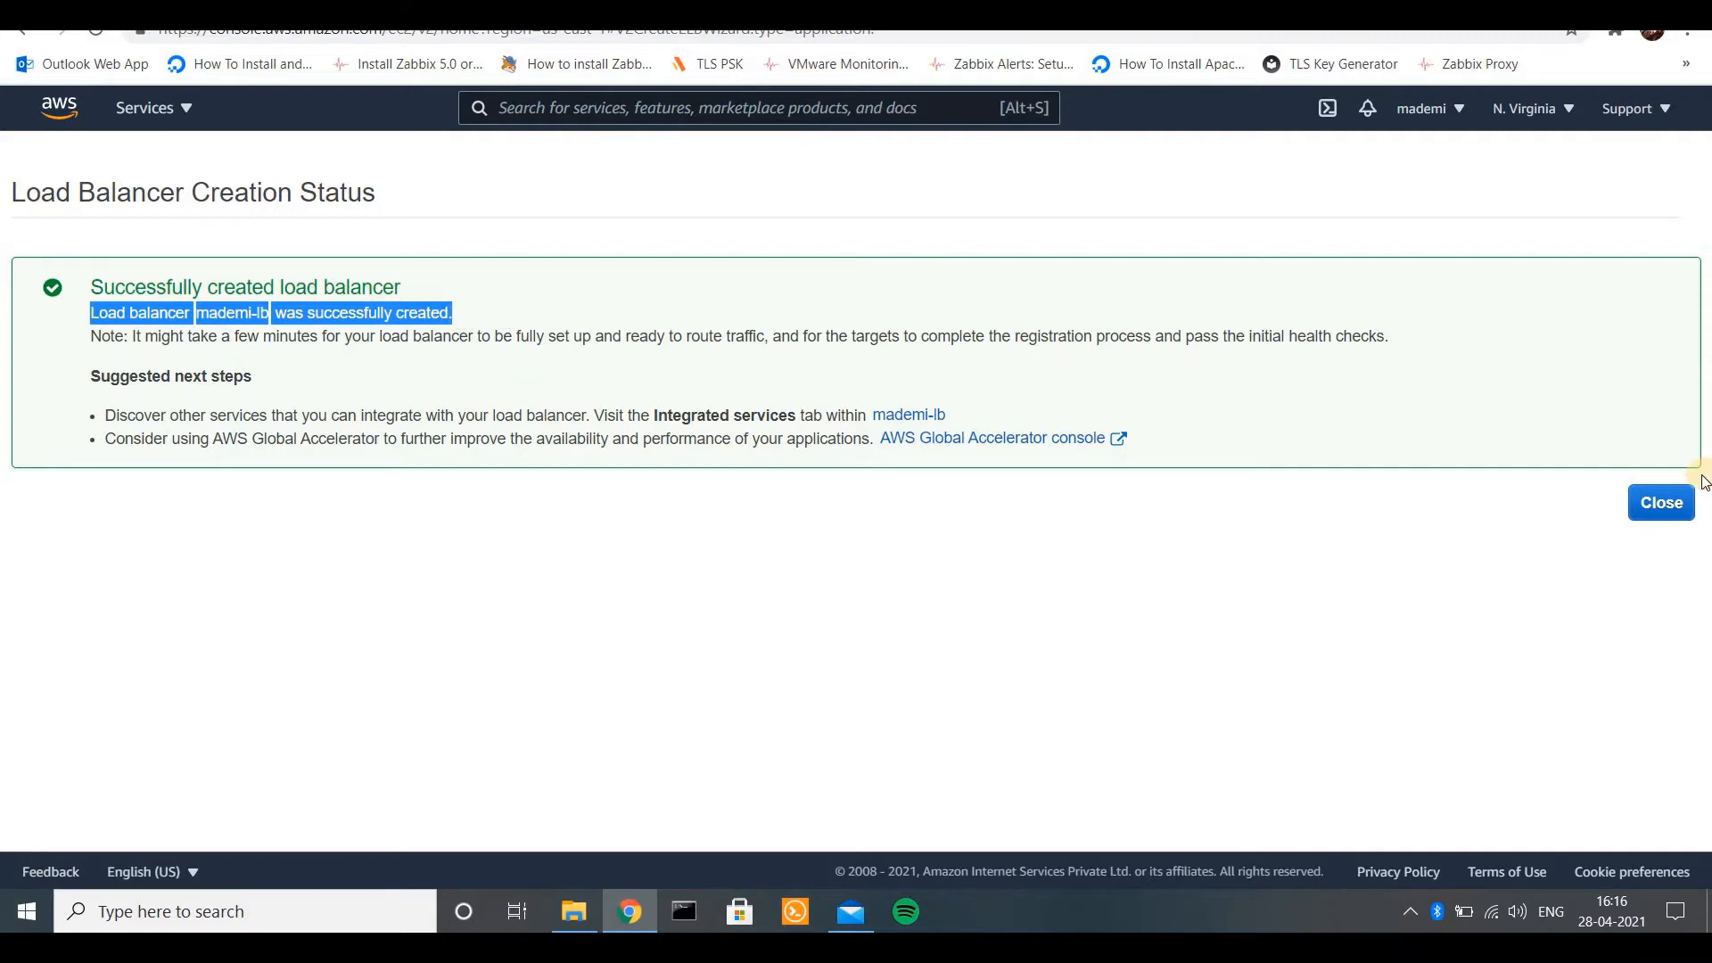
{"action": "left_click", "coordinate": [1664, 501]}
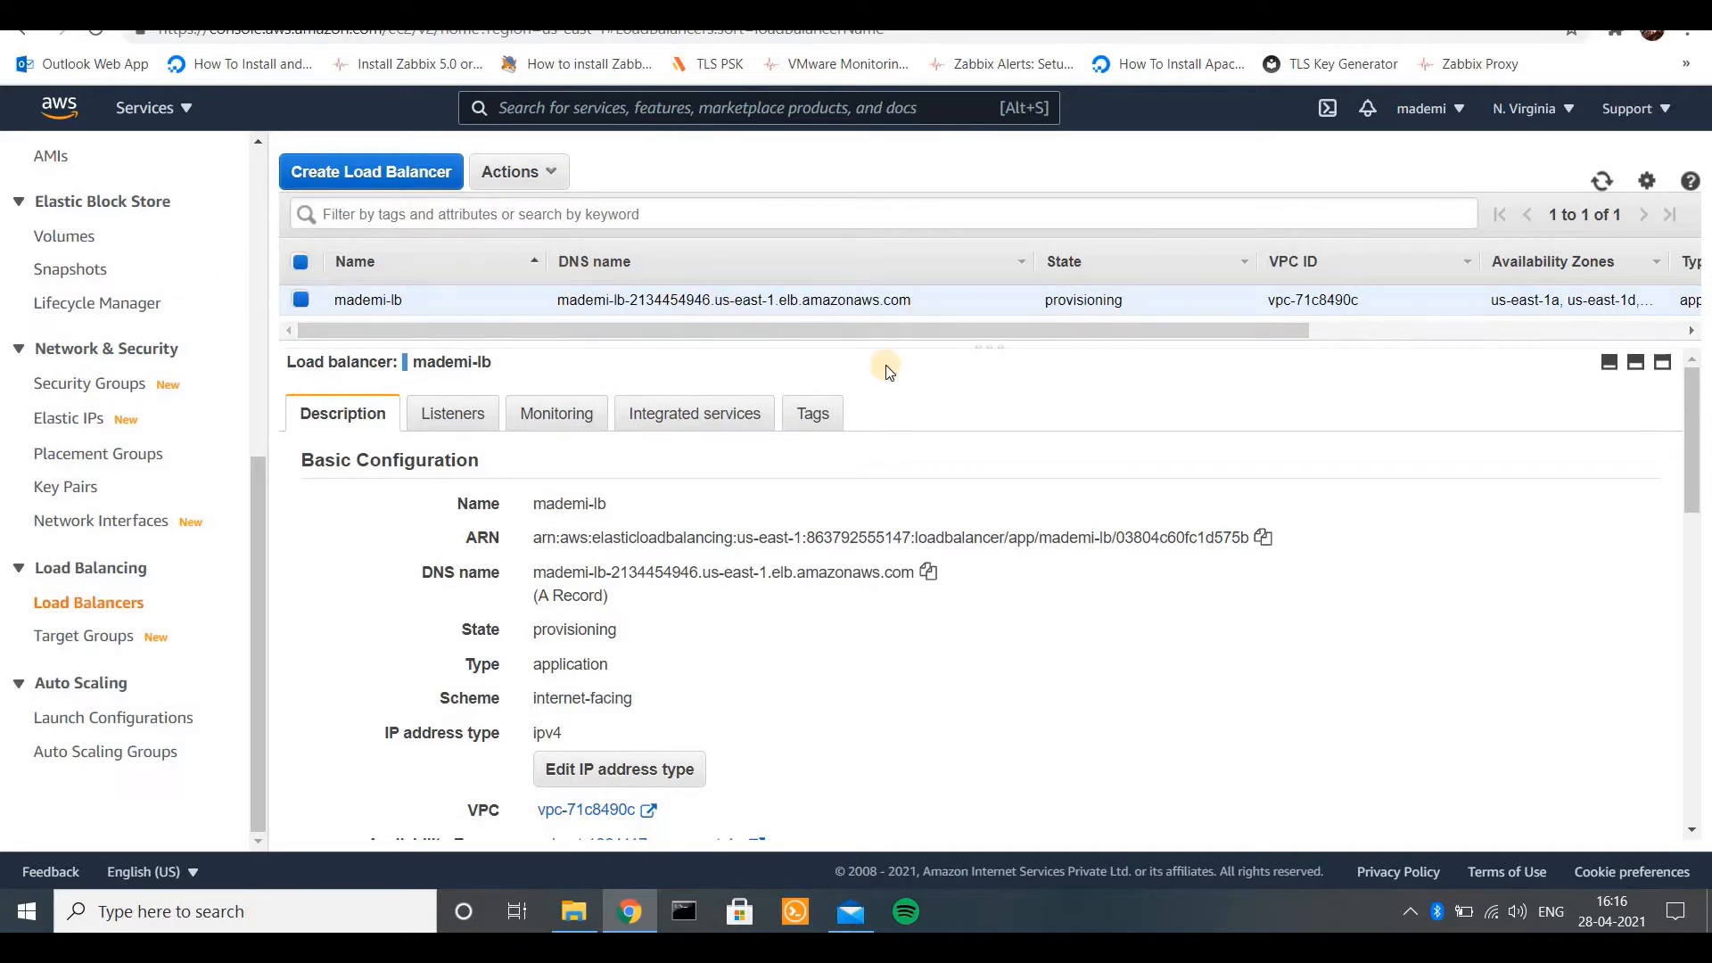
{"action": "left_click_drag", "start_coordinate": [427, 573], "coordinate": [911, 572]}
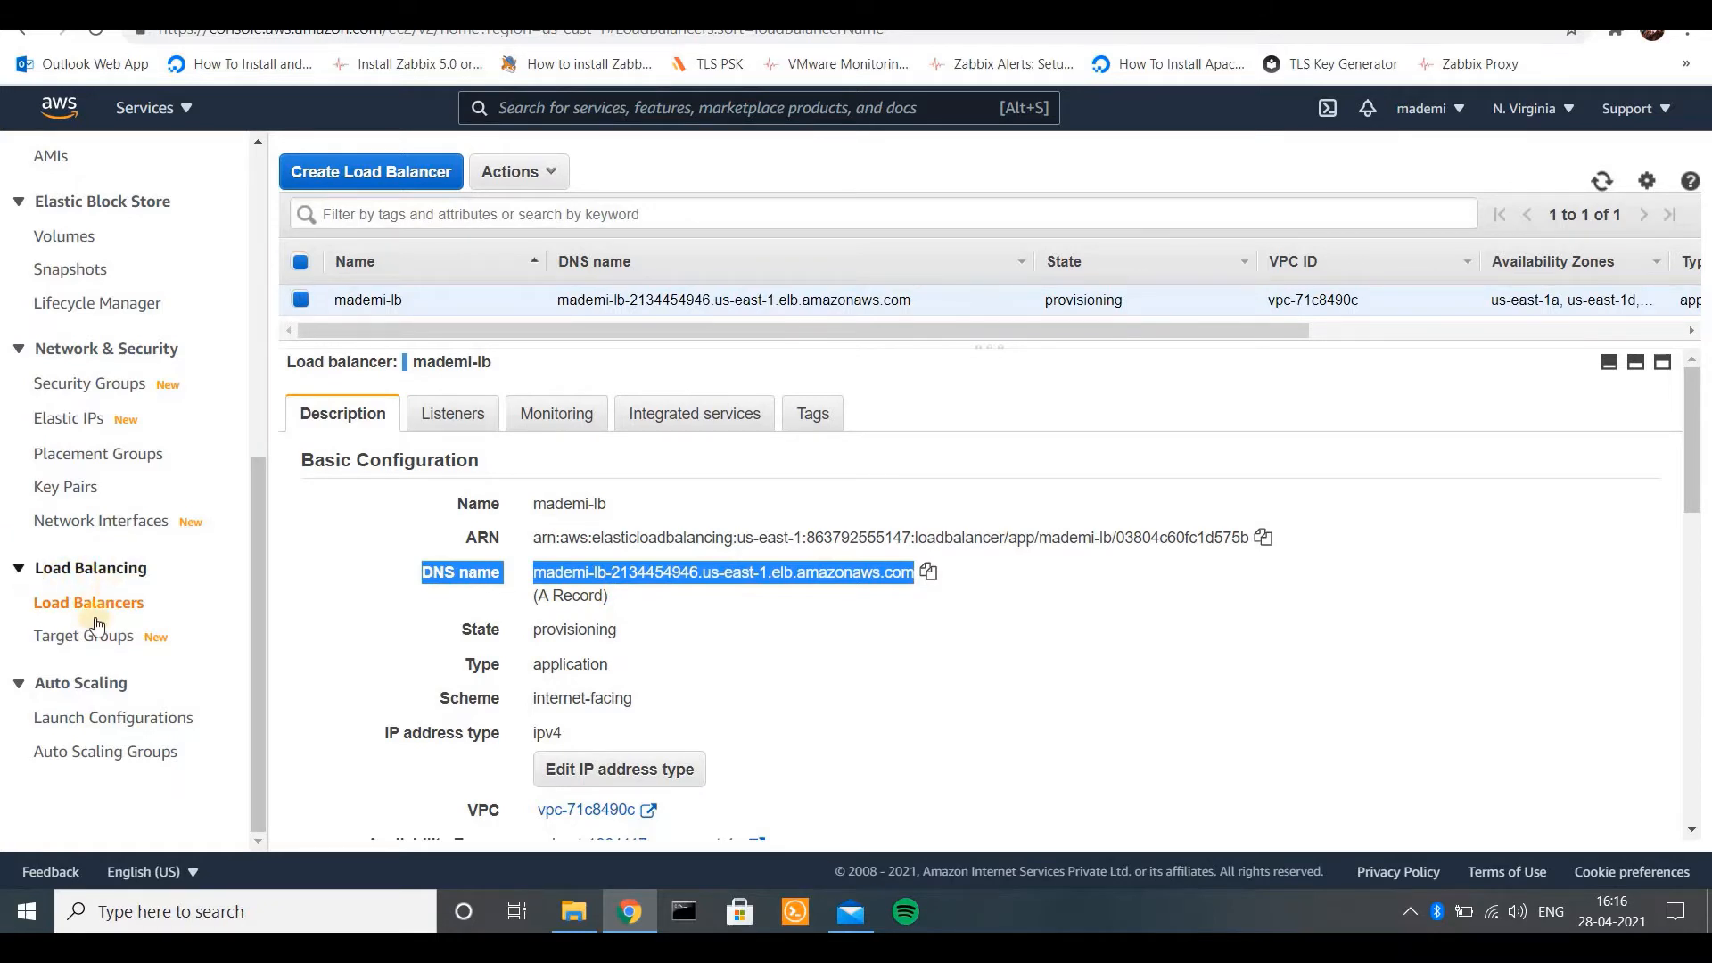
- Start creating a launch configuration under Auto Scaling and name it mademi-launch-conf
{"action": "left_click", "coordinate": [122, 719]}
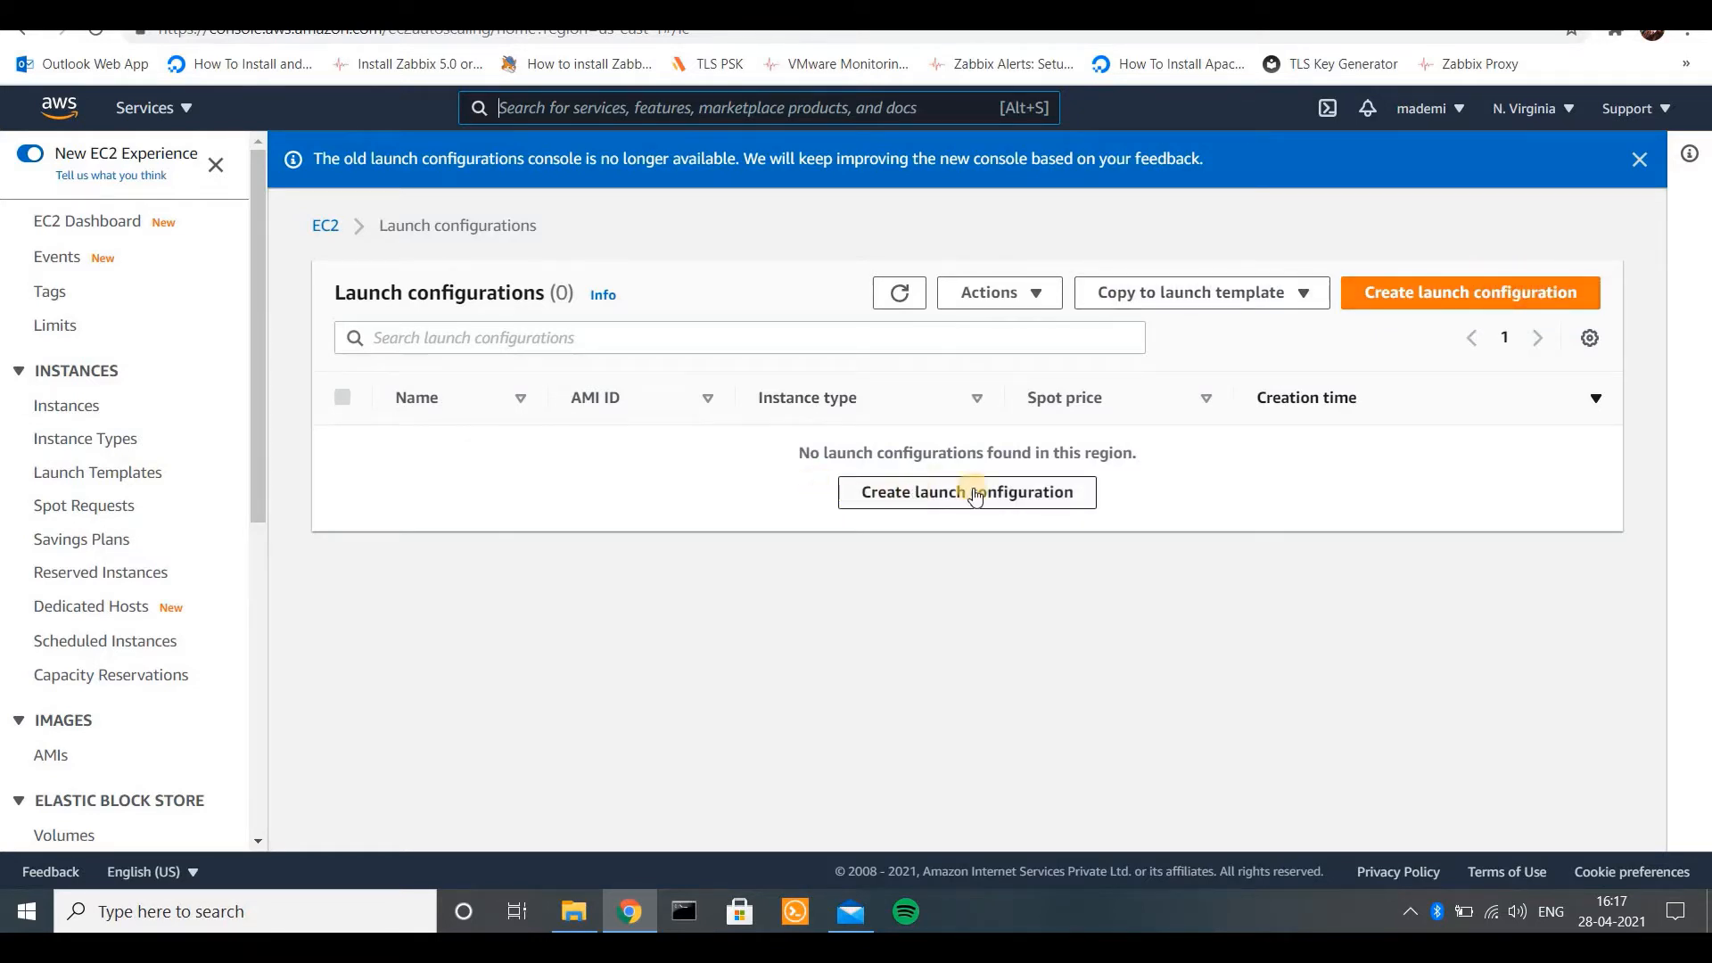
{"action": "left_click", "coordinate": [1422, 289]}
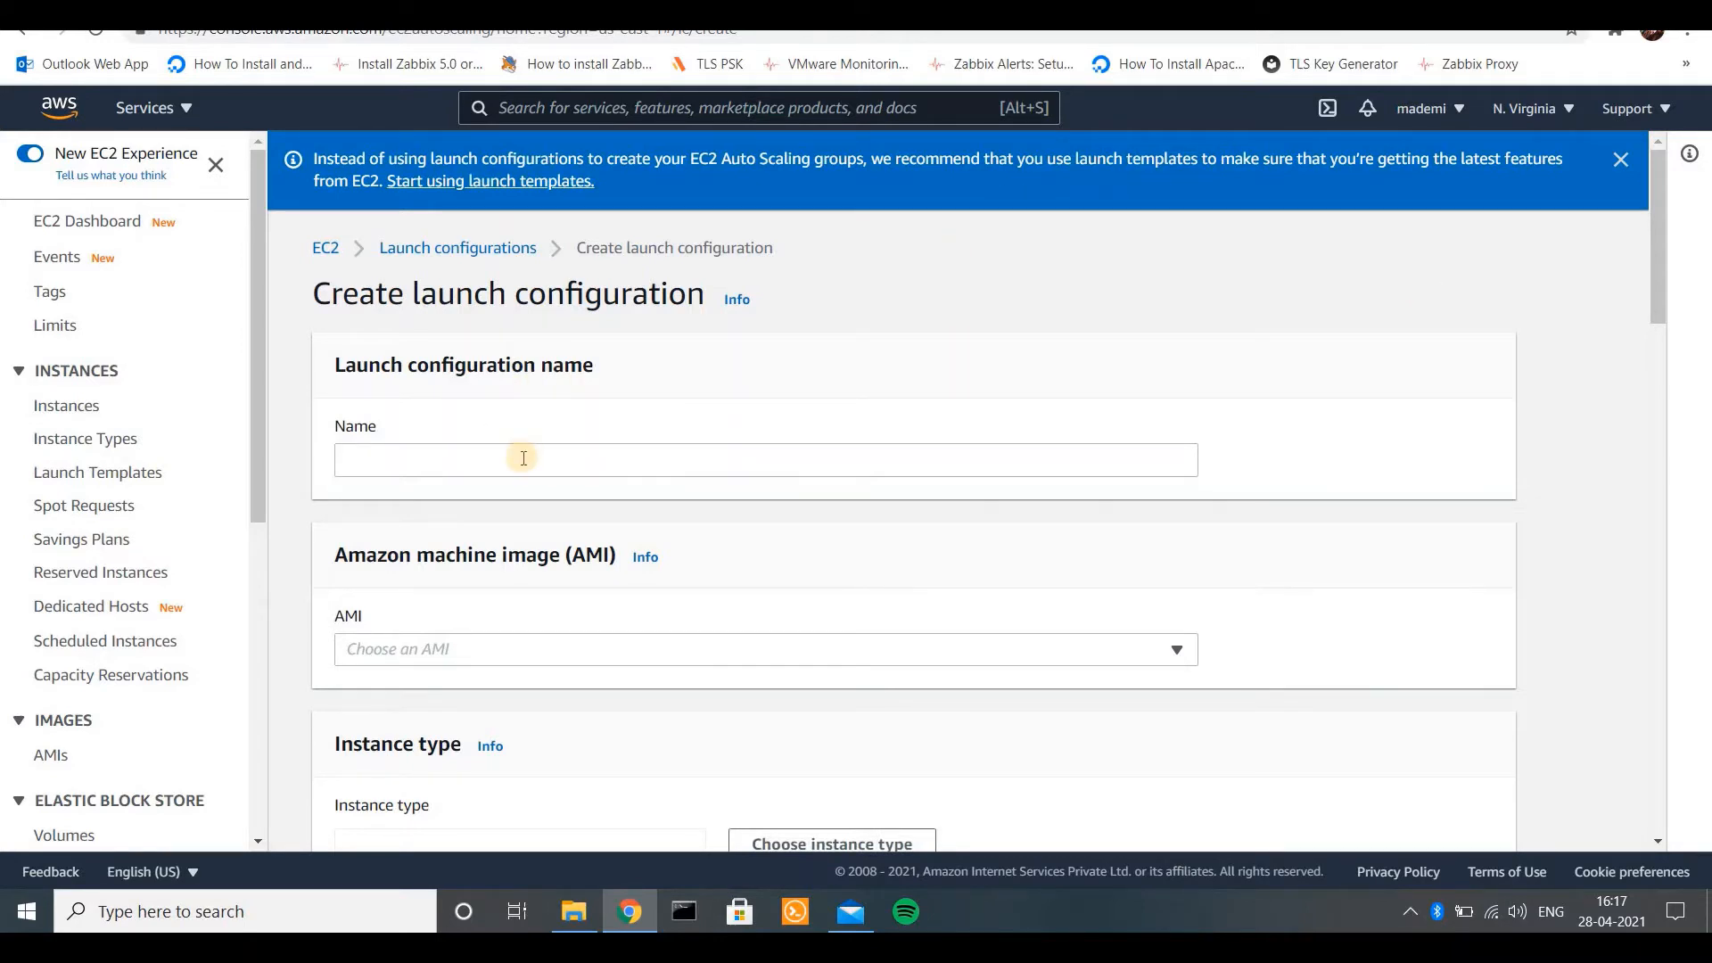
{"action": "left_click", "coordinate": [556, 475]}
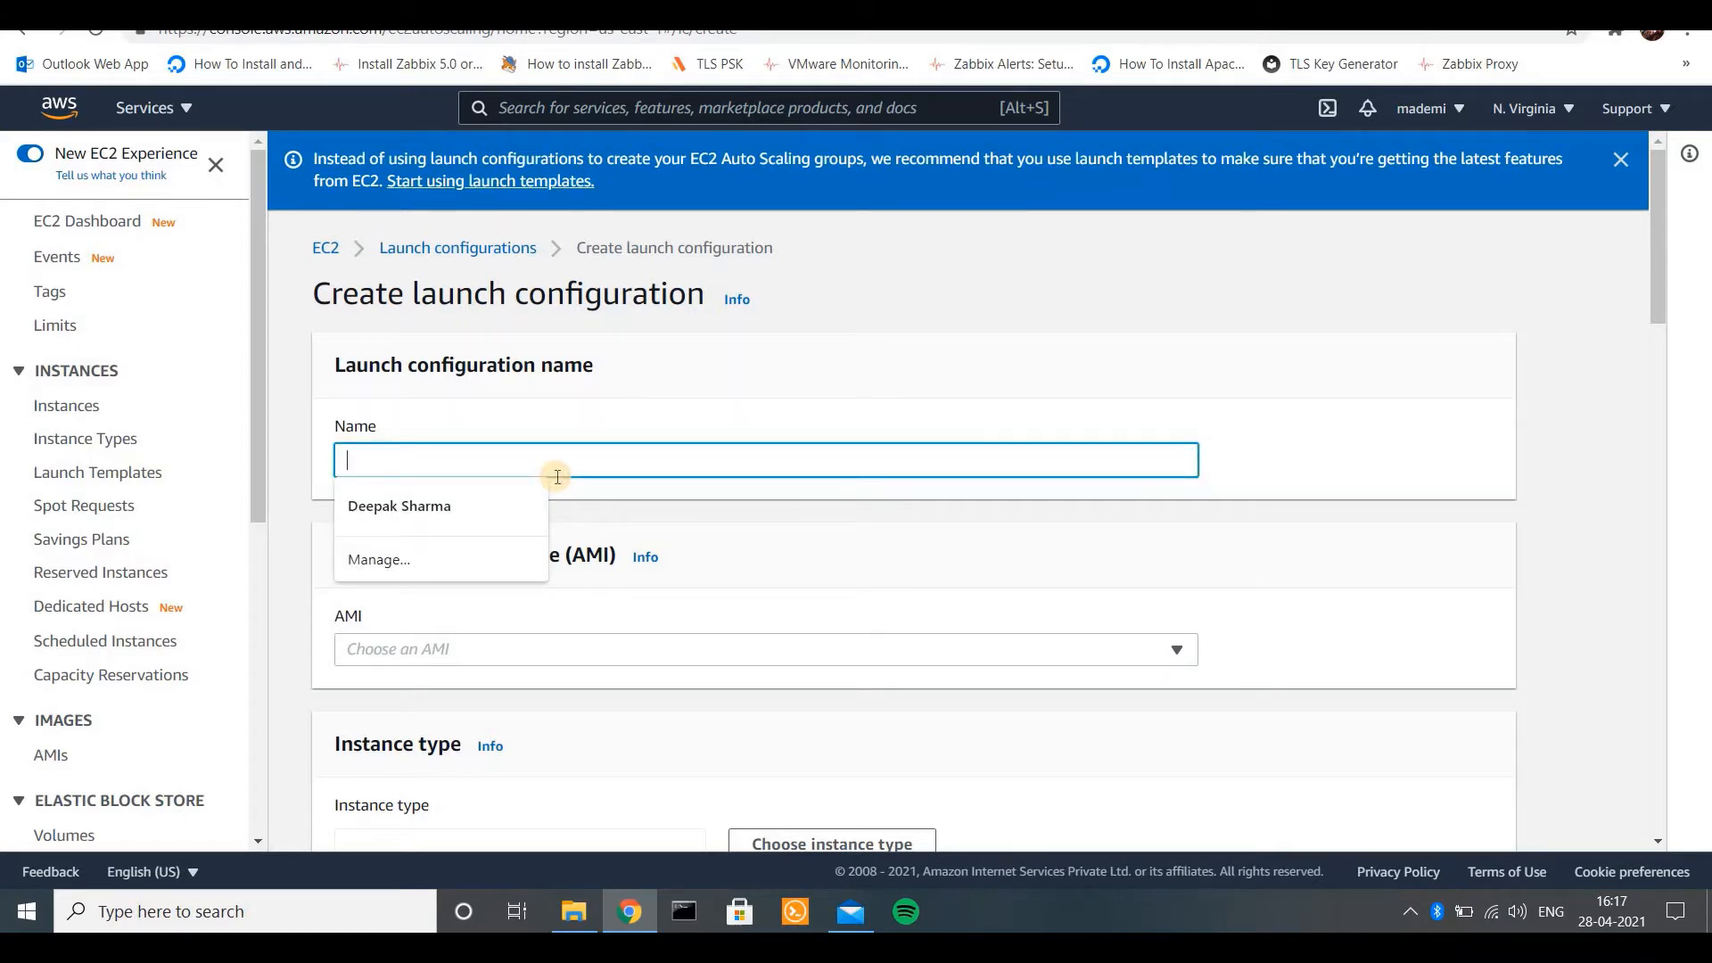
{"action": "type", "text": "mademi-"}
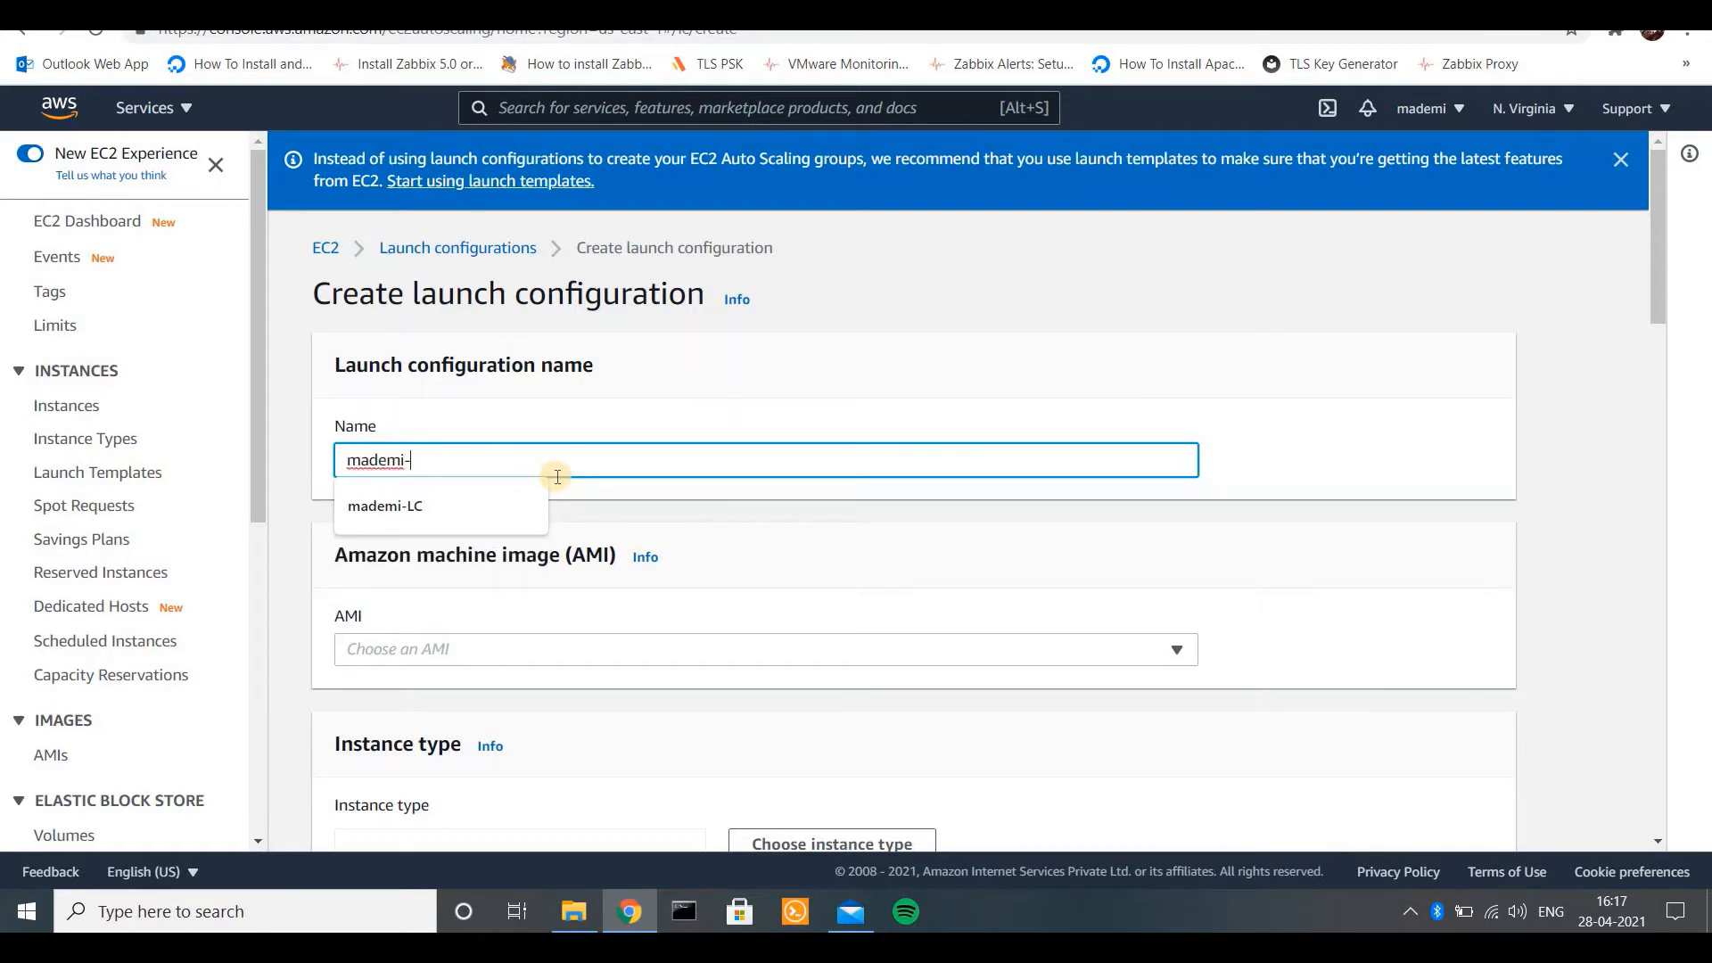
{"action": "type", "text": "Lauc"}
{"action": "key", "text": "BackSpace"}
{"action": "type", "text": "nch-conf"}
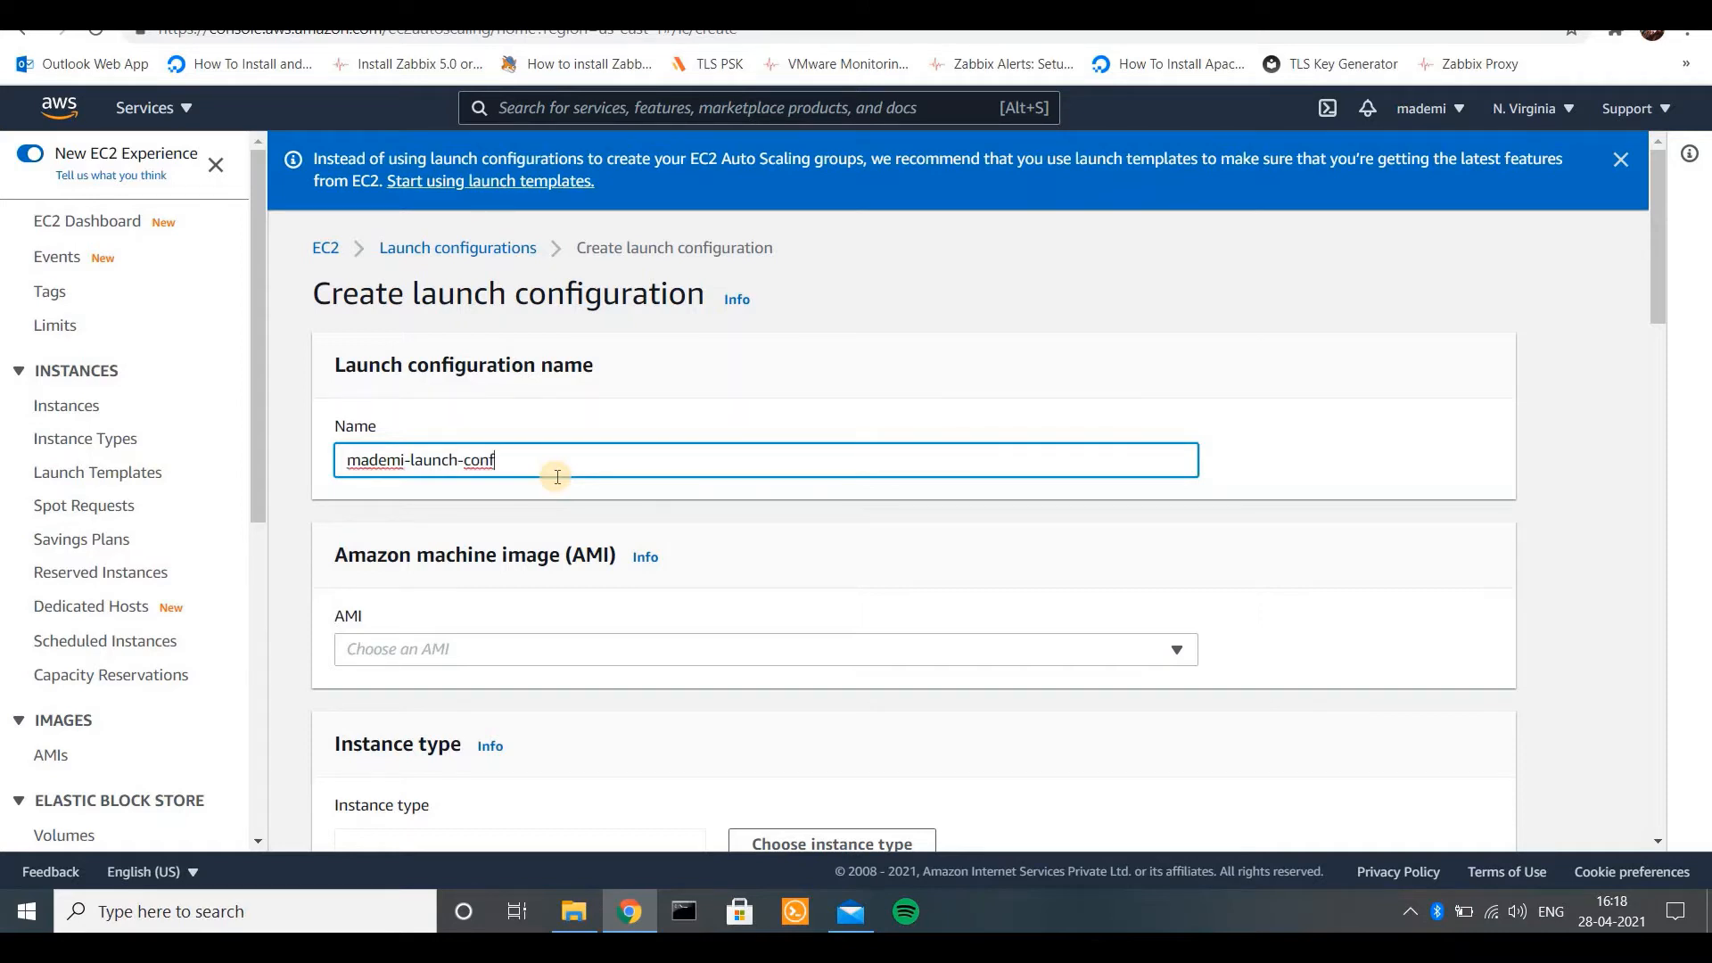
- Browse the launch configuration's AMI choices, and open the EC2 dashboard from console.aws.amazon.com in a new browser tab
{"action": "left_click", "coordinate": [387, 645]}
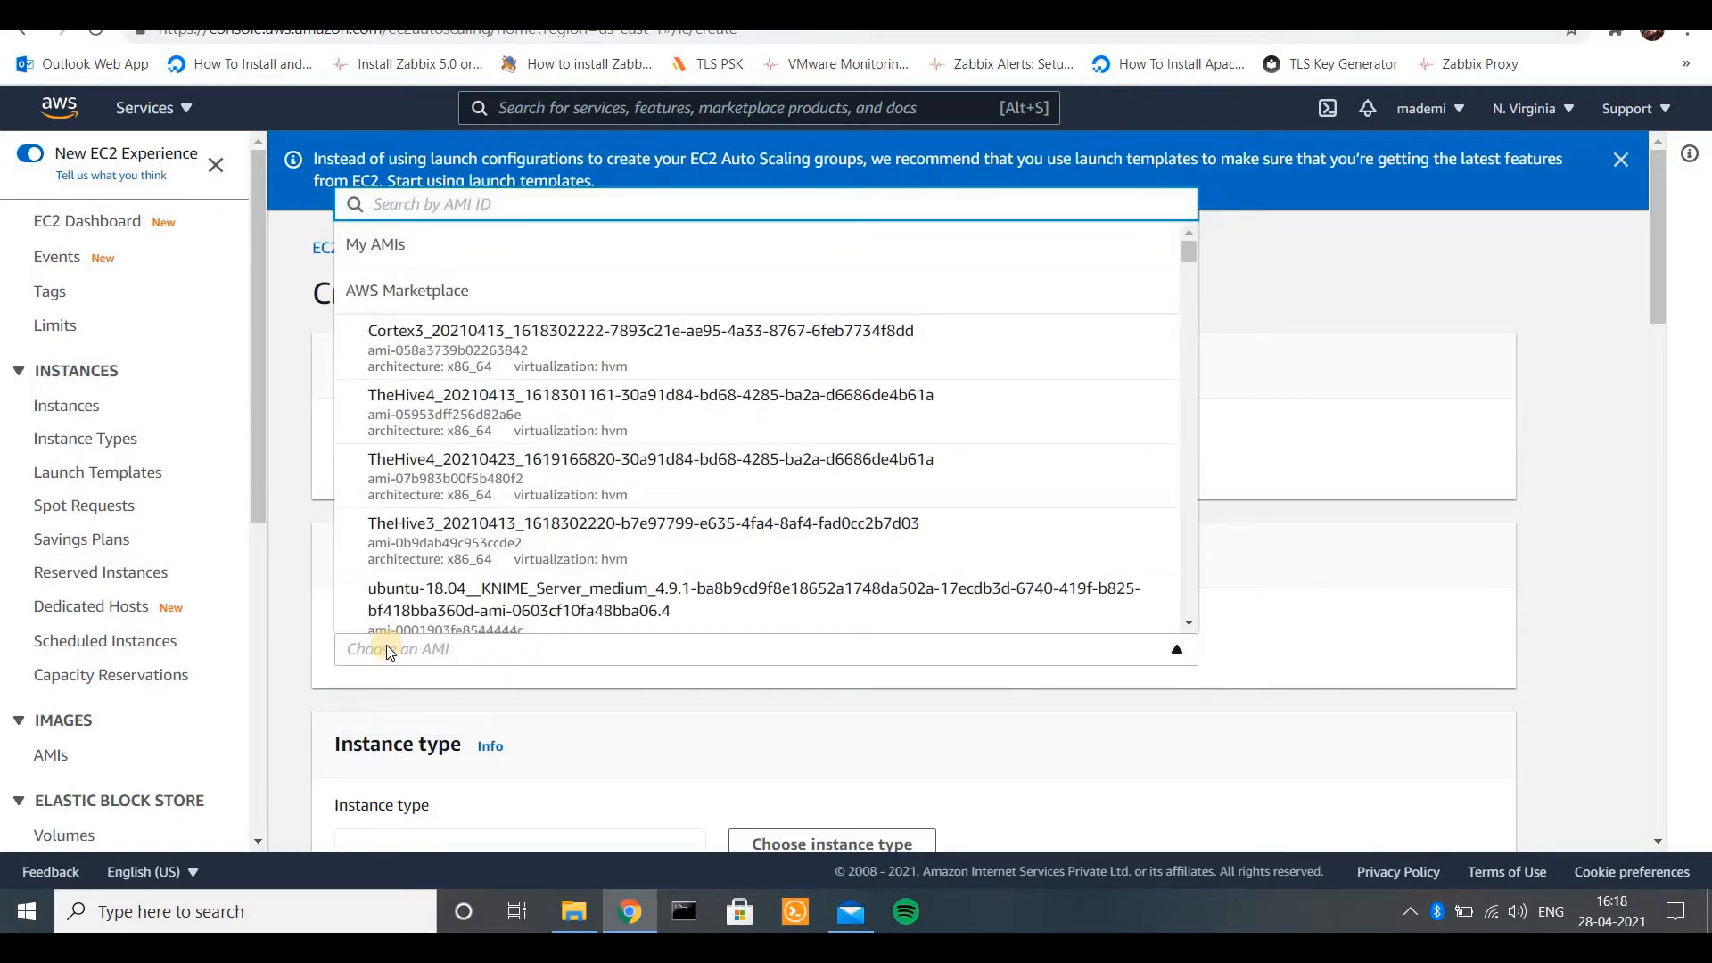
{"action": "left_click", "coordinate": [1189, 264]}
{"action": "left_click_drag", "start_coordinate": [1189, 267], "coordinate": [1171, 223]}
{"action": "key", "text": "ctrl+t"}
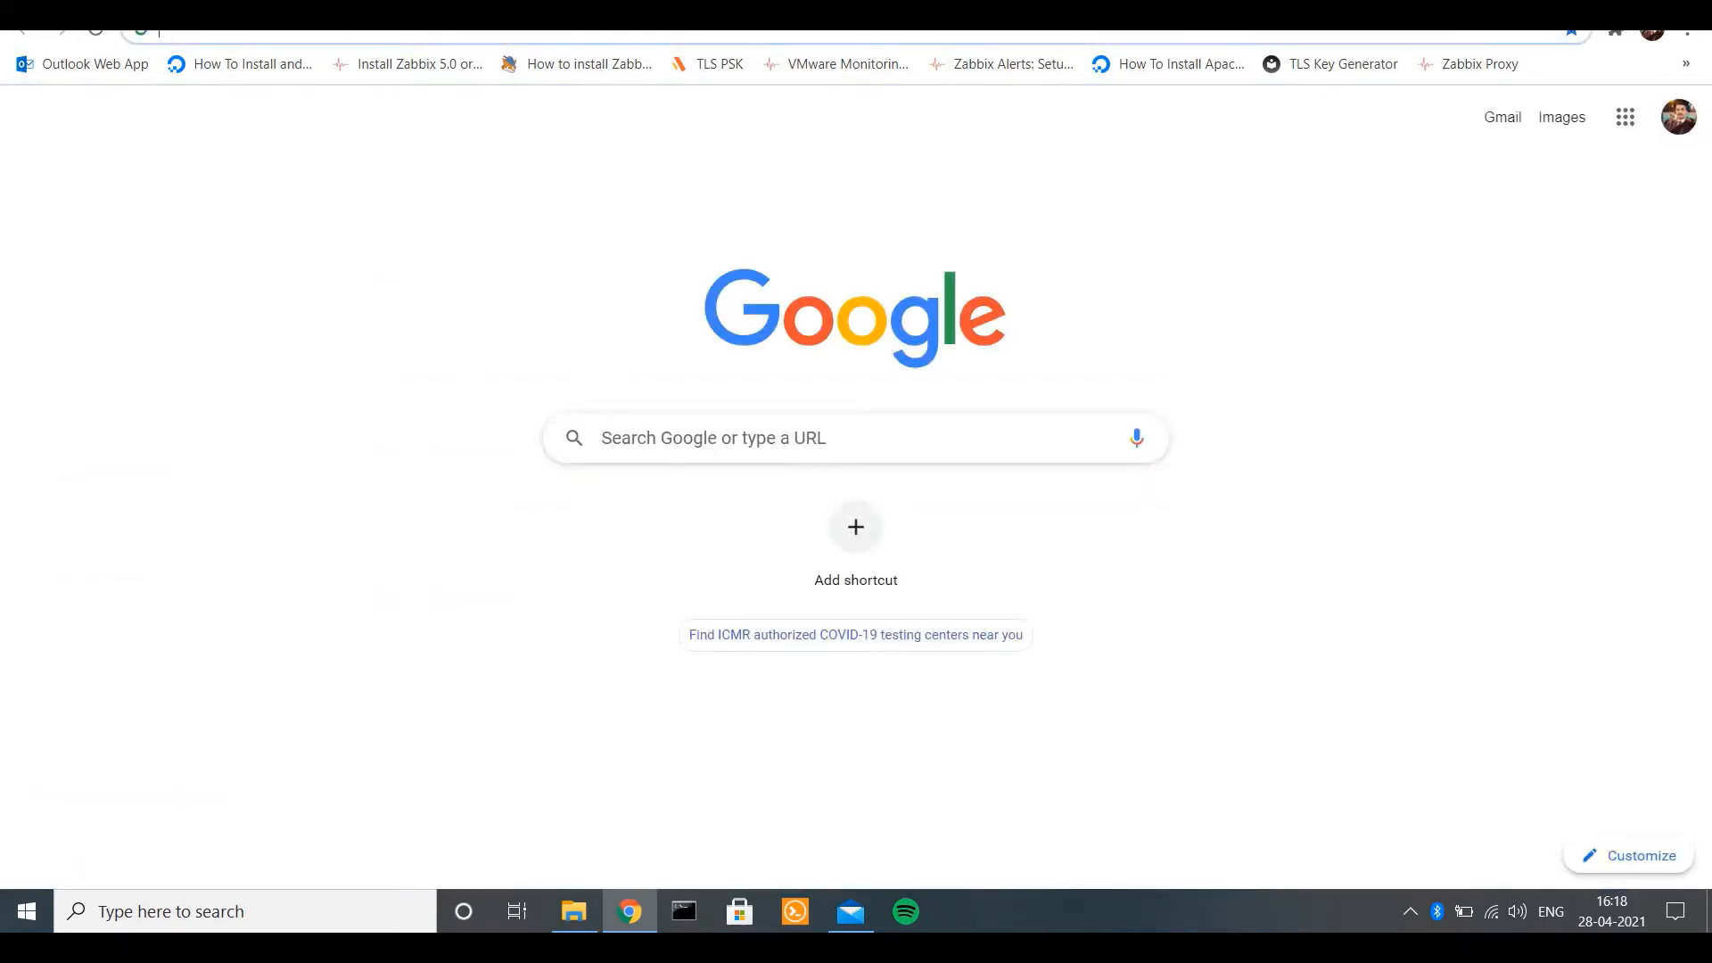
{"action": "type", "text": "console.aws.amazon.com"}
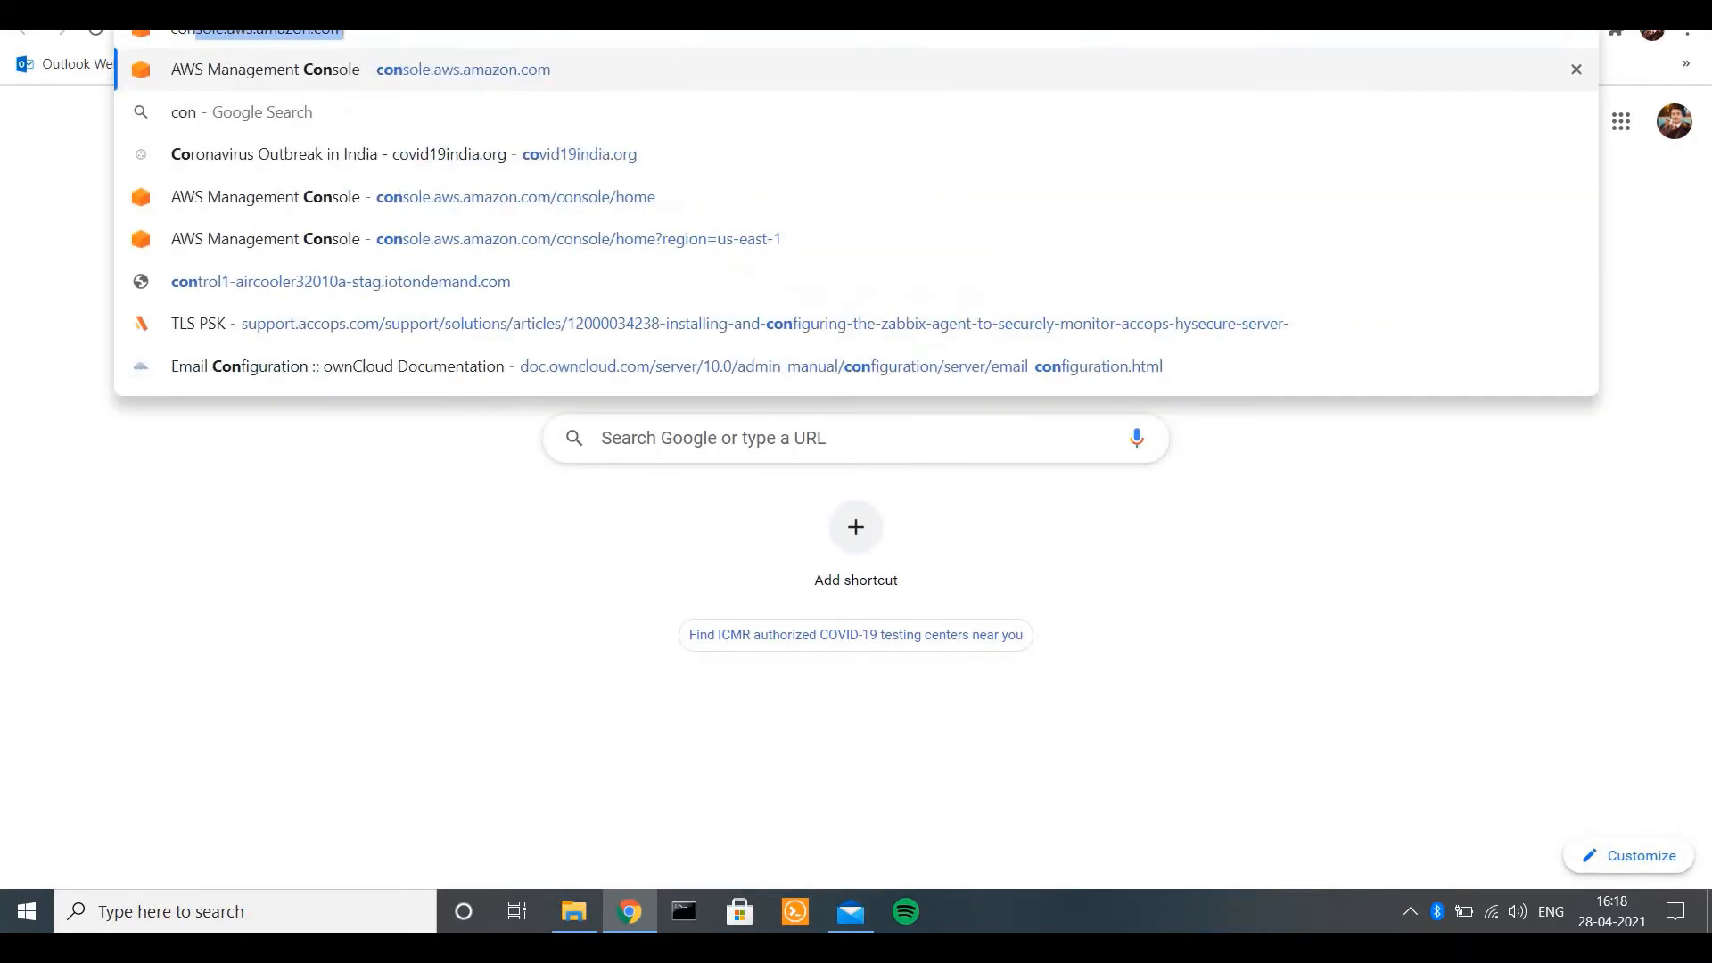
{"action": "key", "text": "Return"}
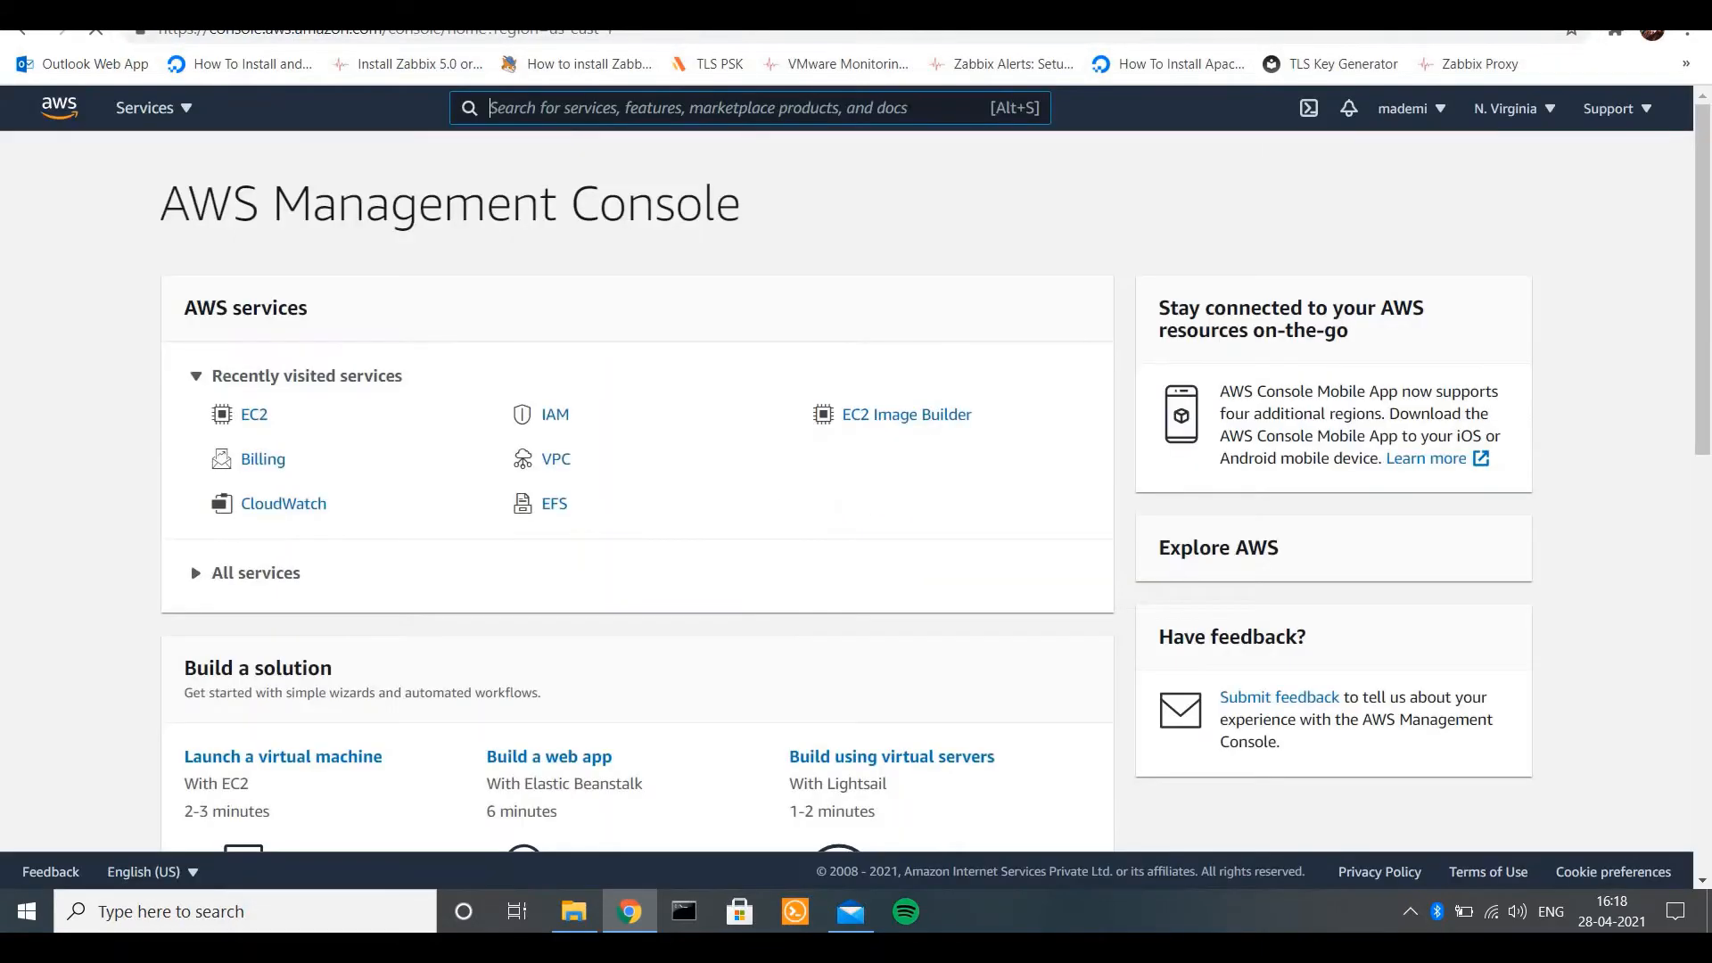
{"action": "left_click", "coordinate": [256, 414]}
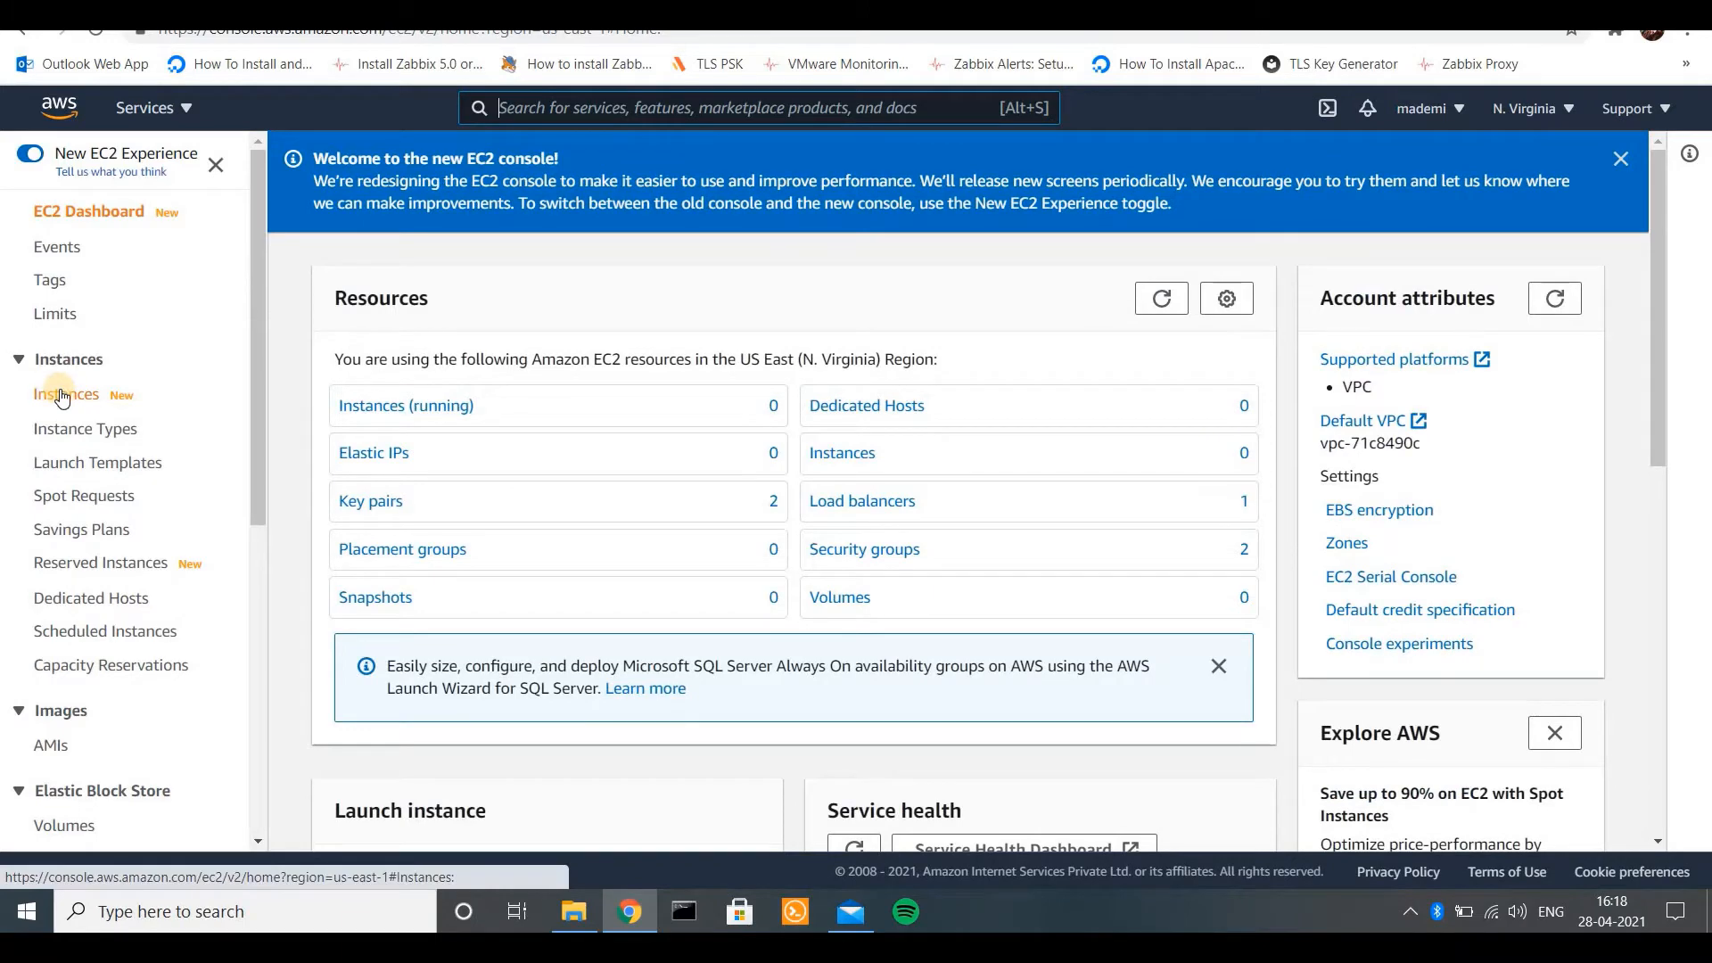
- Start the launch instance wizard from the EC2 dashboard to display the available Amazon Machine Images
{"action": "left_click", "coordinate": [1656, 517]}
{"action": "left_click", "coordinate": [424, 356]}
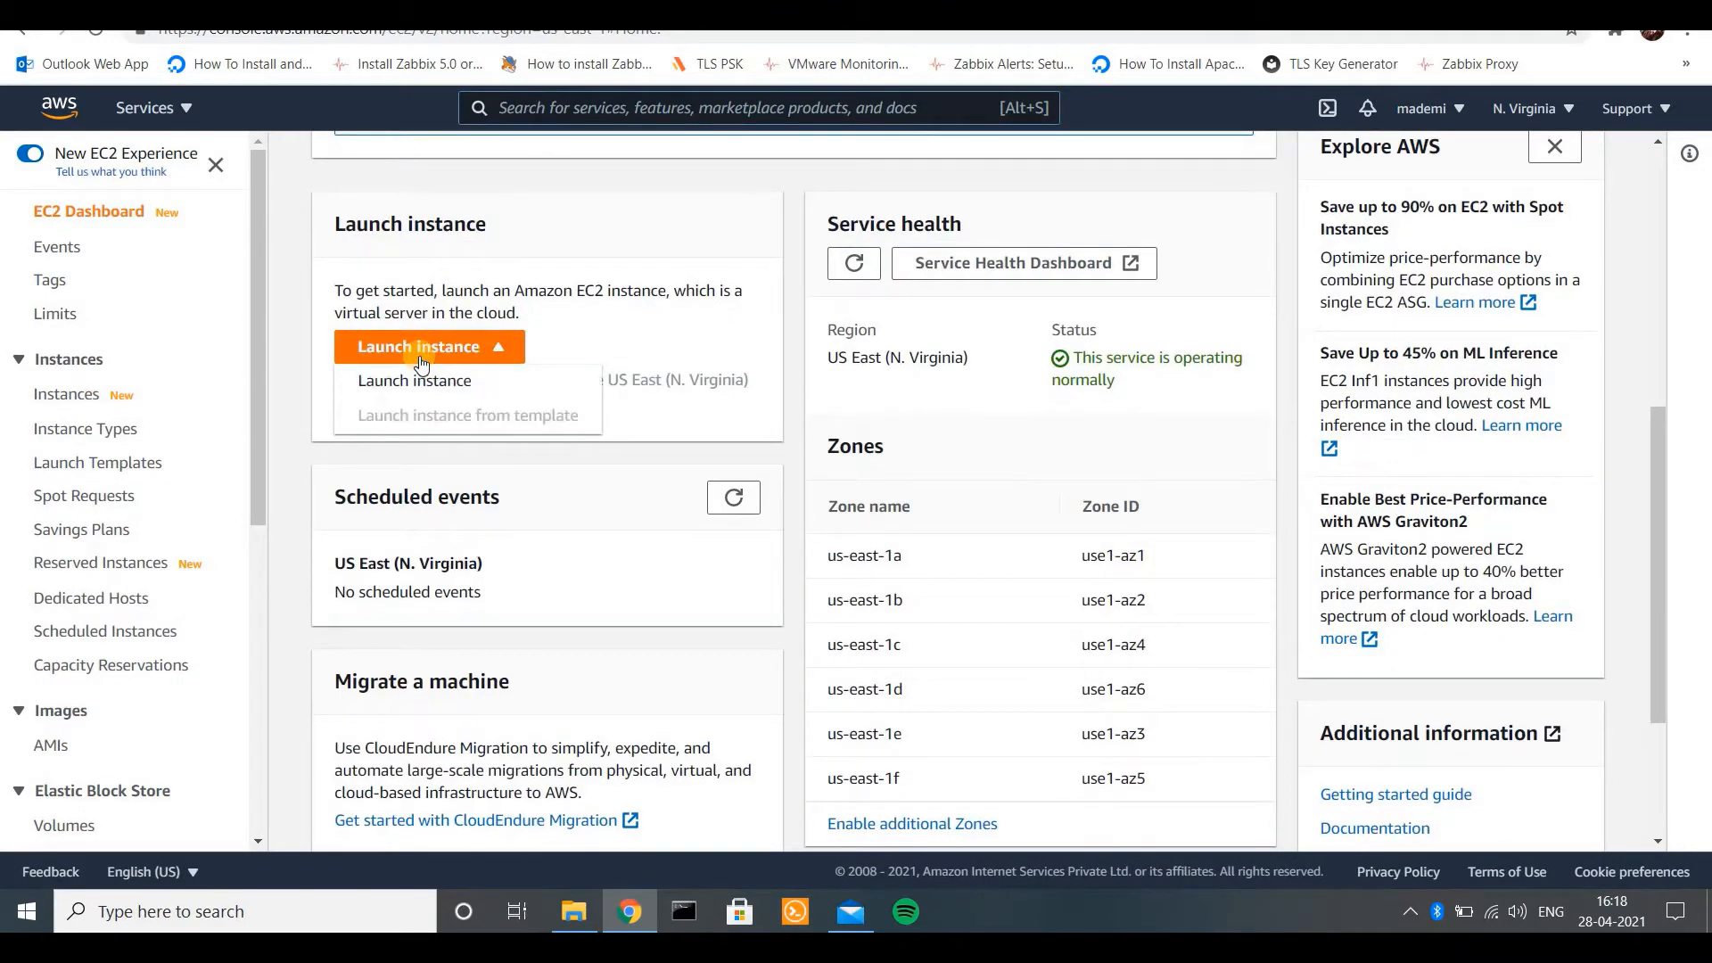
{"action": "left_click", "coordinate": [423, 357]}
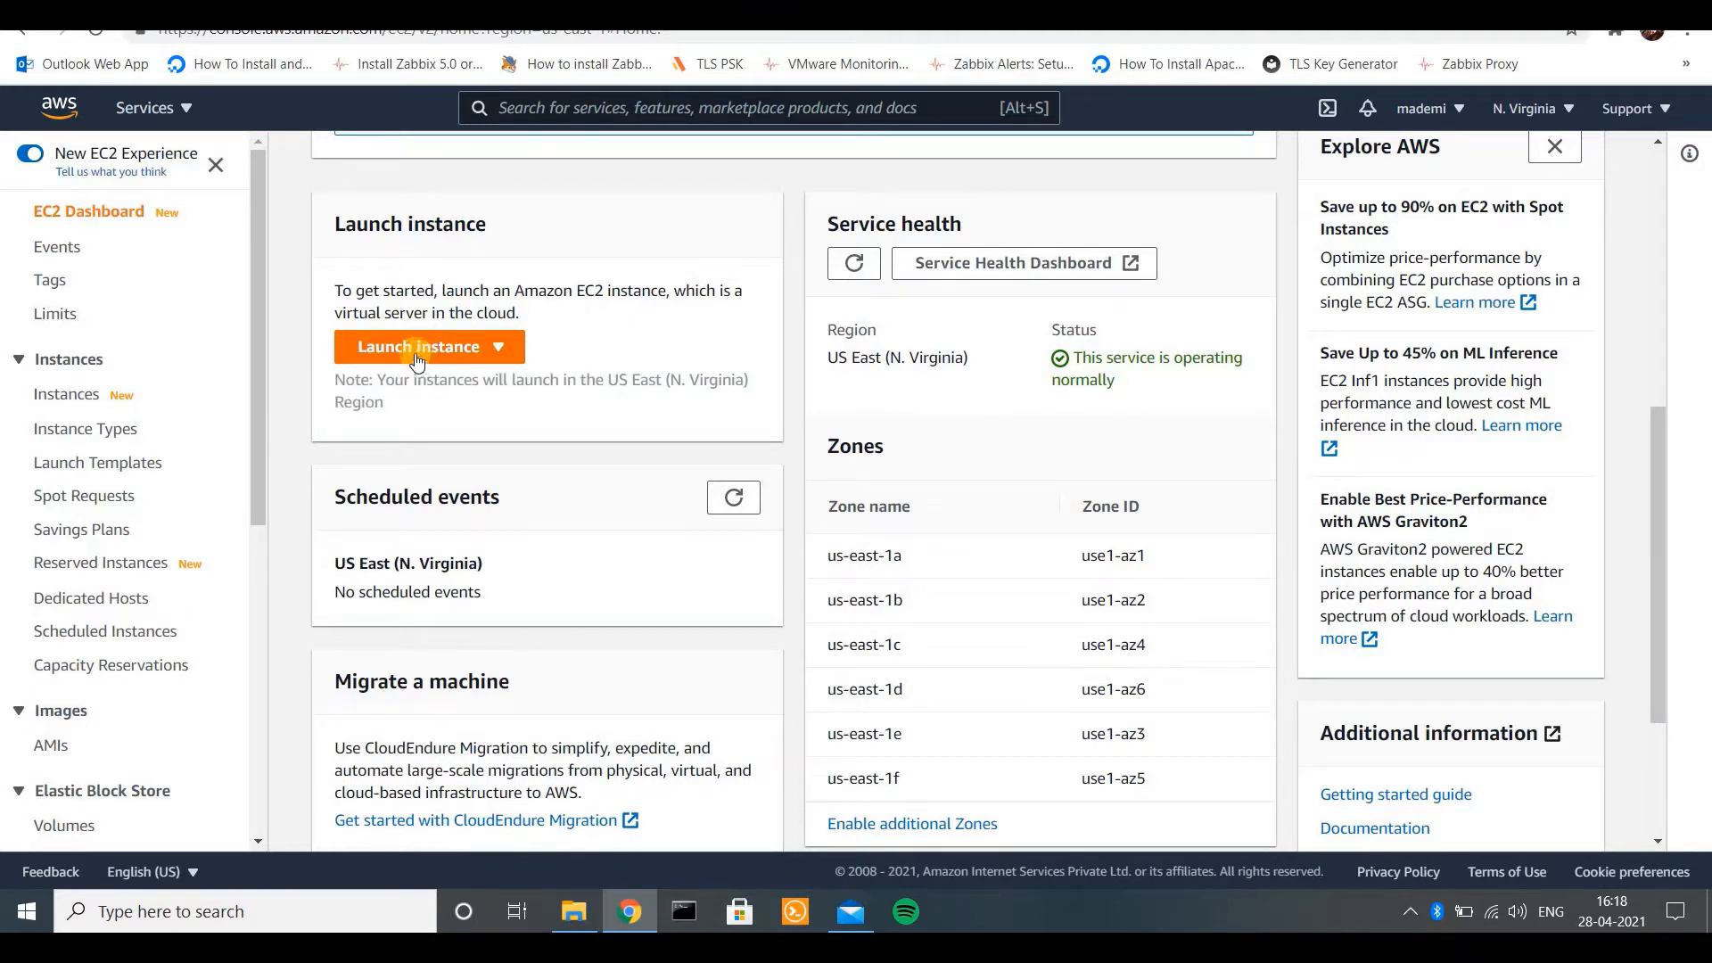
{"action": "left_click", "coordinate": [422, 357]}
{"action": "left_click", "coordinate": [409, 387]}
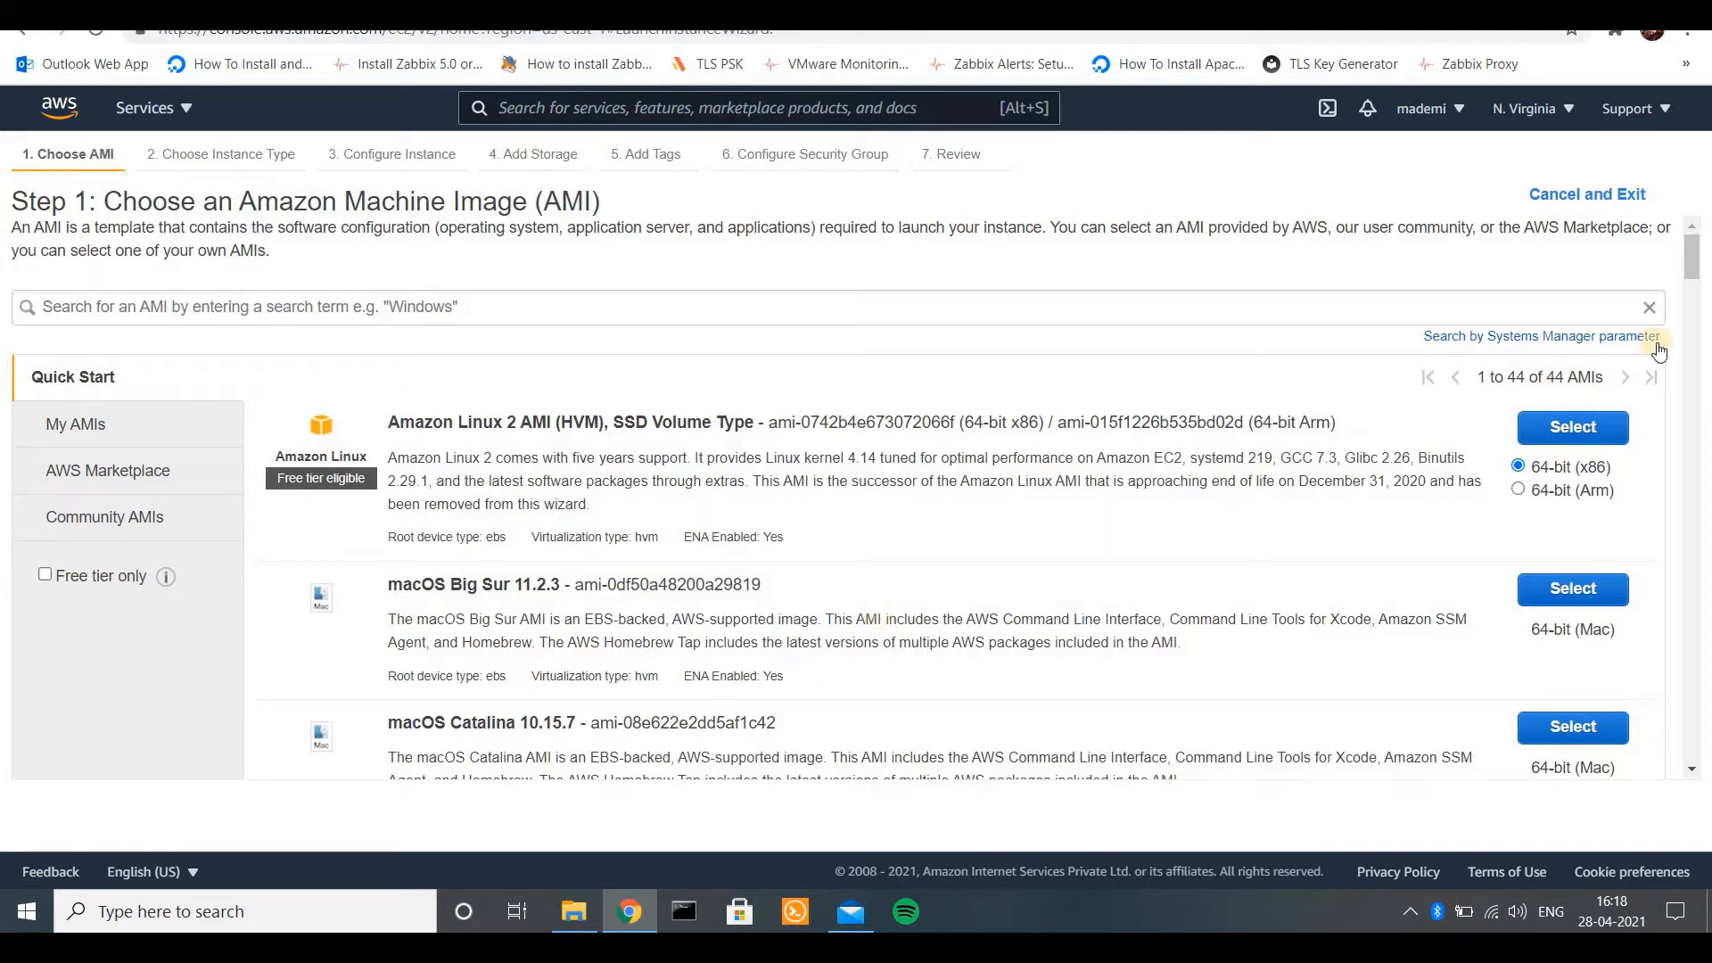
- Filter the images to free tier only and copy the 64-bit x86 AMI ID of Amazon Linux 2 AMI (HVM)
{"action": "left_click_drag", "start_coordinate": [1688, 274], "coordinate": [1697, 222]}
{"action": "left_click", "coordinate": [45, 575]}
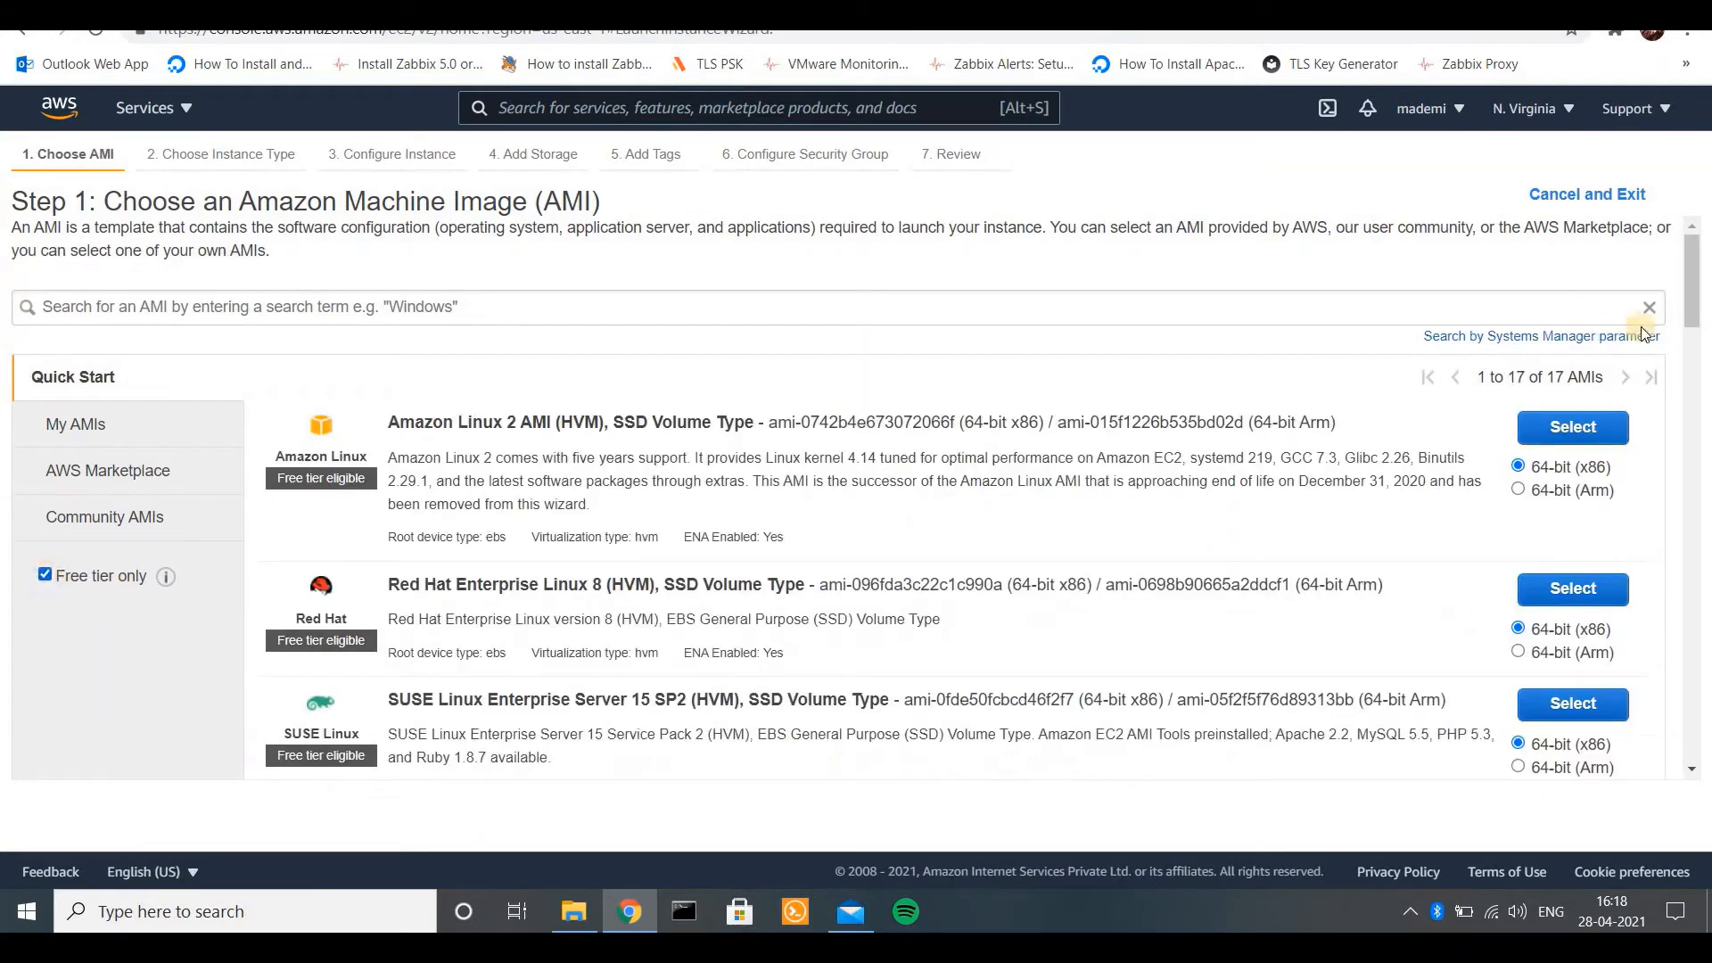
{"action": "left_click", "coordinate": [1697, 440]}
{"action": "left_click_drag", "start_coordinate": [1697, 436], "coordinate": [1708, 353]}
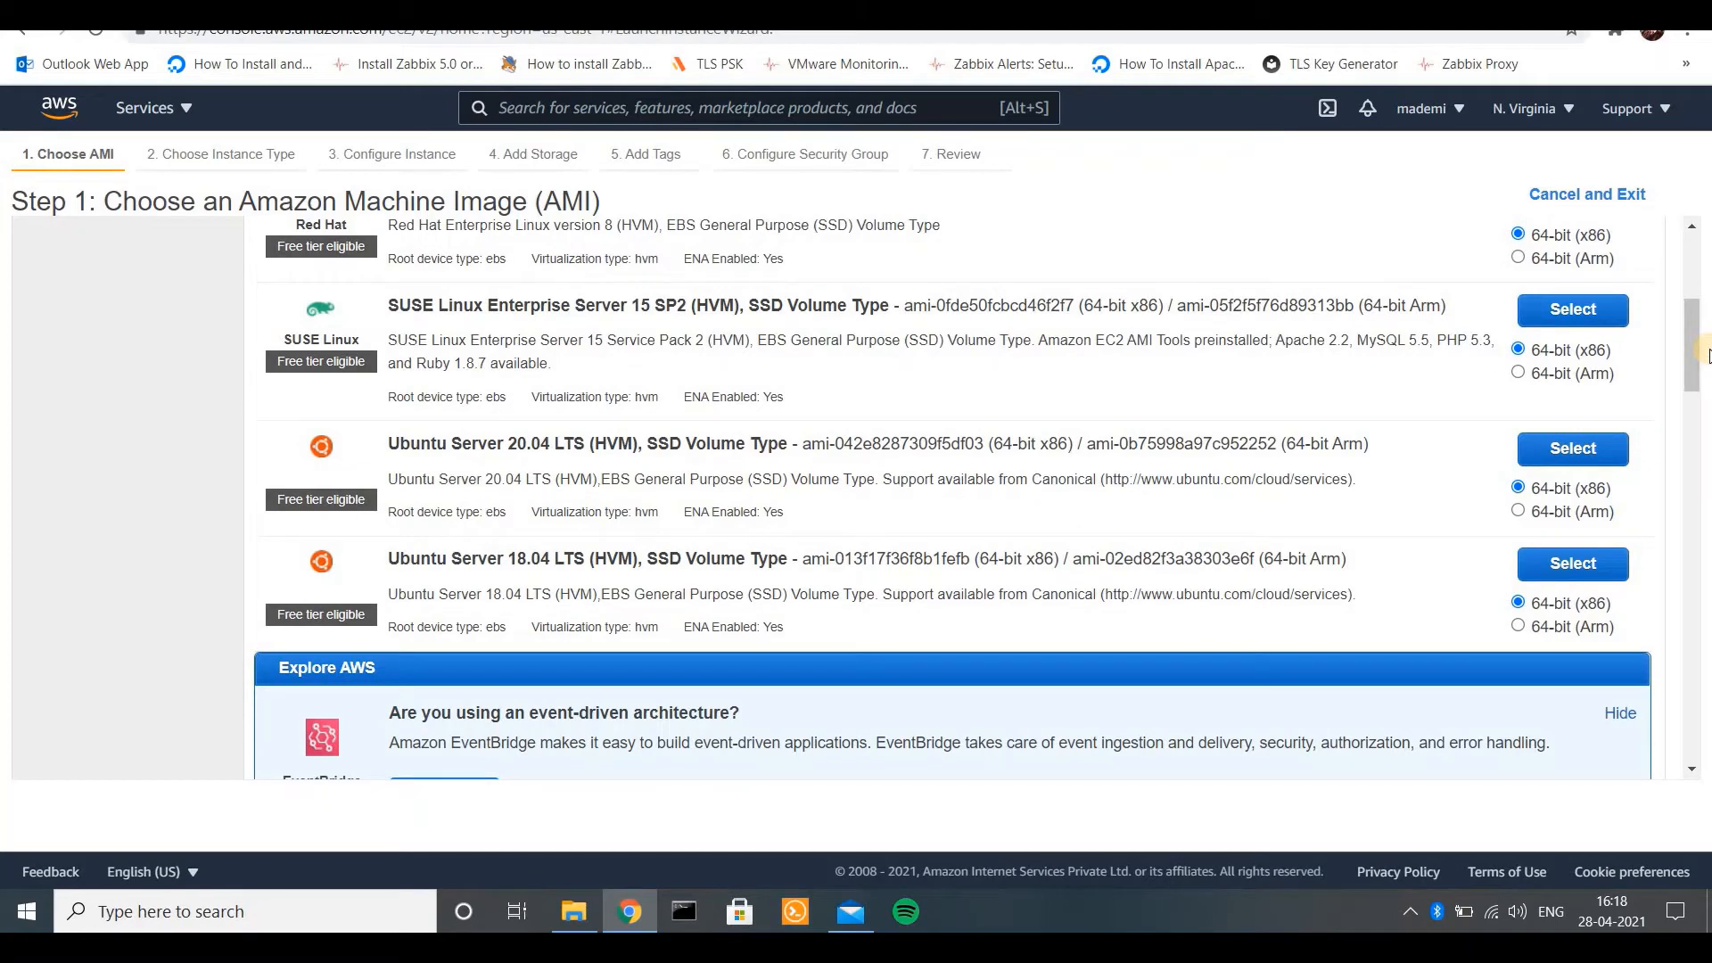
{"action": "left_click_drag", "start_coordinate": [1707, 355], "coordinate": [1706, 250]}
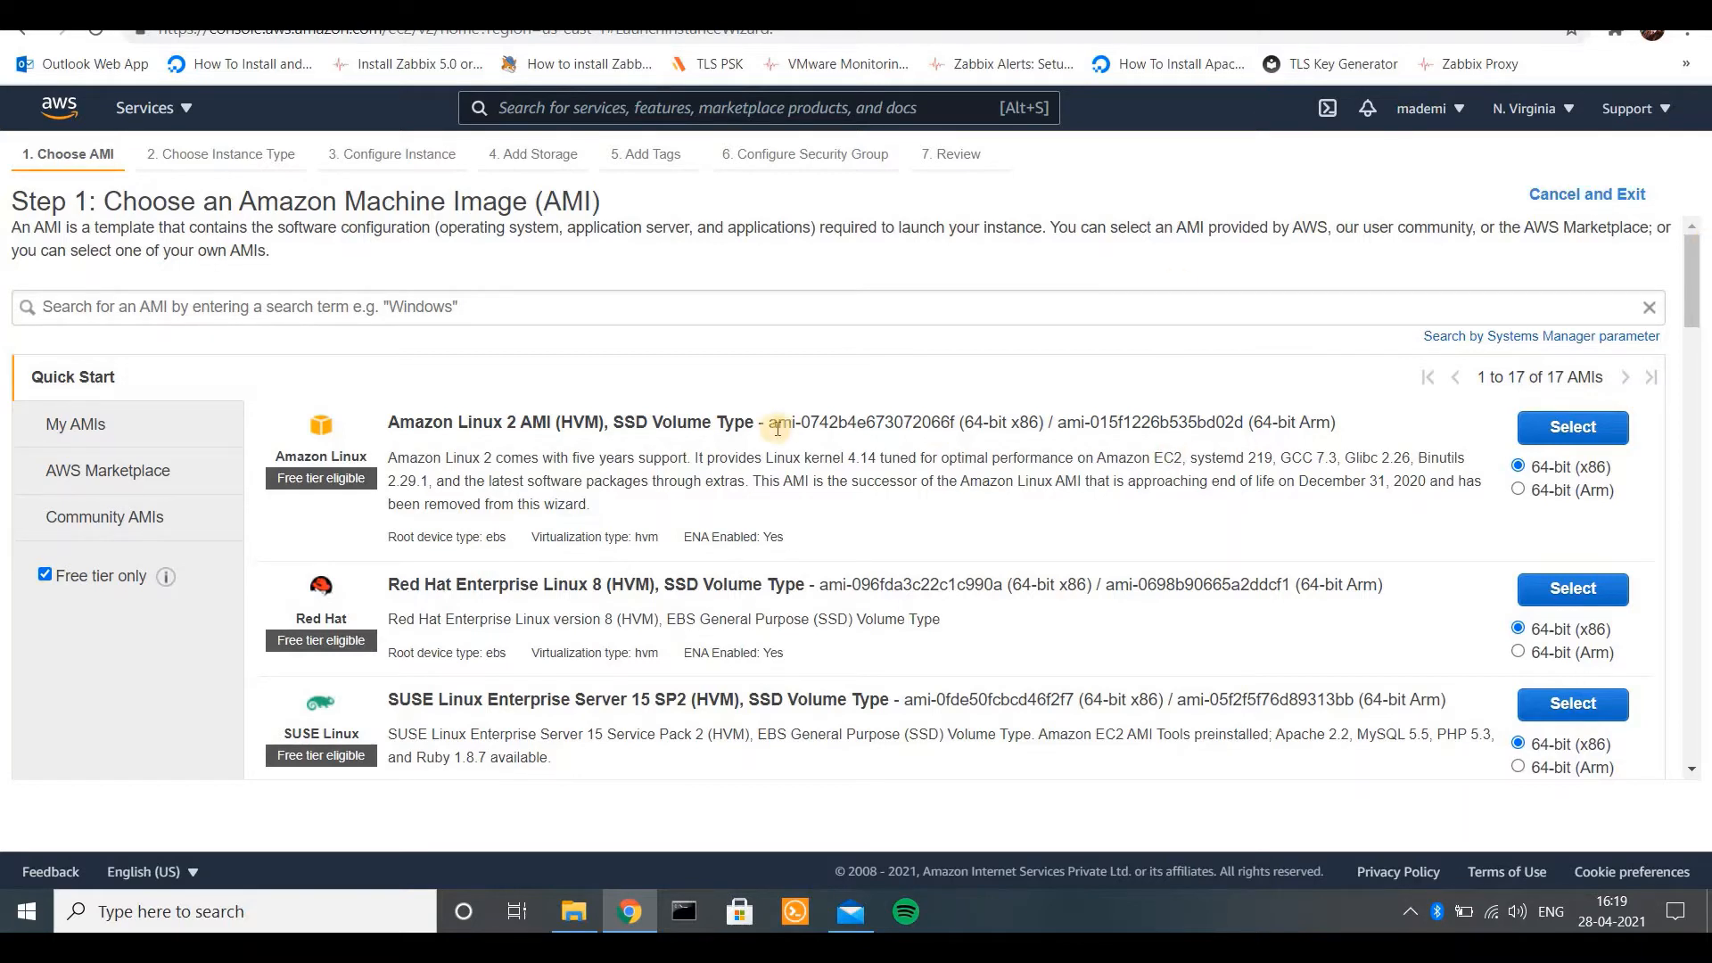
{"action": "left_click_drag", "start_coordinate": [771, 427], "coordinate": [955, 413]}
{"action": "key", "text": "ctrl+c"}
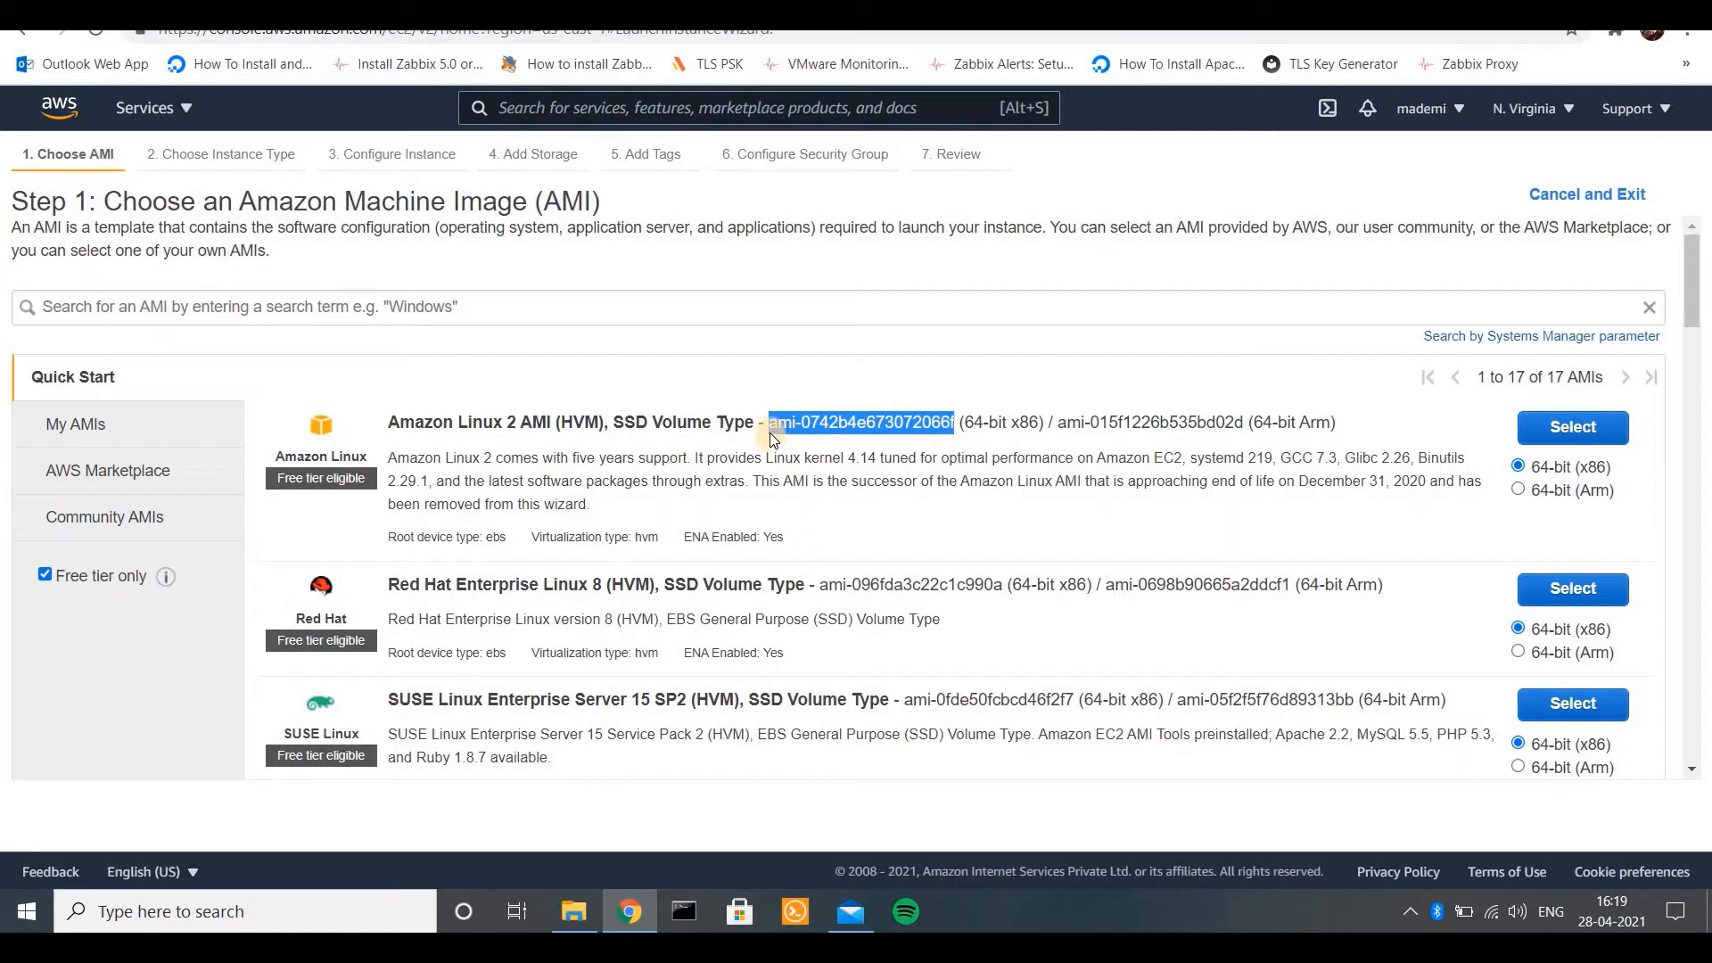
{"action": "left_click_drag", "start_coordinate": [768, 432], "coordinate": [952, 412]}
- Return to the launch configuration form, search for ami-0742b4e673072066f and choose the matching Amazon Linux 2 image
{"action": "left_click", "coordinate": [767, 7]}
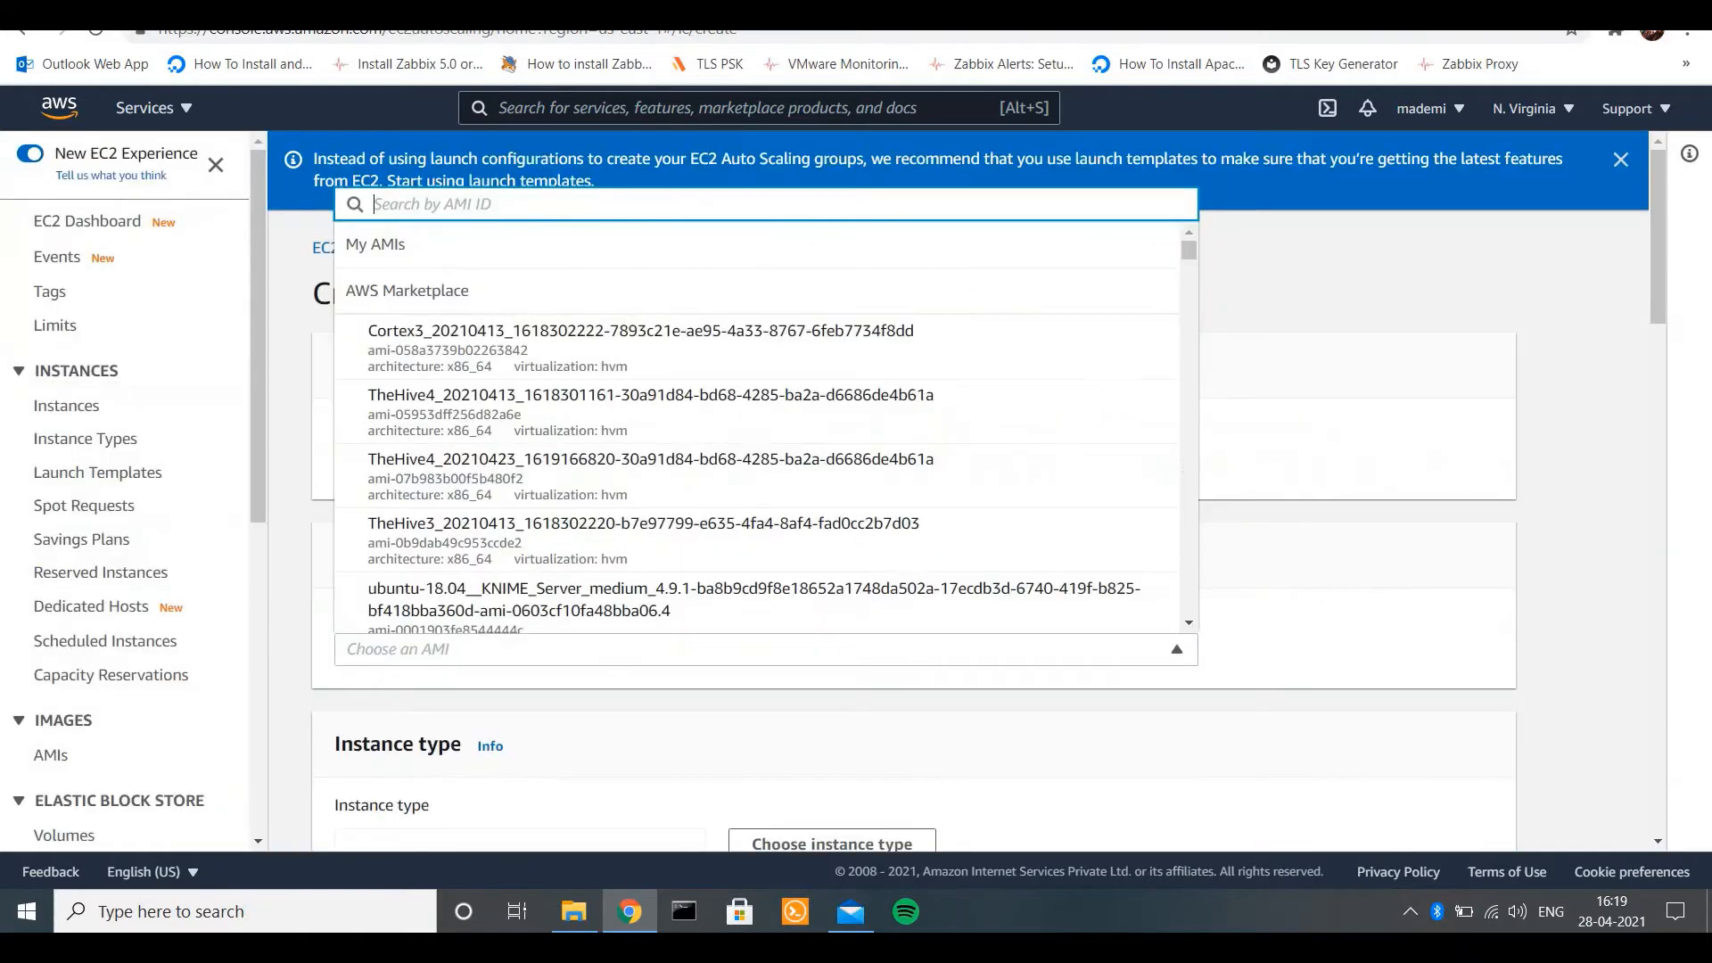
{"action": "left_click", "coordinate": [443, 204]}
{"action": "key", "text": "ctrl+v"}
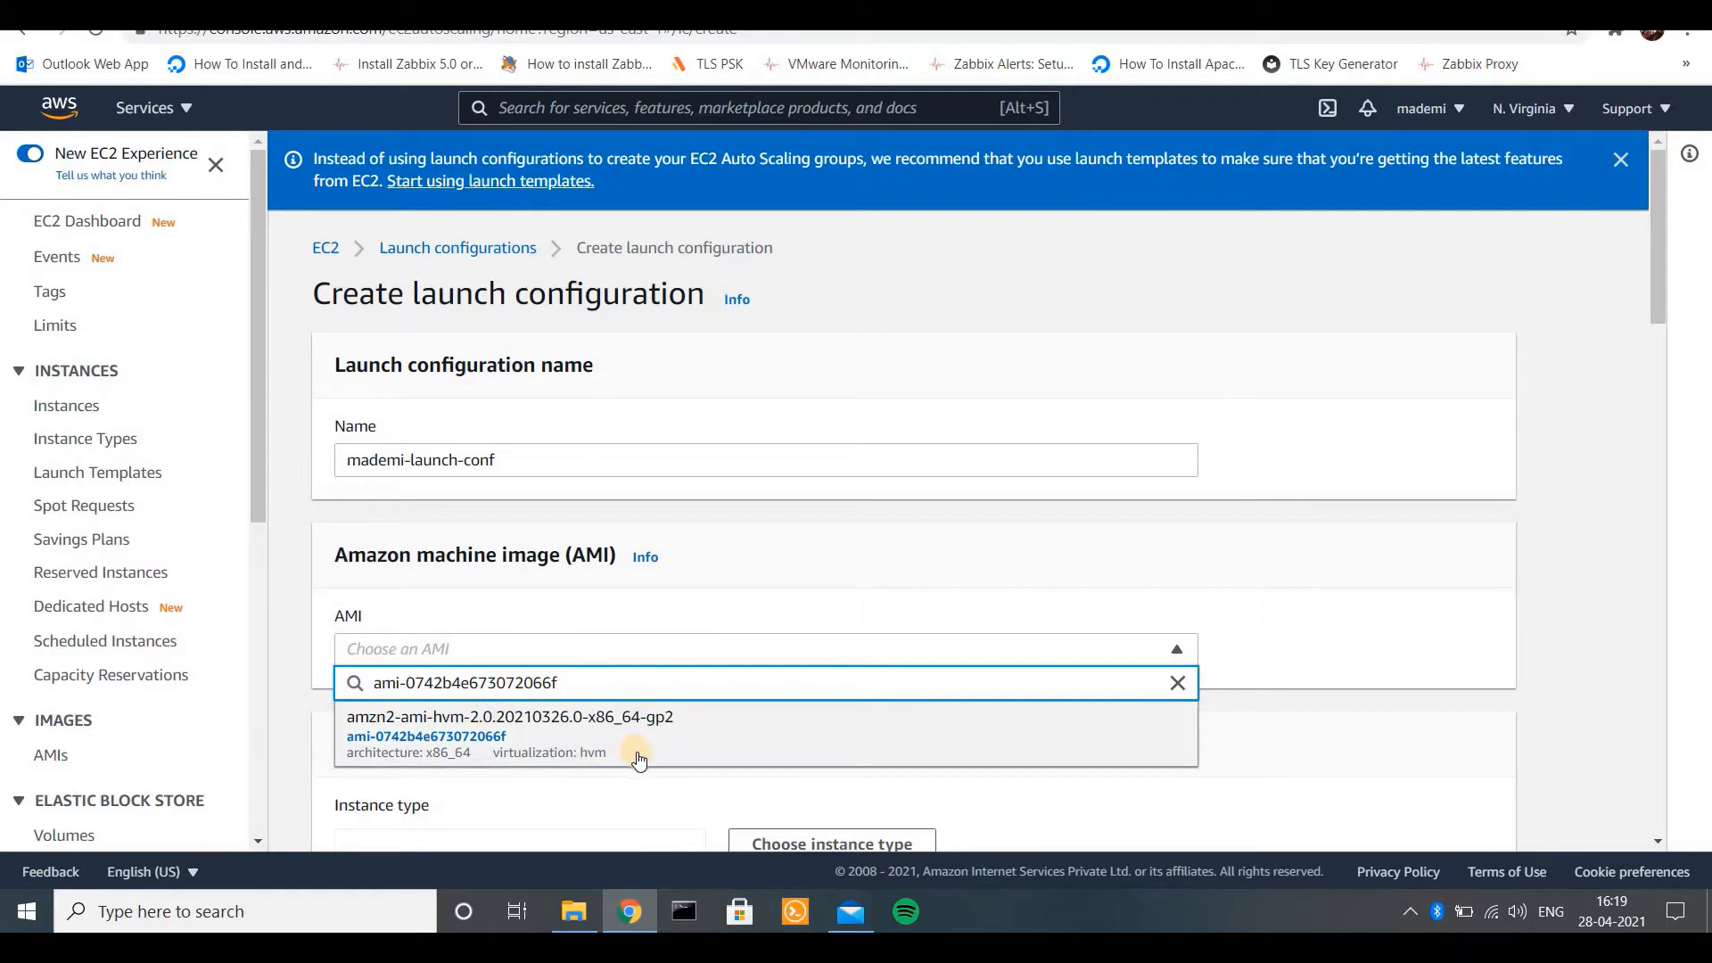
{"action": "left_click", "coordinate": [545, 745]}
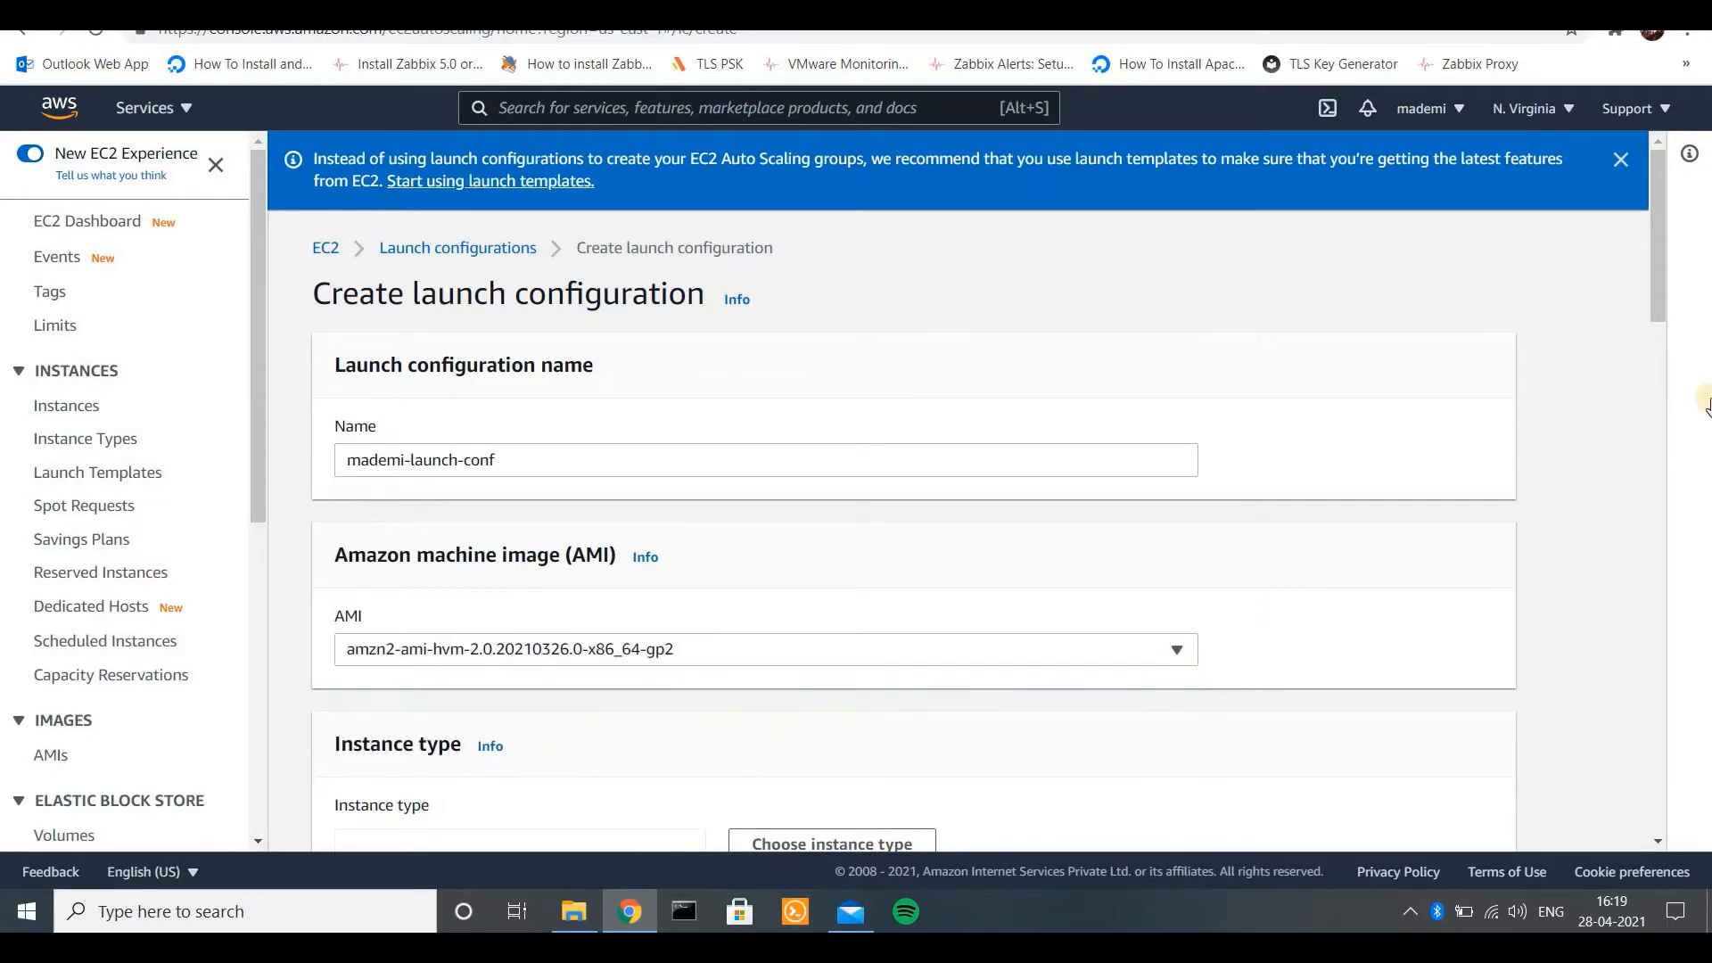
- Search the instance types for t2. and choose t2.micro for the launch configuration
{"action": "left_click_drag", "start_coordinate": [1661, 260], "coordinate": [1661, 432]}
{"action": "left_click", "coordinate": [807, 328]}
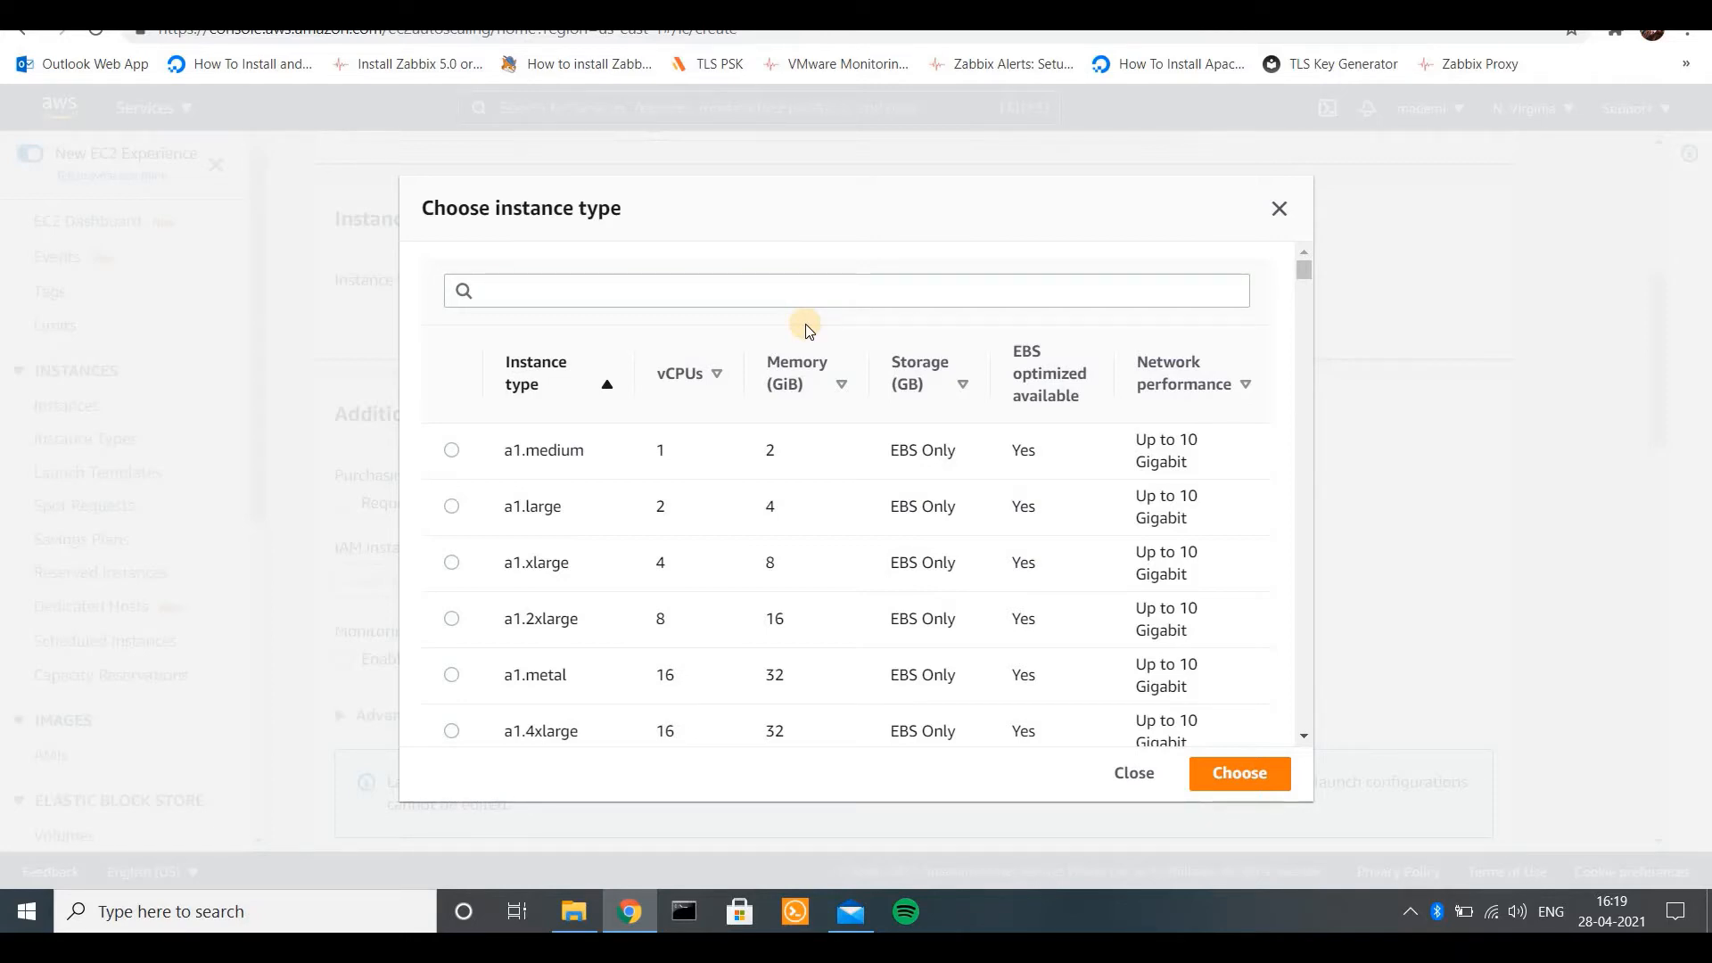
{"action": "left_click", "coordinate": [595, 301]}
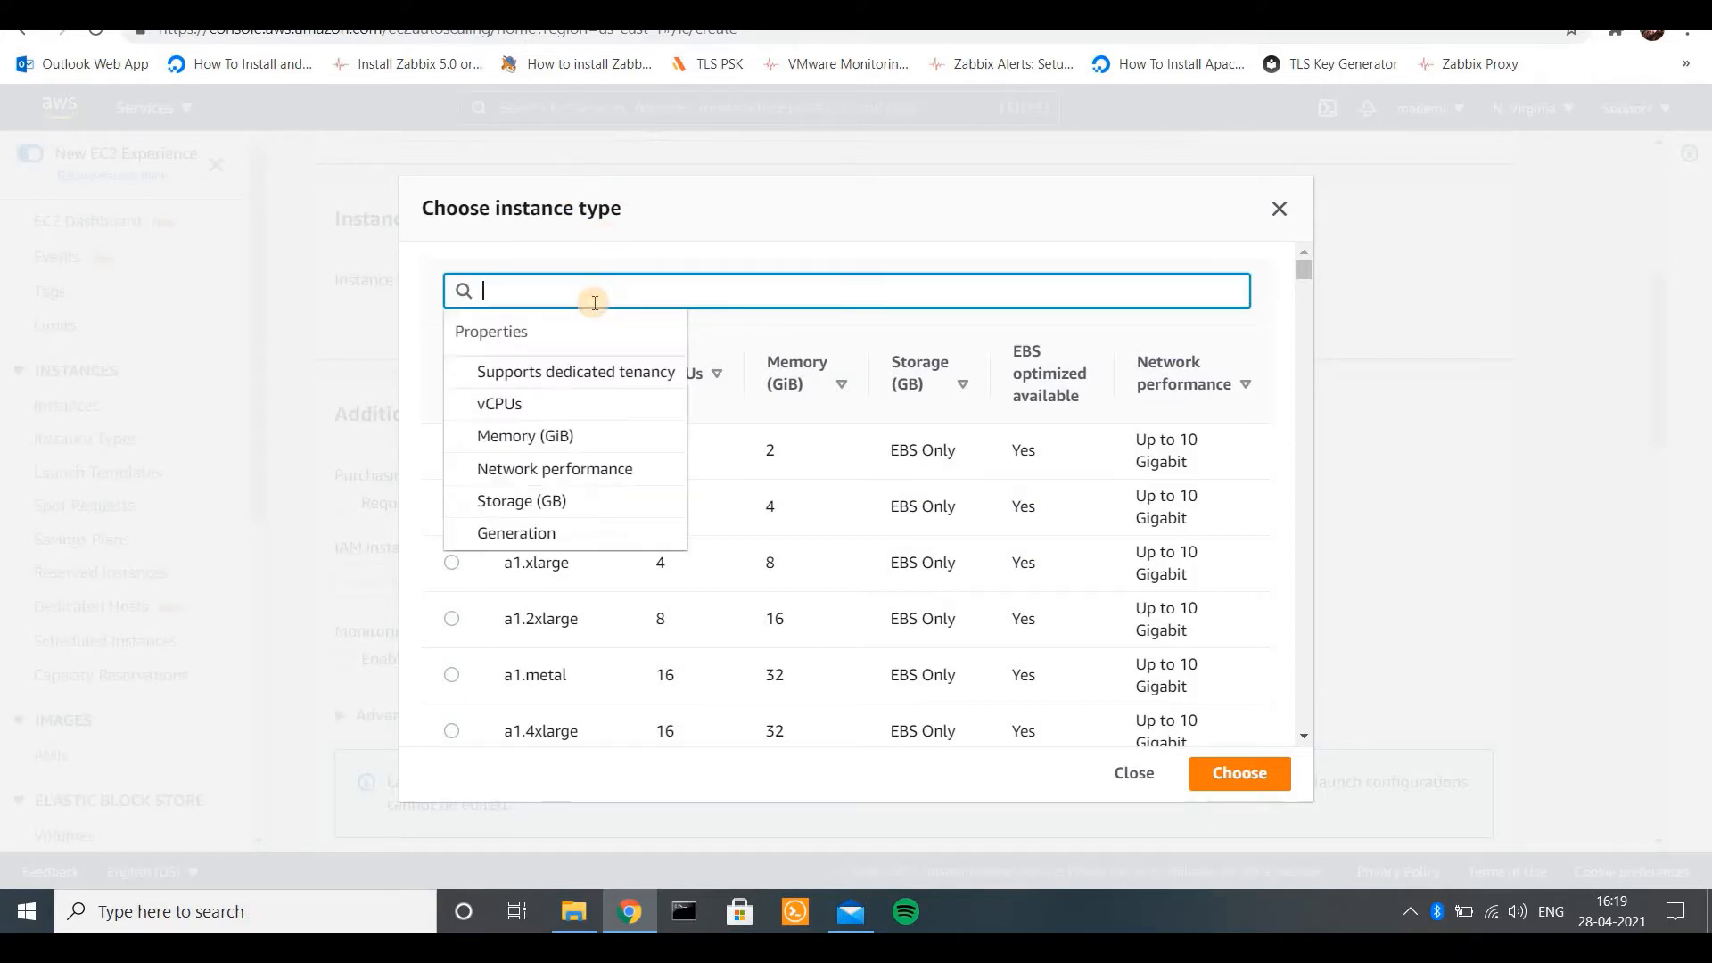
{"action": "type", "text": "t"}
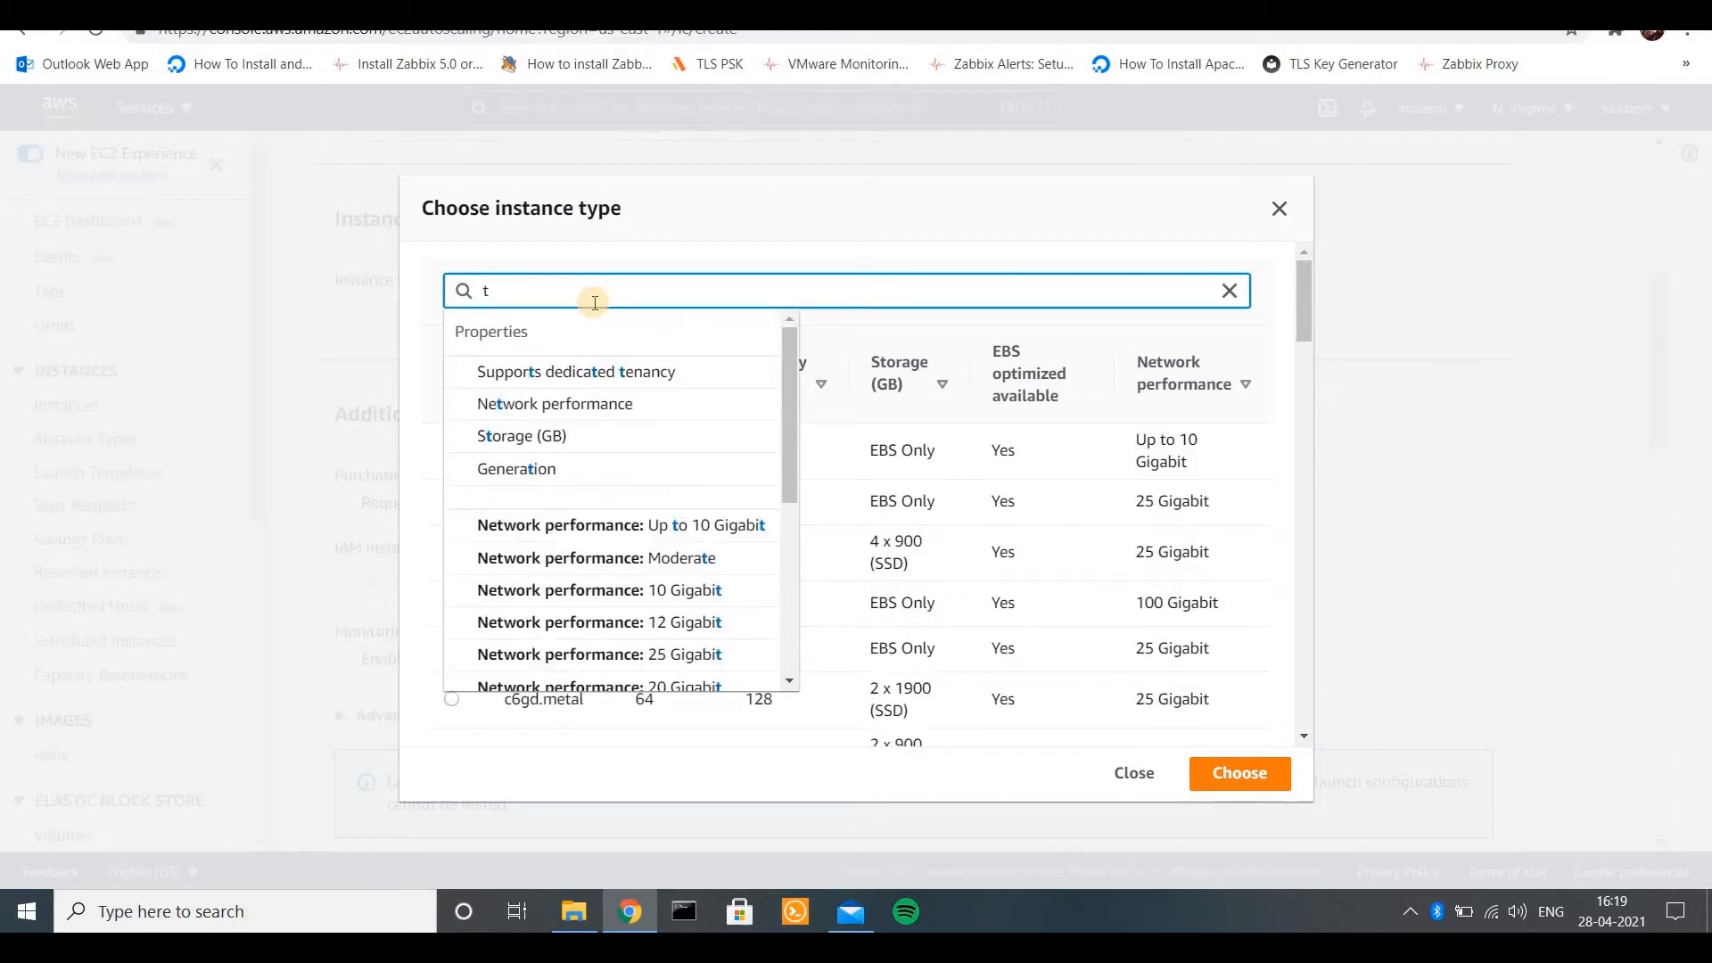
{"action": "type", "text": "2."}
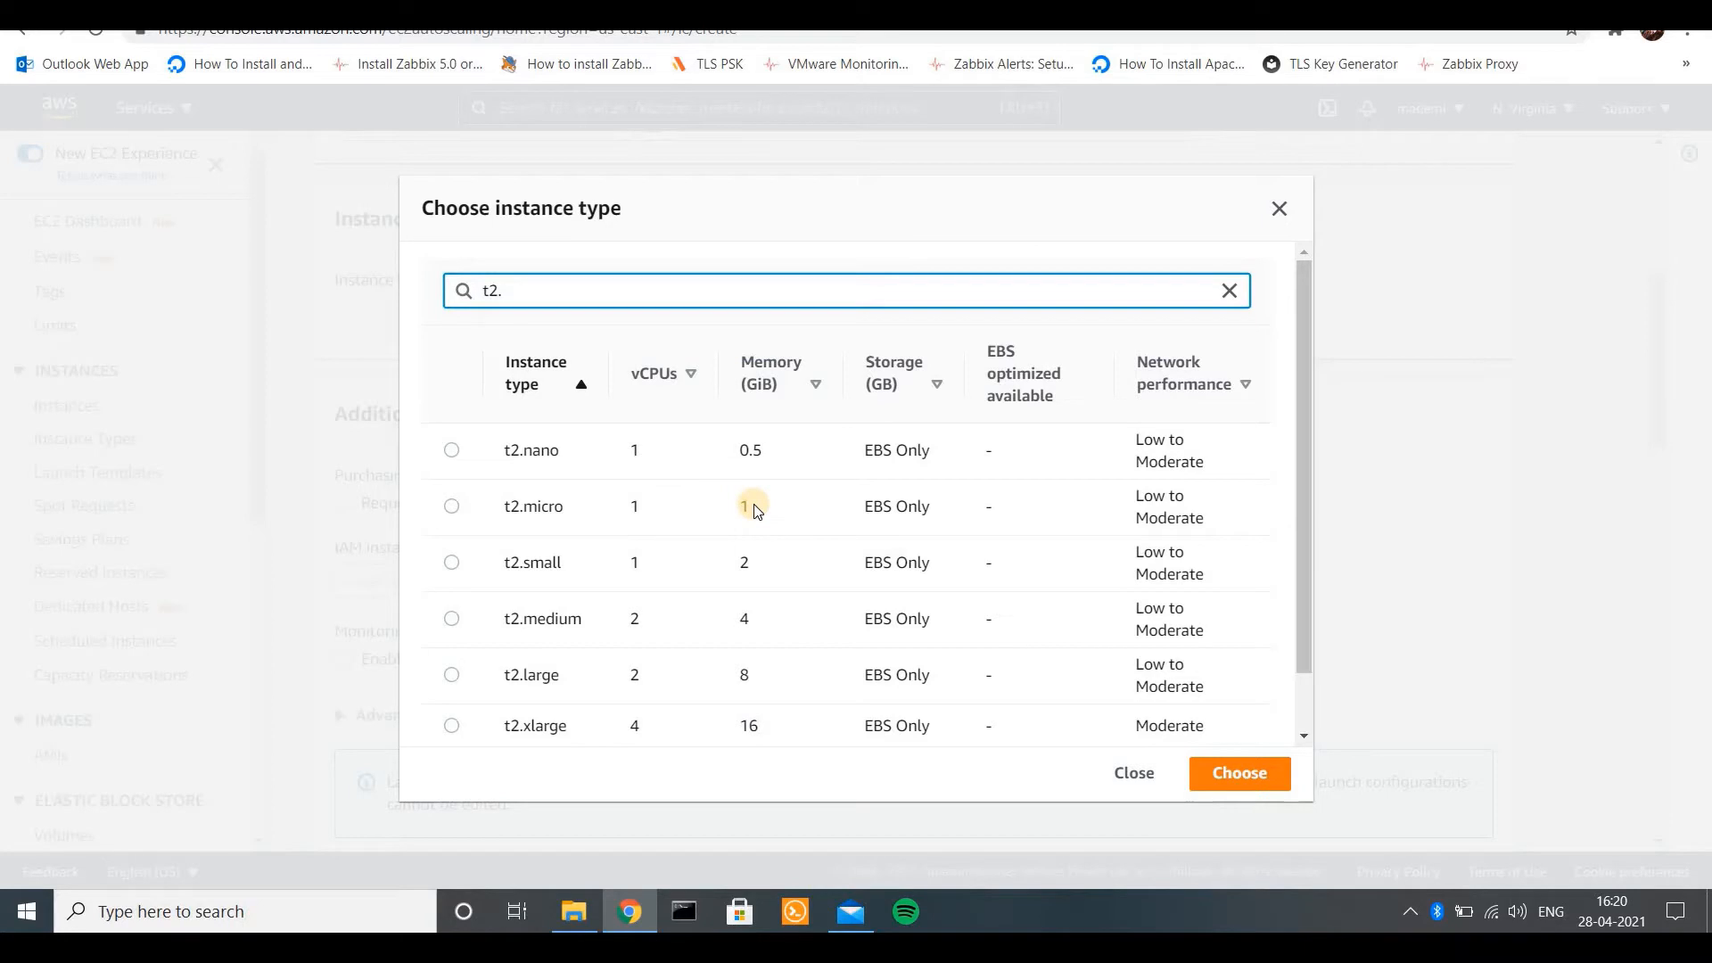
{"action": "left_click", "coordinate": [450, 505]}
{"action": "left_click", "coordinate": [1236, 780]}
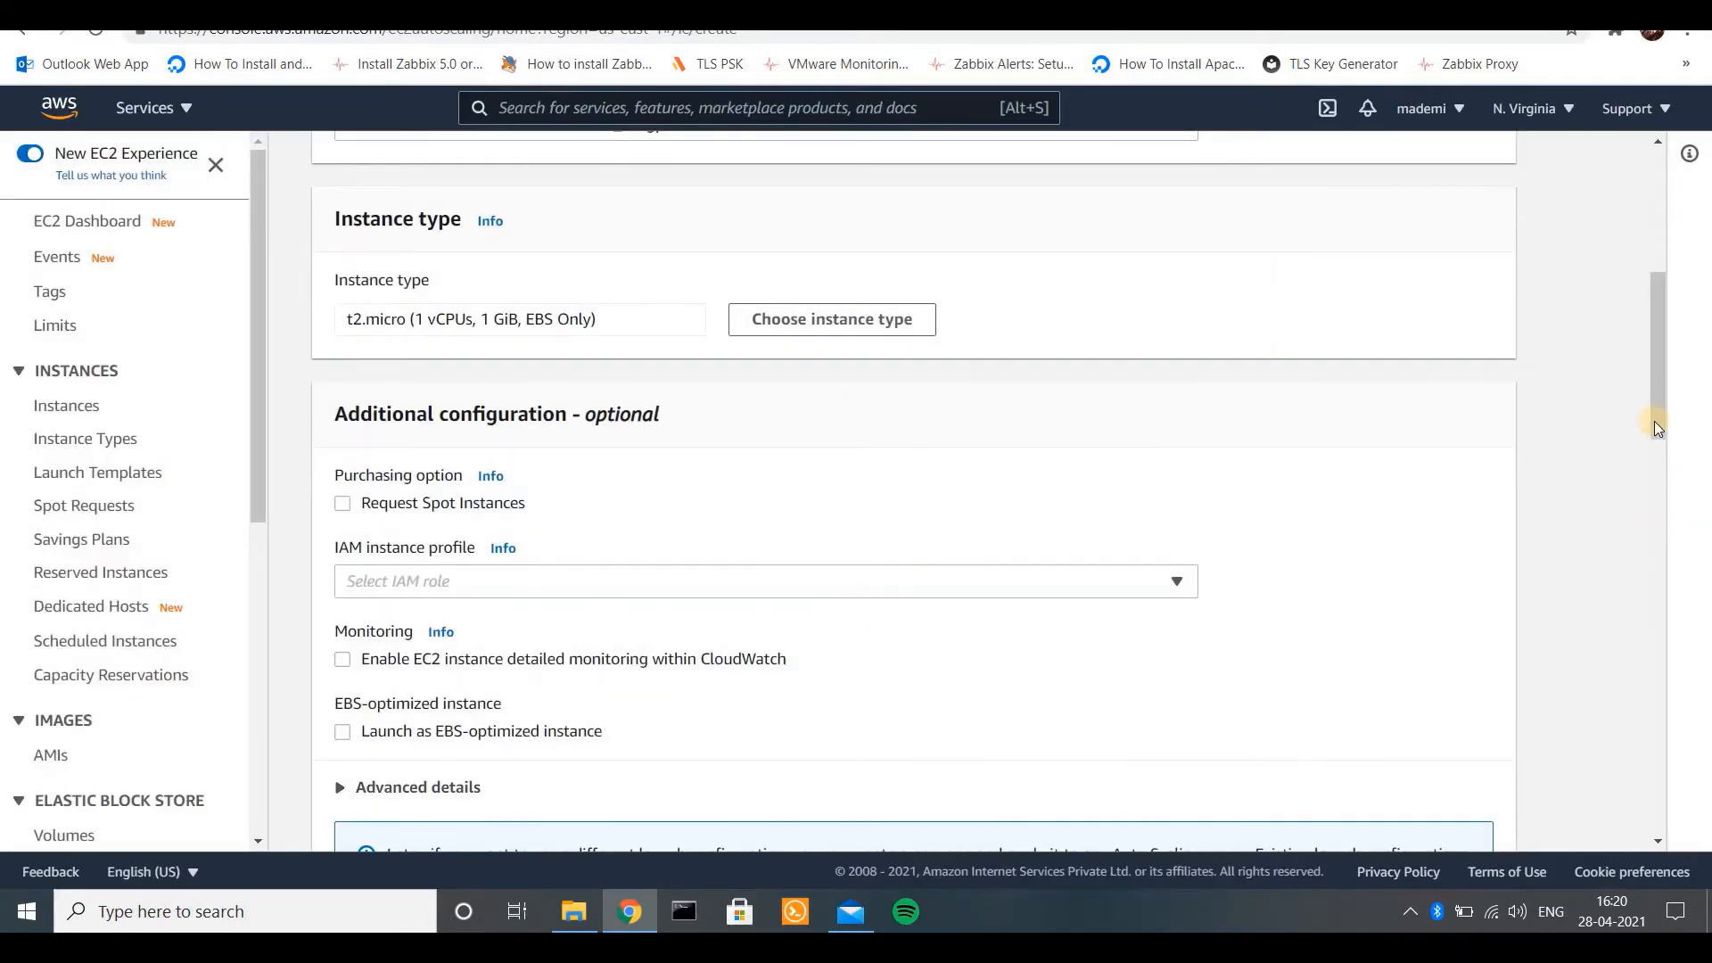
- Enable Request Spot Instances to inspect the current zone prices and the maximum price setting, and disable it again
{"action": "left_click_drag", "start_coordinate": [1653, 419], "coordinate": [1662, 496]}
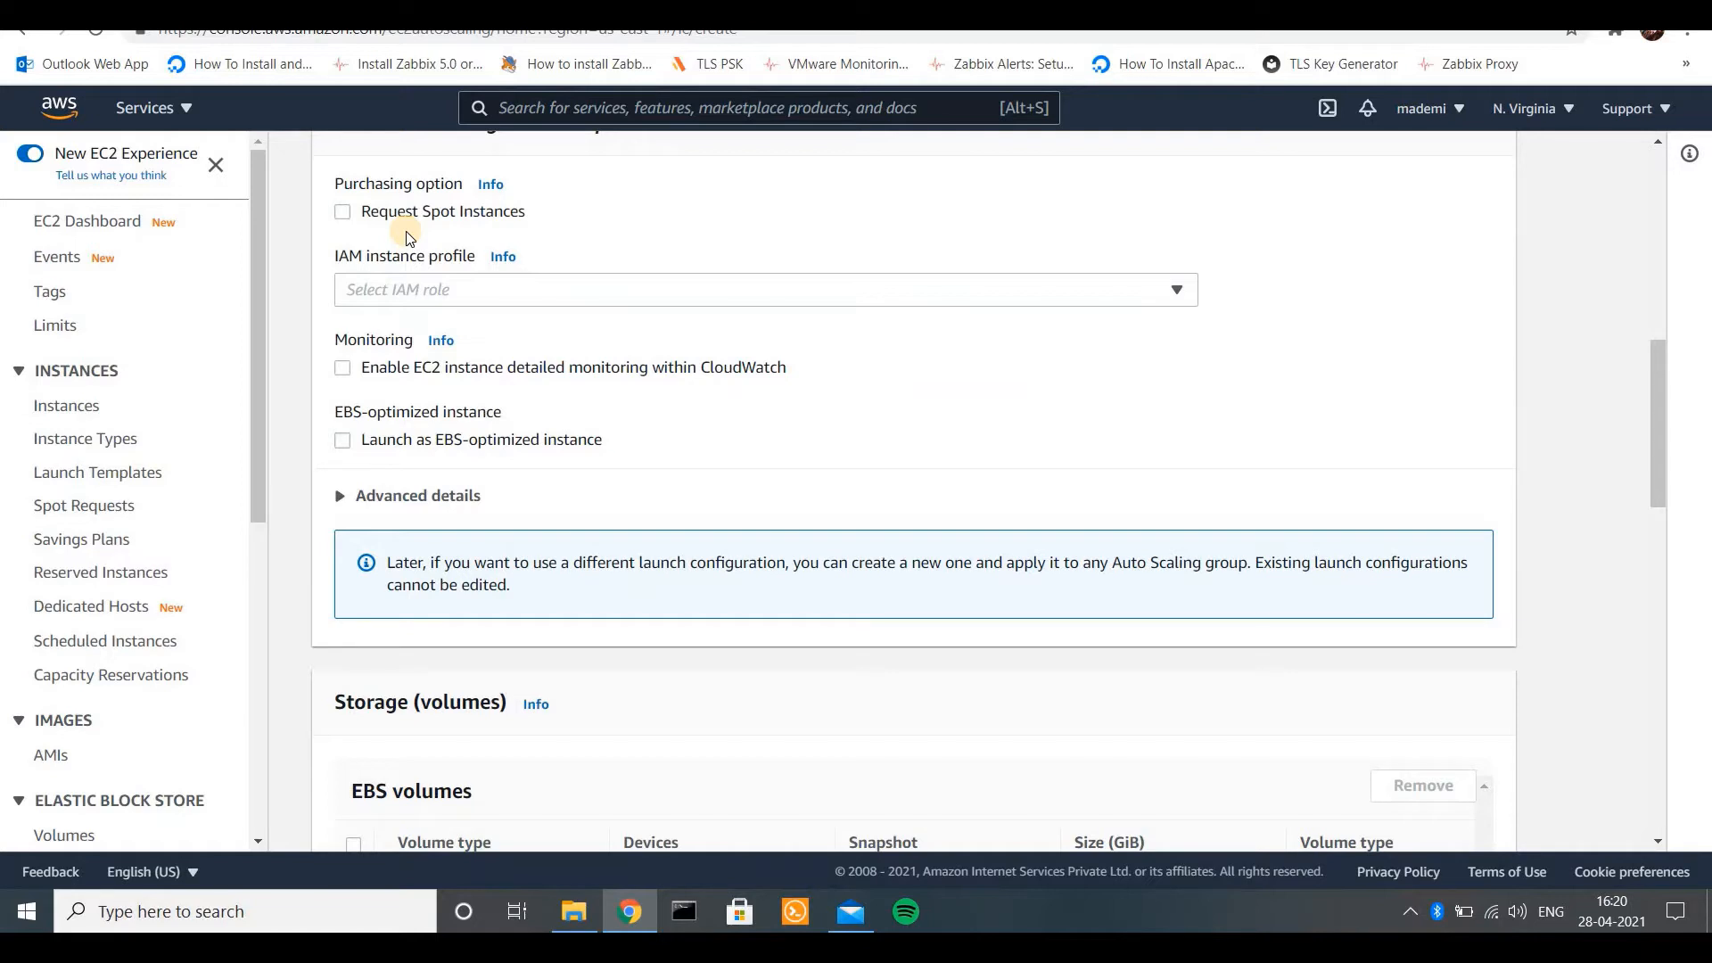
{"action": "left_click", "coordinate": [342, 213]}
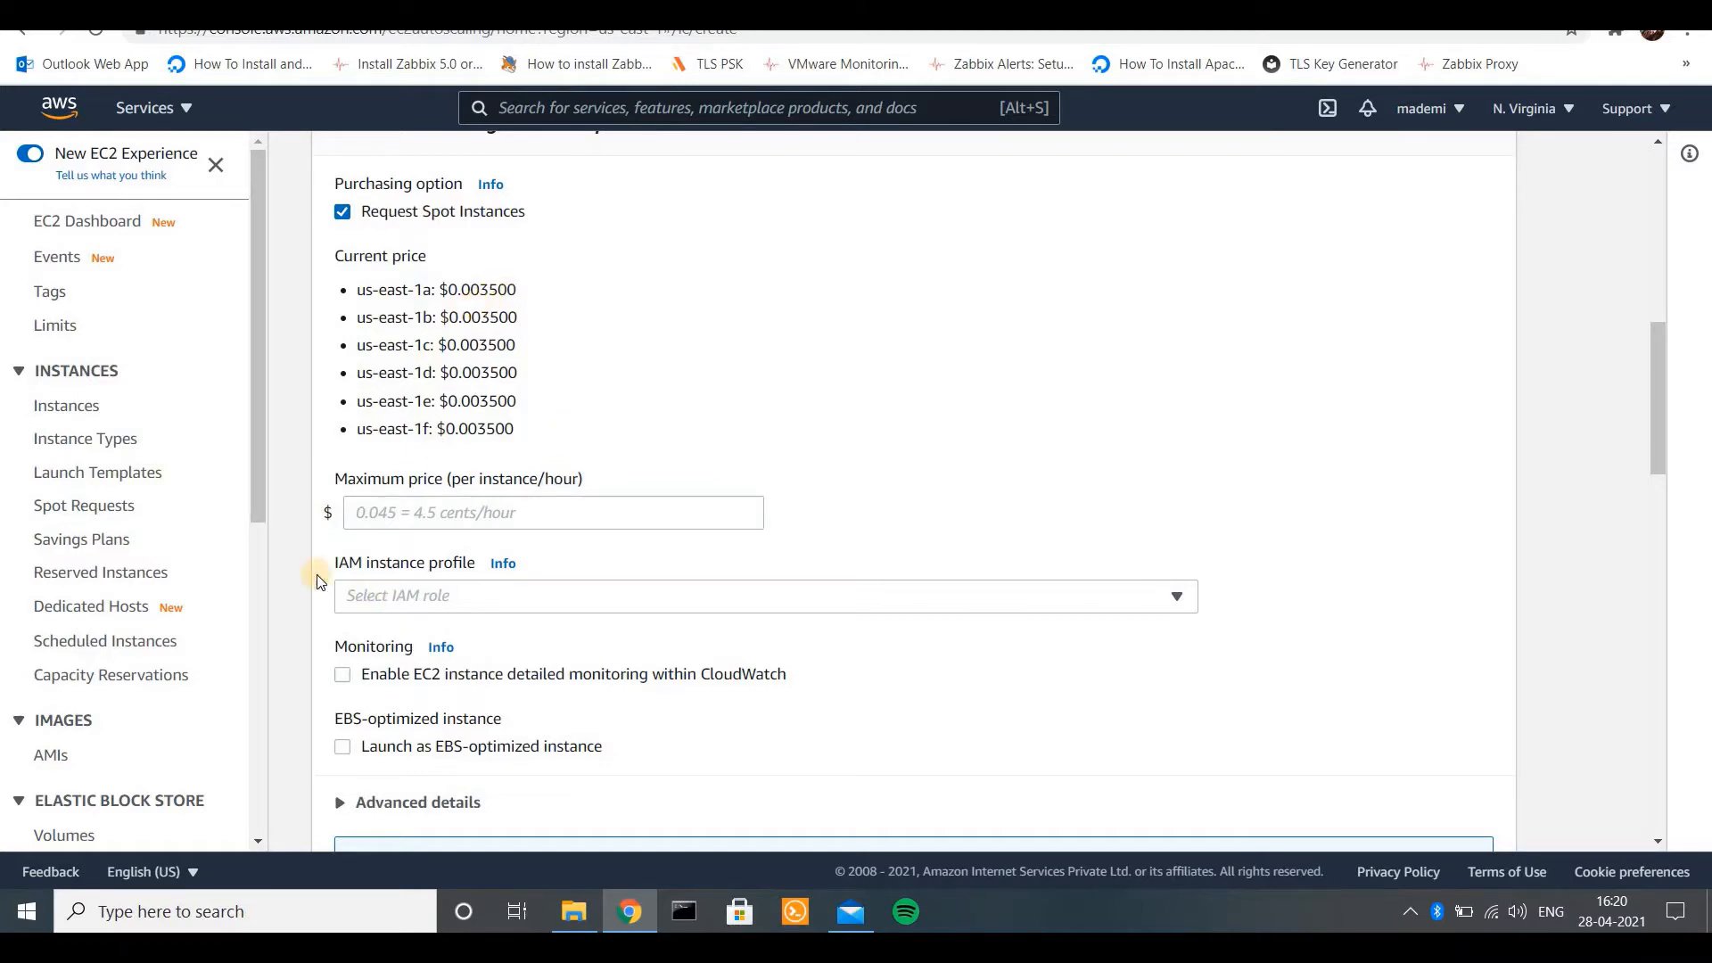
{"action": "left_click", "coordinate": [351, 515]}
{"action": "left_click_drag", "start_coordinate": [481, 371], "coordinate": [505, 368]}
{"action": "left_click", "coordinate": [358, 507]}
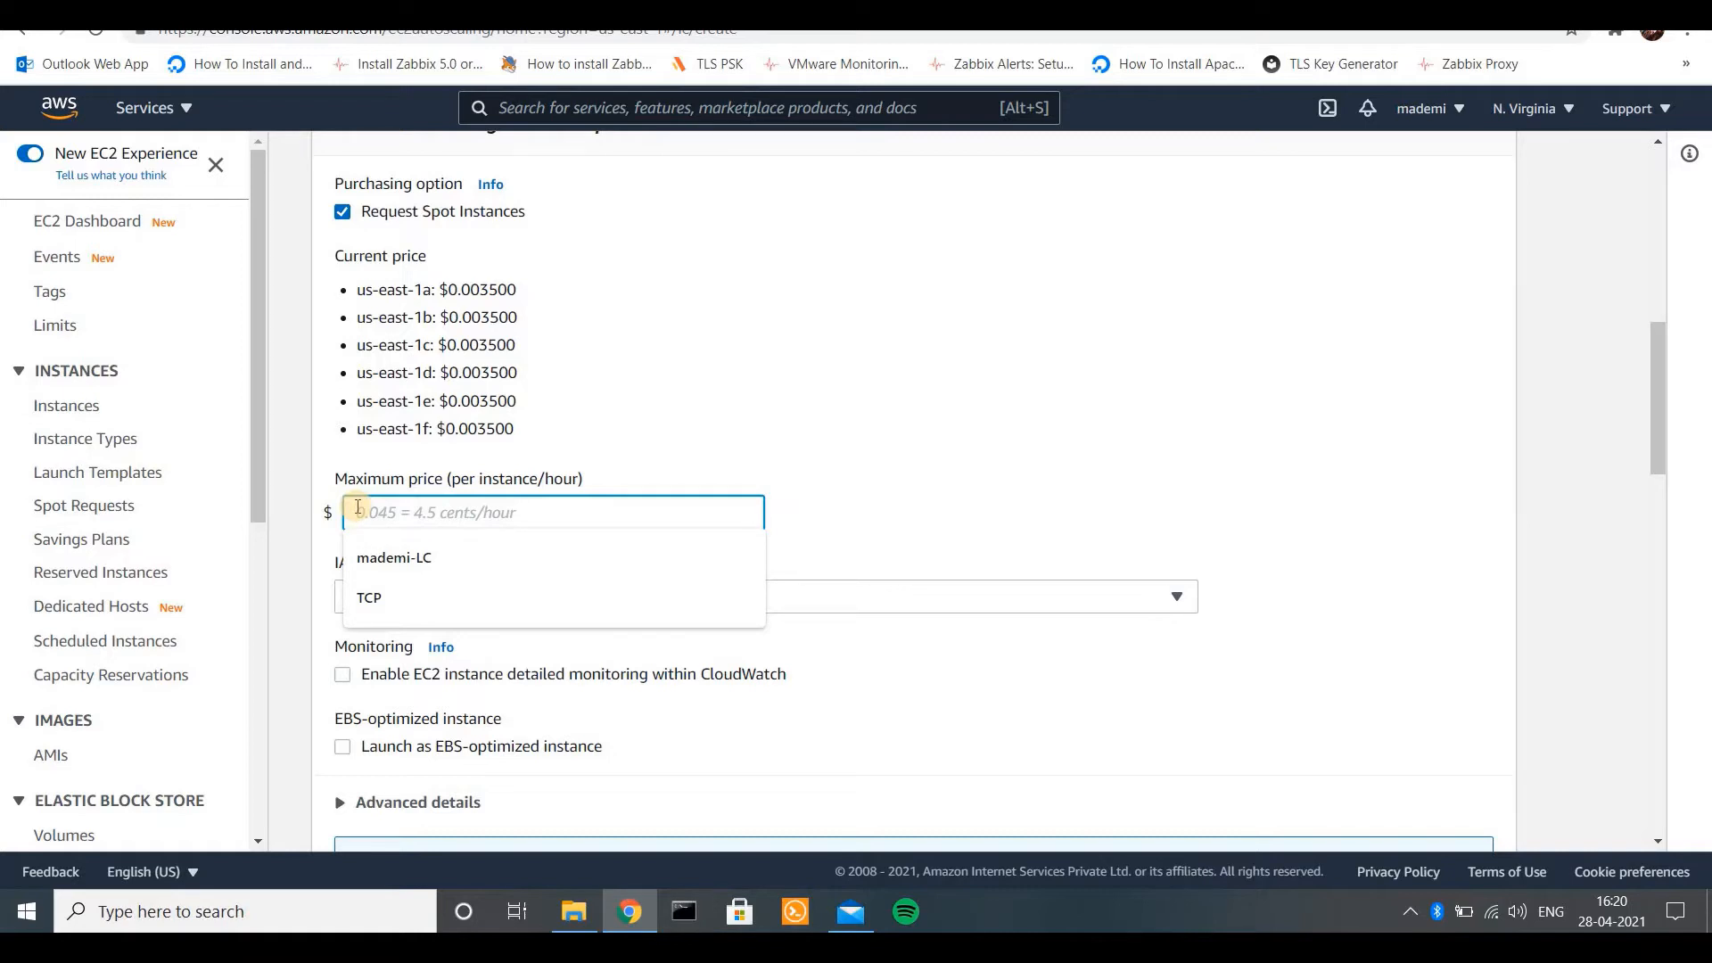
{"action": "left_click", "coordinate": [343, 214]}
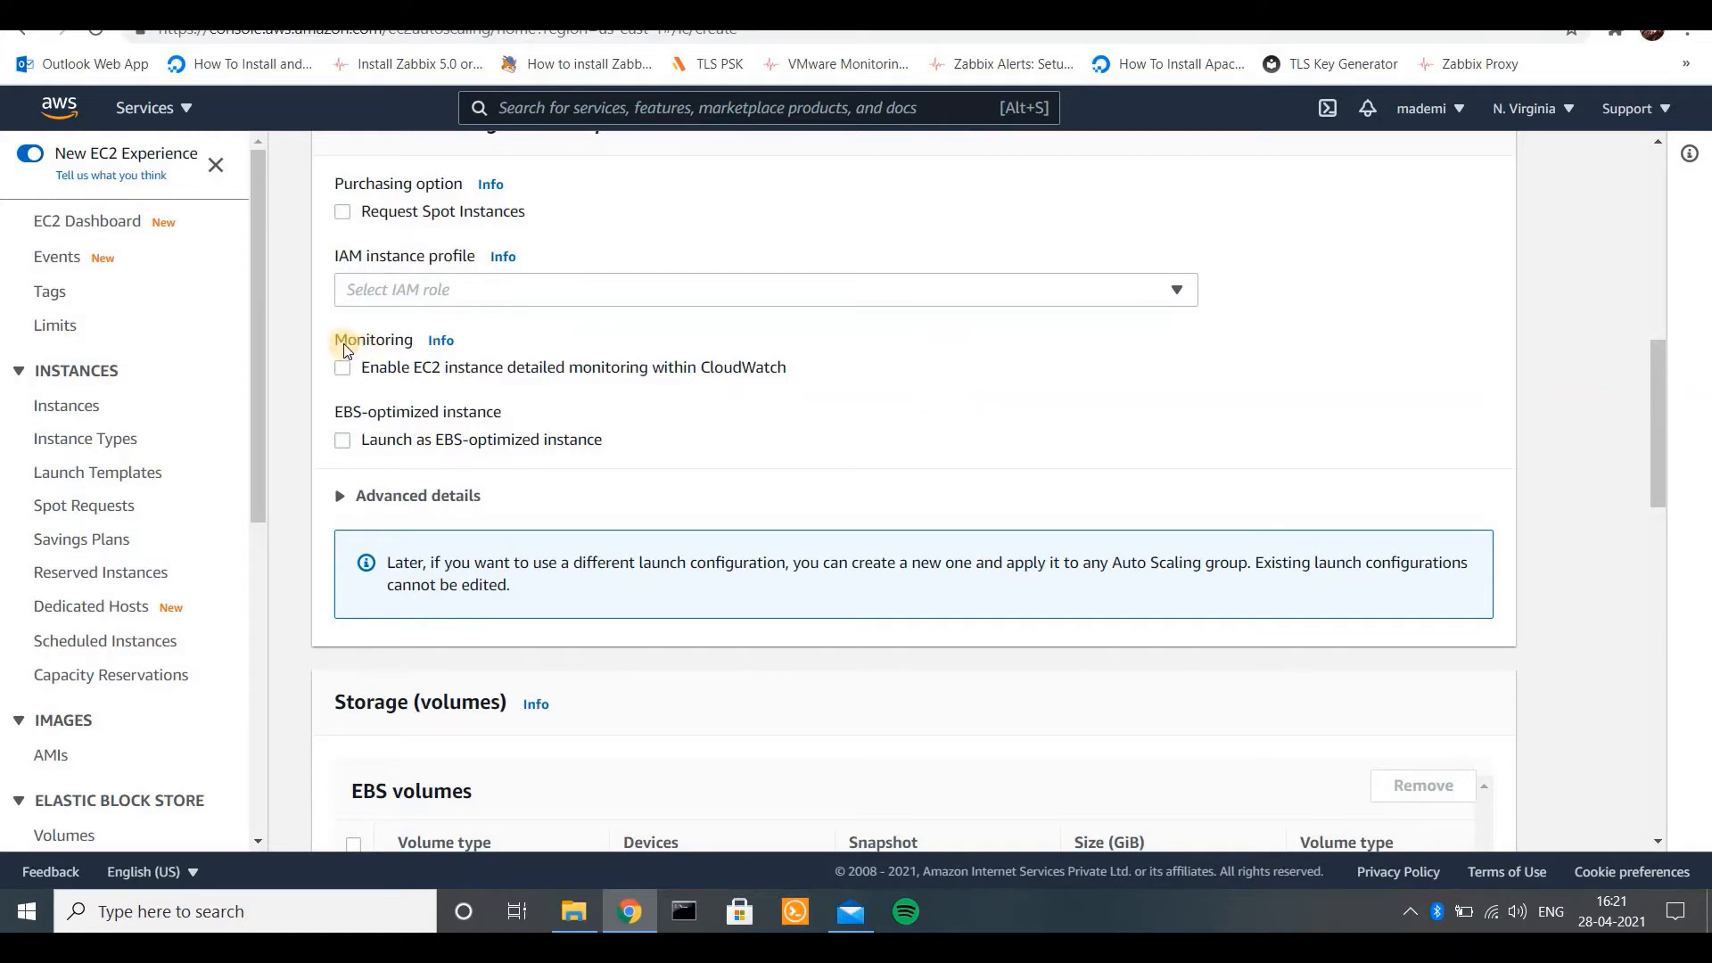
- Check the IAM instance profile choices without selecting a role, and expand the advanced details of the additional configuration
{"action": "left_click", "coordinate": [401, 290]}
{"action": "left_click", "coordinate": [403, 292]}
{"action": "left_click", "coordinate": [403, 293]}
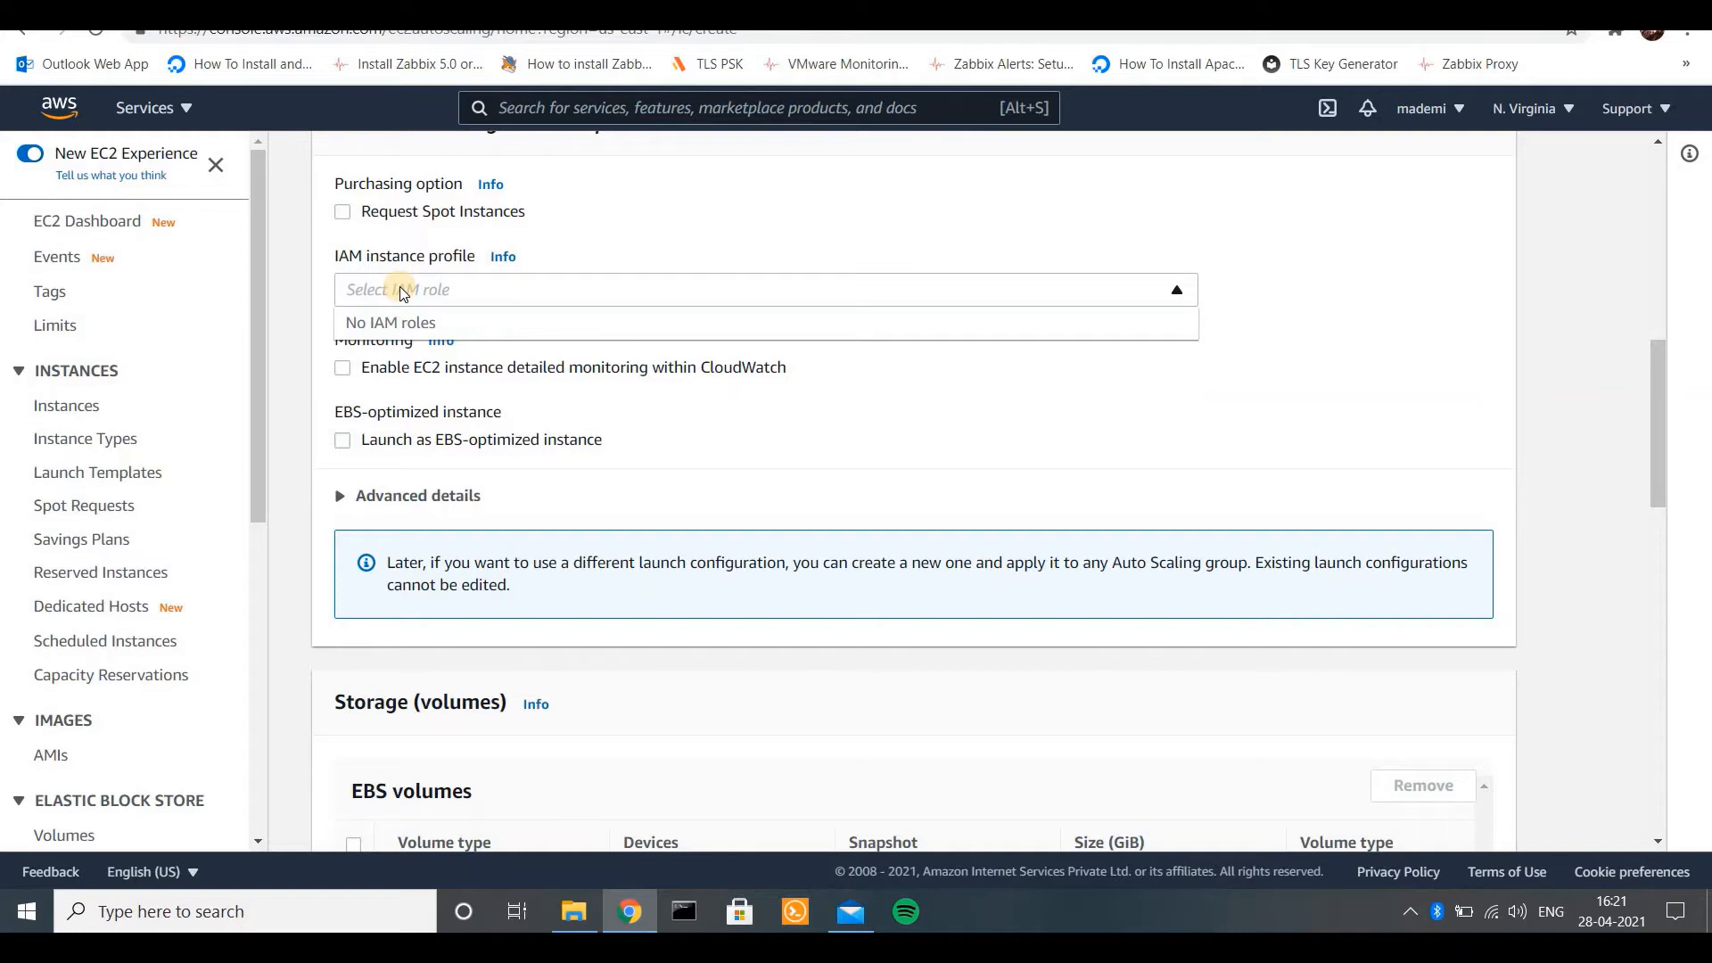
{"action": "left_click", "coordinate": [683, 390]}
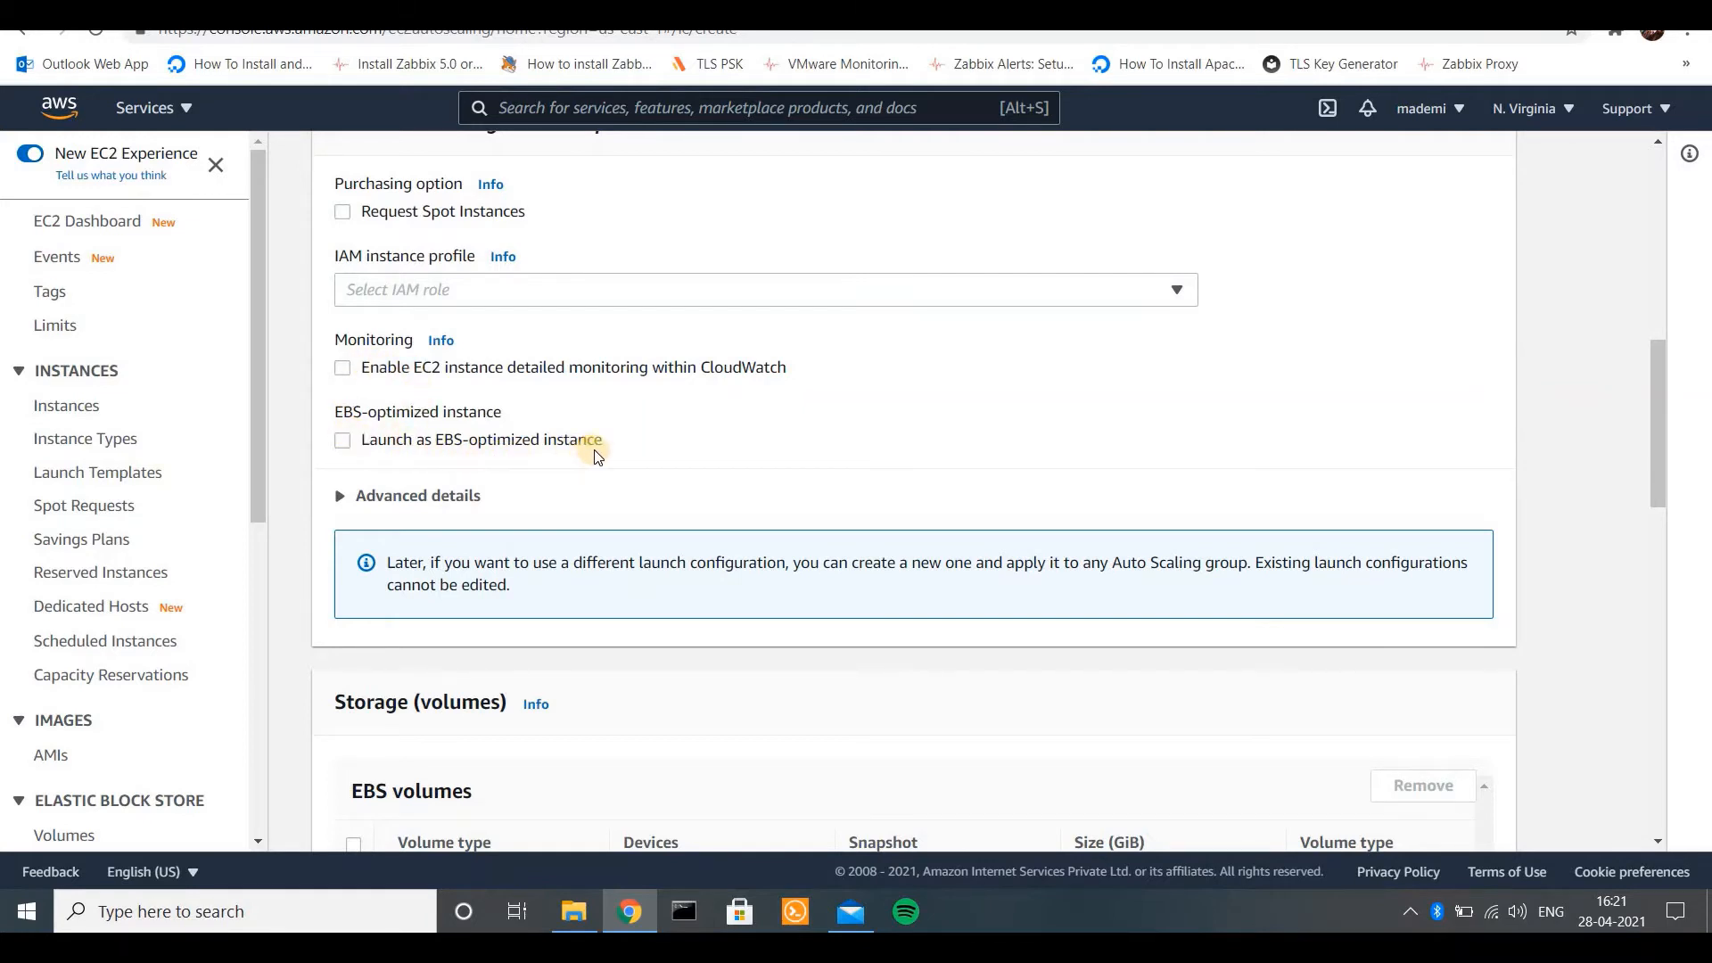
{"action": "left_click", "coordinate": [338, 495]}
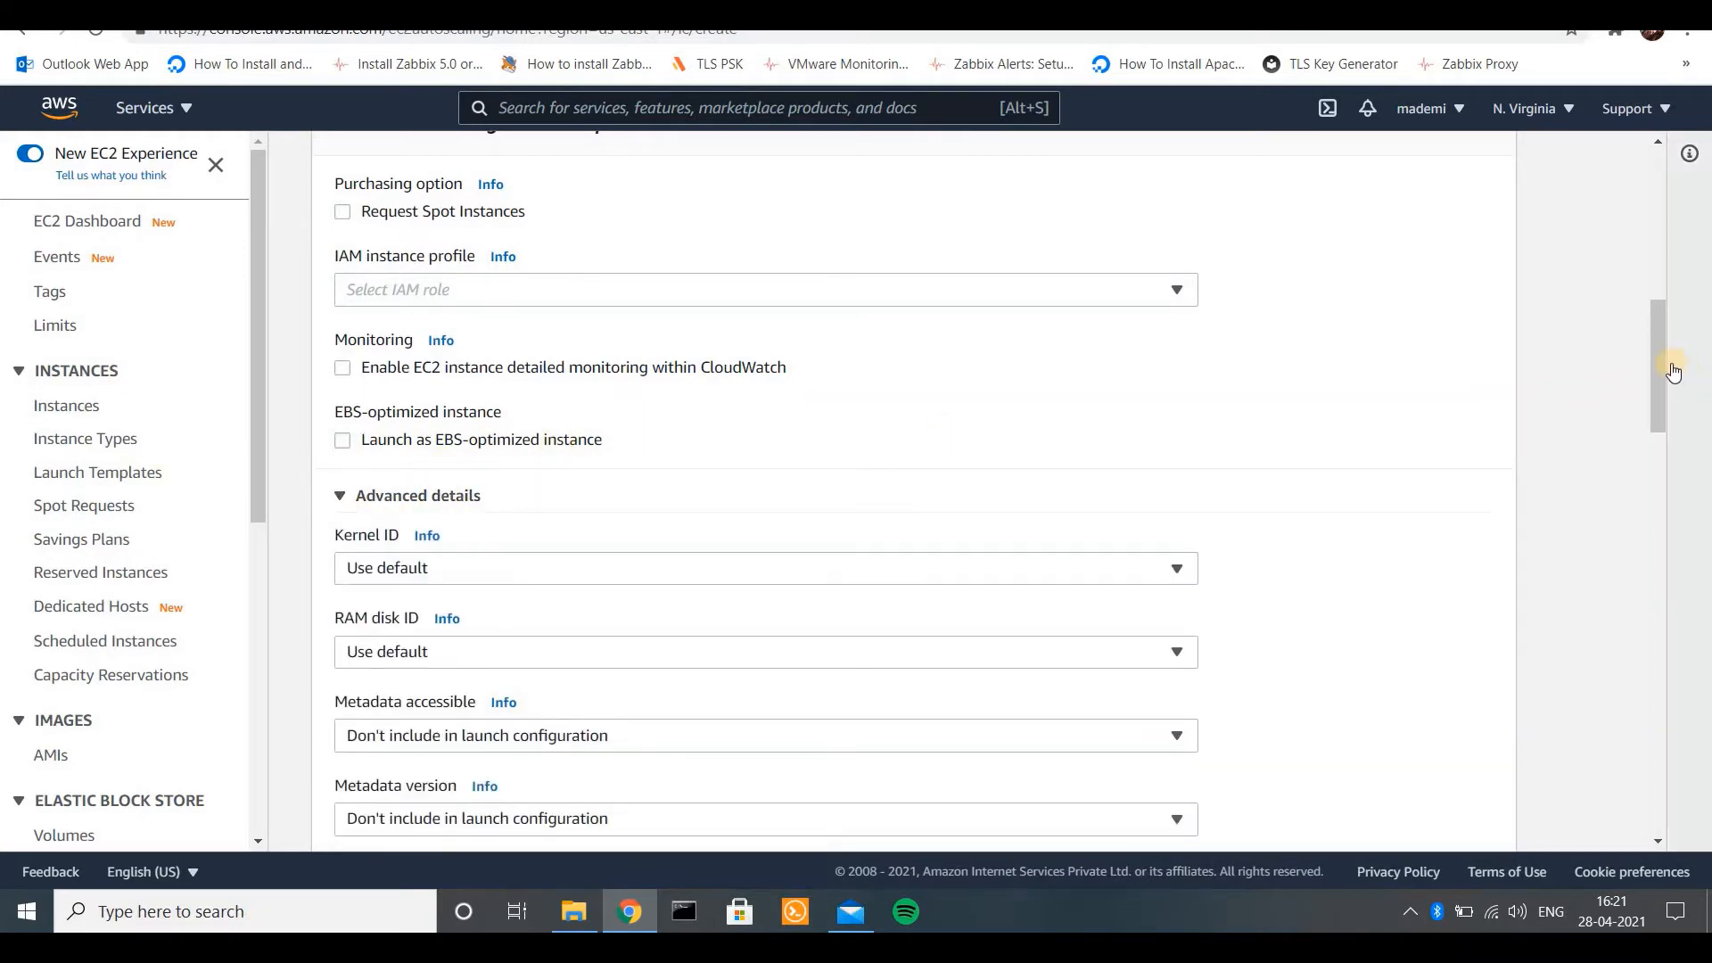
- Check the Kernel ID and Metadata accessible choices in the advanced details without changing either setting
{"action": "left_click_drag", "start_coordinate": [1660, 360], "coordinate": [1661, 426]}
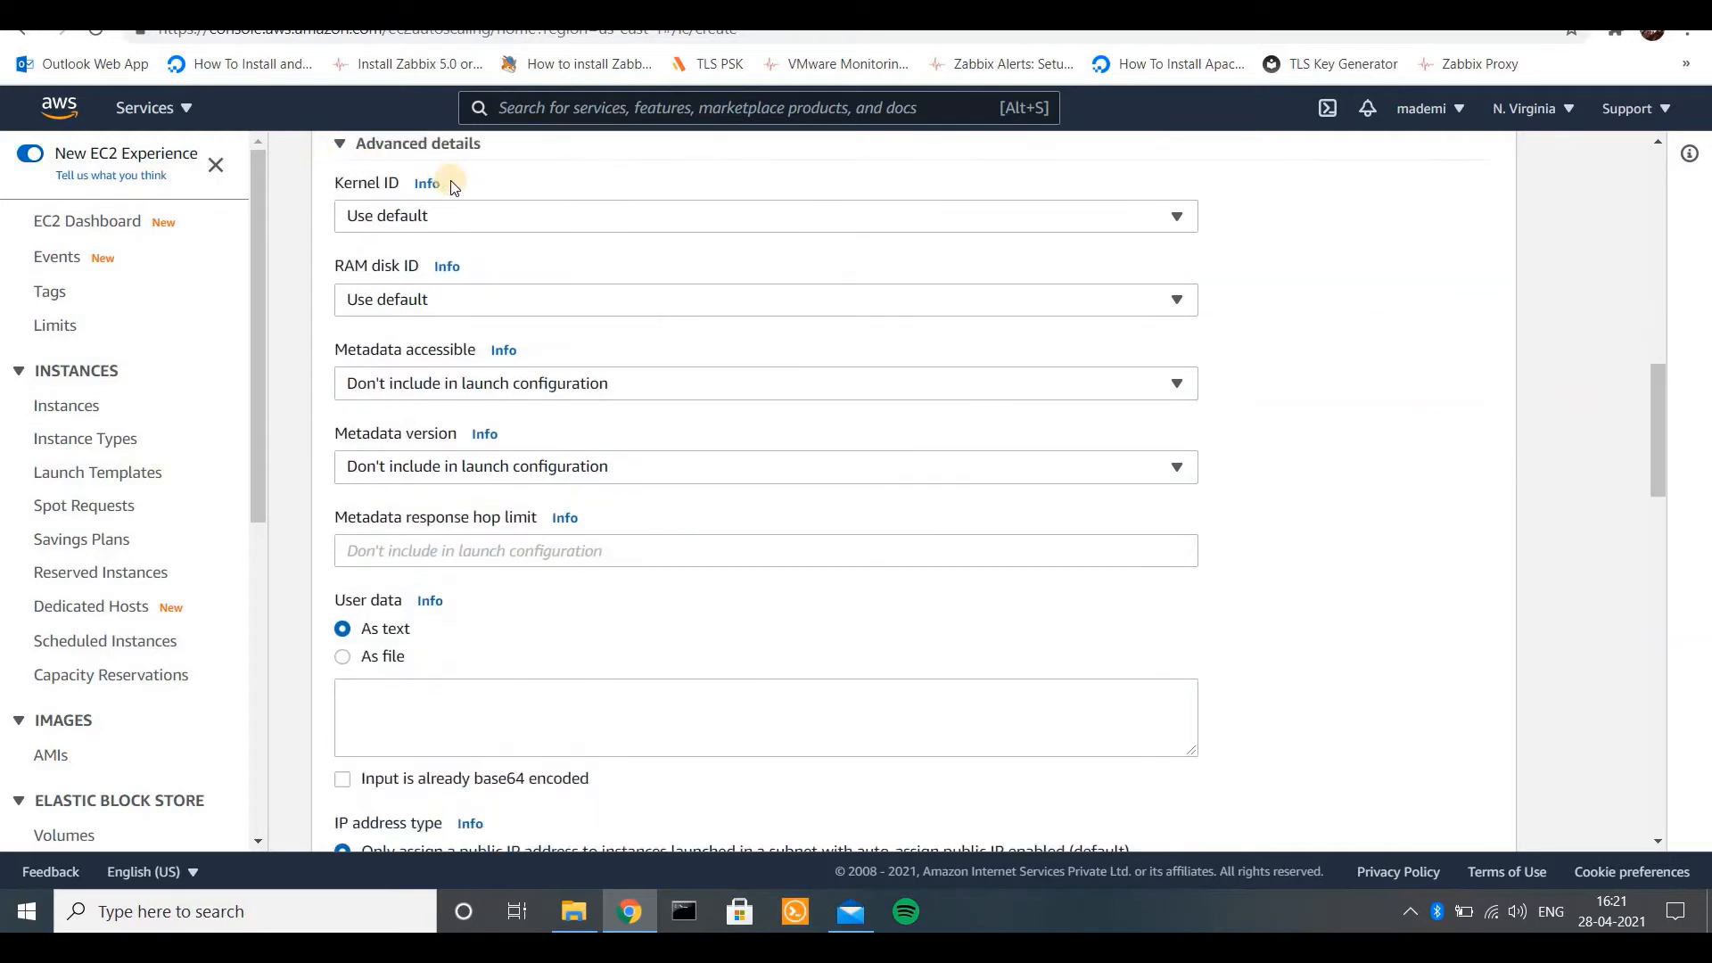
{"action": "left_click", "coordinate": [421, 218]}
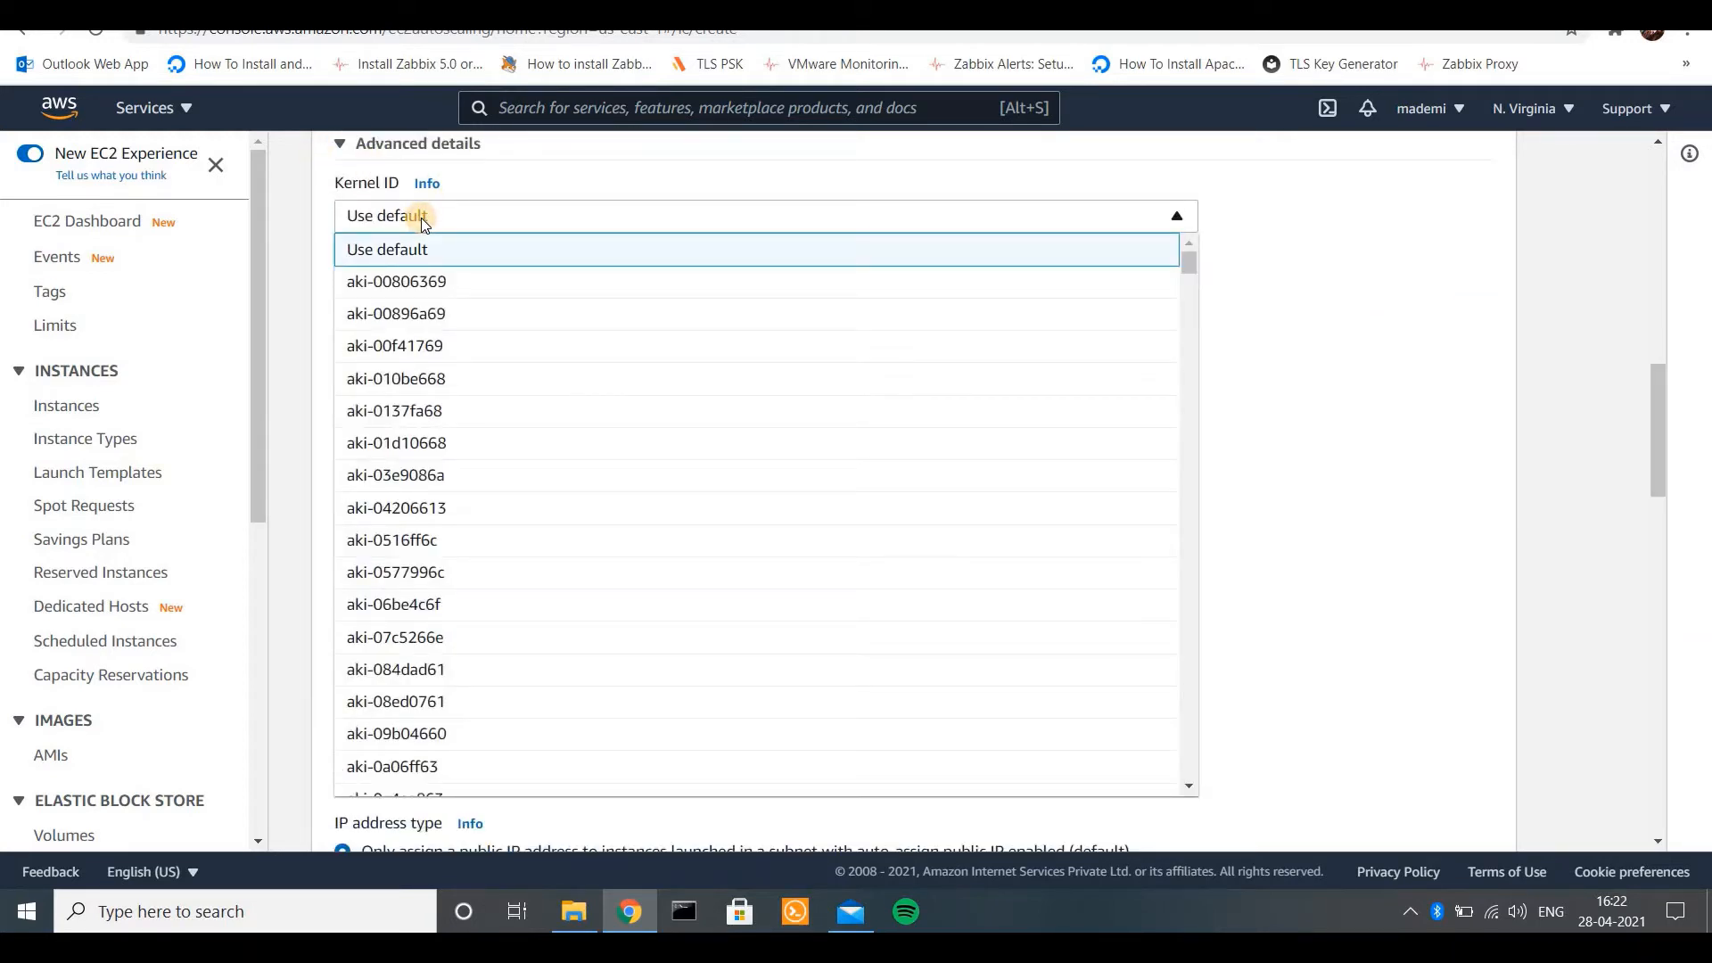
{"action": "left_click", "coordinate": [421, 218]}
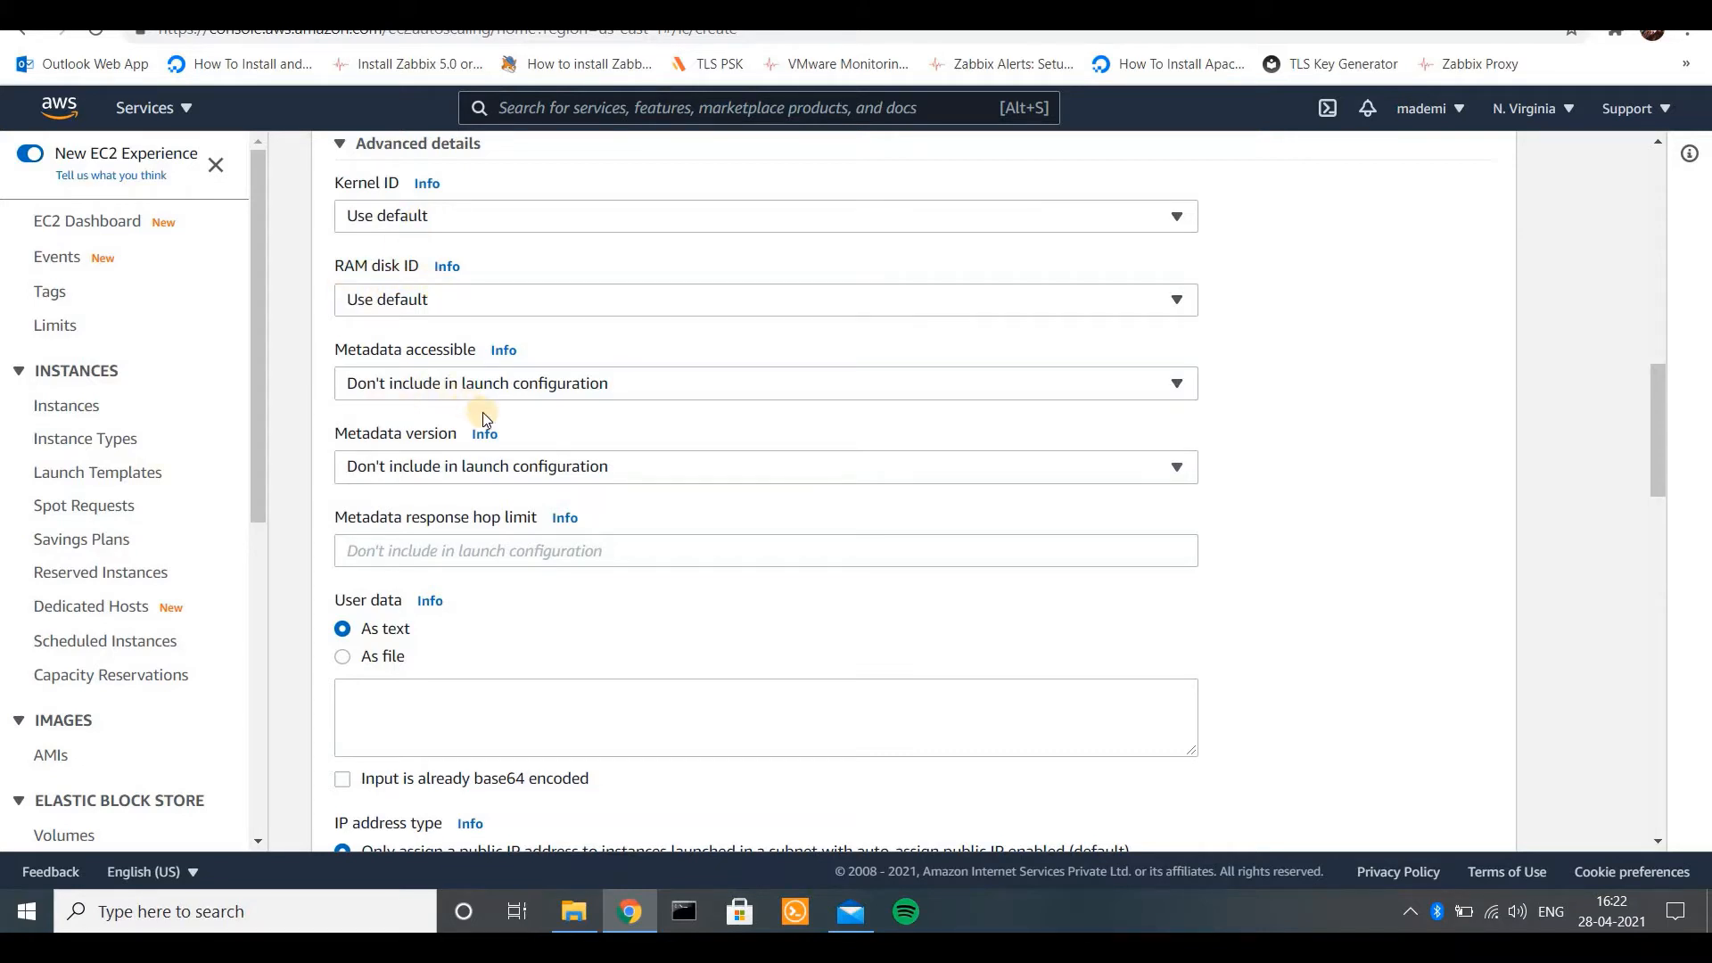
{"action": "left_click", "coordinate": [501, 386]}
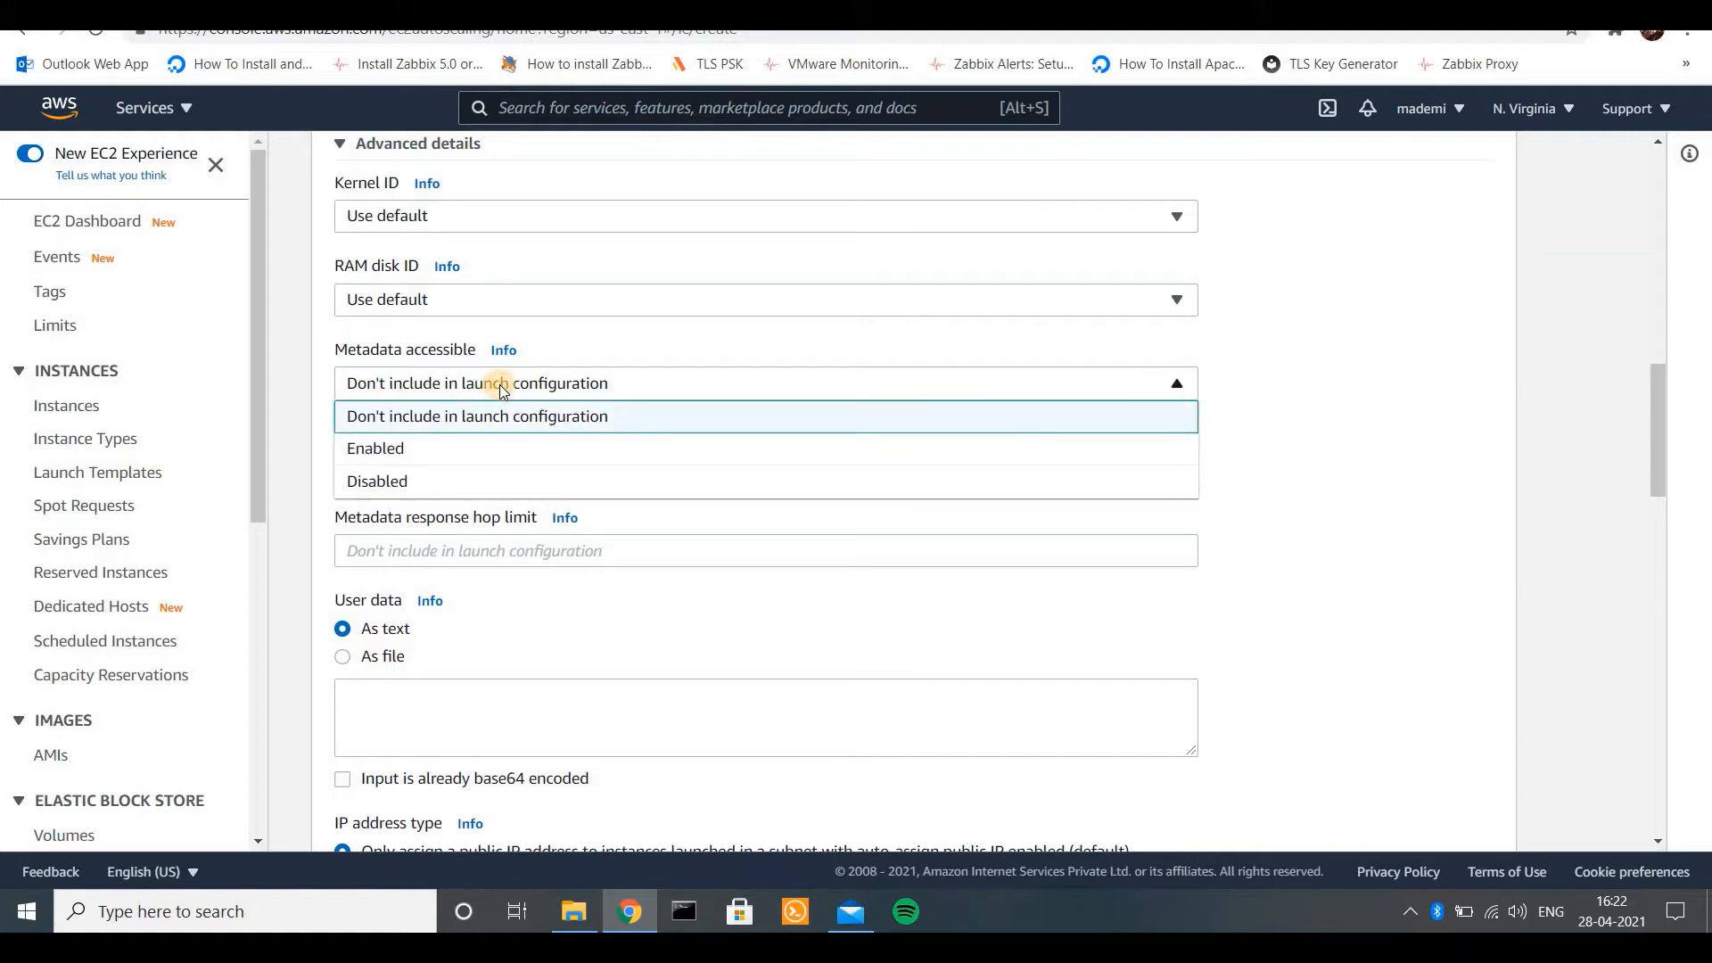
{"action": "left_click", "coordinate": [499, 389]}
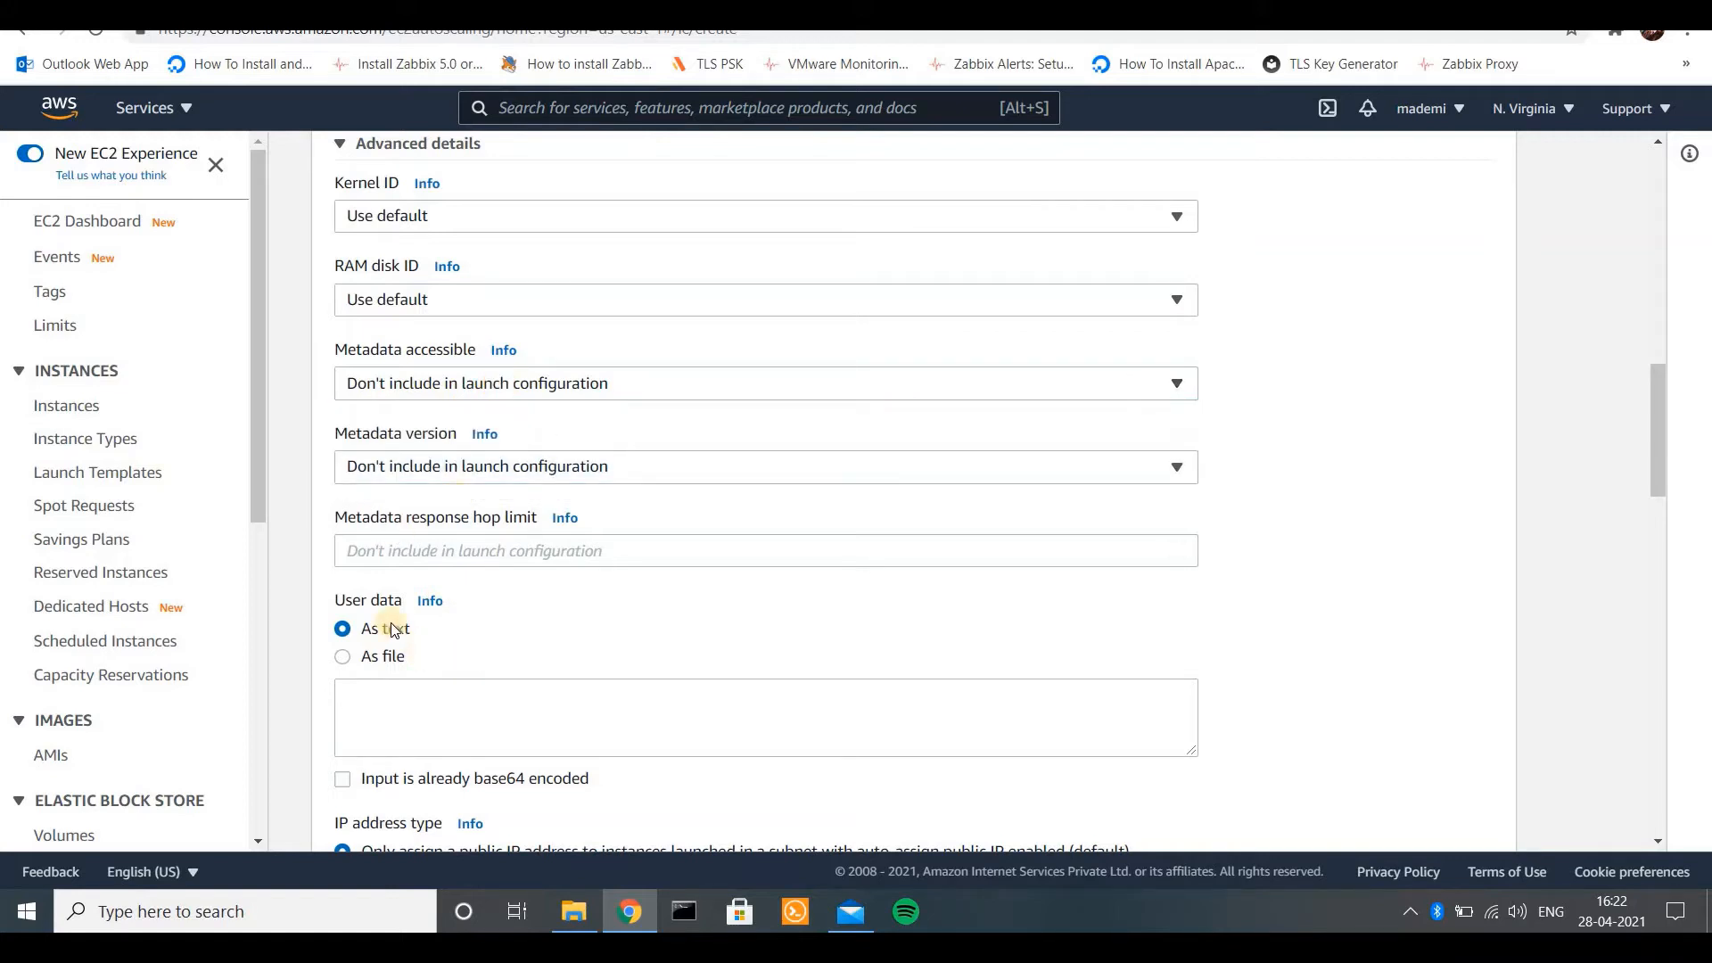
- Start the user data script as text with the lines #!/bin/bash and yum install httpd -y
{"action": "left_click_drag", "start_coordinate": [336, 599], "coordinate": [400, 606]}
{"action": "left_click", "coordinate": [379, 710]}
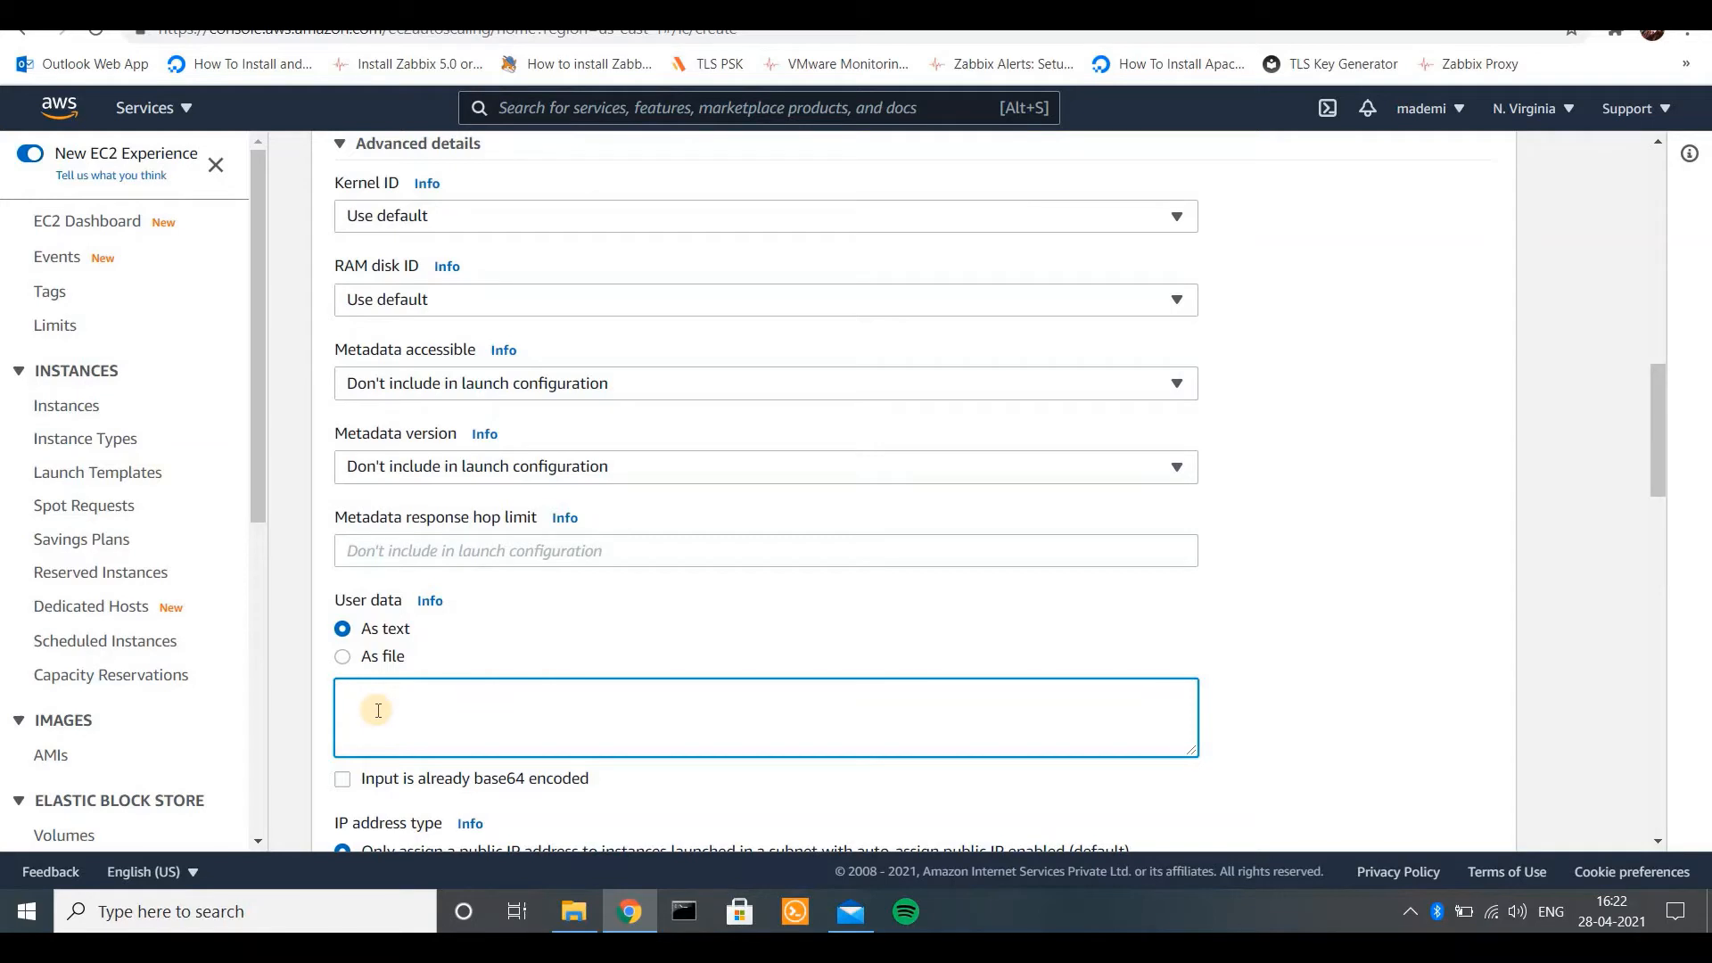
{"action": "type", "text": "#!"}
{"action": "type", "text": "/"}
{"action": "type", "text": "bin"}
{"action": "type", "text": "/"}
{"action": "type", "text": "bash"}
{"action": "type", "text": "yum instal"}
{"action": "type", "text": "l "}
{"action": "type", "text": "httpd -"}
{"action": "type", "text": "y"}
{"action": "key", "text": "Return"}
- Add the line touch /var/www/html/index.html to the user data script below the httpd installation
{"action": "type", "text": "cd"}
{"action": "key", "text": "BackSpace"}
{"action": "key", "text": "BackSpace"}
{"action": "key", "text": "BackSpace"}
{"action": "type", "text": "echo"}
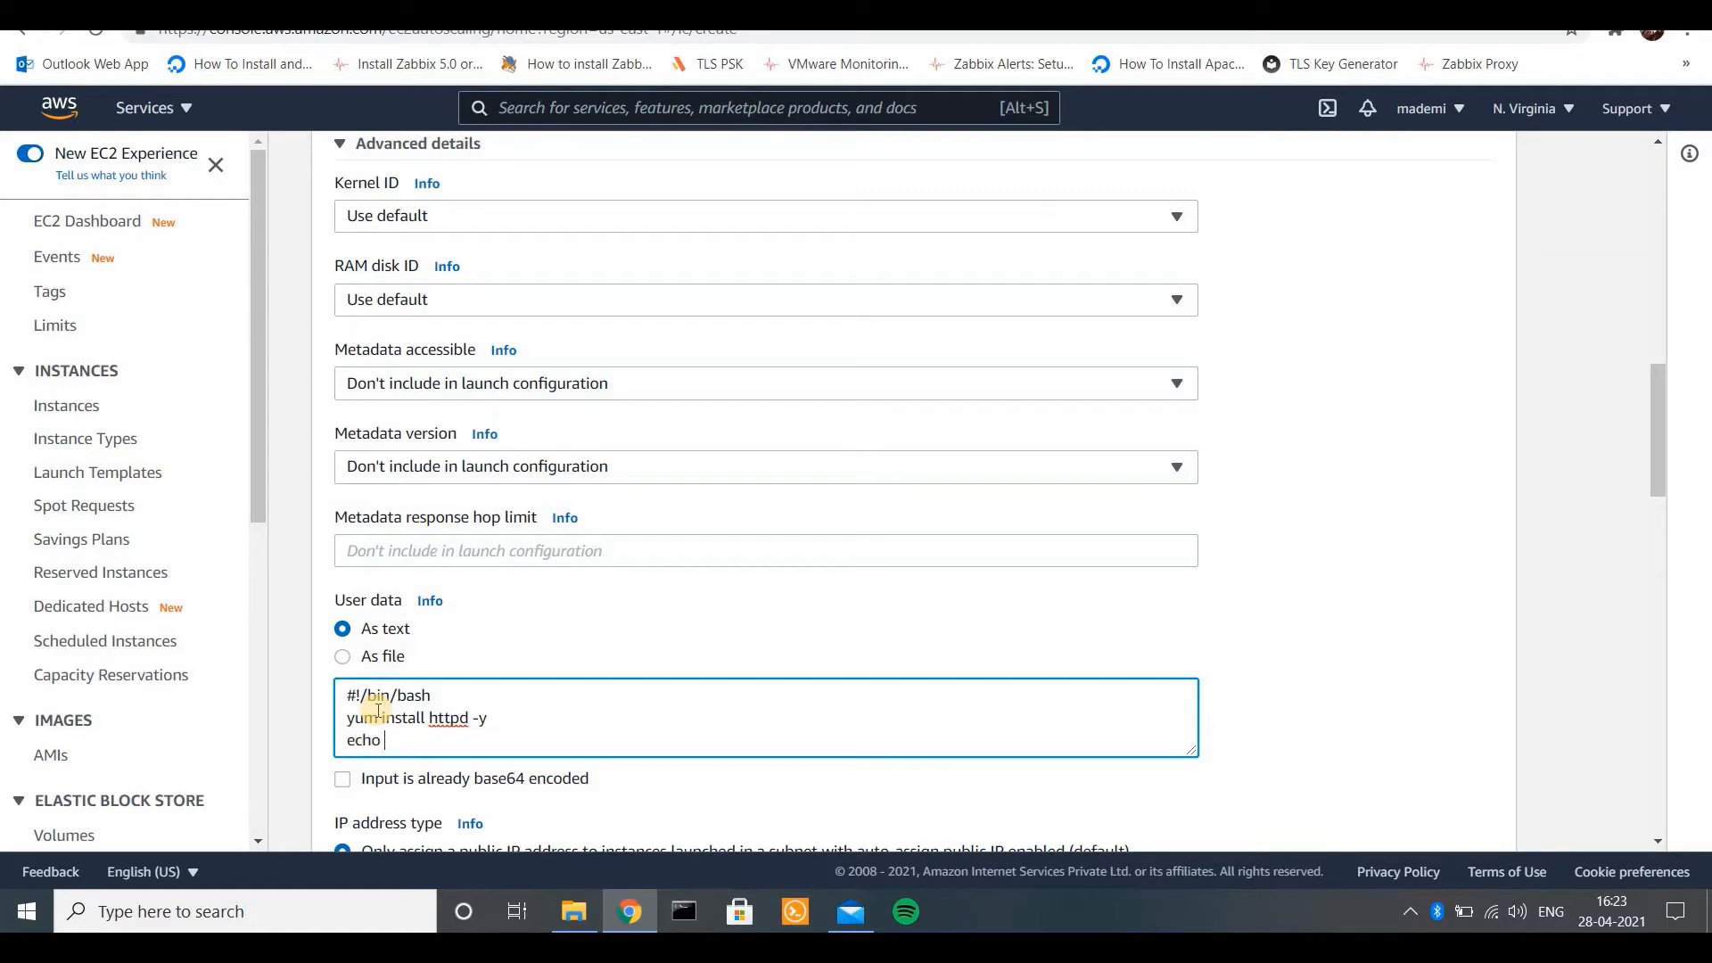
{"action": "key", "text": "BackSpace"}
{"action": "key", "text": "BackSpace"}
{"action": "key", "text": "BackSpace"}
{"action": "key", "text": "BackSpace"}
{"action": "type", "text": "touch /var/www/html/"}
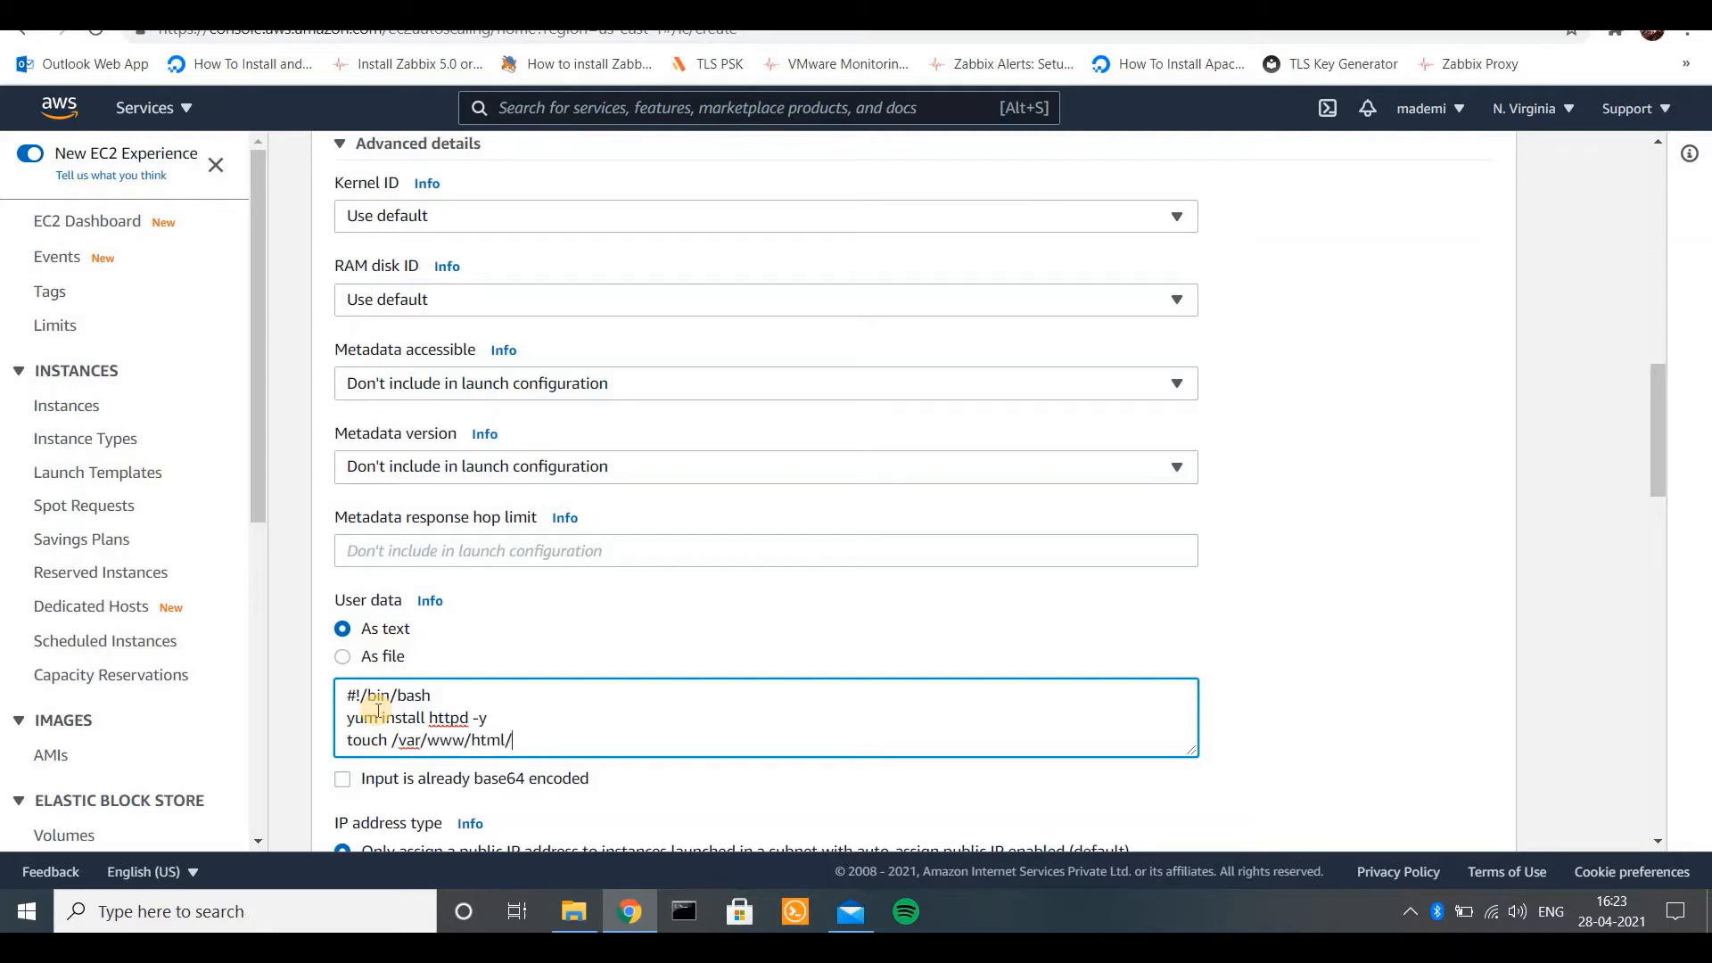
{"action": "type", "text": "index.html"}
{"action": "key", "text": "Return"}
- Add the script line echo "<h1> This is AWS auto-scaling tutorial video </h1>" > /var/www/html/index.html
{"action": "type", "text": "echo \"<h1>"}
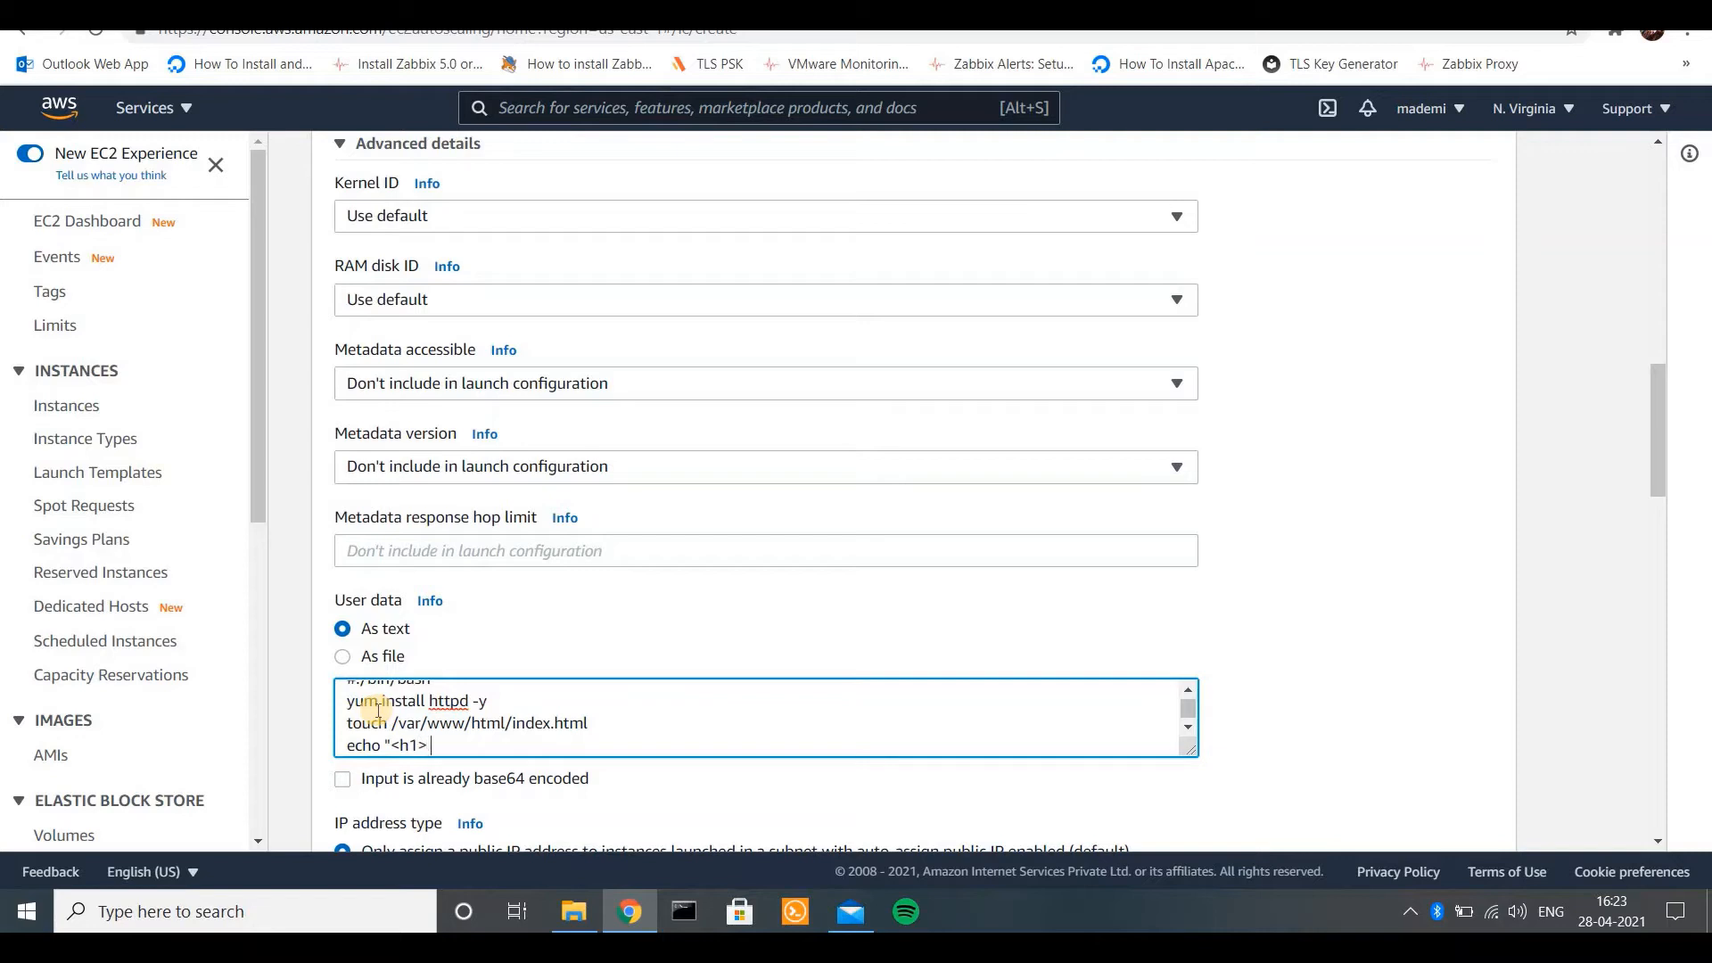
{"action": "type", "text": " This is AWS auto-scaling"}
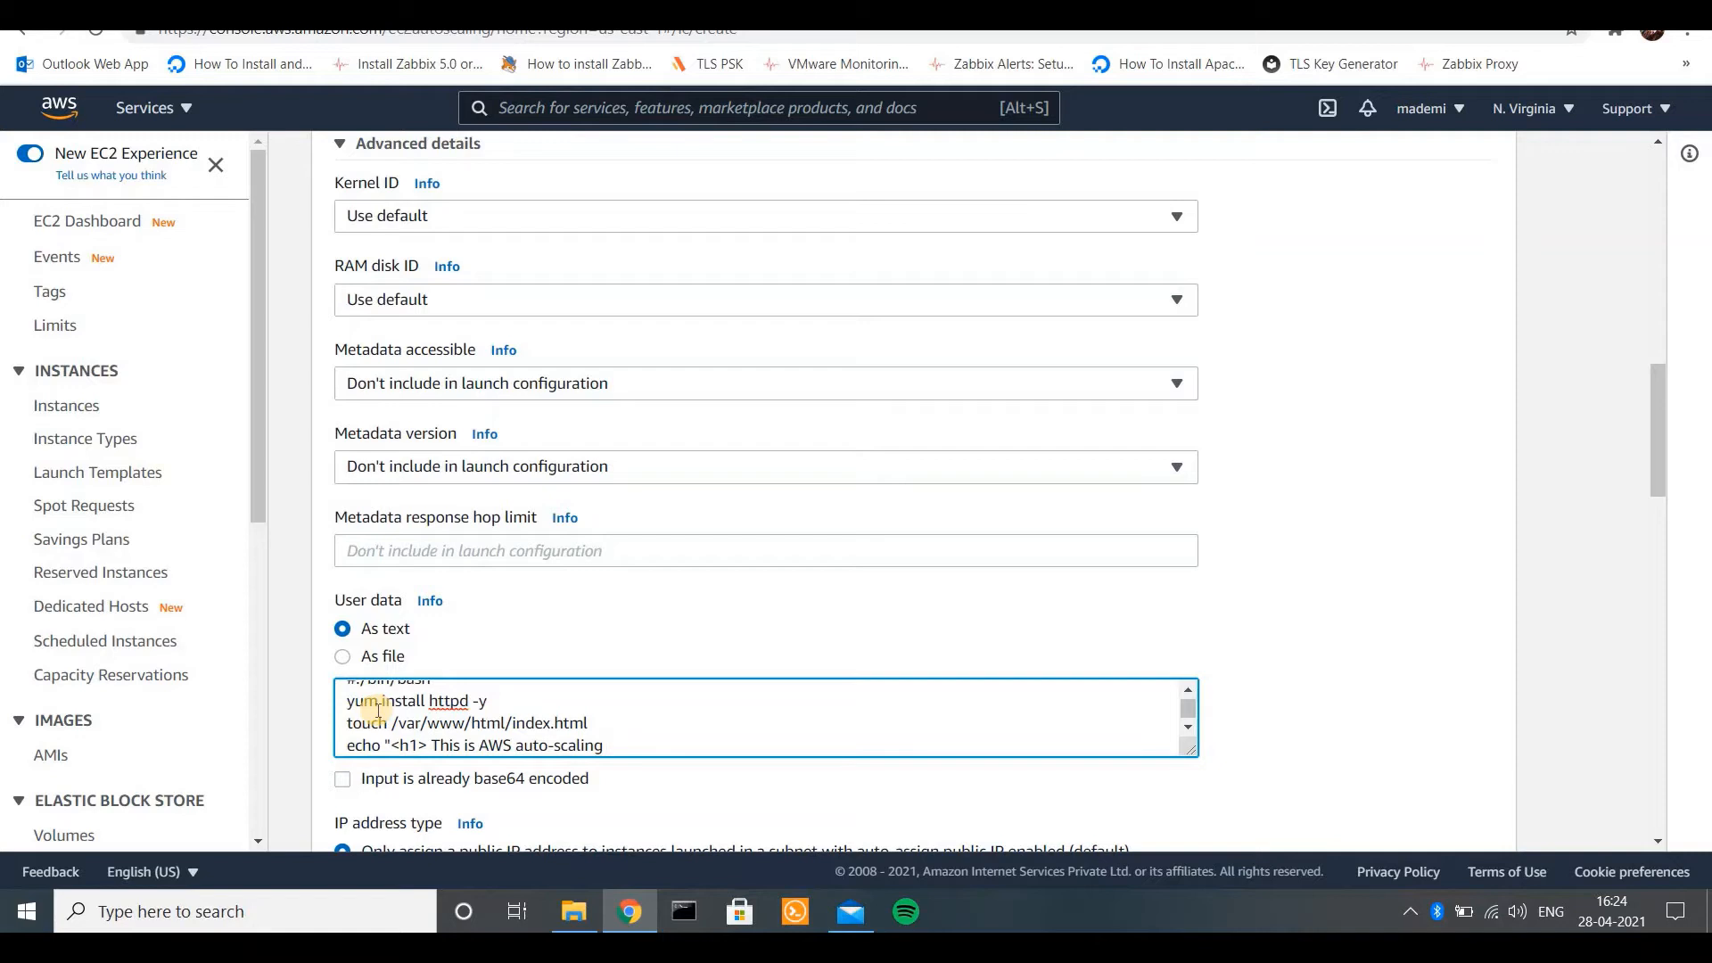
{"action": "type", "text": "tutorial video </h1>\" > /var/www/"}
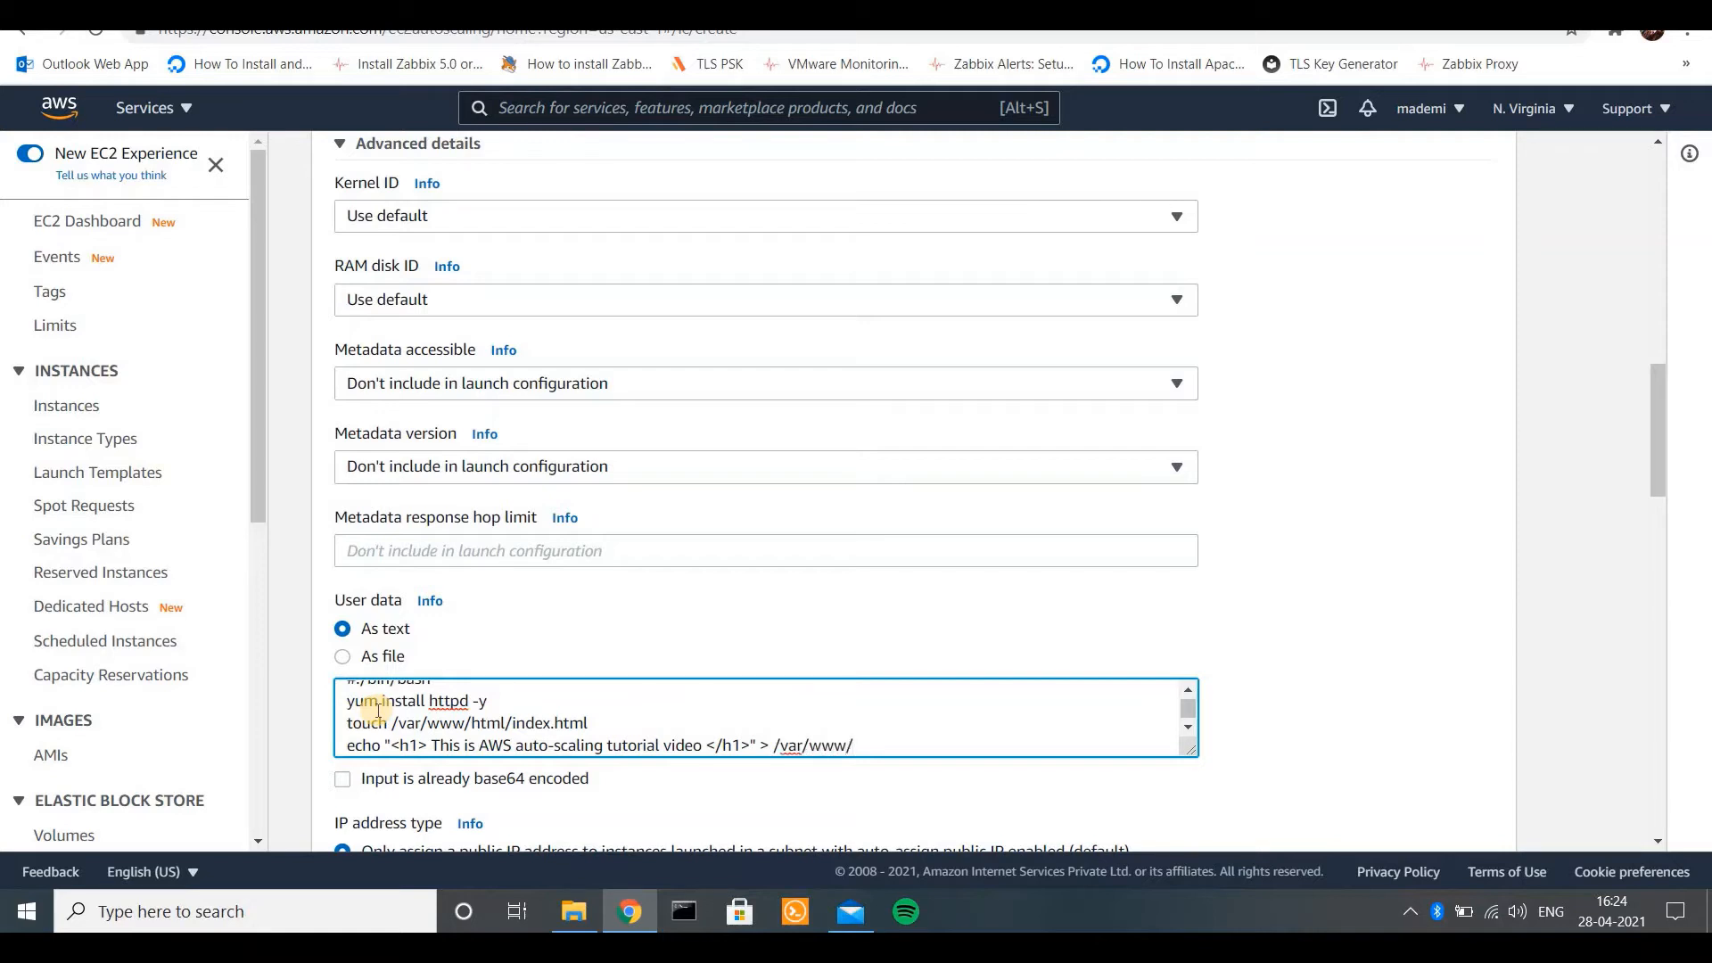
{"action": "type", "text": "html/index.html"}
{"action": "key", "text": "Return"}
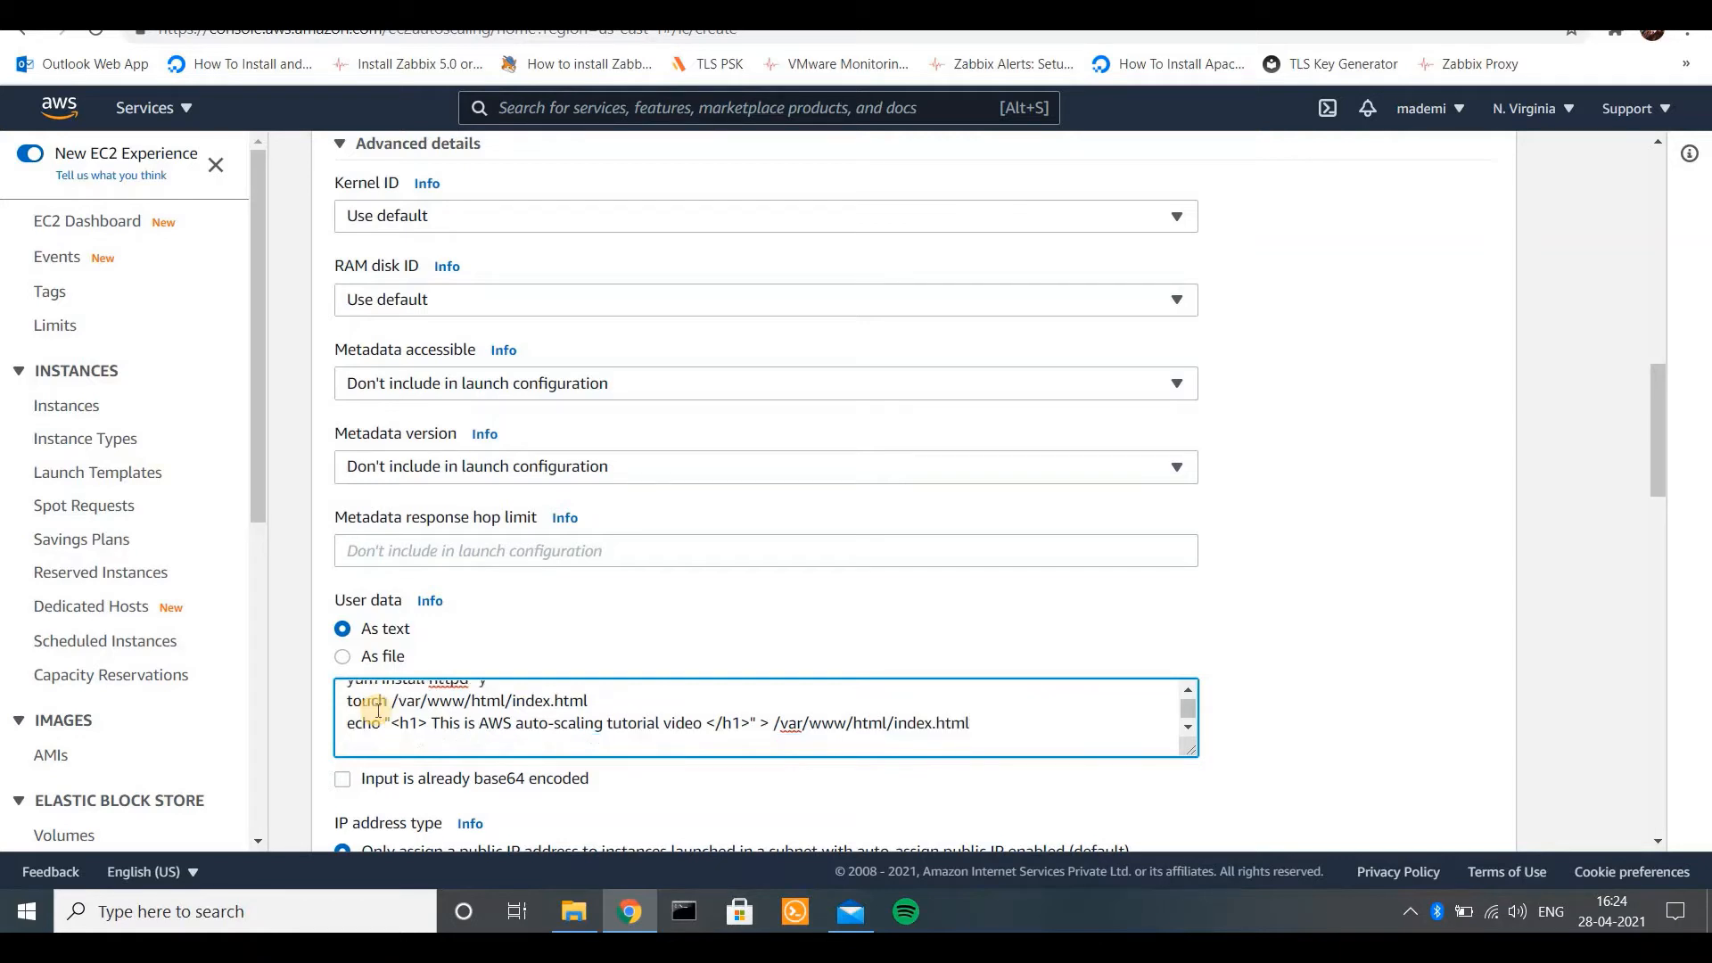
- Add systemctl restart httpd to the user data script and duplicate that line below it as systemctl enable httpd
{"action": "type", "text": "systemctl restart"}
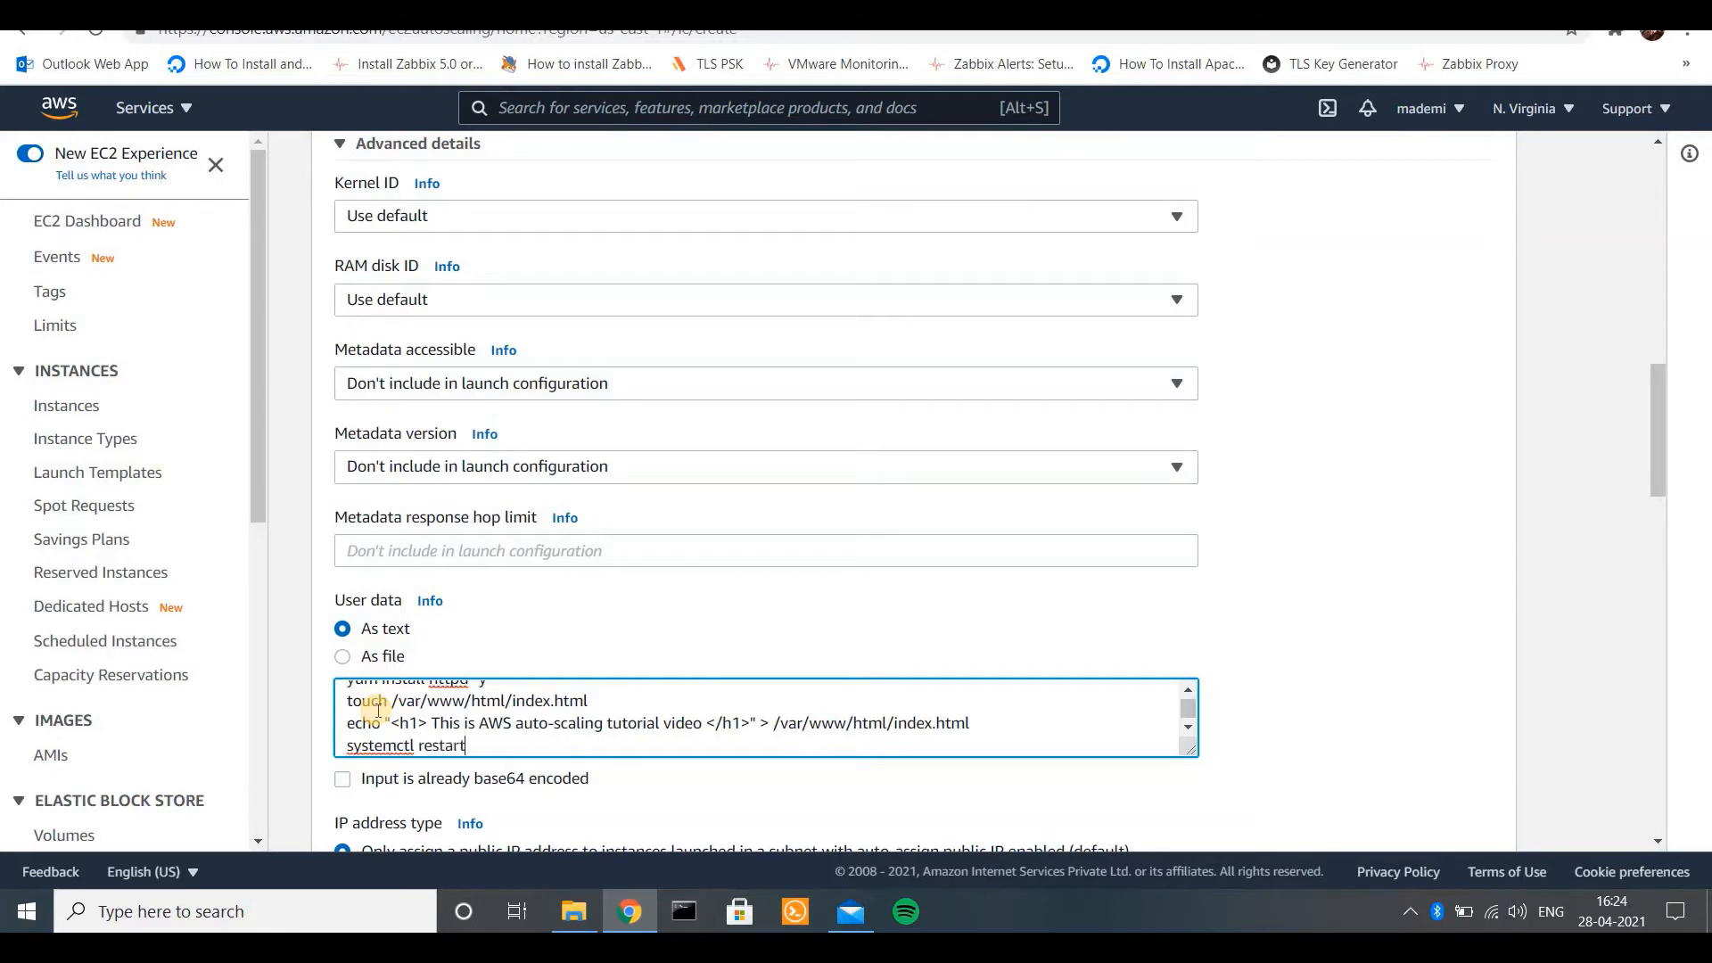
{"action": "type", "text": " httpd"}
{"action": "key", "text": "shift+Left"}
{"action": "key", "text": "shift+Left"}
{"action": "key", "text": "shift+Left"}
{"action": "key", "text": "shift+Left"}
{"action": "key", "text": "shift+Left"}
{"action": "key", "text": "shift+Left"}
{"action": "key", "text": "shift+Left"}
{"action": "key", "text": "shift+Left"}
{"action": "key", "text": "shift+Left"}
{"action": "key", "text": "shift+Left"}
{"action": "key", "text": "shift+Left"}
{"action": "key", "text": "shift+Left"}
{"action": "key", "text": "shift+Left"}
{"action": "key", "text": "shift+Left"}
{"action": "key", "text": "shift+Left"}
{"action": "key", "text": "shift+Left"}
{"action": "key", "text": "shift+Left"}
{"action": "key", "text": "shift+Left"}
{"action": "key", "text": "shift+Left"}
{"action": "key", "text": "shift+Left"}
{"action": "key", "text": "ctrl+c"}
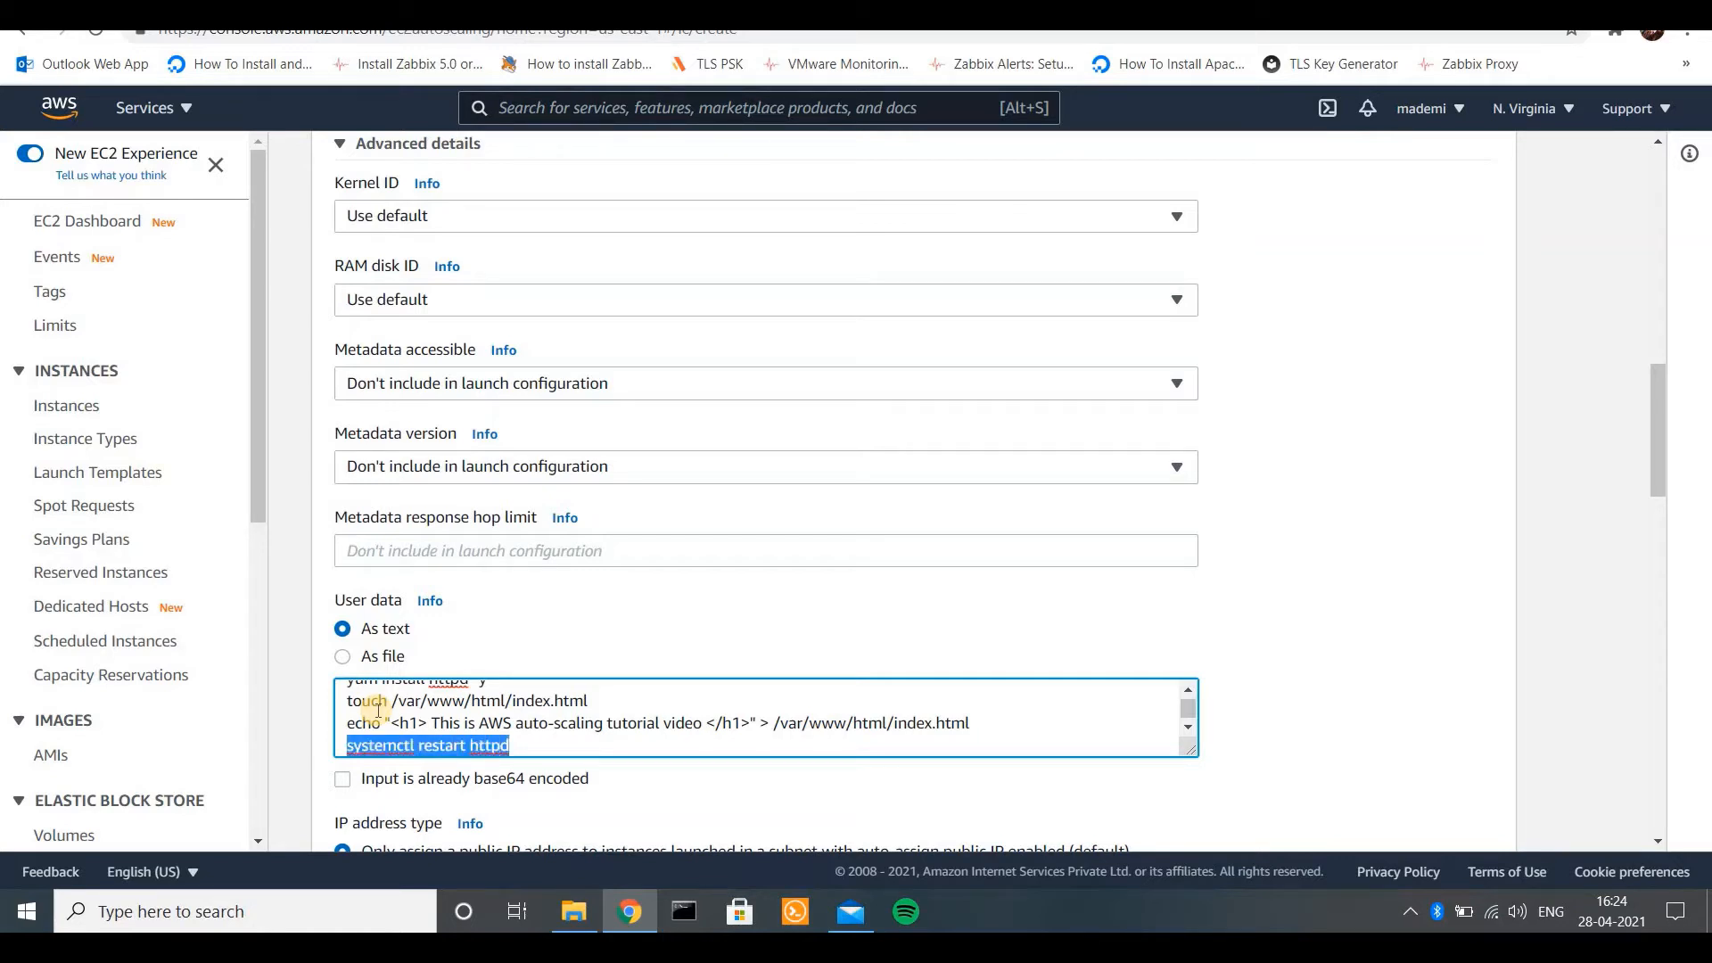
{"action": "key", "text": "Left"}
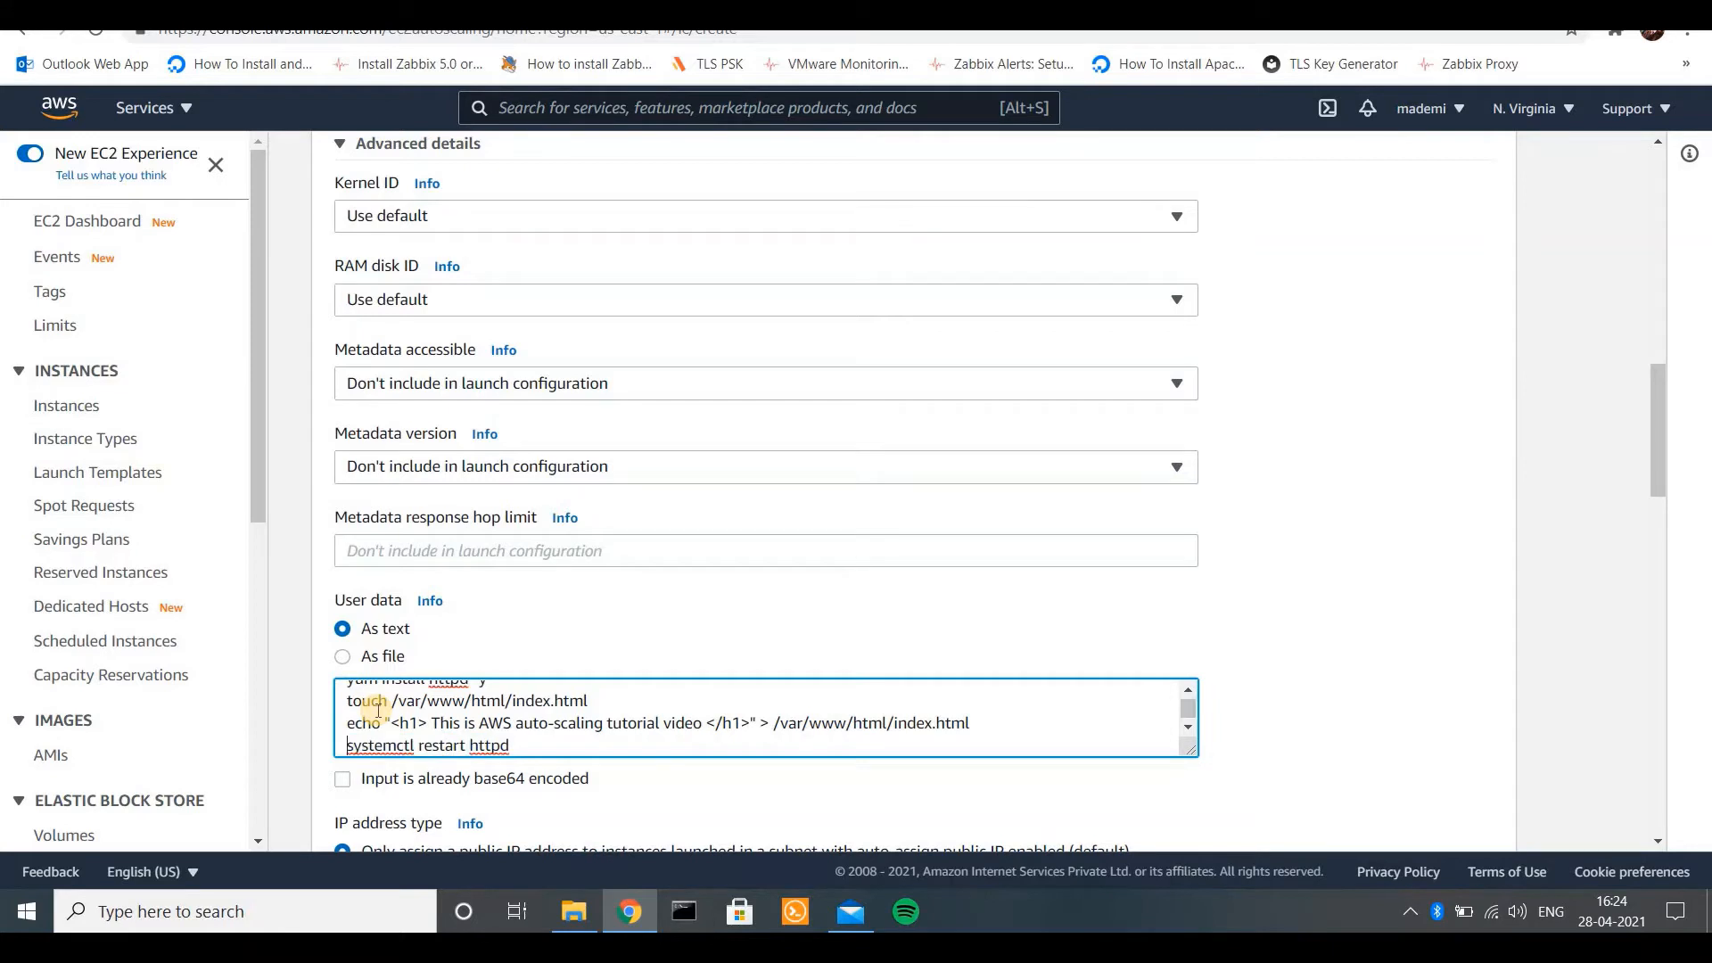
{"action": "key", "text": "Right"}
{"action": "key", "text": "Right"}
{"action": "key", "text": "Right"}
{"action": "key", "text": "Right"}
{"action": "key", "text": "Right"}
{"action": "key", "text": "Right"}
{"action": "key", "text": "Right"}
{"action": "key", "text": "Right"}
{"action": "key", "text": "Right"}
{"action": "key", "text": "Right"}
{"action": "key", "text": "Return"}
{"action": "key", "text": "ctrl+v"}
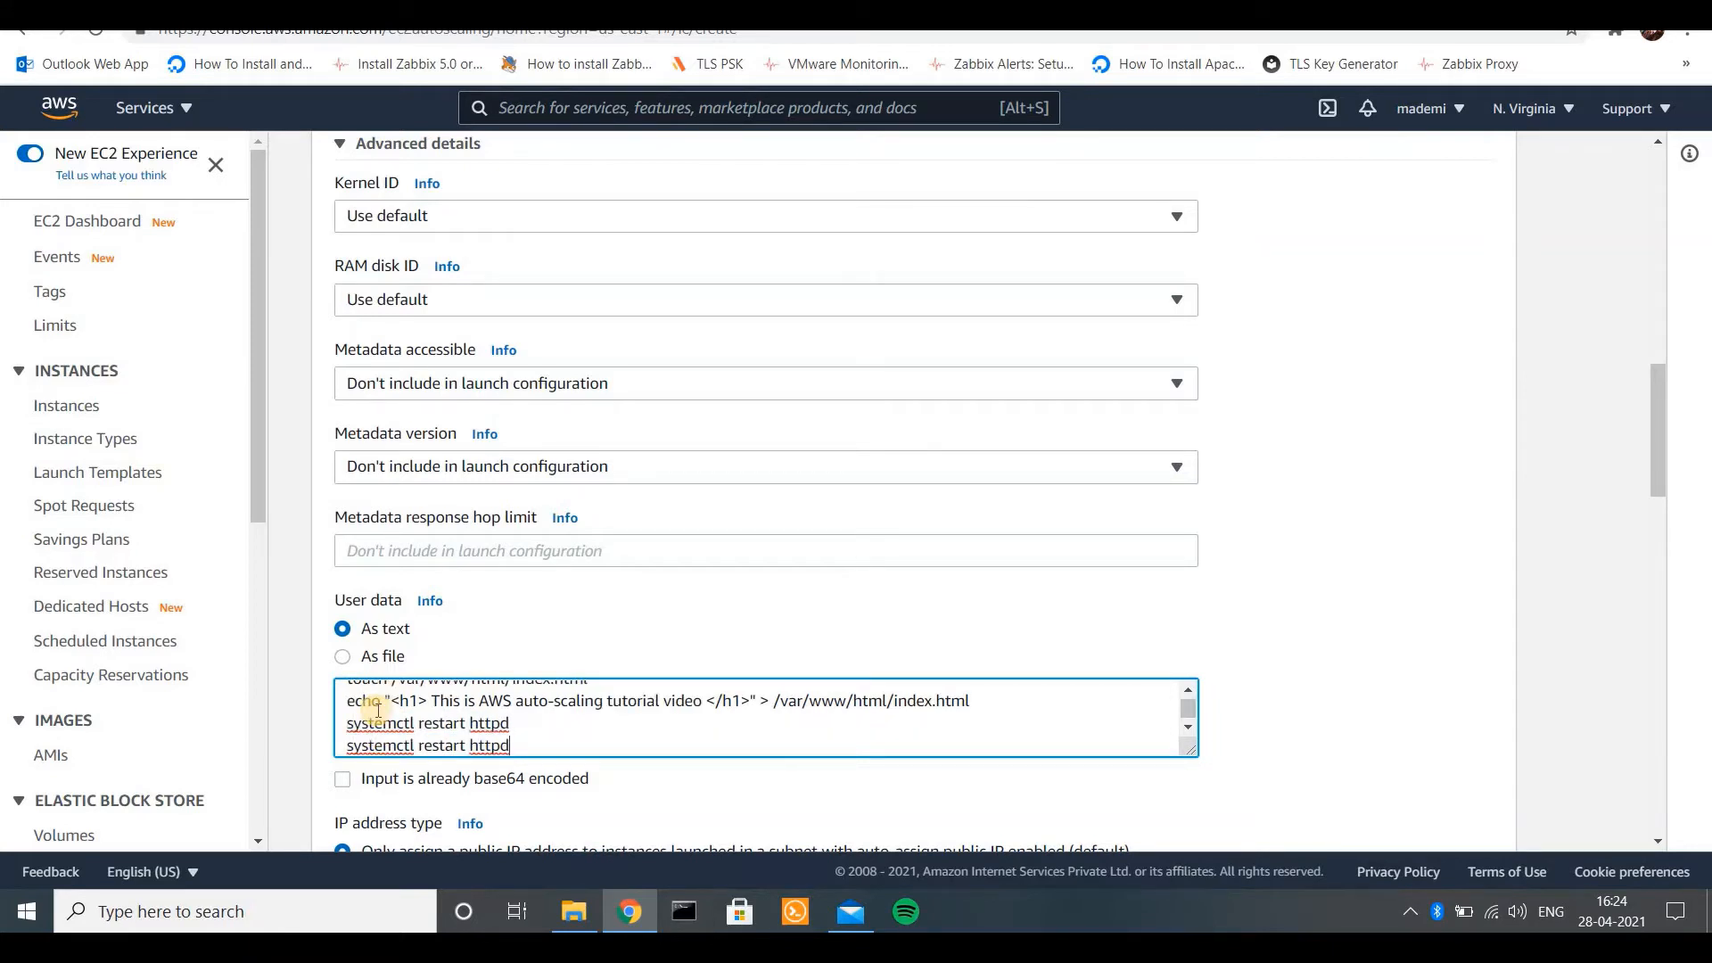
{"action": "key", "text": "BackSpace"}
{"action": "key", "text": "BackSpace"}
{"action": "key", "text": "BackSpace"}
{"action": "key", "text": "BackSpace"}
{"action": "key", "text": "BackSpace"}
{"action": "key", "text": "BackSpace"}
{"action": "key", "text": "BackSpace"}
{"action": "type", "text": "enable"}
- Keep the default IP address type and root volume, and assign the existing security group Webserver to the launch configuration
{"action": "left_click_drag", "start_coordinate": [1655, 441], "coordinate": [1657, 474]}
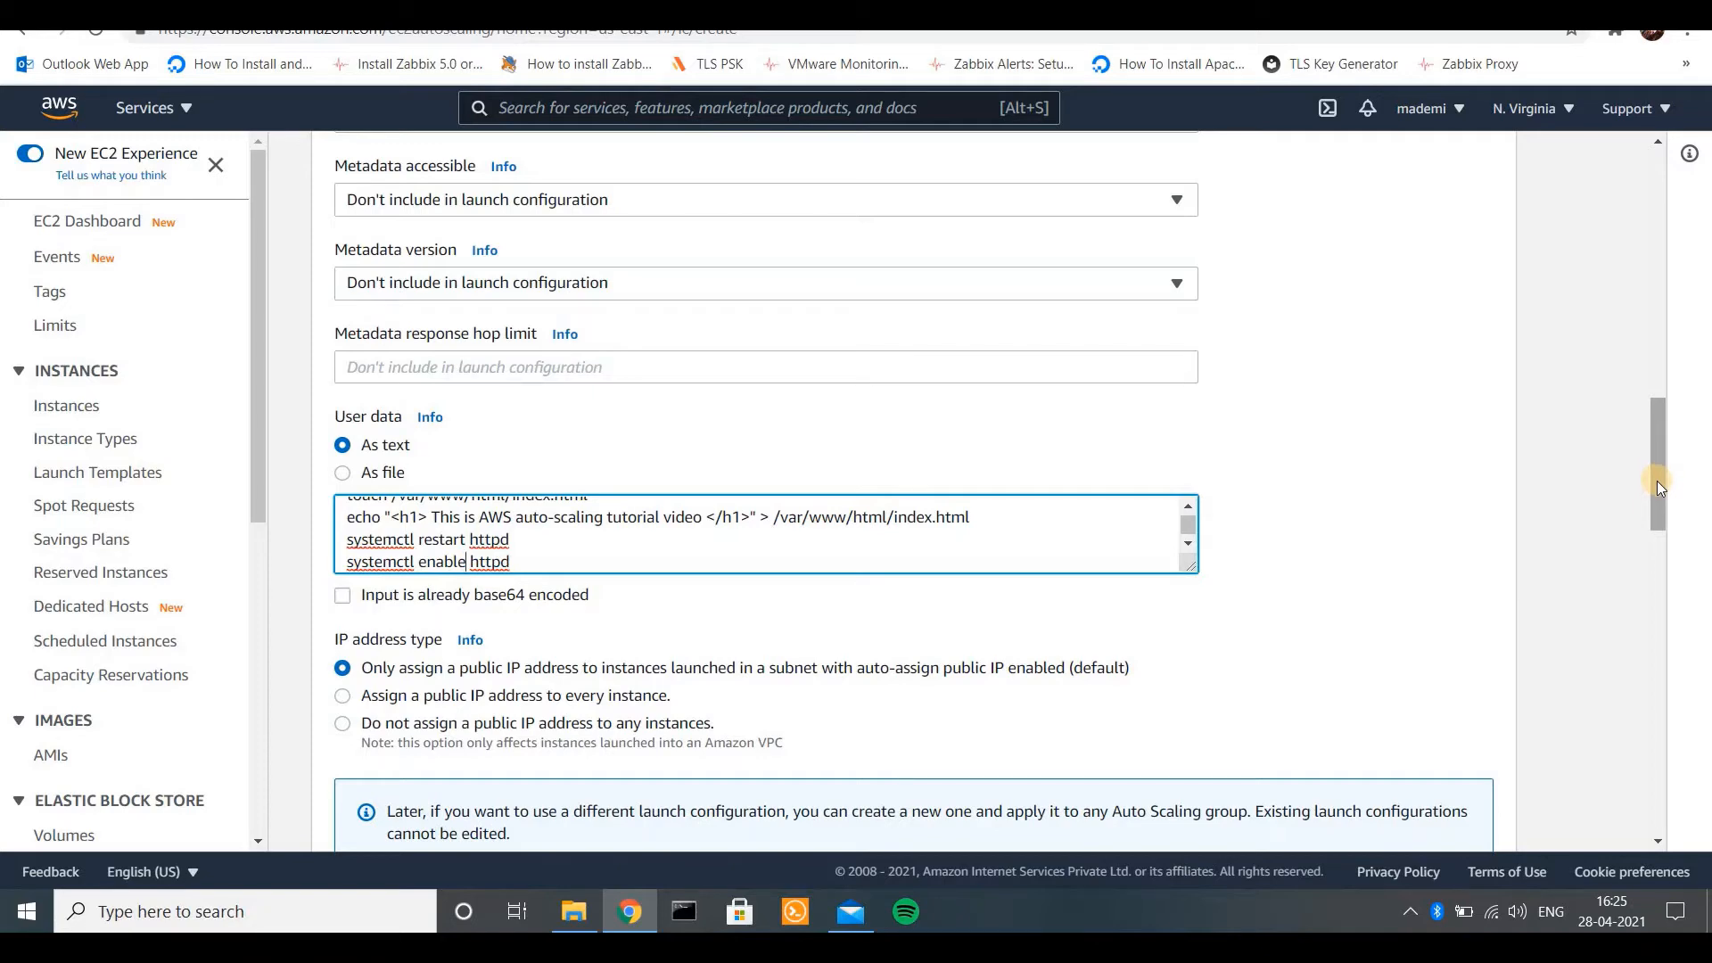
{"action": "left_click_drag", "start_coordinate": [1657, 484], "coordinate": [1670, 567]}
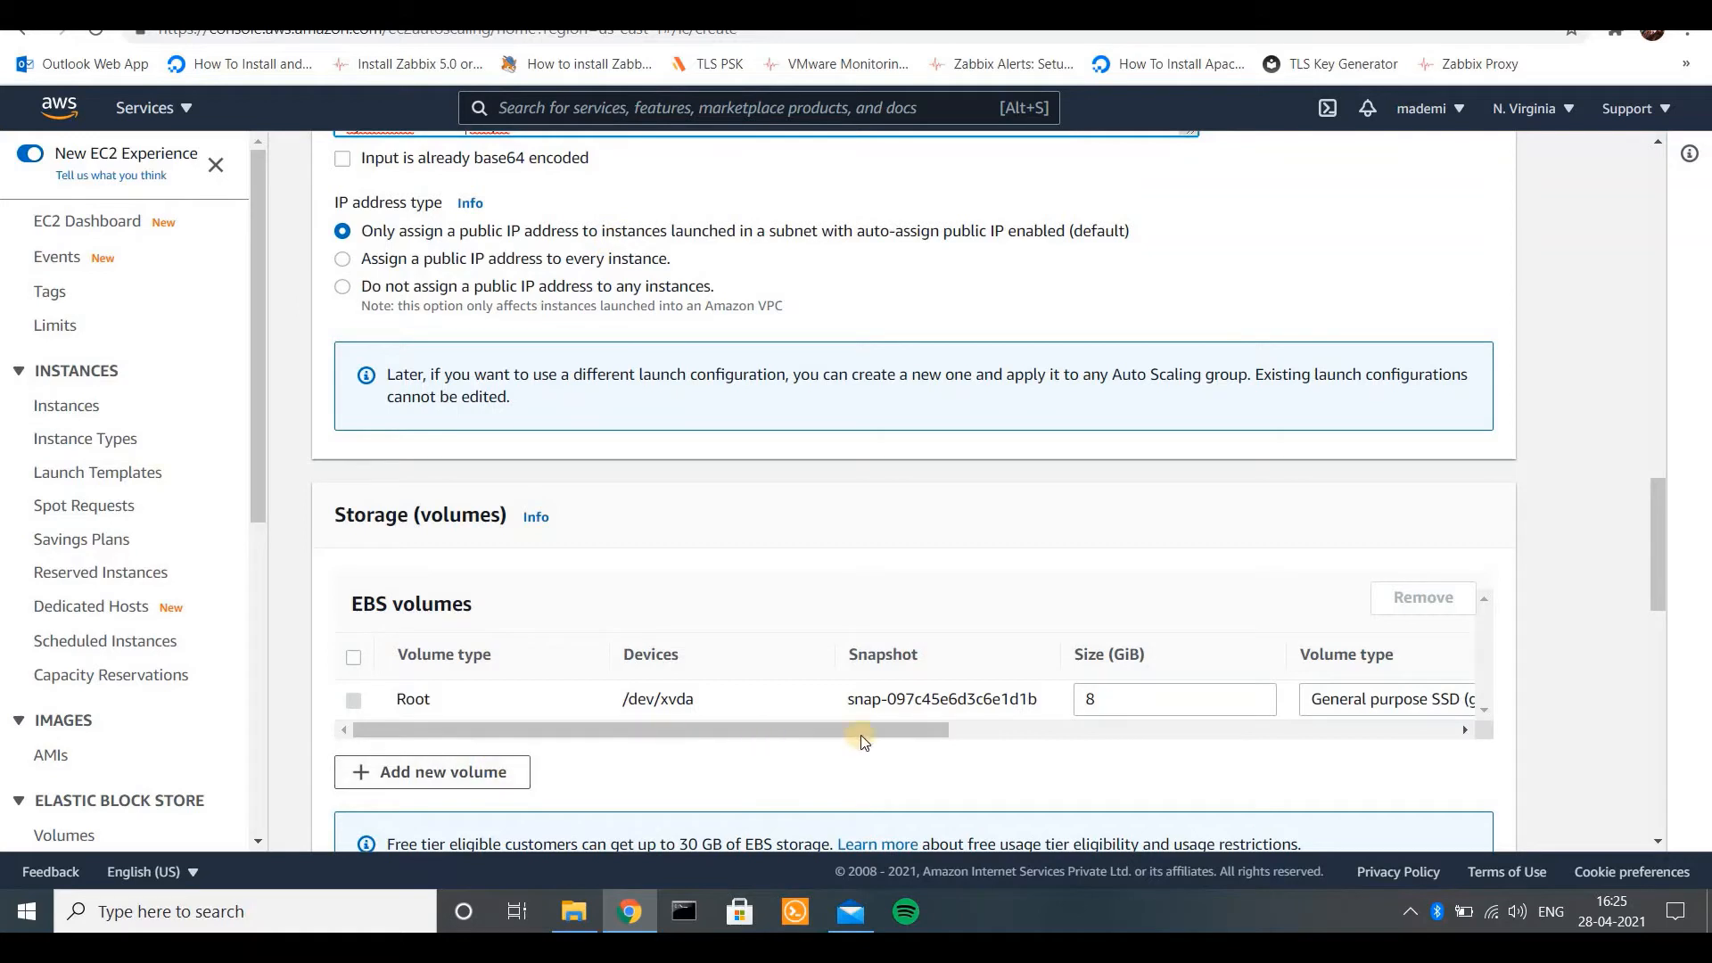
{"action": "left_click_drag", "start_coordinate": [861, 731], "coordinate": [405, 691]}
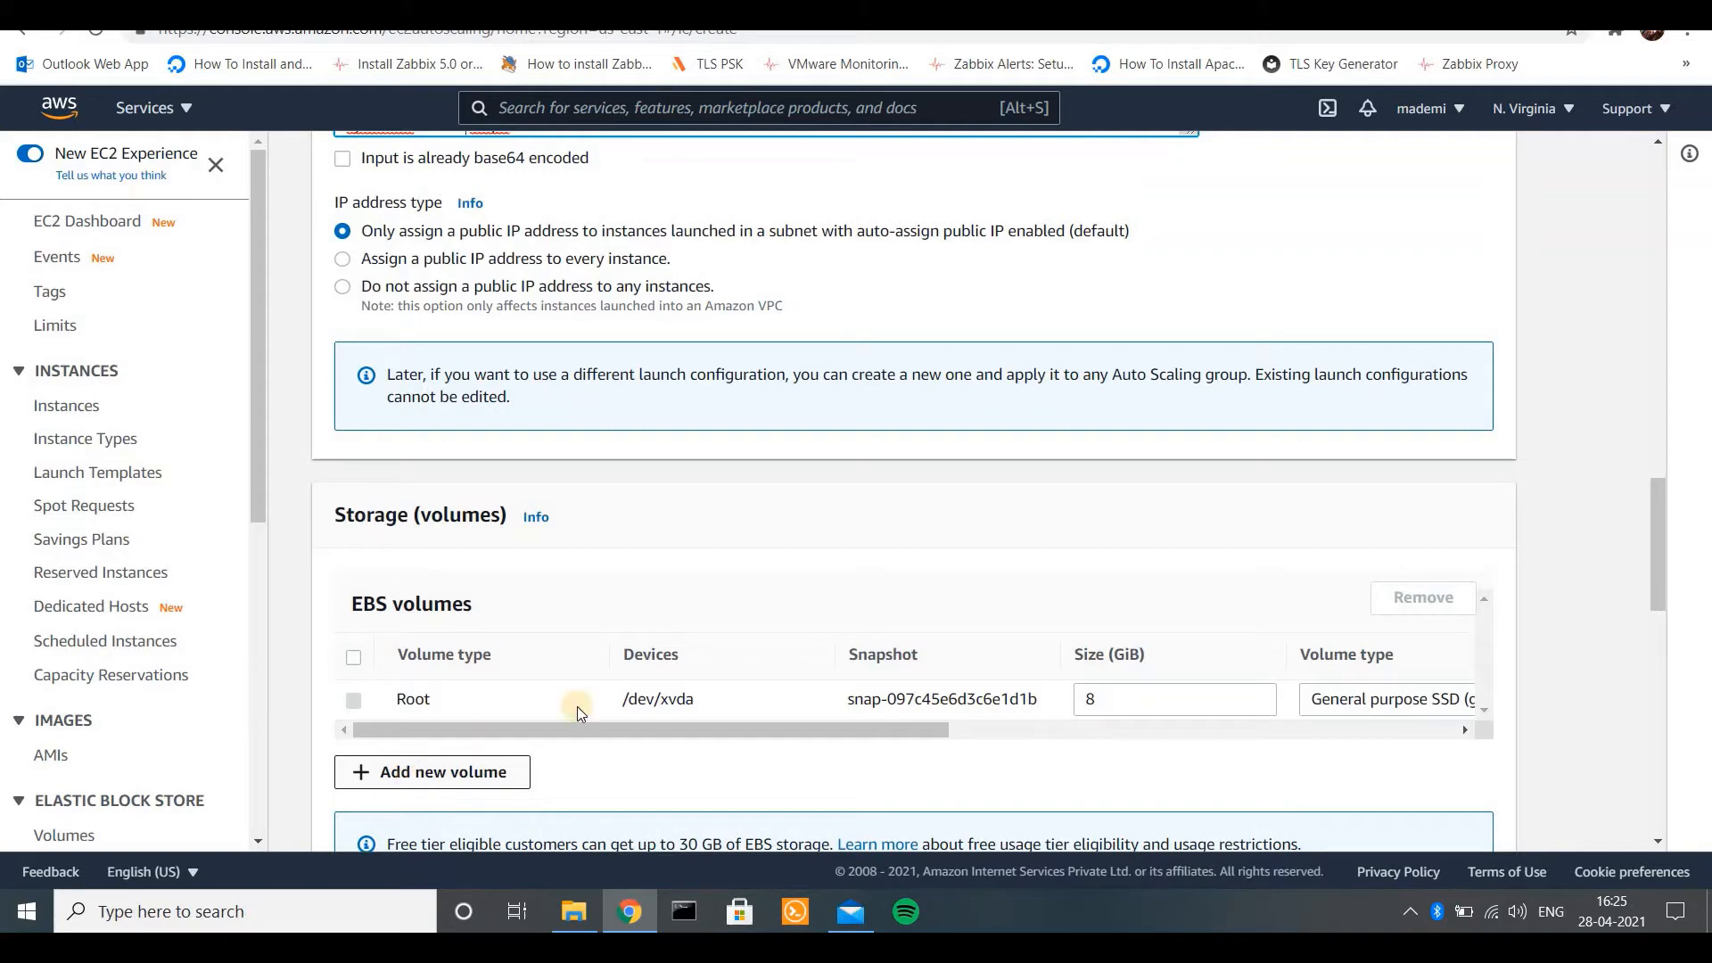
{"action": "left_click_drag", "start_coordinate": [1656, 526], "coordinate": [1664, 651]}
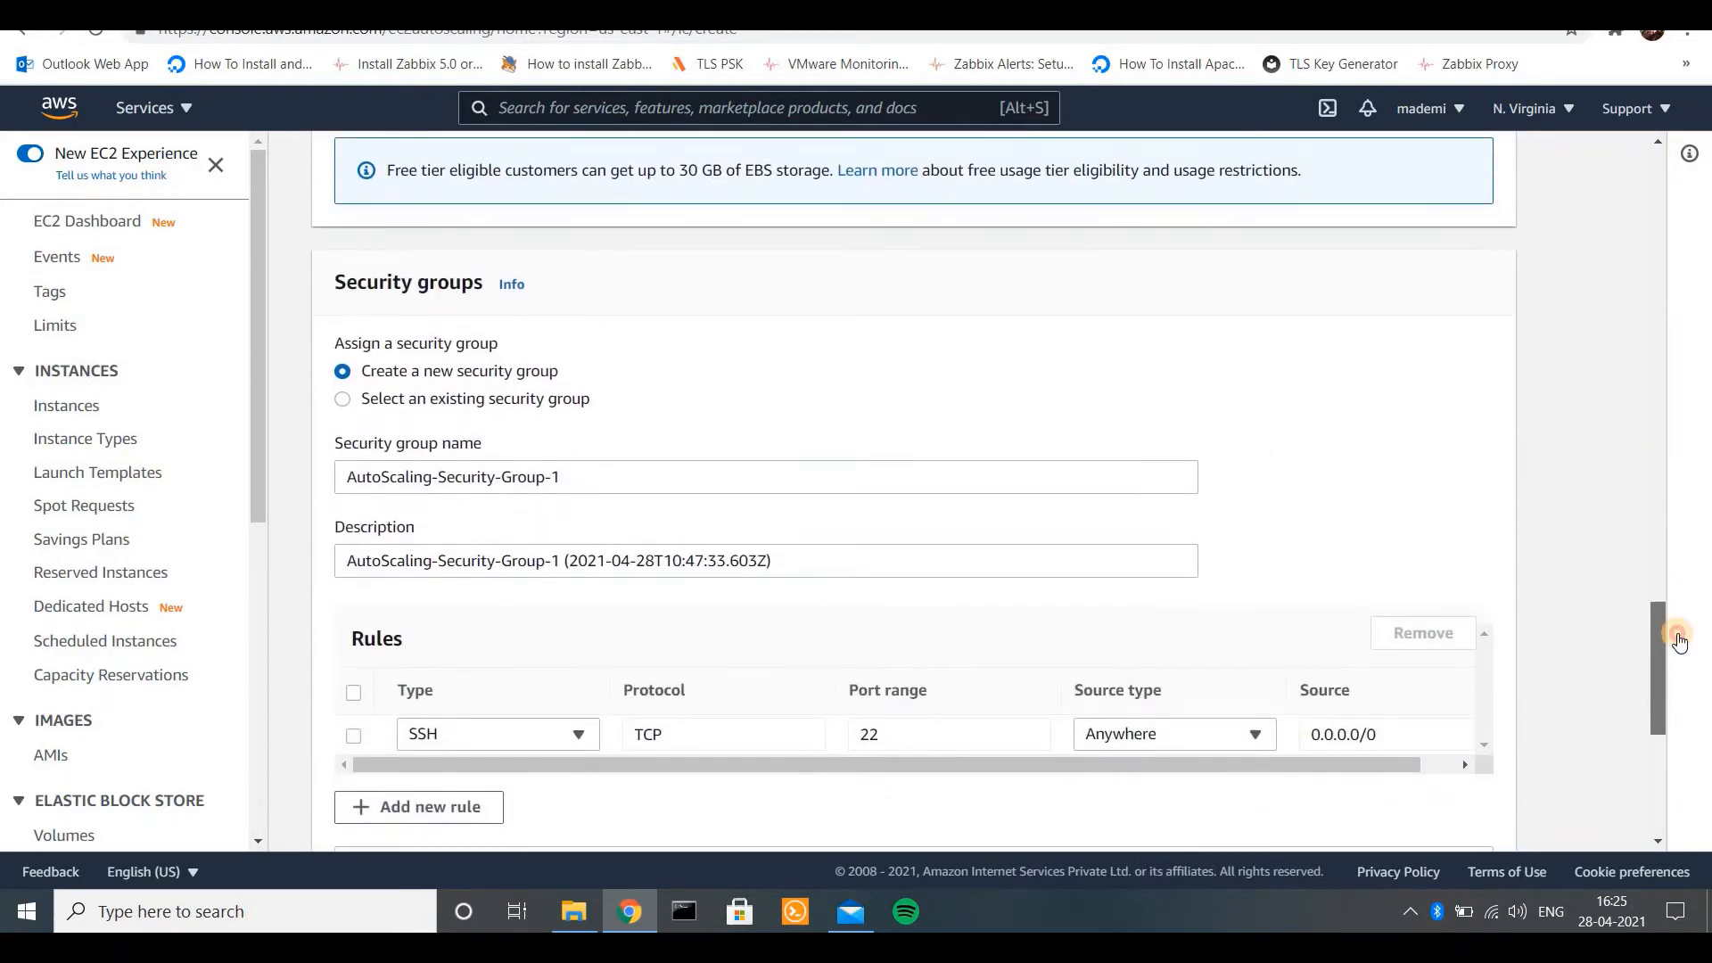
{"action": "left_click", "coordinate": [372, 403]}
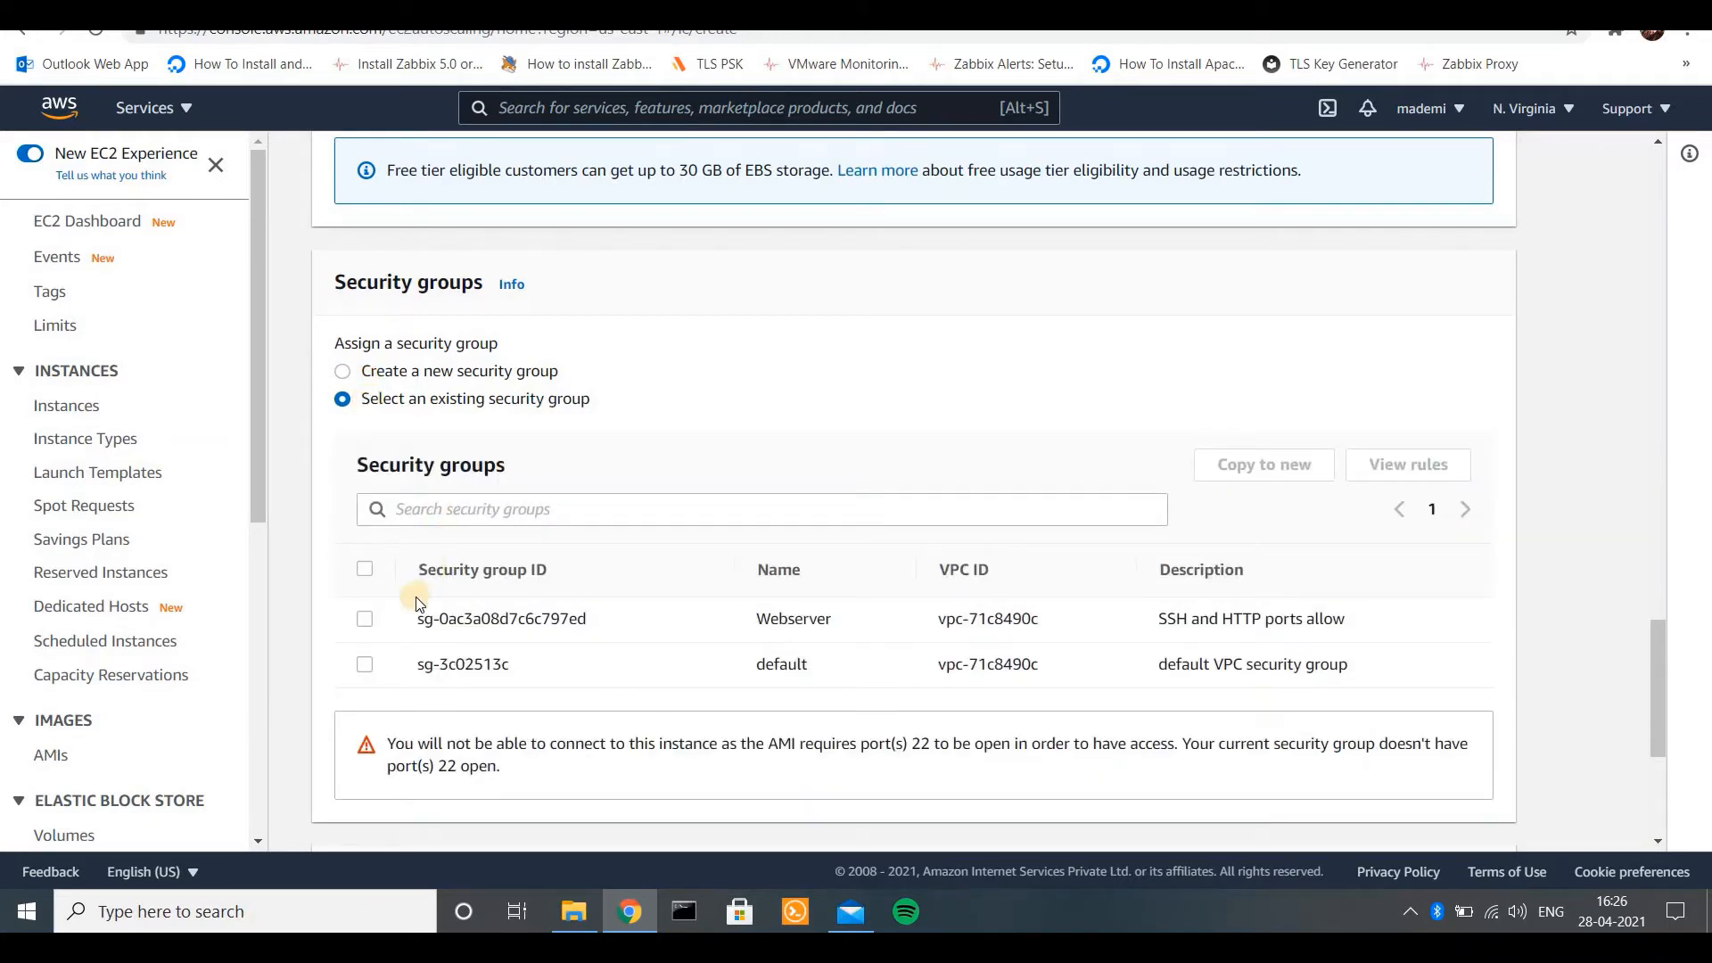
{"action": "left_click", "coordinate": [364, 620]}
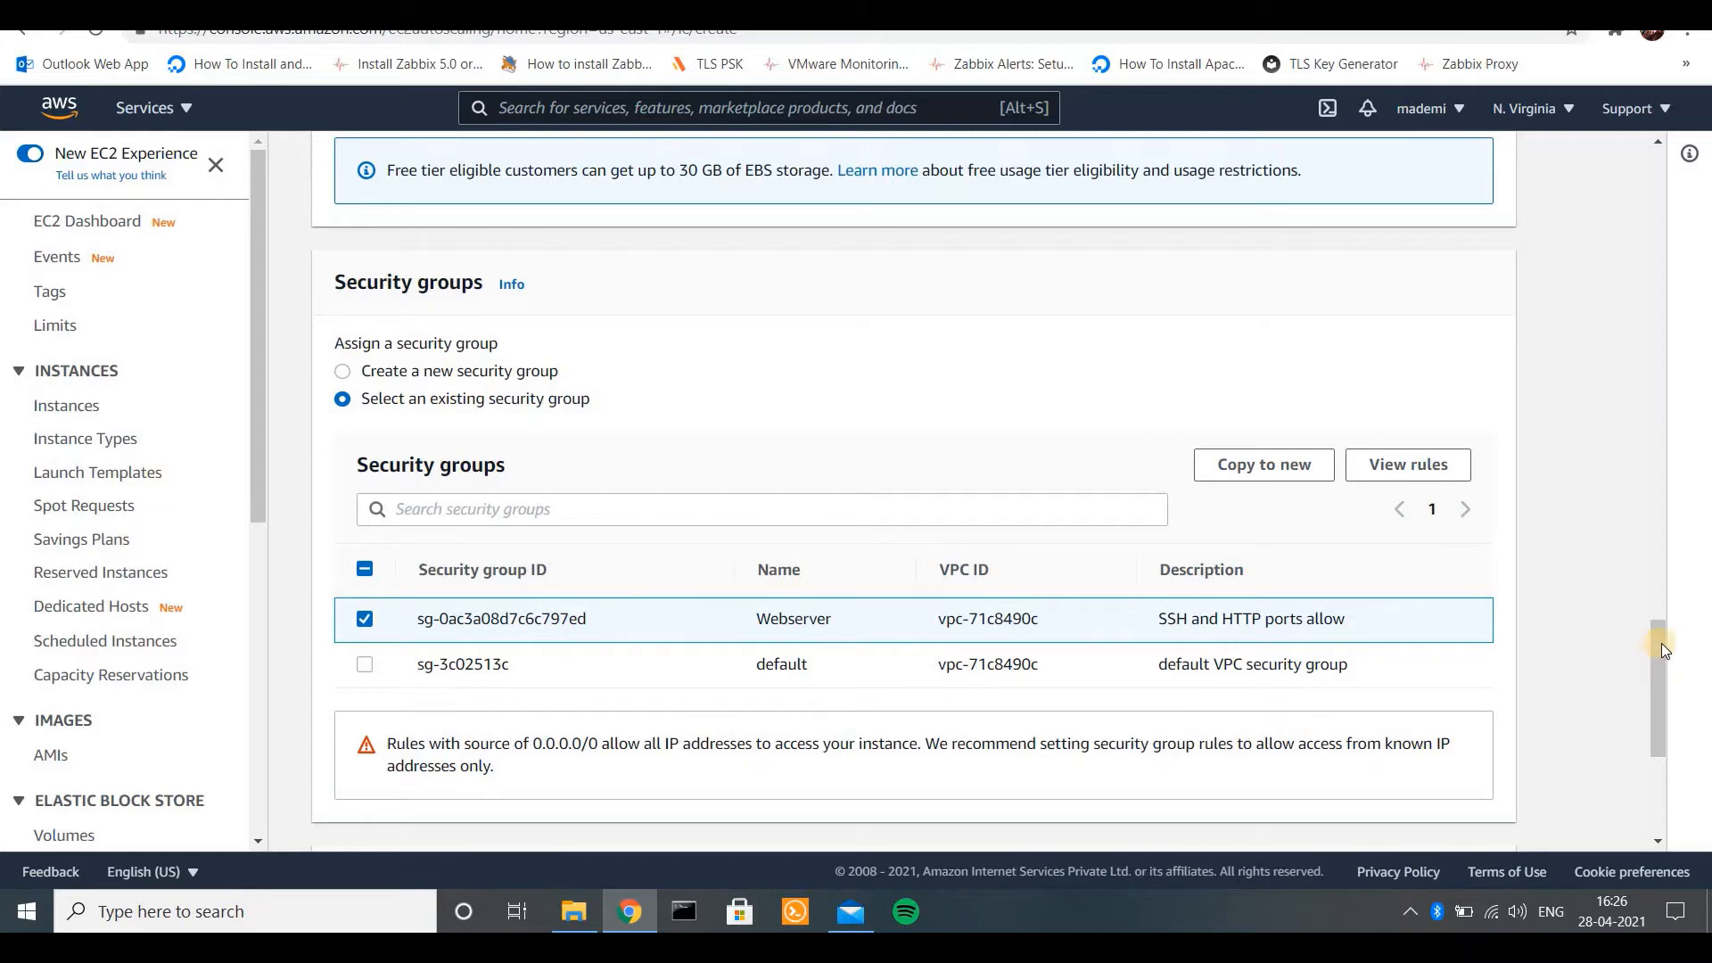
{"action": "right_click", "coordinate": [1668, 811]}
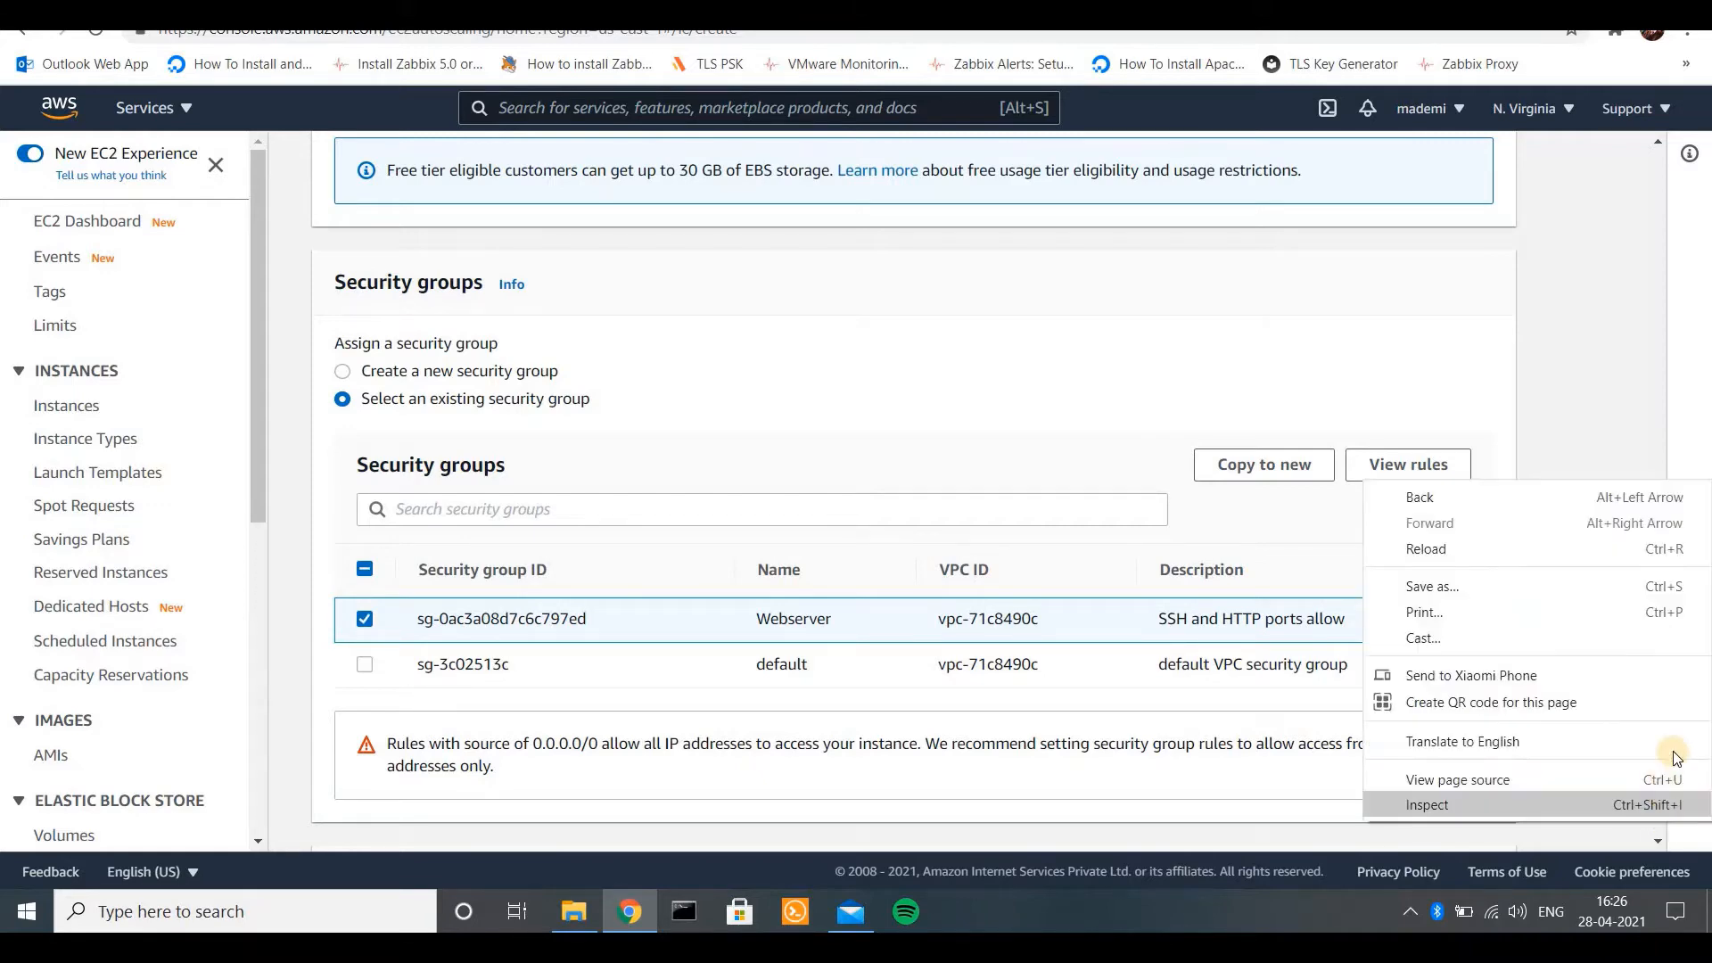
{"action": "left_click", "coordinate": [1586, 834]}
- Choose the existing key pair web, acknowledge access to its private key file and create the launch configuration
{"action": "left_click_drag", "start_coordinate": [1675, 658], "coordinate": [554, 487]}
{"action": "left_click", "coordinate": [552, 491]}
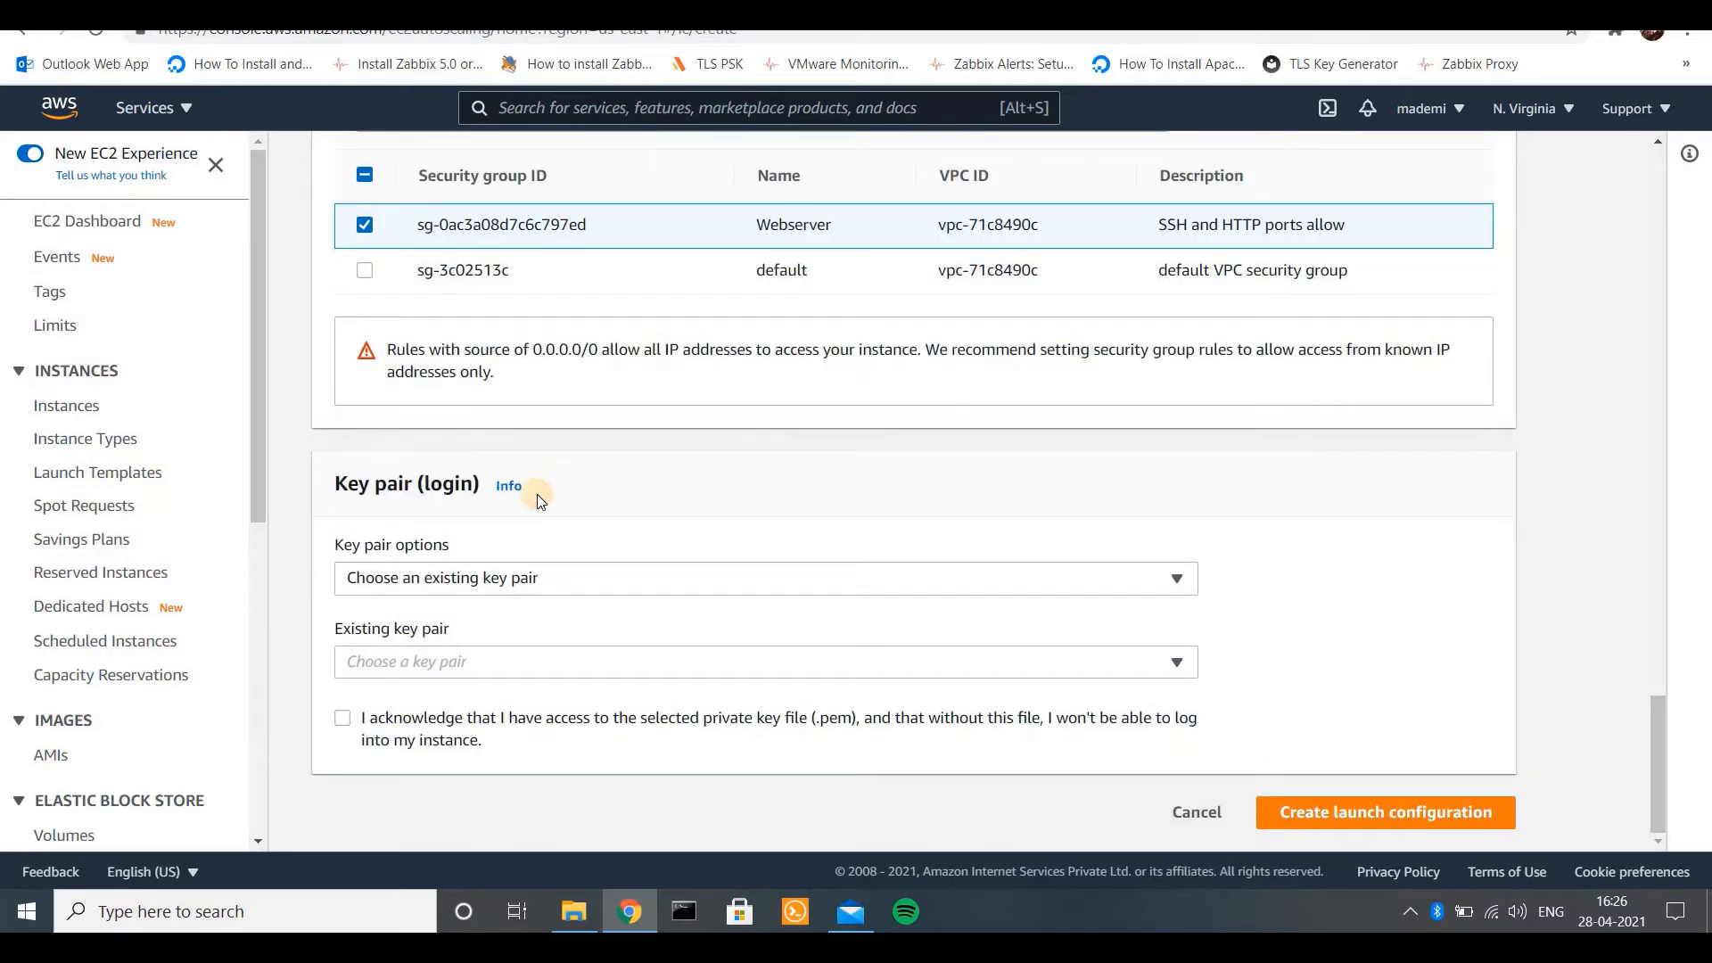
{"action": "left_click", "coordinate": [405, 578]}
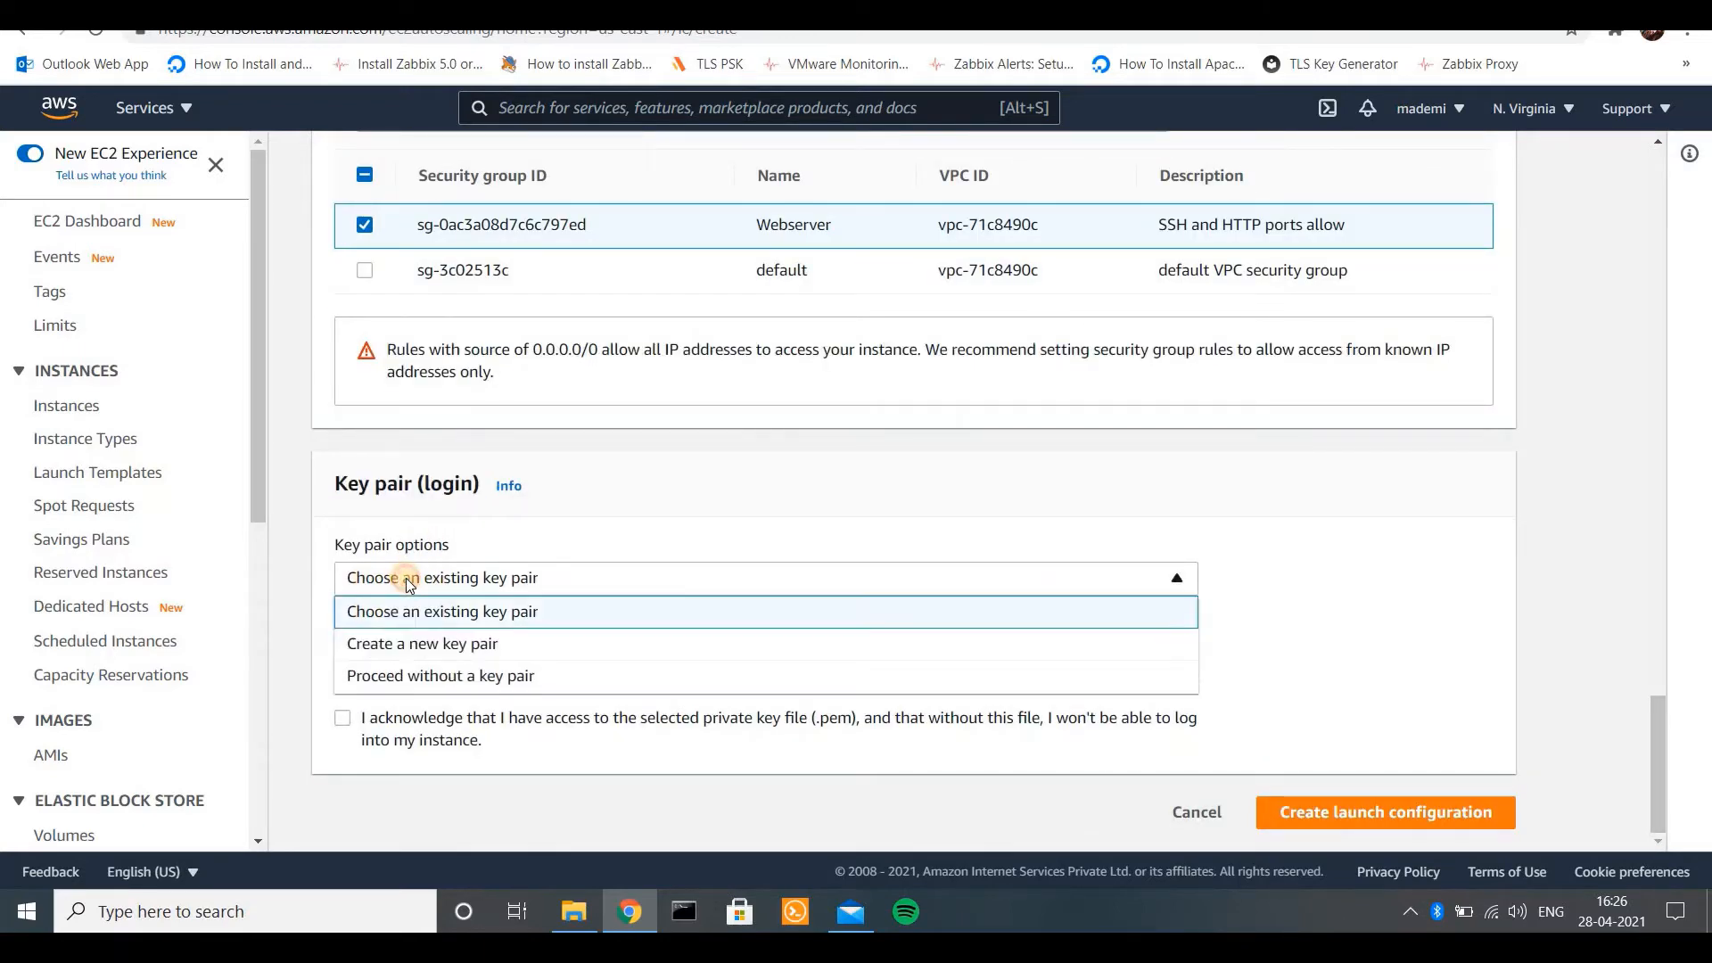
{"action": "left_click", "coordinate": [392, 580]}
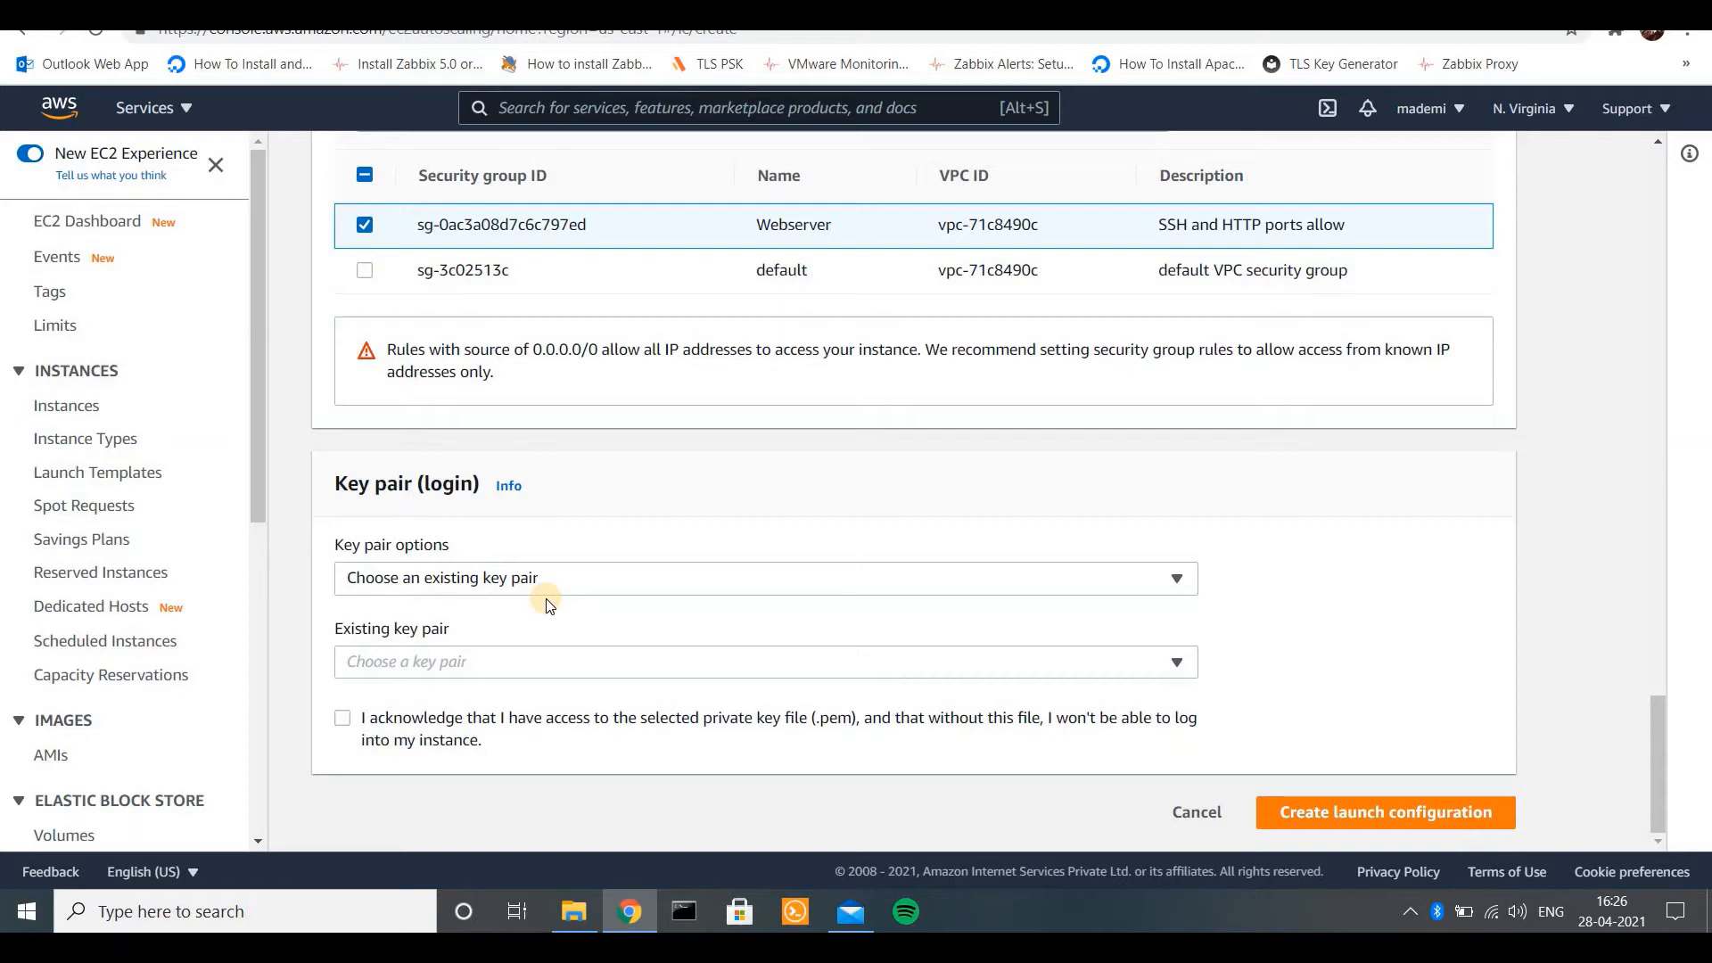
{"action": "left_click", "coordinate": [431, 661]}
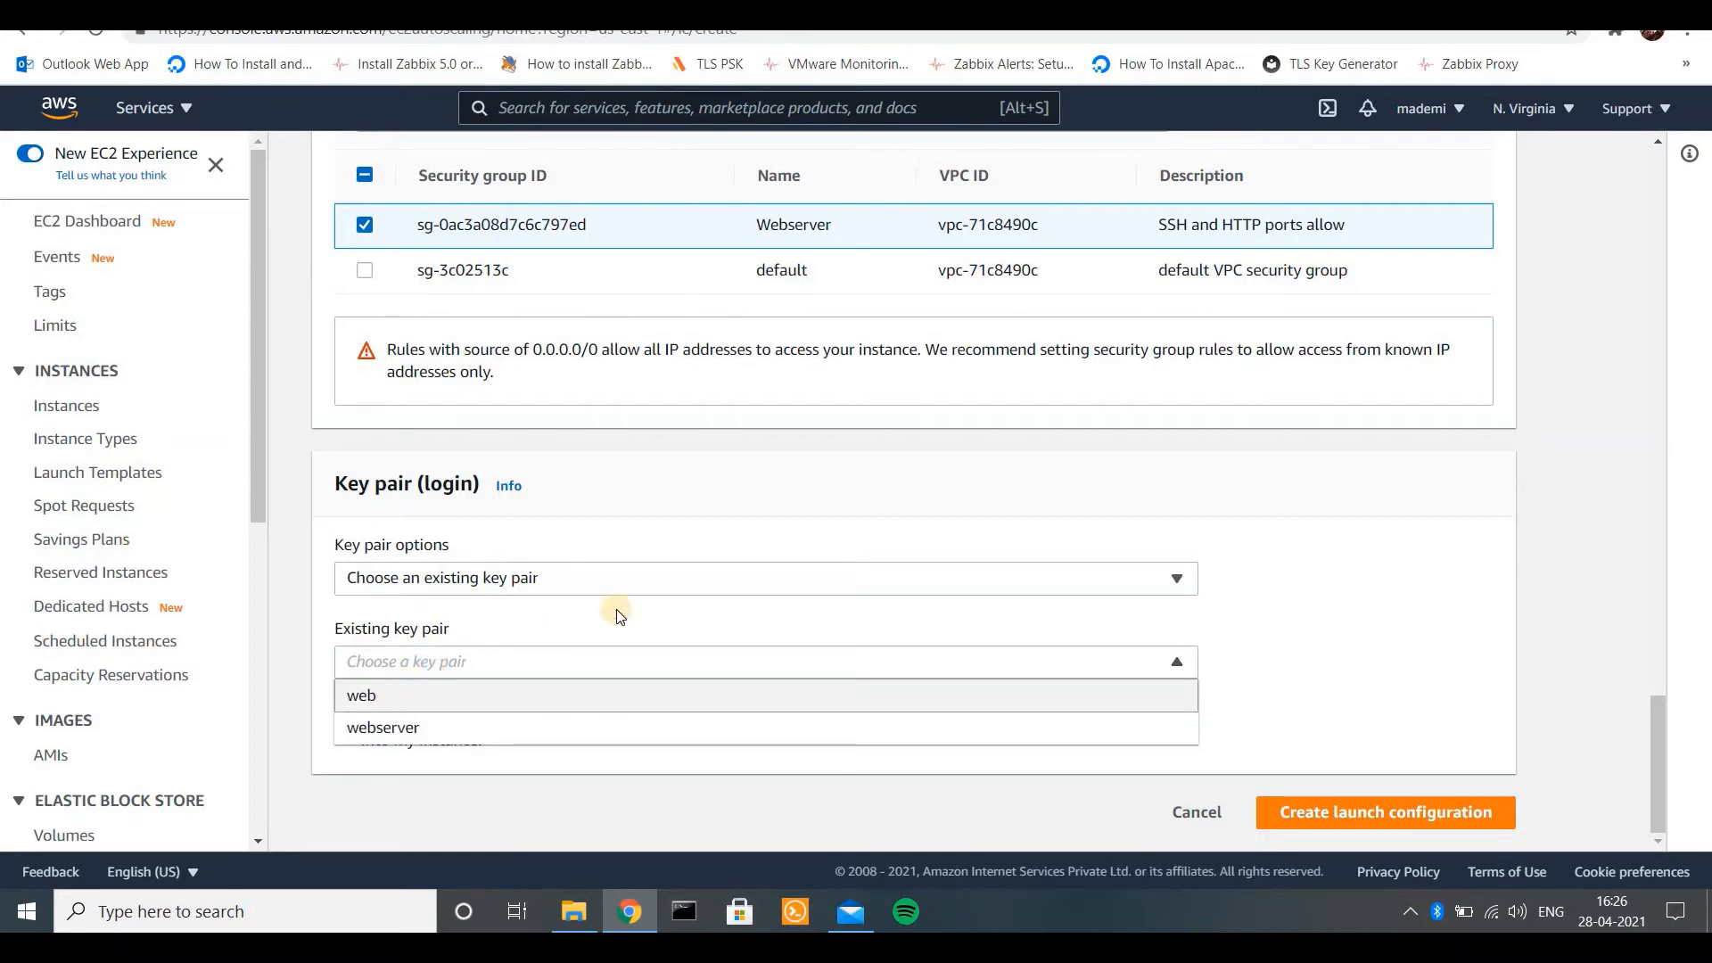
{"action": "left_click", "coordinate": [358, 696]}
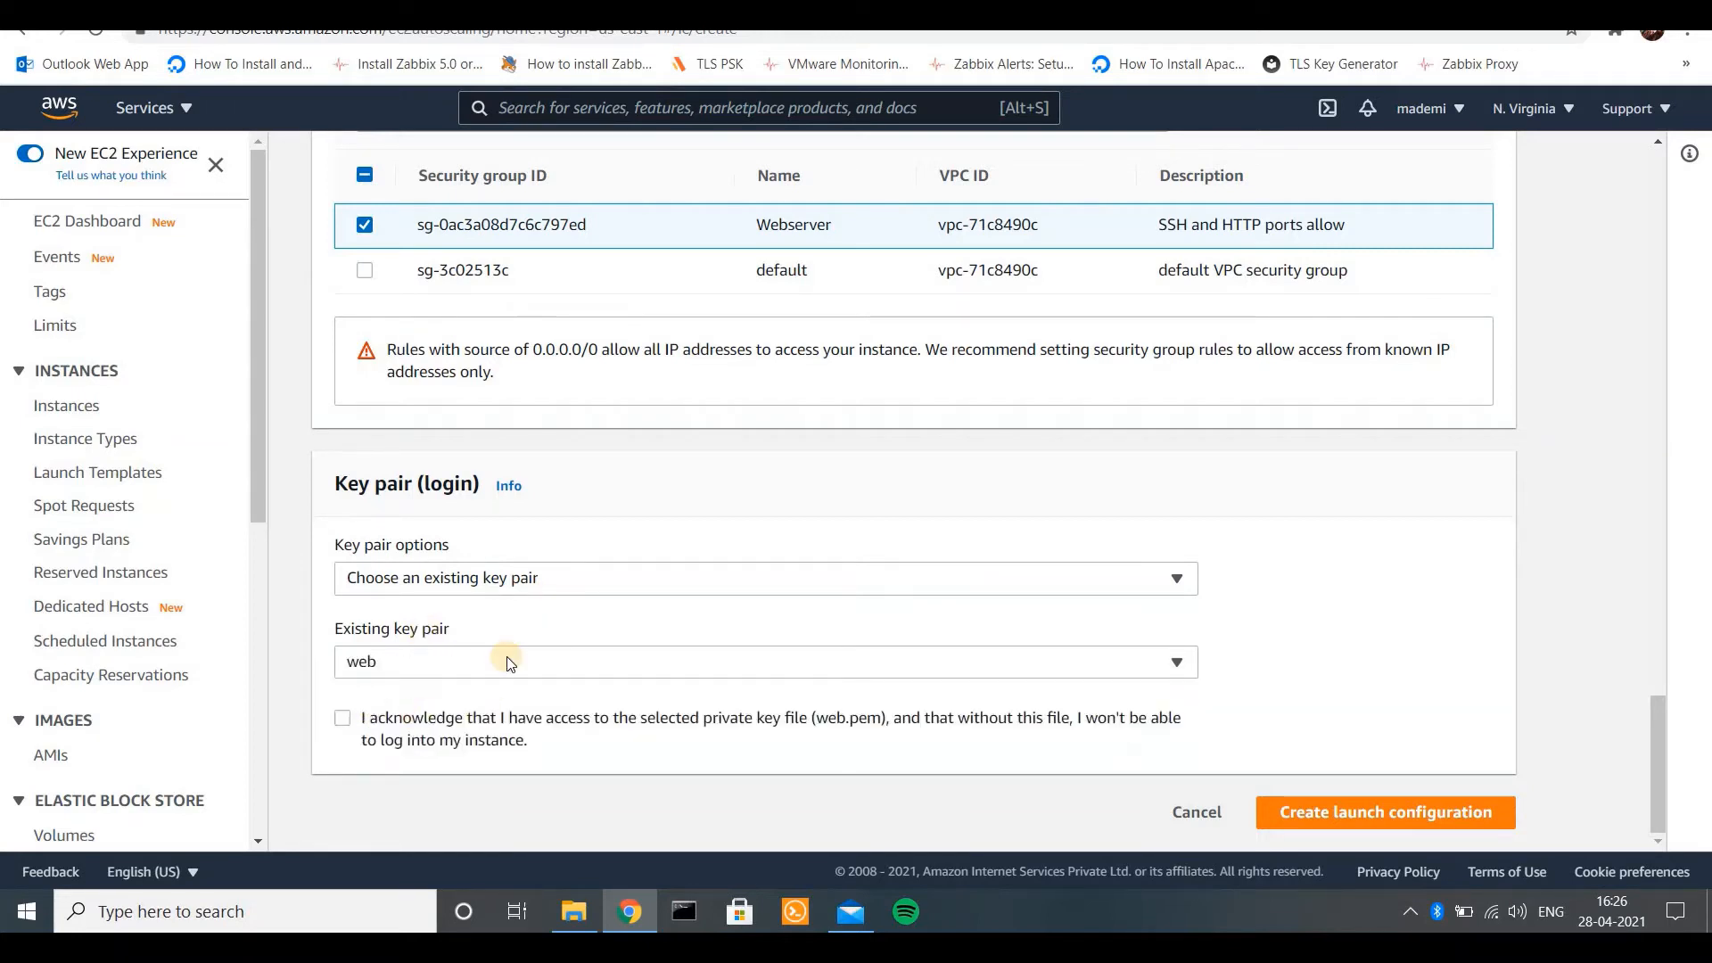
{"action": "left_click", "coordinate": [342, 719]}
{"action": "left_click", "coordinate": [1407, 814]}
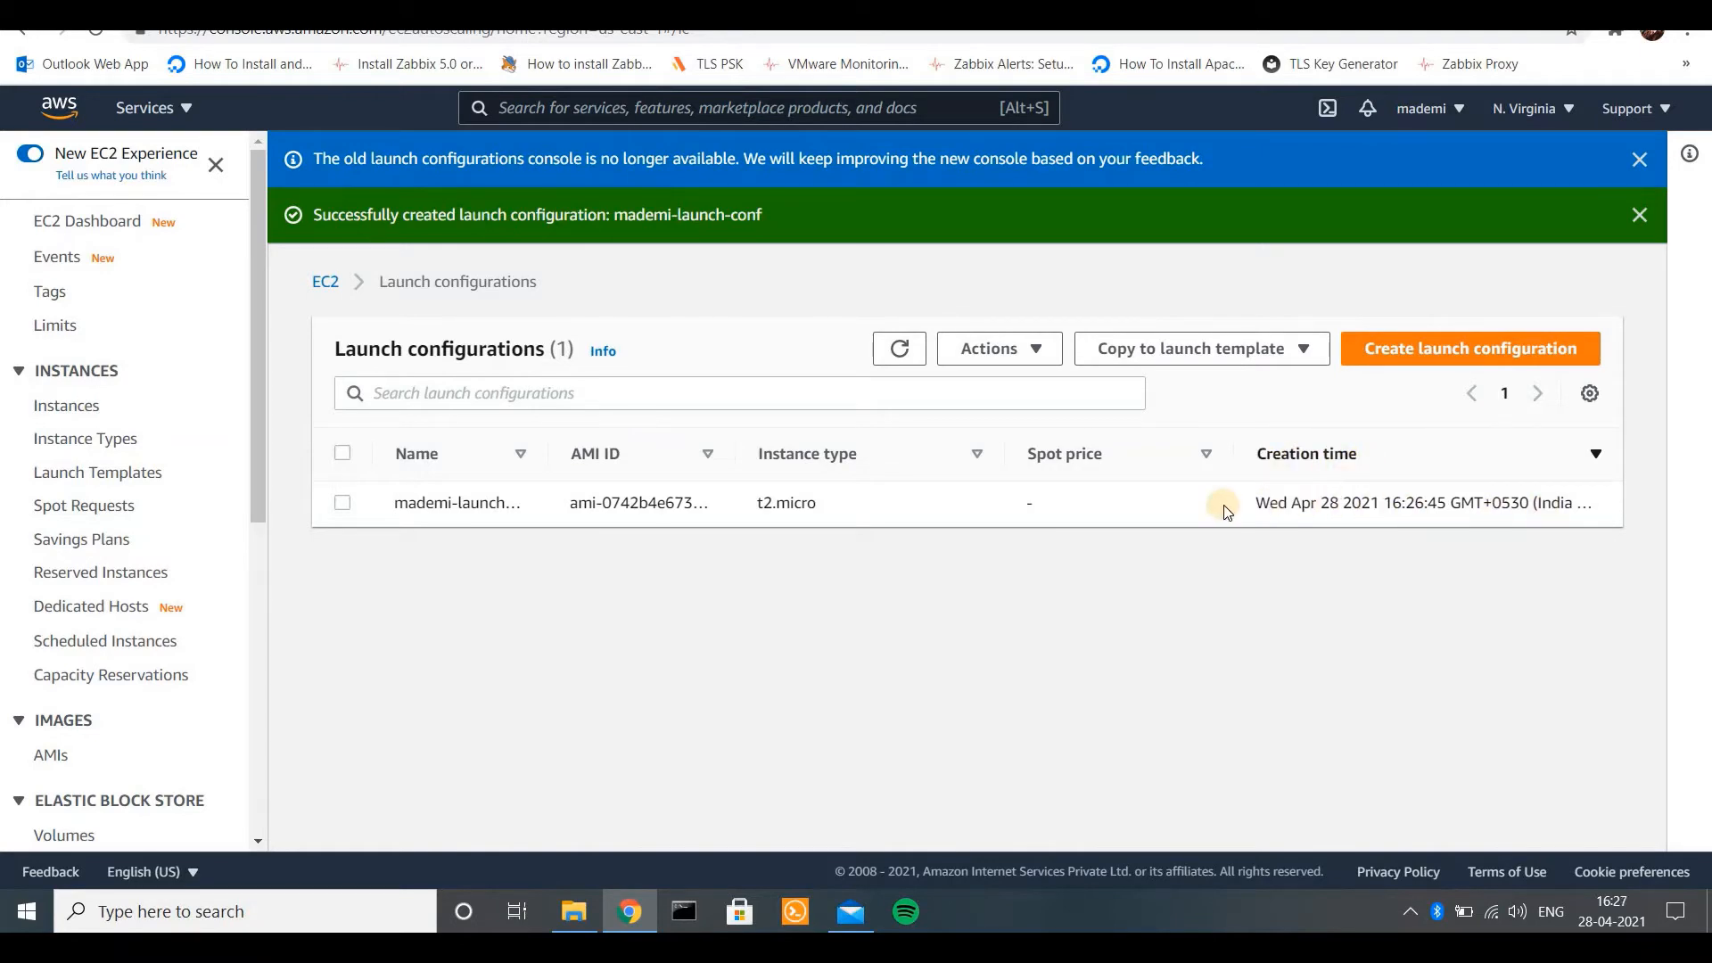
- Open the details of launch configuration mademi-launch-conf and check the actions available for it
{"action": "left_click_drag", "start_coordinate": [1256, 505], "coordinate": [1582, 515]}
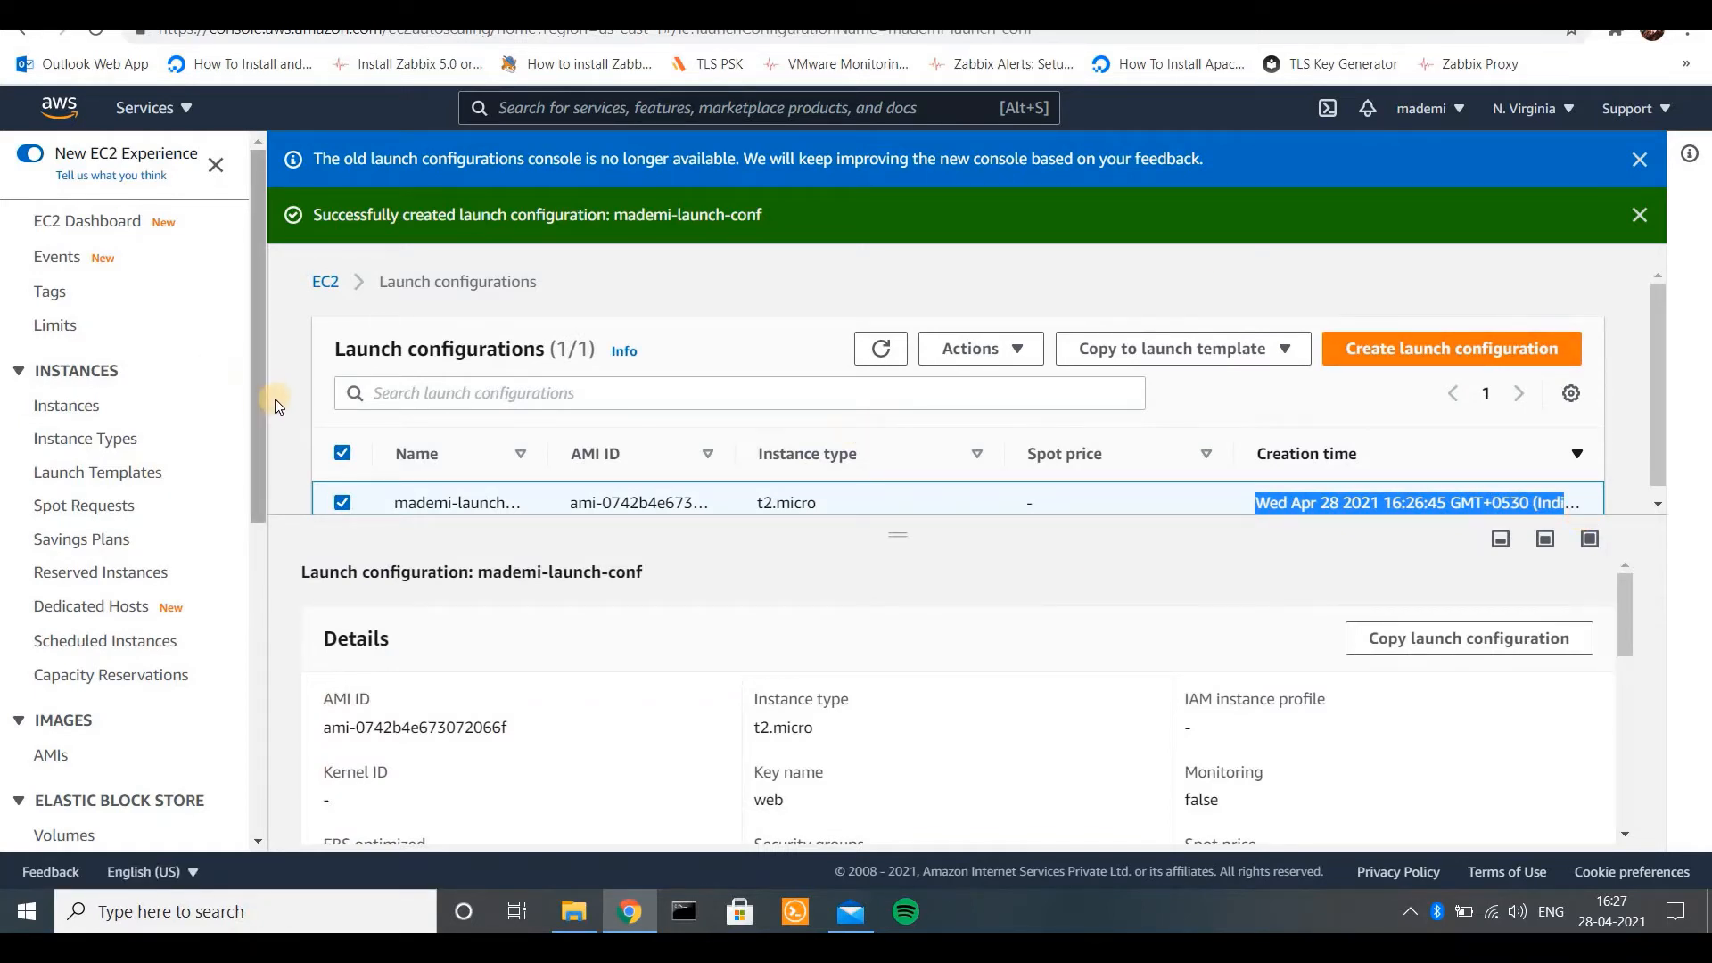
{"action": "scroll", "coordinate": [243, 762], "scroll_direction": "down", "scroll_amount": 1}
{"action": "scroll", "coordinate": [243, 762], "scroll_direction": "down", "scroll_amount": 5}
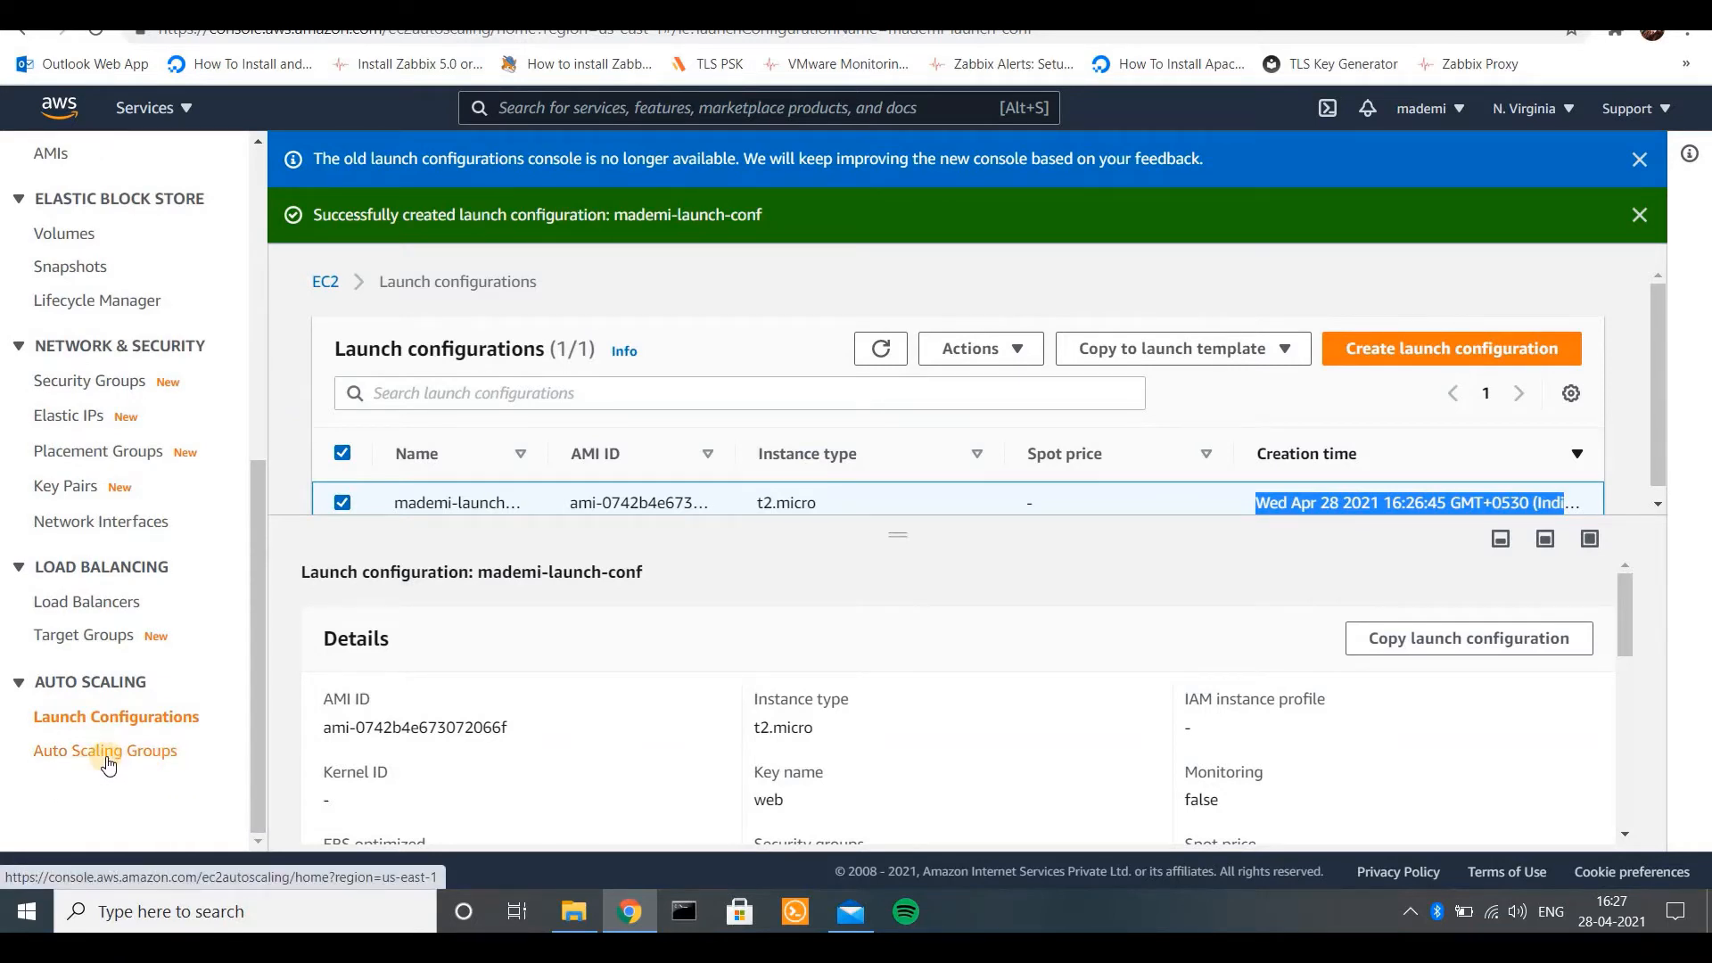
{"action": "left_click", "coordinate": [1017, 351]}
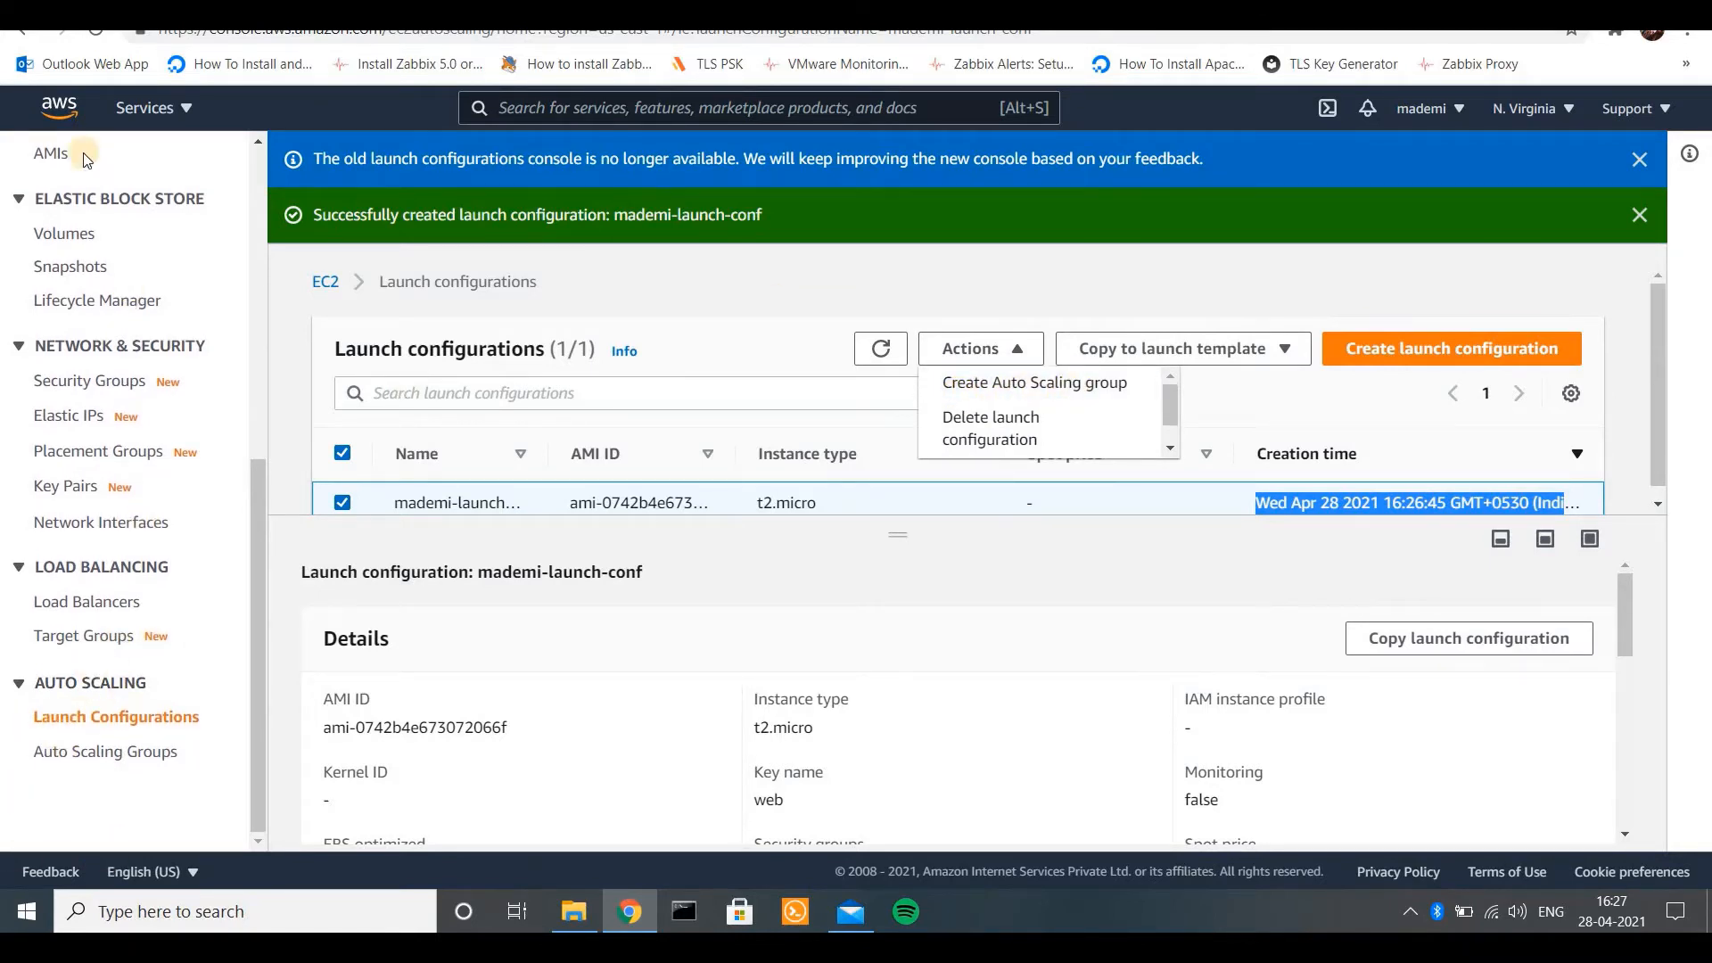
- Go to the Auto Scaling Groups page and review the How it works diagram of group sizes and capacity
{"action": "left_click", "coordinate": [95, 760]}
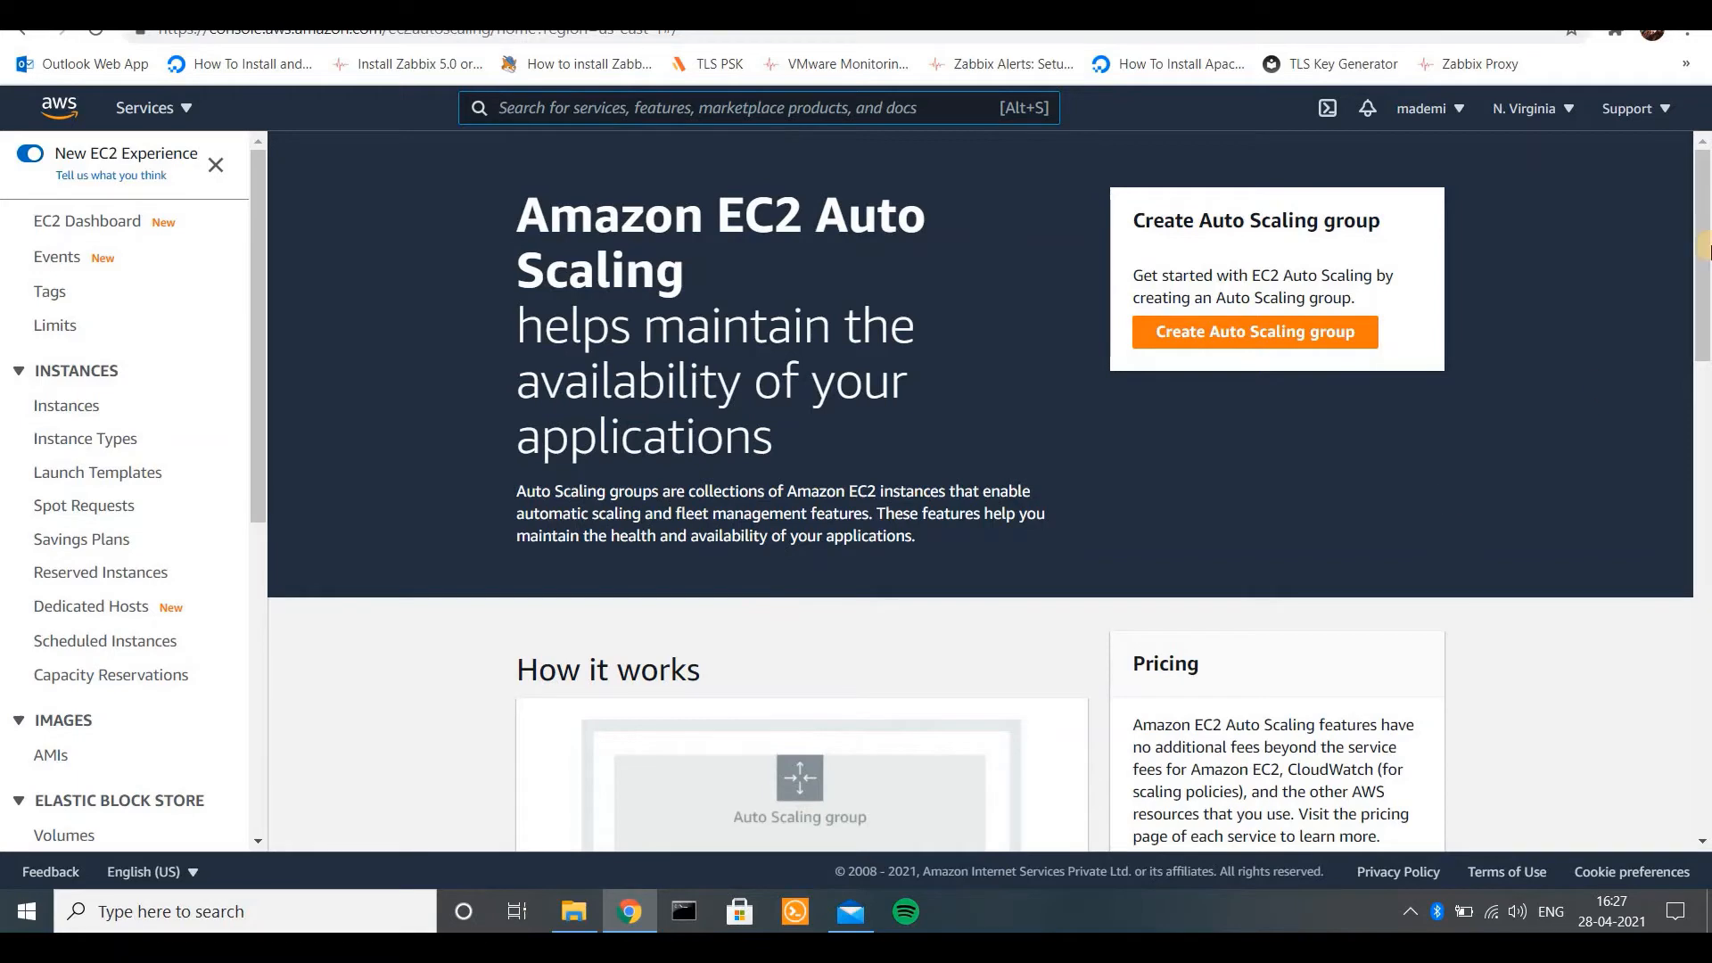
{"action": "left_click_drag", "start_coordinate": [1705, 249], "coordinate": [1705, 408]}
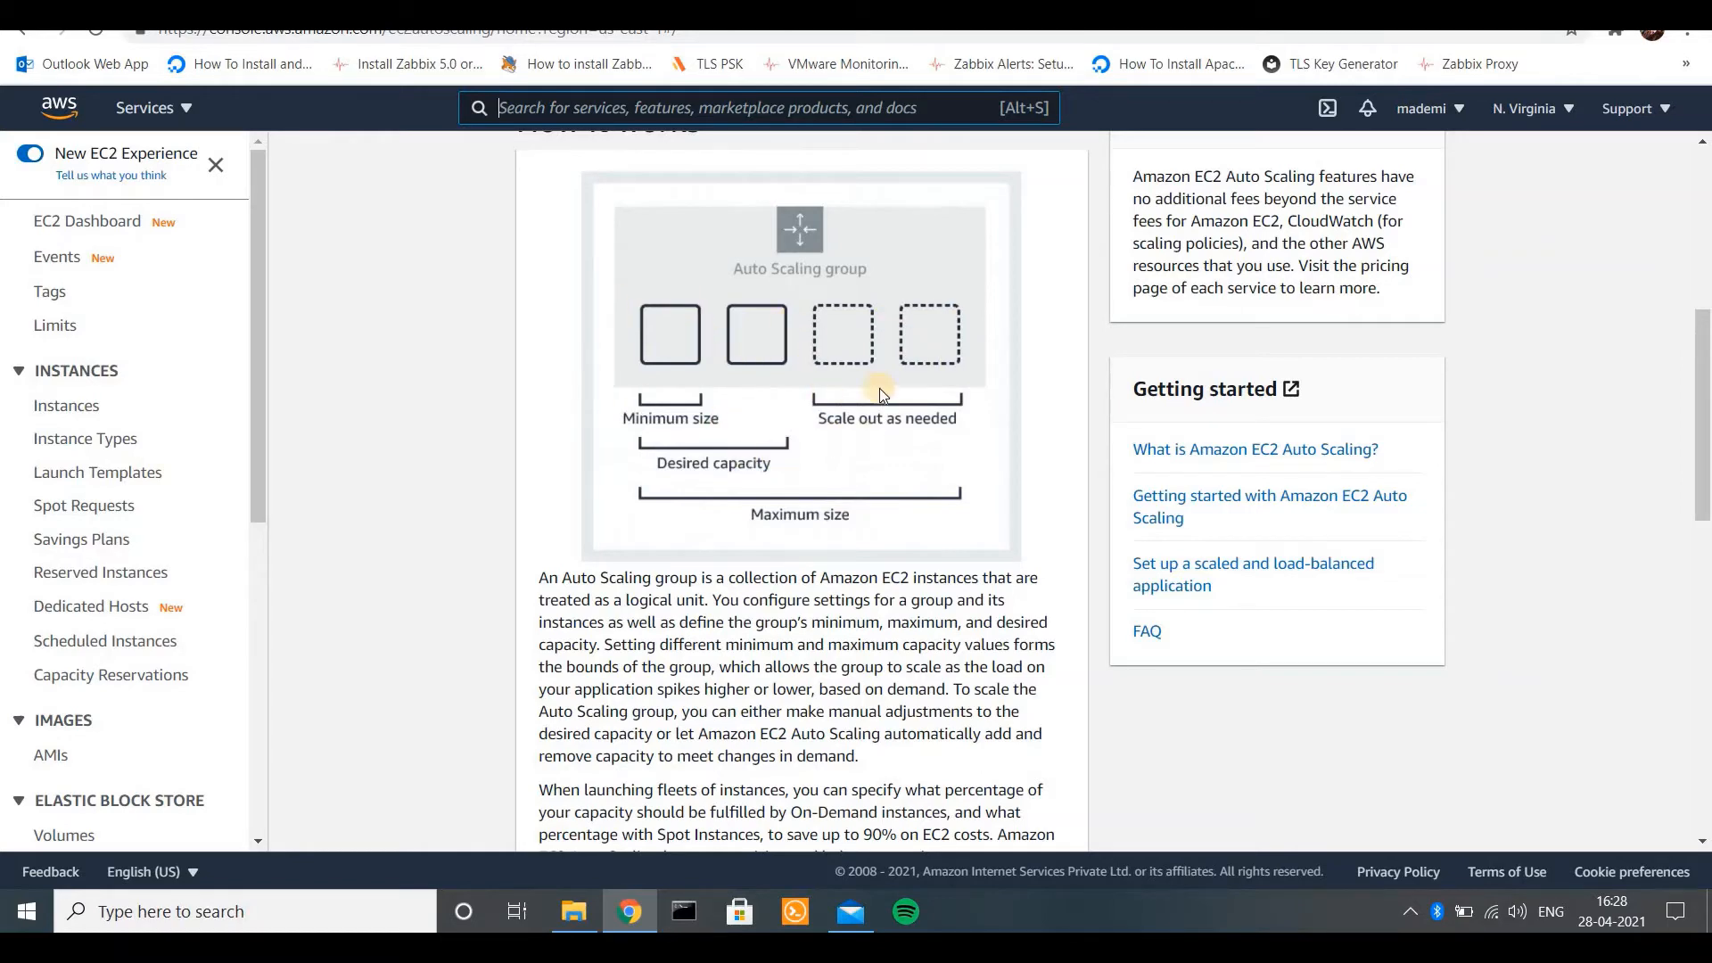
{"action": "left_click_drag", "start_coordinate": [1703, 430], "coordinate": [1703, 272]}
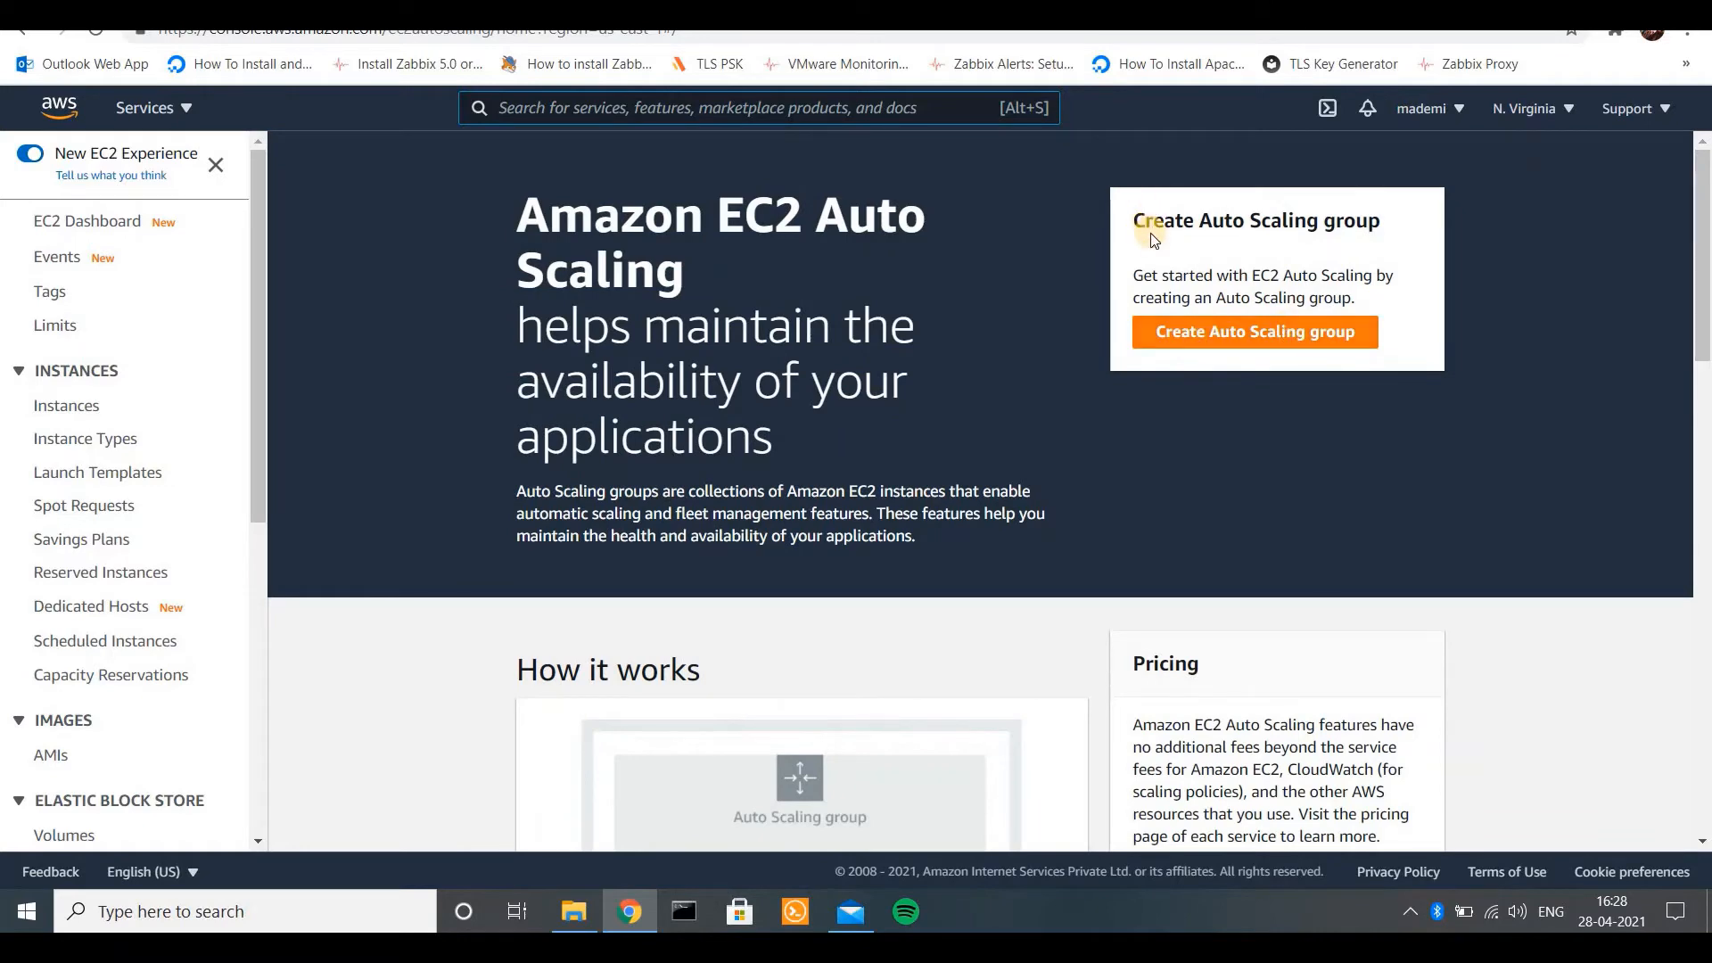
- Start creating an Auto Scaling group and name it mademi-ags1
{"action": "left_click", "coordinate": [1264, 329]}
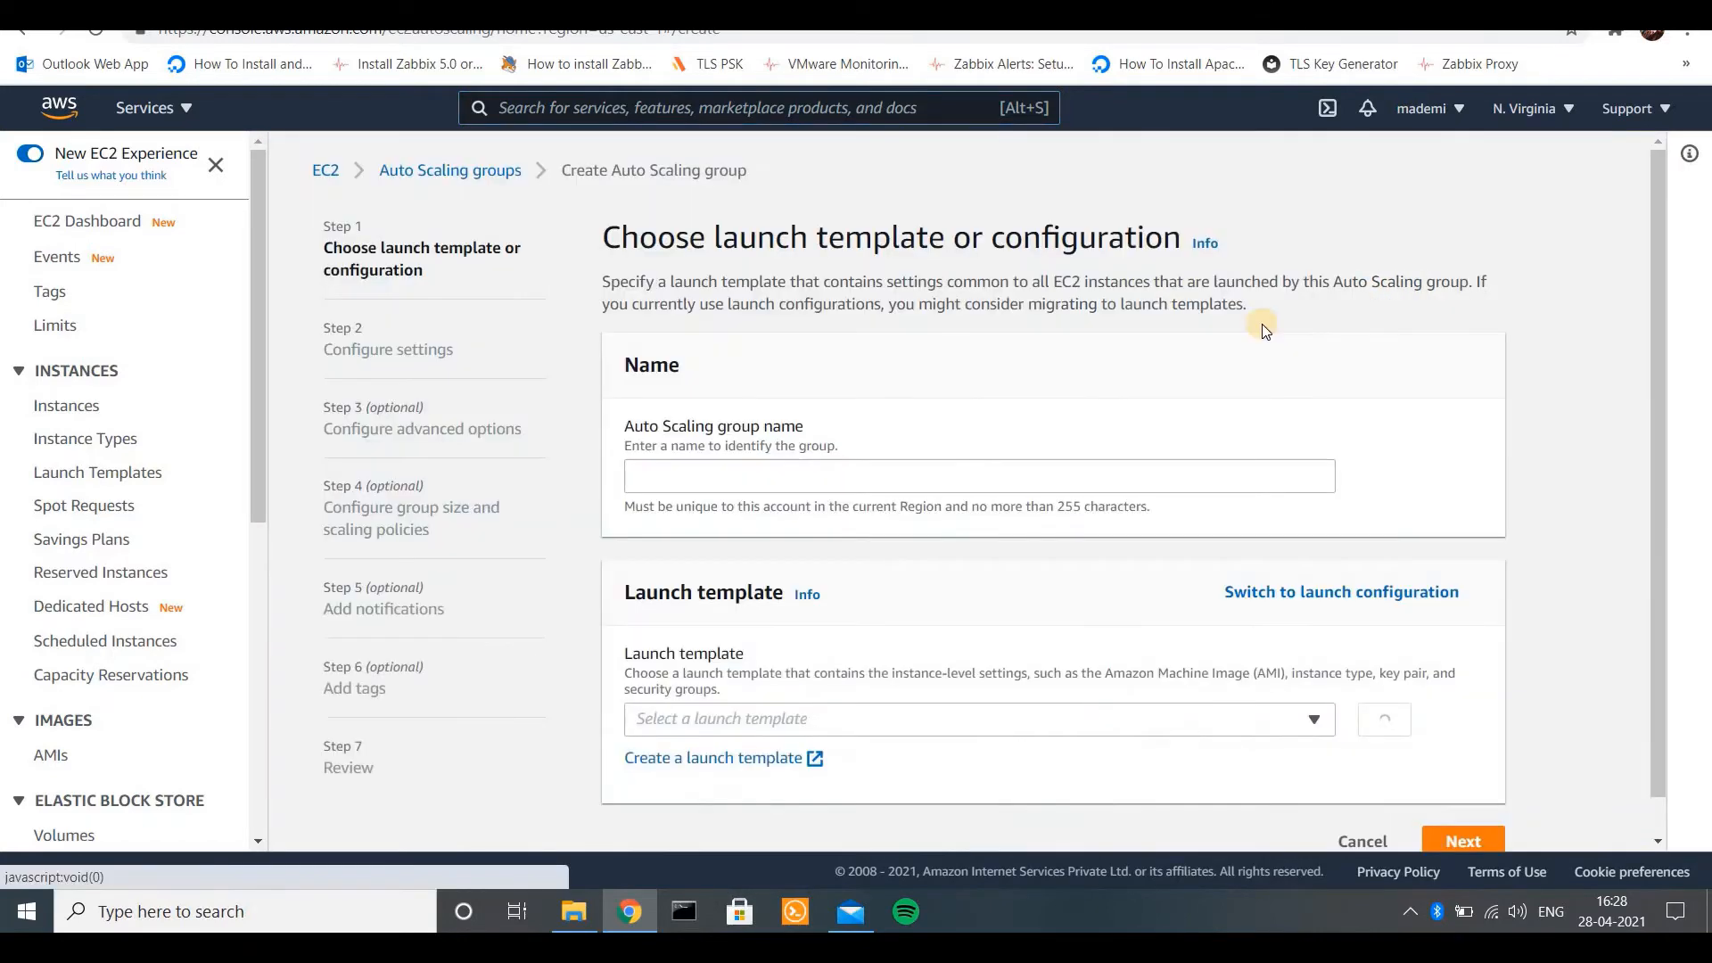
{"action": "left_click", "coordinate": [761, 473]}
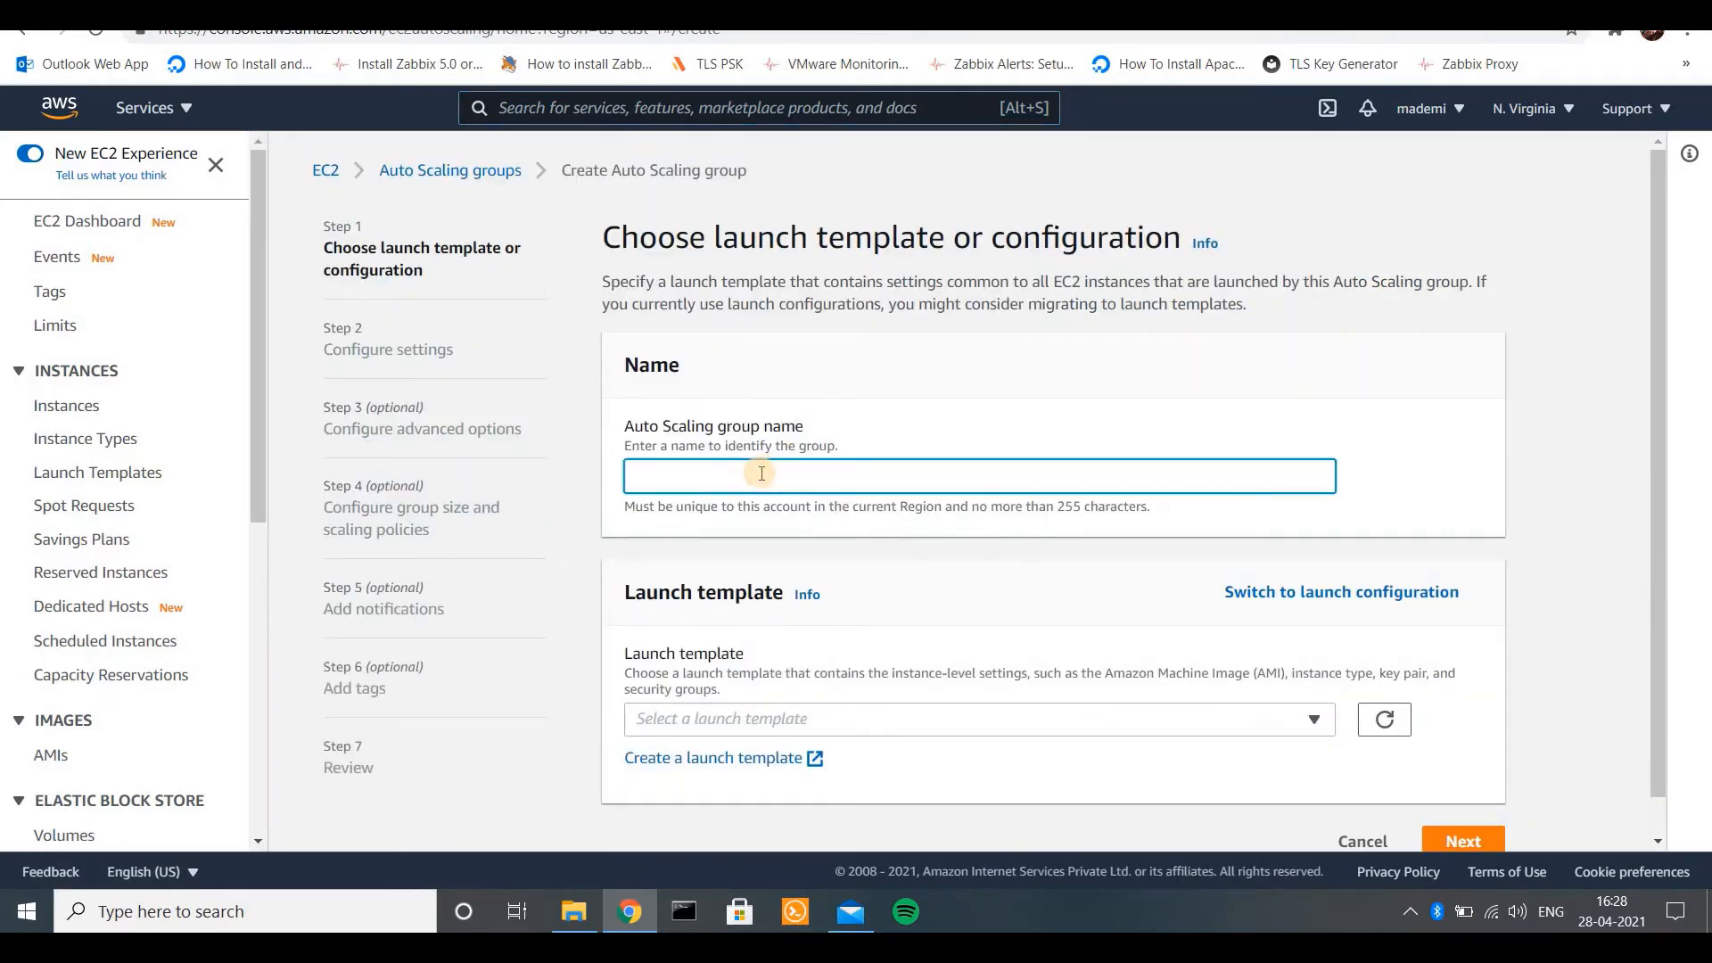
{"action": "type", "text": "mademi-ags1"}
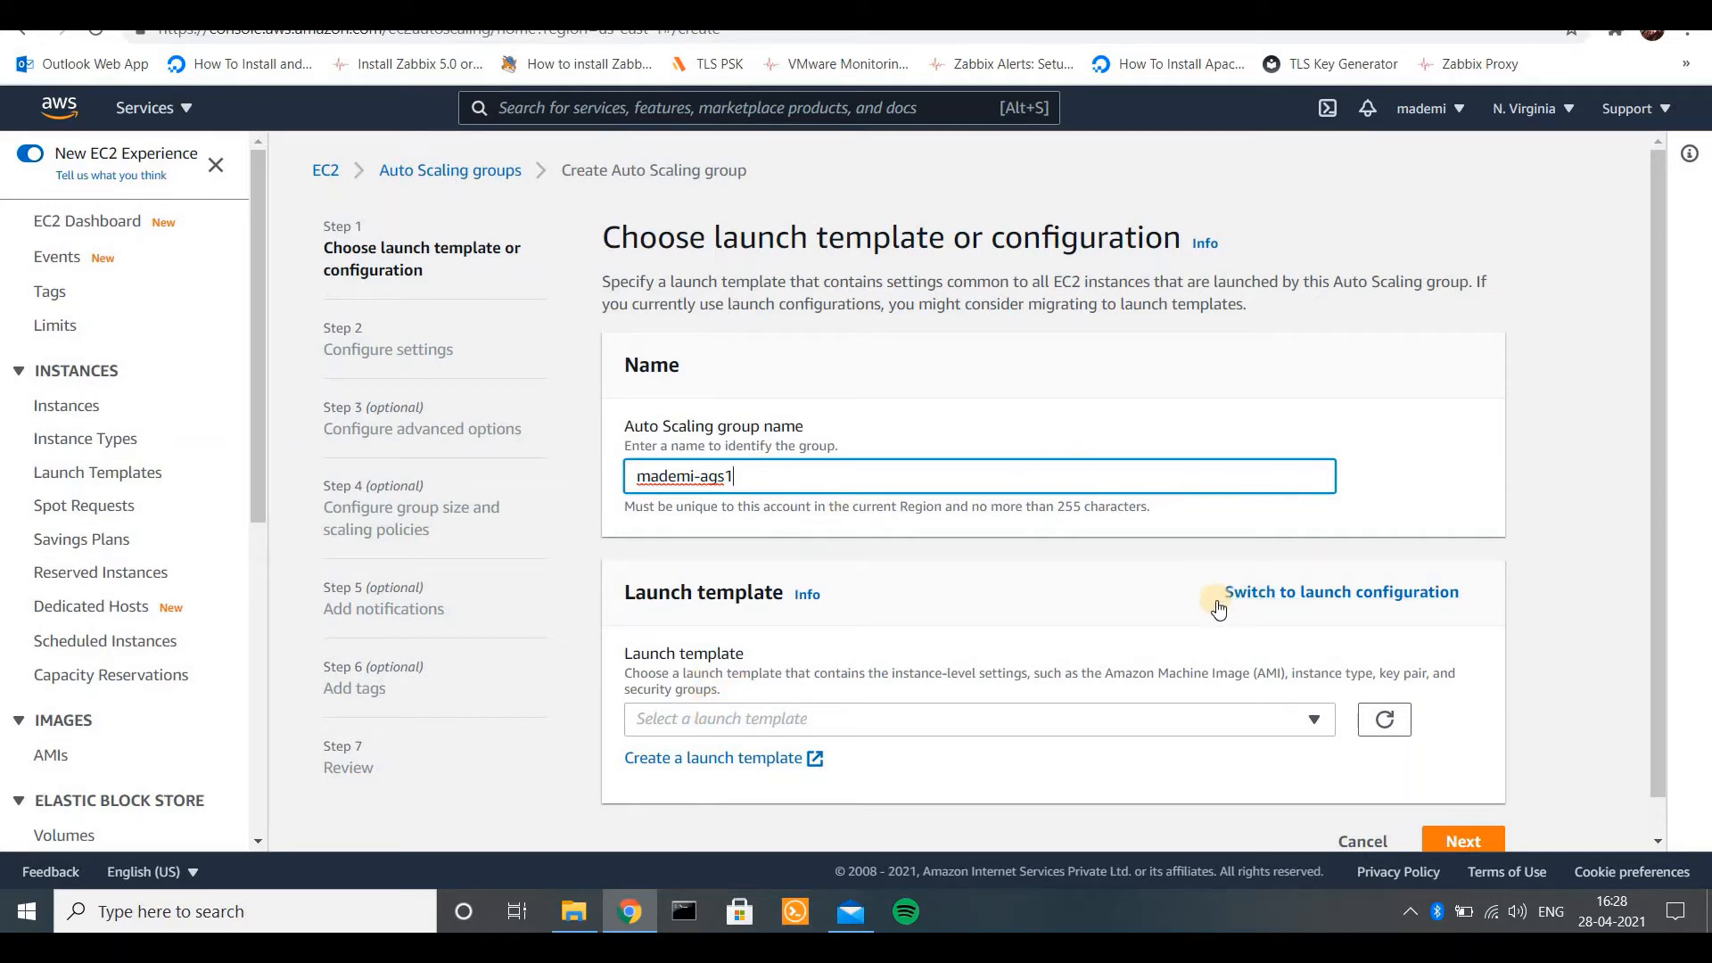
- Switch the group from launch template to launch configuration, choose mademi-launch-conf and continue to the network settings
{"action": "left_click", "coordinate": [1350, 596]}
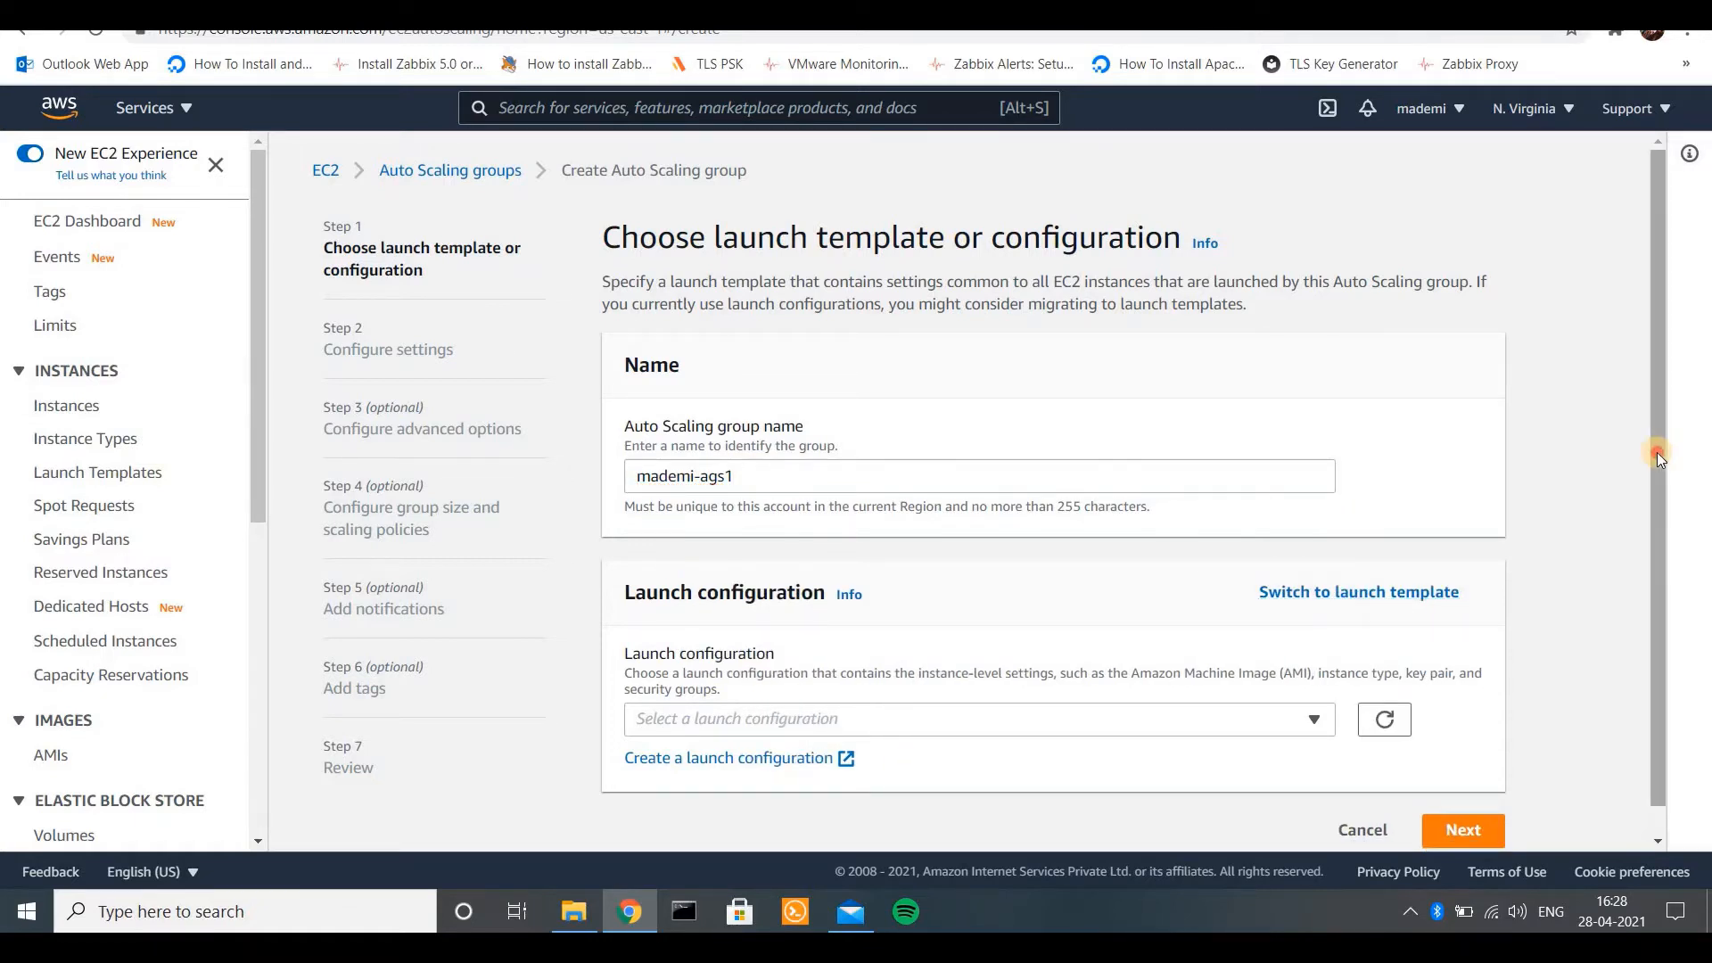
{"action": "left_click_drag", "start_coordinate": [1657, 452], "coordinate": [1665, 596]}
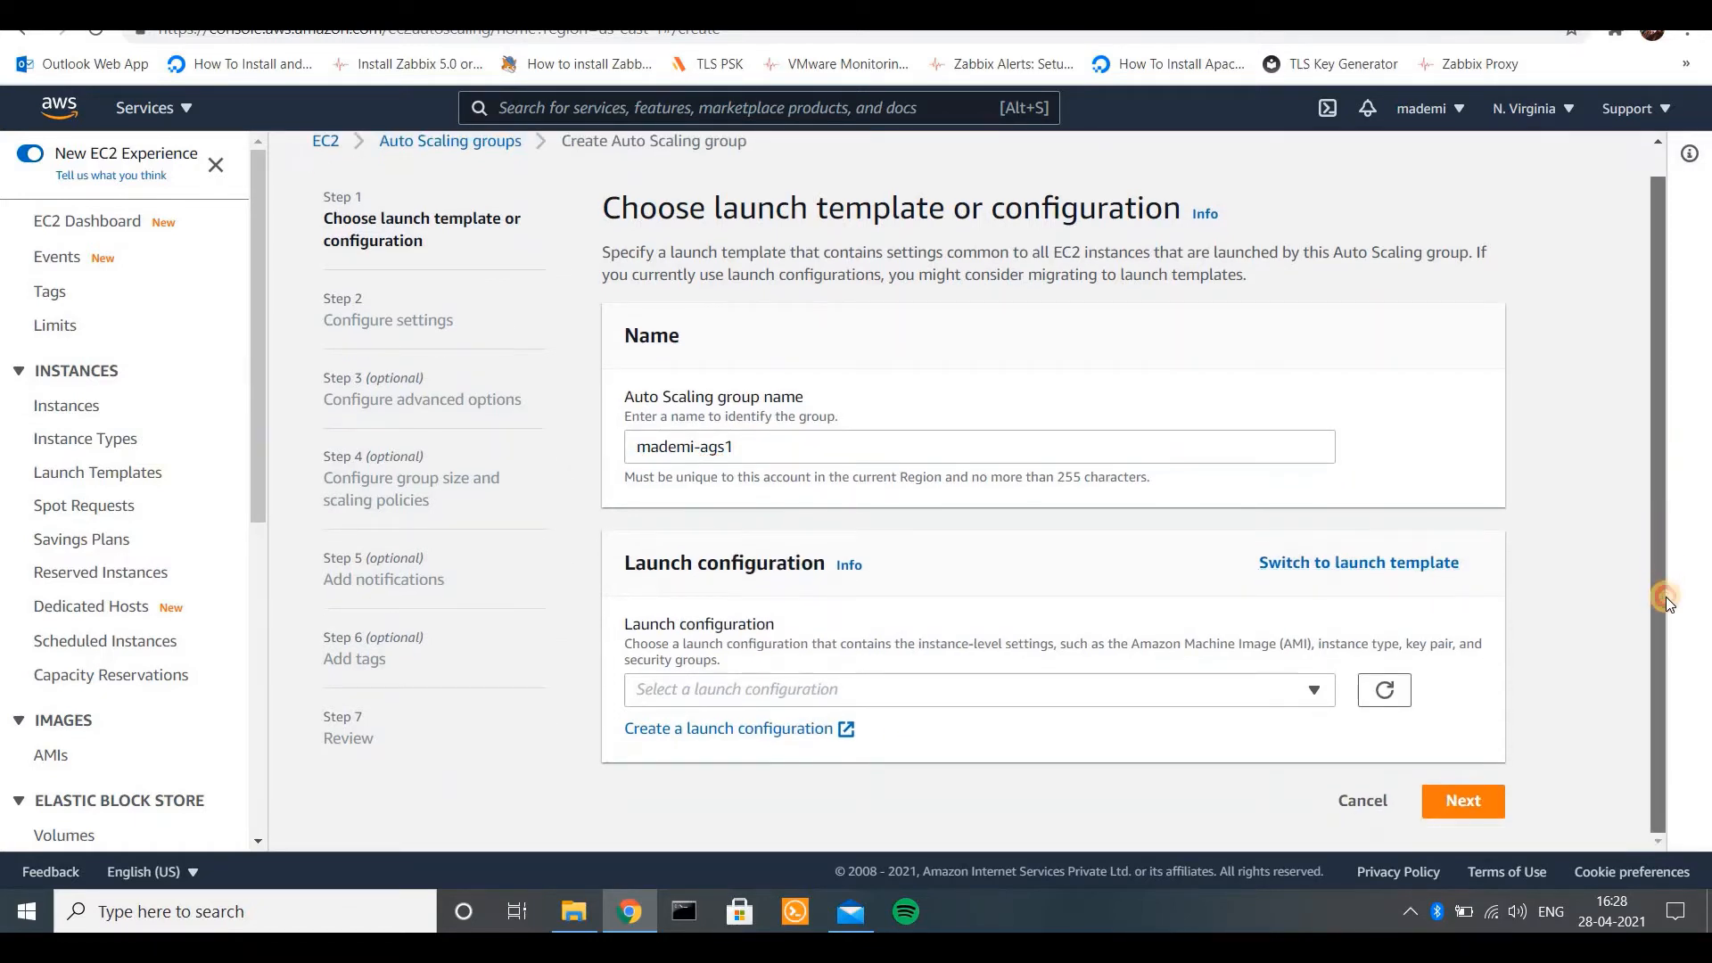
{"action": "left_click", "coordinate": [1318, 690]}
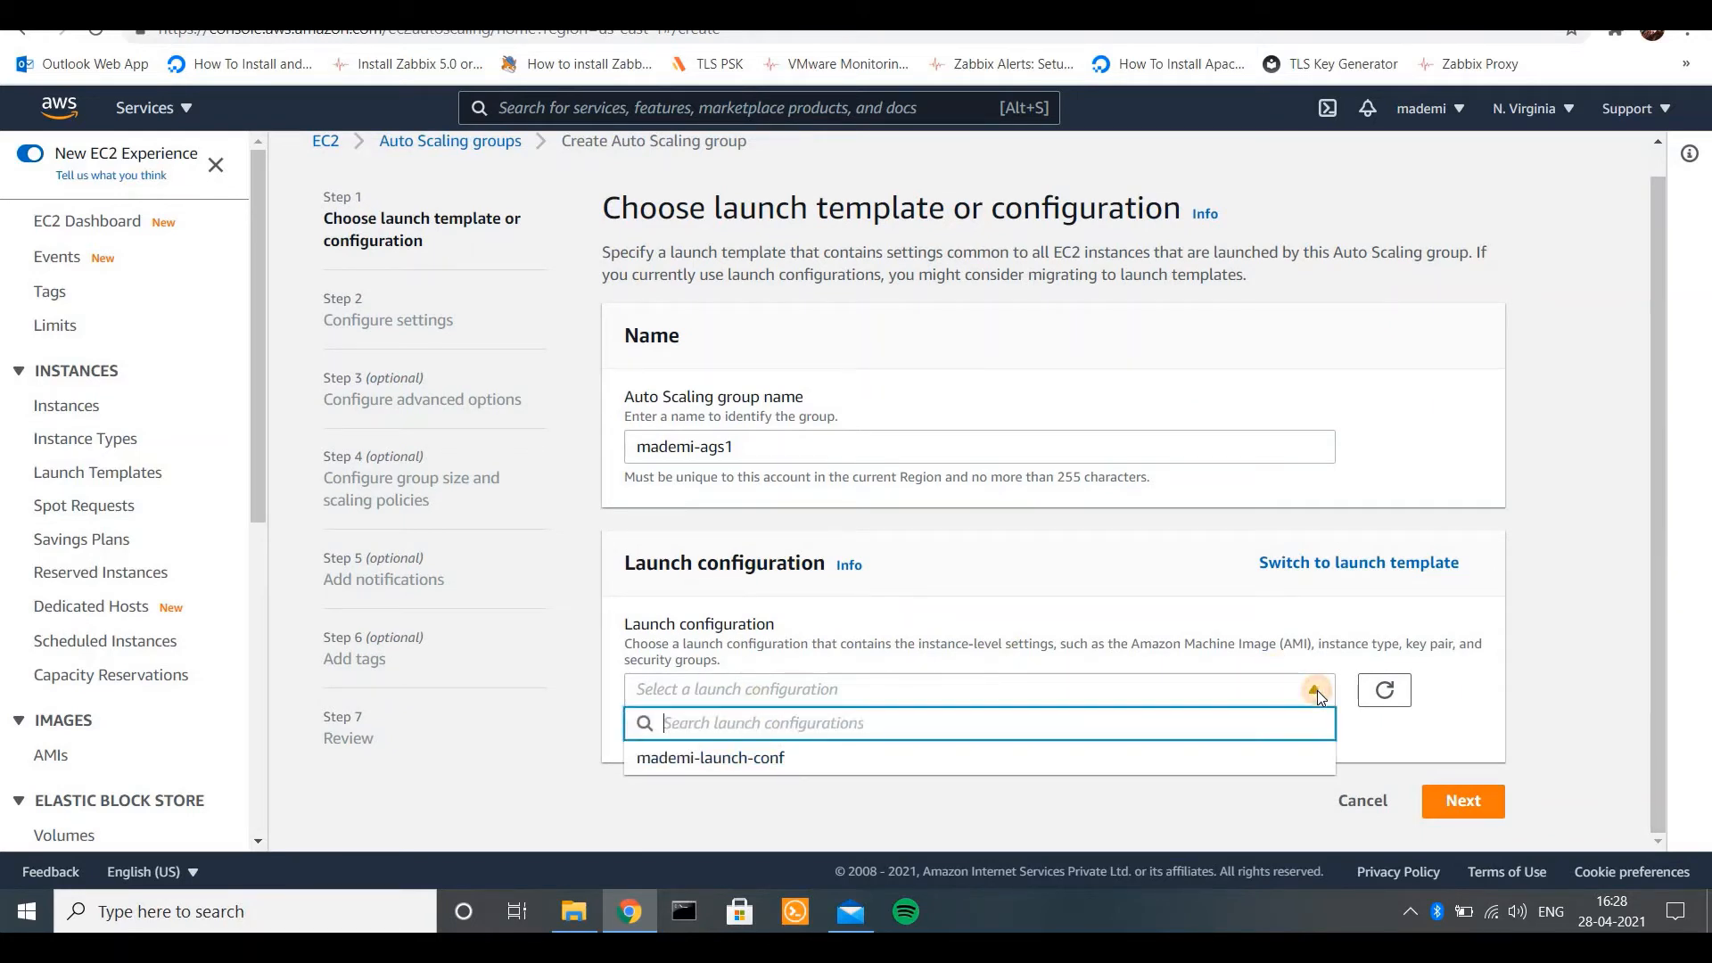
{"action": "left_click", "coordinate": [758, 759]}
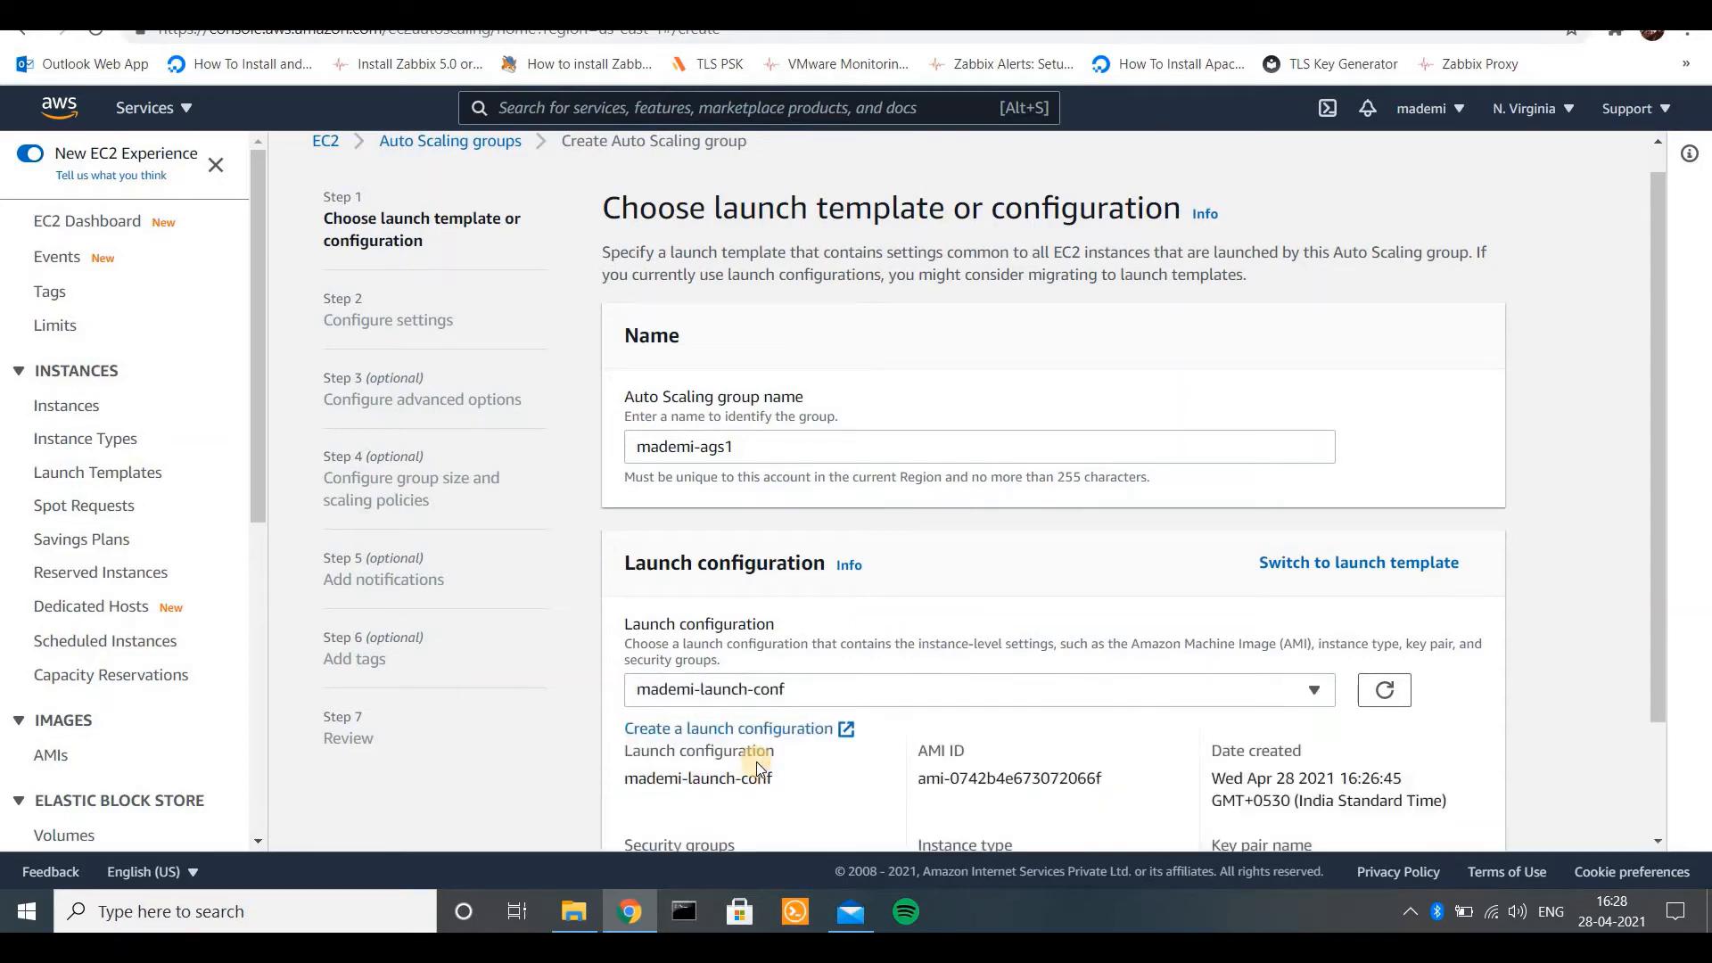
{"action": "scroll", "coordinate": [1655, 550], "scroll_direction": "down", "scroll_amount": 2}
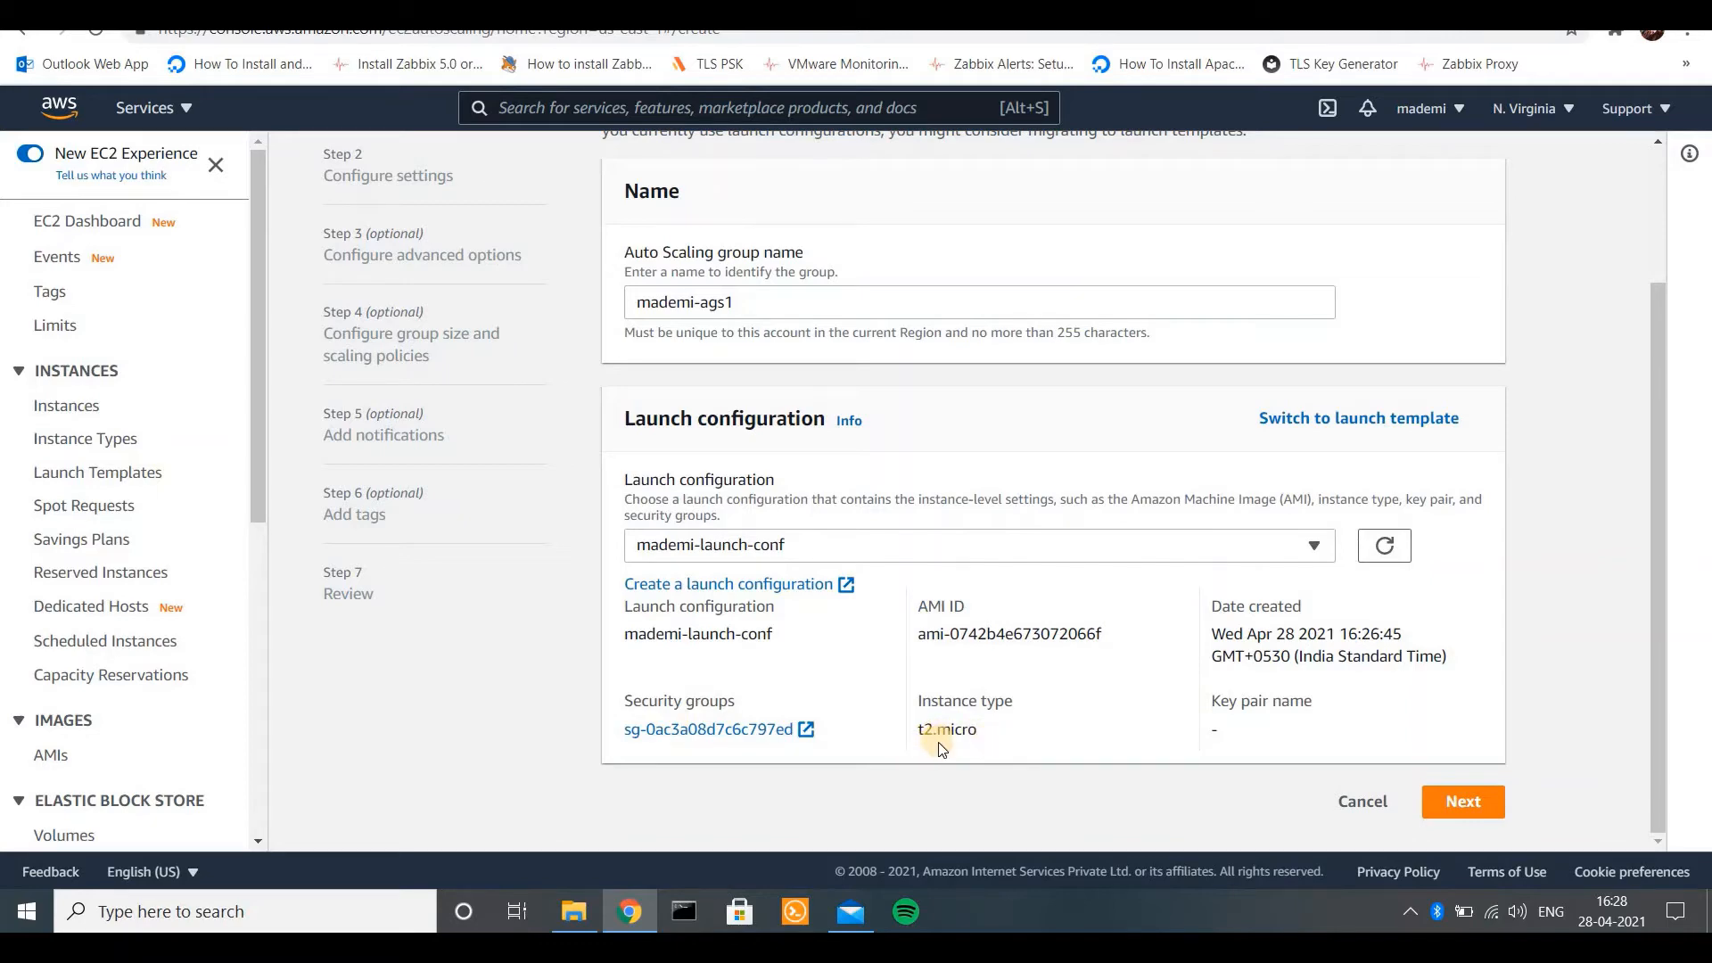
{"action": "left_click", "coordinate": [1460, 806]}
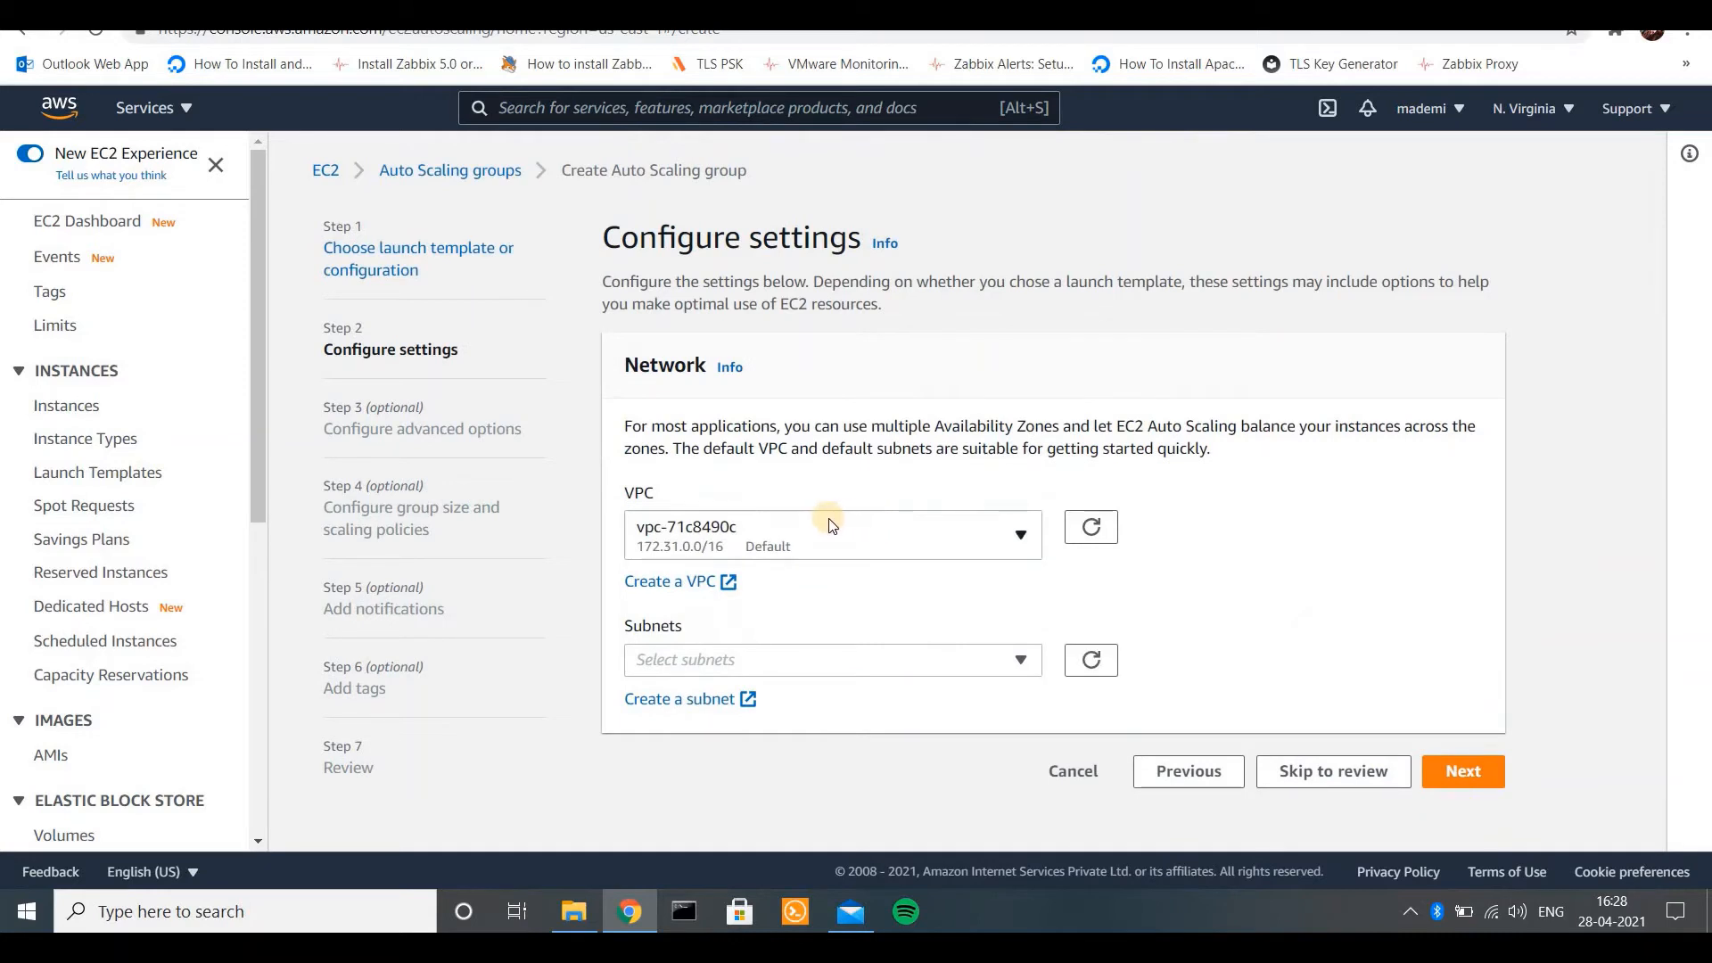
- Use the default VPC vpc-71c8490c with all six default subnets, us-east-1a through us-east-1f, and continue to the advanced options
{"action": "left_click", "coordinate": [794, 547]}
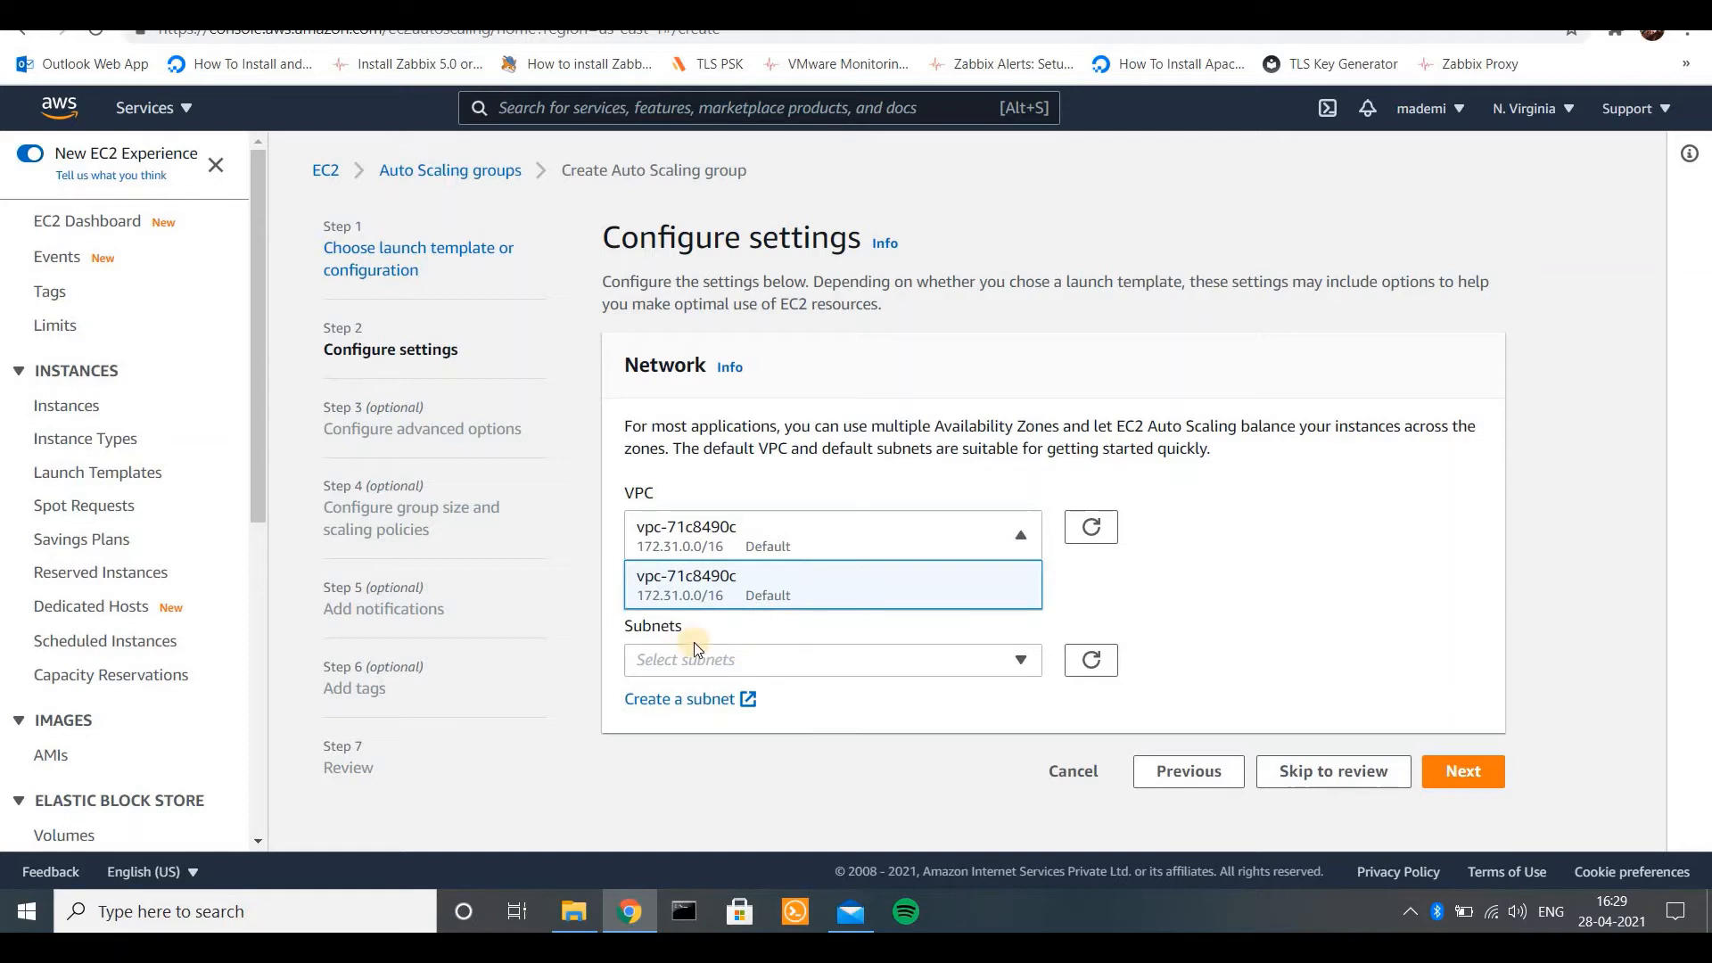
{"action": "left_click", "coordinate": [756, 592]}
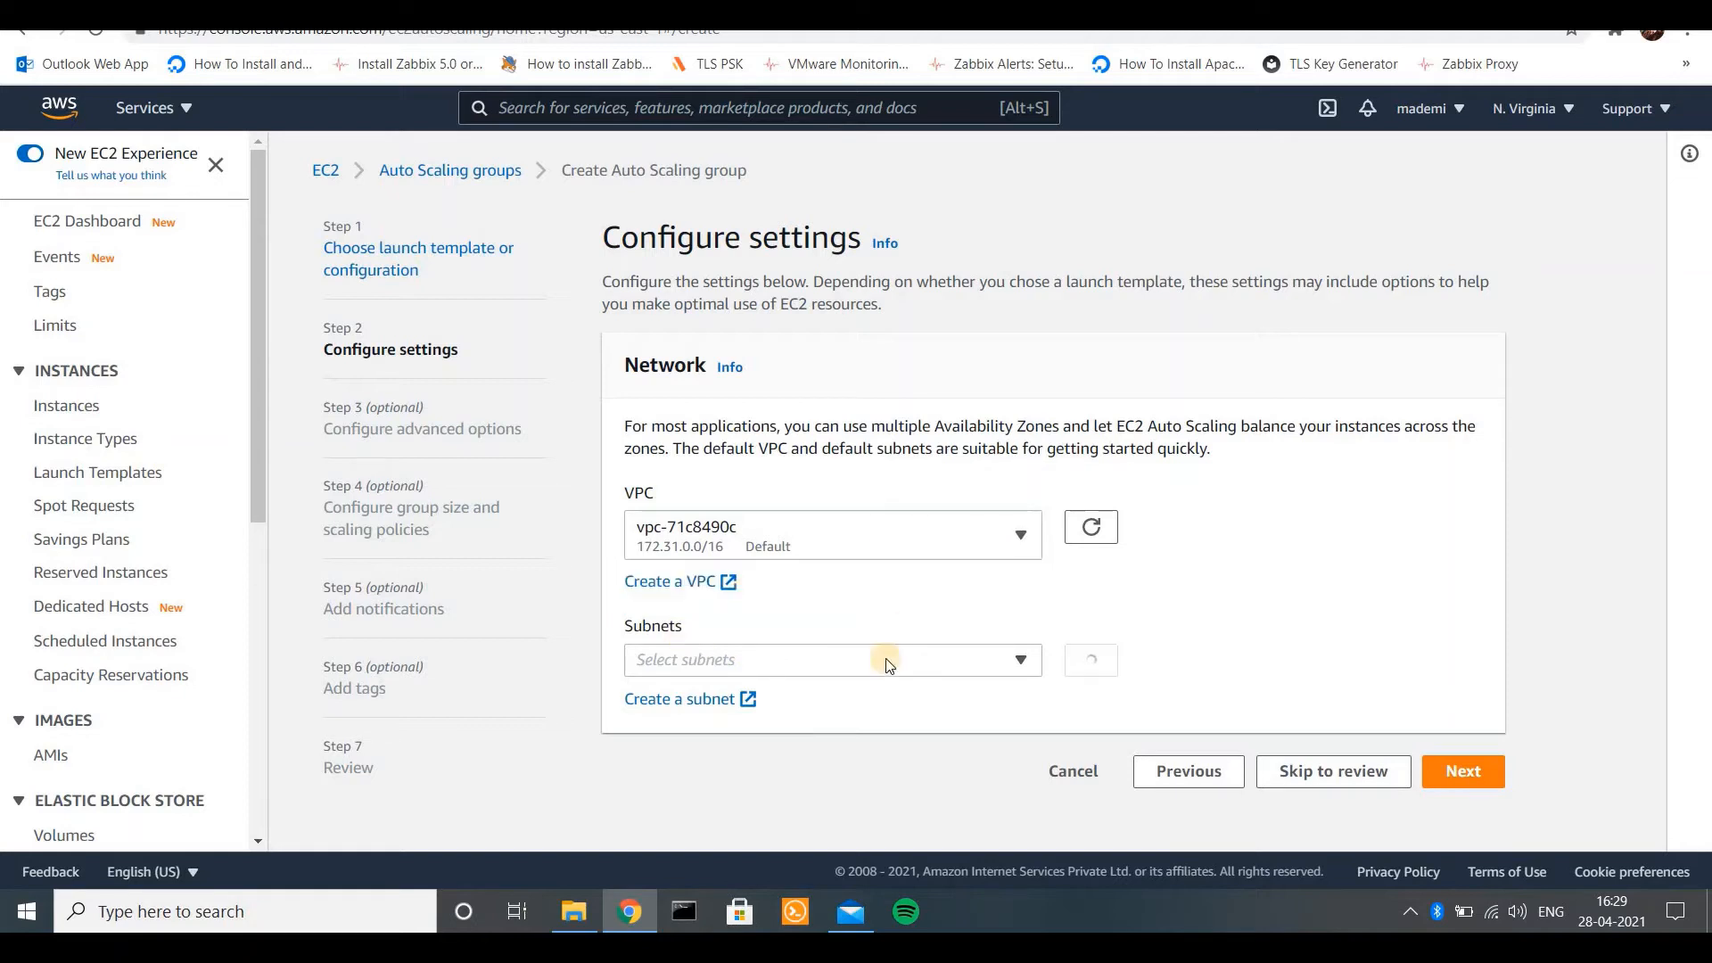
{"action": "left_click", "coordinate": [727, 667]}
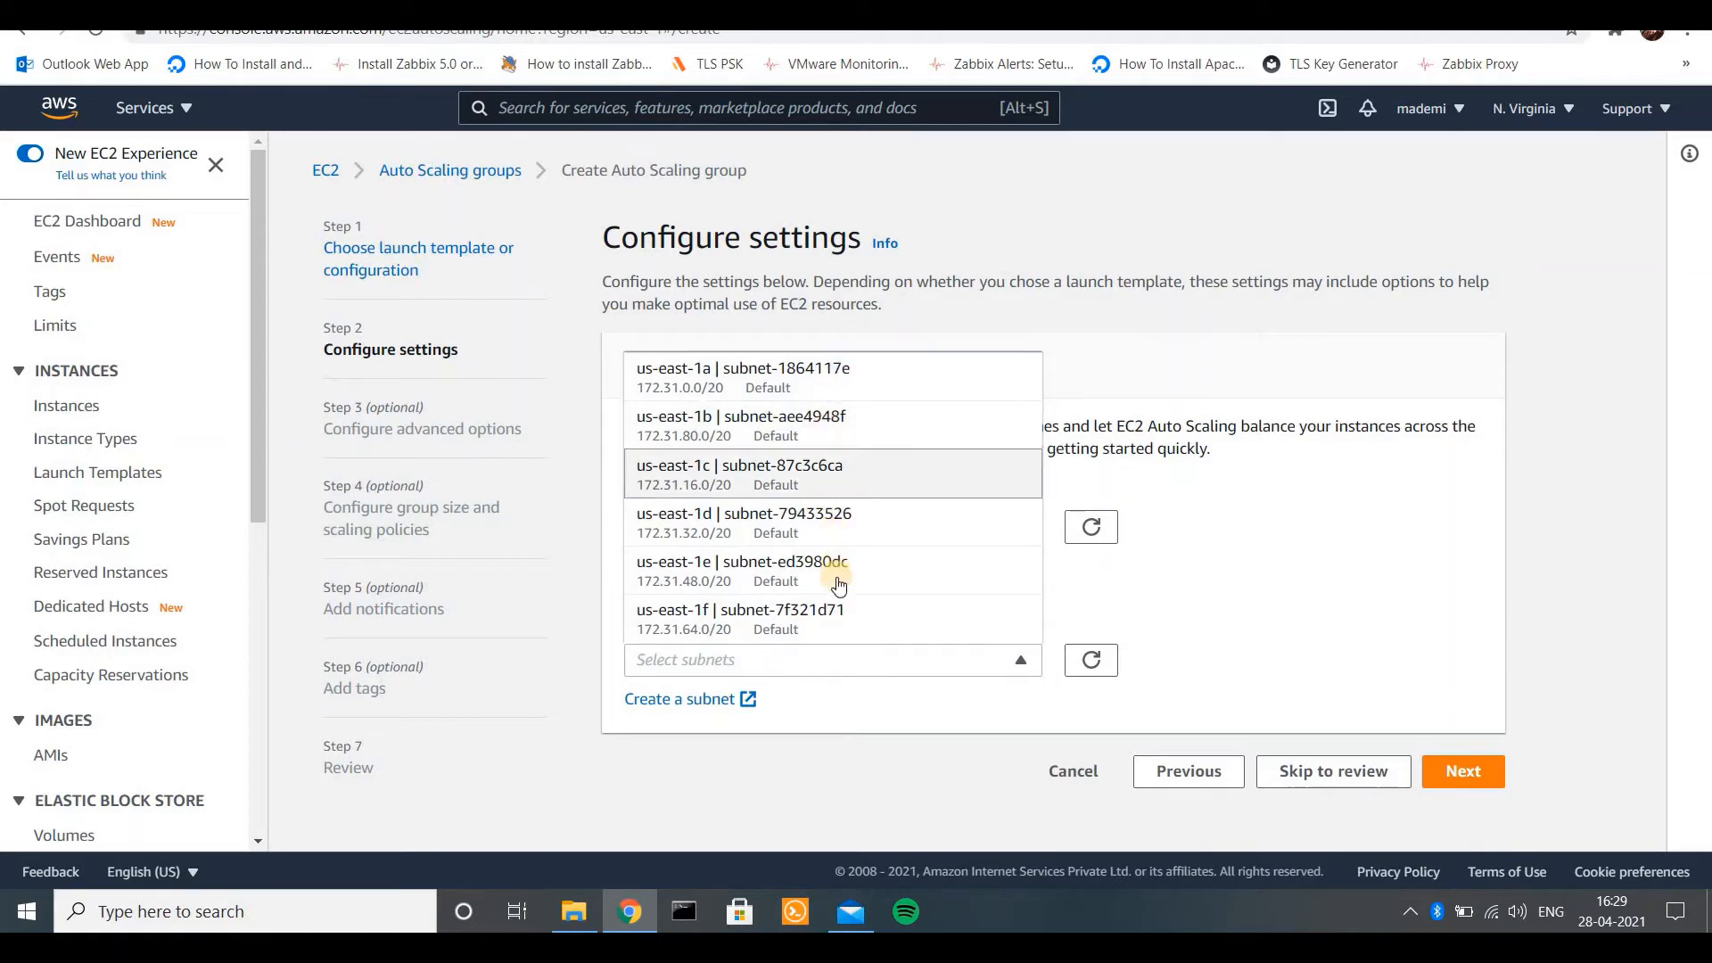
{"action": "left_click", "coordinate": [863, 386]}
{"action": "left_click", "coordinate": [843, 419]}
{"action": "left_click", "coordinate": [828, 469]}
{"action": "left_click", "coordinate": [830, 522]}
{"action": "left_click", "coordinate": [823, 563]}
{"action": "left_click", "coordinate": [836, 613]}
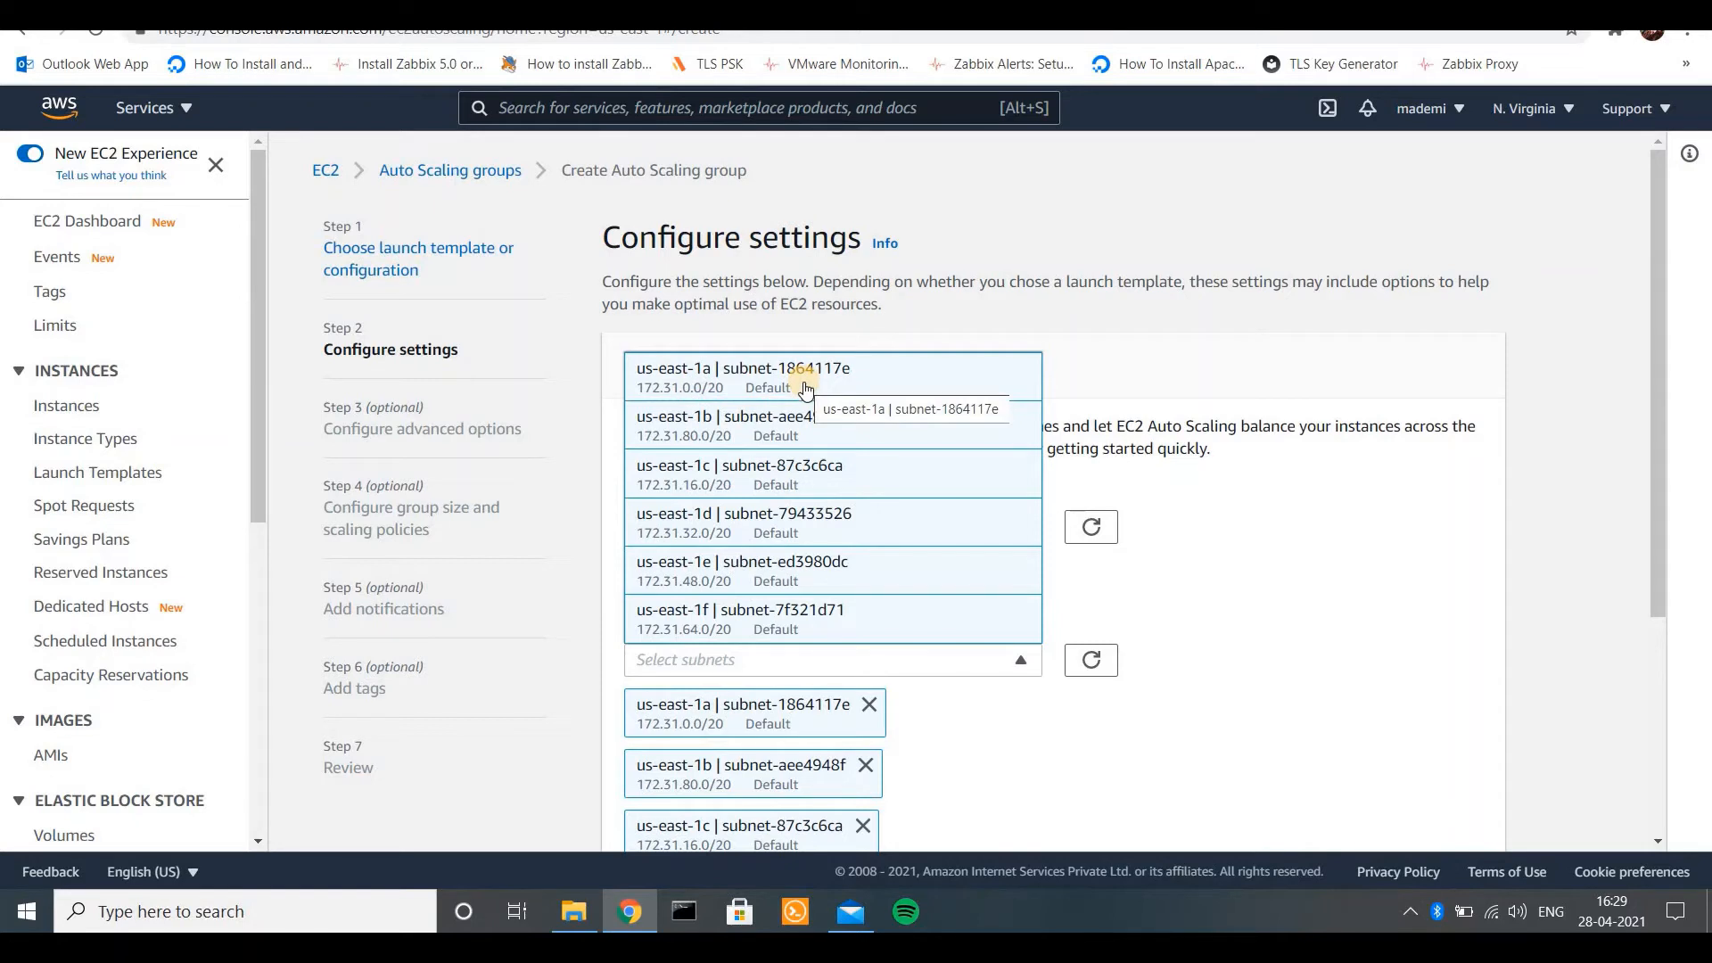
{"action": "left_click", "coordinate": [1313, 719]}
{"action": "left_click_drag", "start_coordinate": [1655, 526], "coordinate": [1666, 789]}
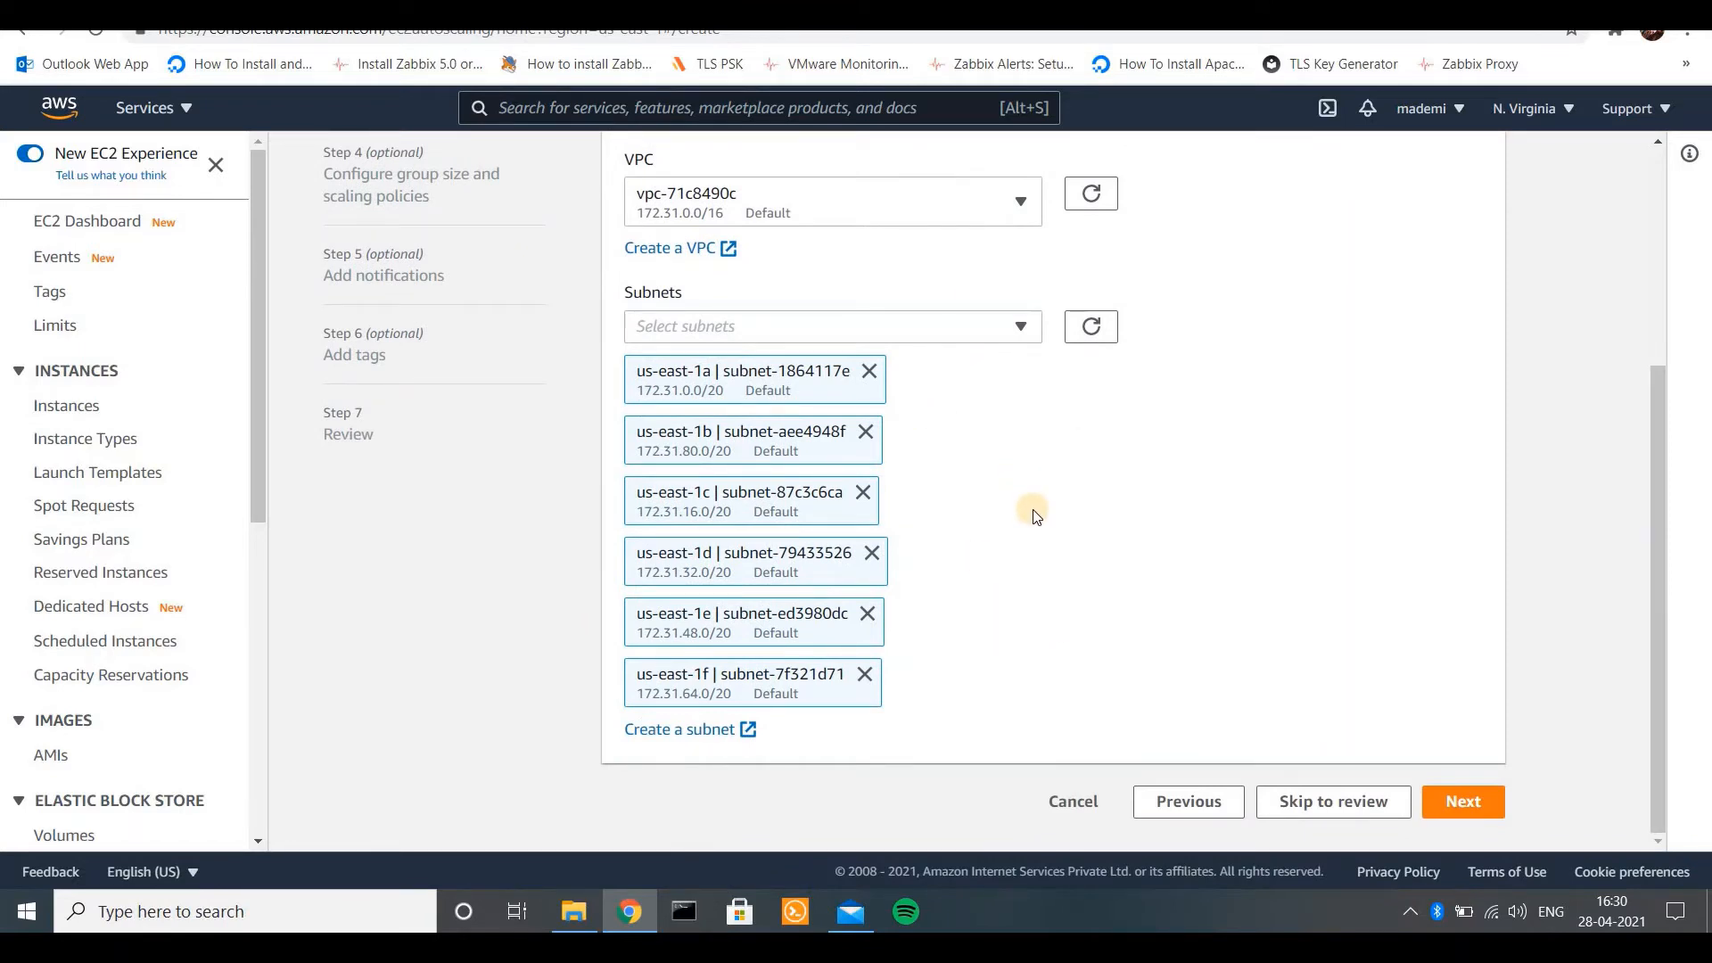
{"action": "left_click", "coordinate": [1471, 805]}
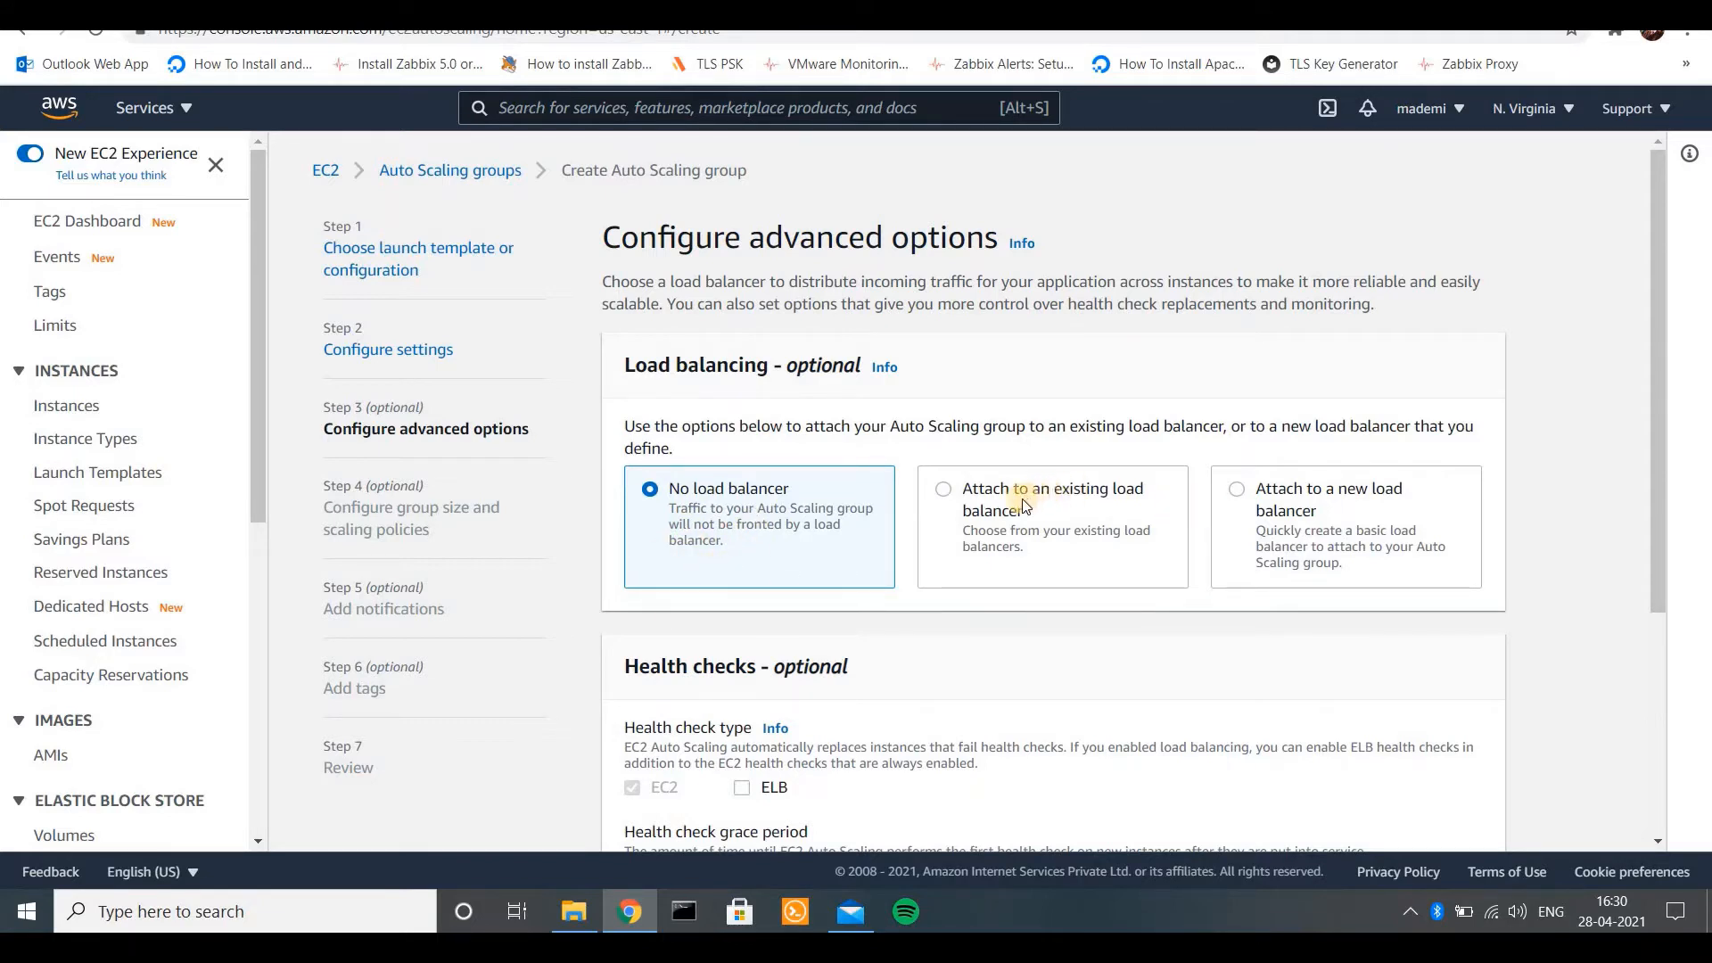
- Attach the group to an existing load balancer through target group mademi-TG | HTTP
{"action": "left_click", "coordinate": [976, 497]}
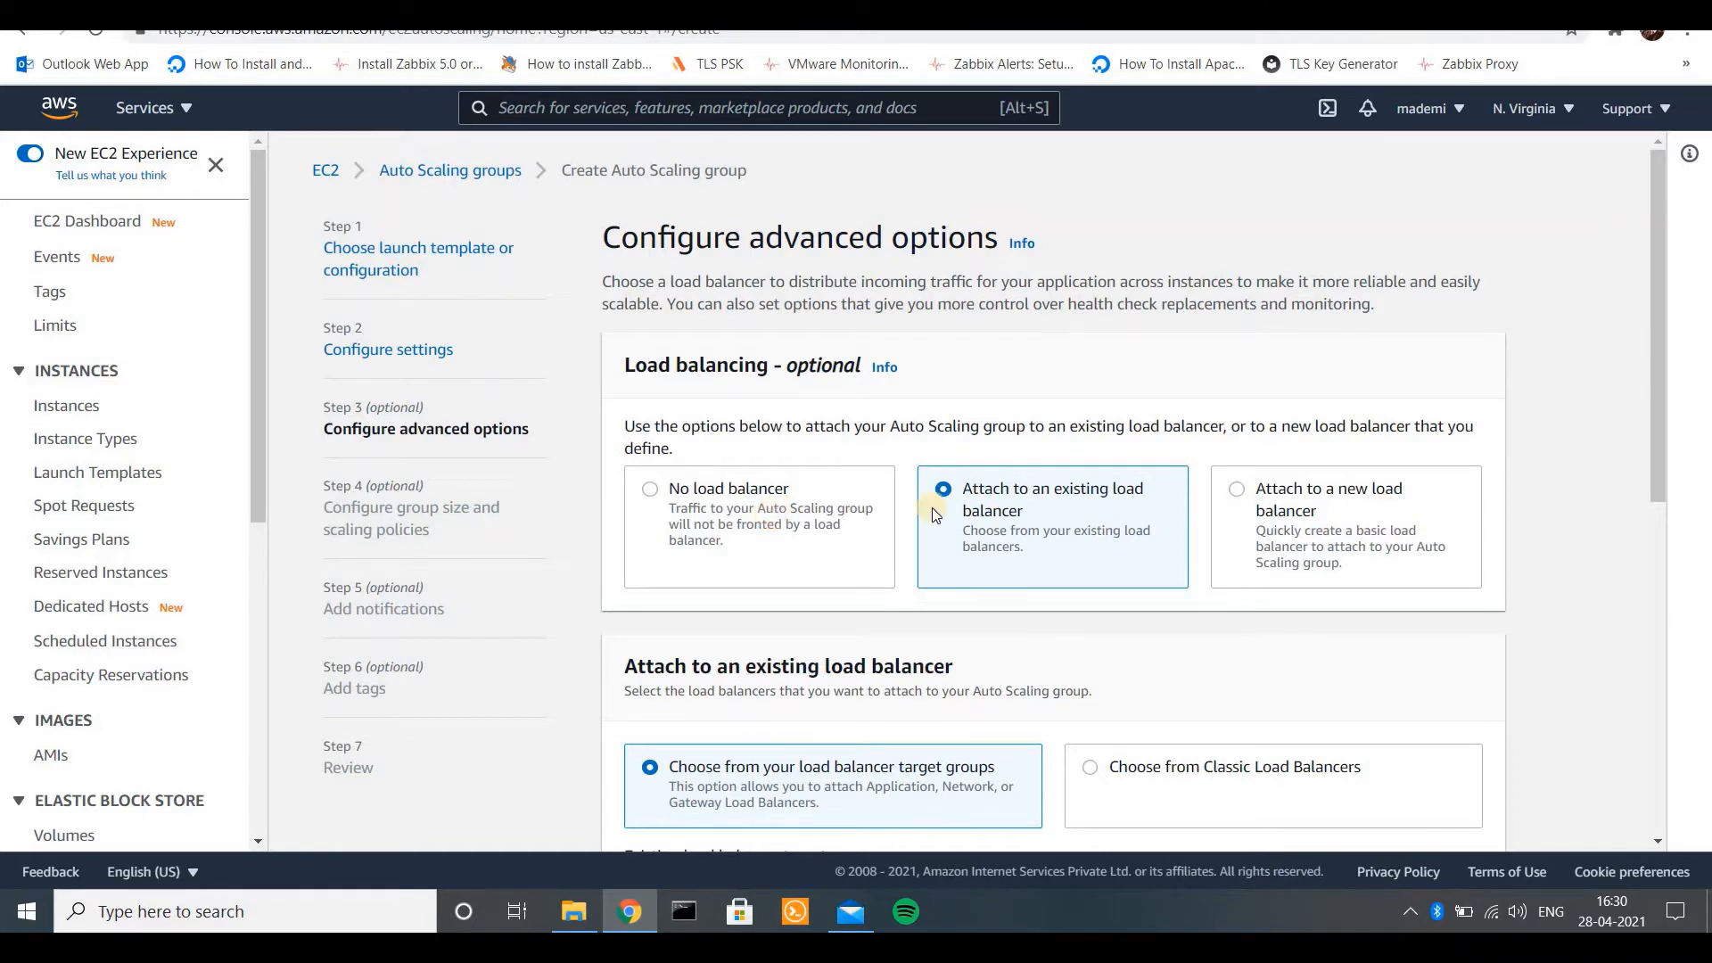
{"action": "left_click", "coordinate": [1667, 470]}
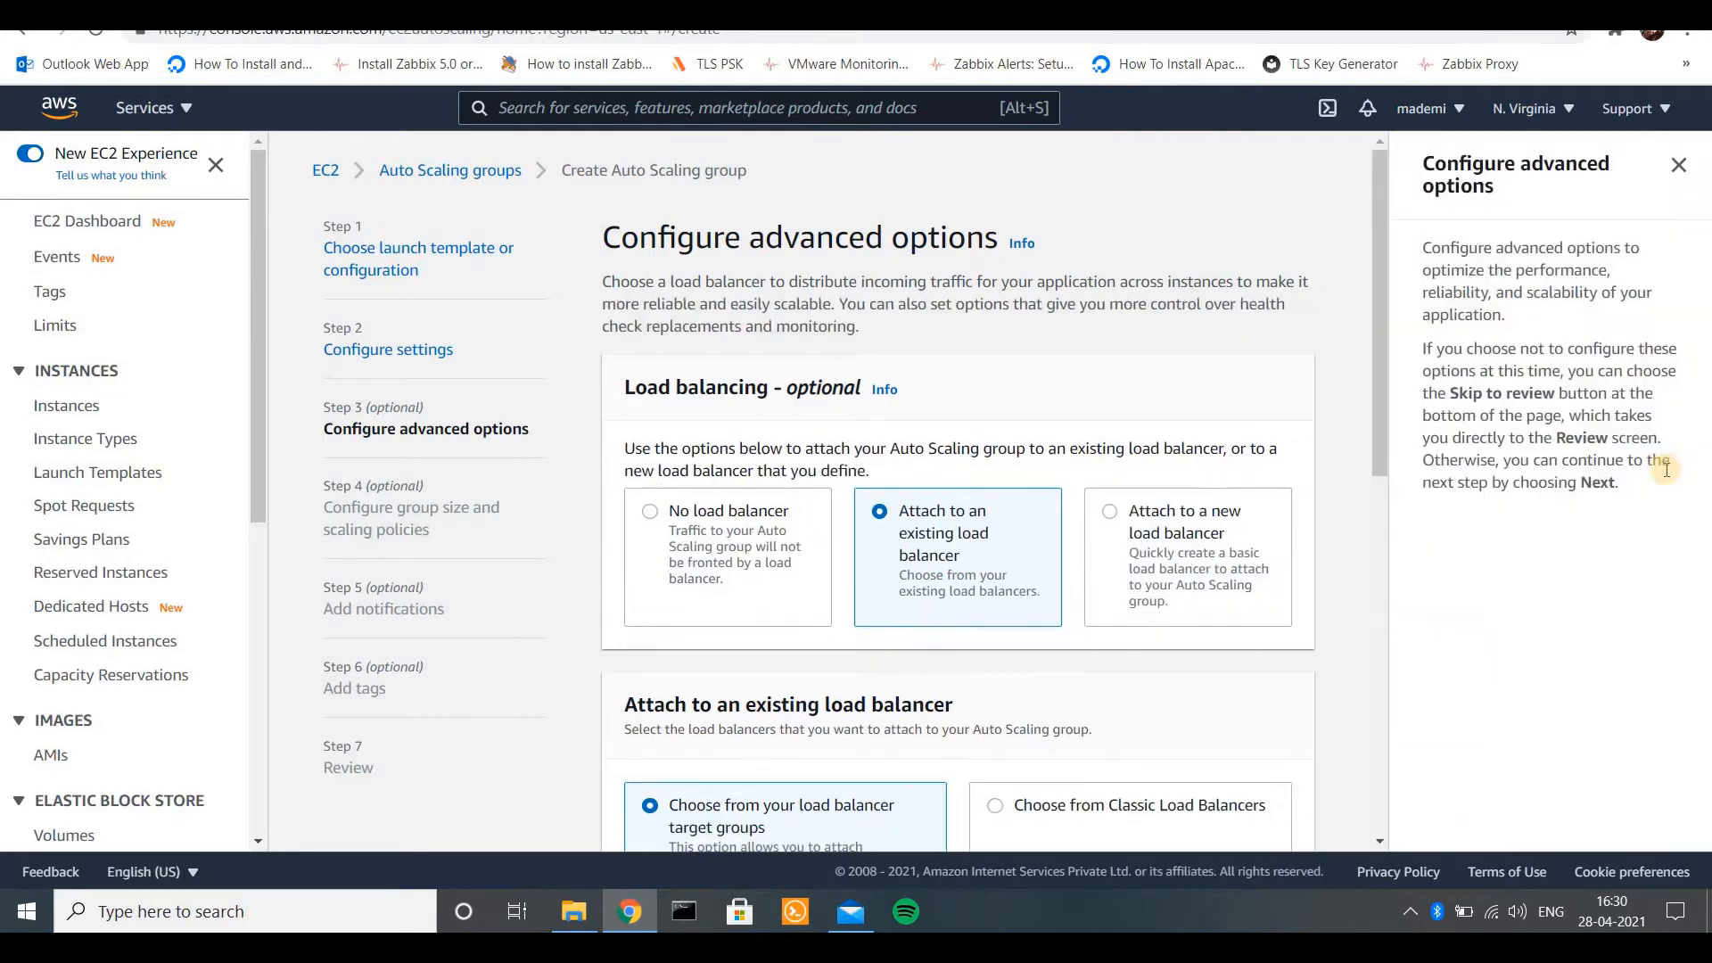
{"action": "left_click", "coordinate": [1679, 165]}
{"action": "left_click_drag", "start_coordinate": [1655, 259], "coordinate": [1666, 451]}
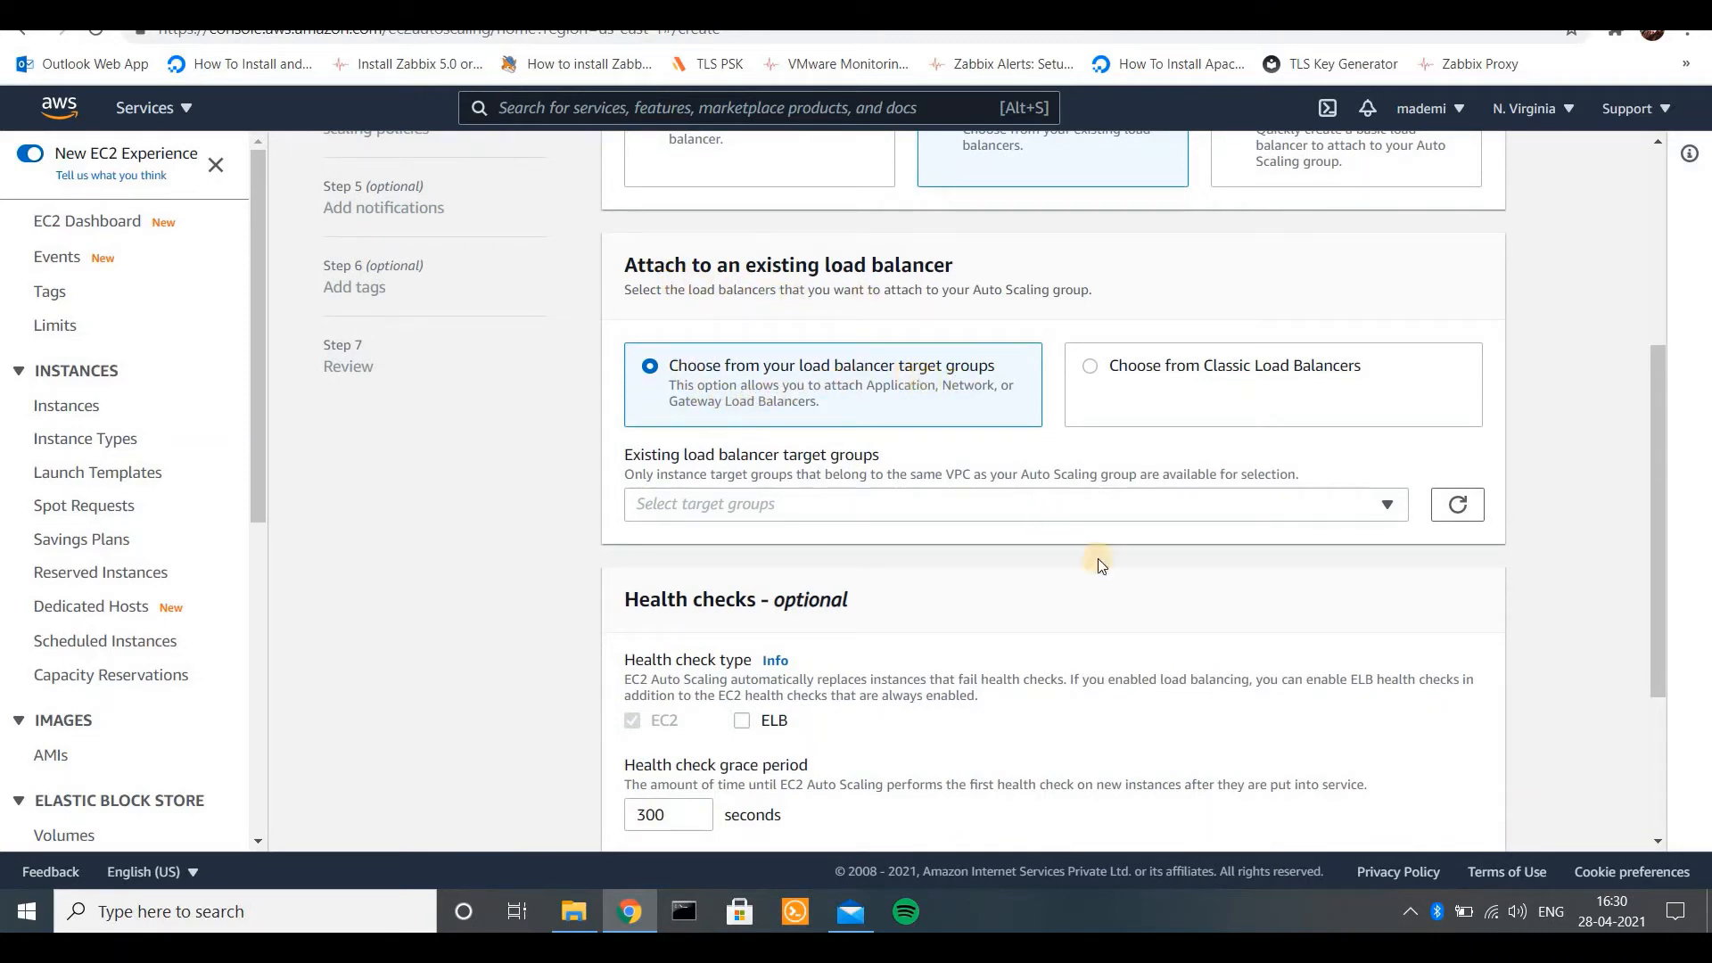
{"action": "left_click", "coordinate": [1382, 501]}
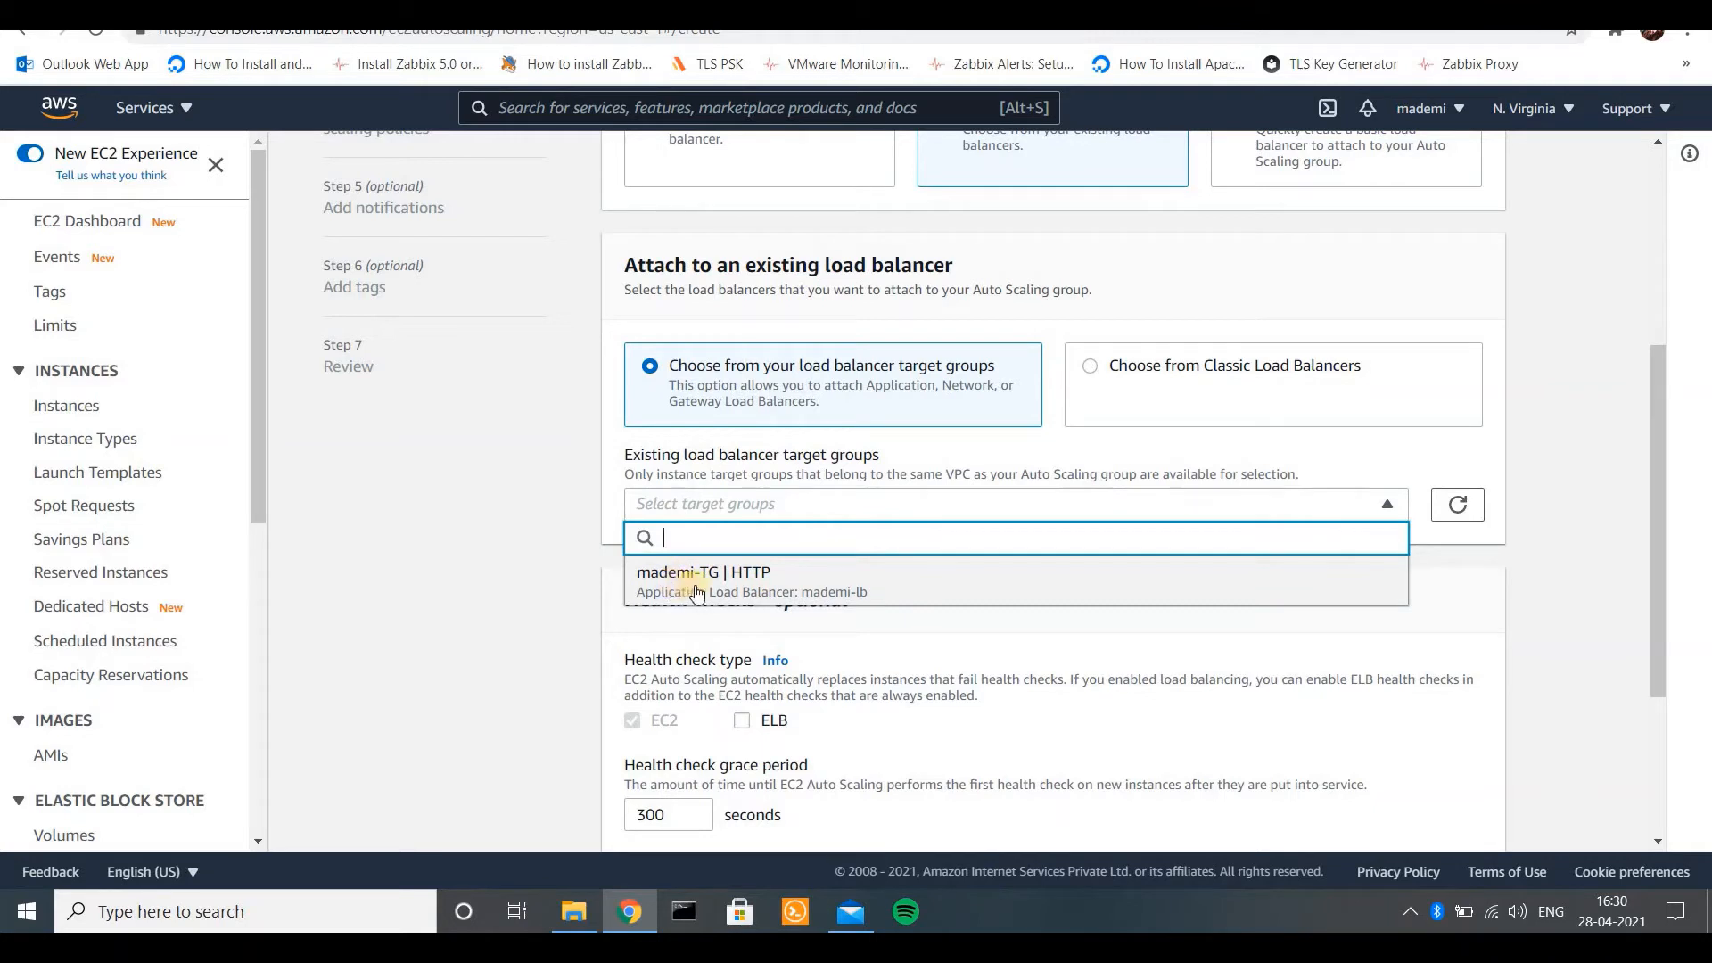
{"action": "left_click", "coordinate": [768, 581]}
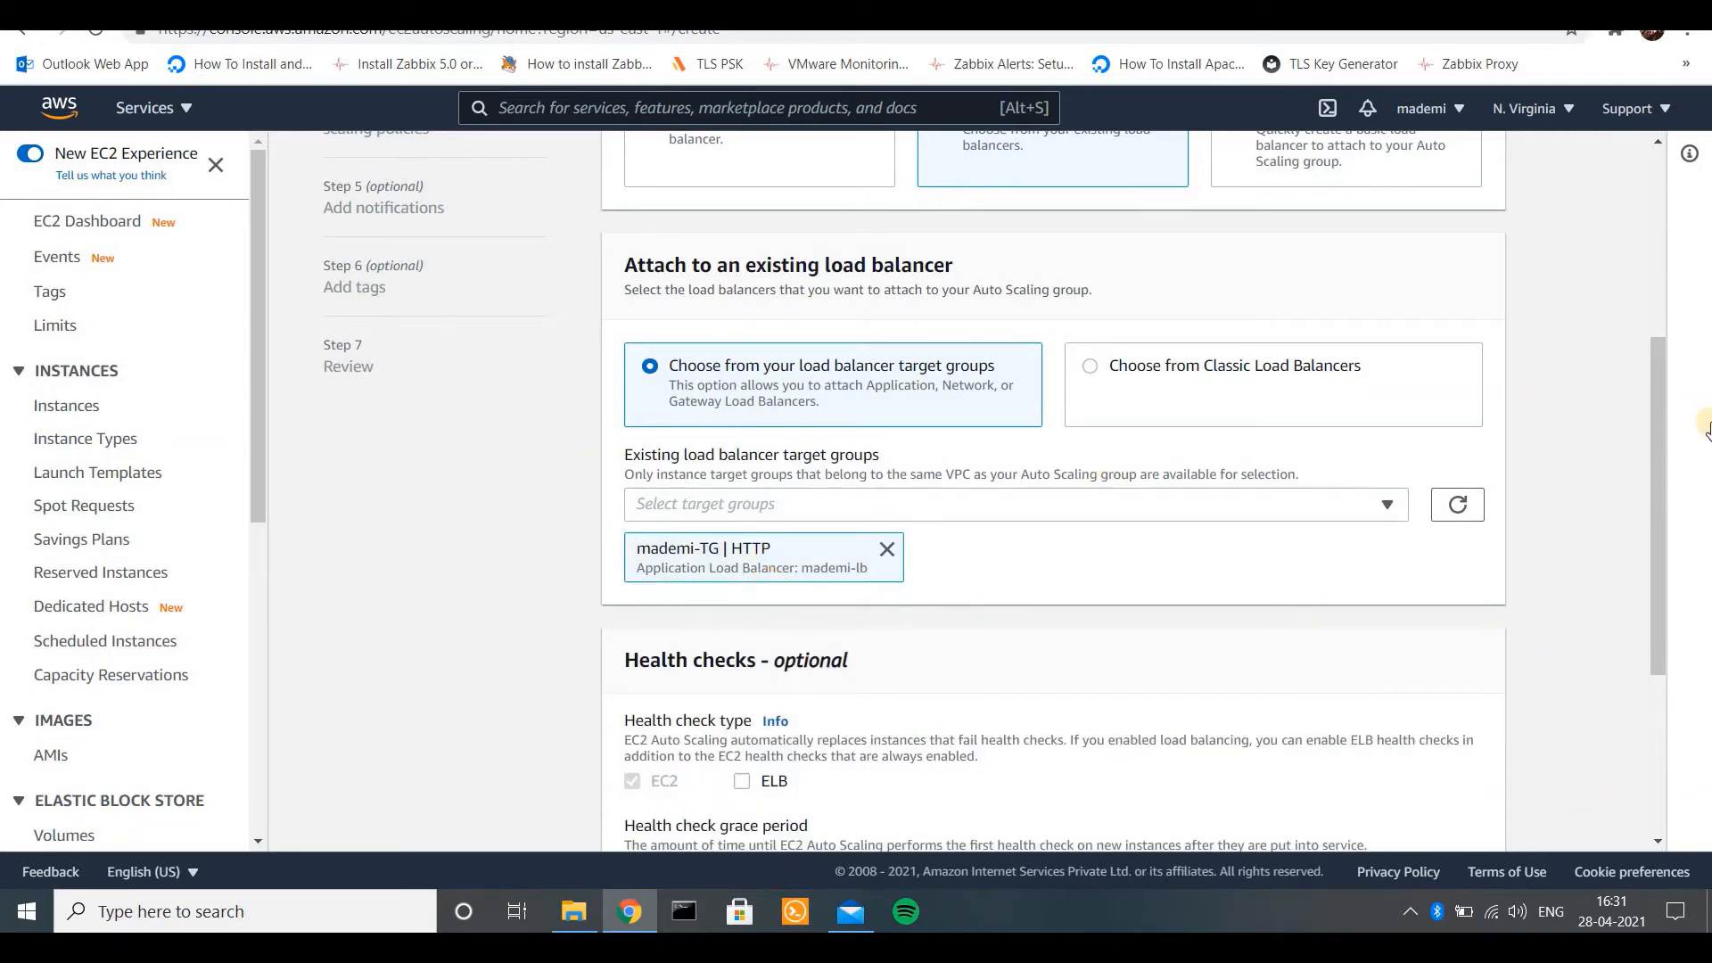
- Set the health check grace period to 50 seconds and continue to the group size and scaling policies
{"action": "left_click_drag", "start_coordinate": [1661, 455], "coordinate": [1662, 611]}
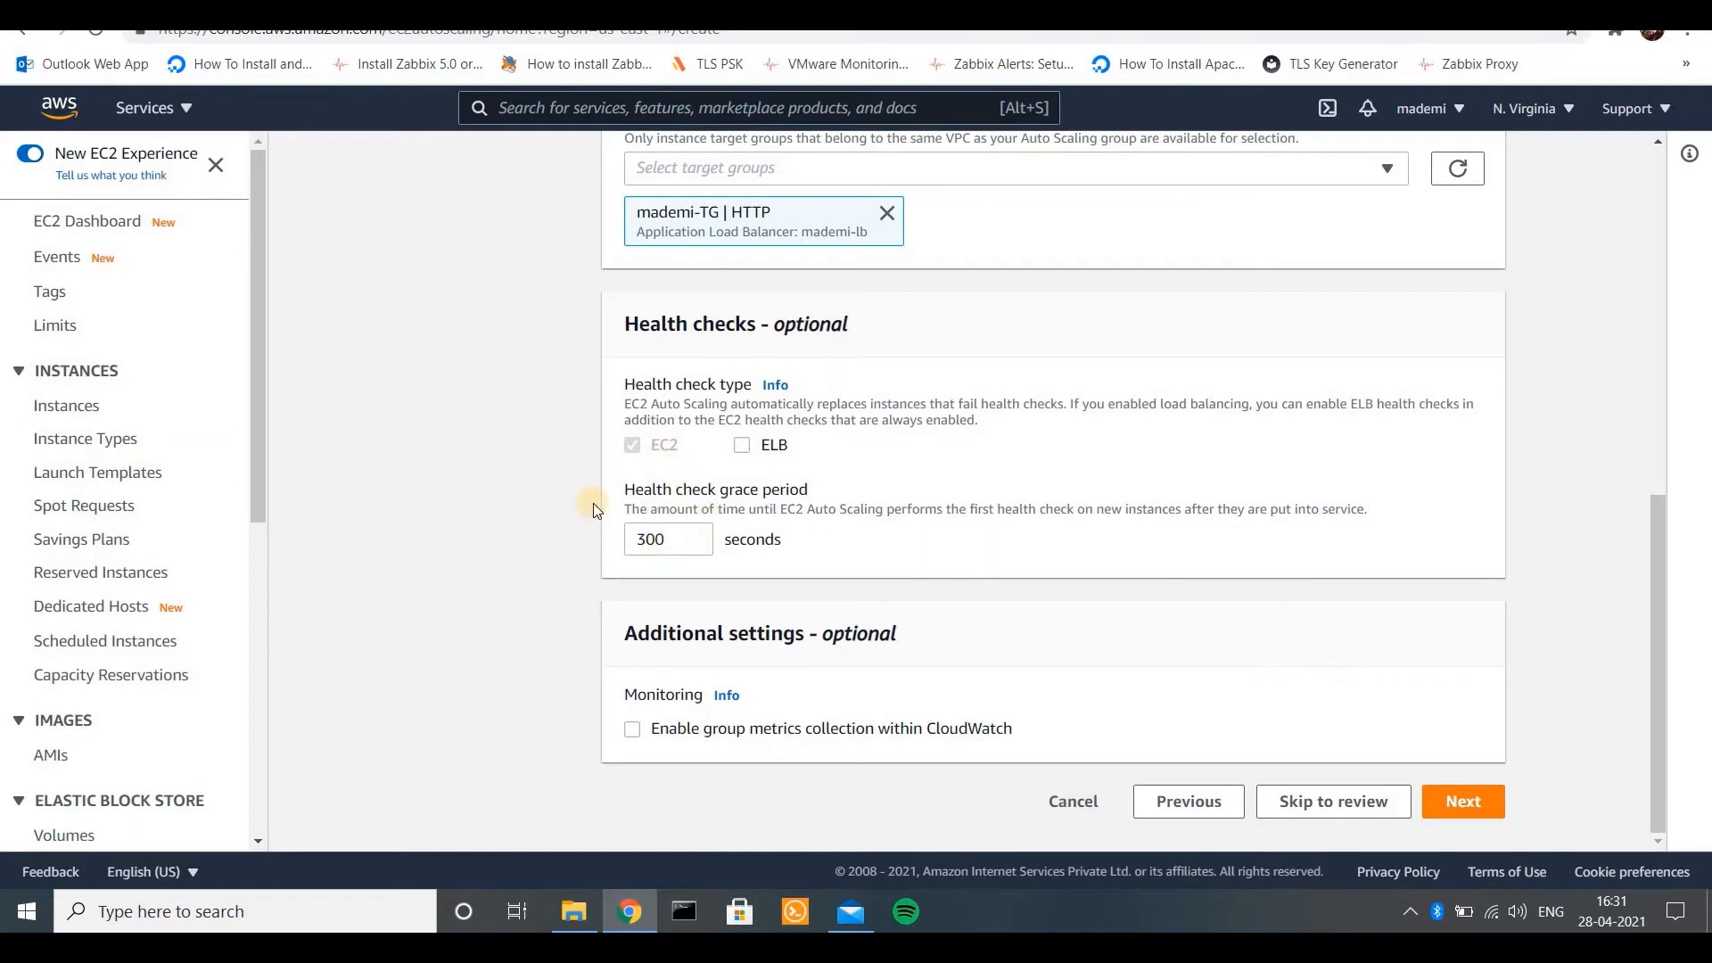
{"action": "left_click", "coordinate": [662, 539]}
{"action": "key", "text": "ctrl+a"}
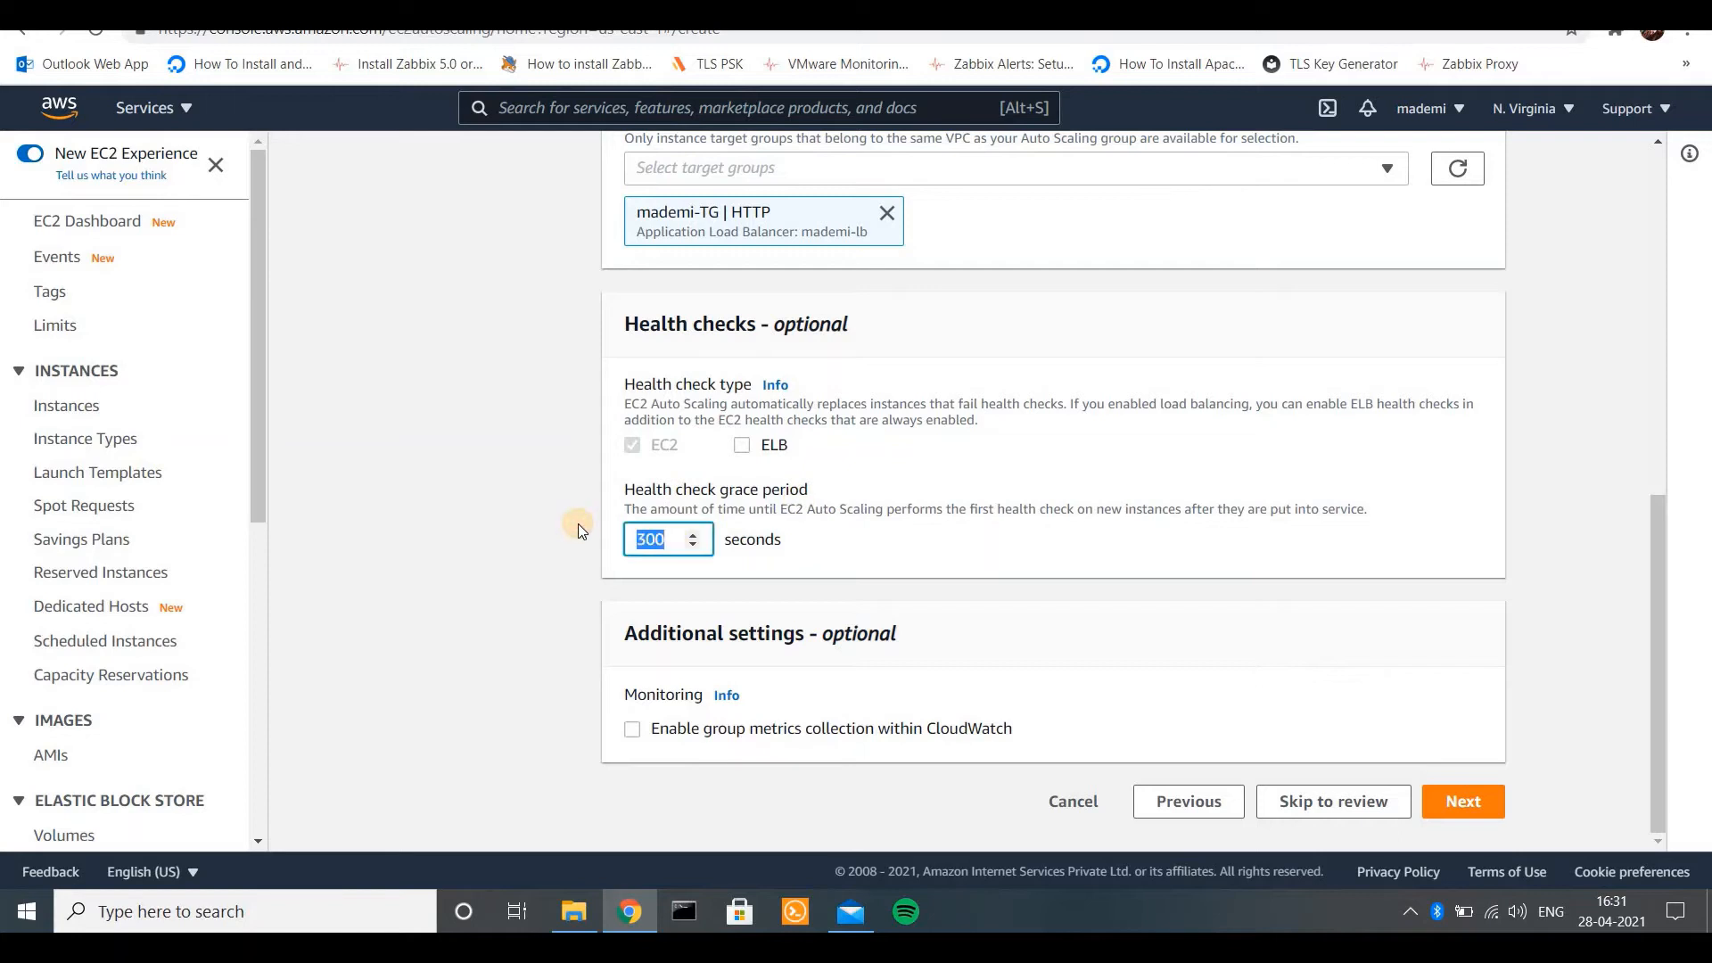
{"action": "type", "text": "50"}
{"action": "right_click", "coordinate": [1035, 622]}
{"action": "left_click", "coordinate": [964, 644]}
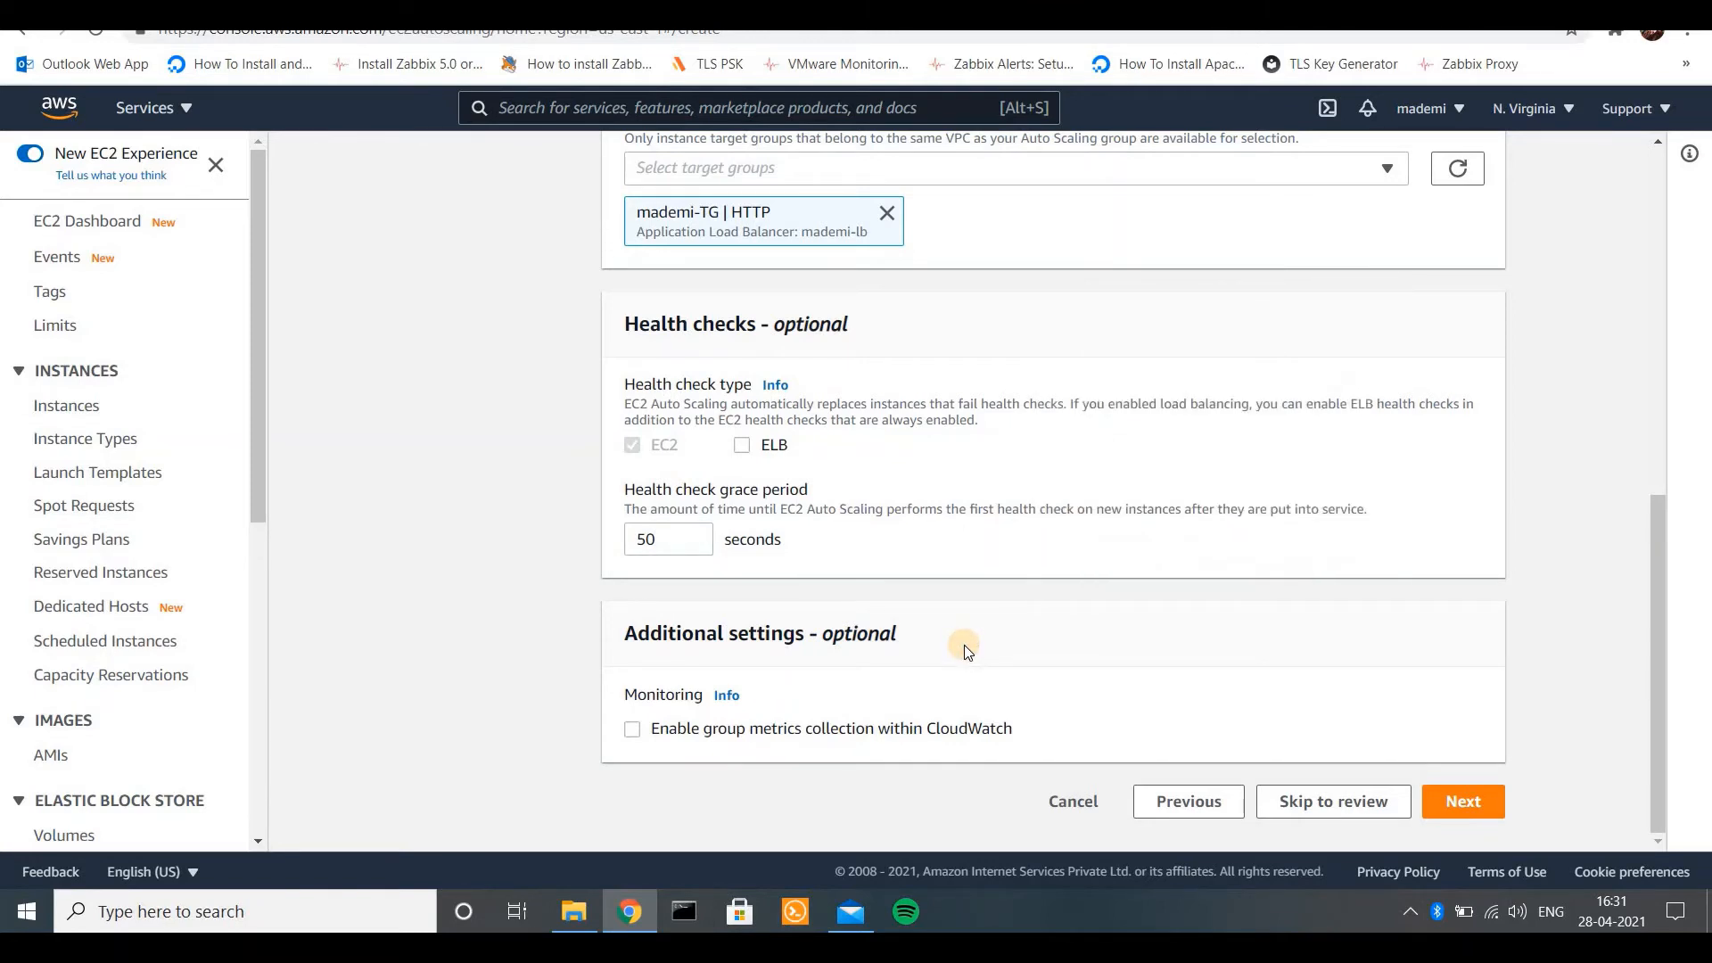
{"action": "left_click", "coordinate": [1474, 813]}
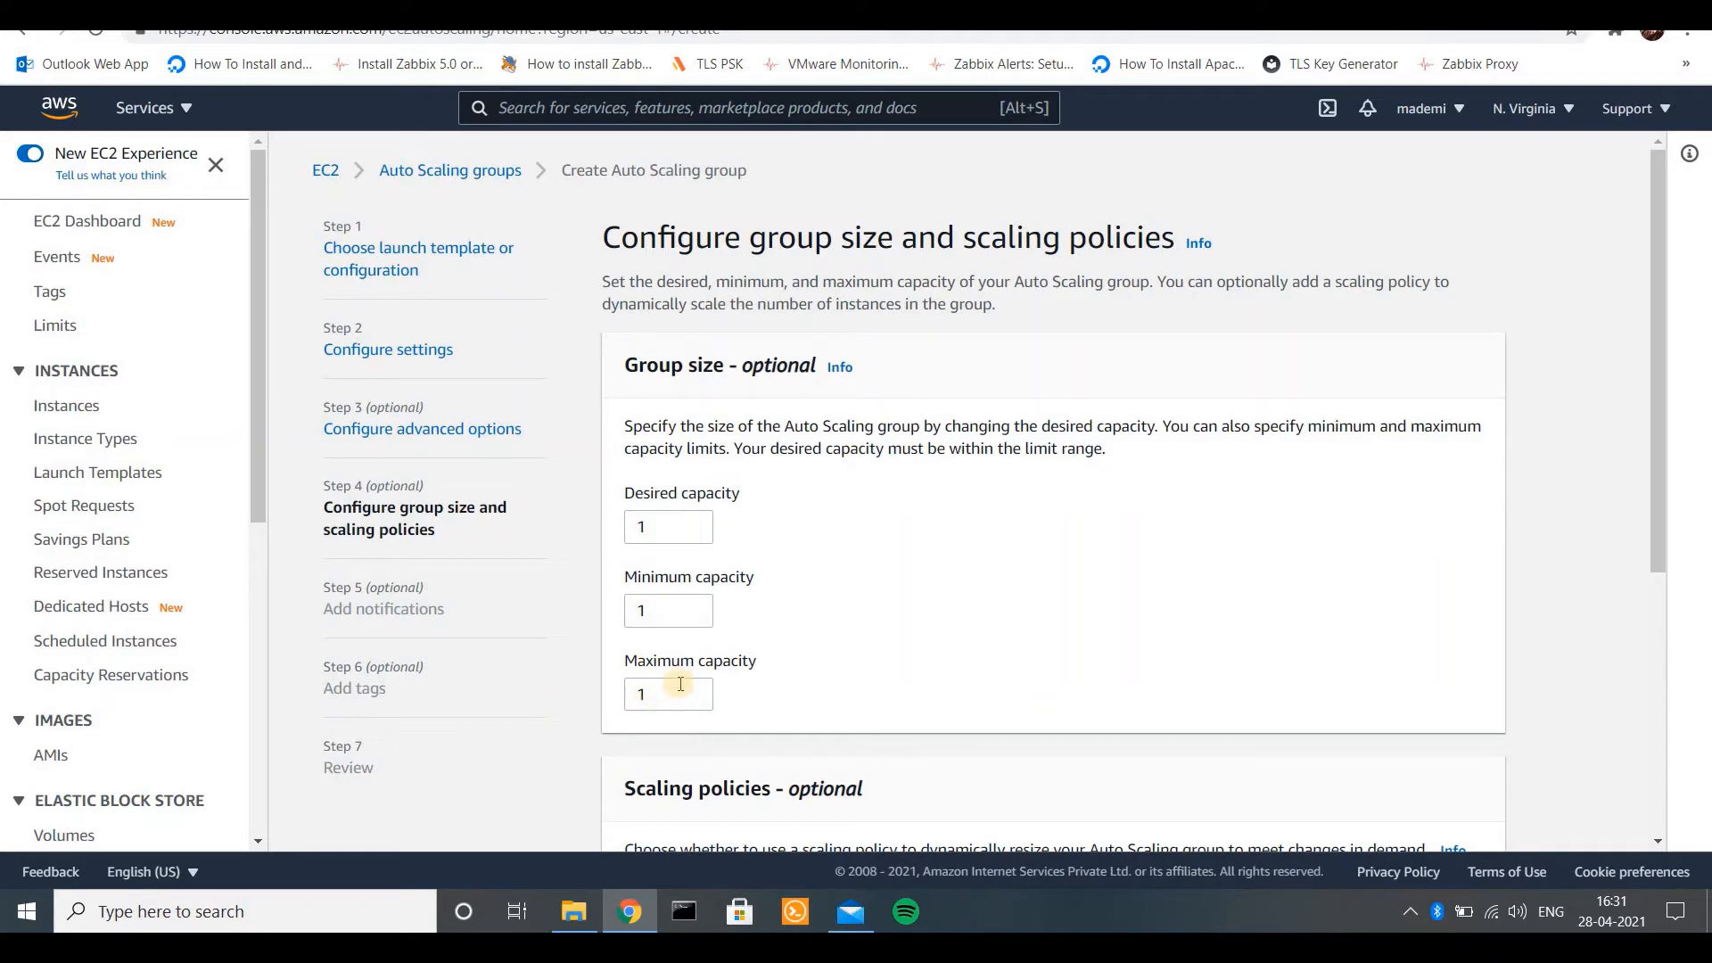
- Set the group's desired capacity to 2, minimum capacity to 2 and maximum capacity to 6
{"action": "left_click", "coordinate": [640, 525]}
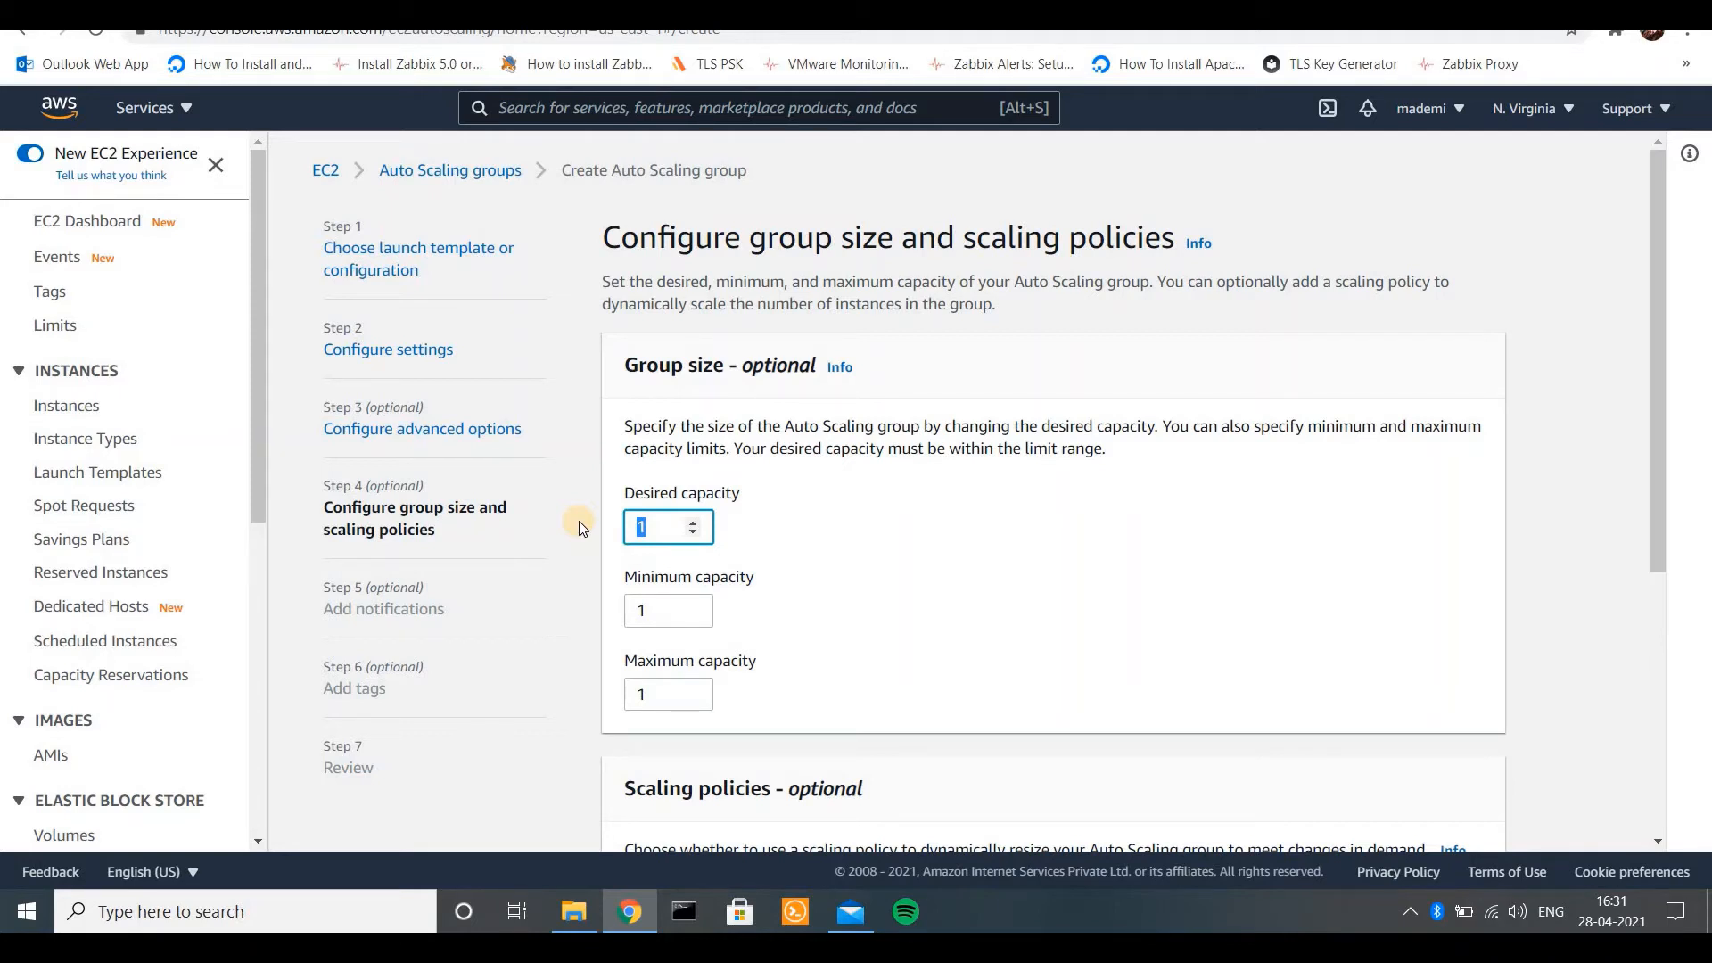
{"action": "type", "text": "2"}
{"action": "left_click_drag", "start_coordinate": [649, 612], "coordinate": [581, 612]}
{"action": "type", "text": "2"}
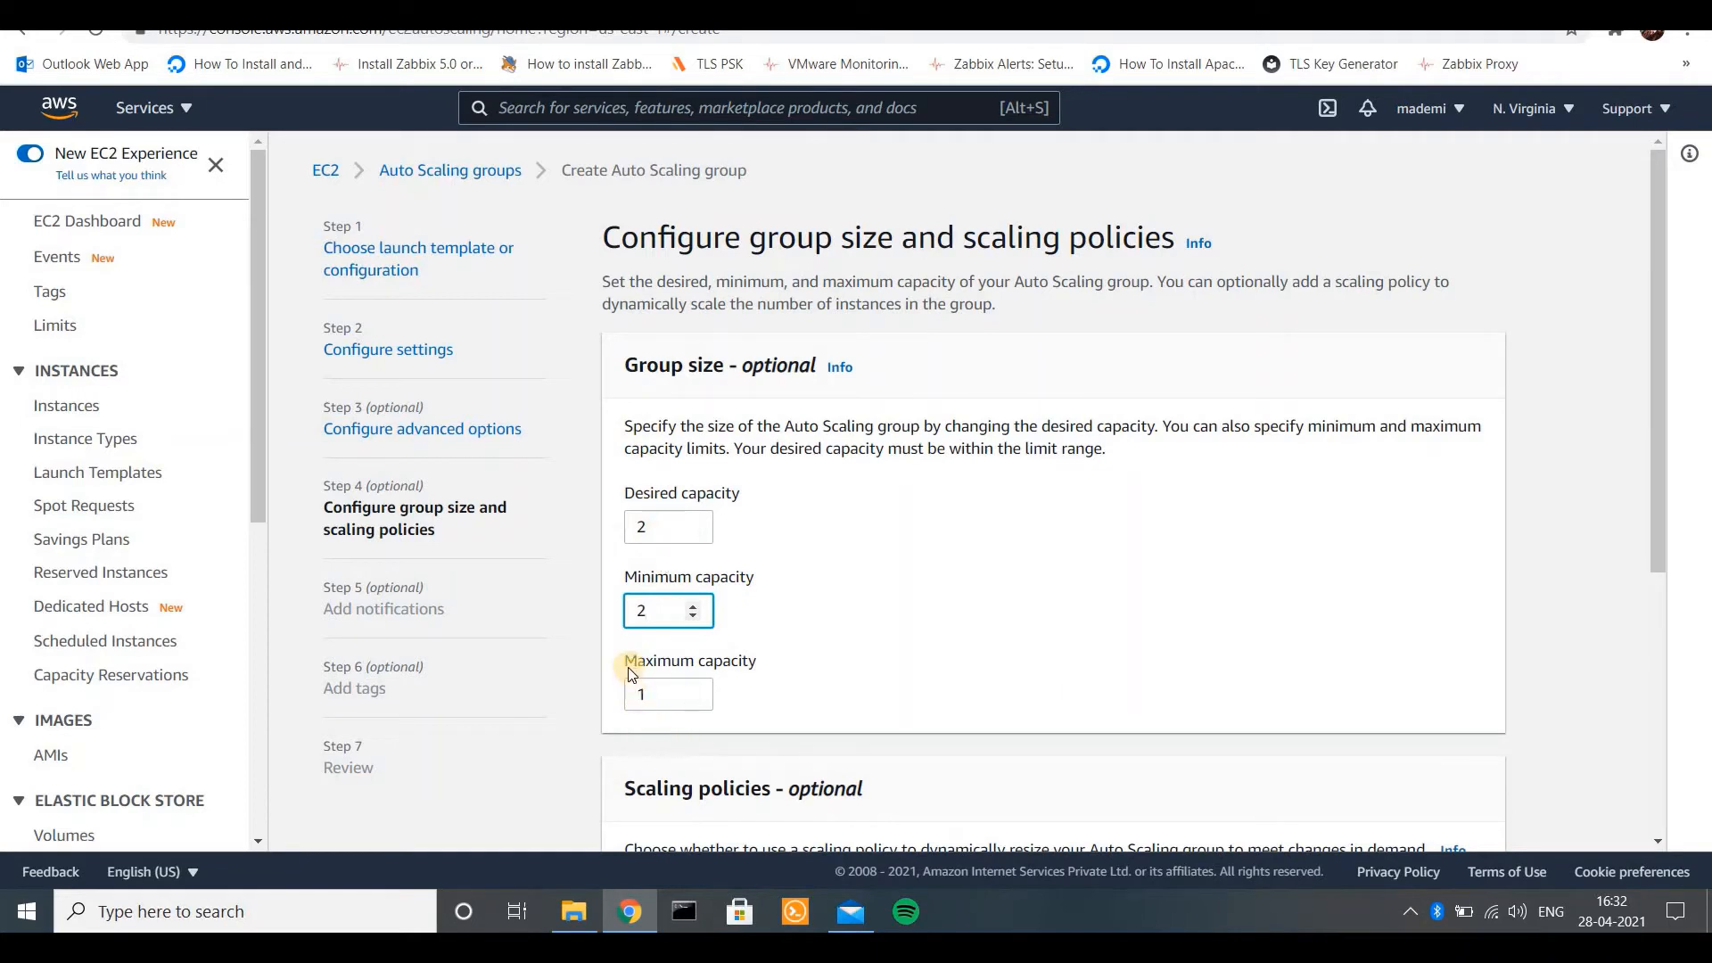
{"action": "left_click_drag", "start_coordinate": [628, 668], "coordinate": [785, 672]}
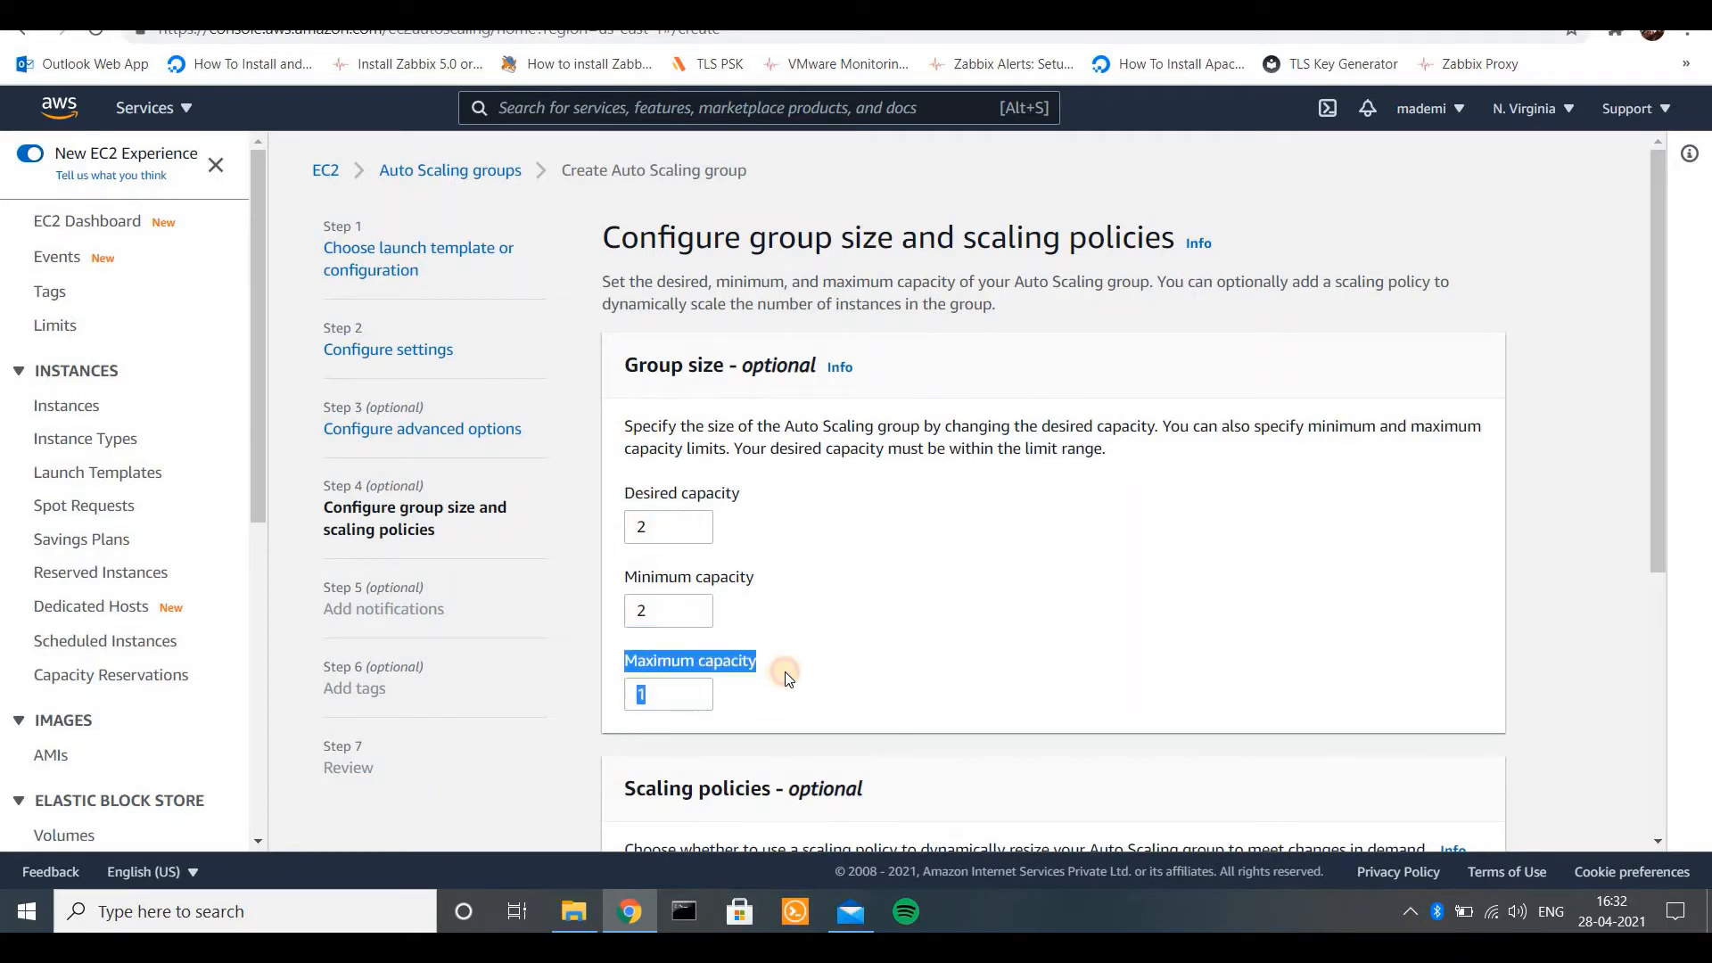
{"action": "left_click", "coordinate": [678, 685]}
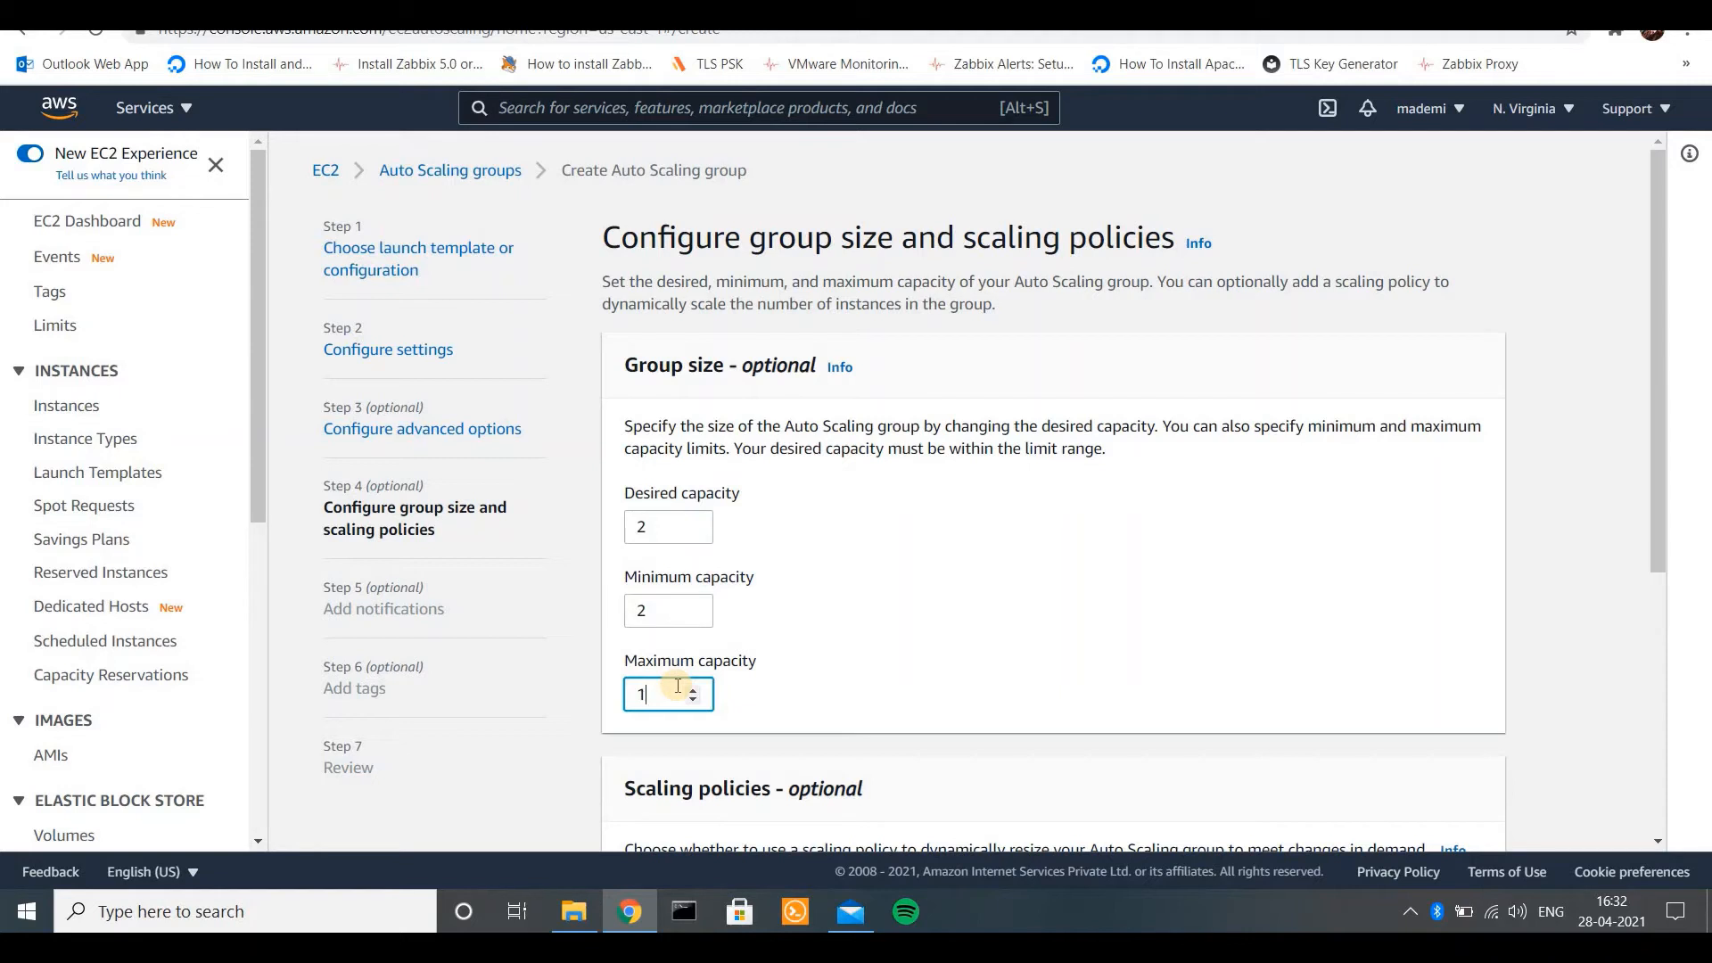
{"action": "key", "text": "BackSpace"}
{"action": "type", "text": "0"}
{"action": "key", "text": "BackSpace"}
{"action": "type", "text": "6"}
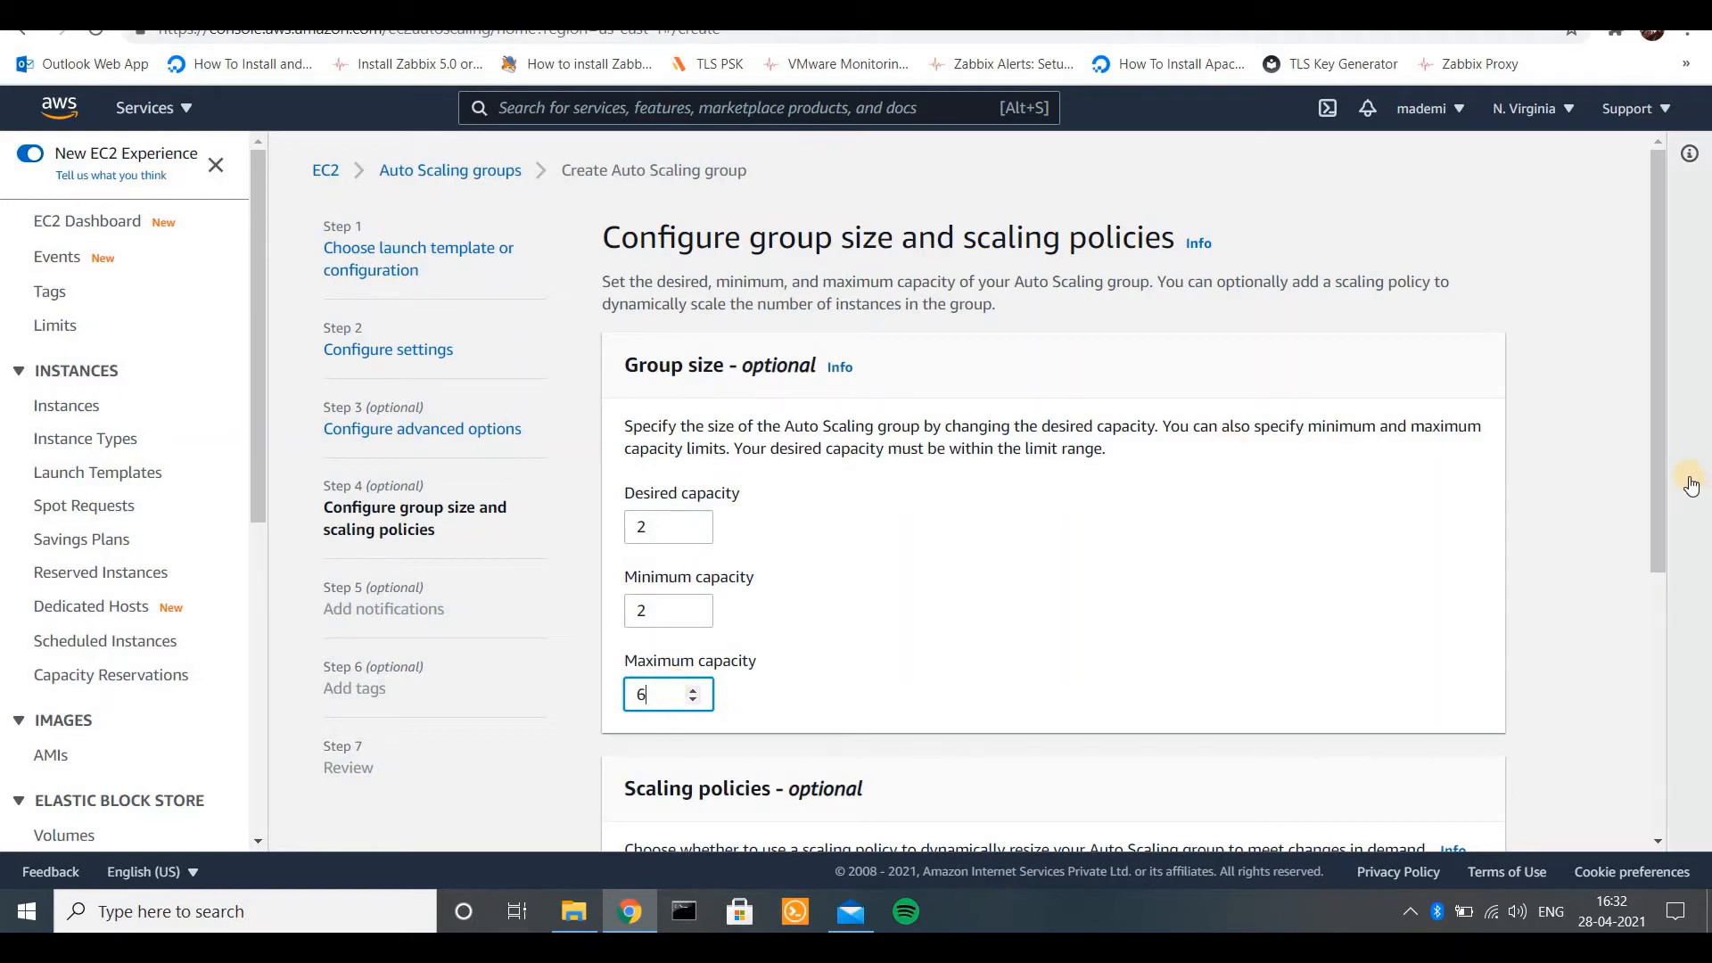
- Enable a target tracking scaling policy, keeping its default name, with Average CPU utilization as the metric type
{"action": "left_click_drag", "start_coordinate": [1661, 493], "coordinate": [1682, 718]}
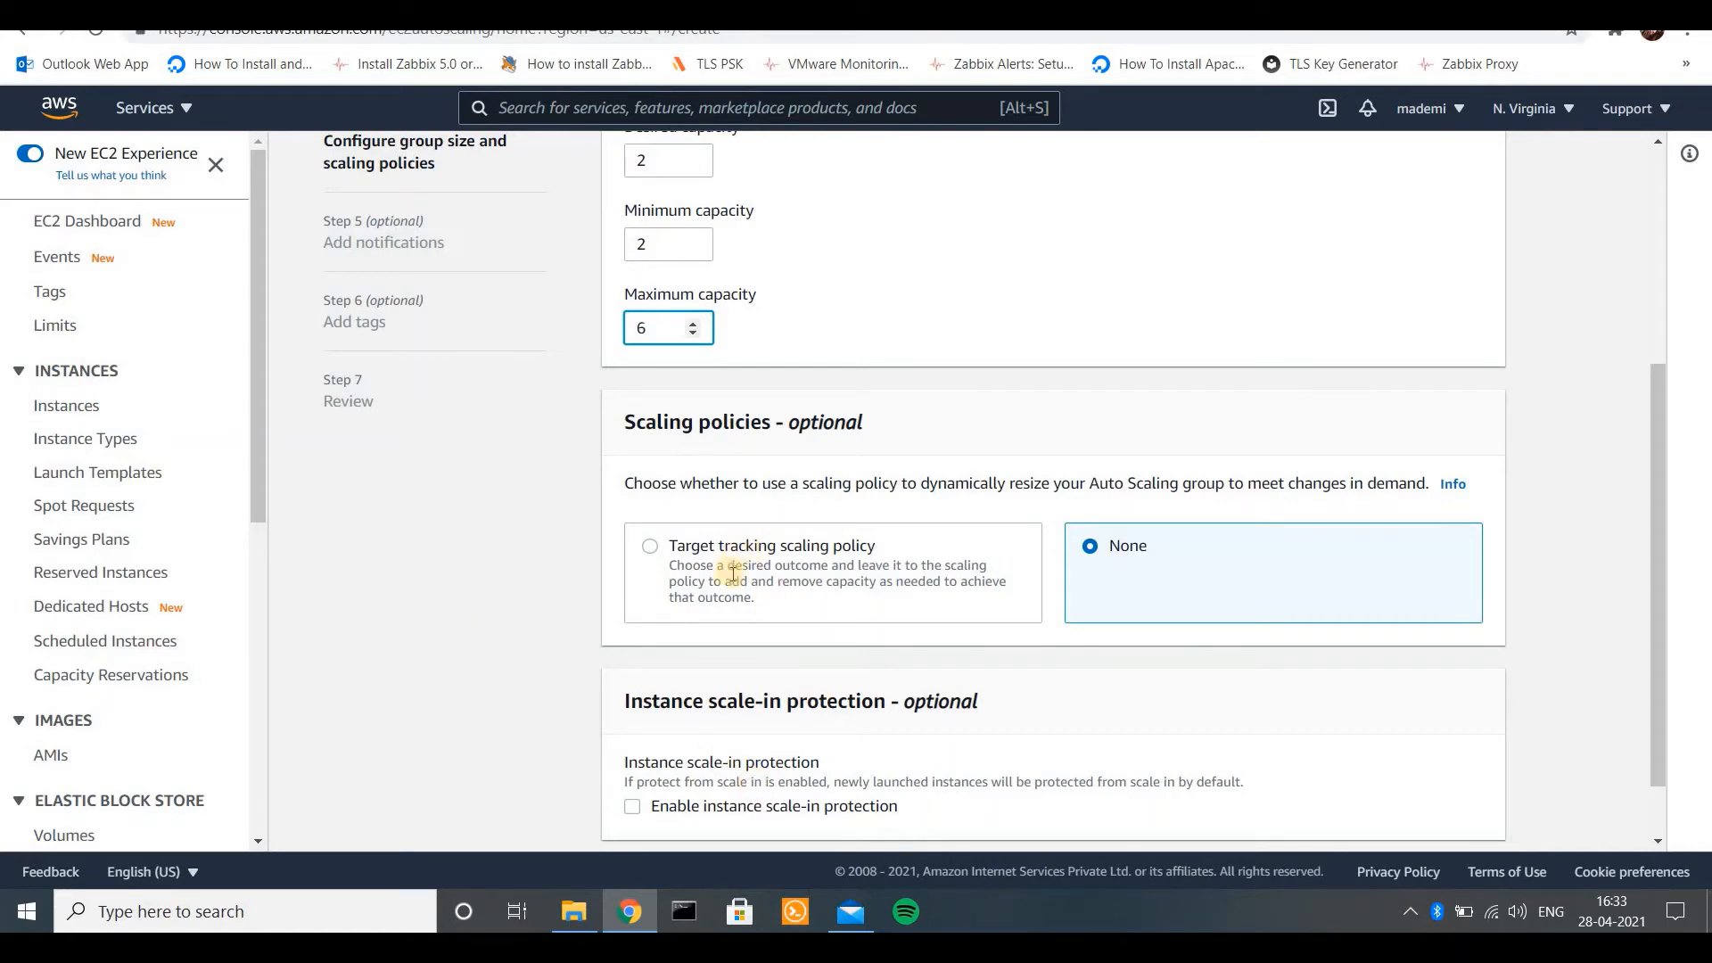
{"action": "left_click", "coordinate": [648, 547]}
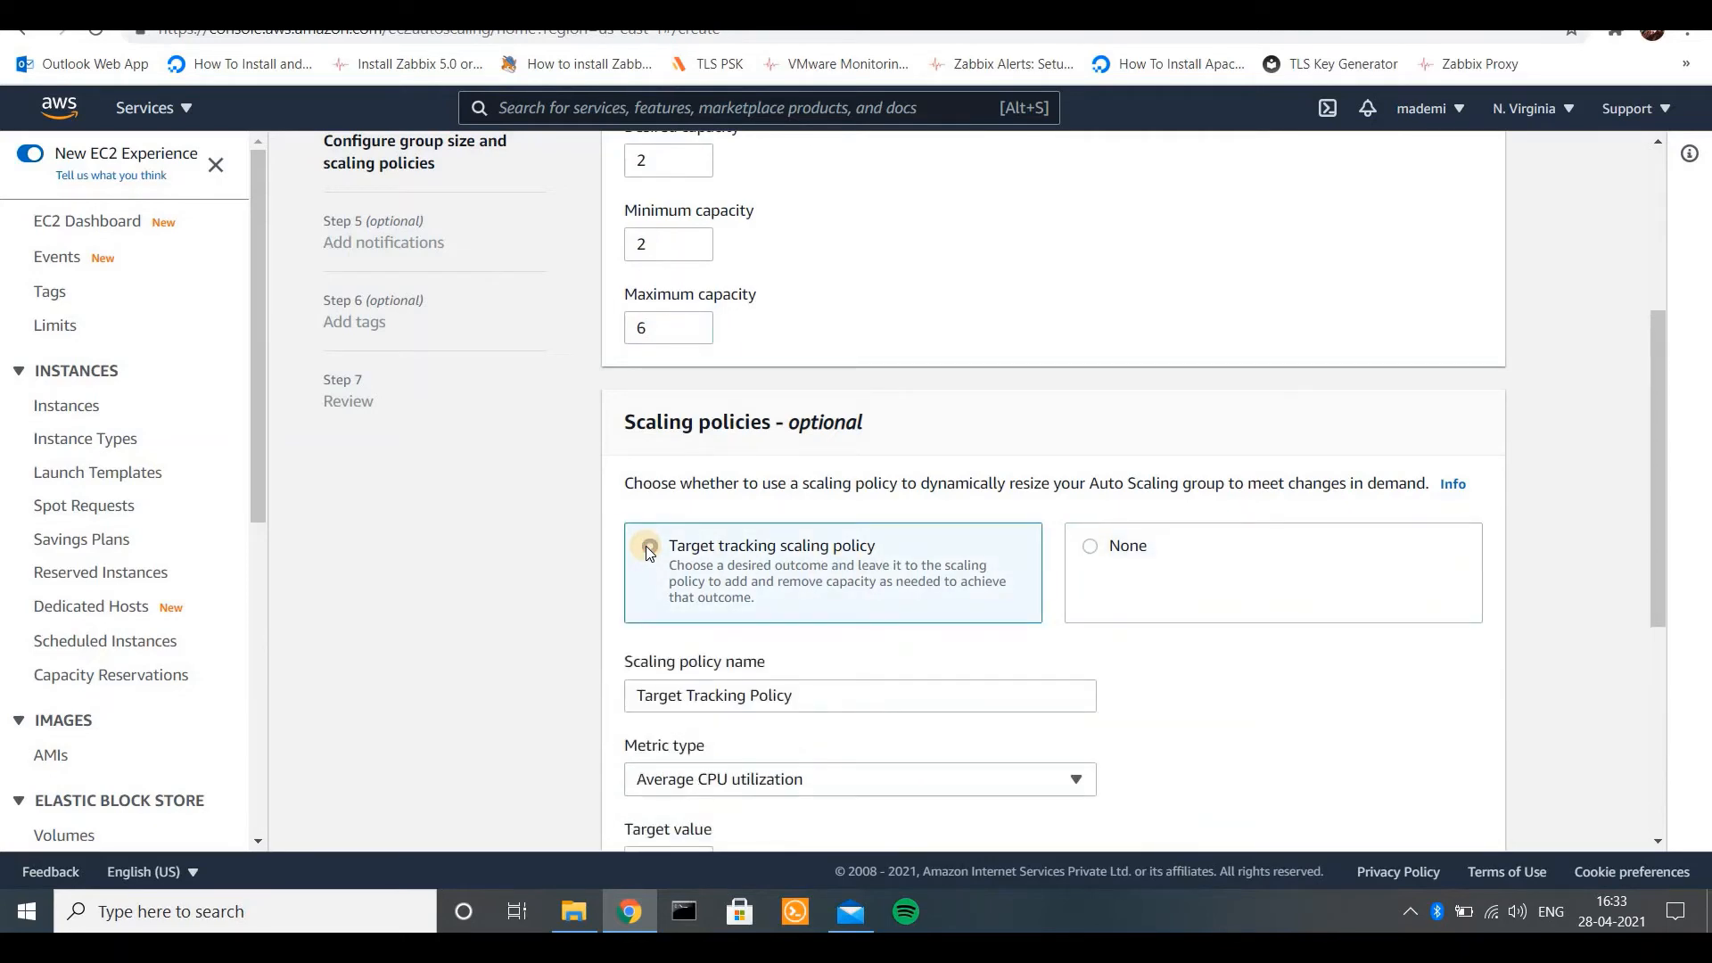
{"action": "left_click_drag", "start_coordinate": [1655, 378], "coordinate": [1678, 559]}
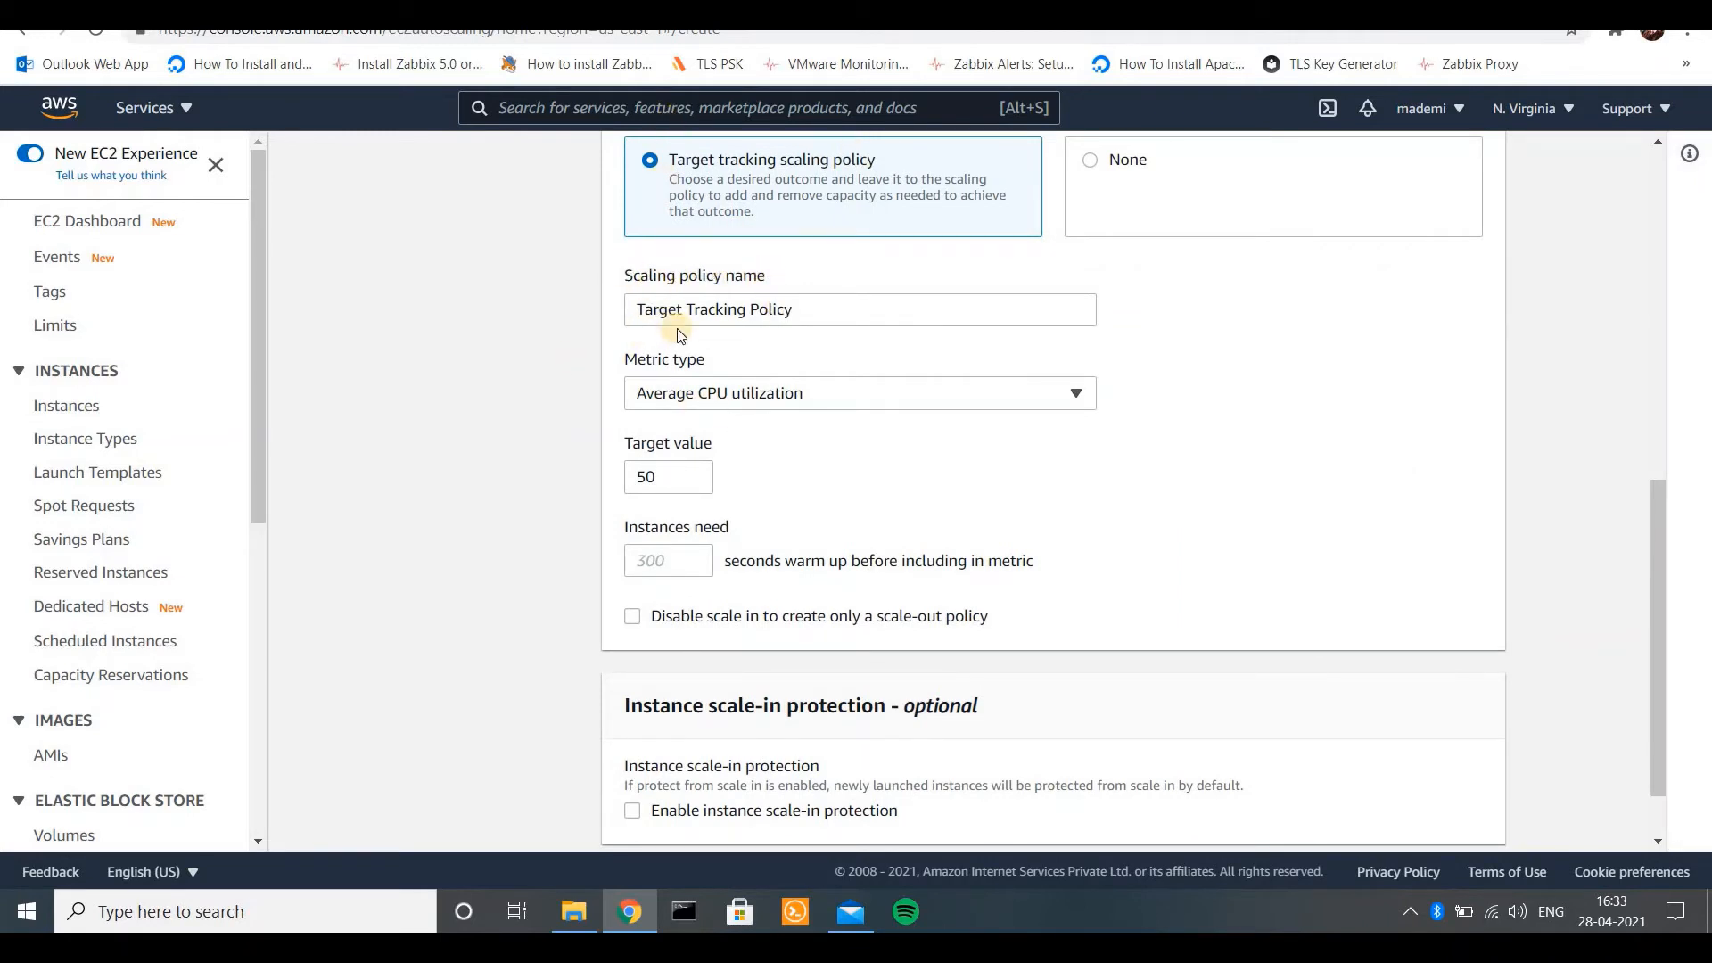
{"action": "left_click_drag", "start_coordinate": [632, 313], "coordinate": [834, 305]}
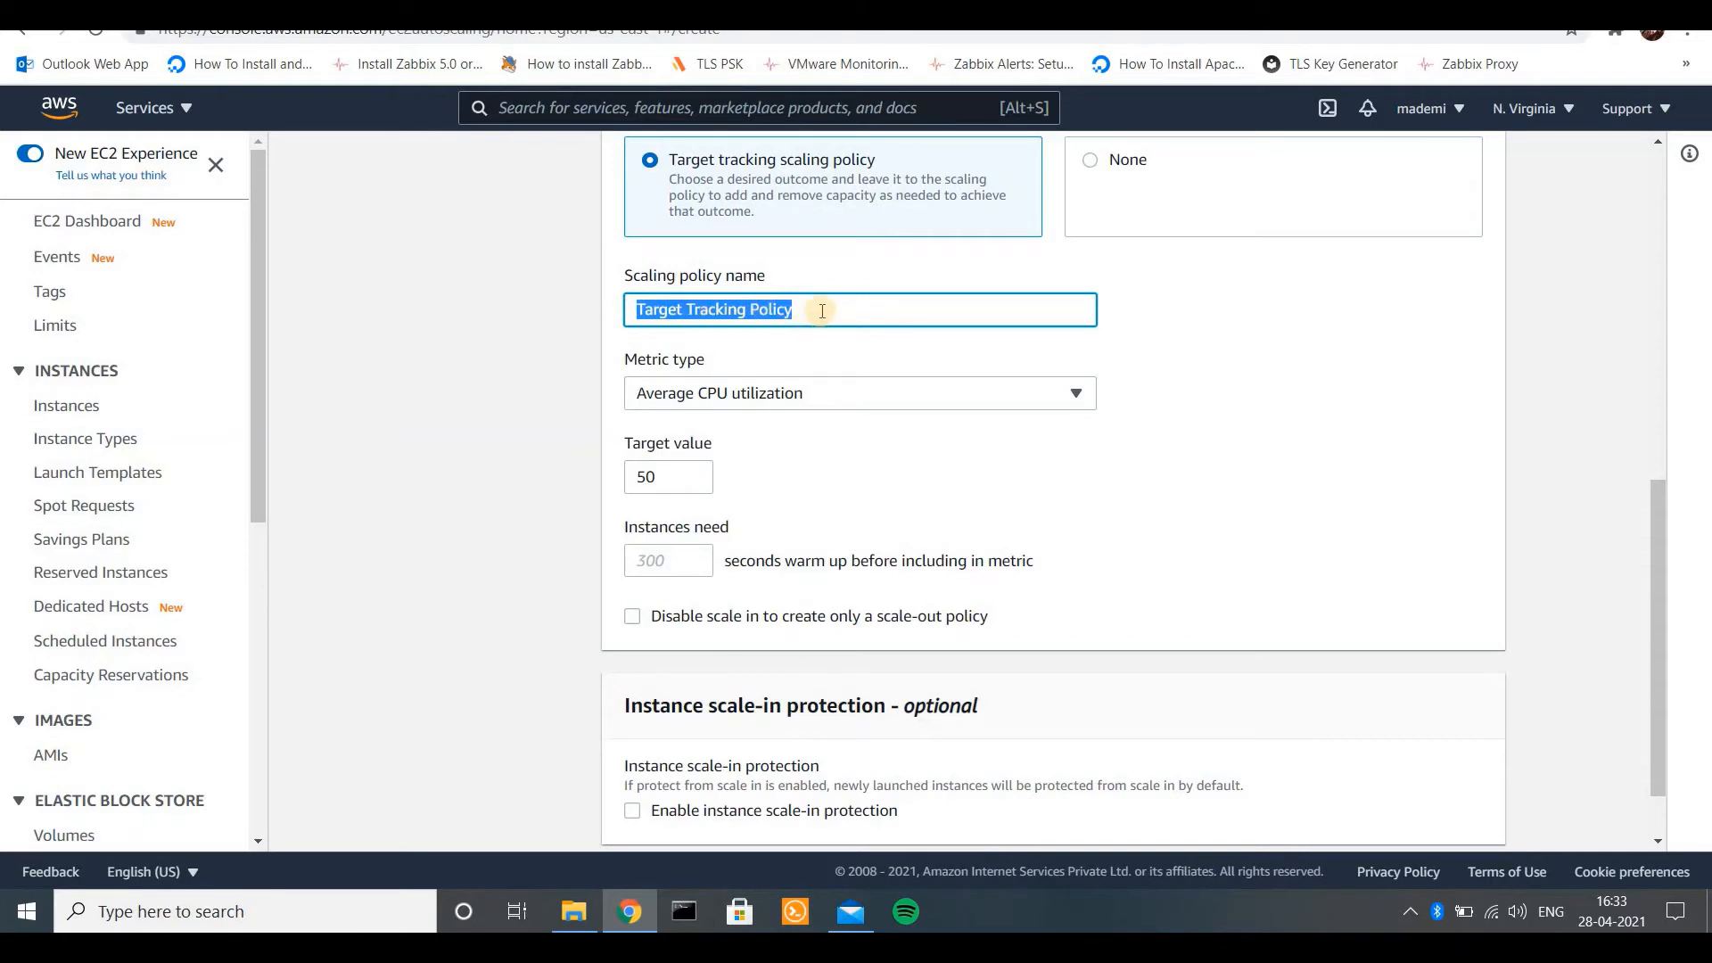
{"action": "left_click", "coordinate": [711, 399]}
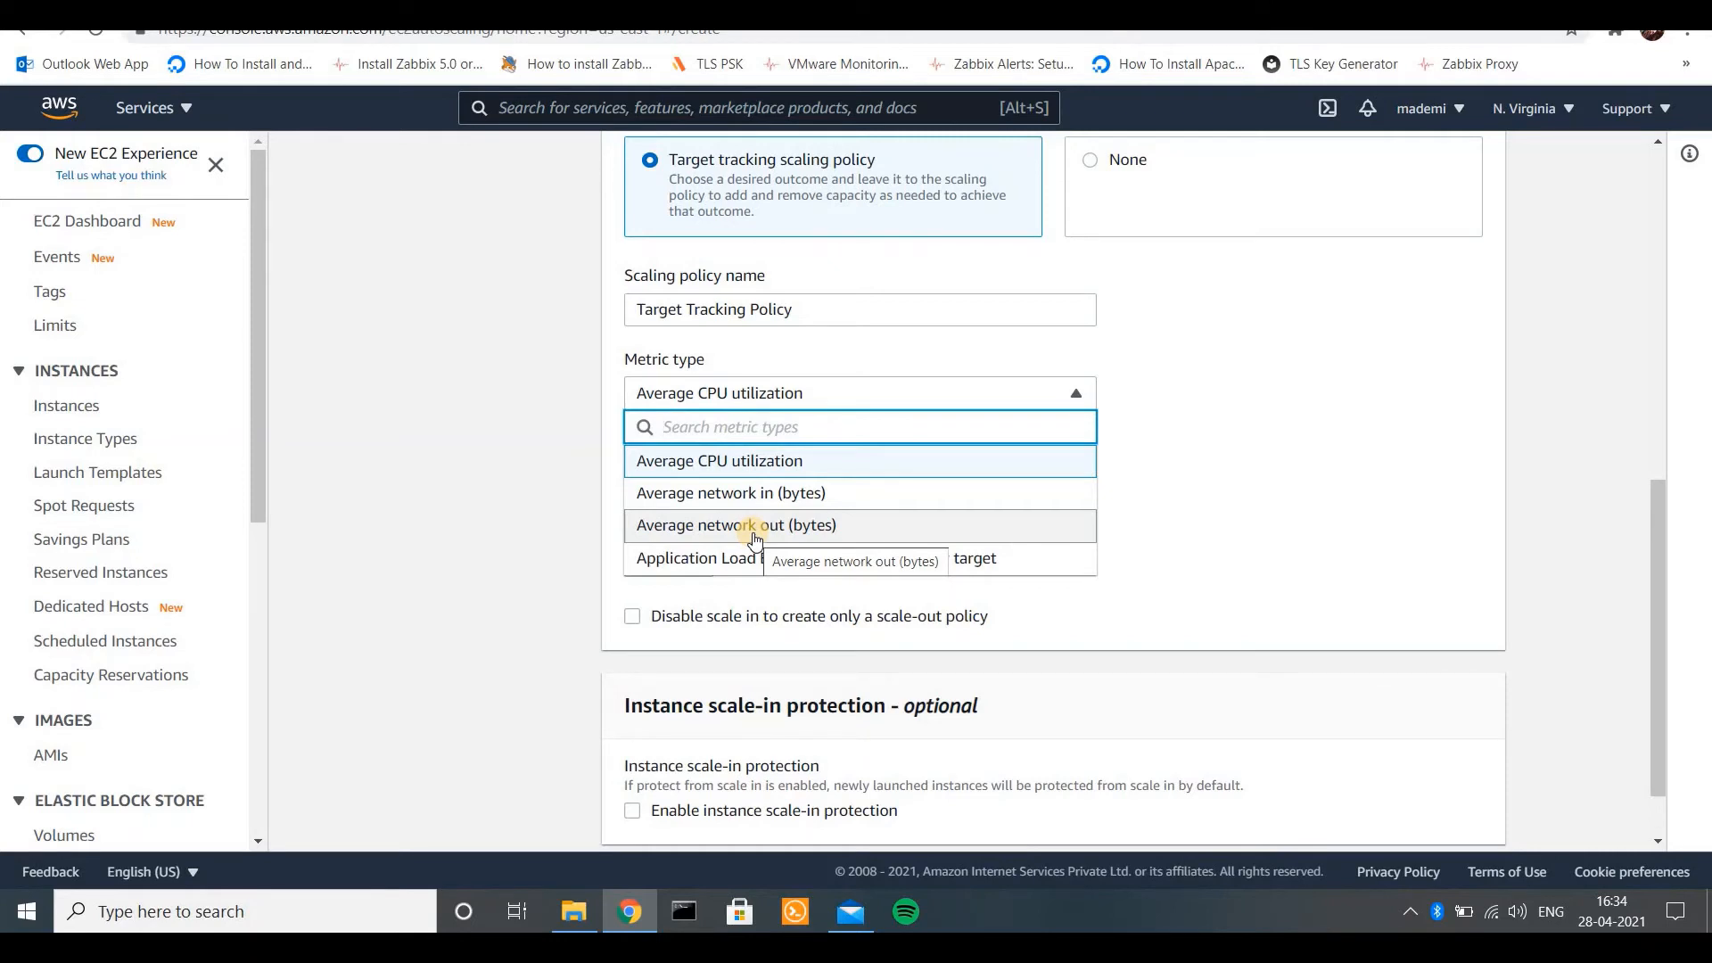
{"action": "left_click", "coordinate": [776, 471]}
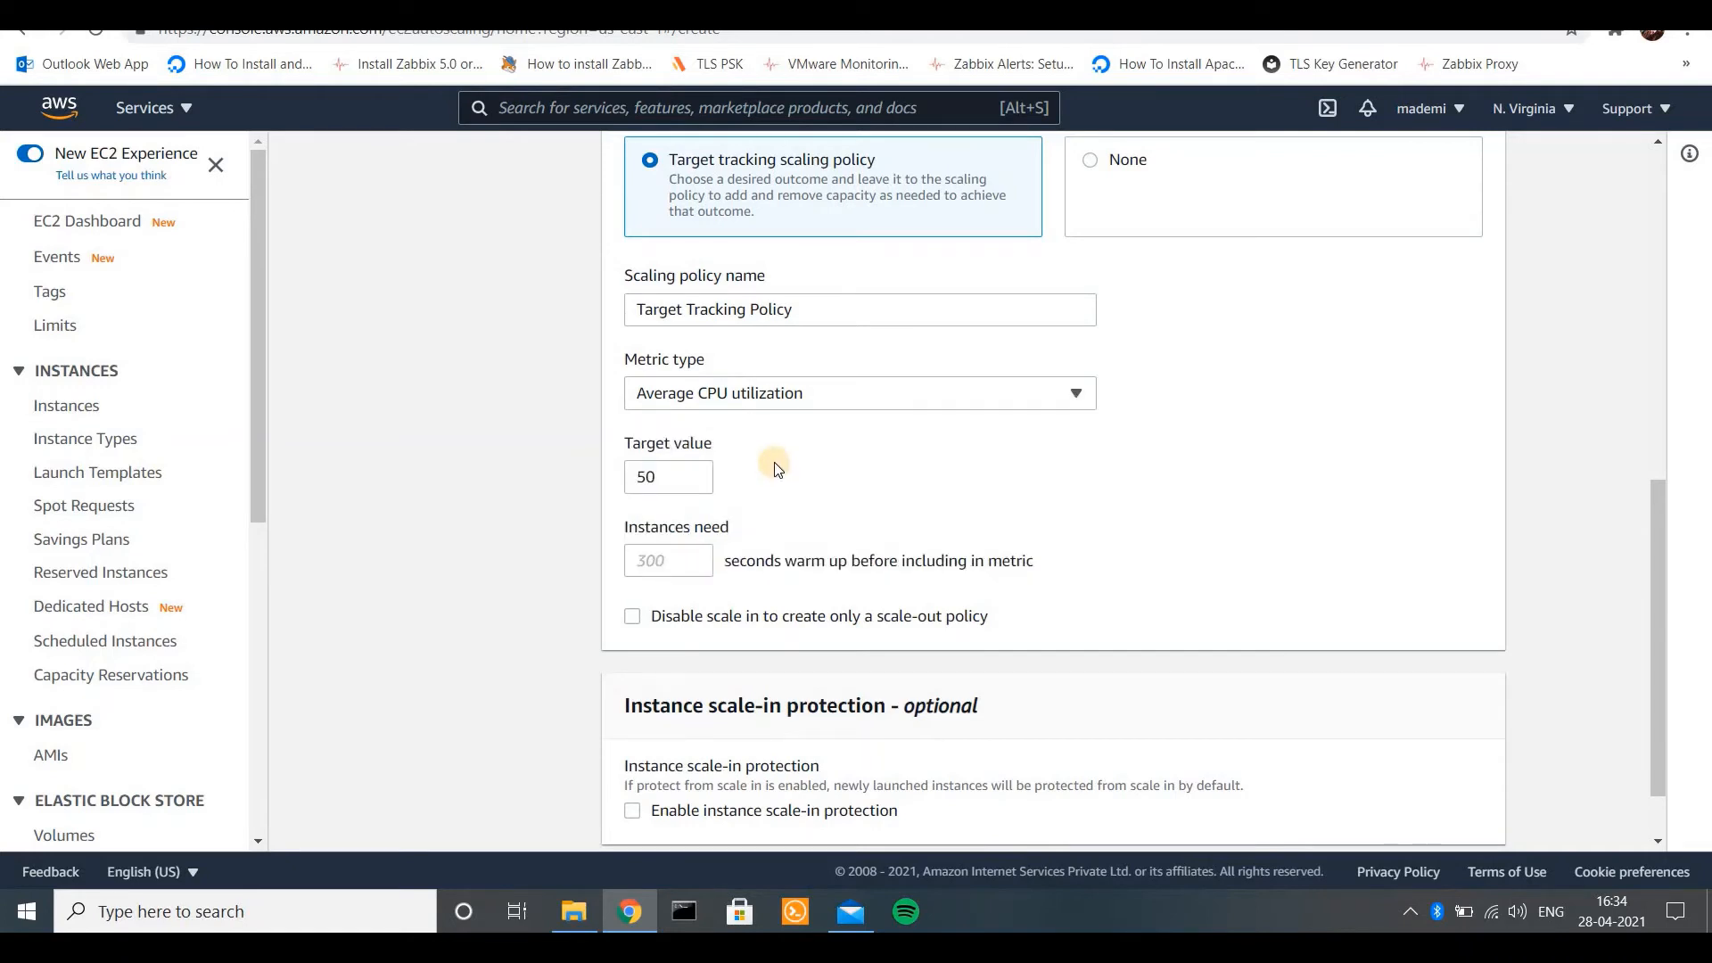
- Set the target tracking policy's target value to 60
{"action": "triple_click", "coordinate": [713, 450]}
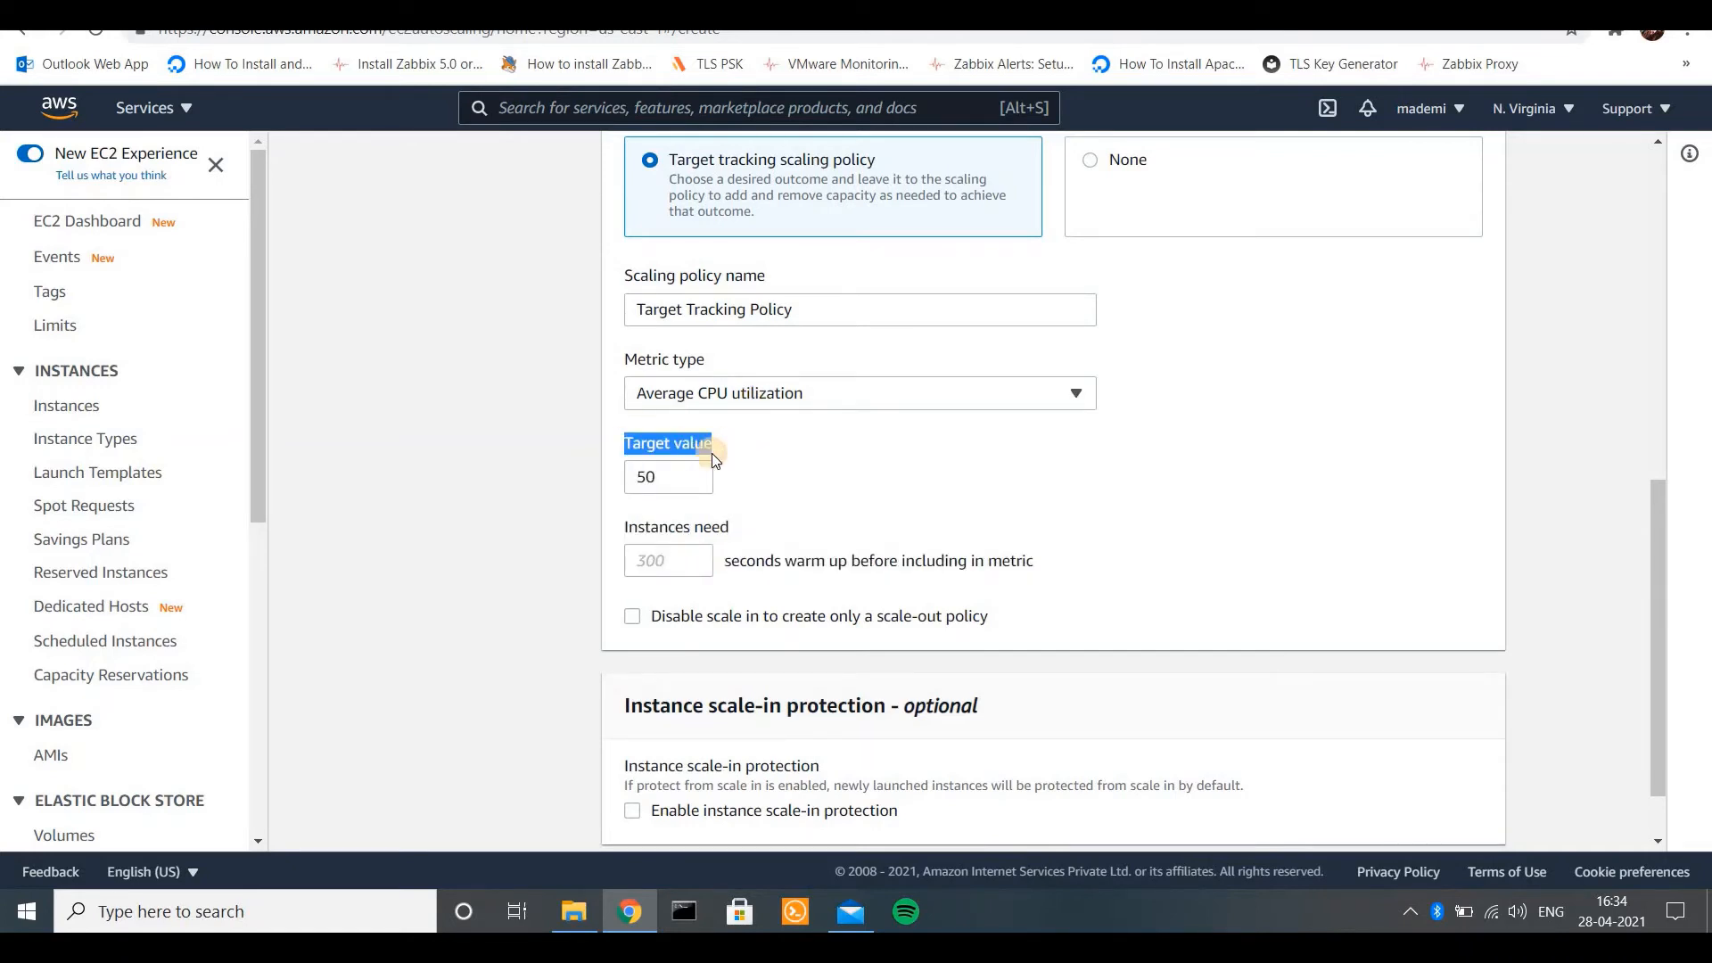
{"action": "left_click_drag", "start_coordinate": [627, 478], "coordinate": [741, 478]}
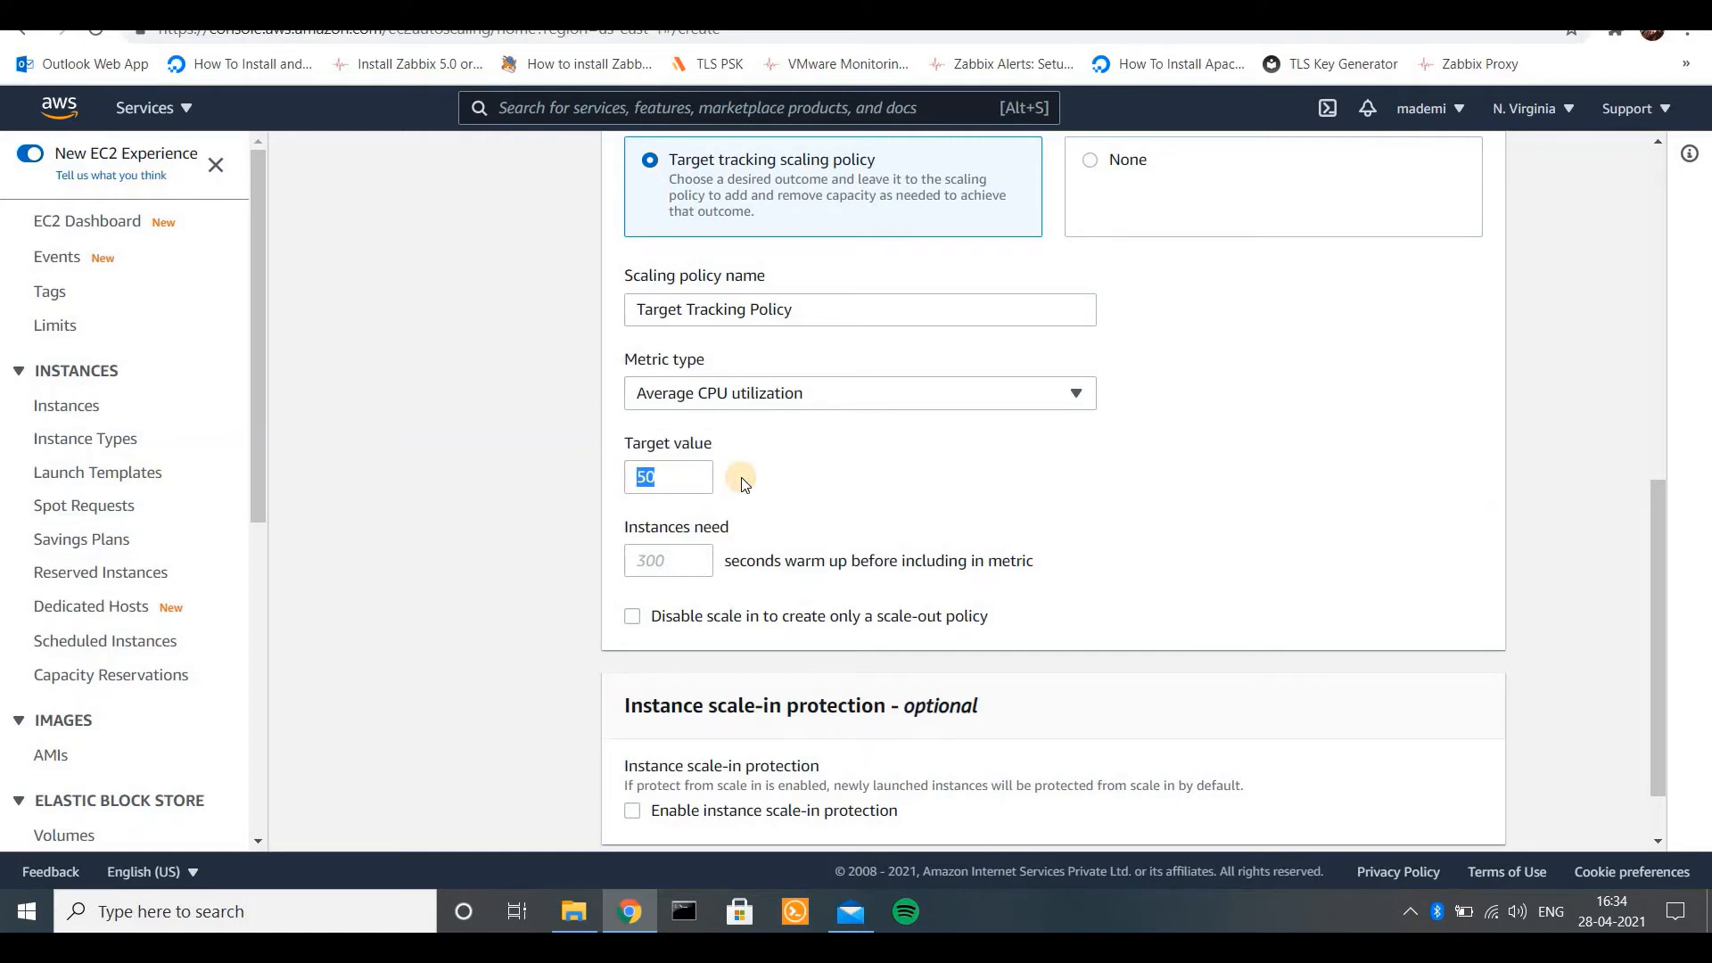
{"action": "left_click", "coordinate": [663, 477]}
{"action": "left_click_drag", "start_coordinate": [662, 478], "coordinate": [629, 472]}
{"action": "type", "text": "60"}
- Set the instance warm-up time to 60 seconds and continue to the notifications step
{"action": "left_click", "coordinate": [644, 555]}
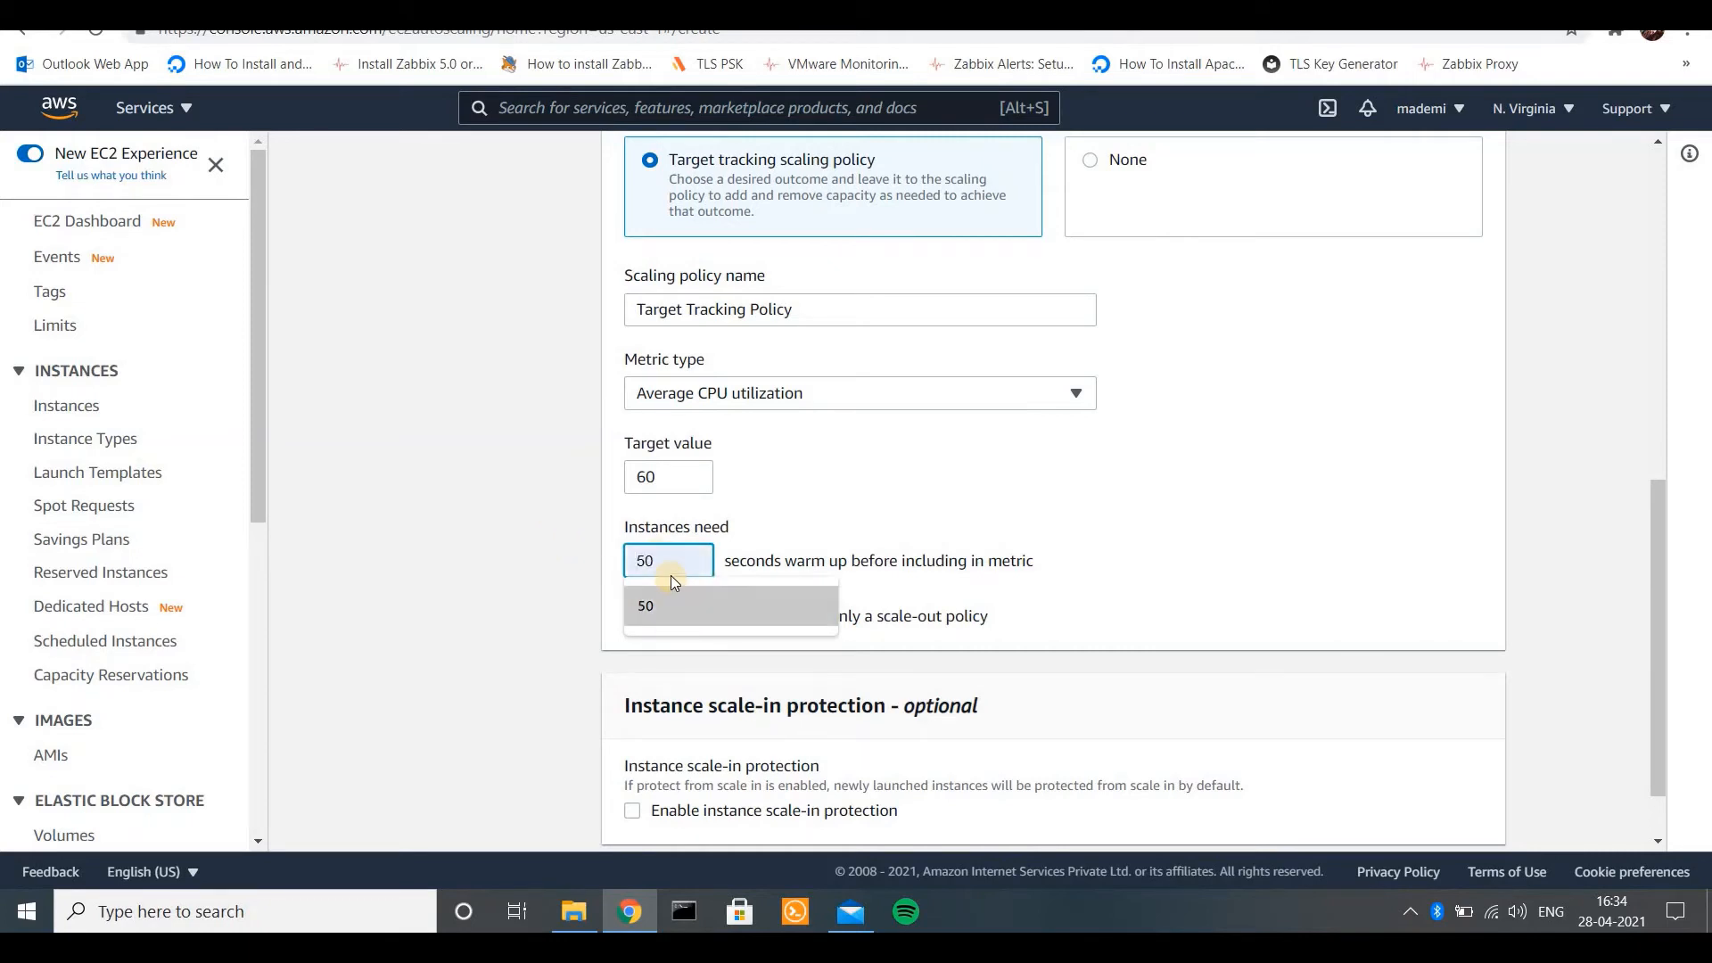
{"action": "type", "text": "60"}
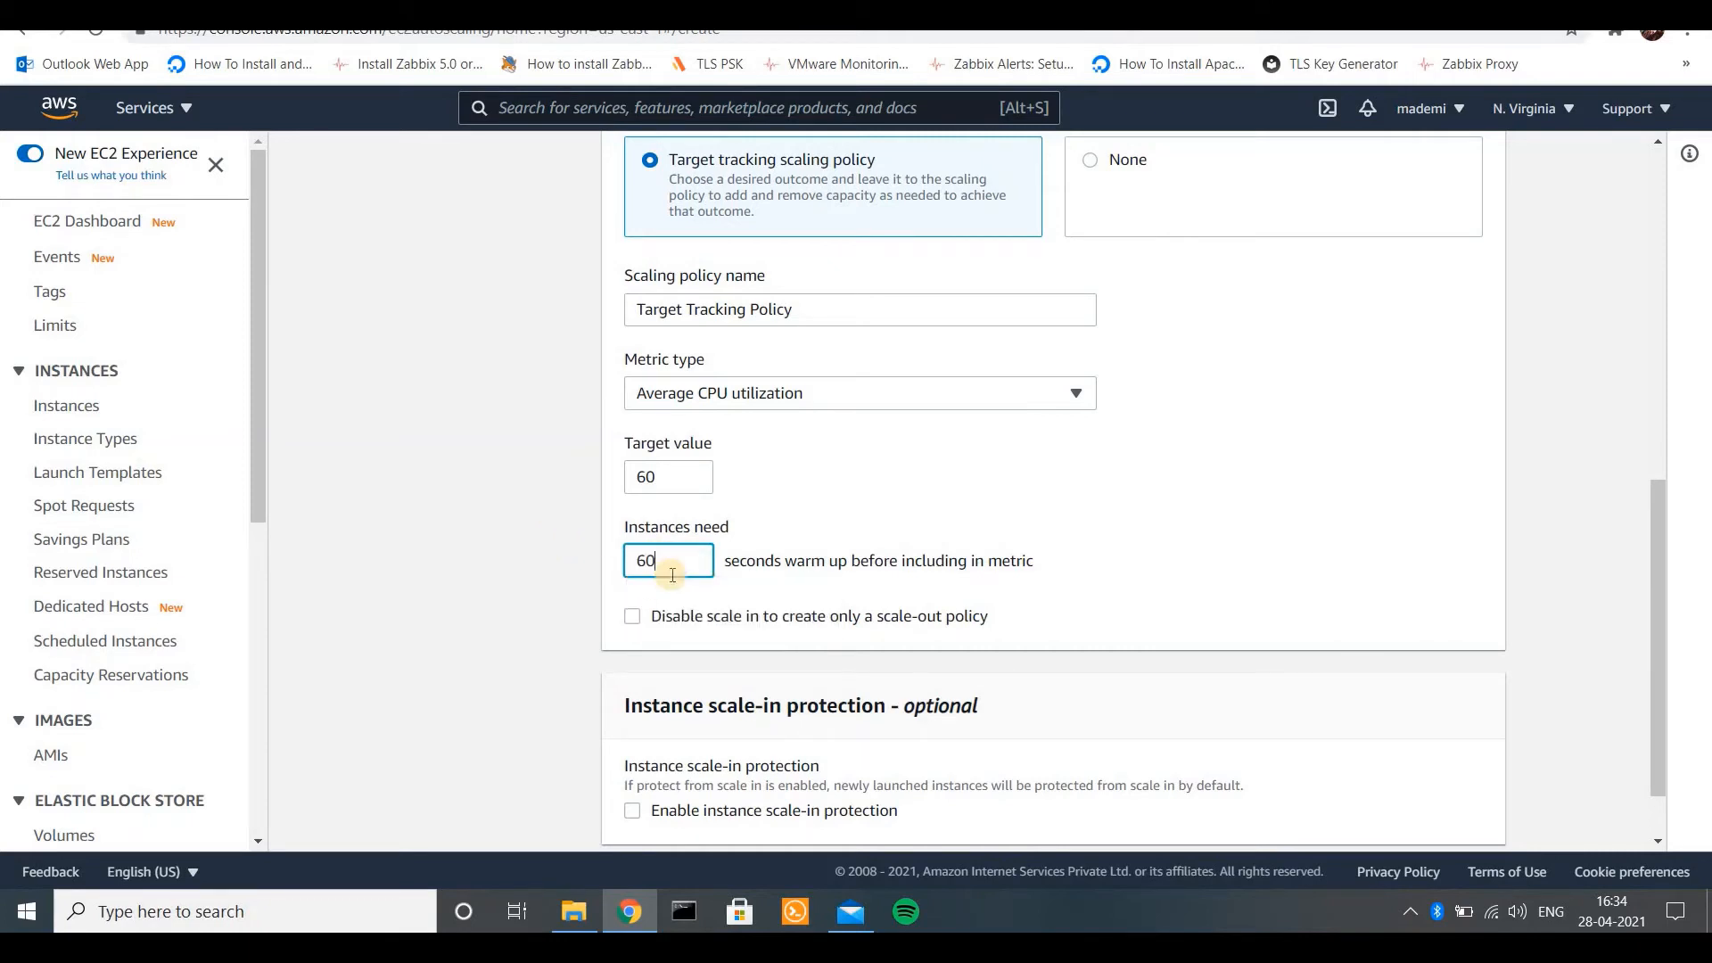
{"action": "left_click", "coordinate": [1147, 571]}
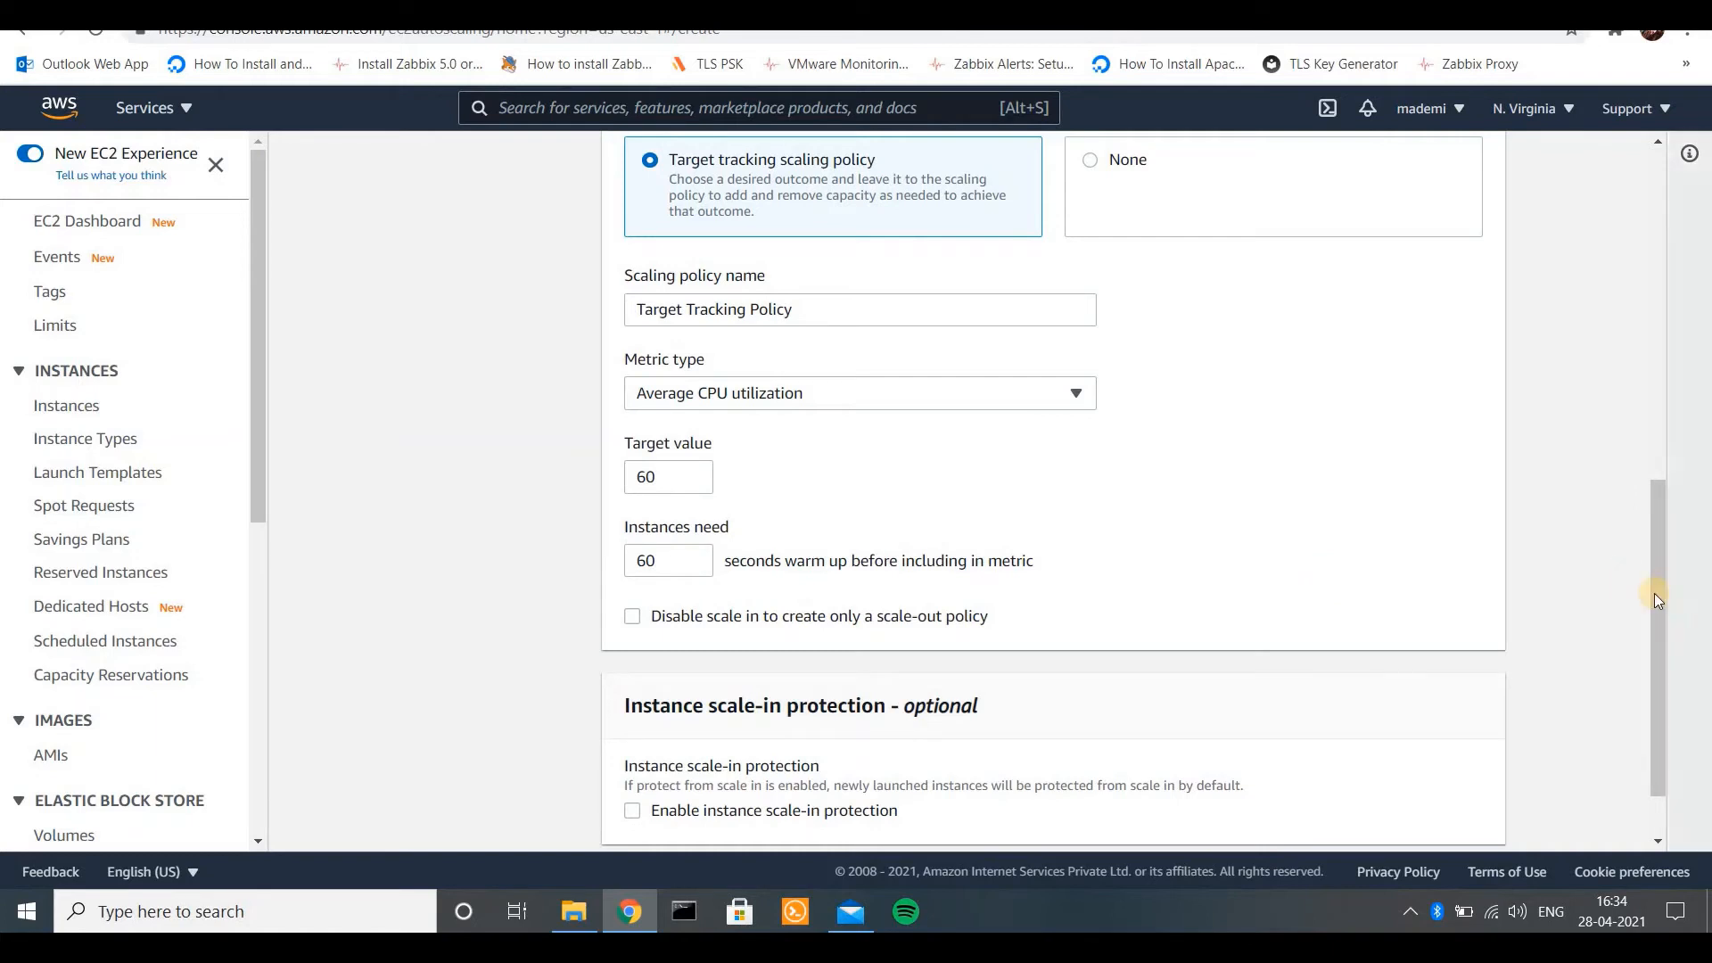
{"action": "left_click_drag", "start_coordinate": [1655, 596], "coordinate": [1655, 632]}
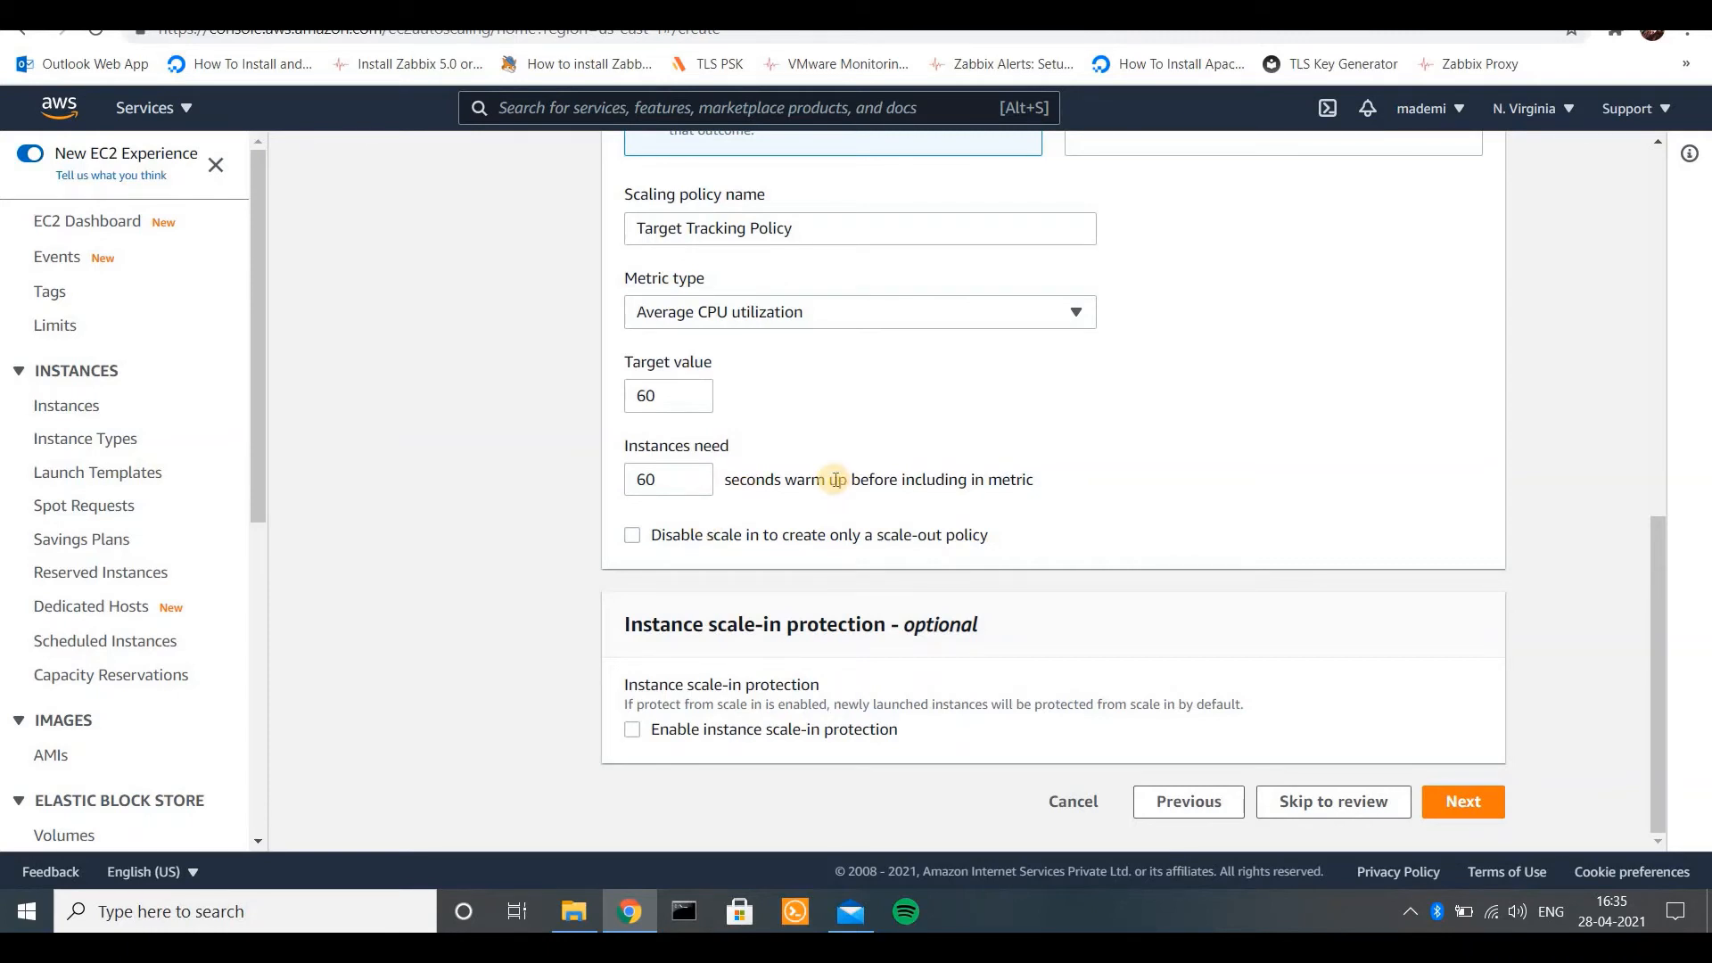
{"action": "left_click", "coordinate": [632, 536]}
{"action": "left_click", "coordinate": [1457, 815]}
{"action": "left_click", "coordinate": [1458, 809]}
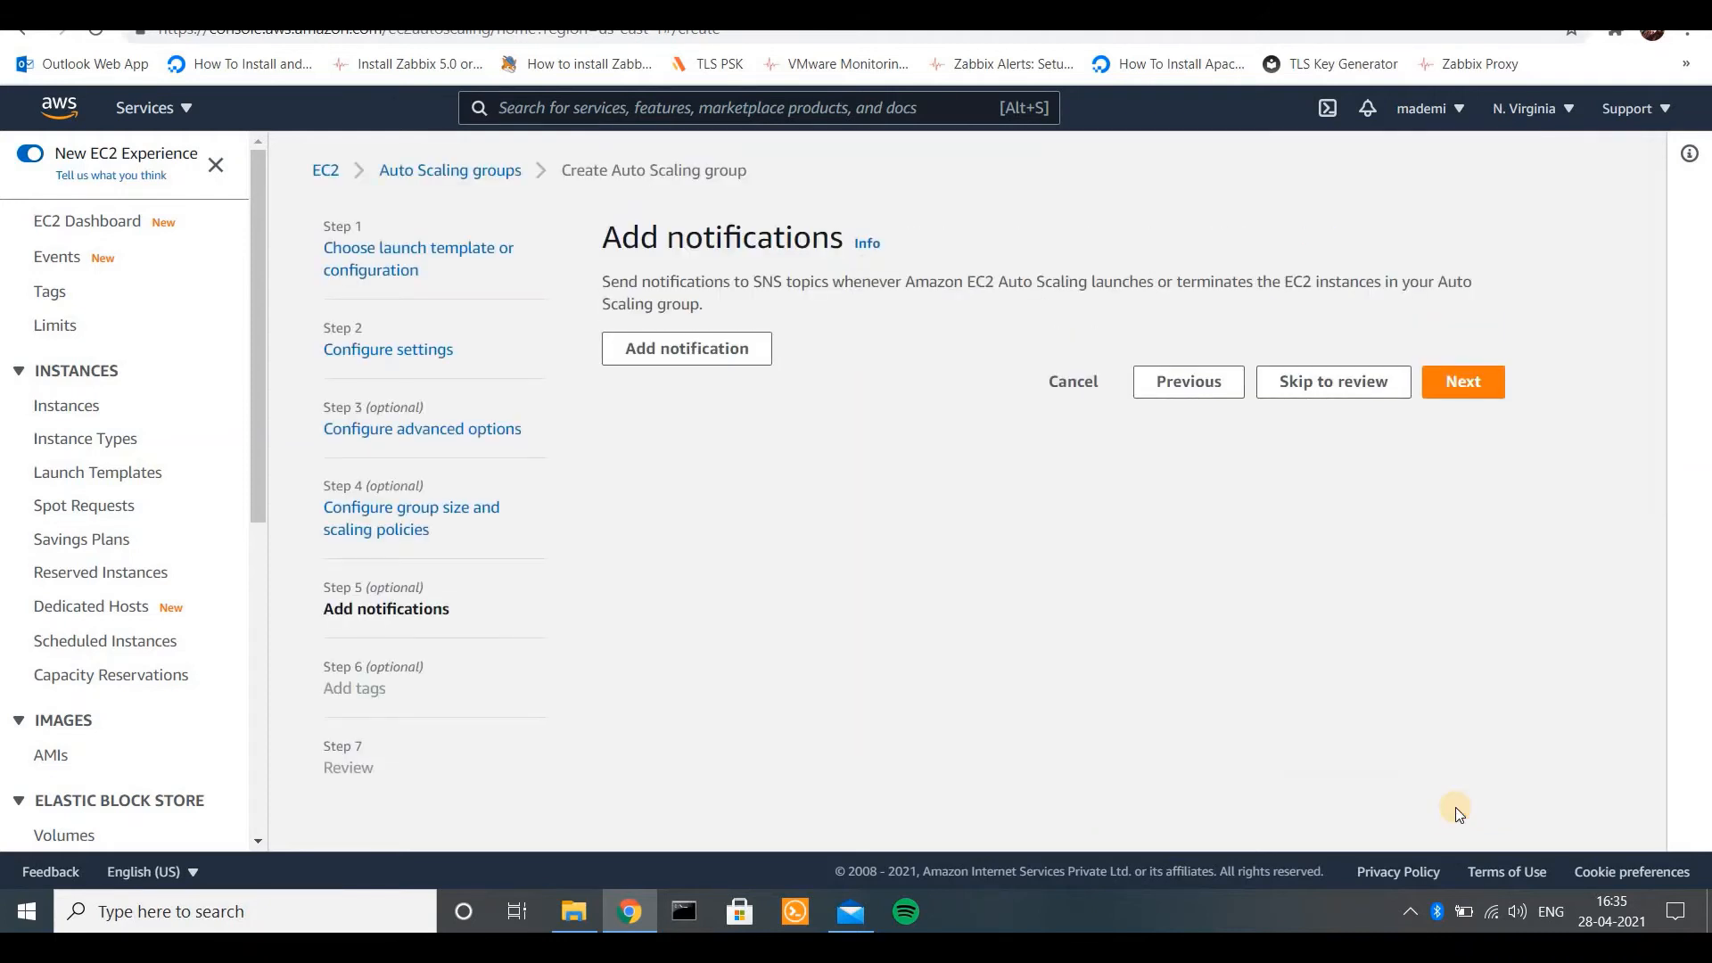
- Pass the notifications and tags steps without adding any, removing the blank tag row, and continue to the review
{"action": "left_click", "coordinate": [686, 352]}
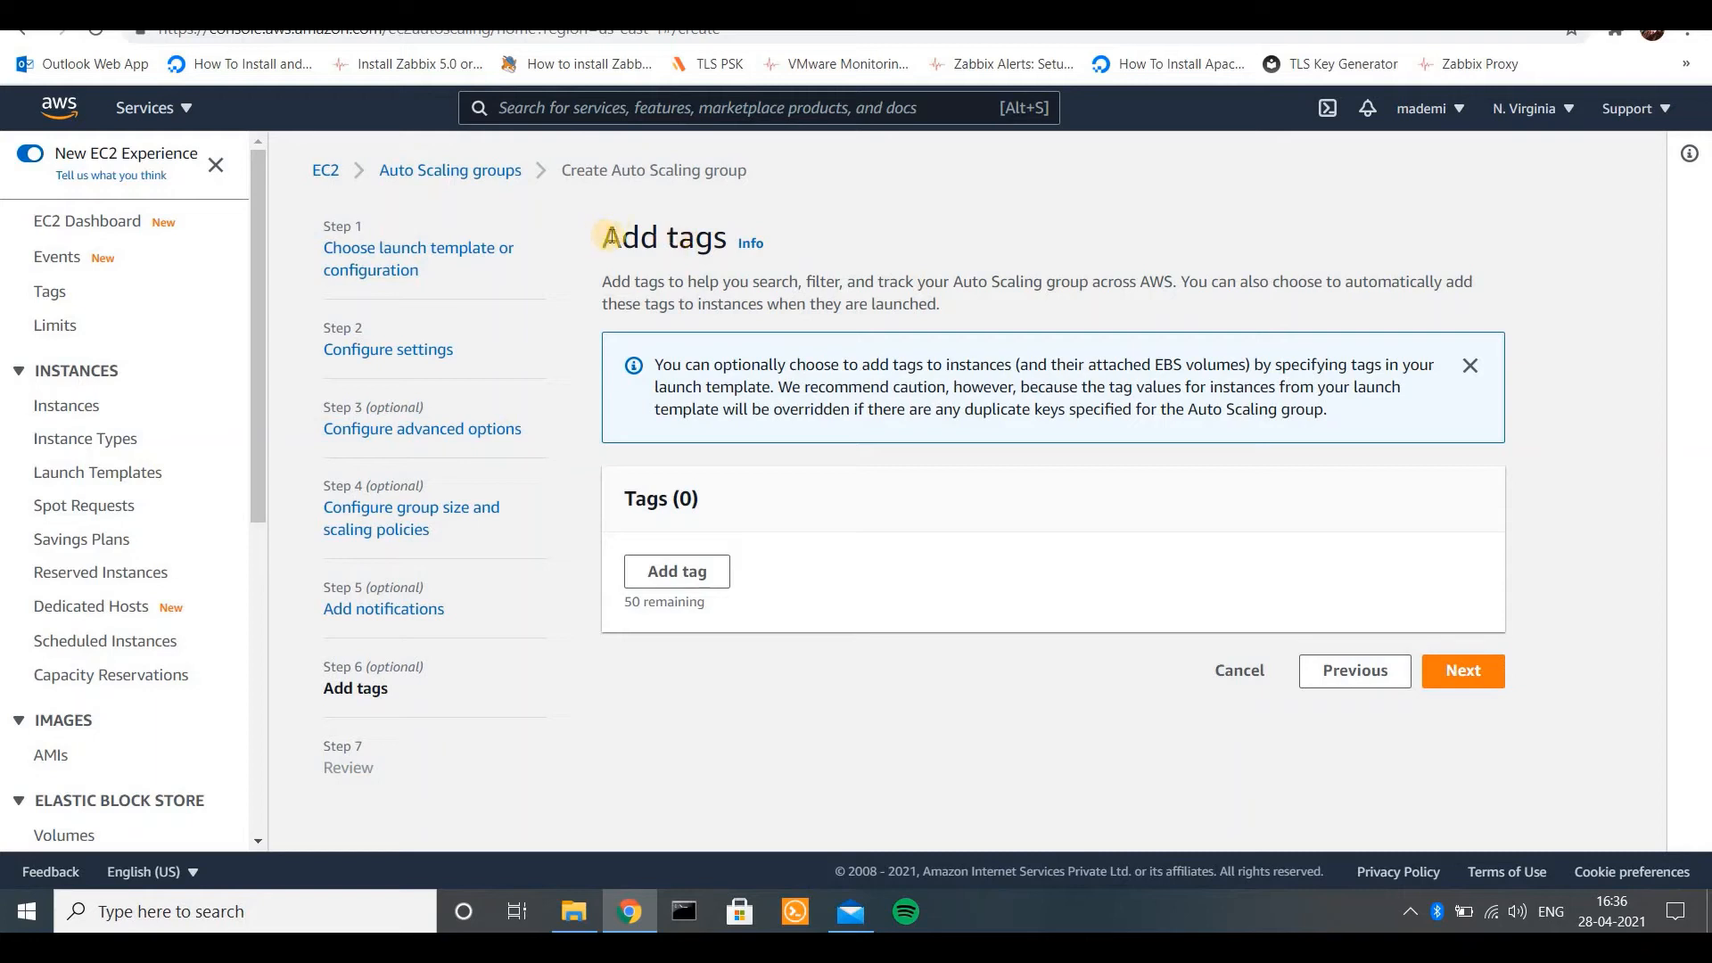
{"action": "double_click", "coordinate": [700, 237]}
{"action": "left_click_drag", "start_coordinate": [742, 233], "coordinate": [631, 236]}
{"action": "left_click", "coordinate": [599, 234]}
{"action": "left_click", "coordinate": [655, 572]}
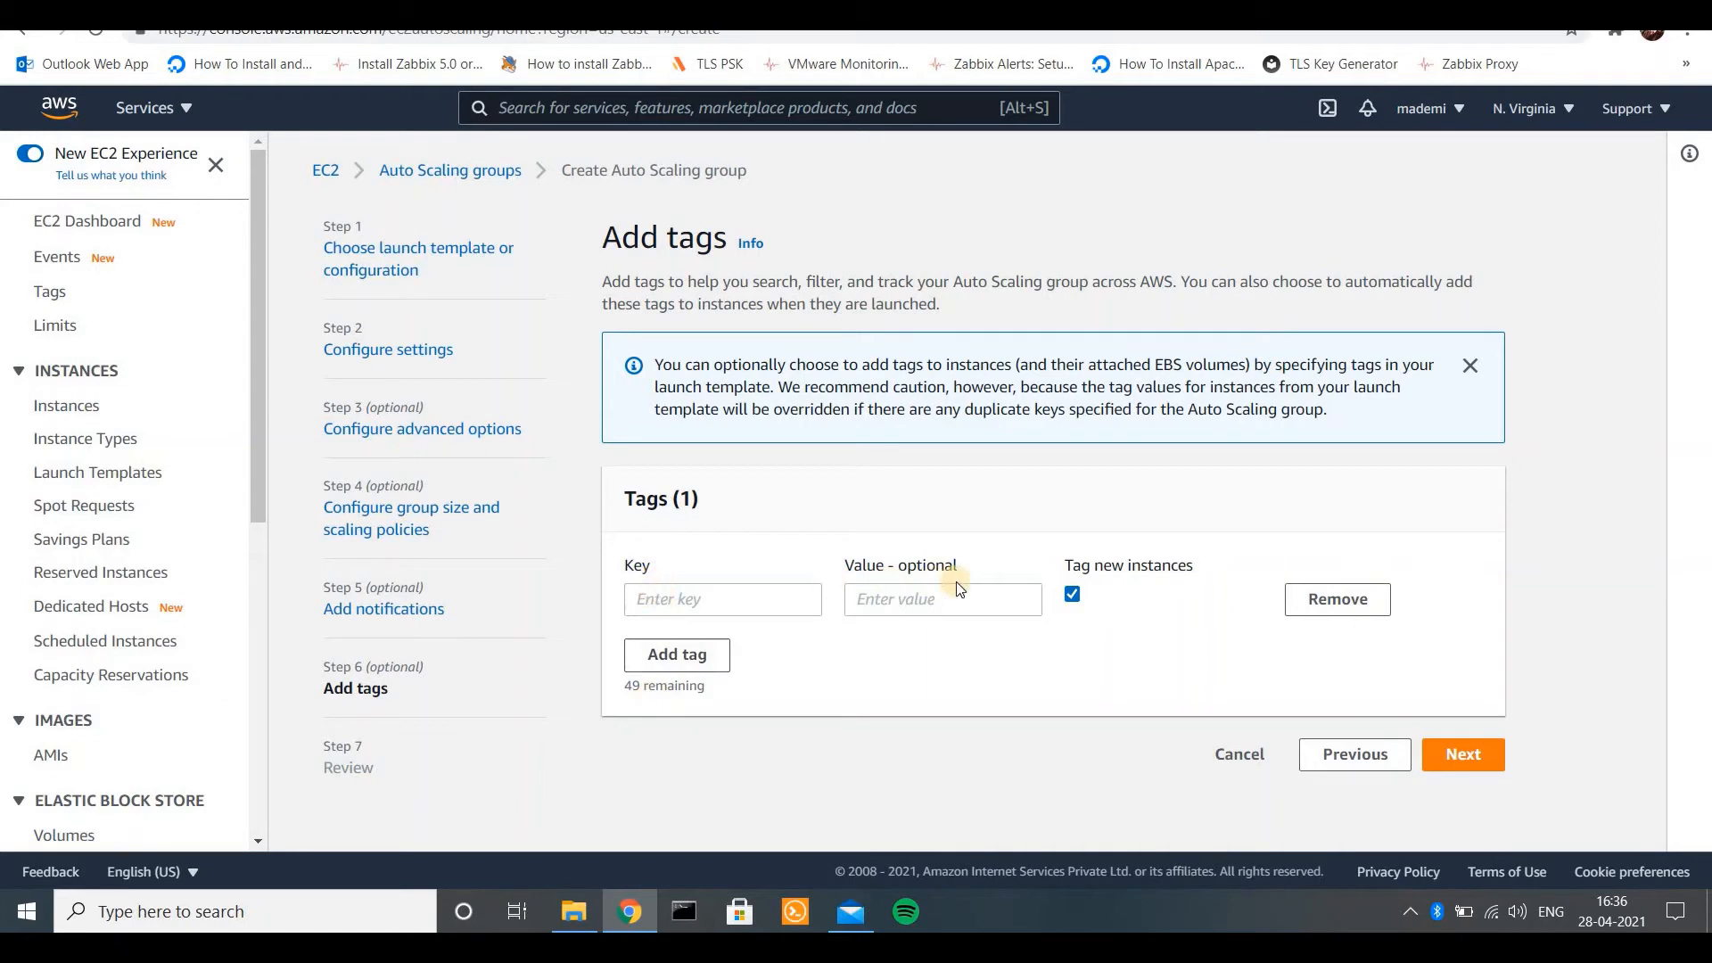
{"action": "left_click_drag", "start_coordinate": [617, 687], "coordinate": [737, 686]}
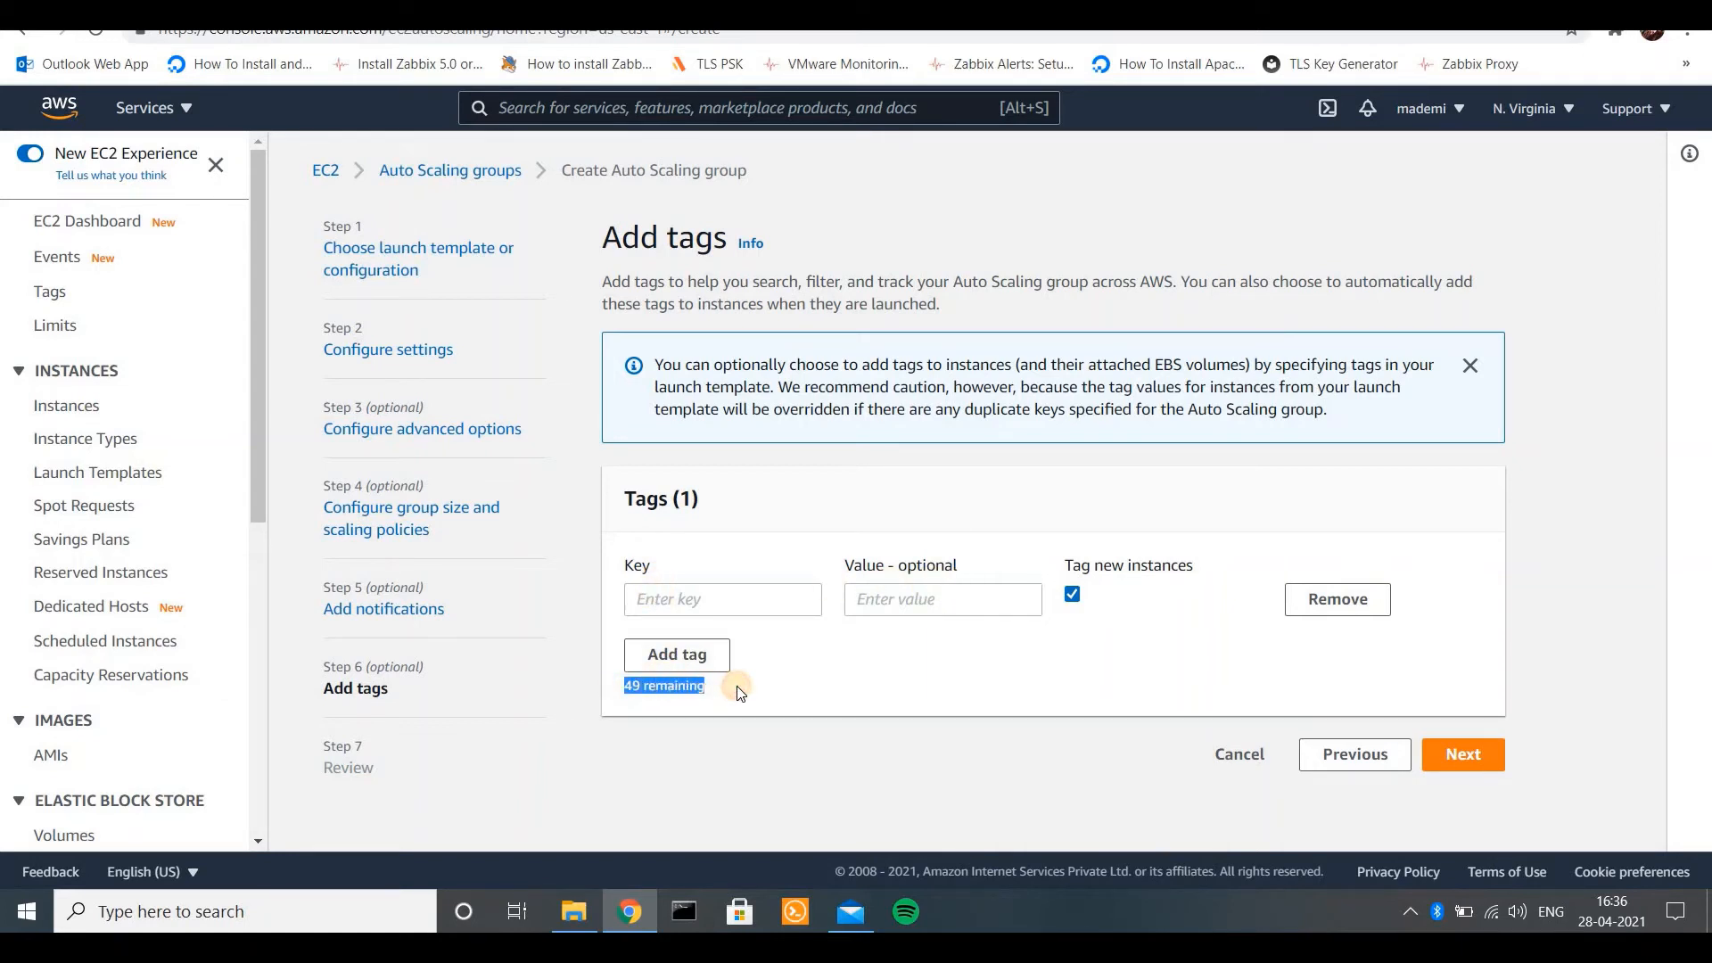
{"action": "left_click", "coordinate": [1345, 598]}
{"action": "left_click", "coordinate": [1464, 671]}
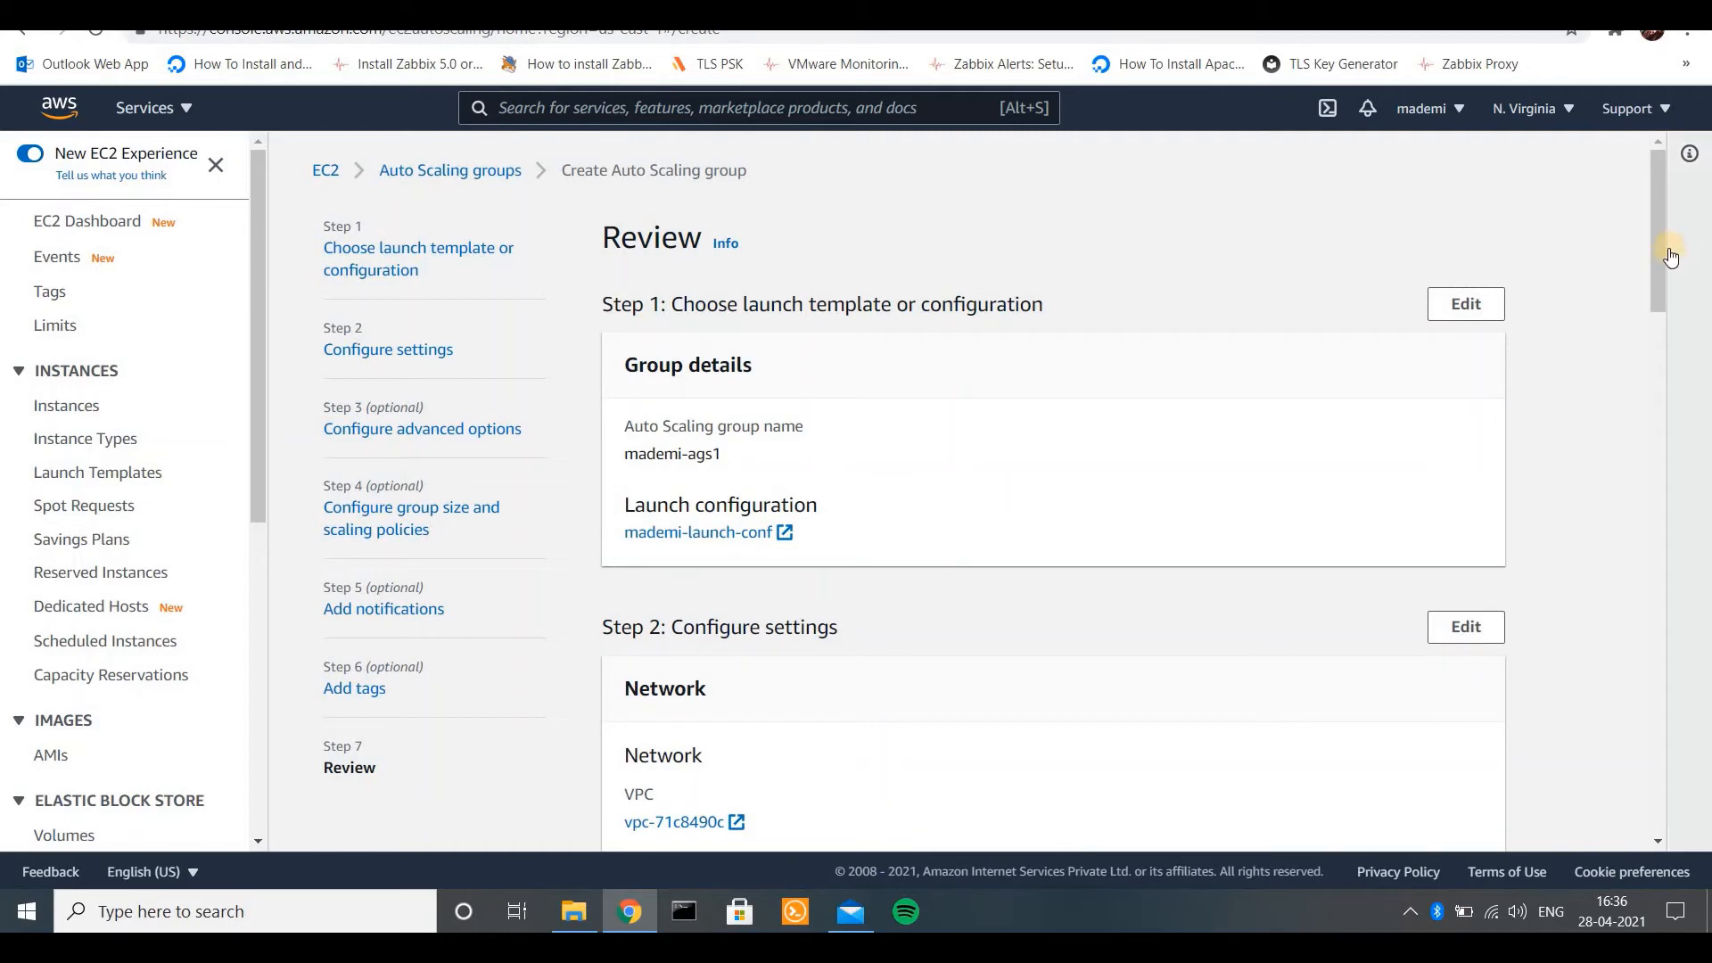
- Review the group's settings and open the list of running EC2 instances in a separate browser tab
{"action": "left_click_drag", "start_coordinate": [1673, 280], "coordinate": [1705, 853]}
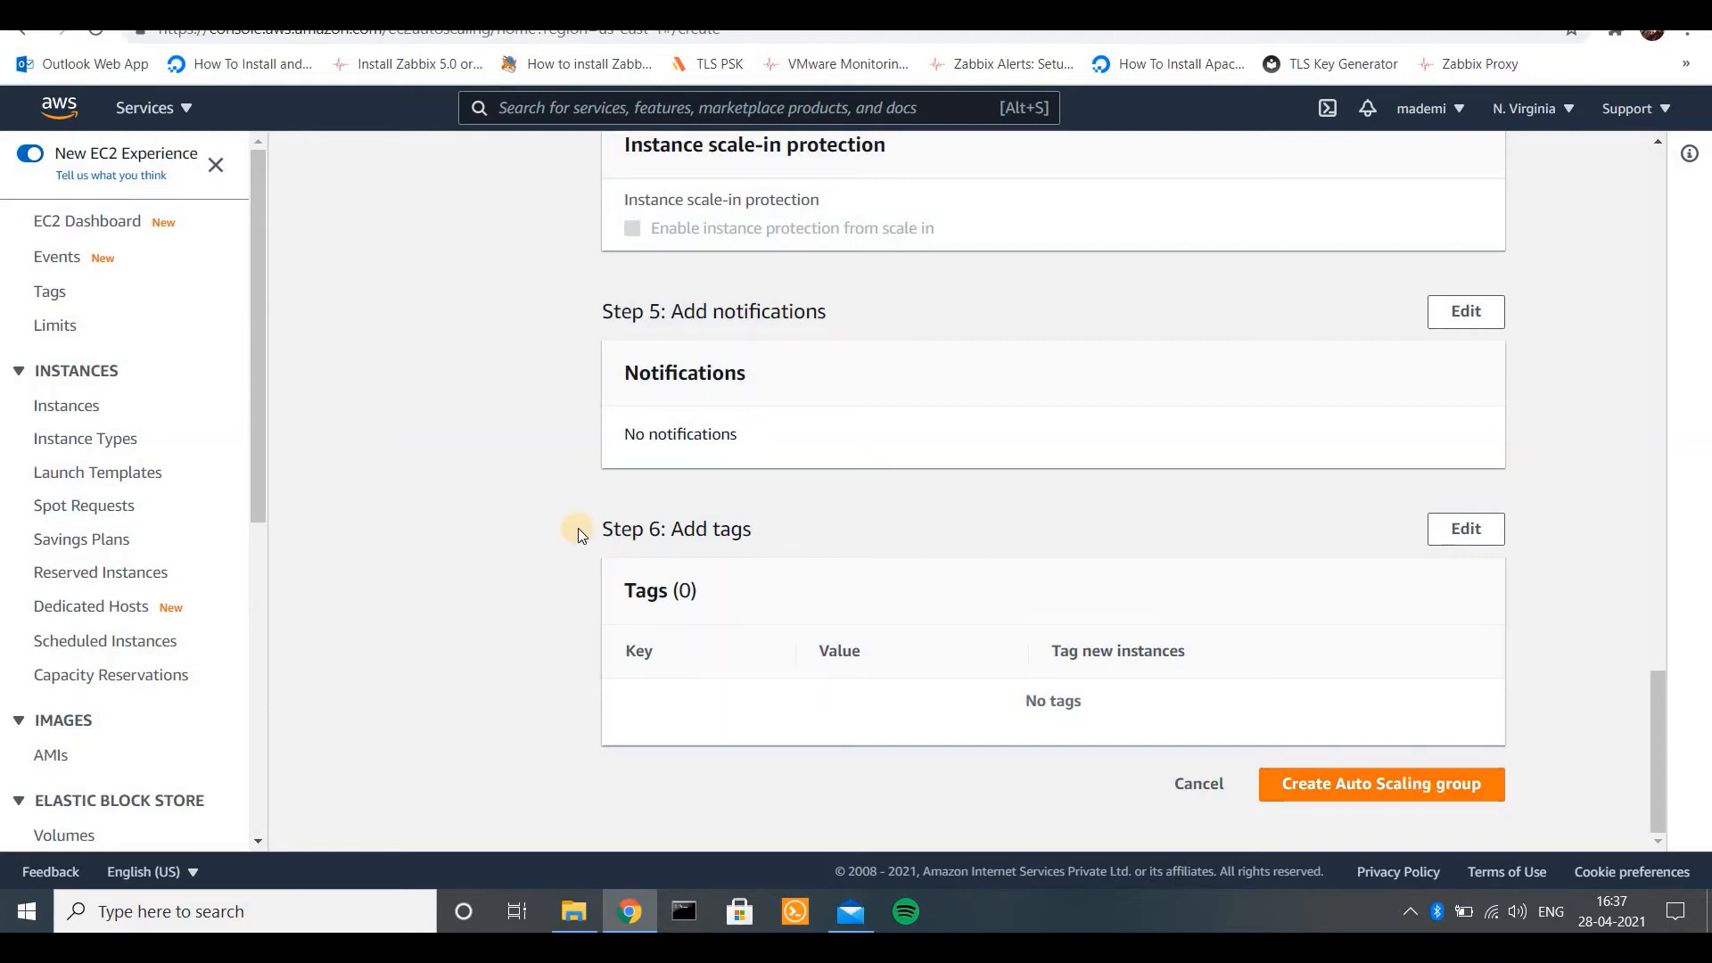
{"action": "right_click", "coordinate": [109, 220]}
{"action": "left_click", "coordinate": [157, 232]}
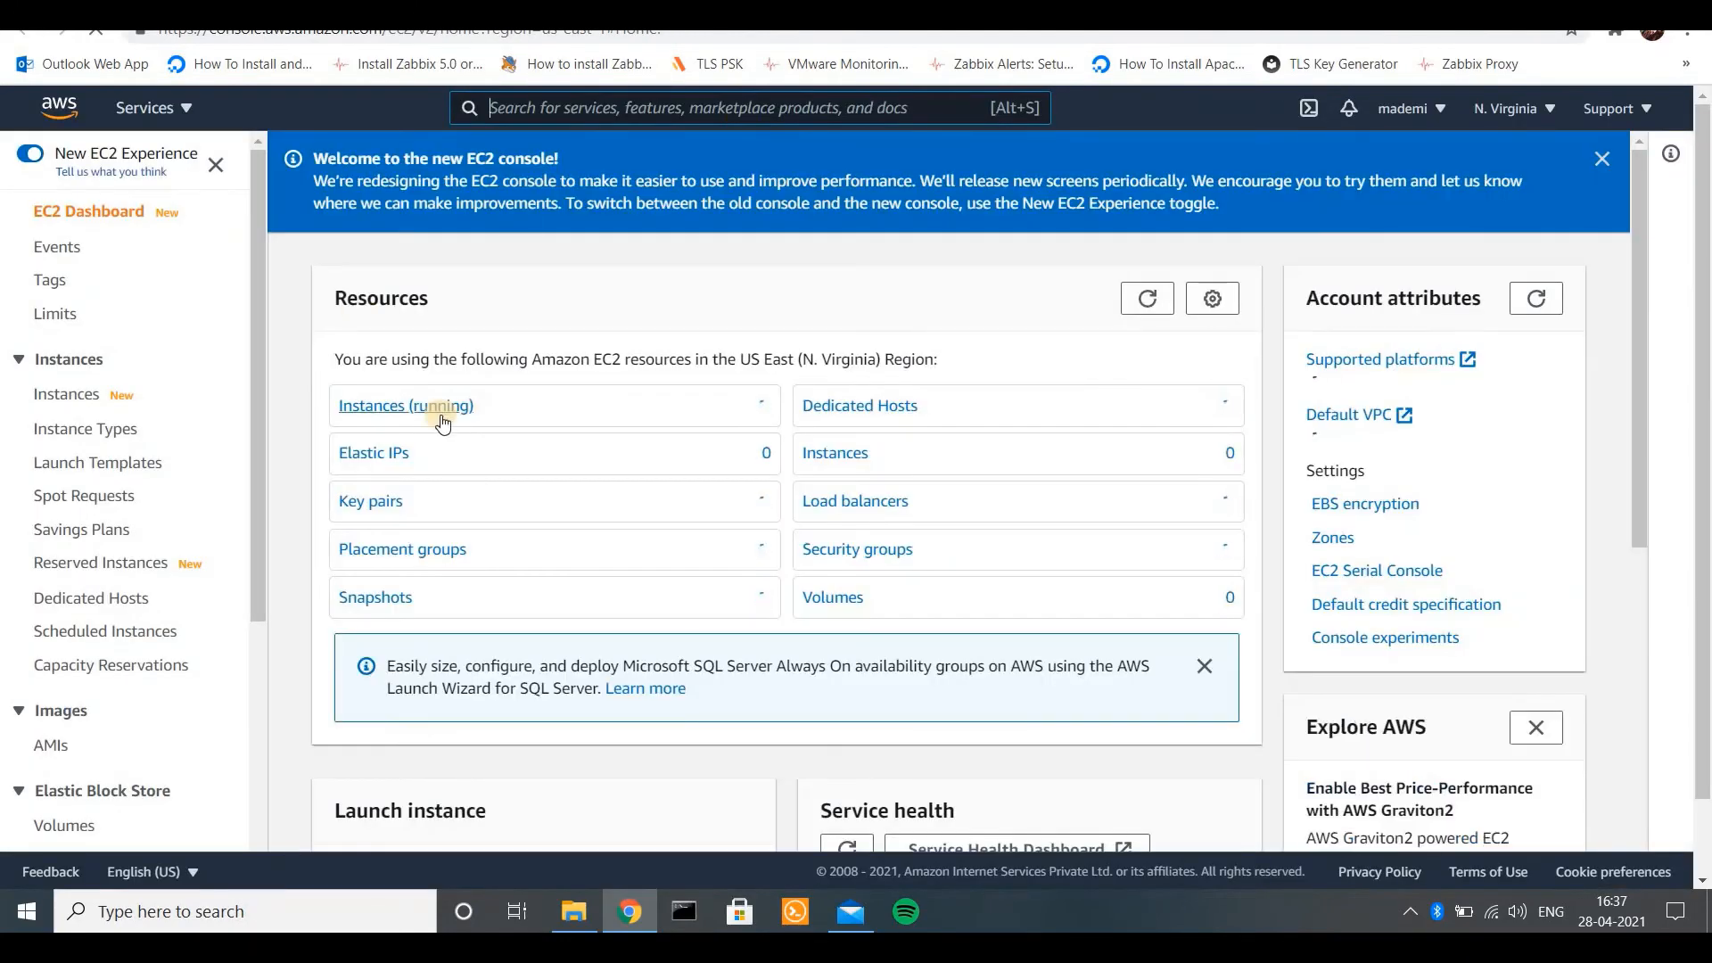
{"action": "left_click", "coordinate": [408, 404]}
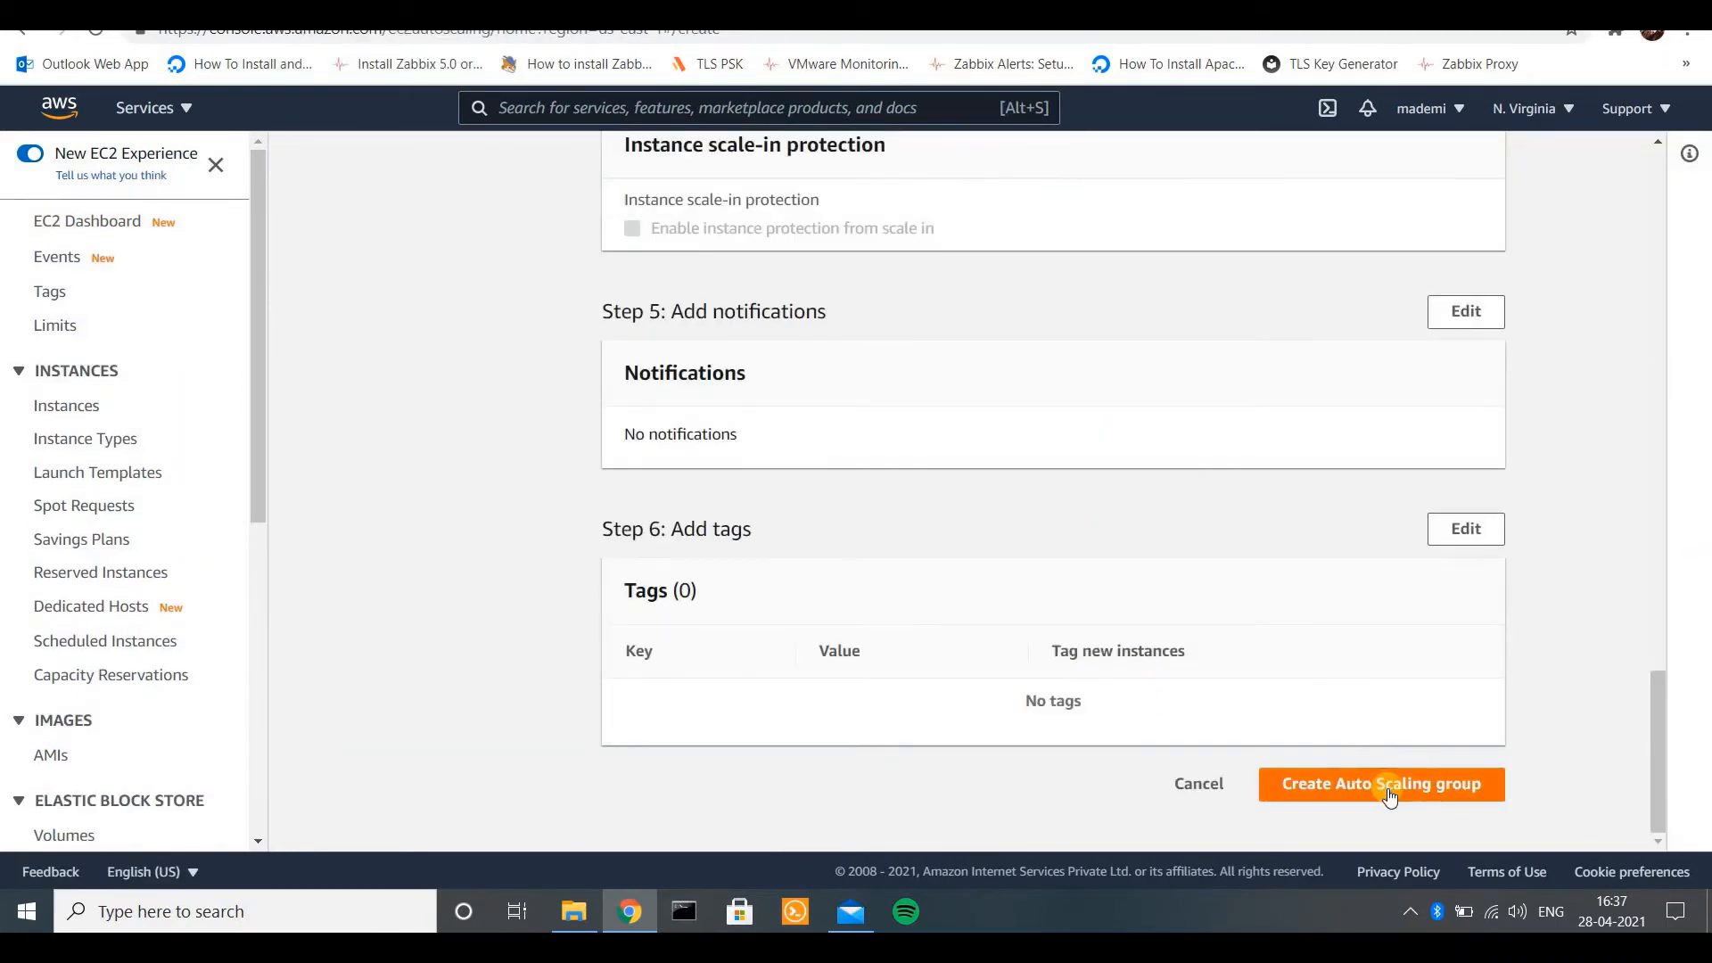
- Create the Auto Scaling group and view the activity history of mademi-ags1
{"action": "left_click", "coordinate": [1388, 788]}
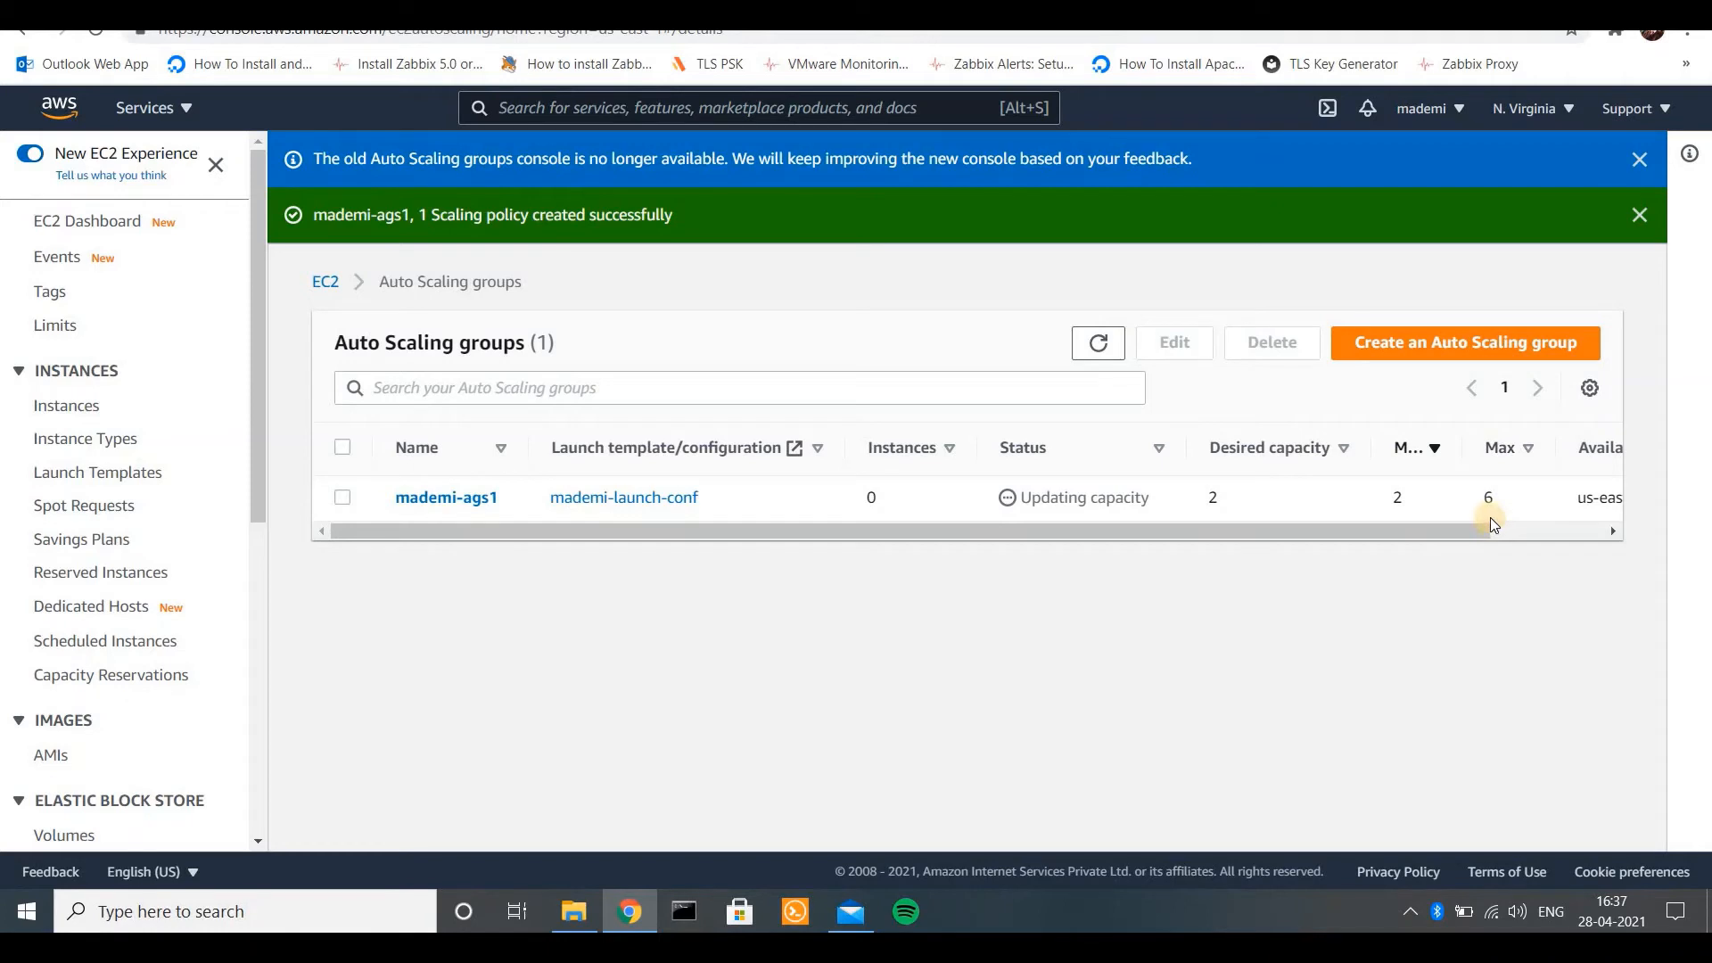
{"action": "left_click", "coordinate": [342, 497]}
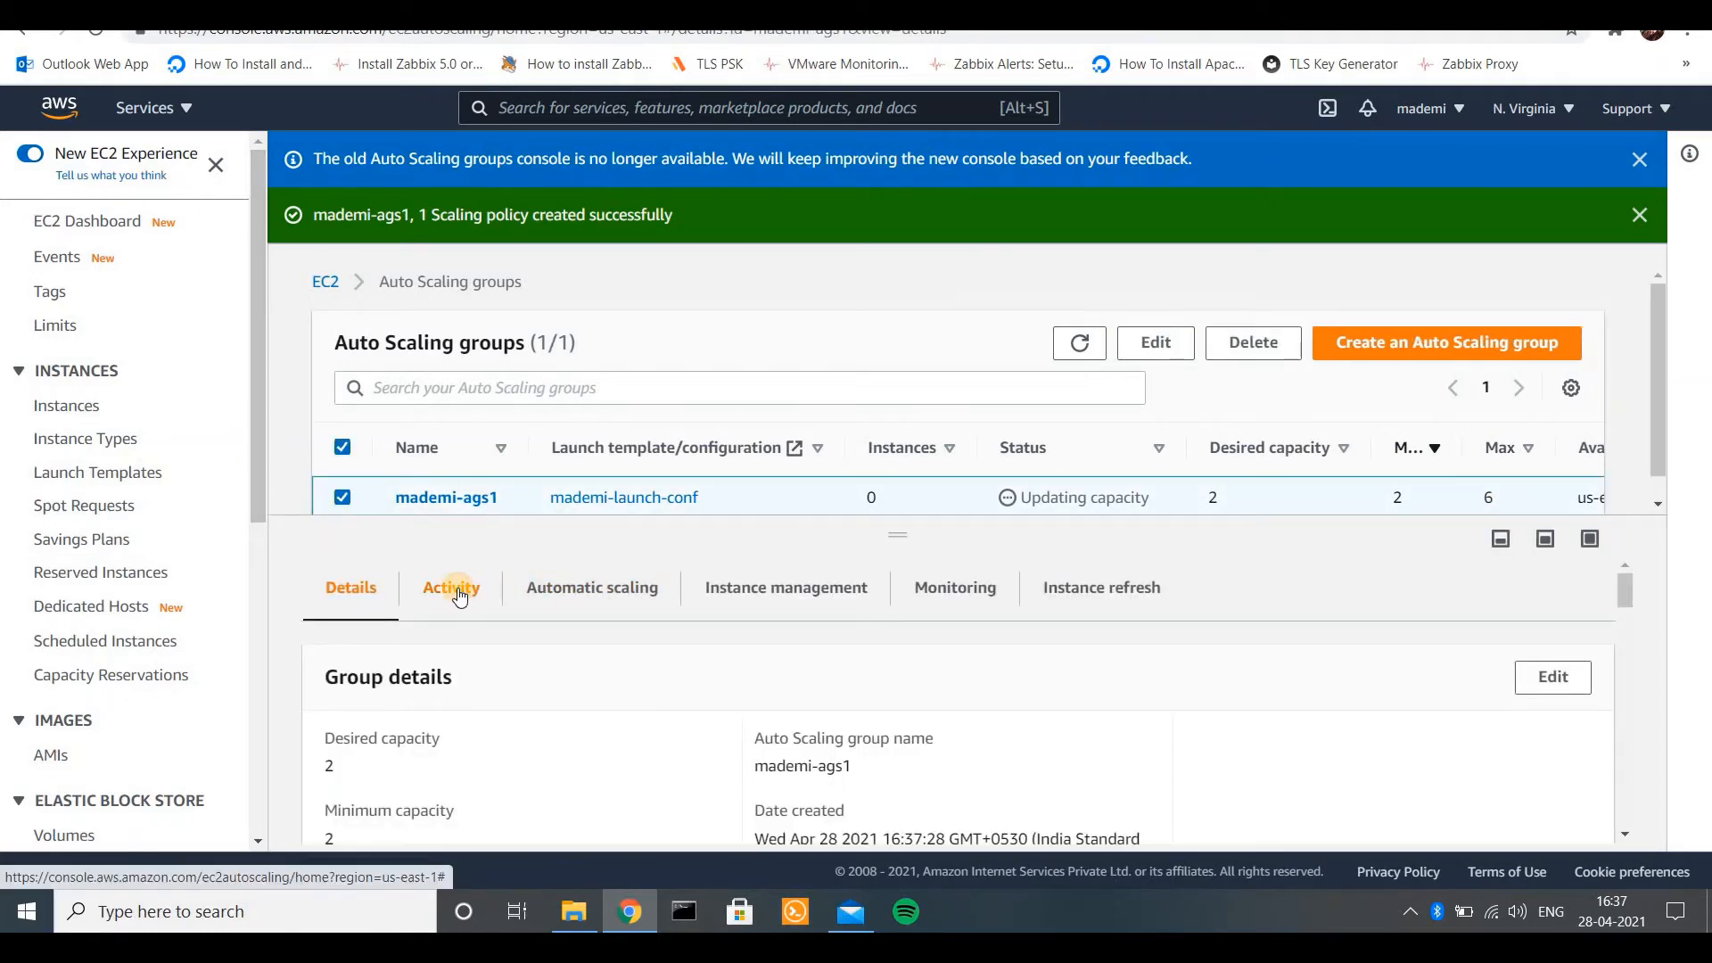
{"action": "left_click", "coordinate": [460, 594]}
{"action": "left_click_drag", "start_coordinate": [1627, 614], "coordinate": [1646, 771]}
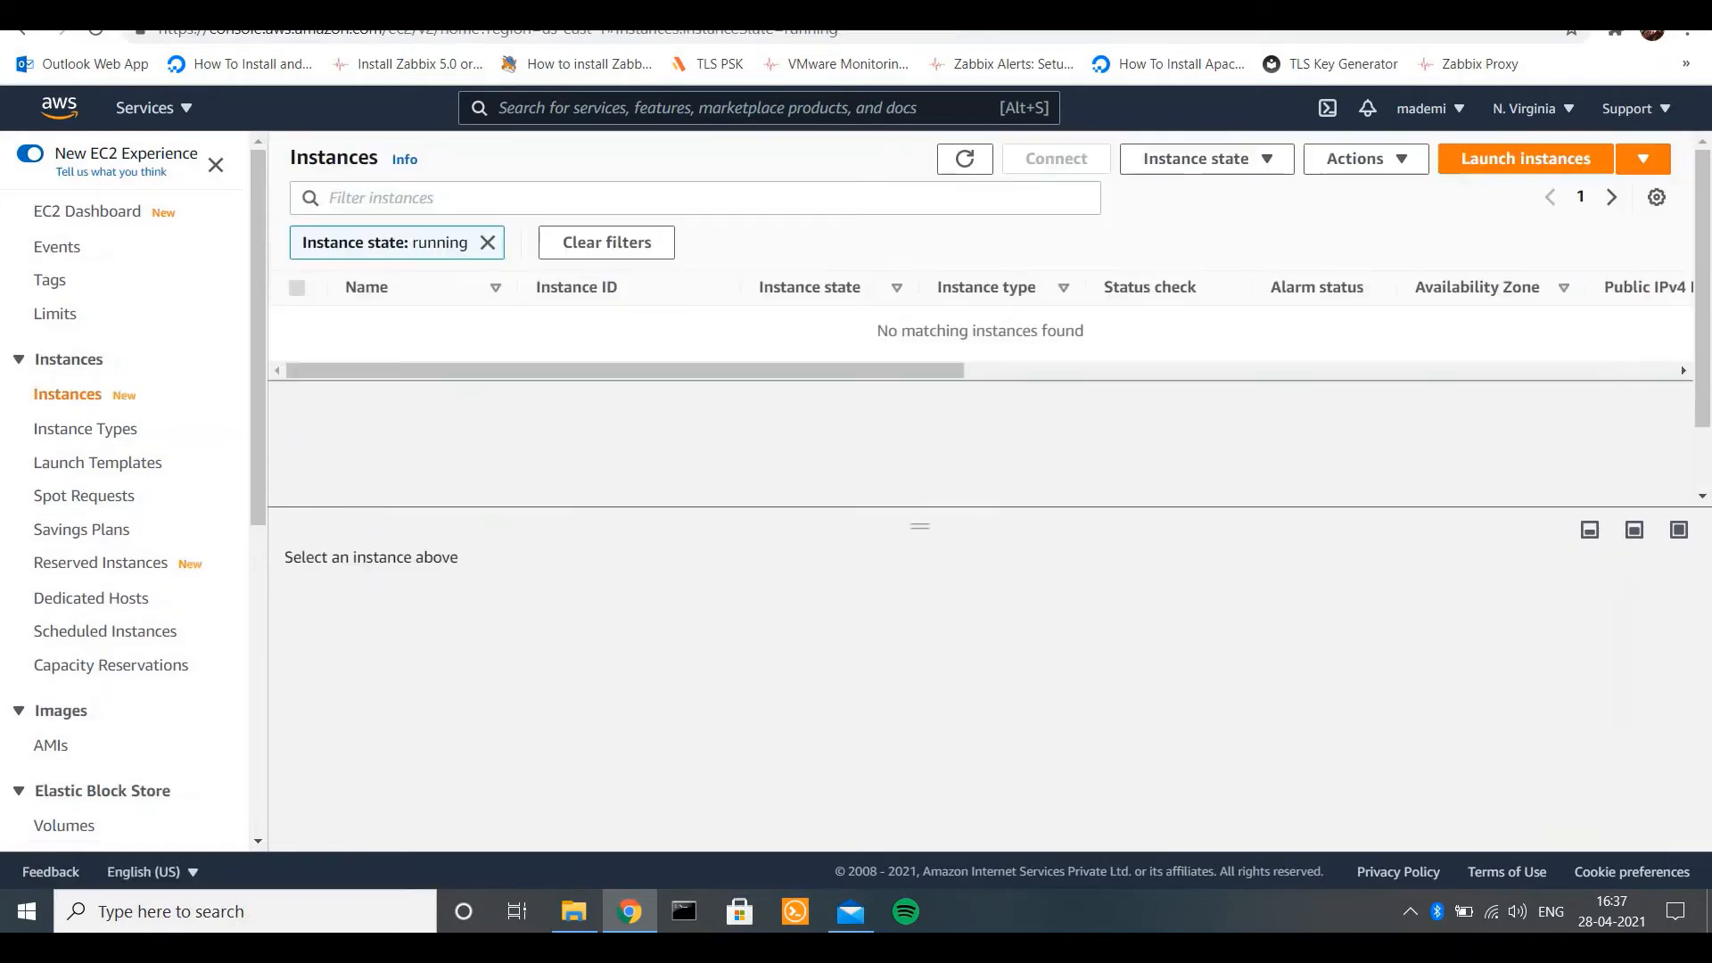
- Refresh the running instances list to check which instances the Auto Scaling group has launched
{"action": "left_click", "coordinate": [856, 11]}
{"action": "left_click", "coordinate": [964, 160]}
{"action": "left_click", "coordinate": [963, 161]}
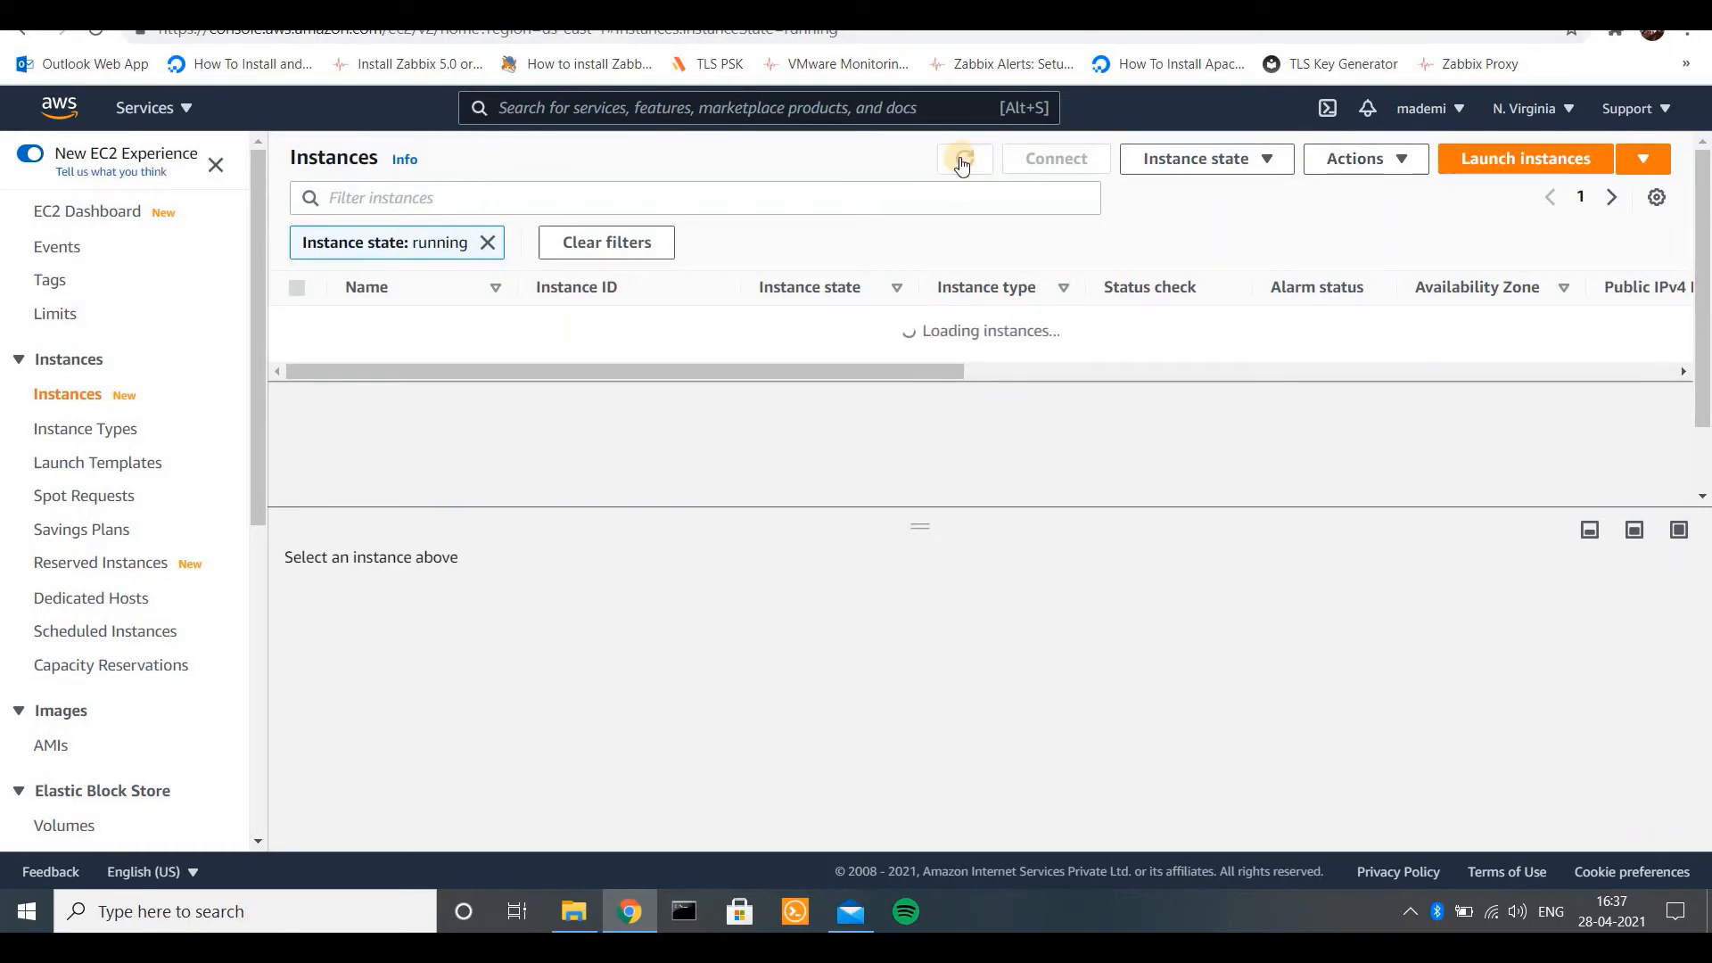
{"action": "left_click", "coordinate": [963, 160]}
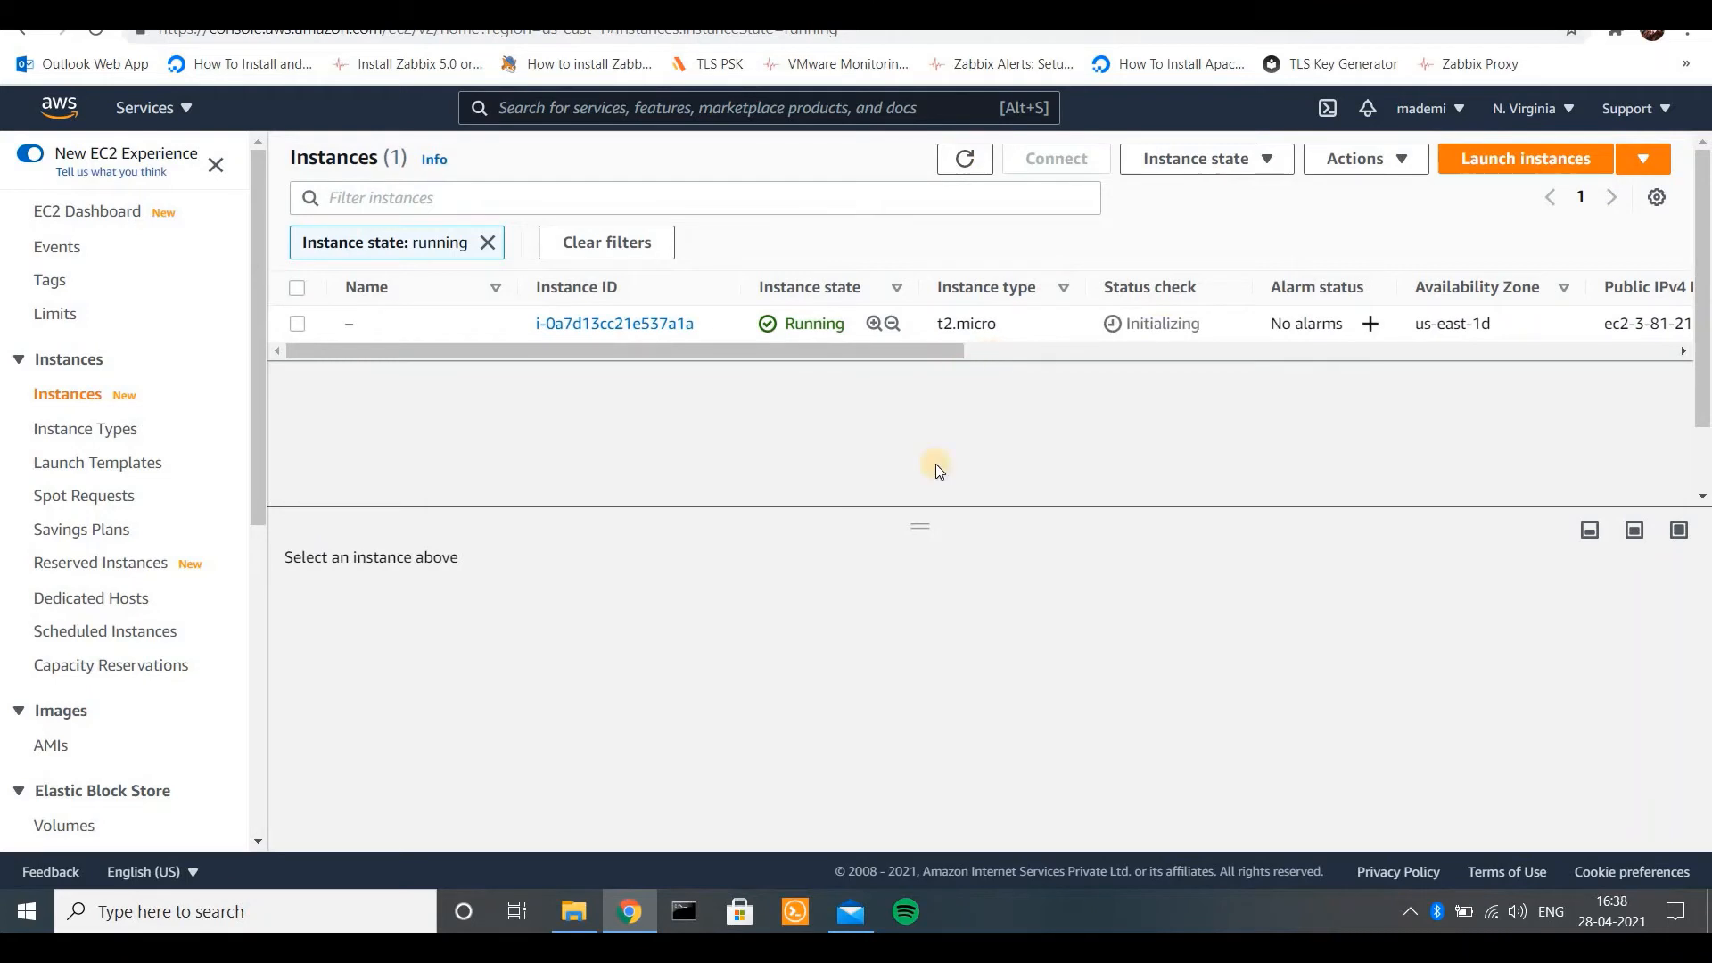
{"action": "left_click_drag", "start_coordinate": [921, 526], "coordinate": [943, 611]}
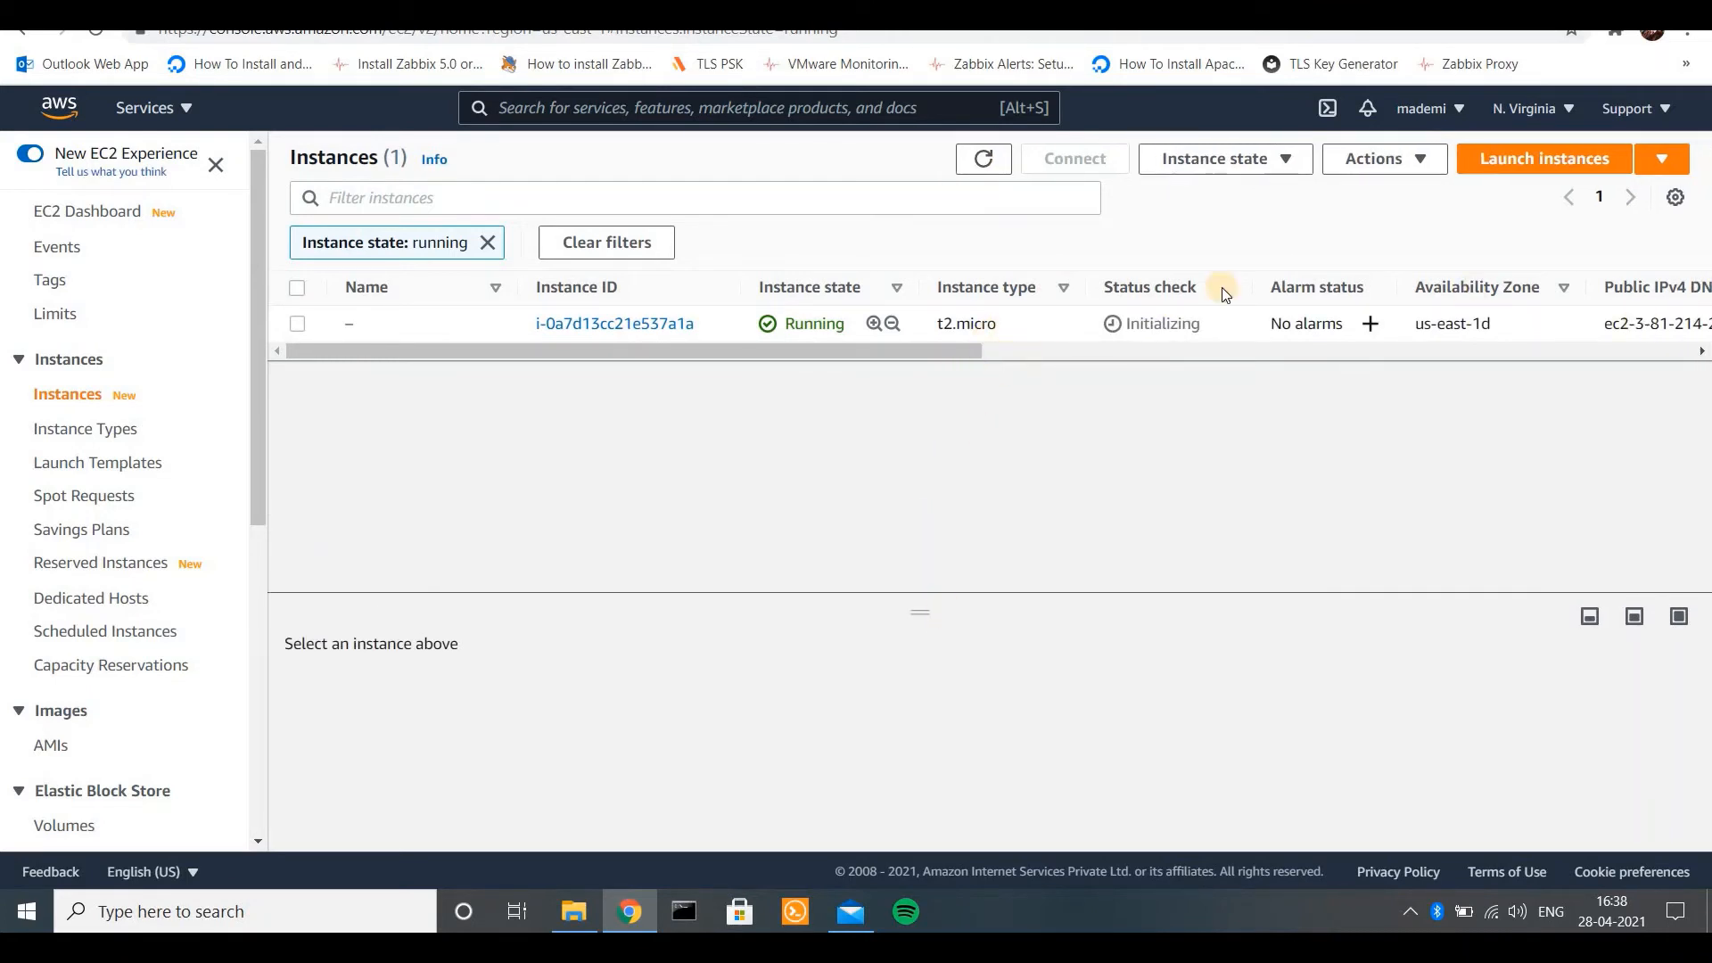
{"action": "left_click", "coordinate": [985, 161]}
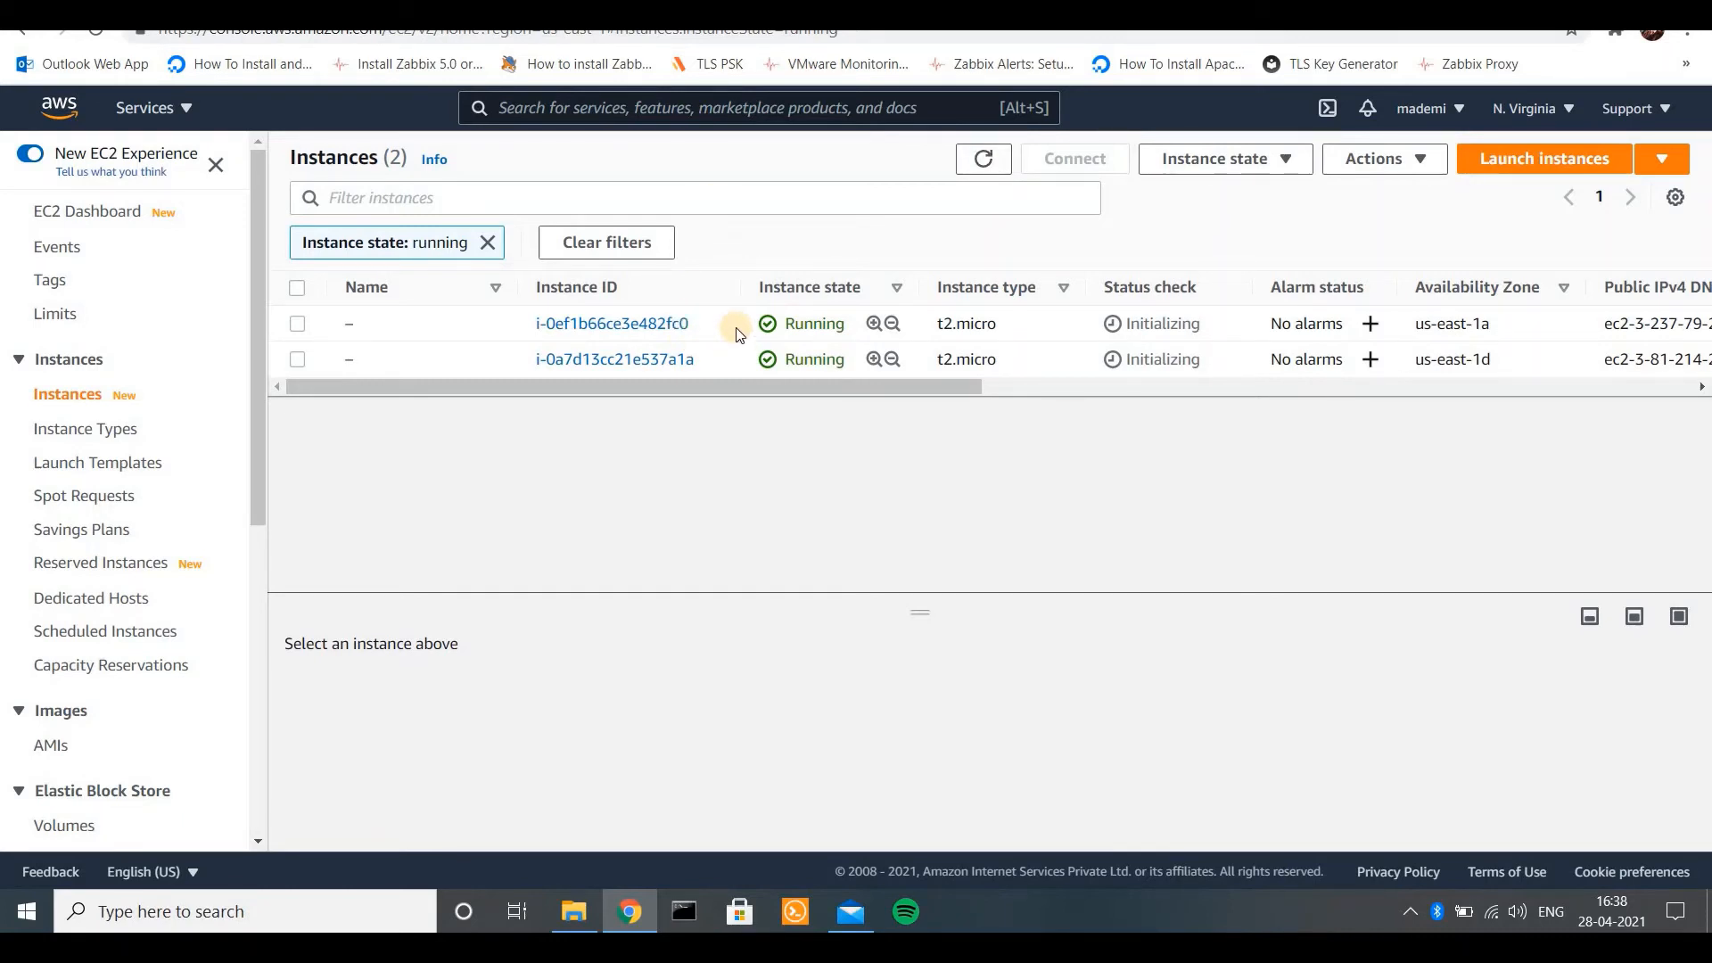
- Clear the running-state filter and check the status check of the us-east-1a instance
{"action": "left_click", "coordinate": [488, 242]}
{"action": "left_click_drag", "start_coordinate": [807, 340], "coordinate": [557, 393]}
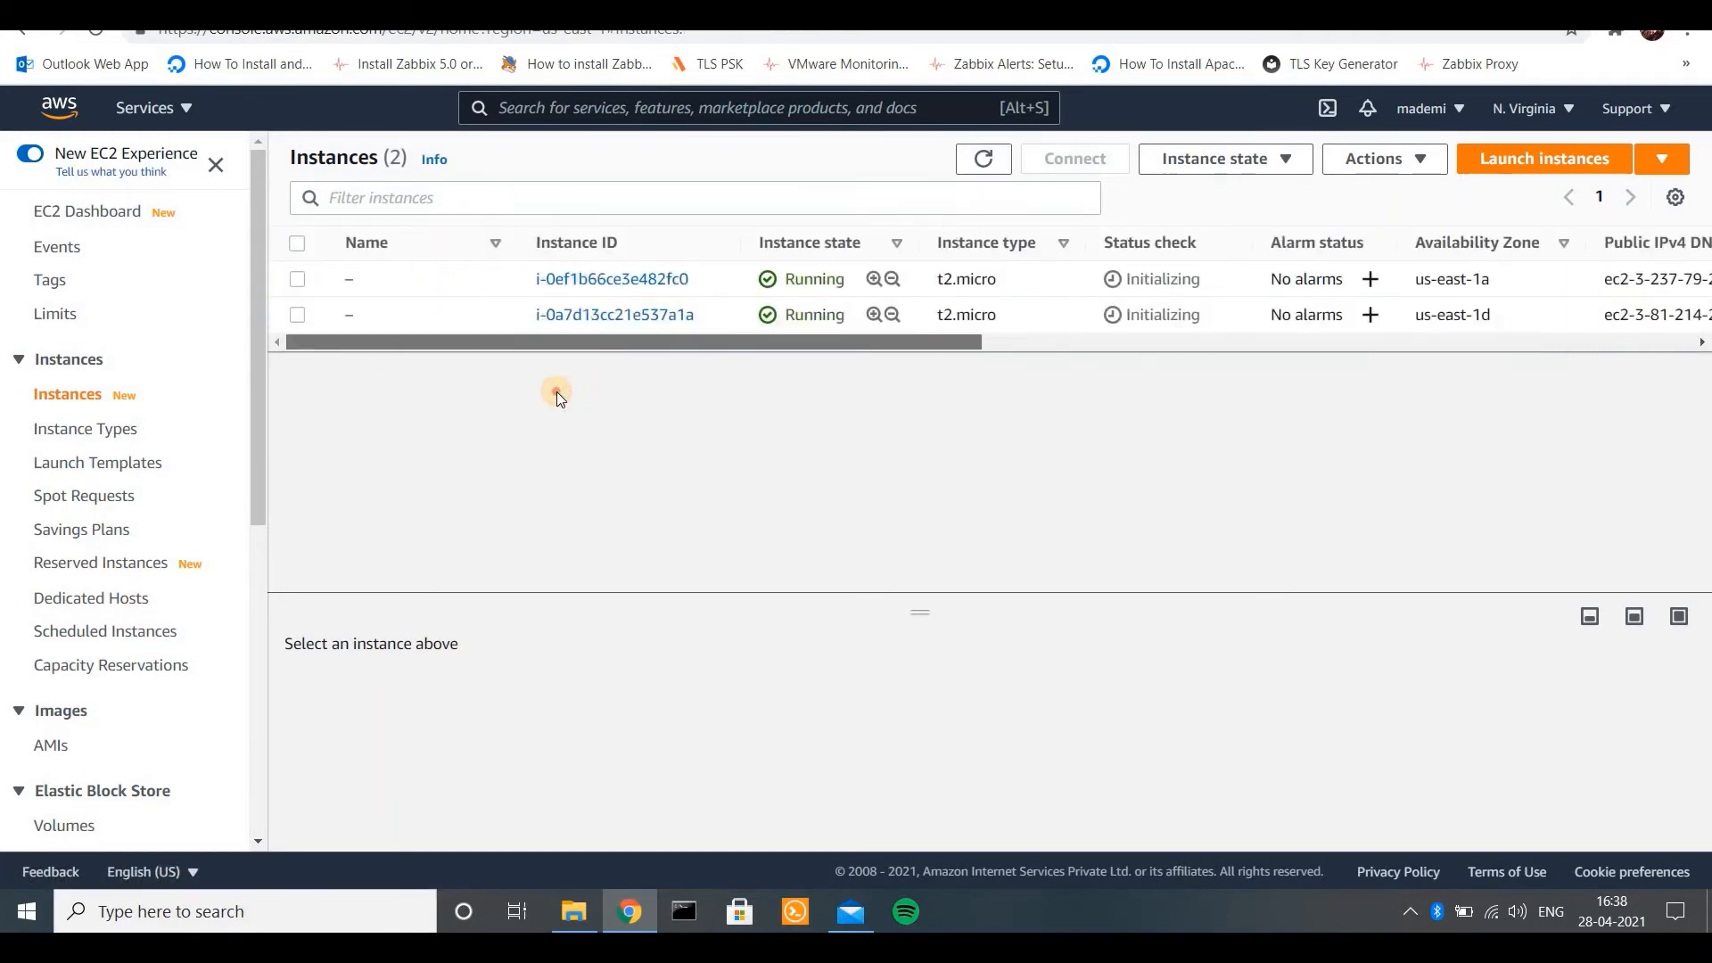
{"action": "left_click_drag", "start_coordinate": [1128, 280], "coordinate": [1220, 282]}
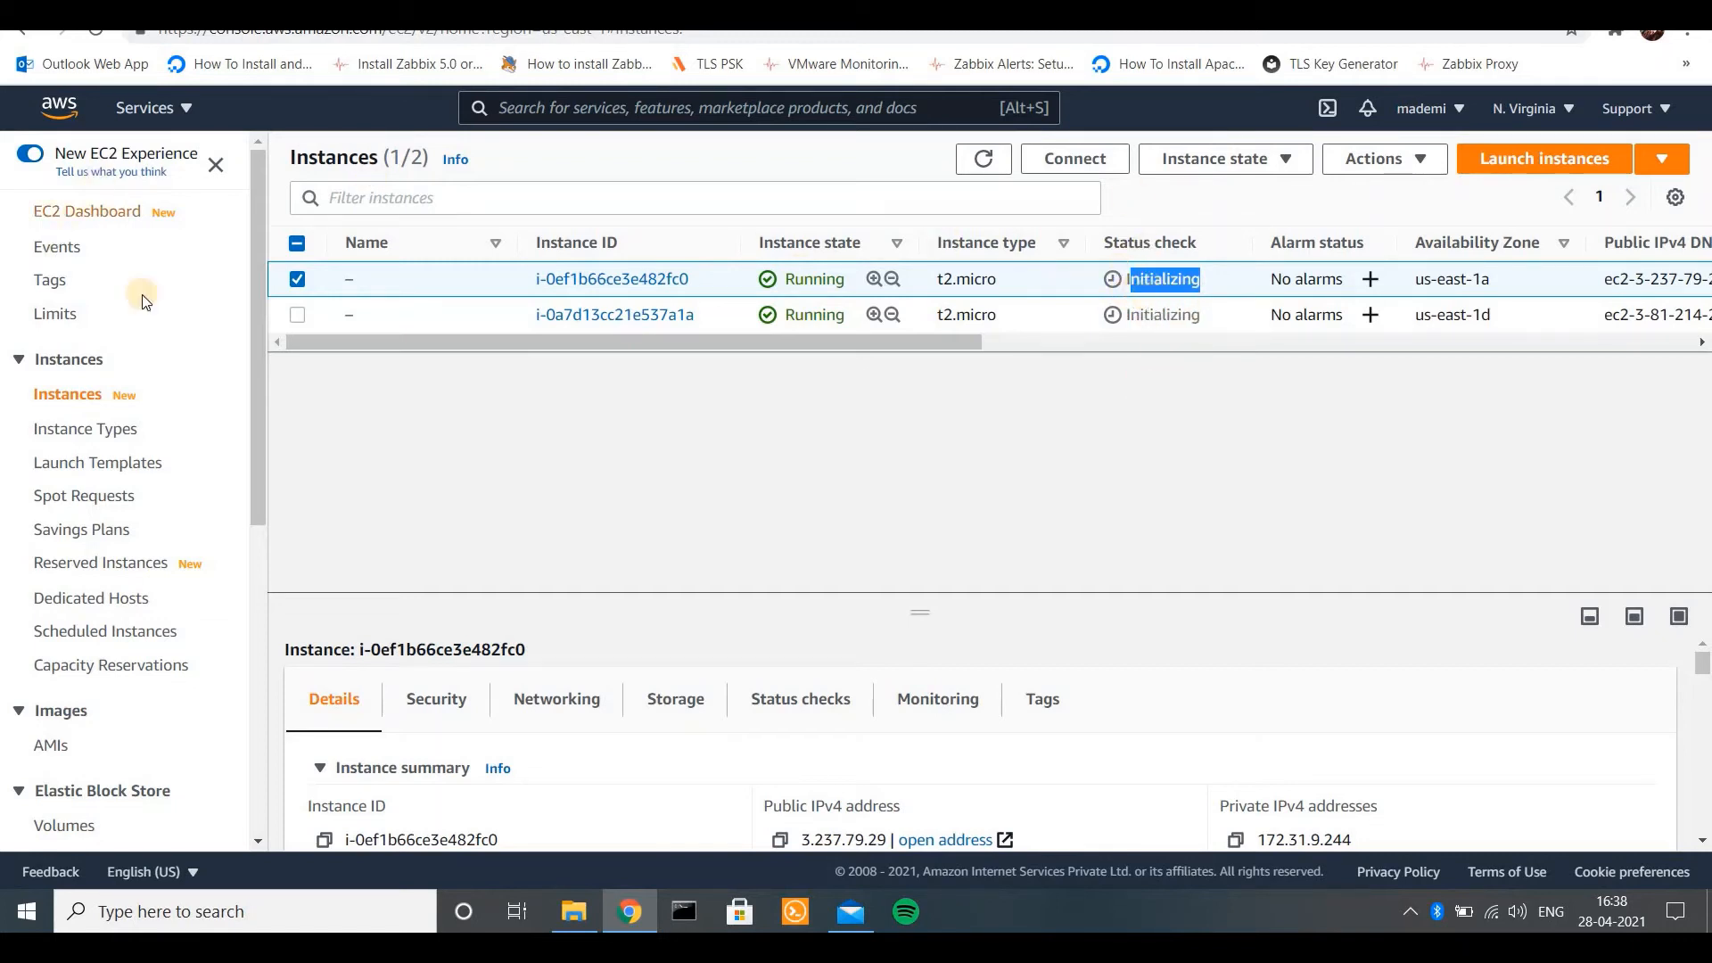
- Examine the registered targets and their health status in target group mademi-TG
{"action": "left_click_drag", "start_coordinate": [253, 362], "coordinate": [298, 684]}
{"action": "left_click", "coordinate": [68, 610]}
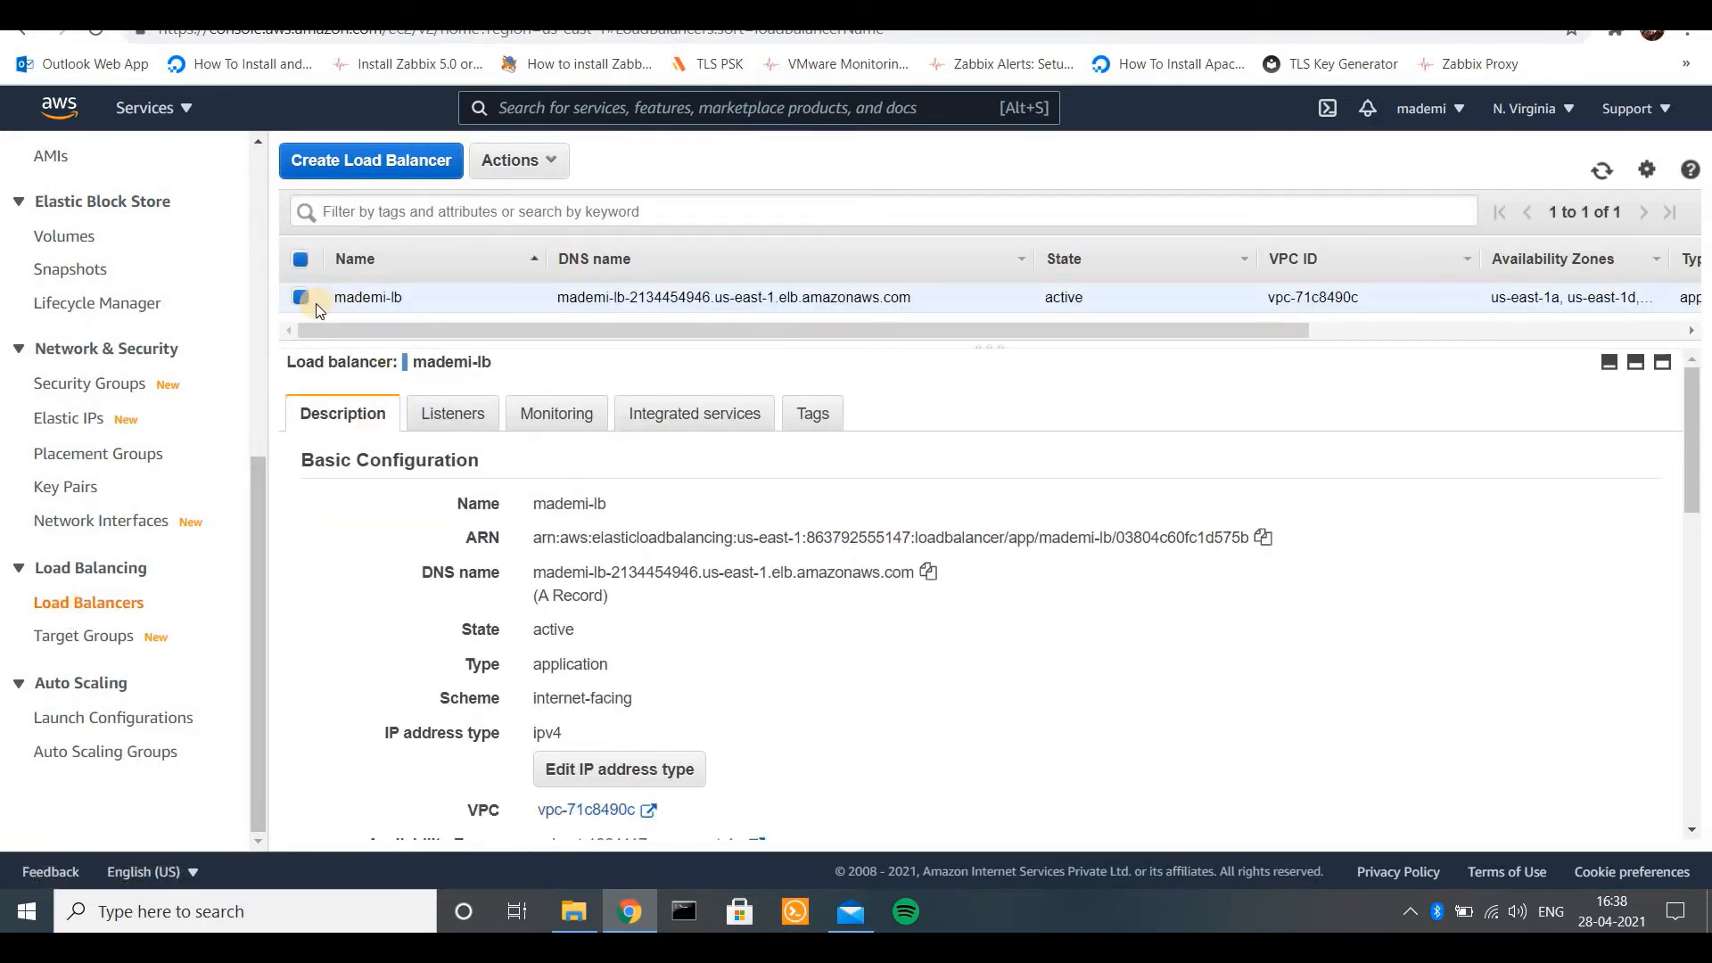
{"action": "left_click", "coordinate": [62, 647]}
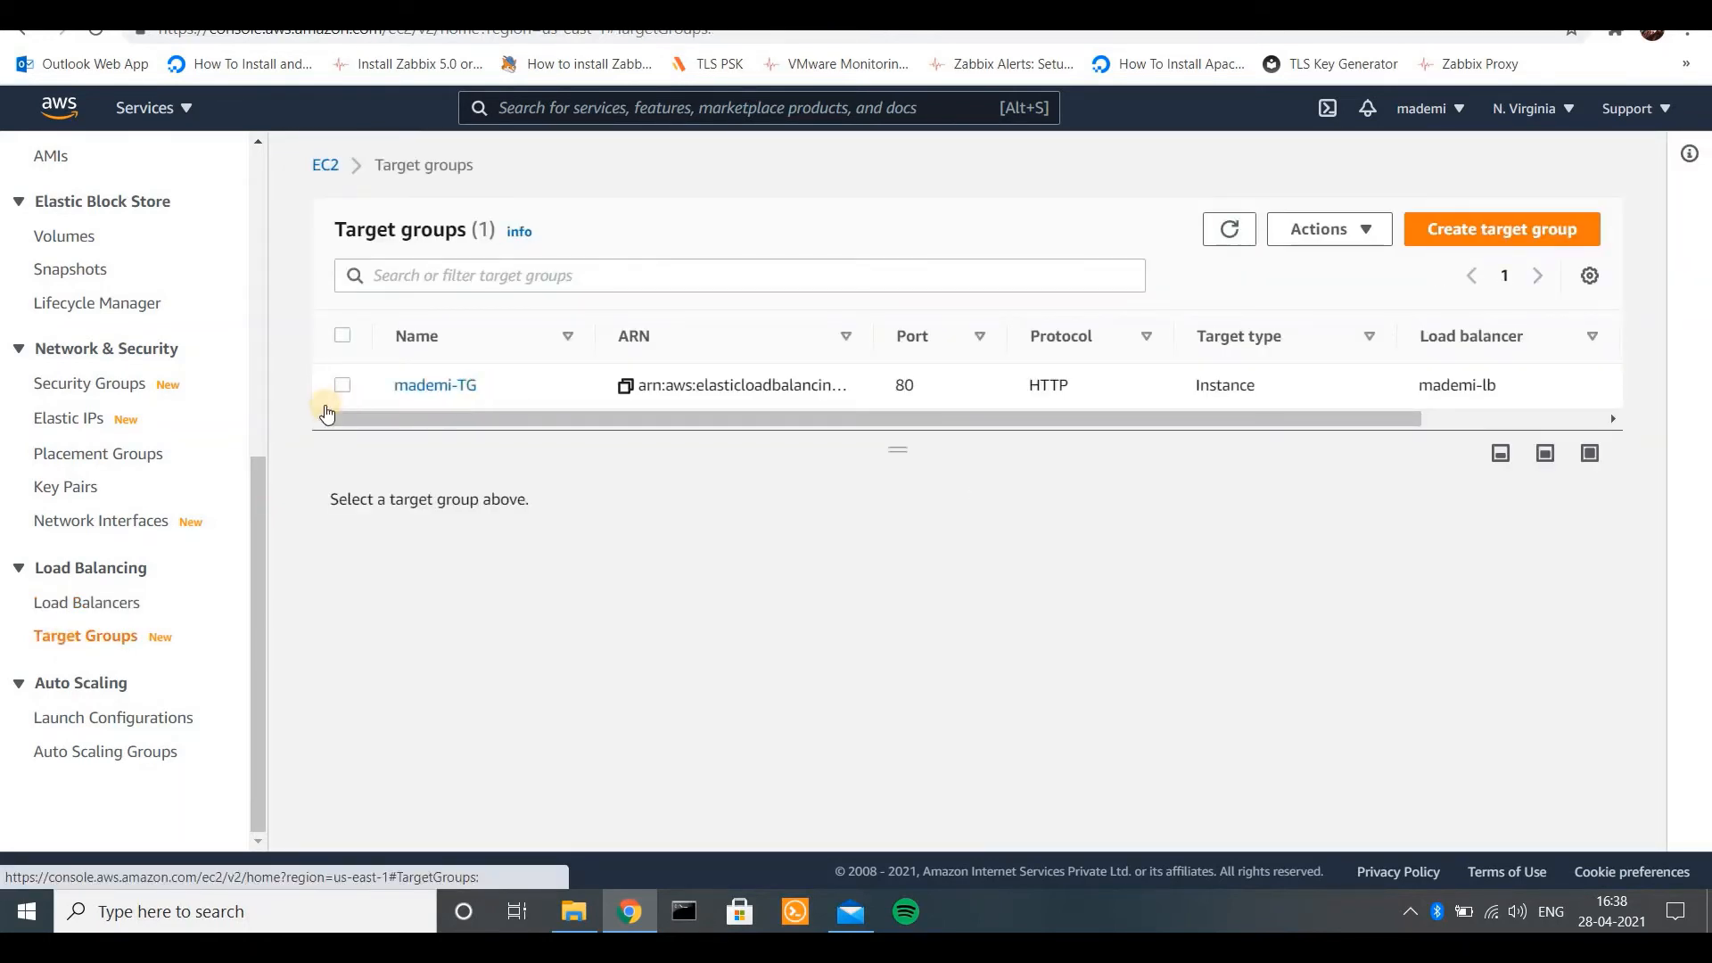
{"action": "left_click", "coordinate": [343, 385]}
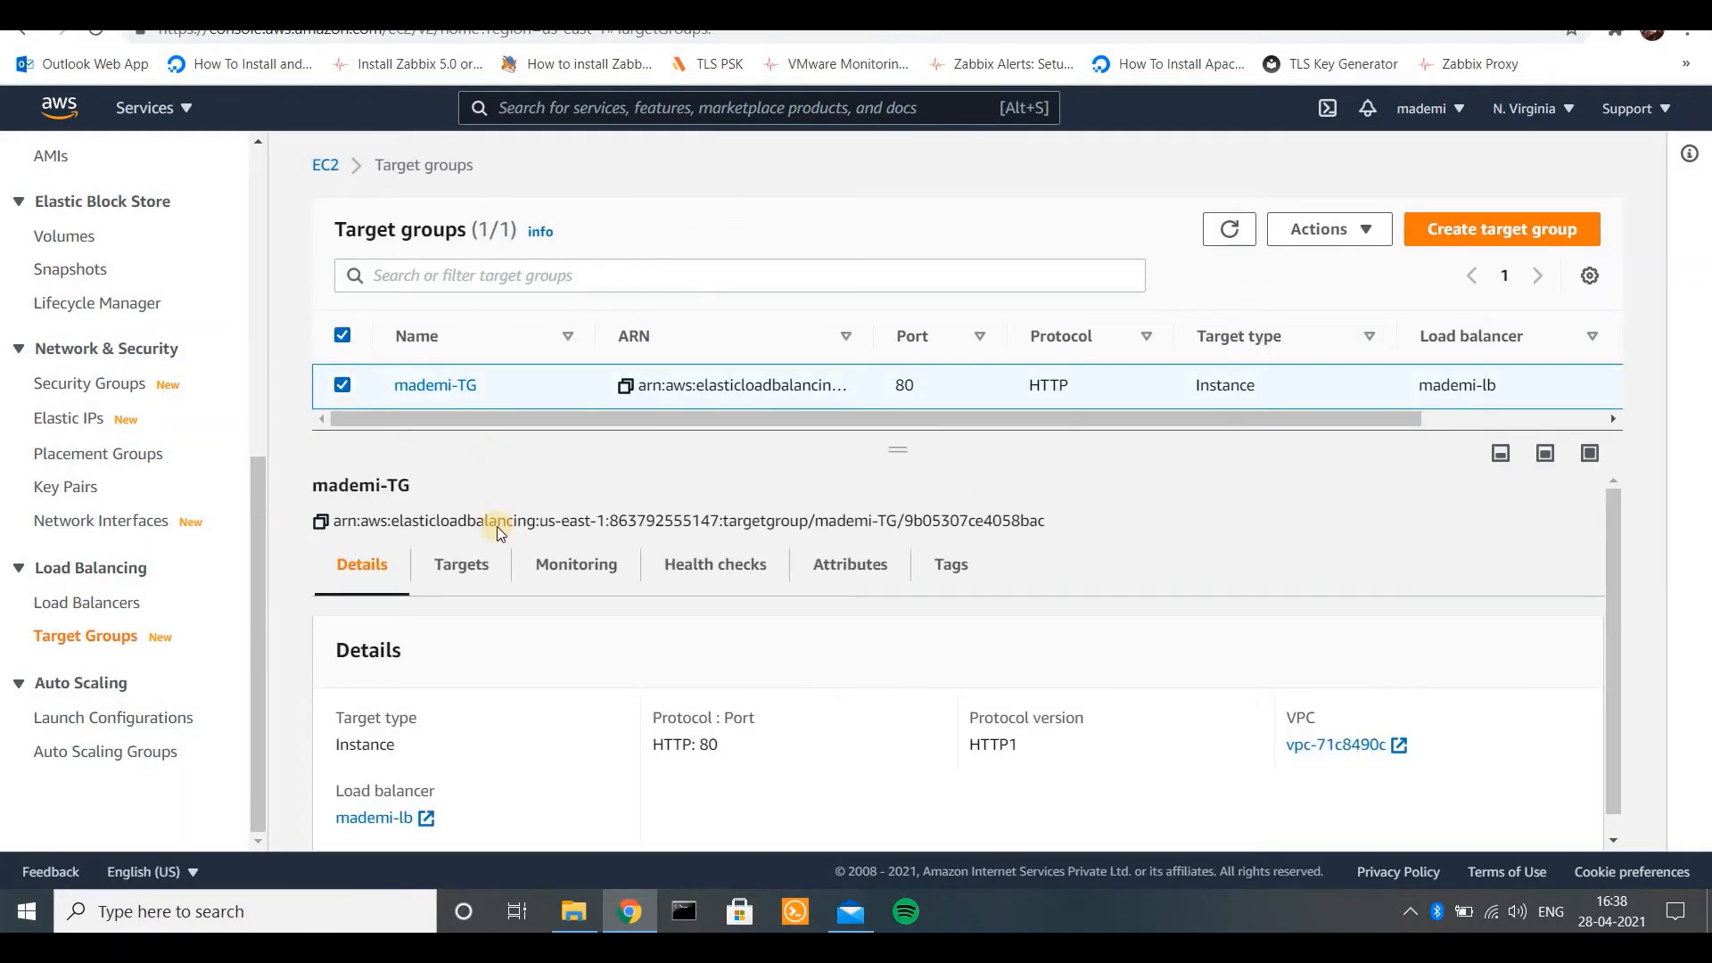
{"action": "left_click", "coordinate": [477, 569]}
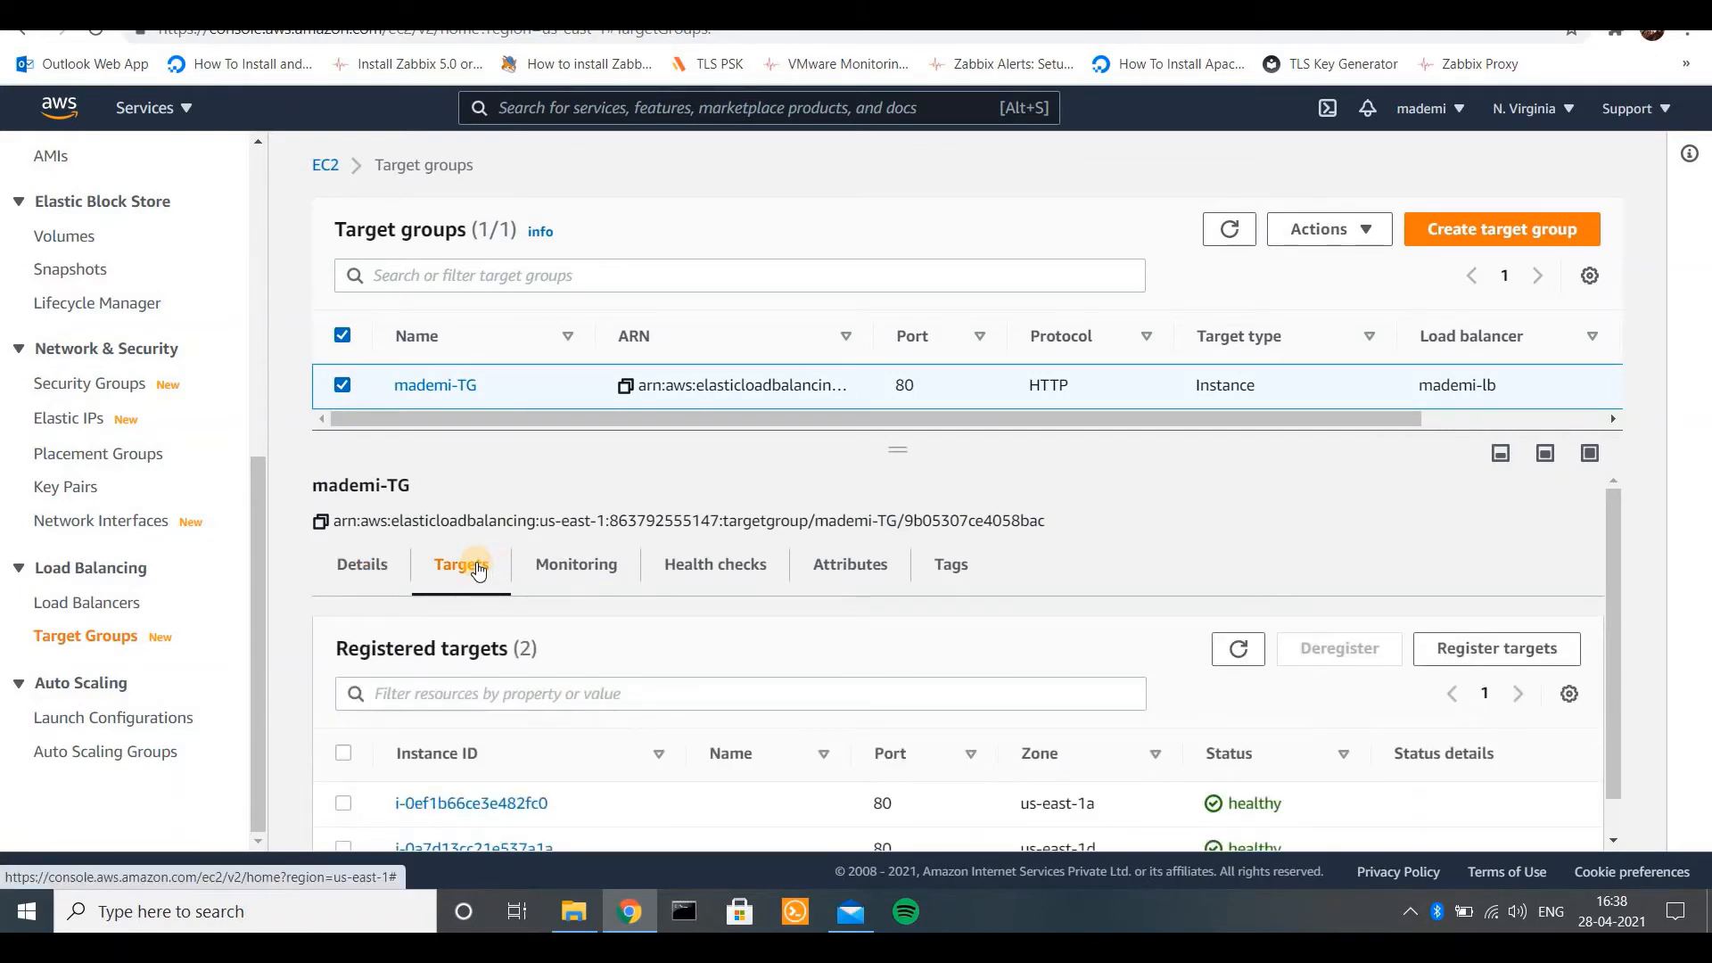
{"action": "left_click_drag", "start_coordinate": [1610, 569], "coordinate": [1622, 739]}
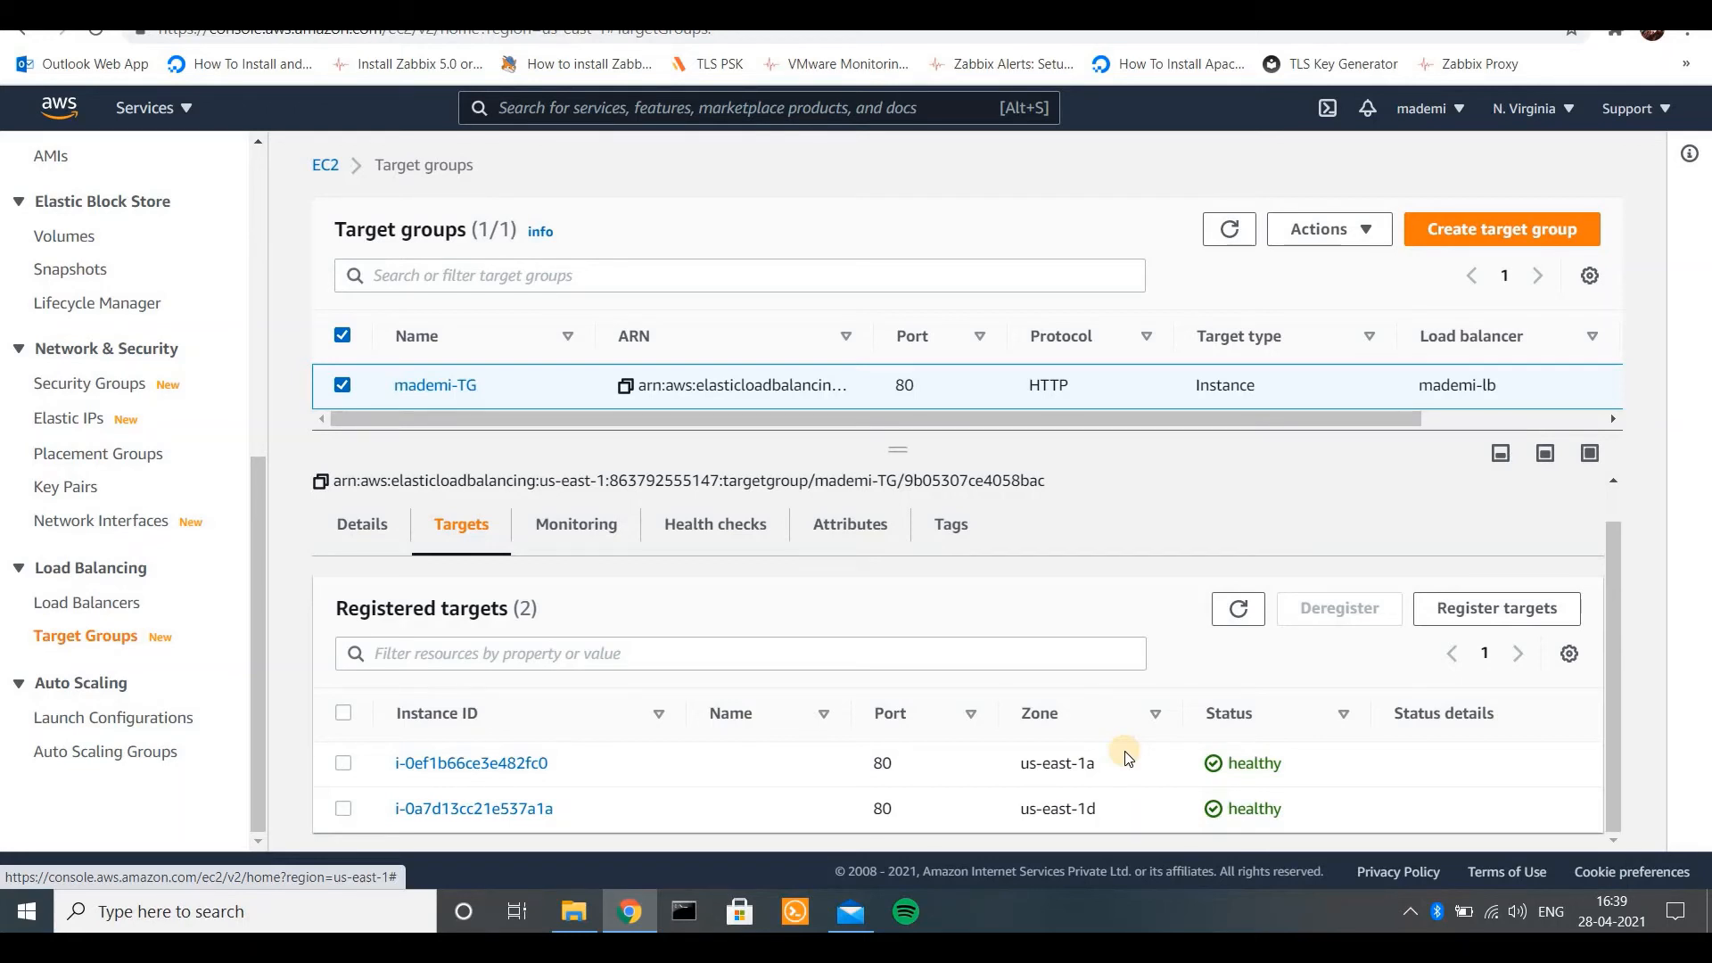
- Copy the DNS name of load balancer mademi-lb
{"action": "left_click", "coordinate": [62, 604]}
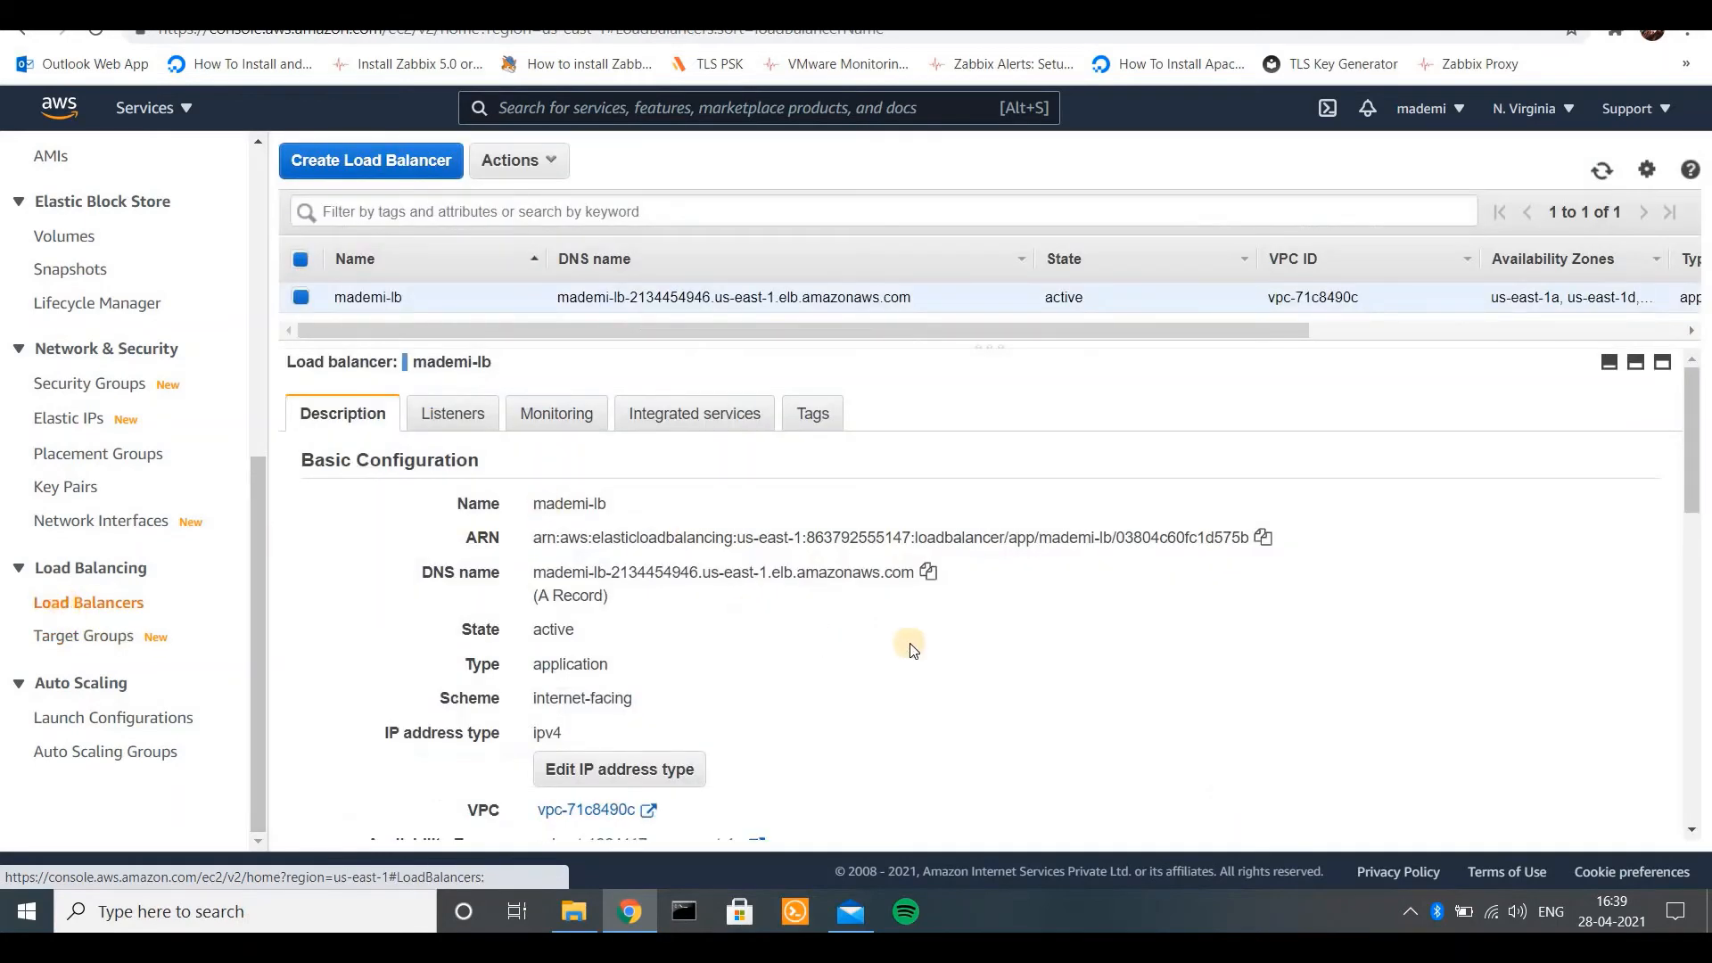
{"action": "left_click_drag", "start_coordinate": [420, 571], "coordinate": [916, 576]}
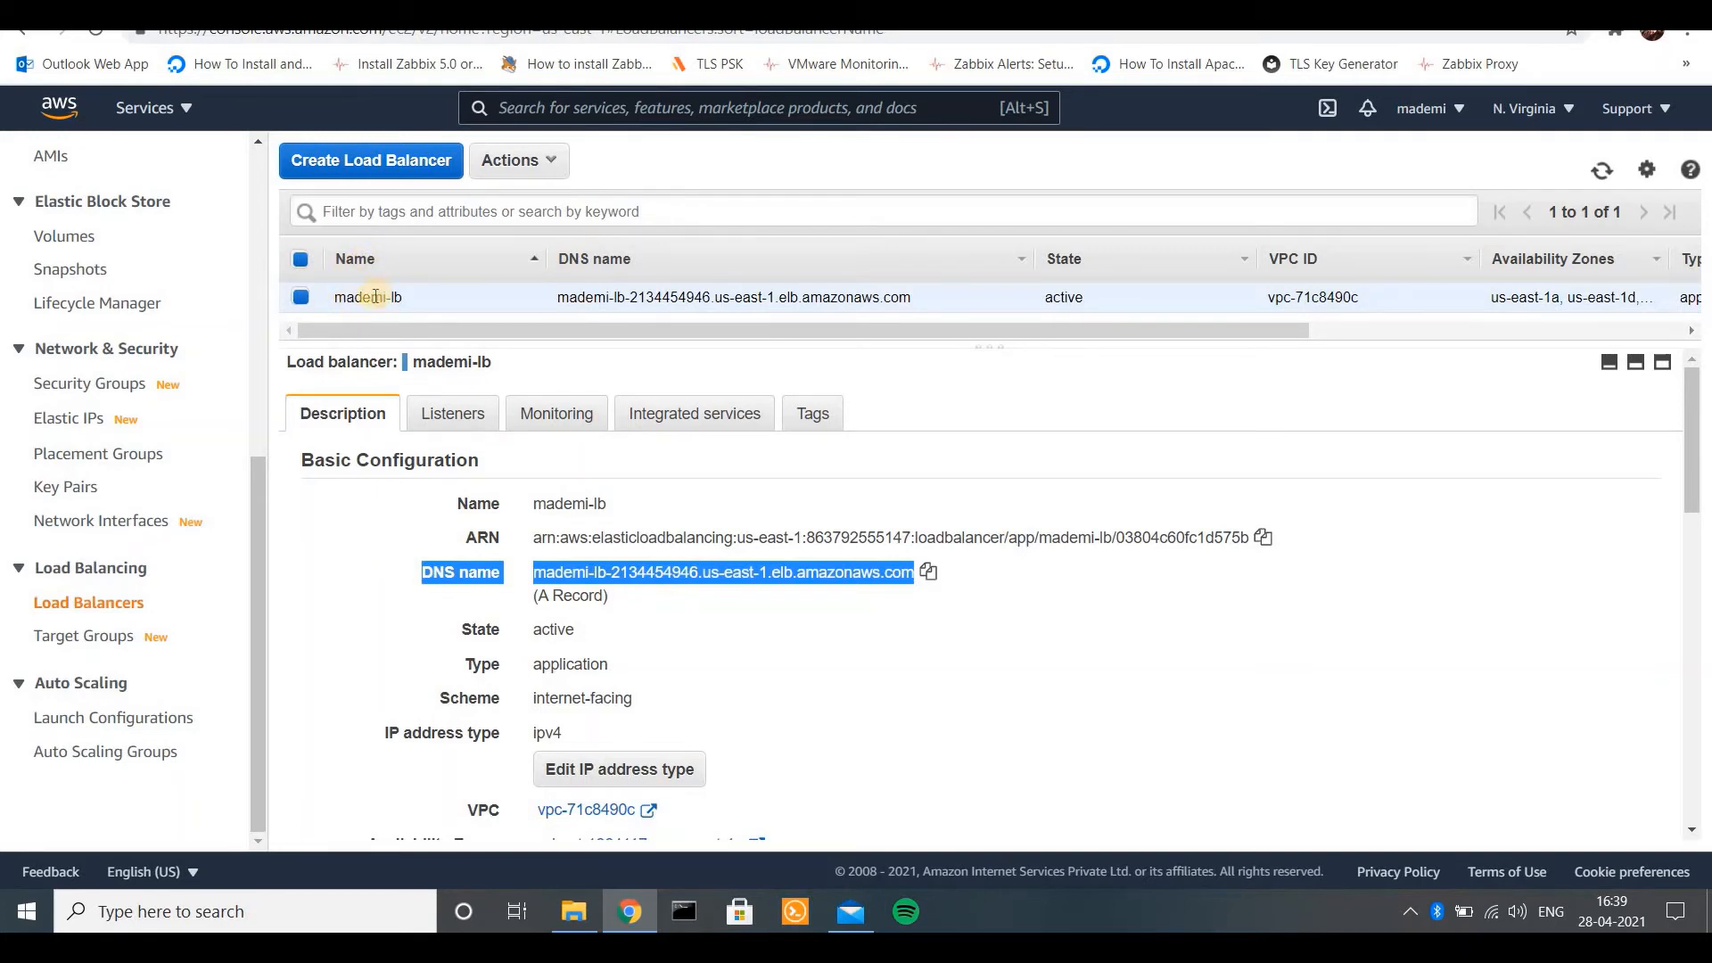
{"action": "left_click_drag", "start_coordinate": [991, 343], "coordinate": [994, 486]}
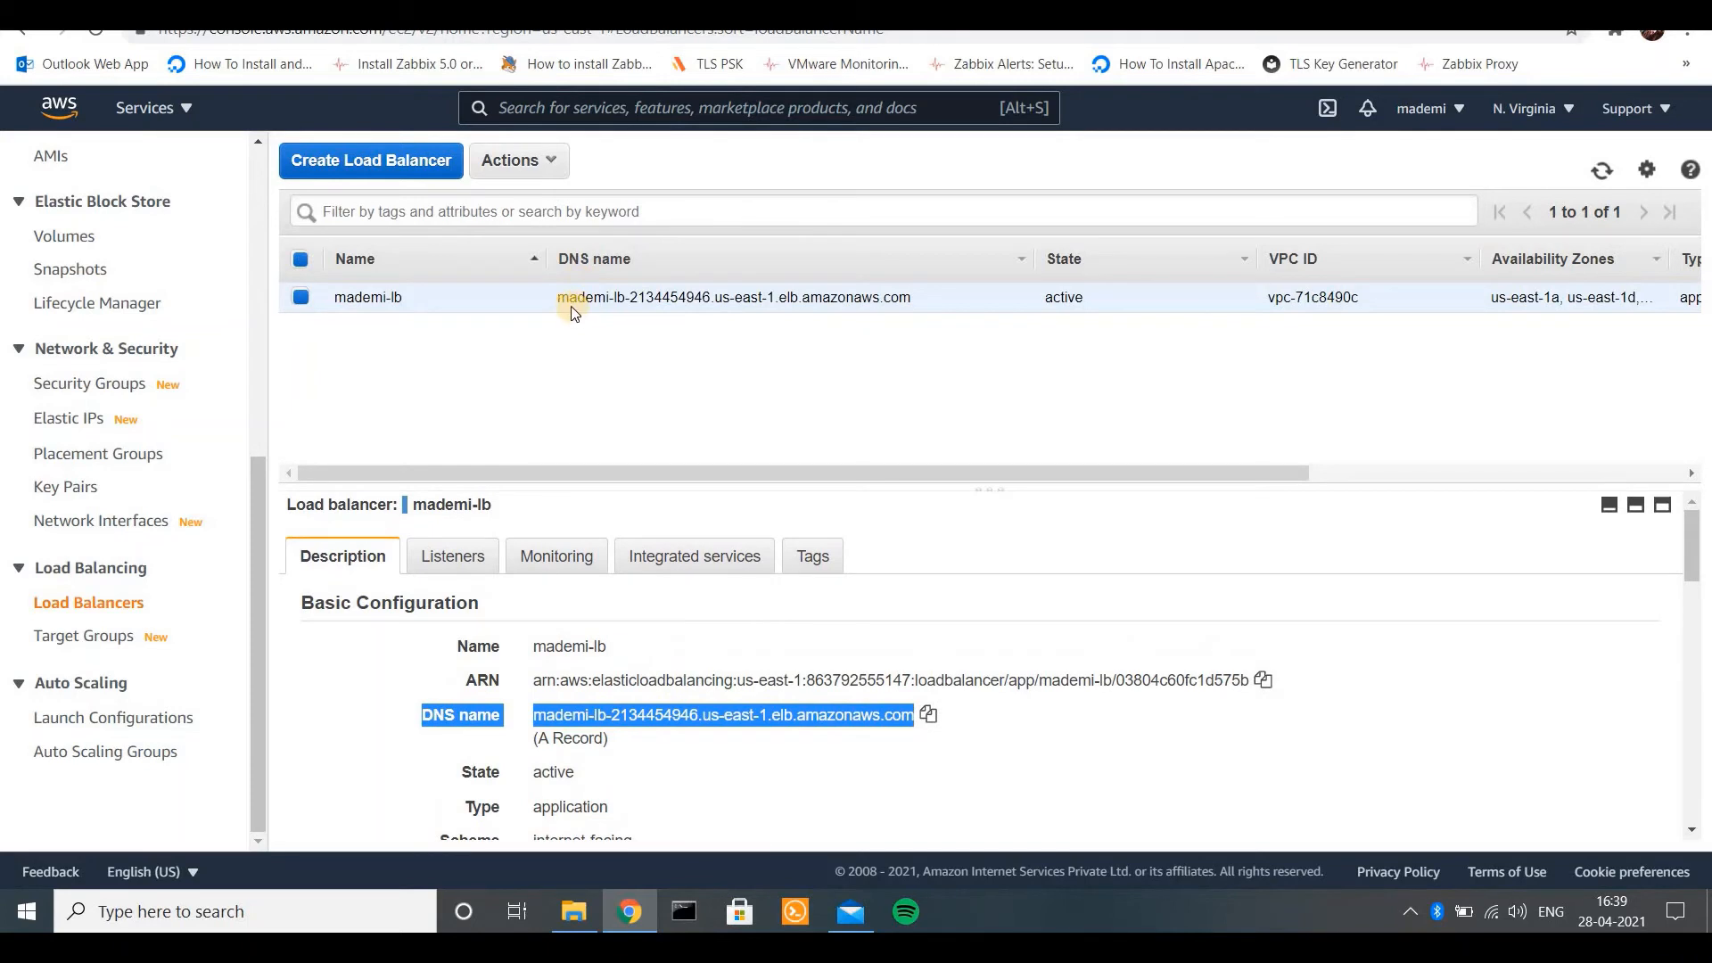
{"action": "left_click", "coordinate": [927, 714]}
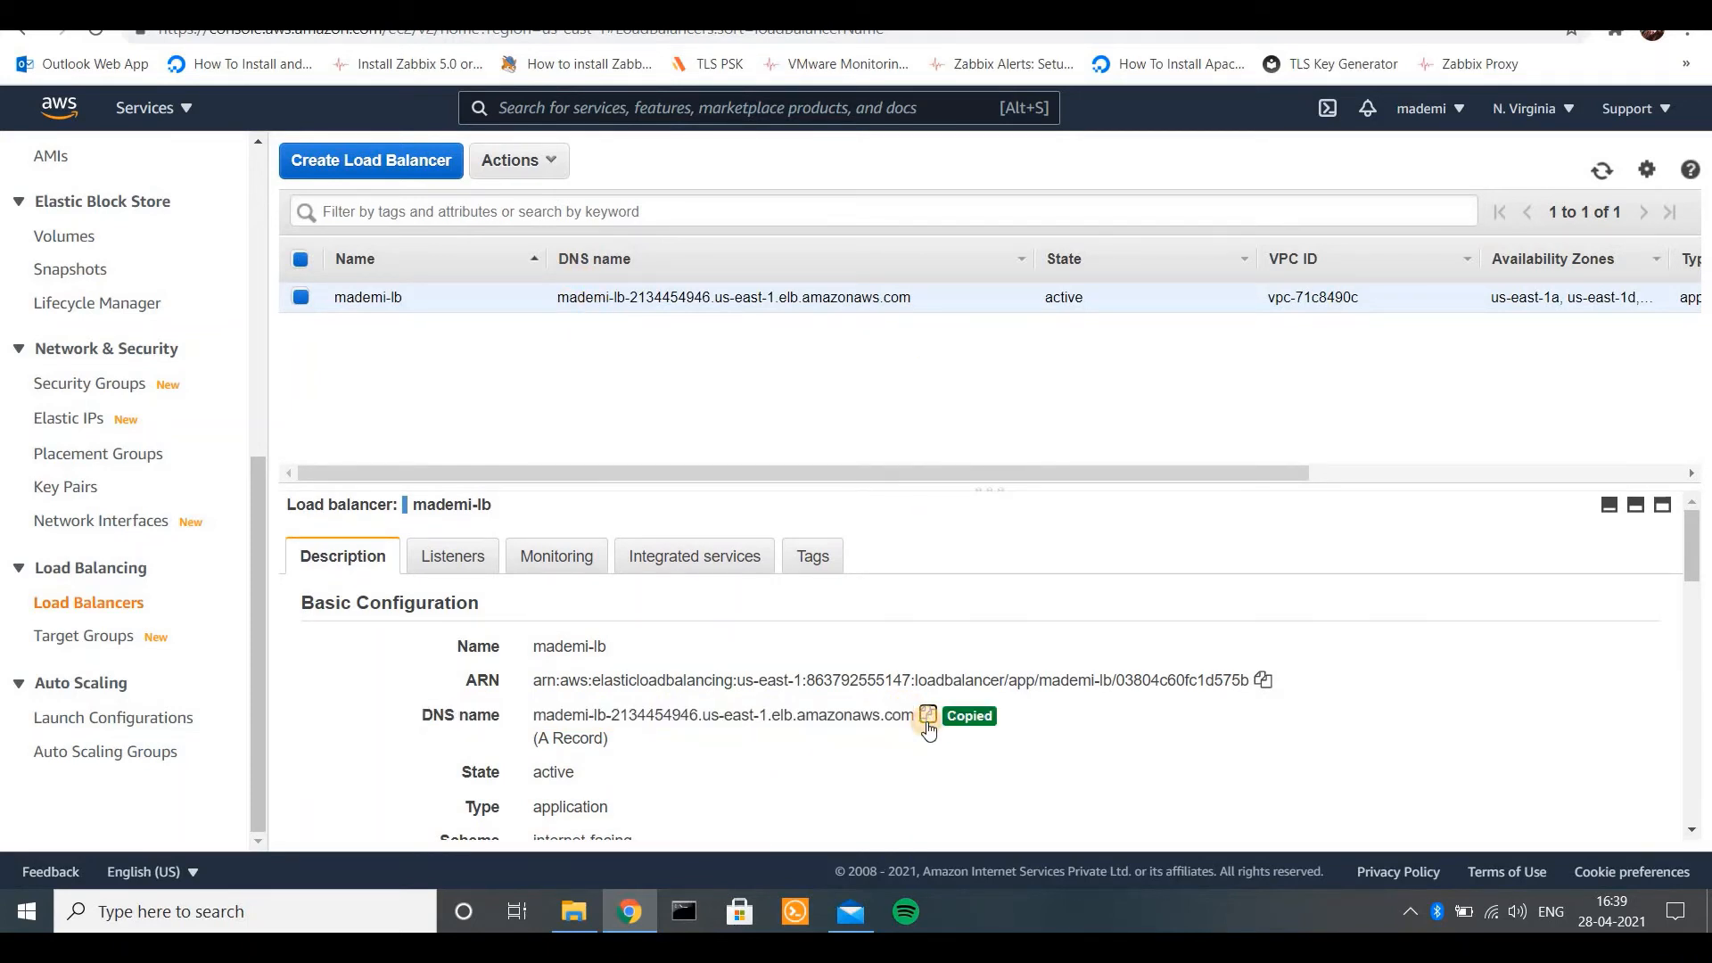
- Enter the copied mademi-lb DNS name as the address in a new browser tab
{"action": "key", "text": "ctrl+t"}
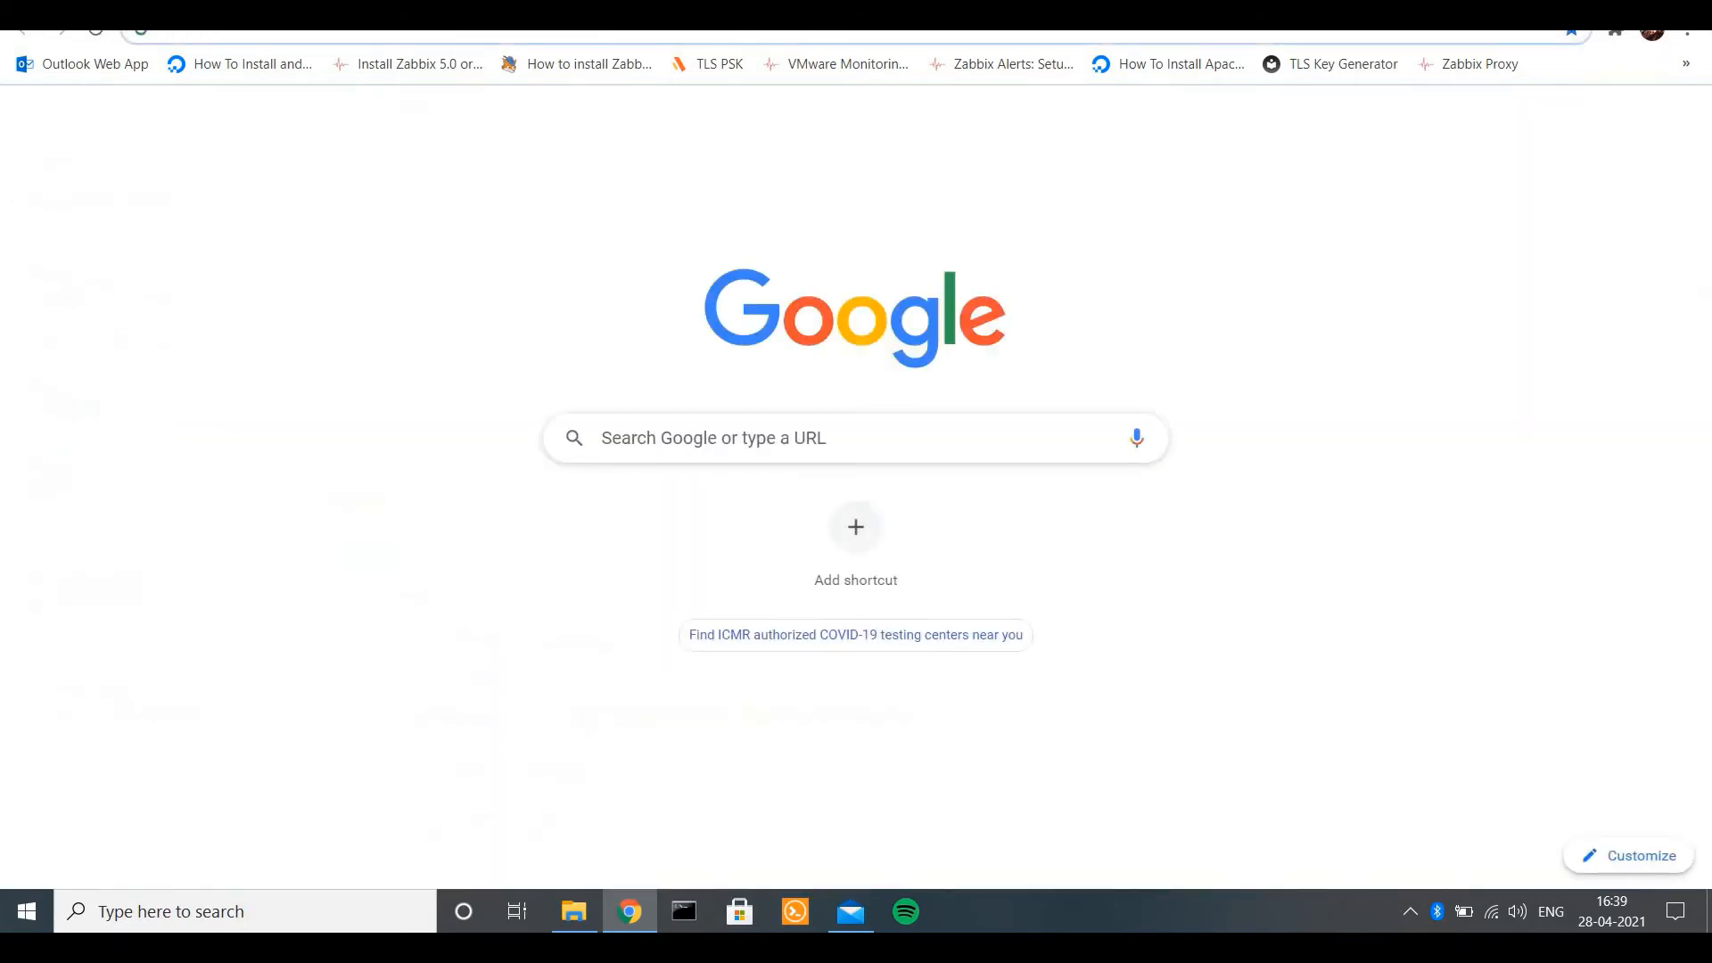
{"action": "key", "text": "ctrl+v"}
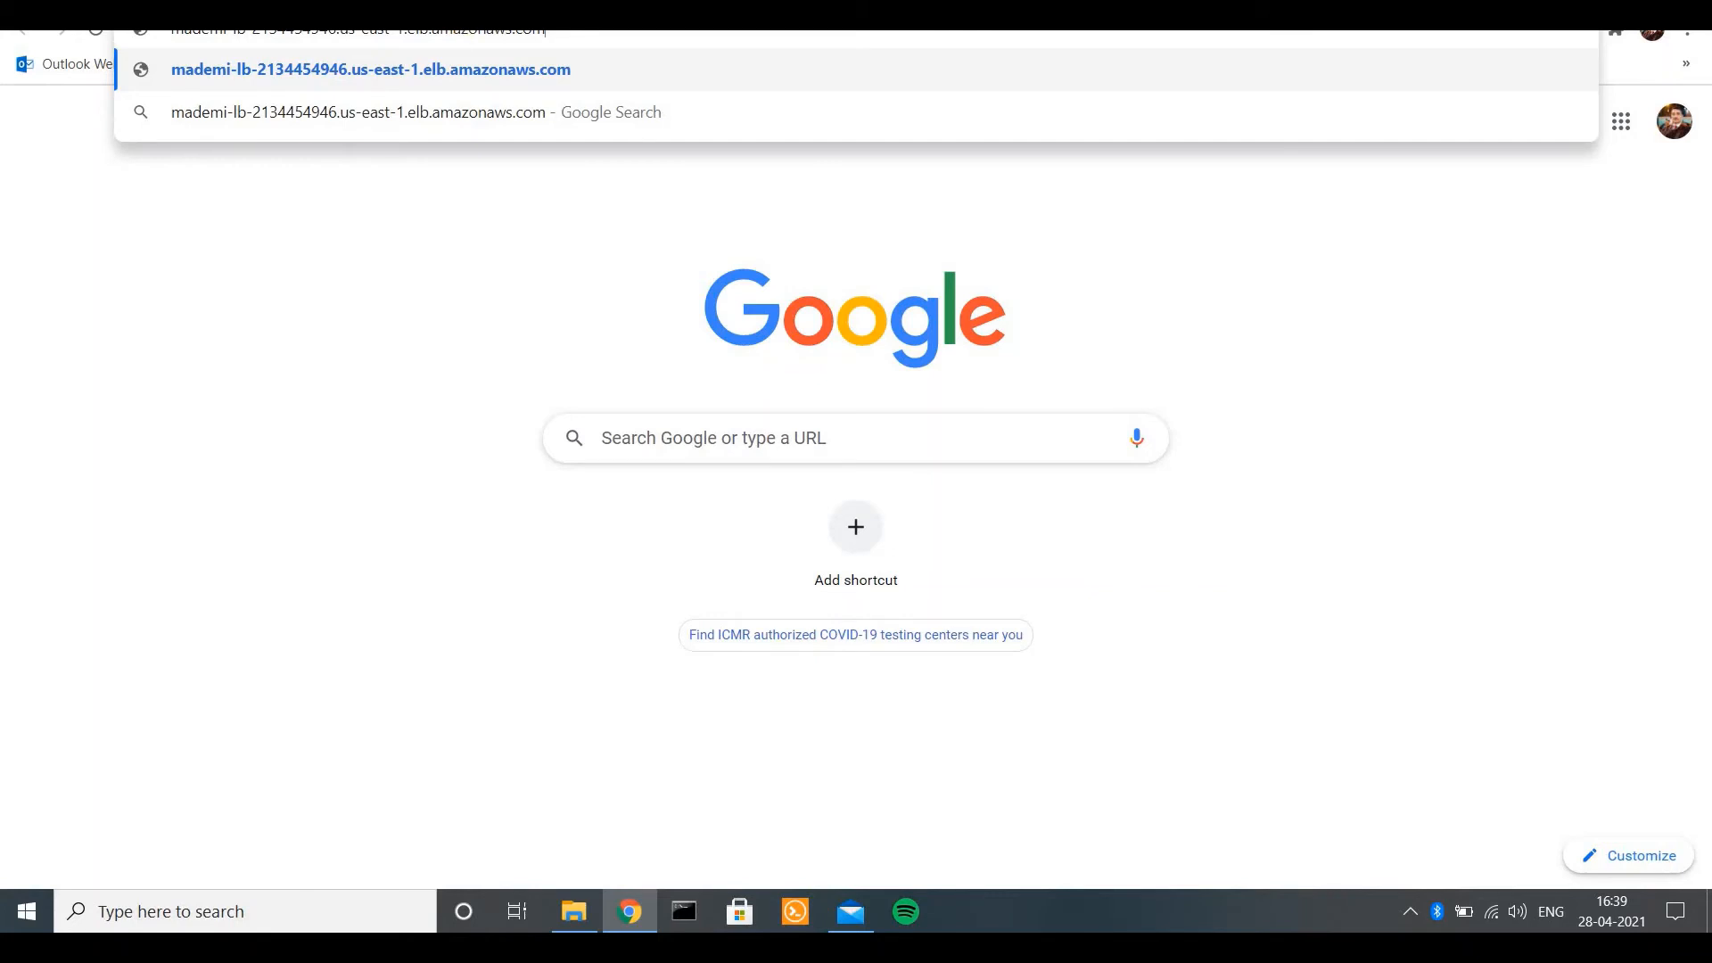
- Take the browser window out of full size and resize it to nearly fill the screen with its tabs and address bar visible
{"action": "left_click_drag", "start_coordinate": [1436, 9], "coordinate": [1177, 53]}
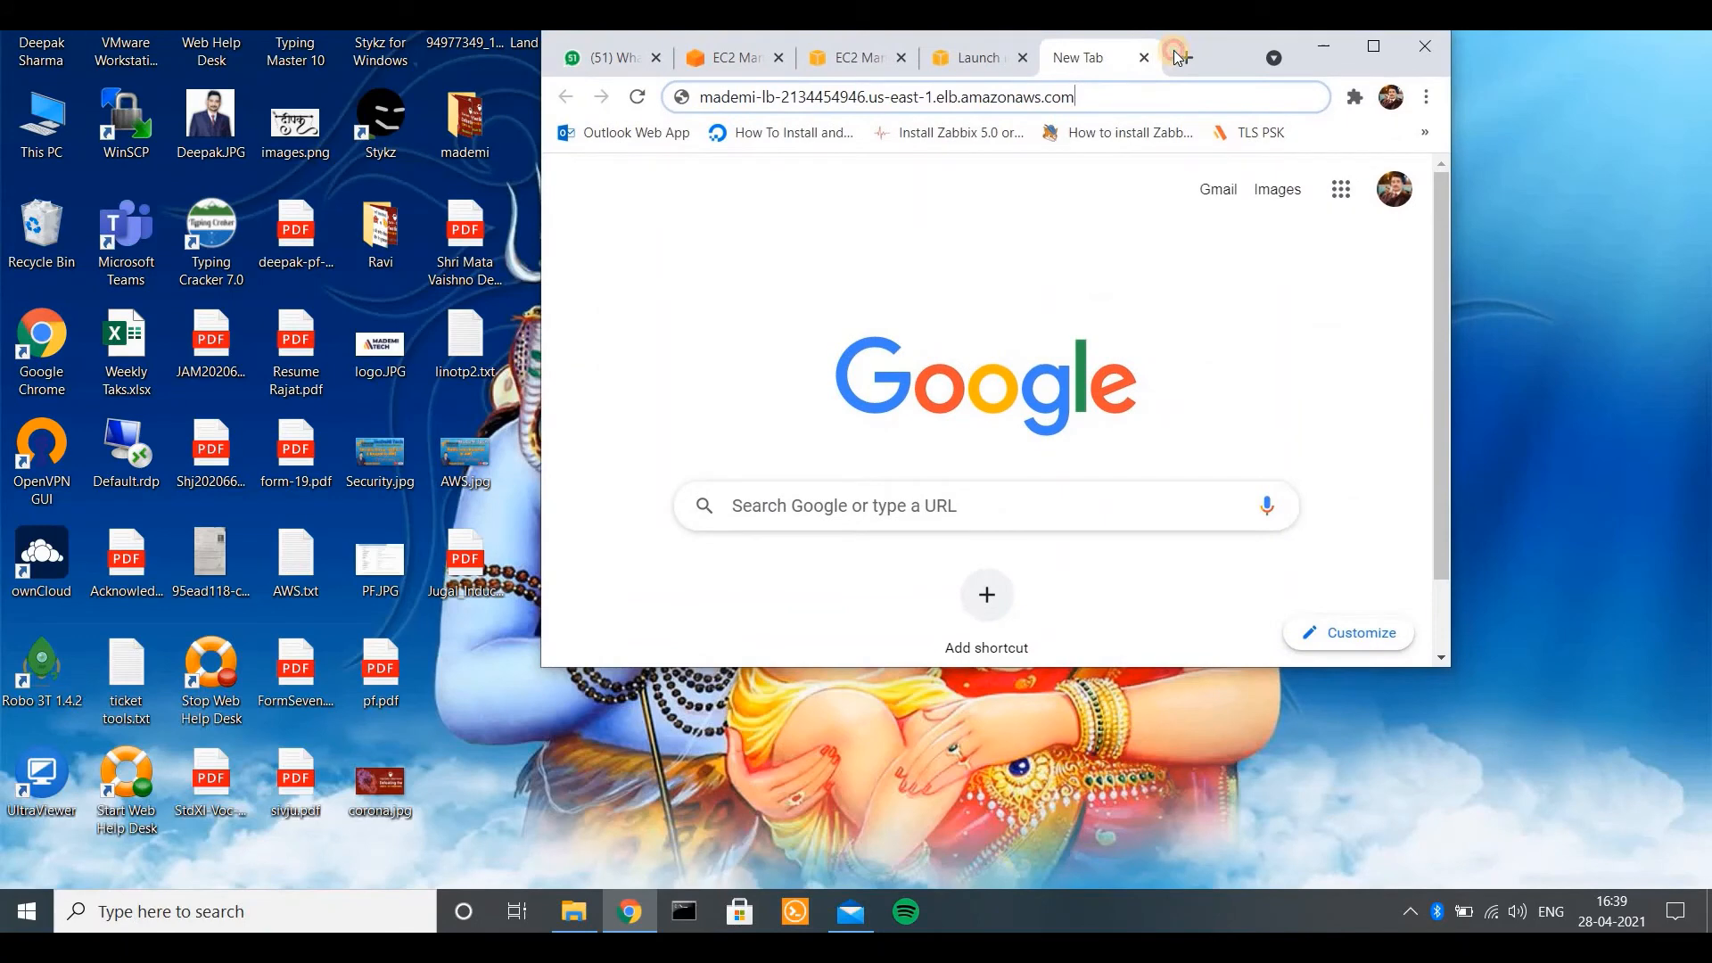
{"action": "left_click", "coordinate": [624, 636]}
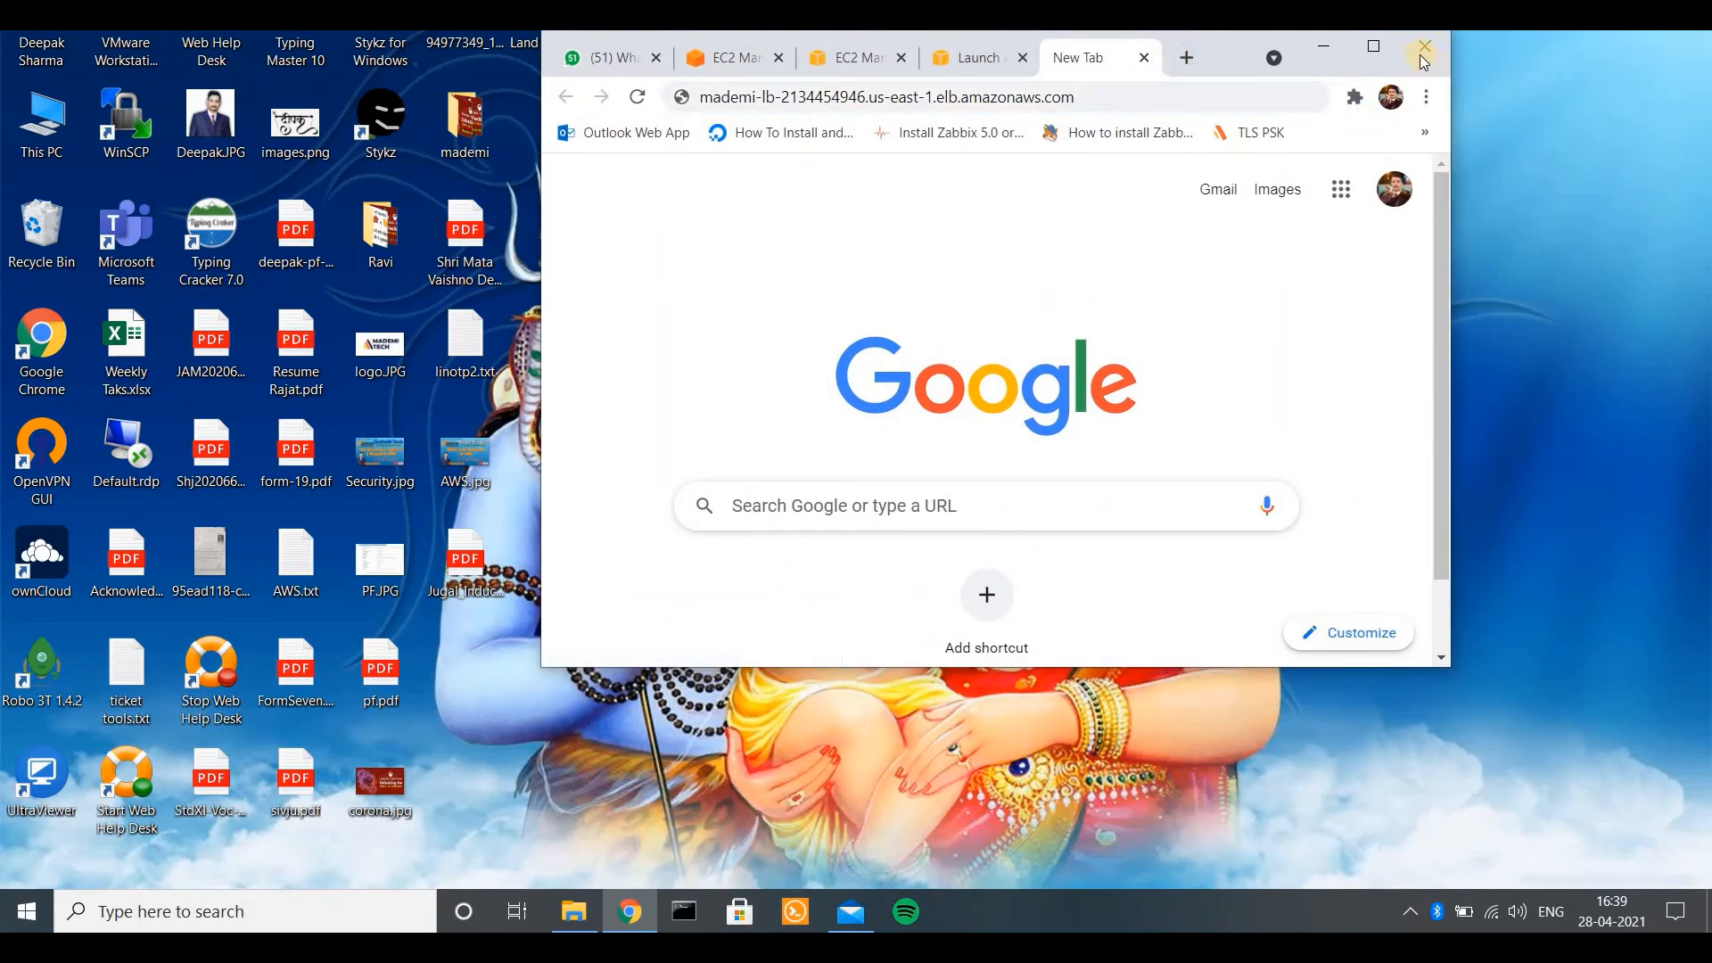
{"action": "left_click", "coordinate": [1373, 46]}
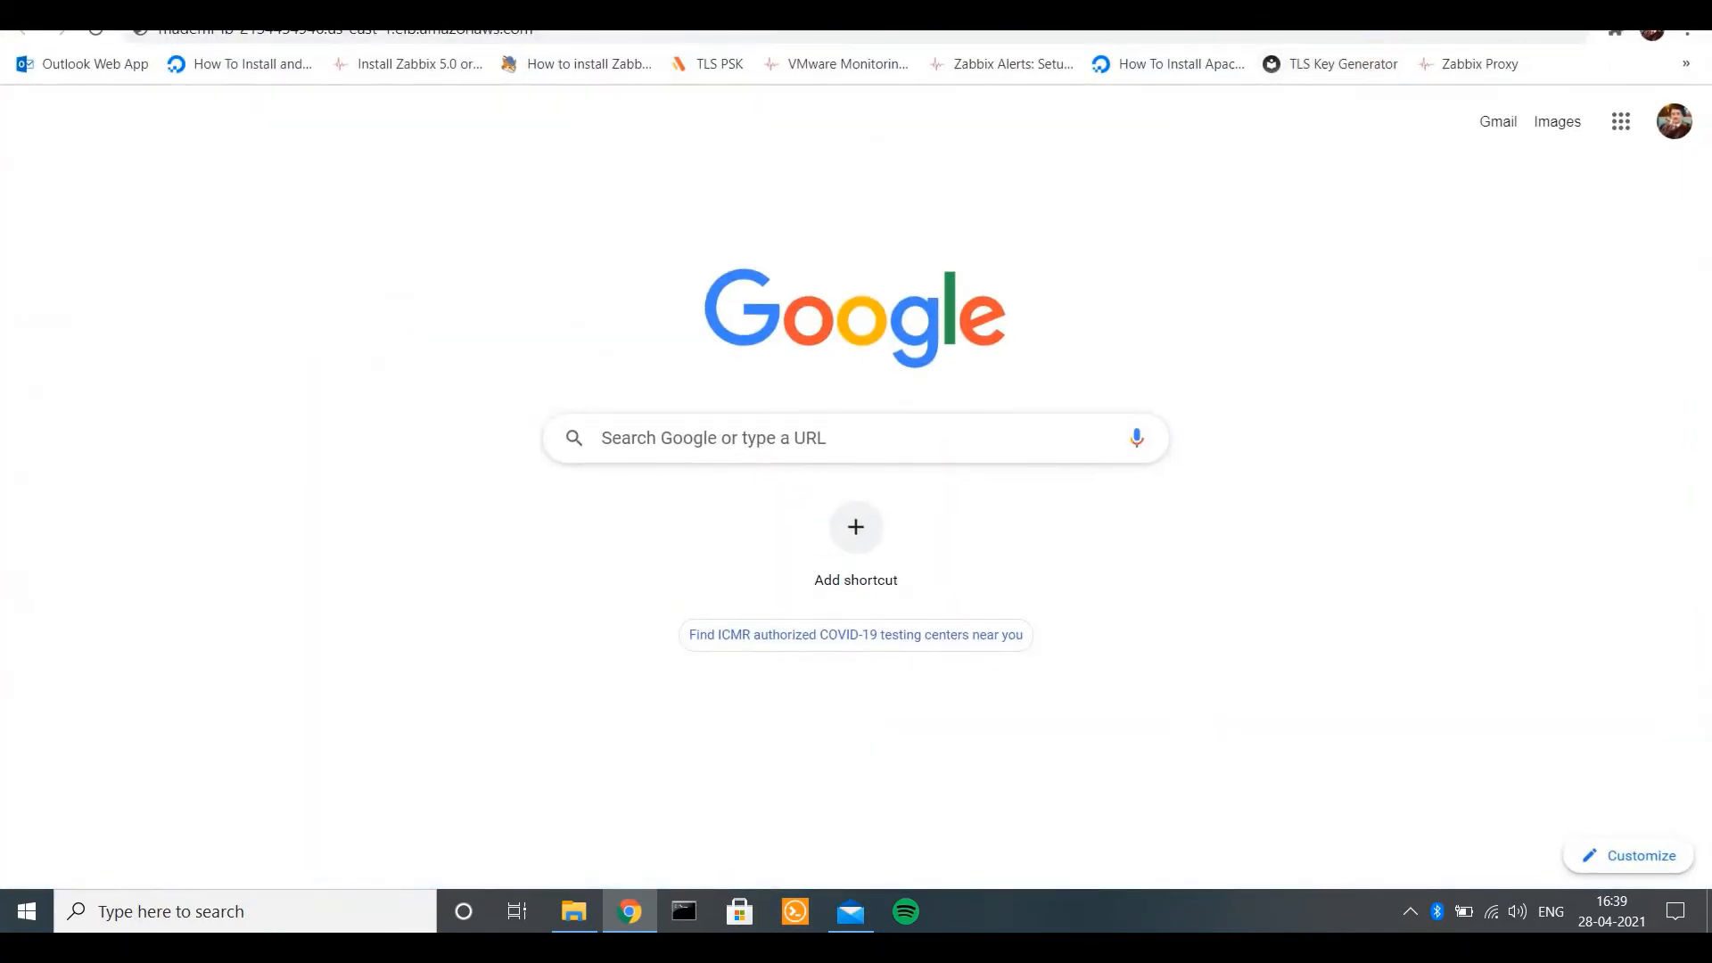
{"action": "key", "text": "super+Down"}
{"action": "left_click_drag", "start_coordinate": [1448, 662], "coordinate": [1703, 888]}
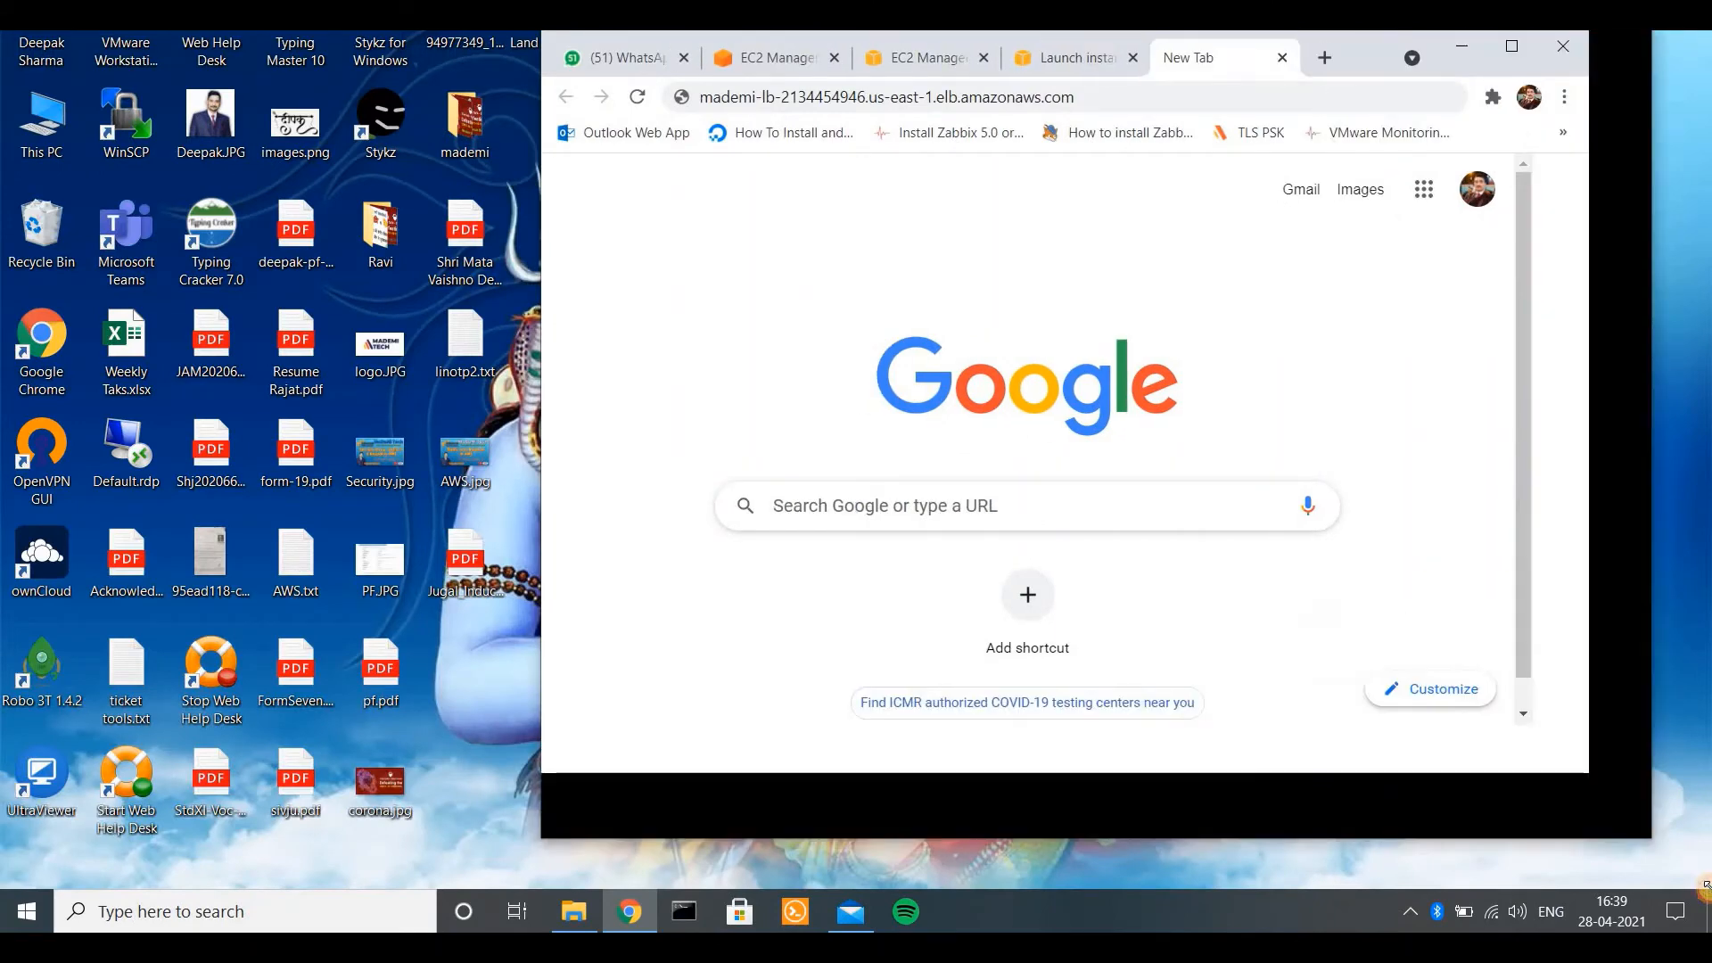
{"action": "left_click_drag", "start_coordinate": [534, 527], "coordinate": [3, 700]}
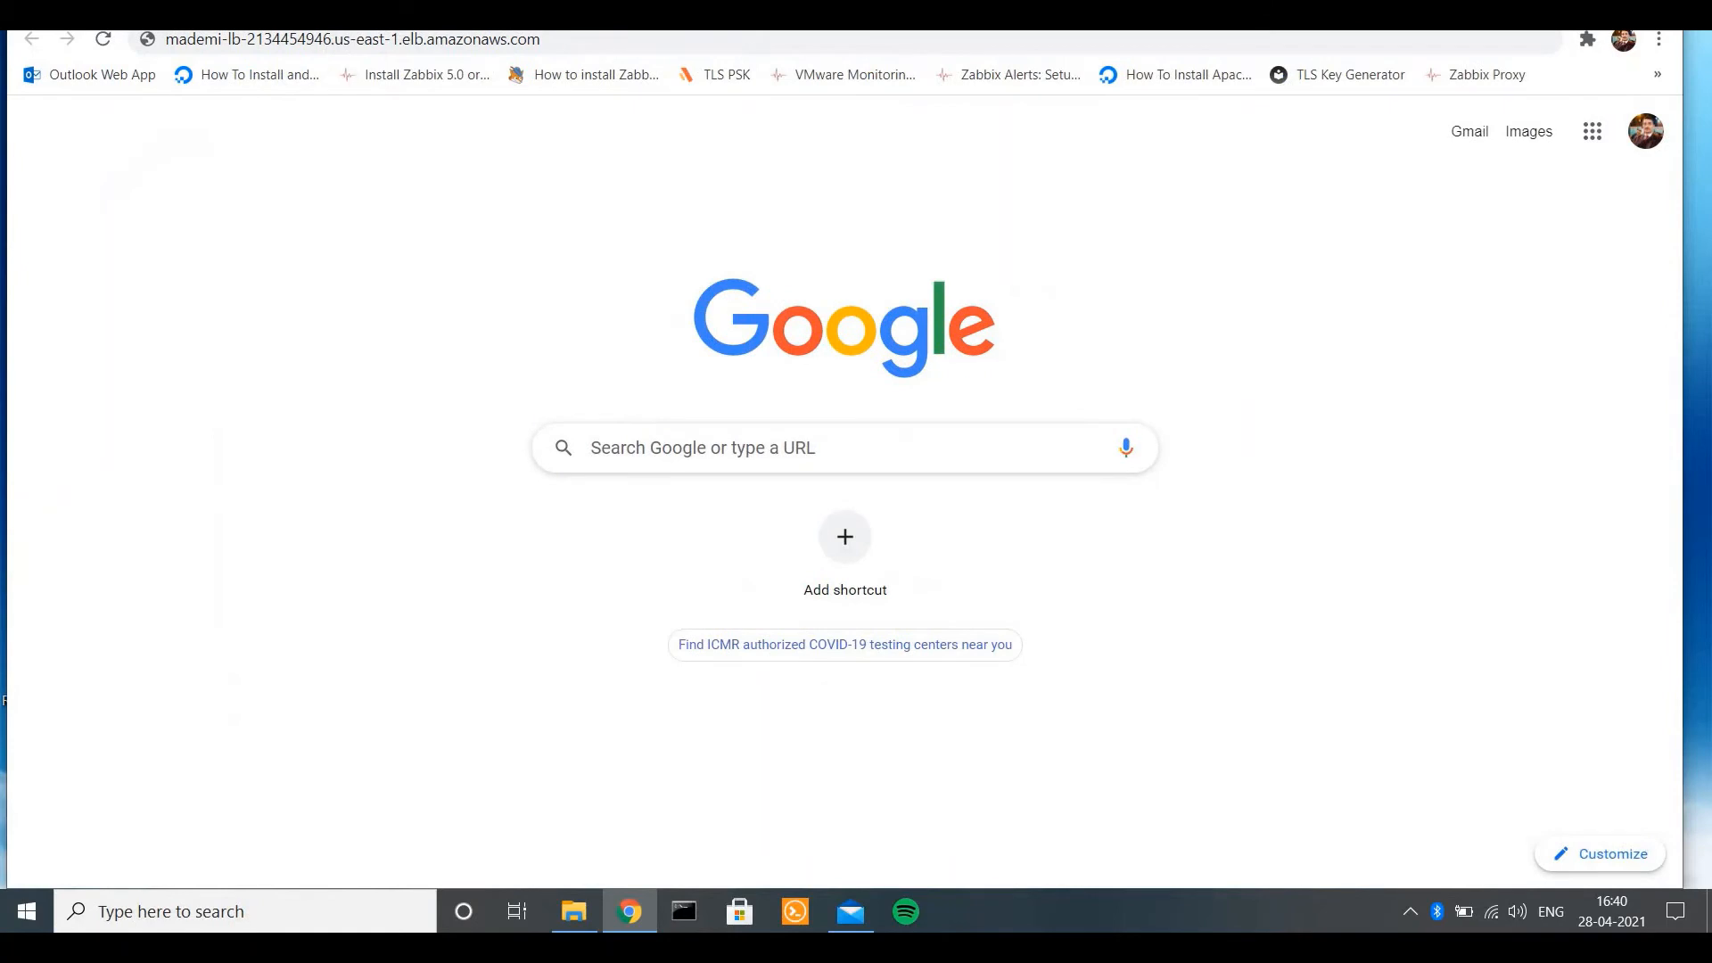
{"action": "left_click_drag", "start_coordinate": [1441, 2], "coordinate": [1441, 38]}
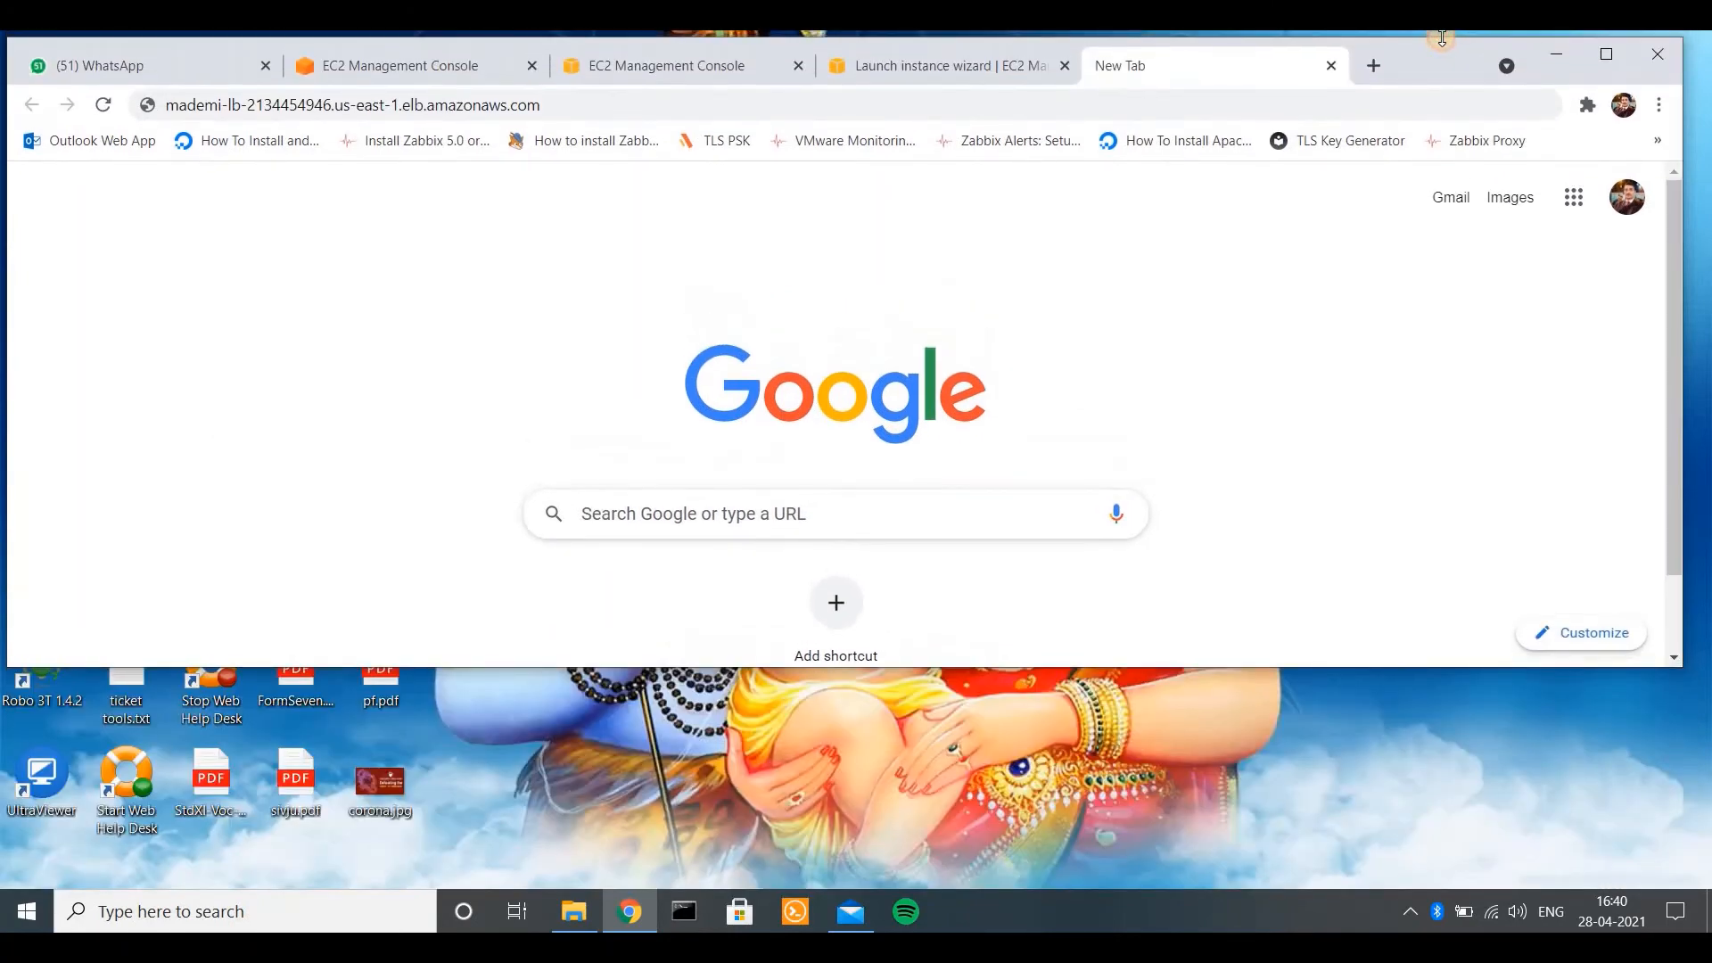
{"action": "left_click_drag", "start_coordinate": [1590, 669], "coordinate": [1680, 889]}
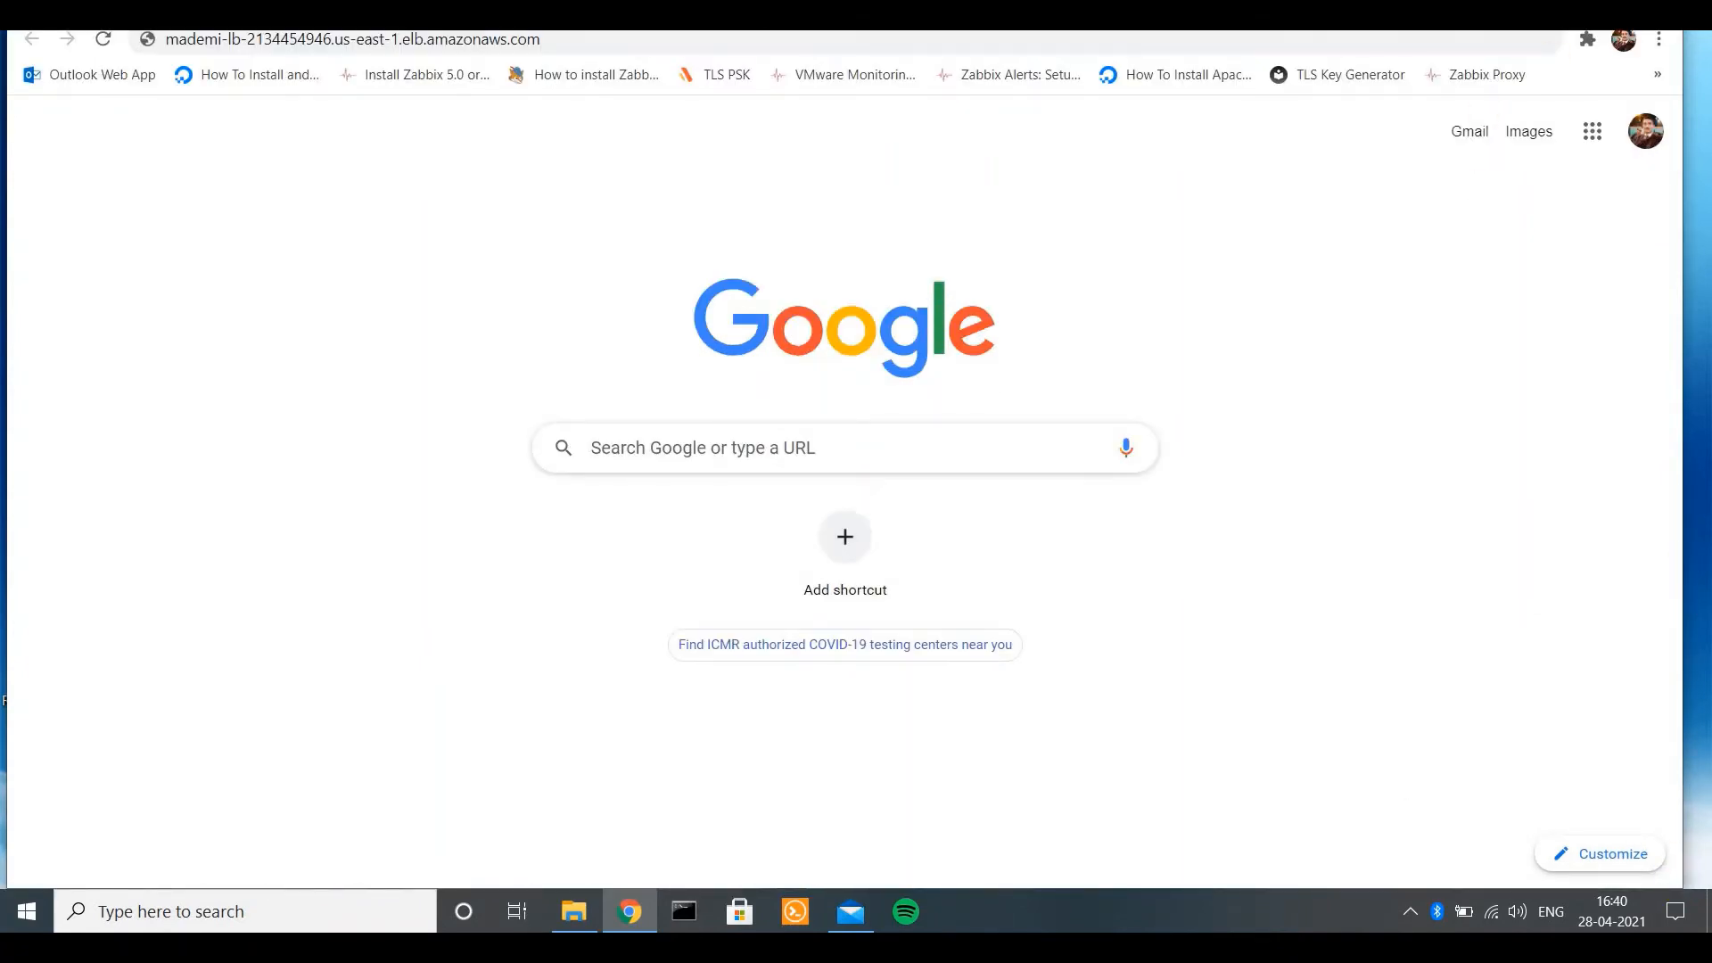
{"action": "left_click_drag", "start_coordinate": [1454, 0], "coordinate": [1452, 35]}
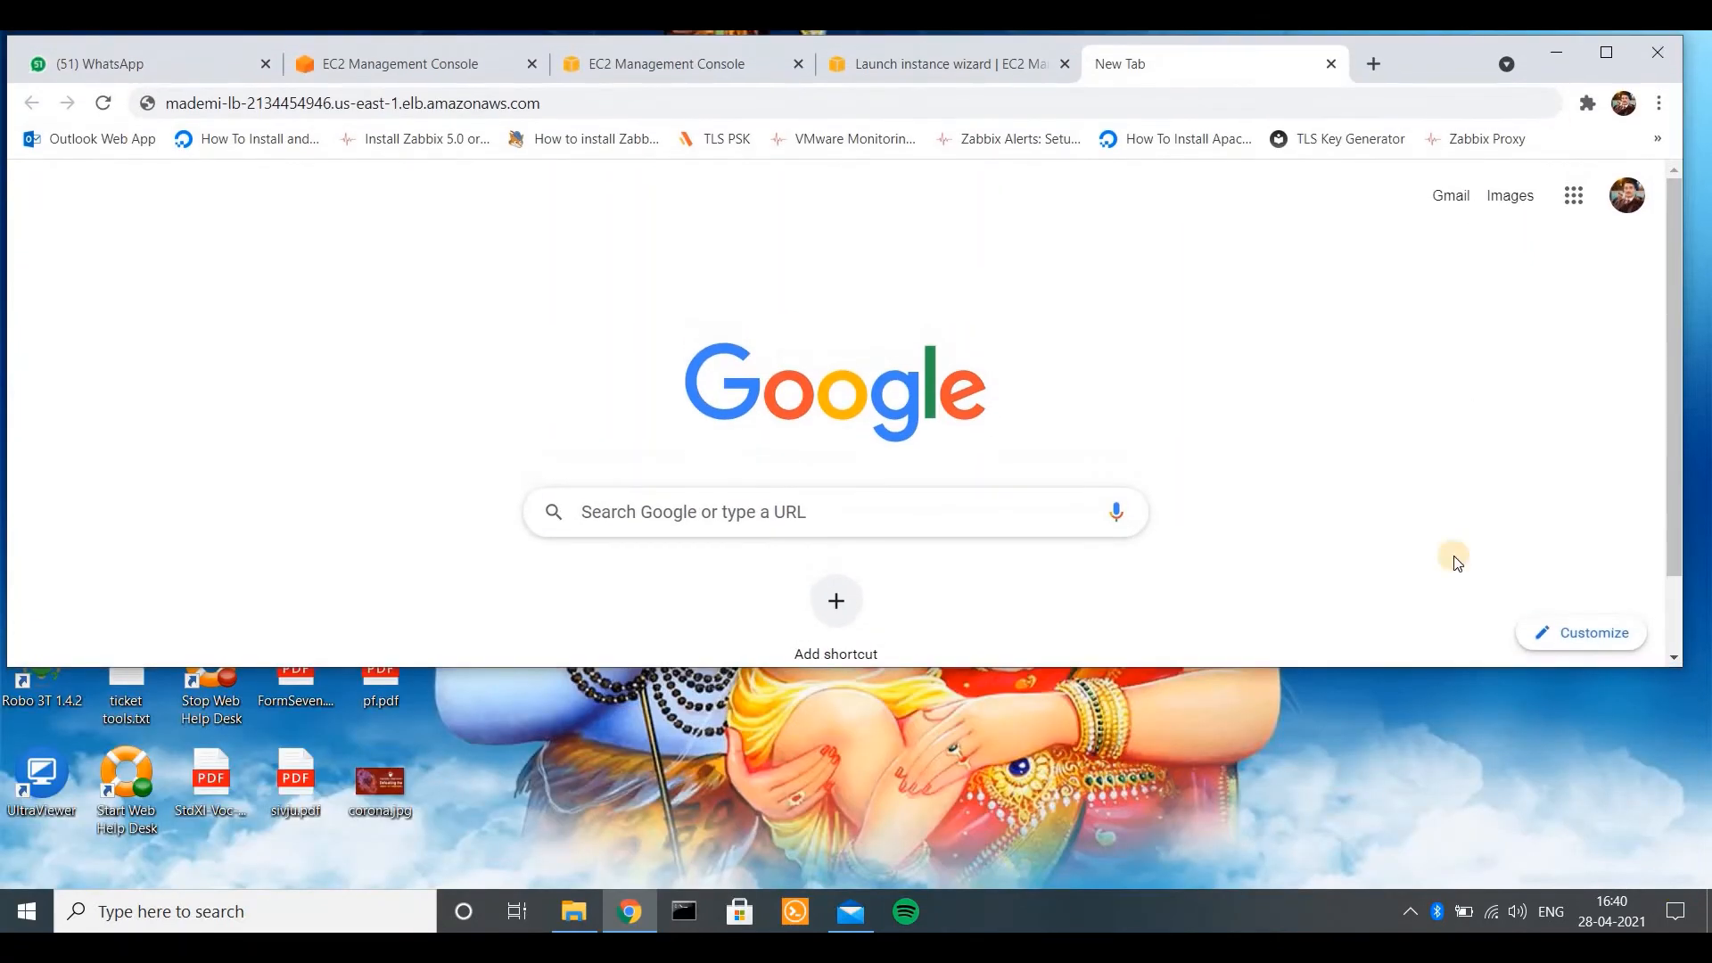
{"action": "left_click_drag", "start_coordinate": [1381, 666], "coordinate": [1394, 870]}
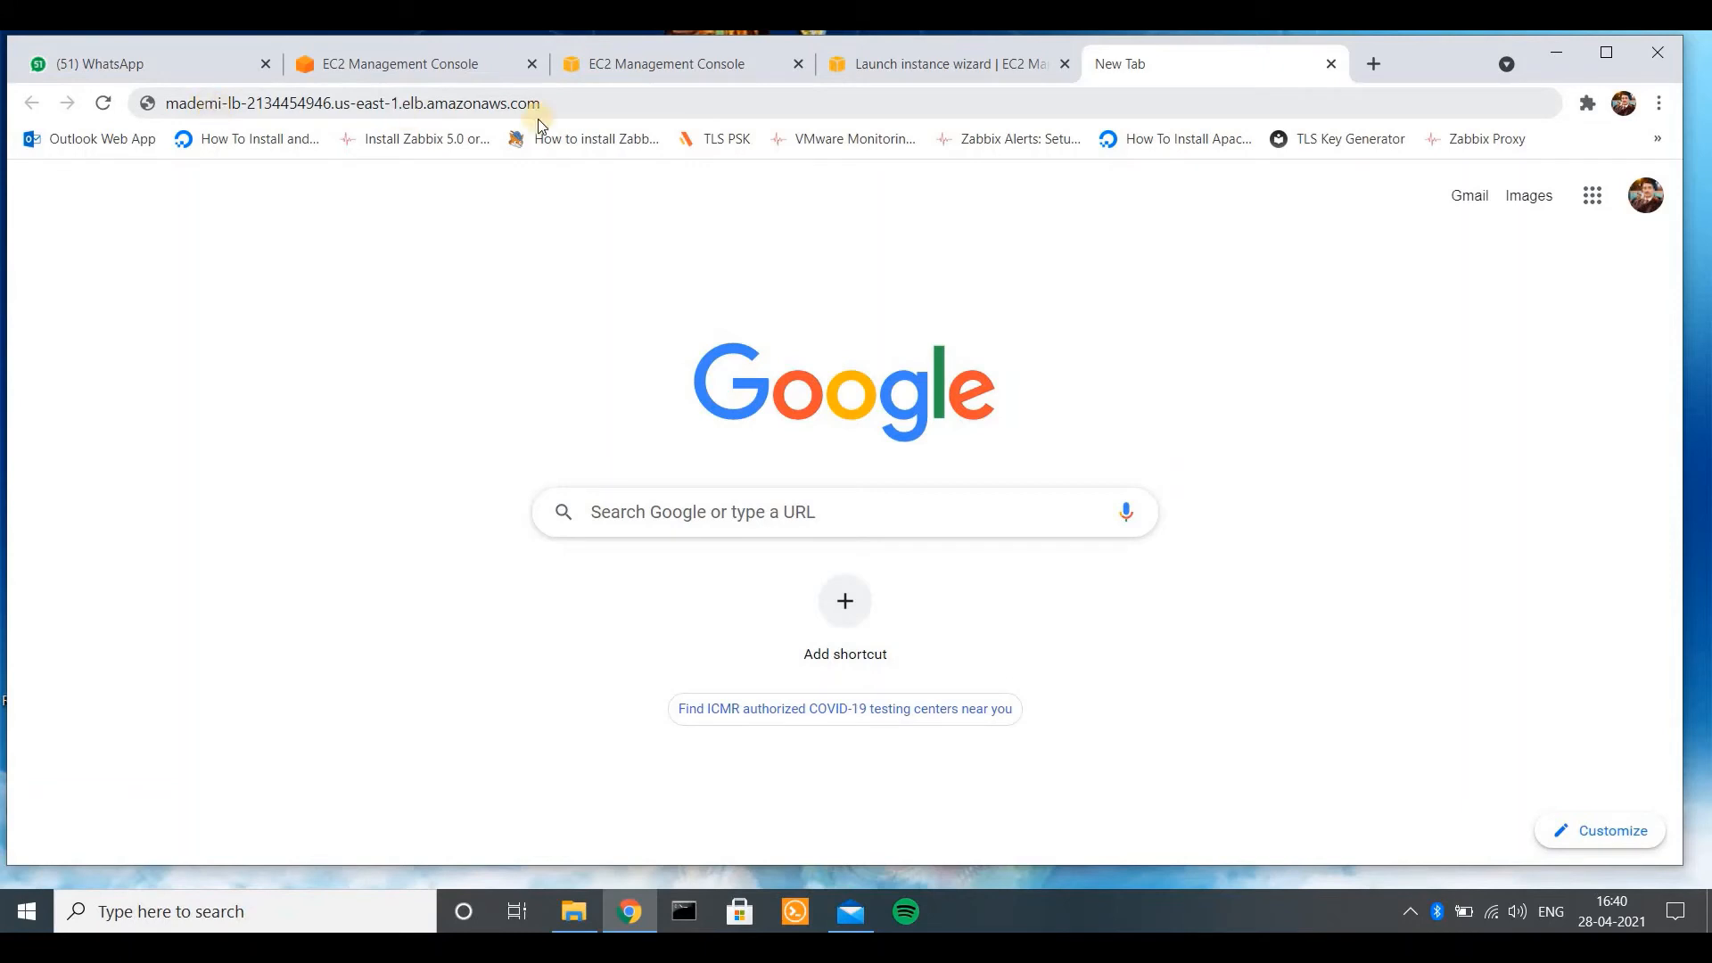
- Load the mademi-lb DNS address and examine the heading of the page it serves
{"action": "left_click", "coordinate": [574, 103]}
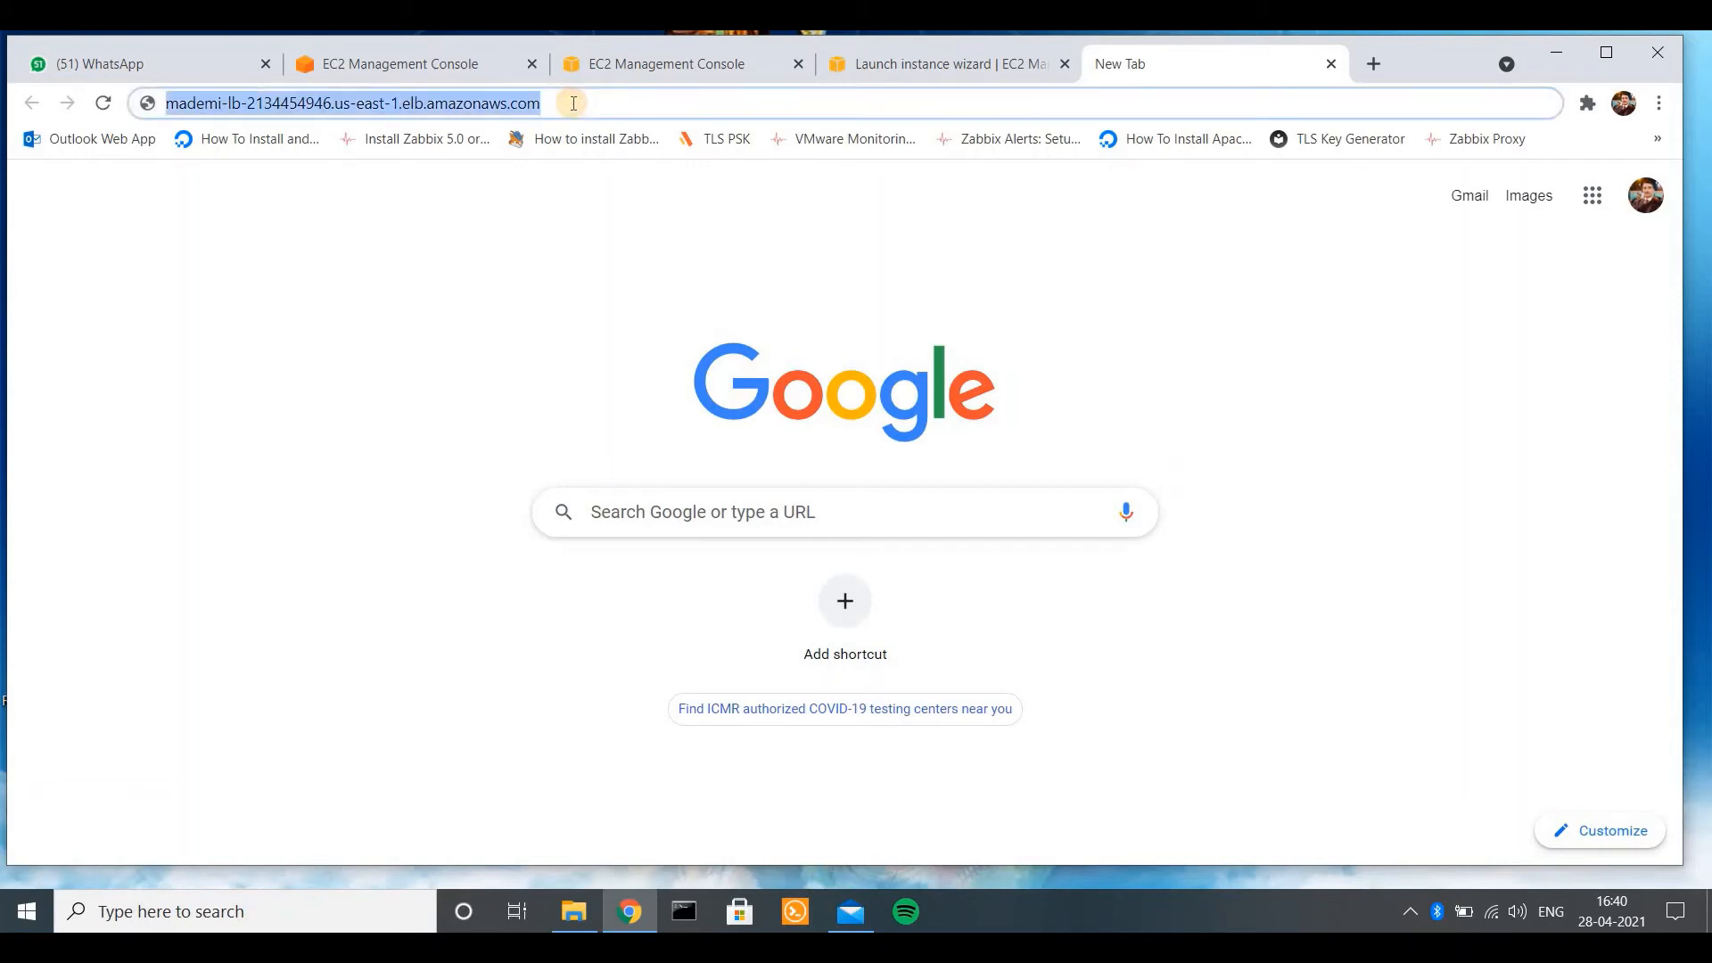
{"action": "key", "text": "Return"}
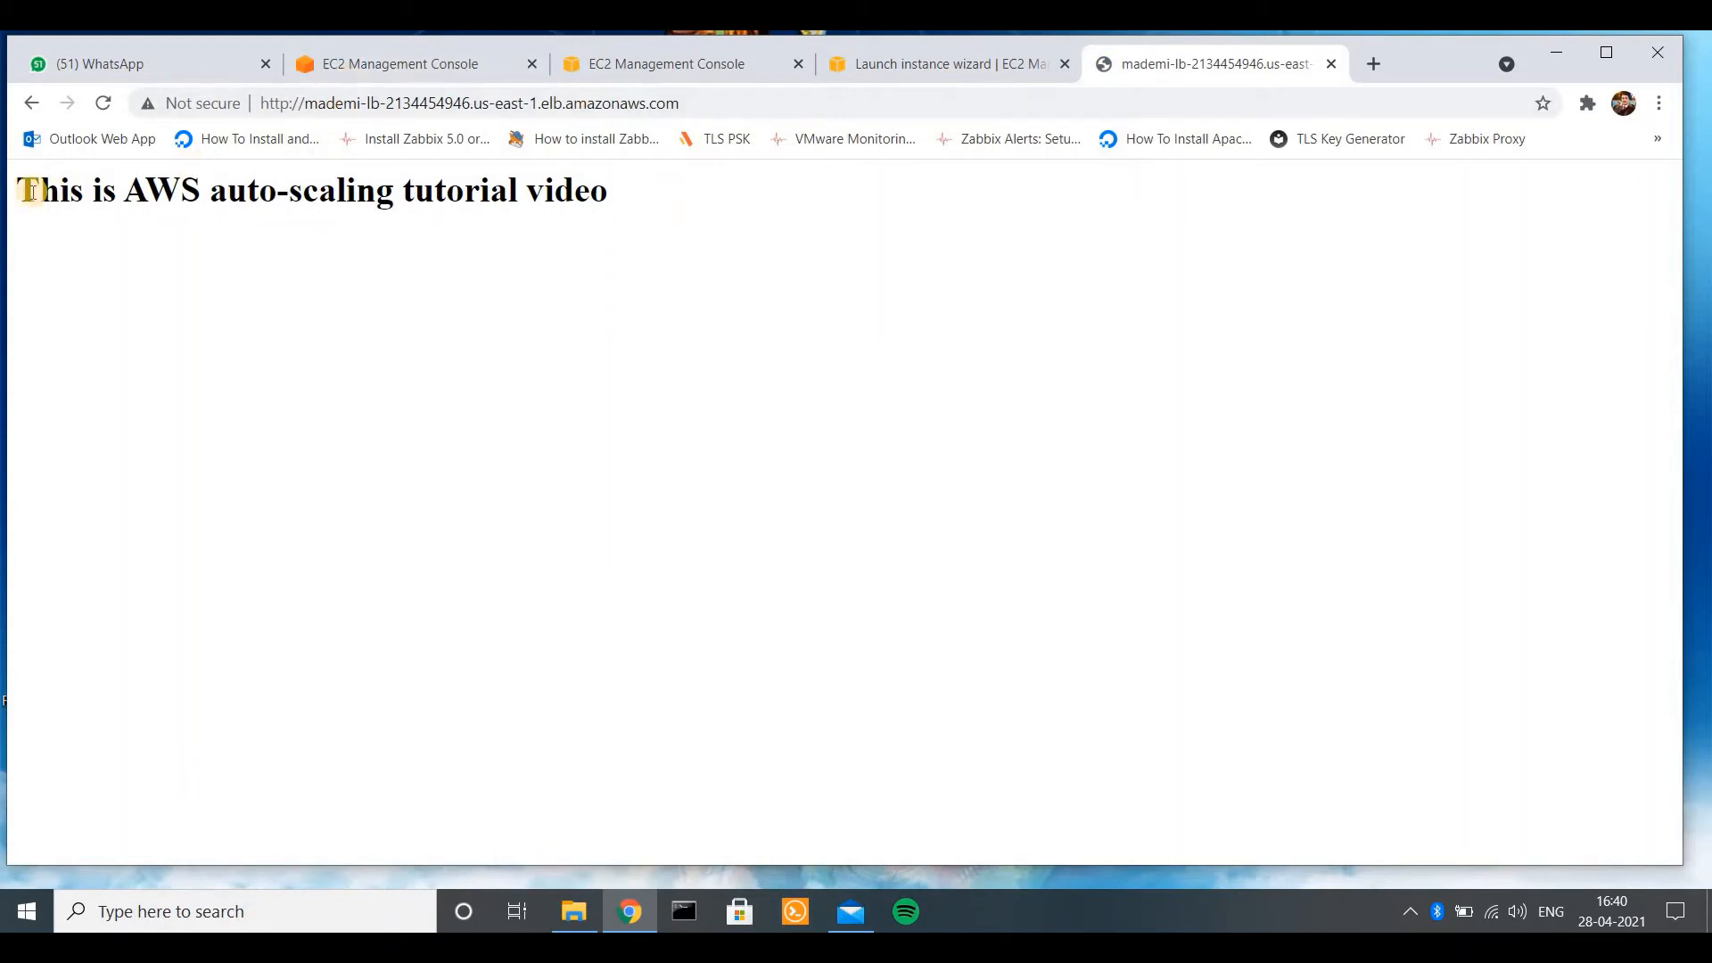
{"action": "left_click_drag", "start_coordinate": [46, 192], "coordinate": [606, 205]}
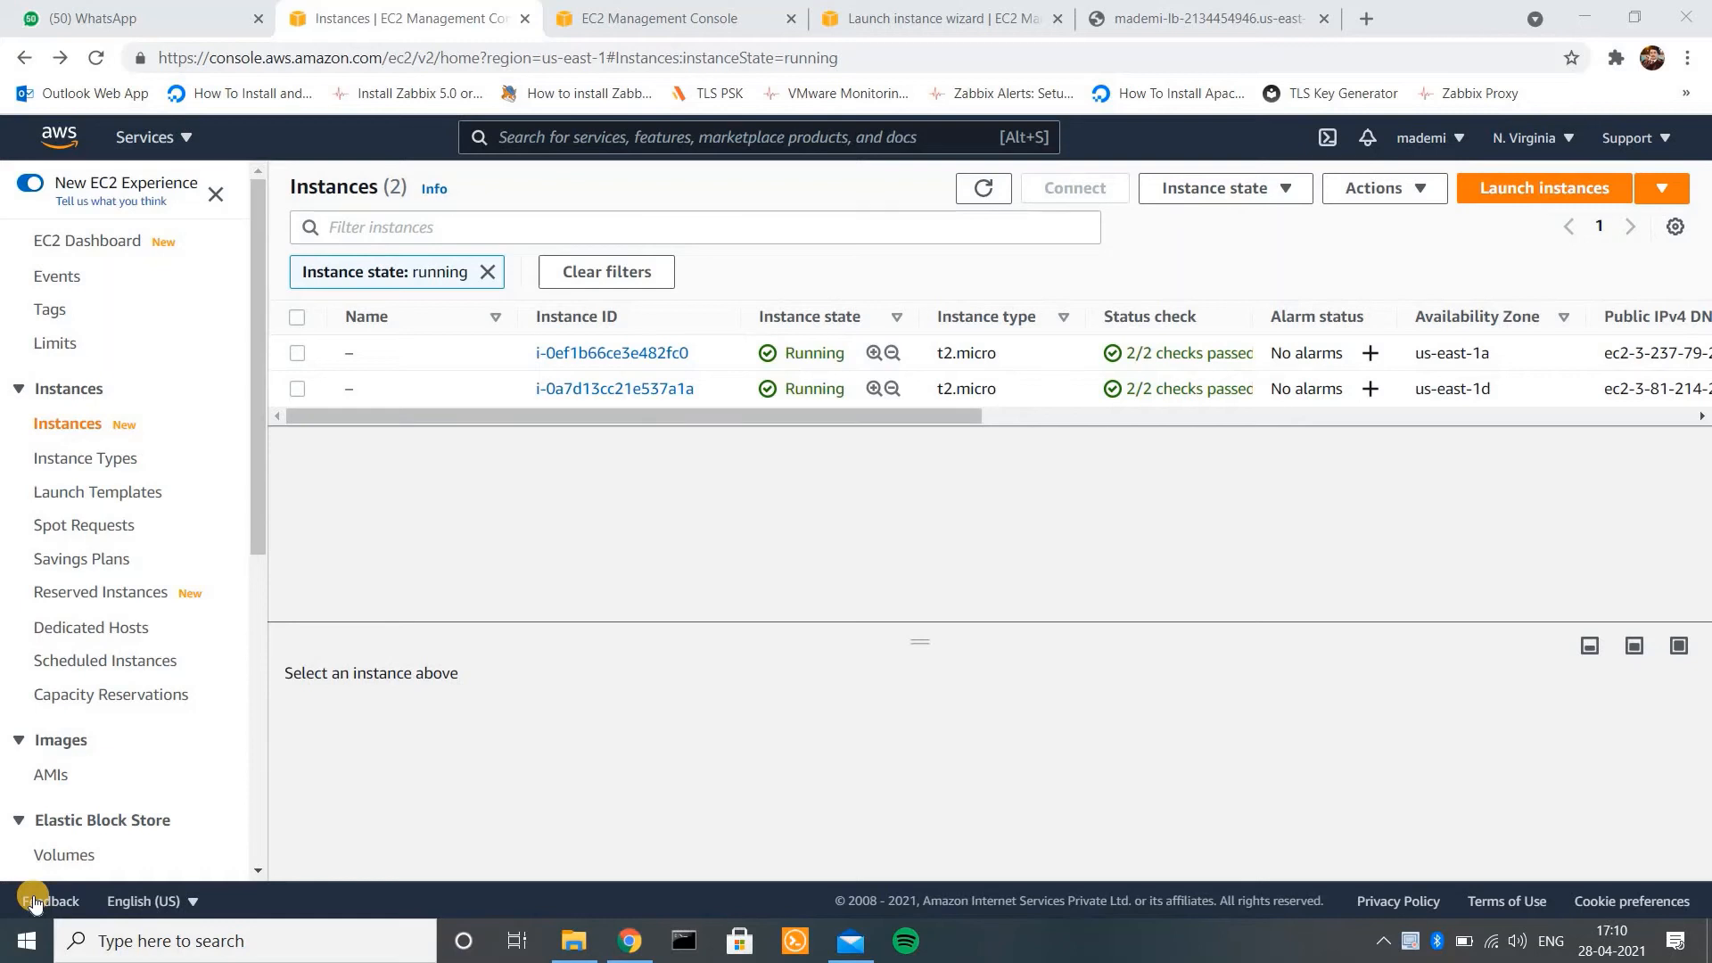
- Reload the load balancer's web page and check its heading text again
{"action": "left_click", "coordinate": [1211, 18]}
{"action": "left_click", "coordinate": [95, 57]}
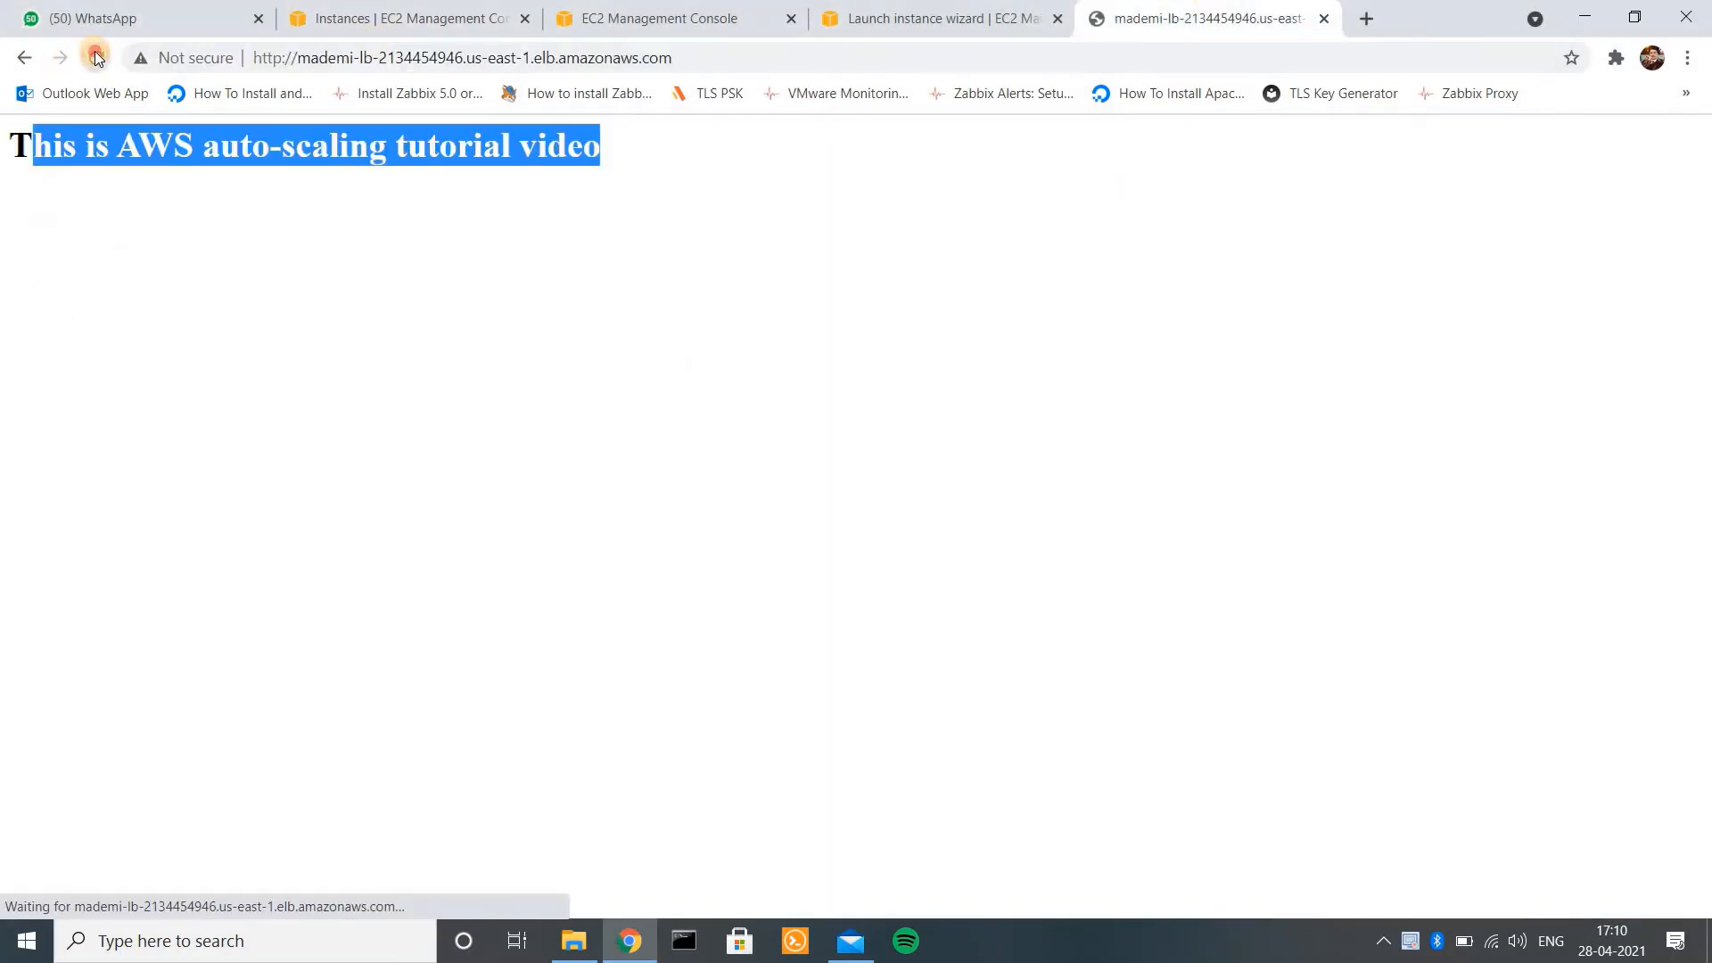
{"action": "left_click_drag", "start_coordinate": [12, 148], "coordinate": [547, 175]}
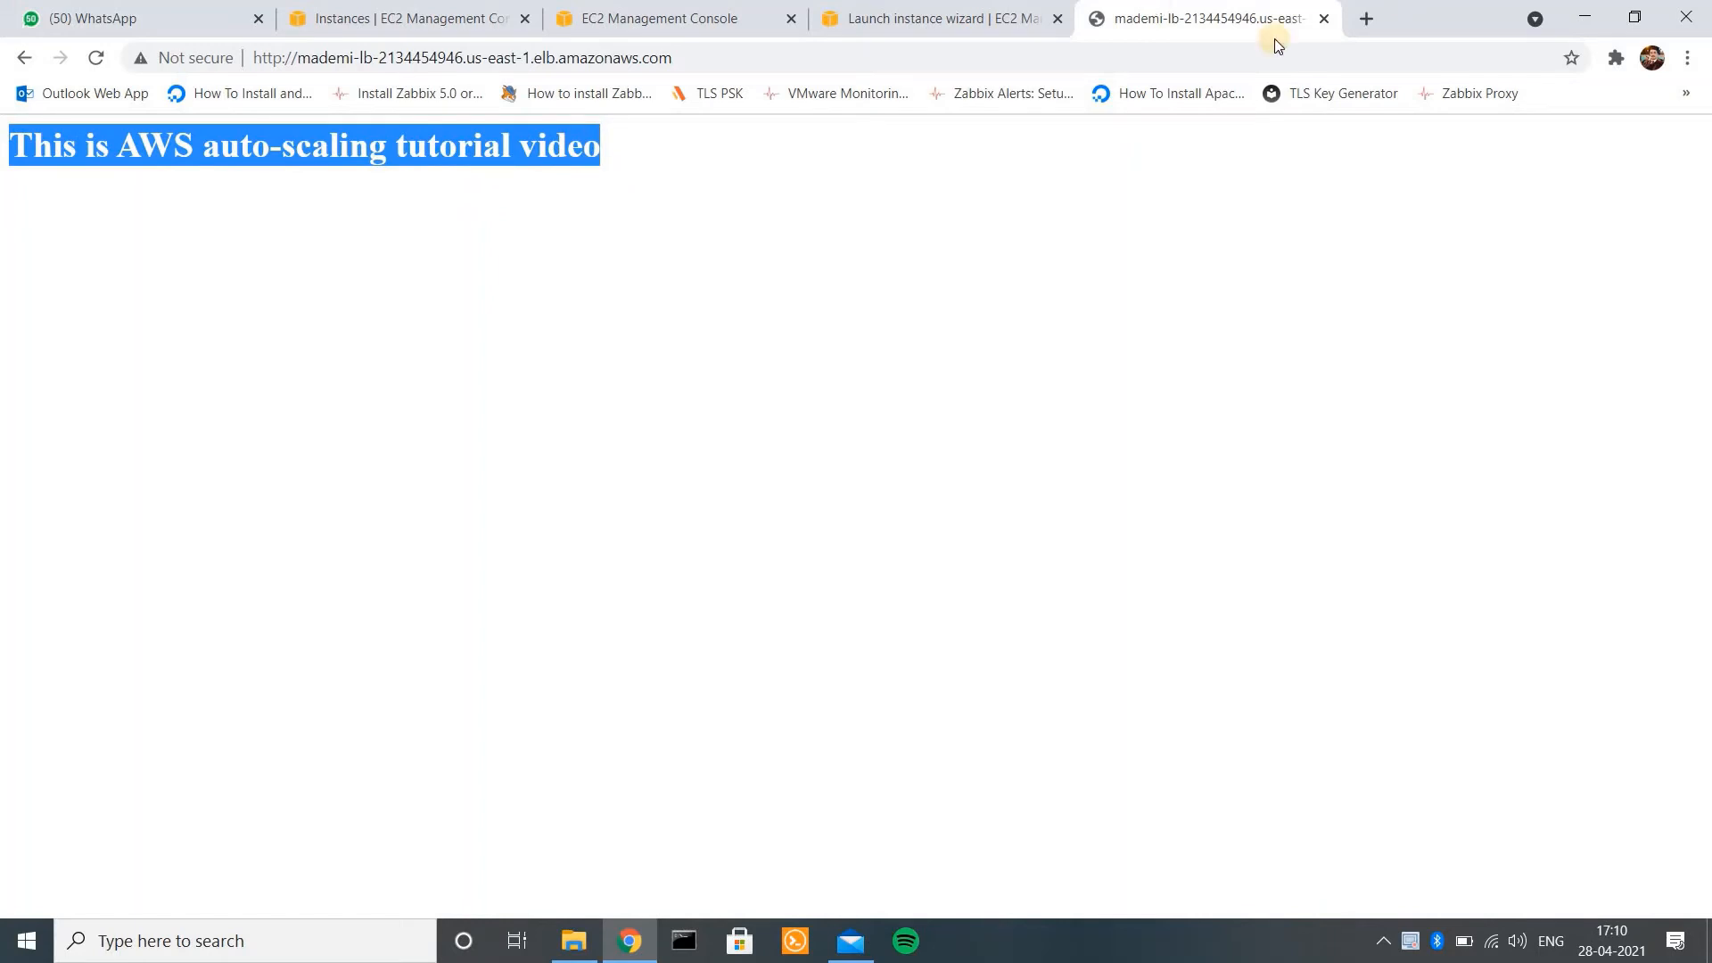
- Return to the EC2 instances list and remove its running-state filter
{"action": "left_click", "coordinate": [983, 22]}
{"action": "left_click", "coordinate": [700, 13]}
{"action": "left_click", "coordinate": [401, 9]}
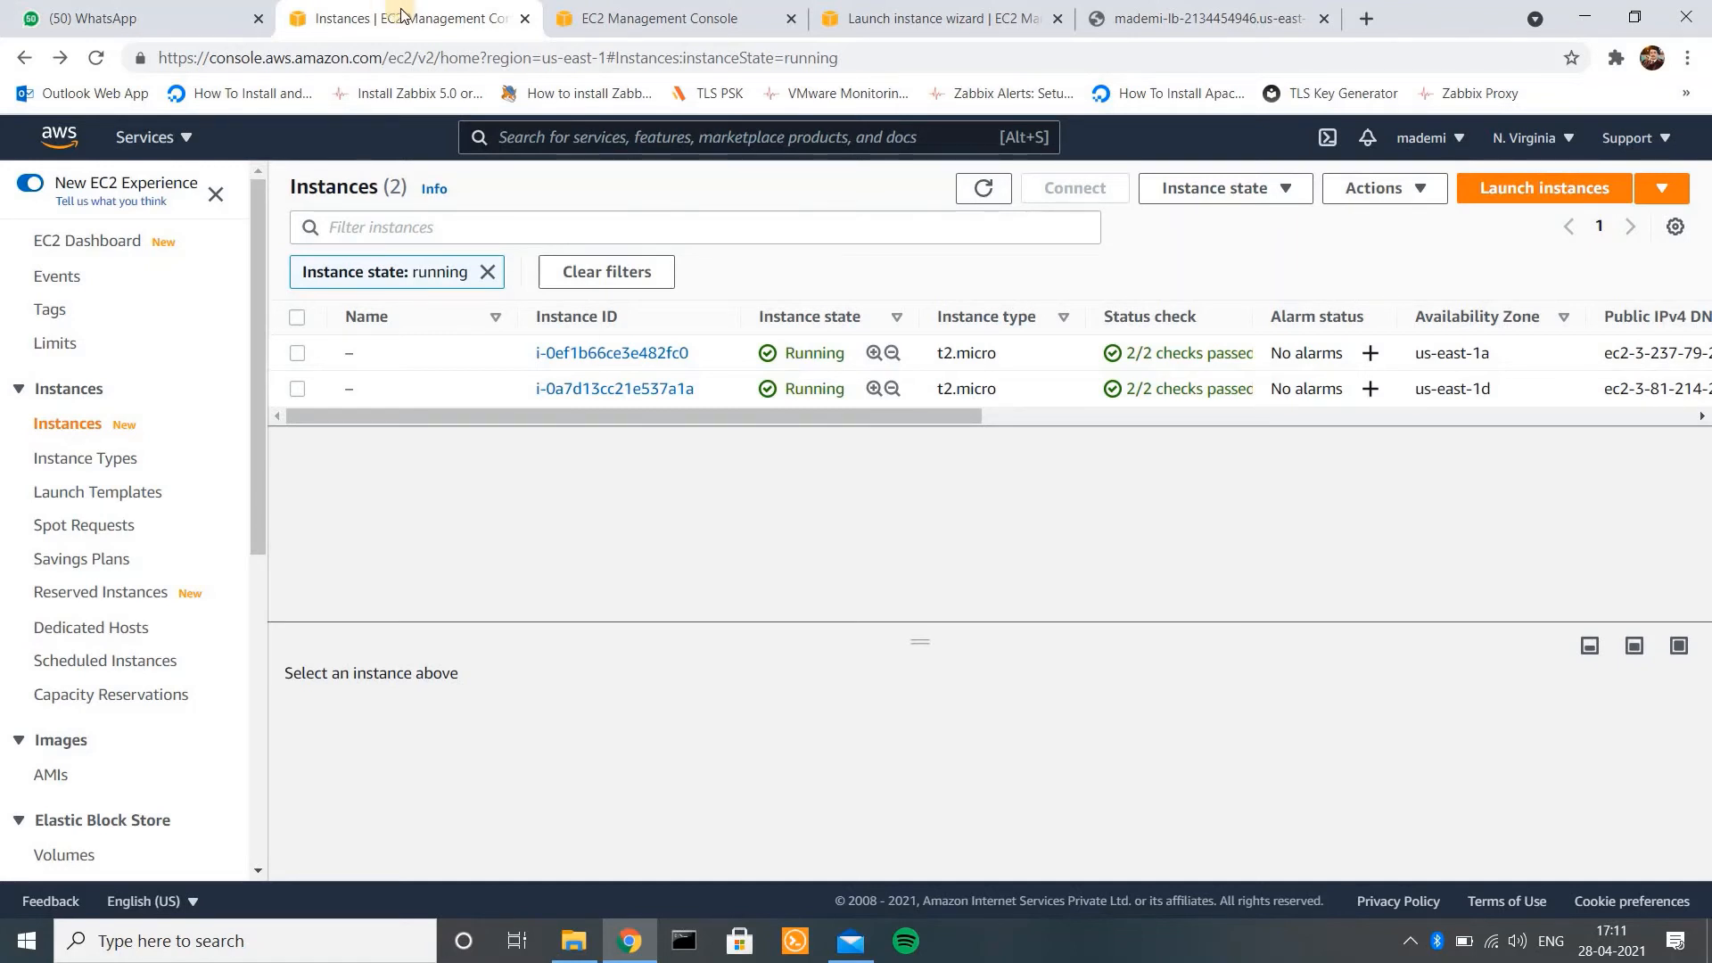
{"action": "left_click", "coordinate": [487, 270]}
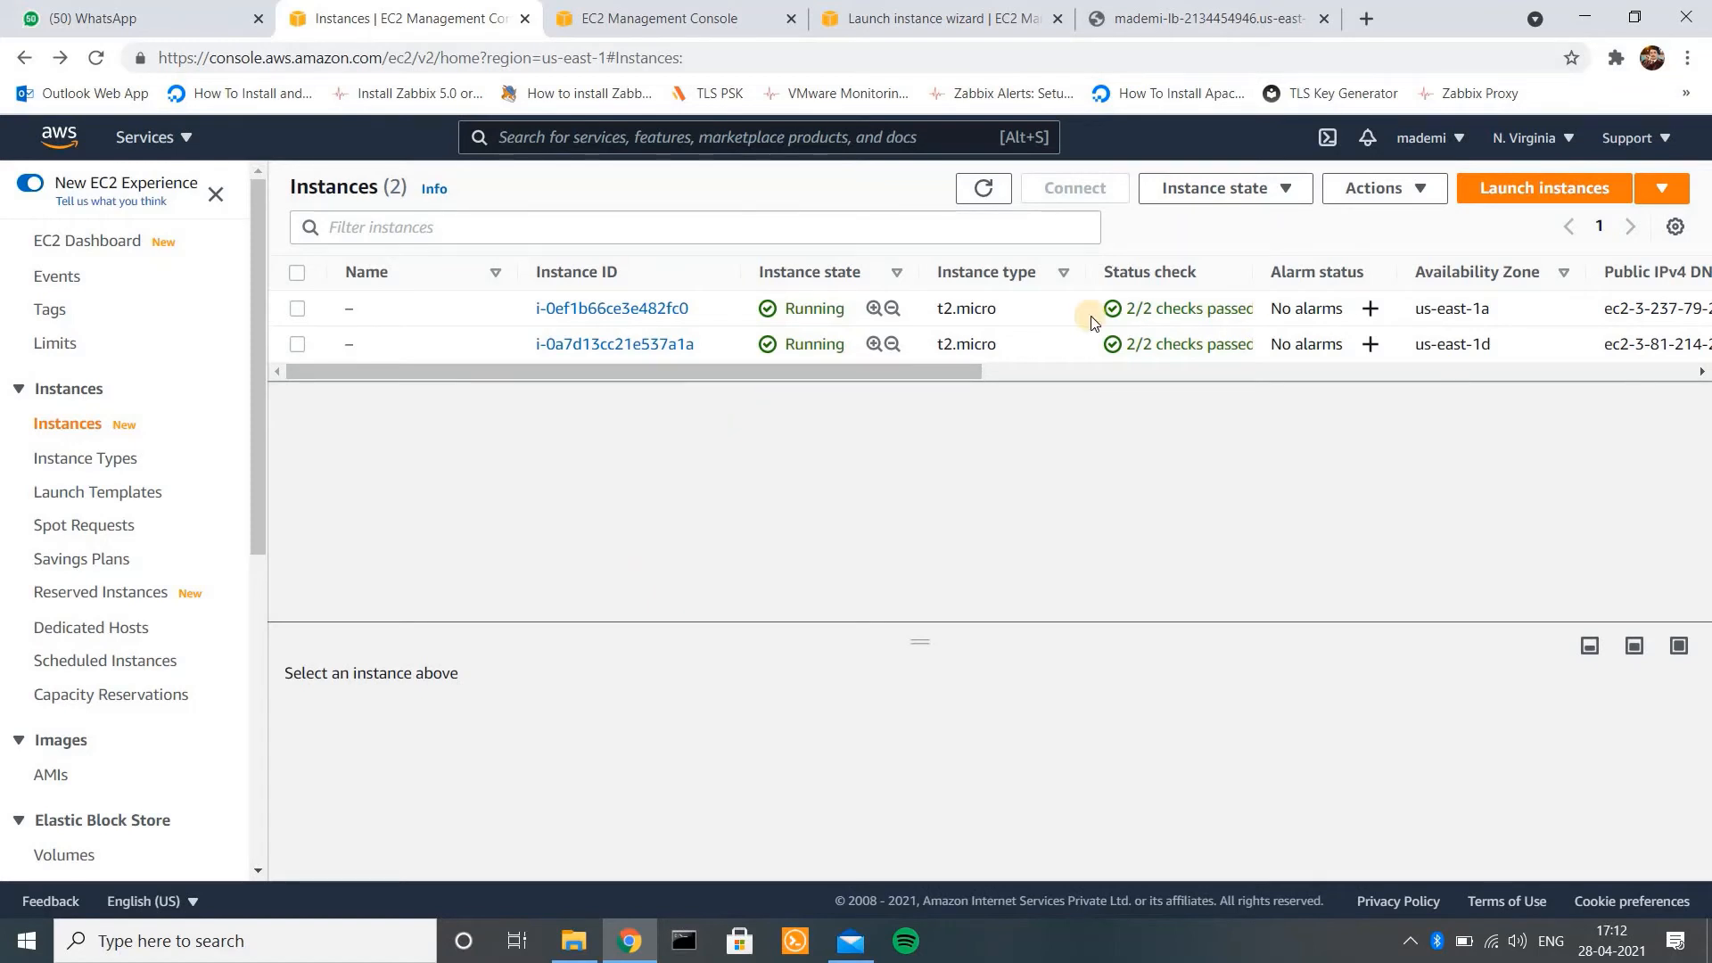
- Show the details of the us-east-1a instance in an enlarged pane and copy its public IPv4 address
{"action": "left_click", "coordinate": [972, 308]}
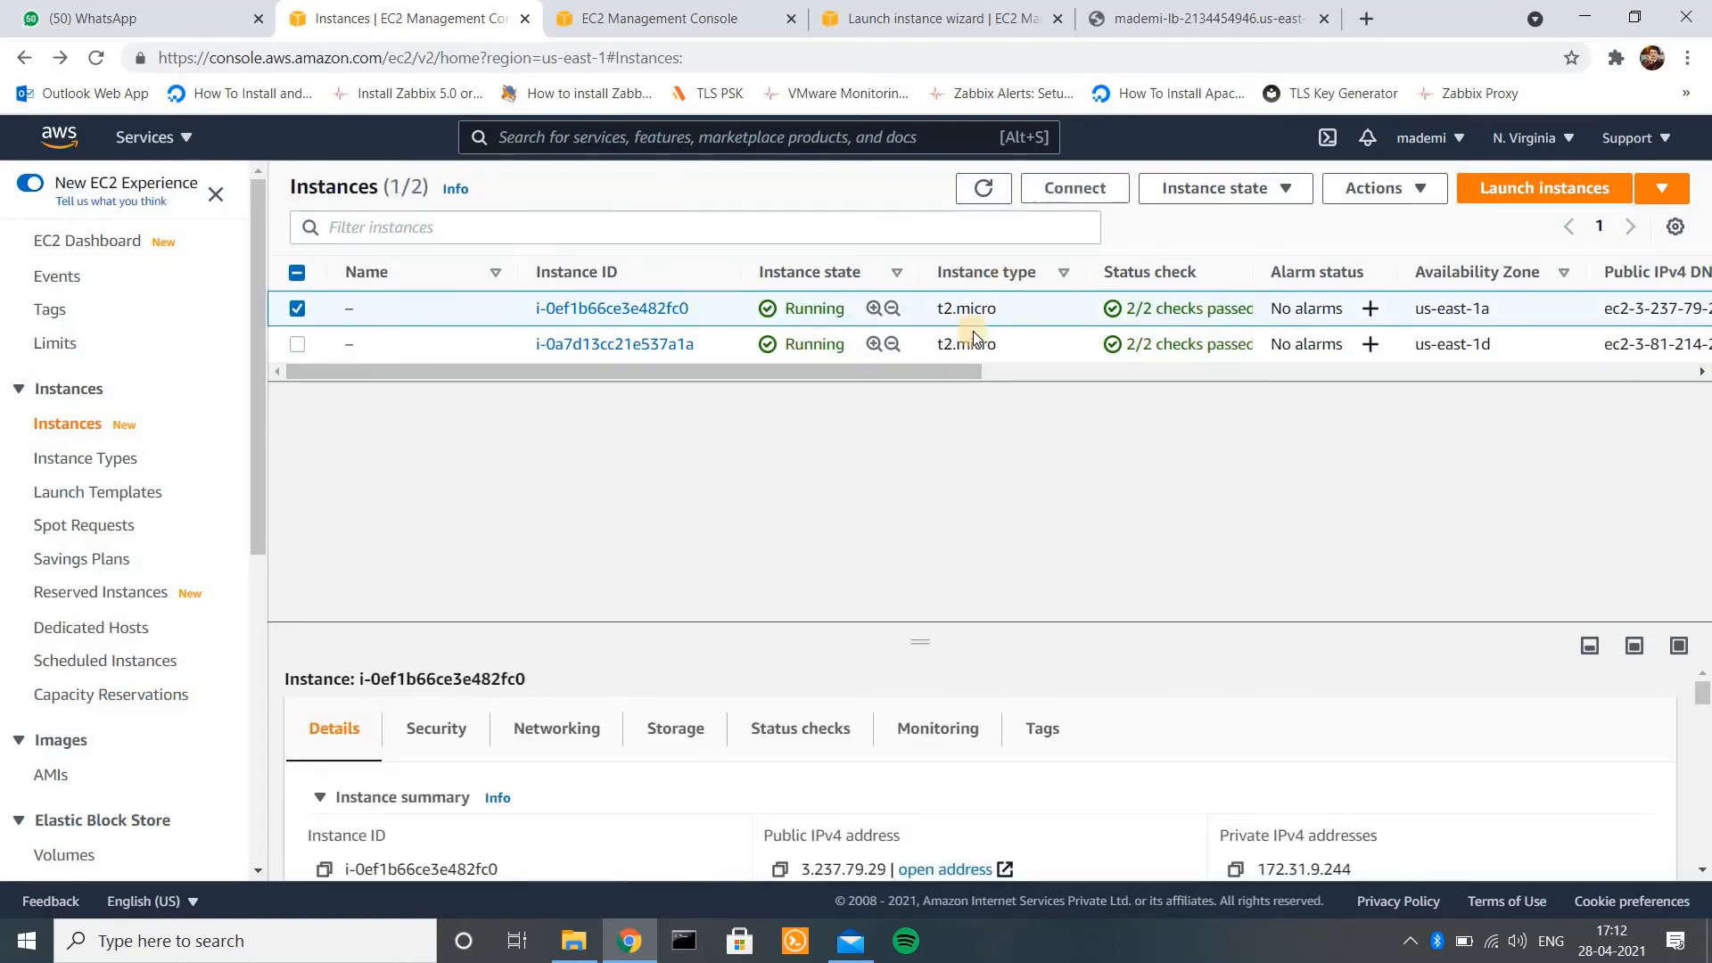
{"action": "left_click_drag", "start_coordinate": [916, 642], "coordinate": [878, 372]}
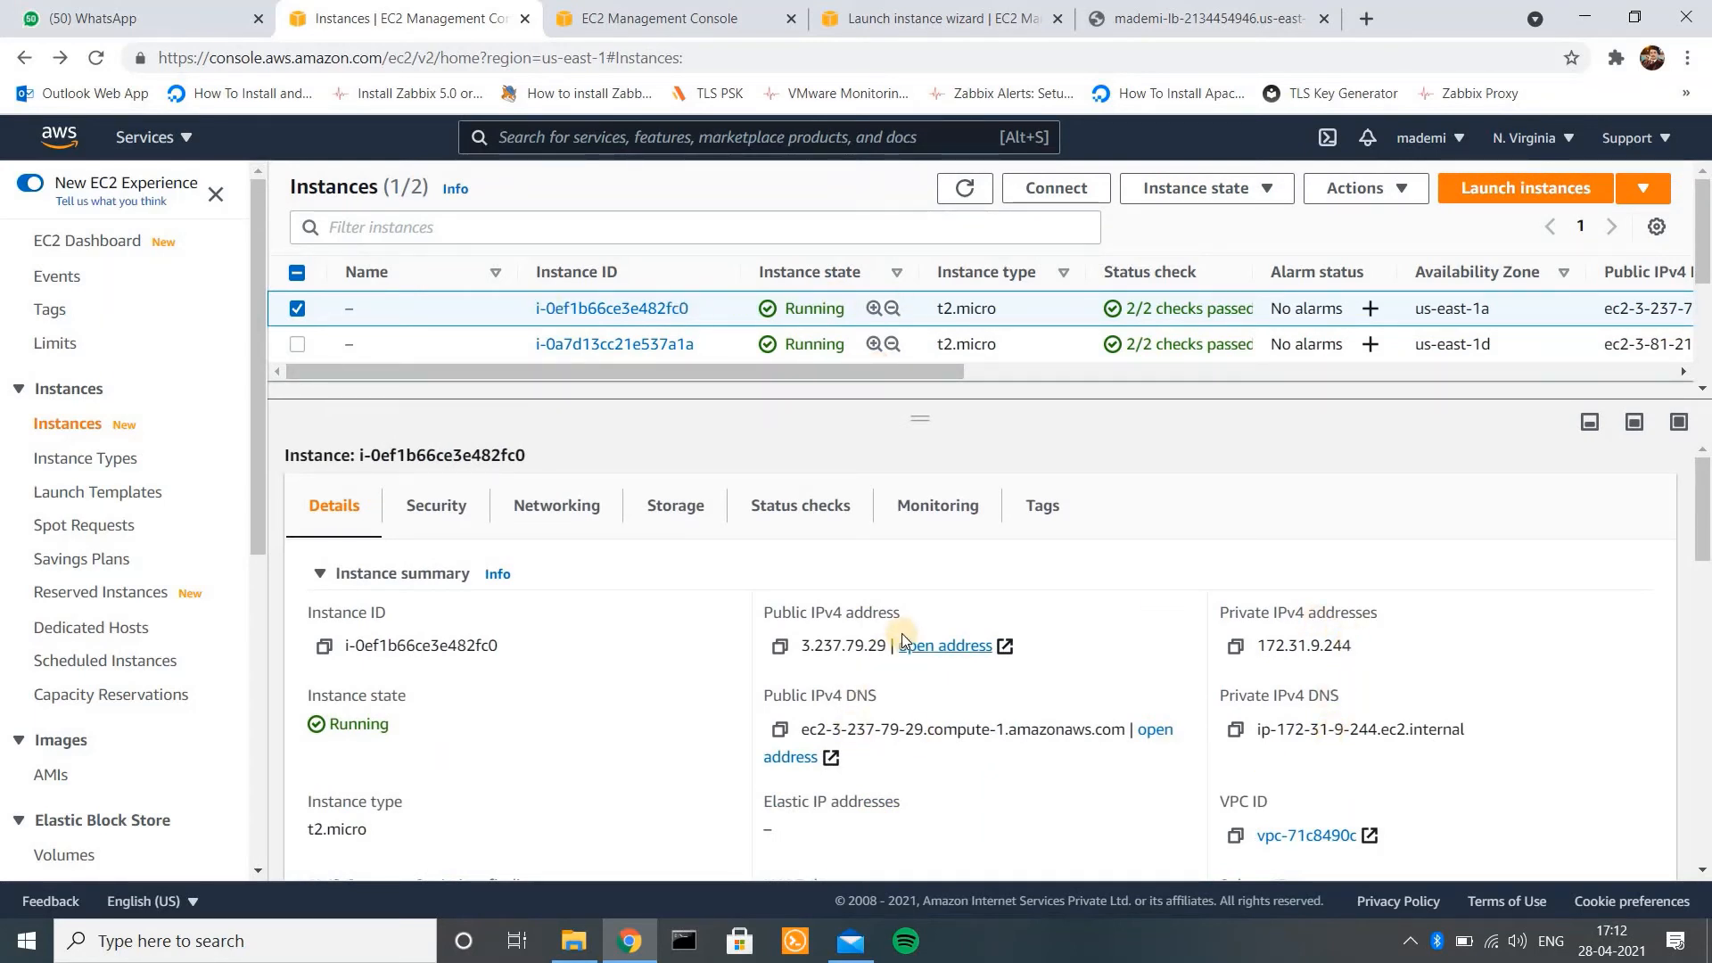
{"action": "left_click_drag", "start_coordinate": [888, 646], "coordinate": [796, 652]}
{"action": "key", "text": "ctrl+c"}
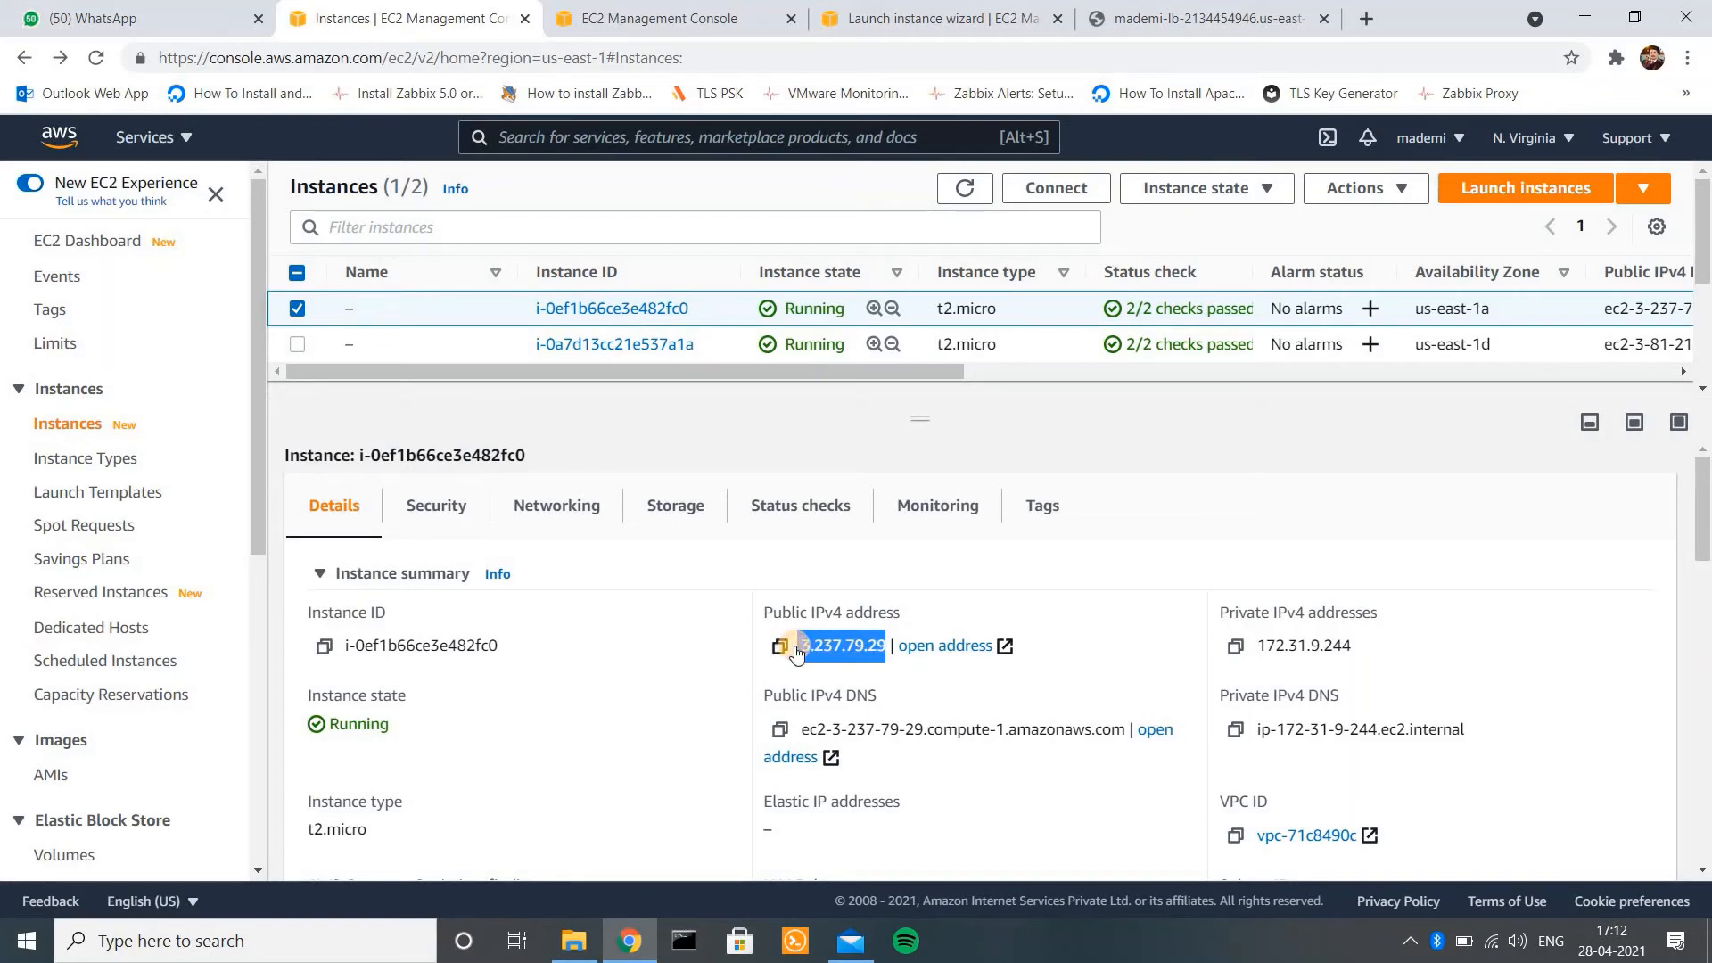
- Launch PuTTY and set the SSH session's host to the copied address 3.237.79.29
{"action": "left_click", "coordinate": [337, 942]}
{"action": "type", "text": "putty"}
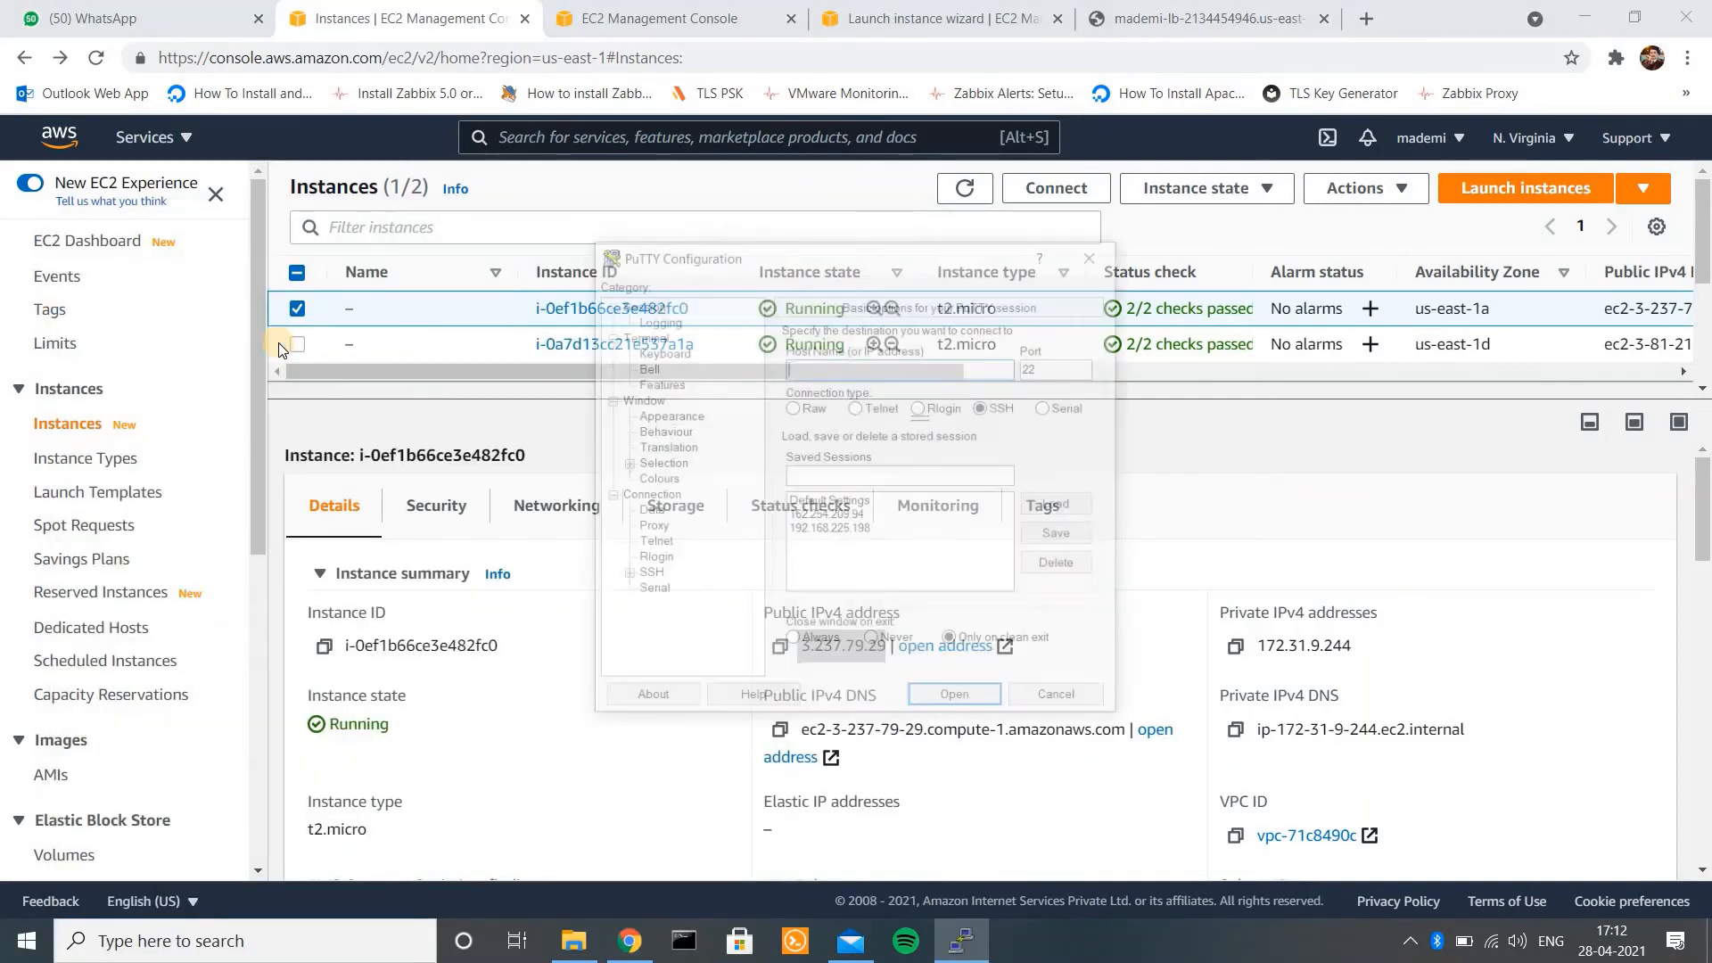
{"action": "key", "text": "ctrl+v"}
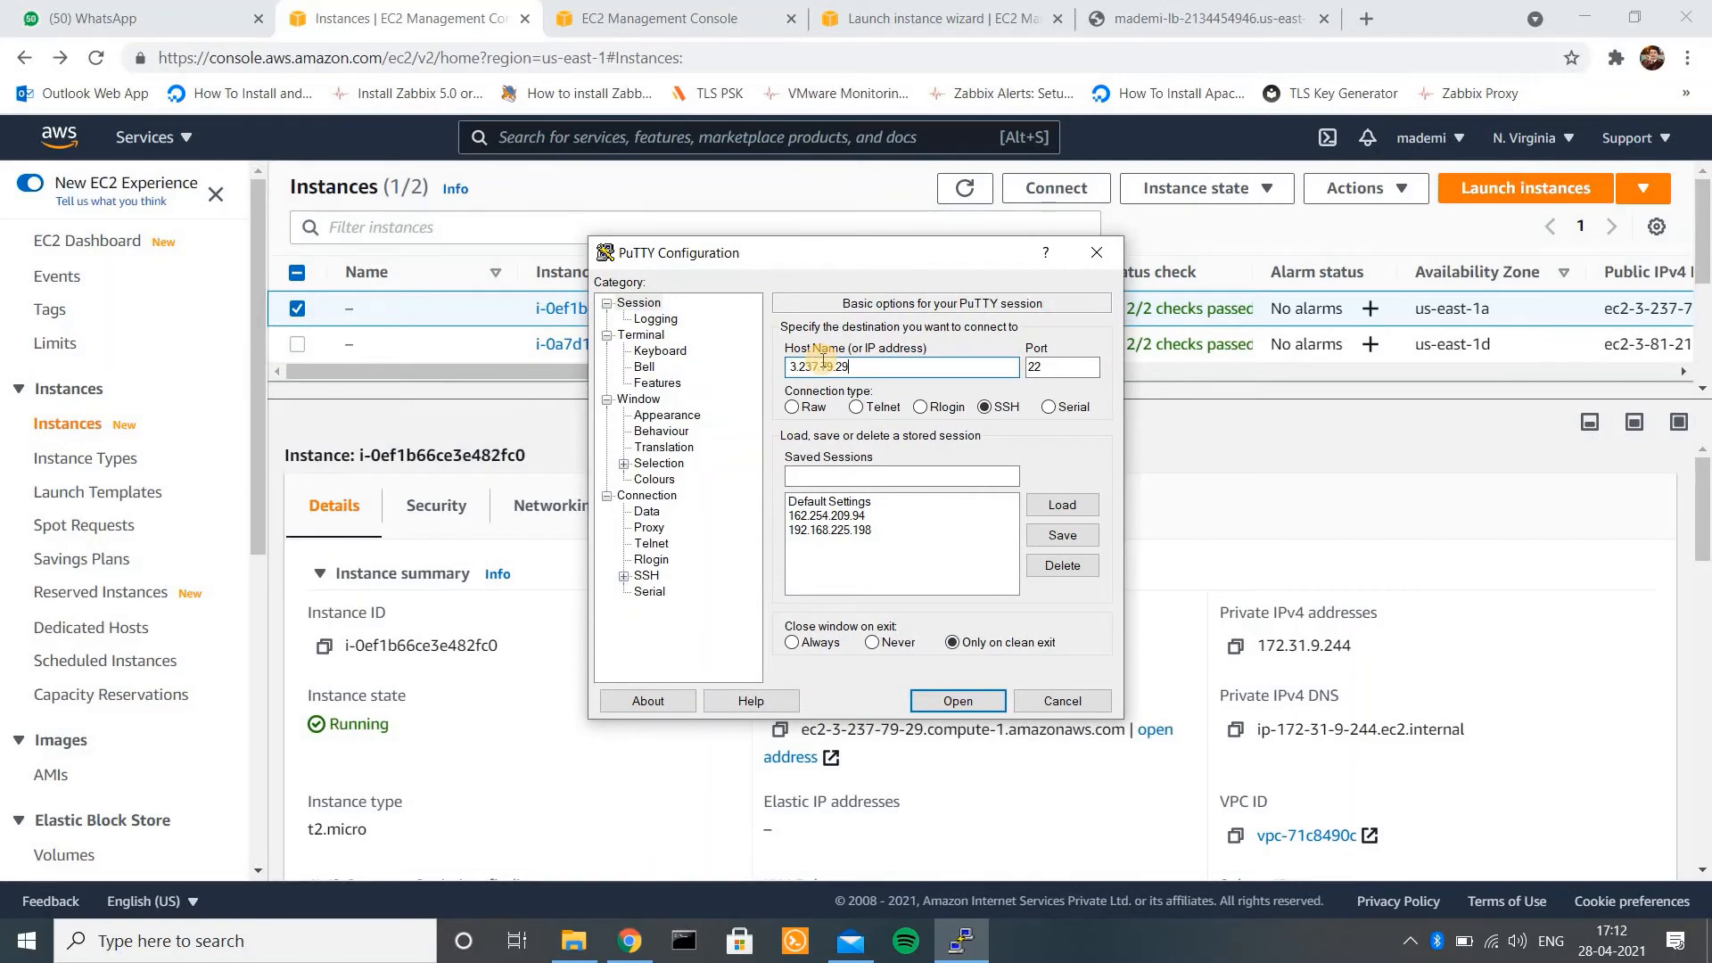
- Delete the saved PuTTY sessions 162.254.209.94 and 192.168.225.198
{"action": "left_click", "coordinate": [834, 516]}
{"action": "left_click", "coordinate": [1059, 561]}
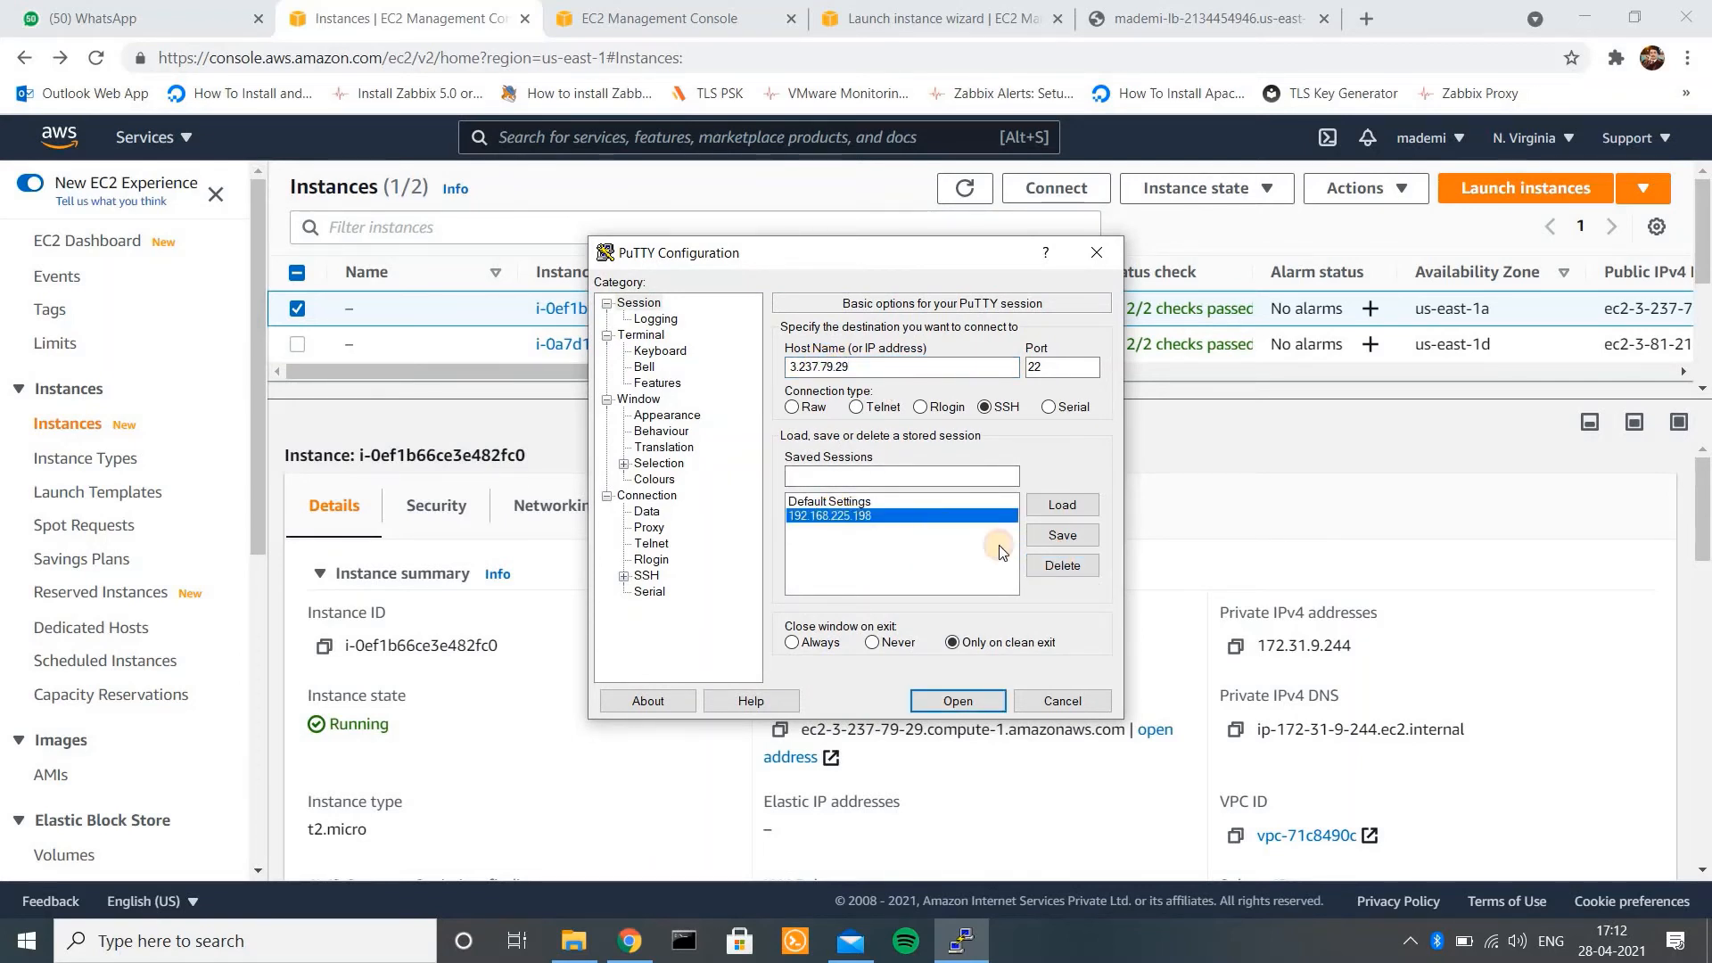
{"action": "left_click", "coordinate": [1046, 569]}
- Set web.ppk from the Downloads folder as the private key file for SSH authentication
{"action": "left_click", "coordinate": [624, 576]}
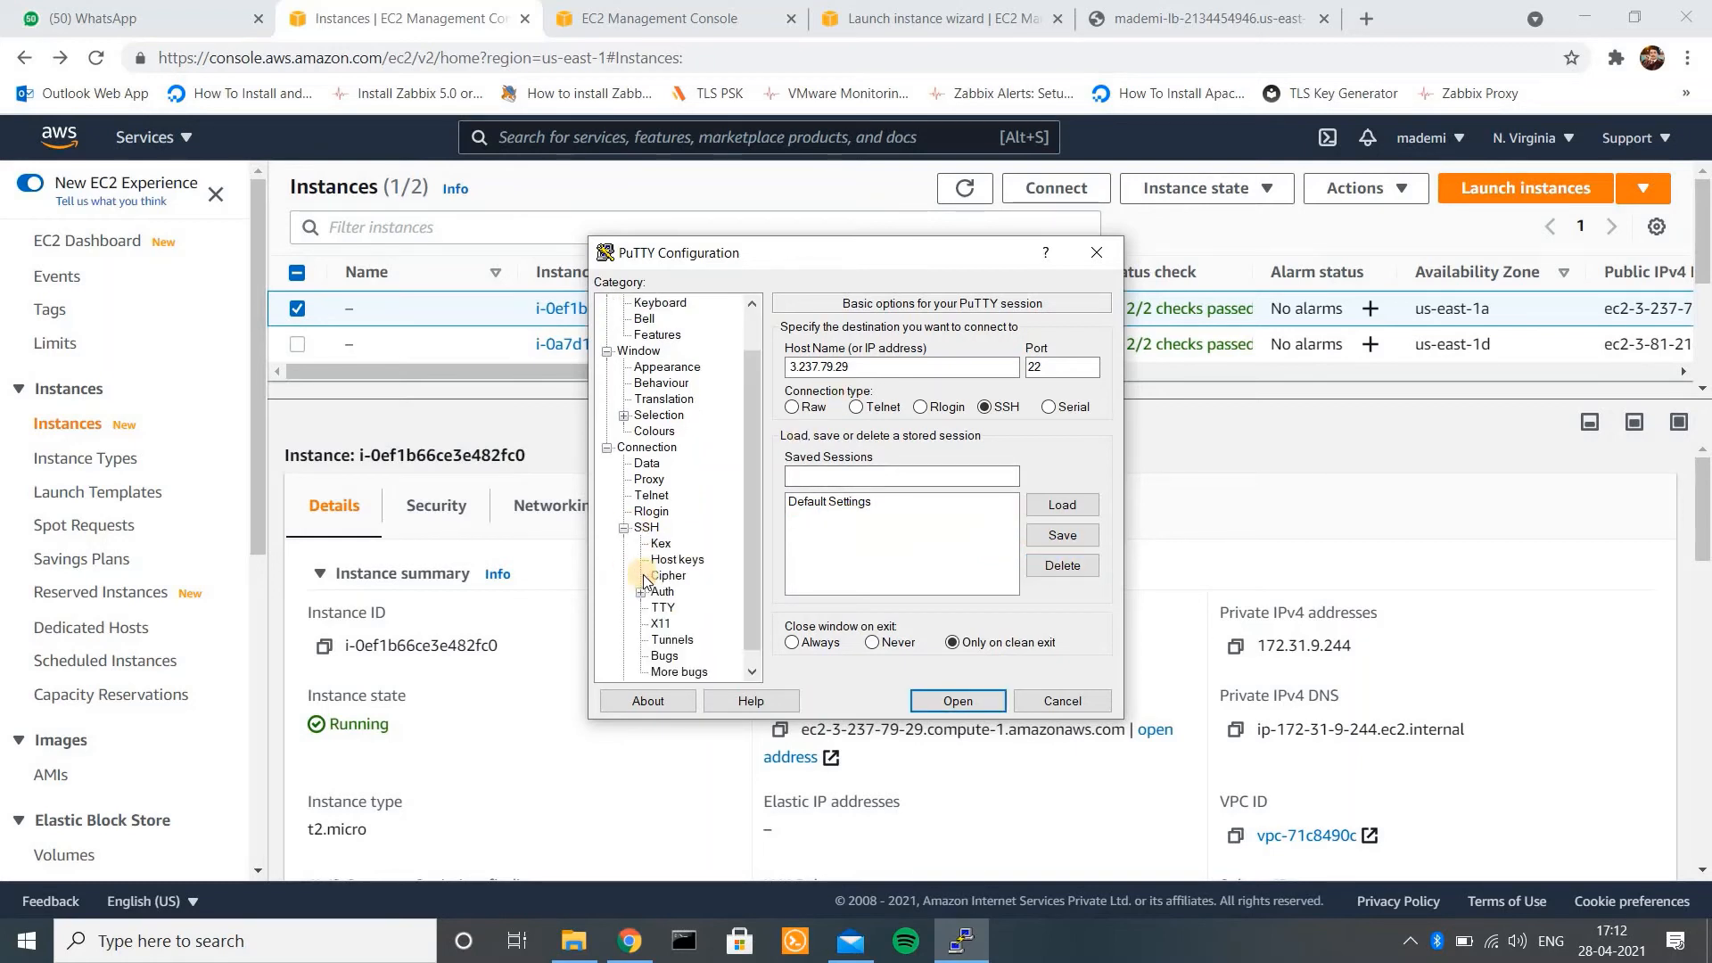
{"action": "left_click", "coordinate": [641, 592]}
{"action": "left_click", "coordinate": [664, 592]}
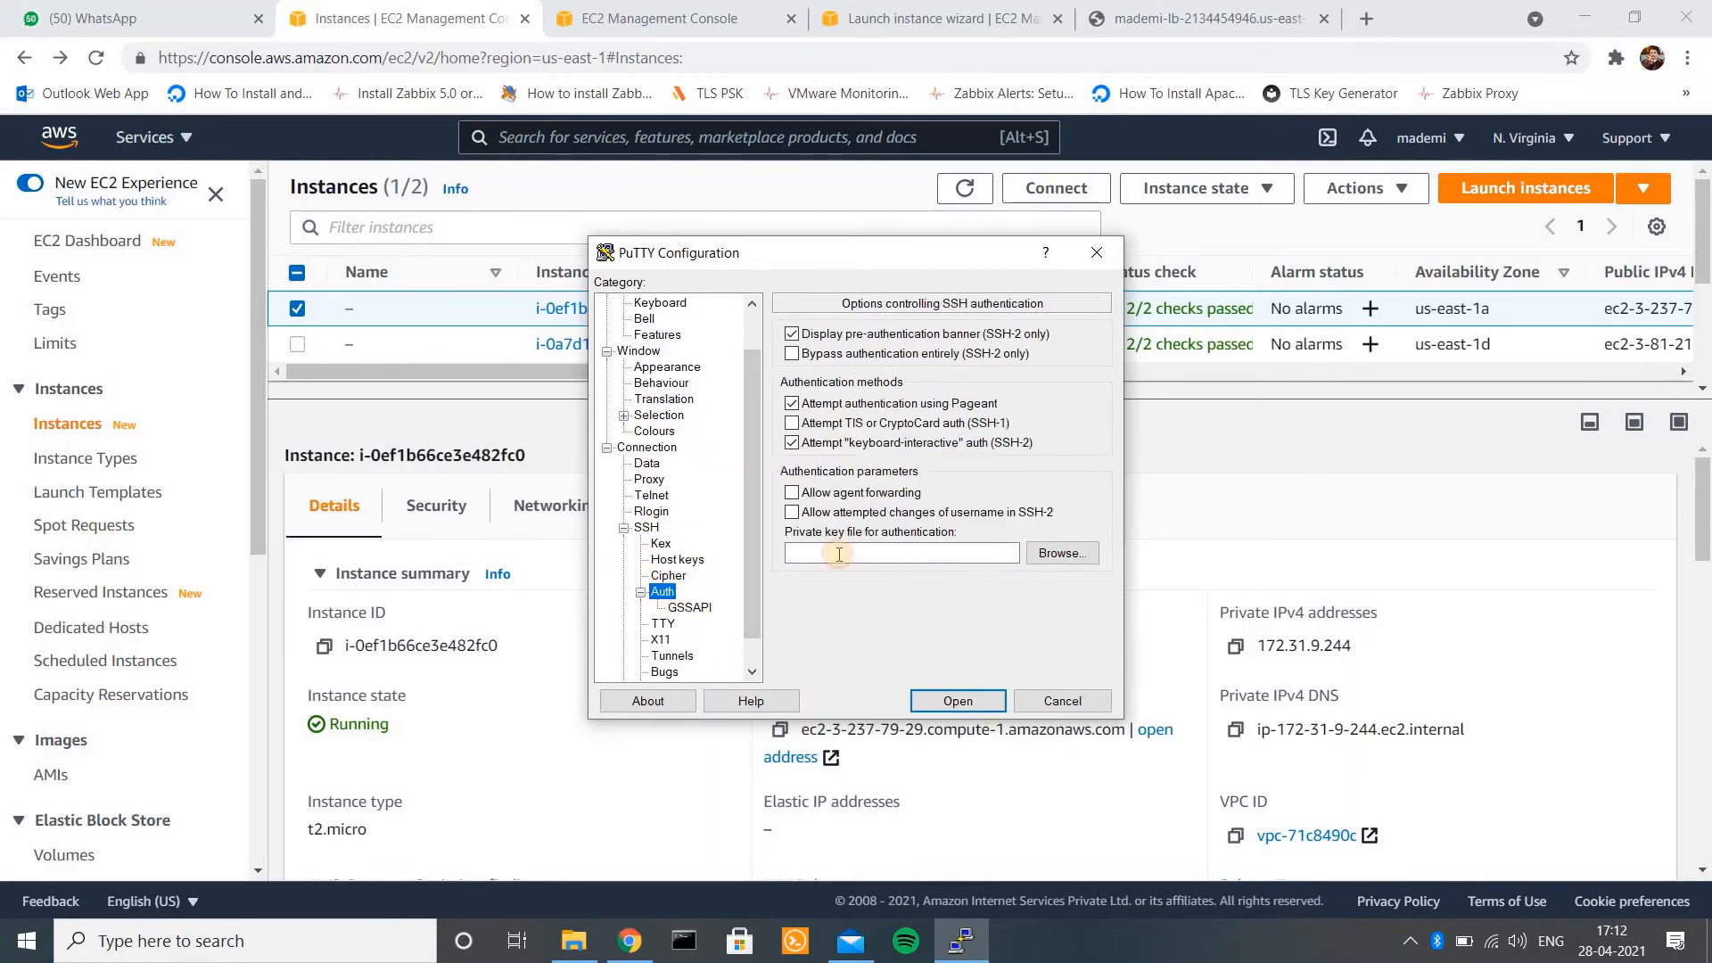
{"action": "left_click", "coordinate": [1068, 554]}
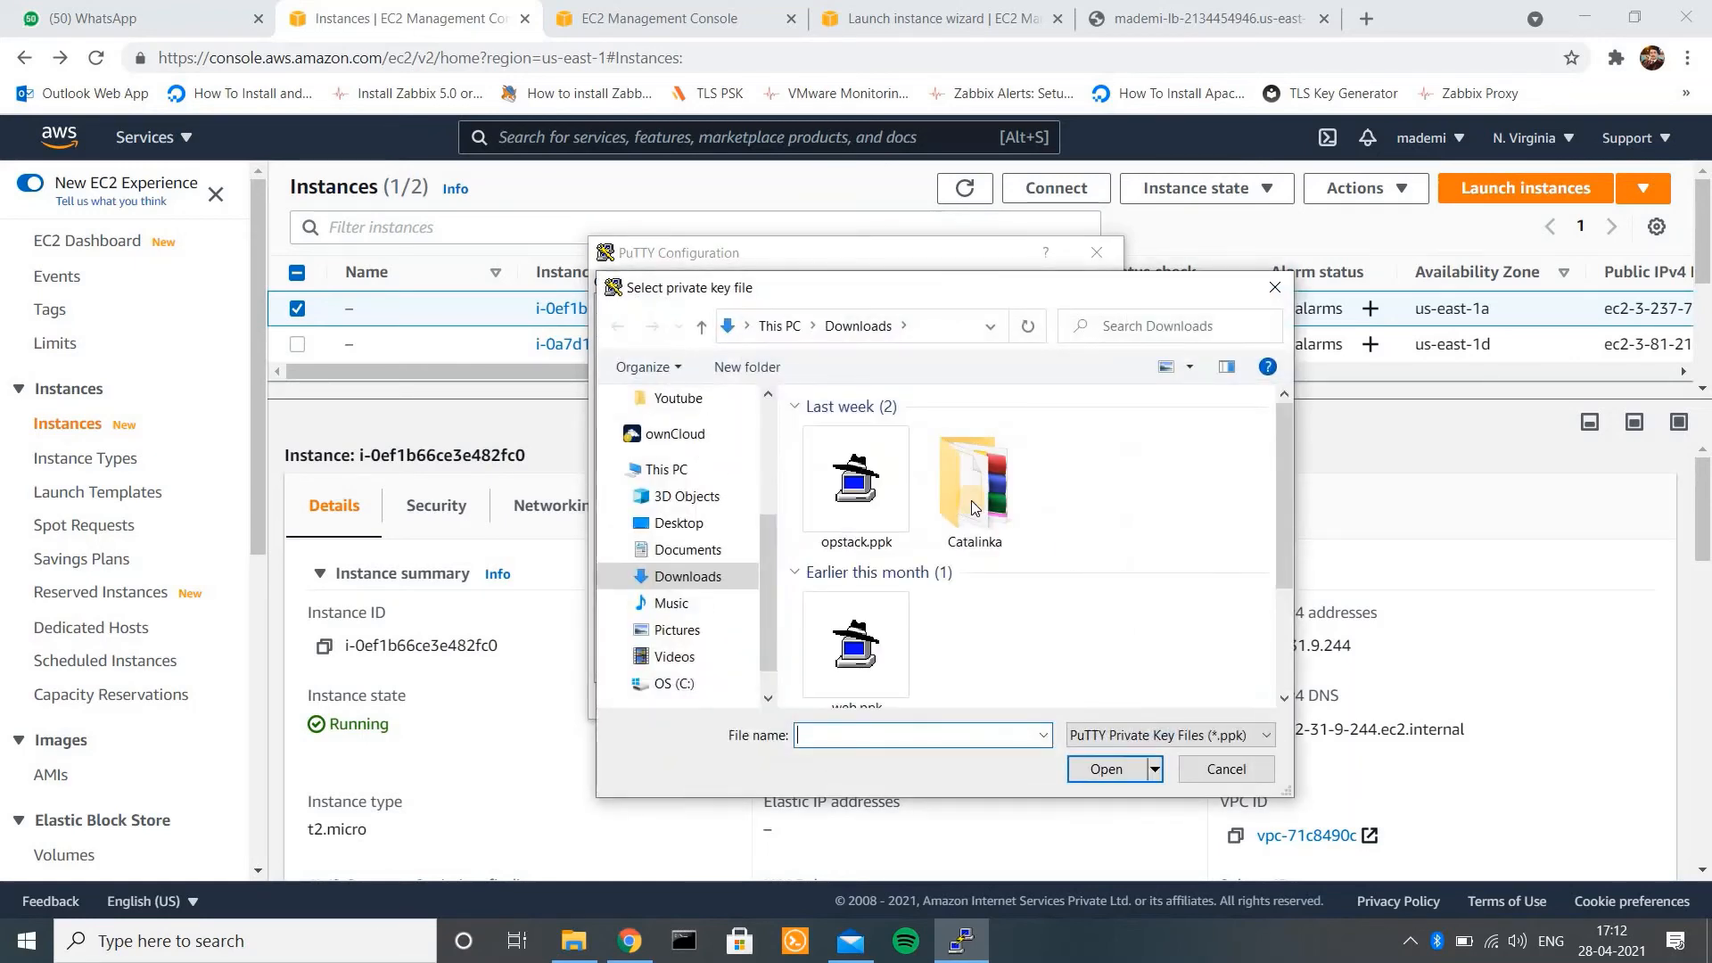
{"action": "double_click", "coordinate": [826, 645]}
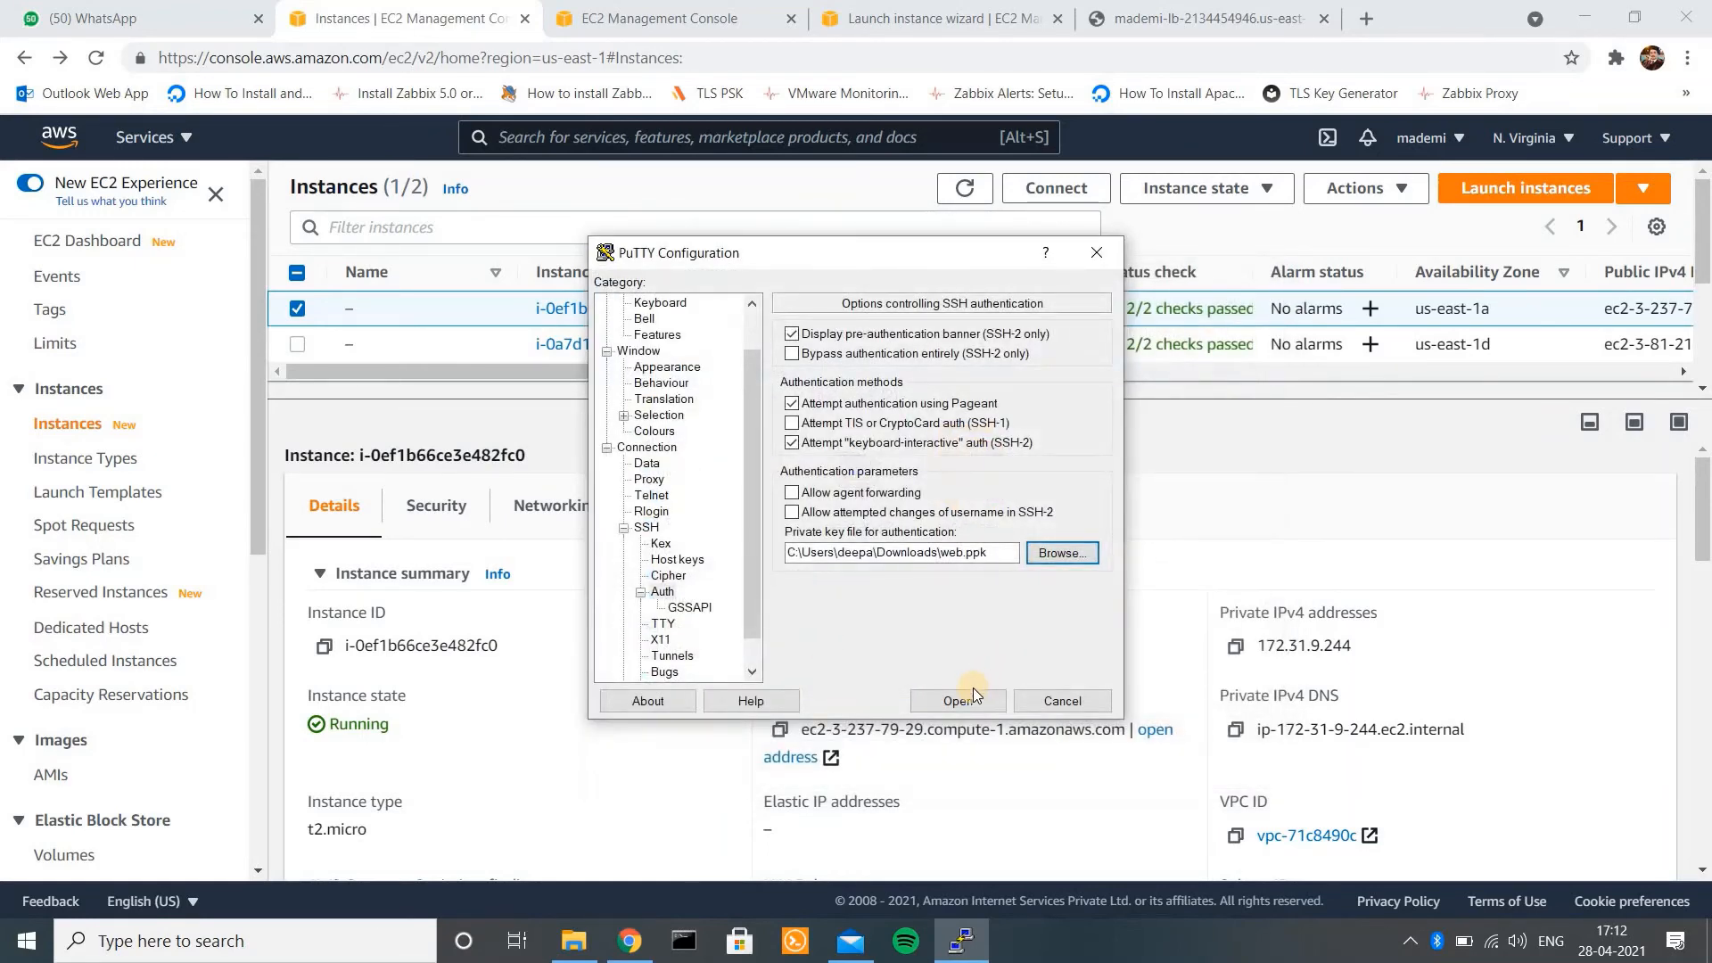
- Connect to the instance over SSH, trust its host key and log in as ec2-user
{"action": "left_click", "coordinate": [972, 695]}
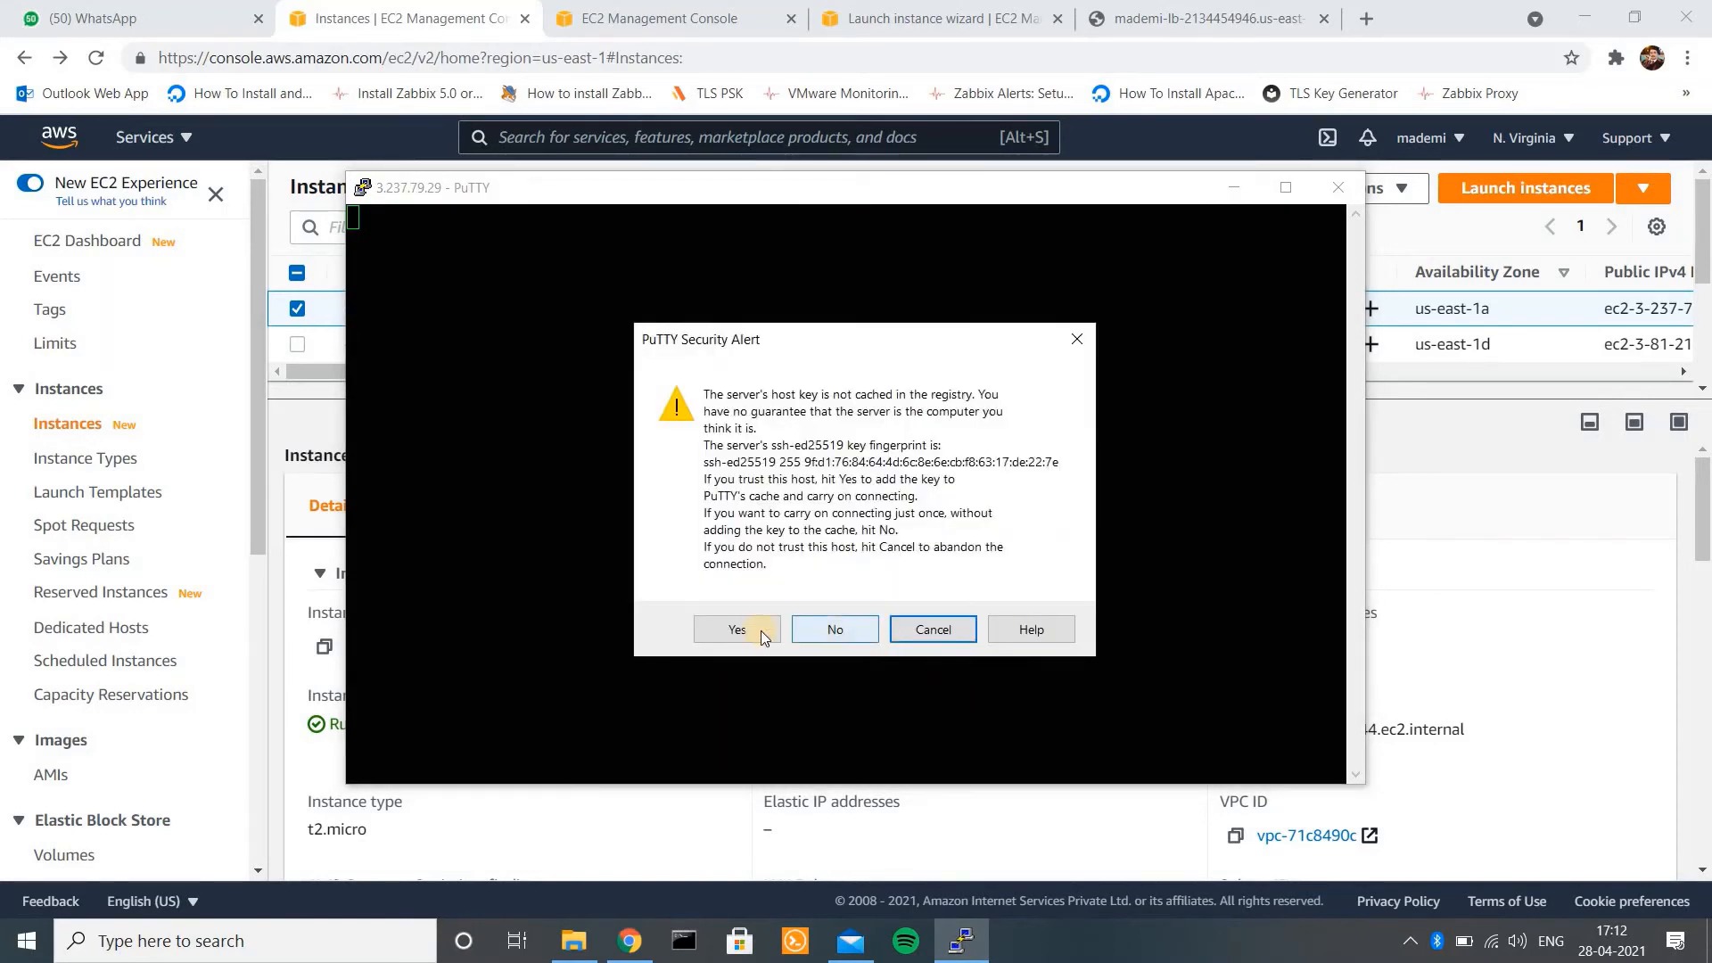
{"action": "left_click", "coordinate": [759, 630]}
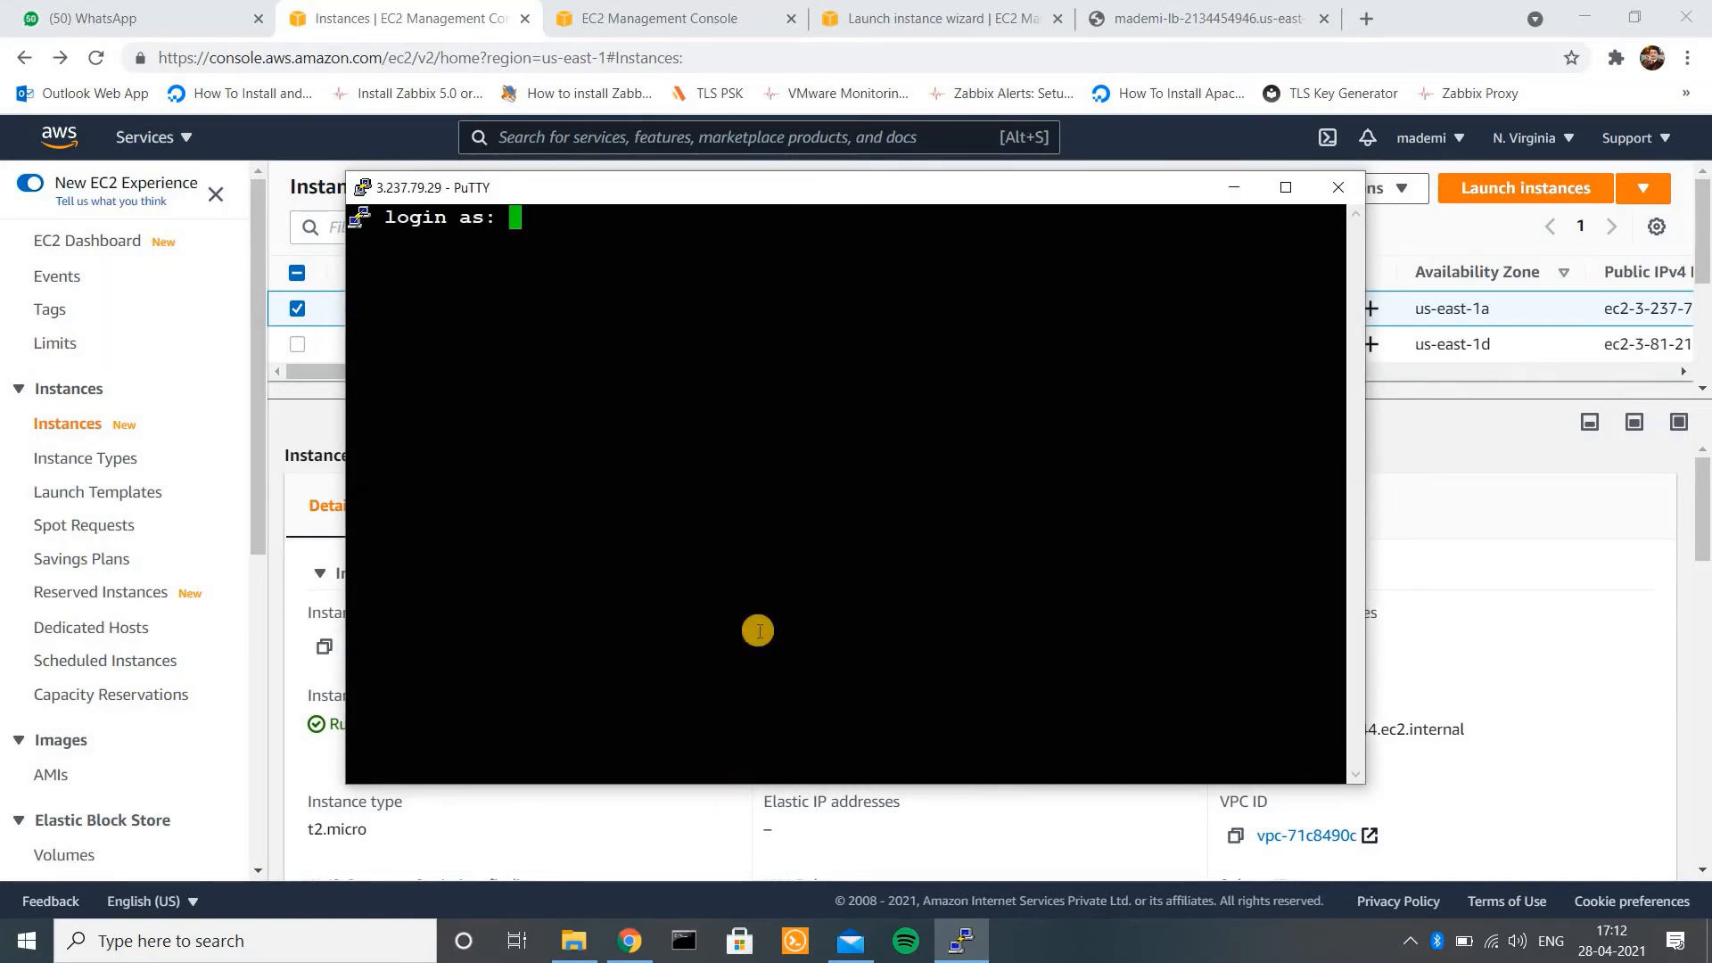
{"action": "type", "text": "ec2-user"}
{"action": "key", "text": "Return"}
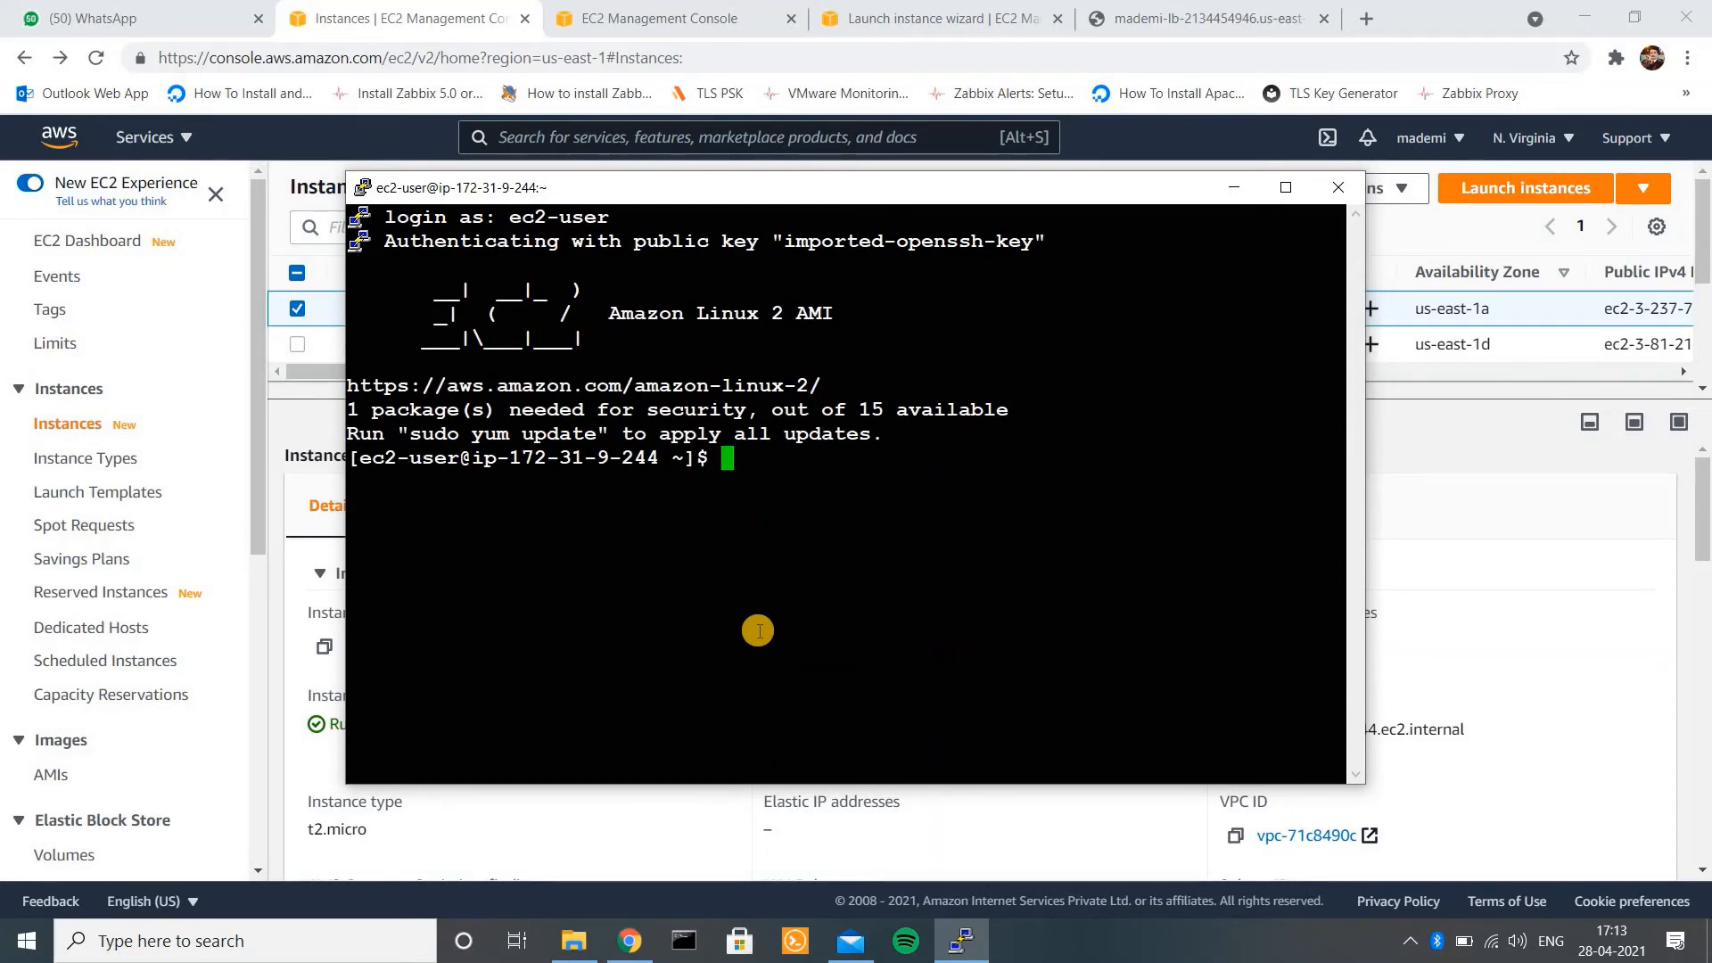
- Switch to a root shell with sudo -i and clear the terminal screen
{"action": "type", "text": "sudo -i"}
{"action": "key", "text": "Return"}
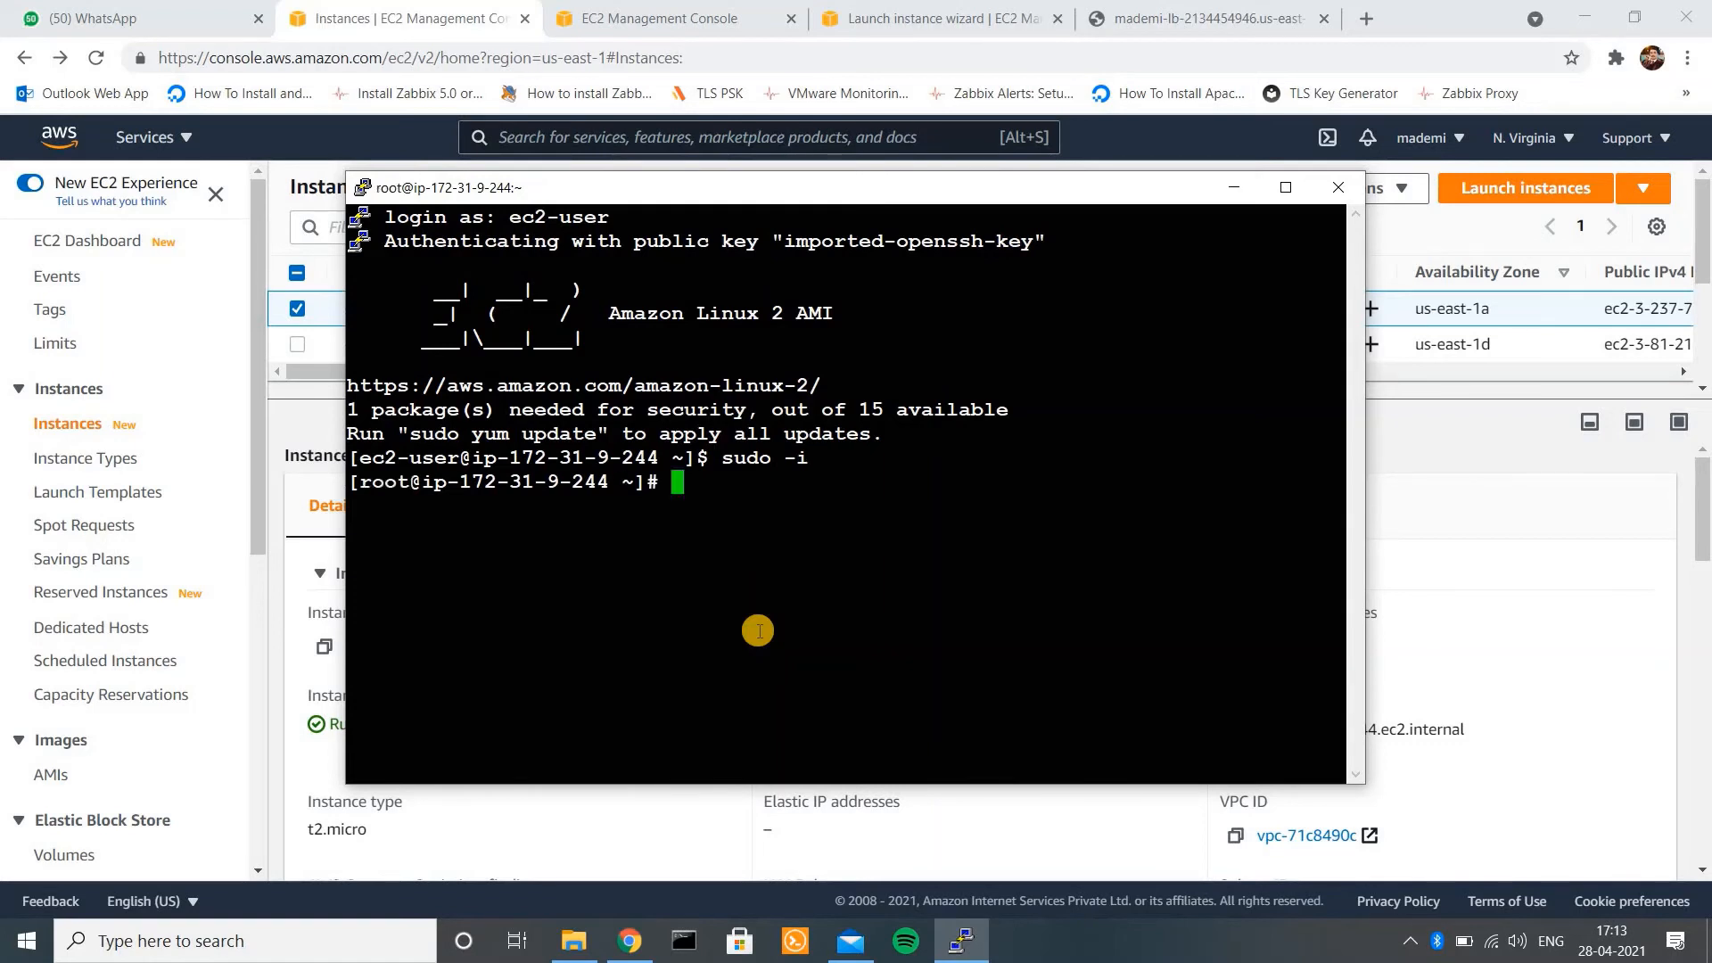
{"action": "key", "text": "ctrl+l"}
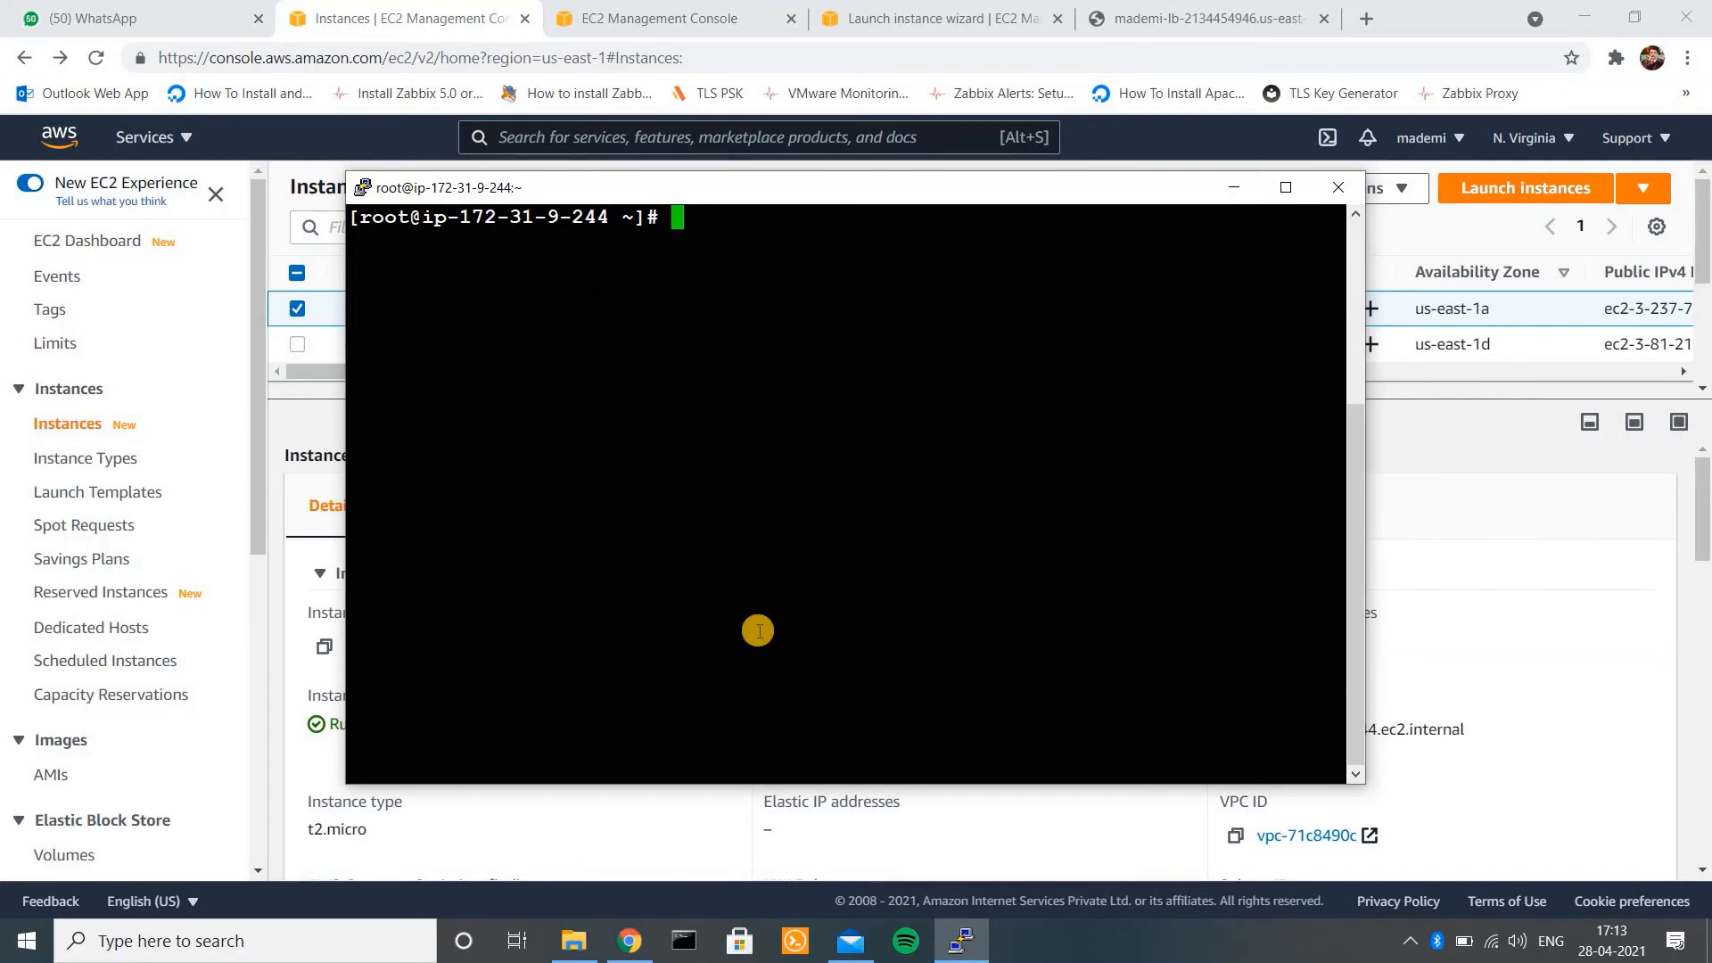
- Run yes > /dev/null & as root to put background CPU load on the instance
{"action": "type", "text": "yes > /dev/null "}
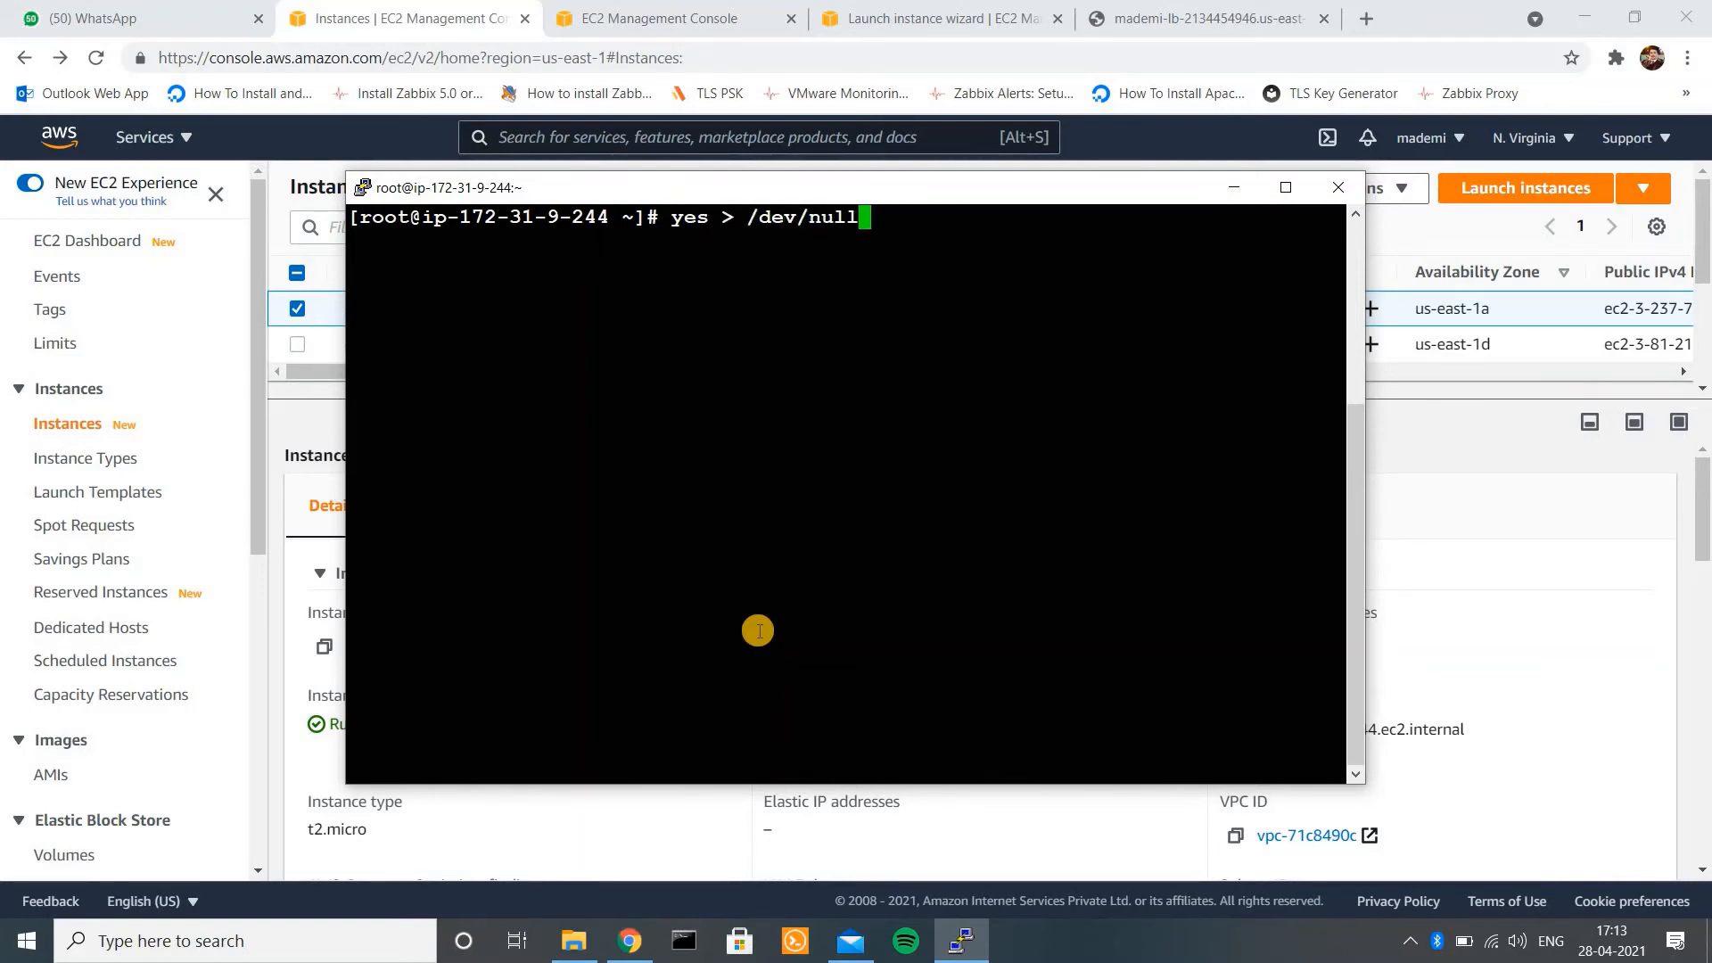
{"action": "type", "text": "&"}
{"action": "key", "text": "Return"}
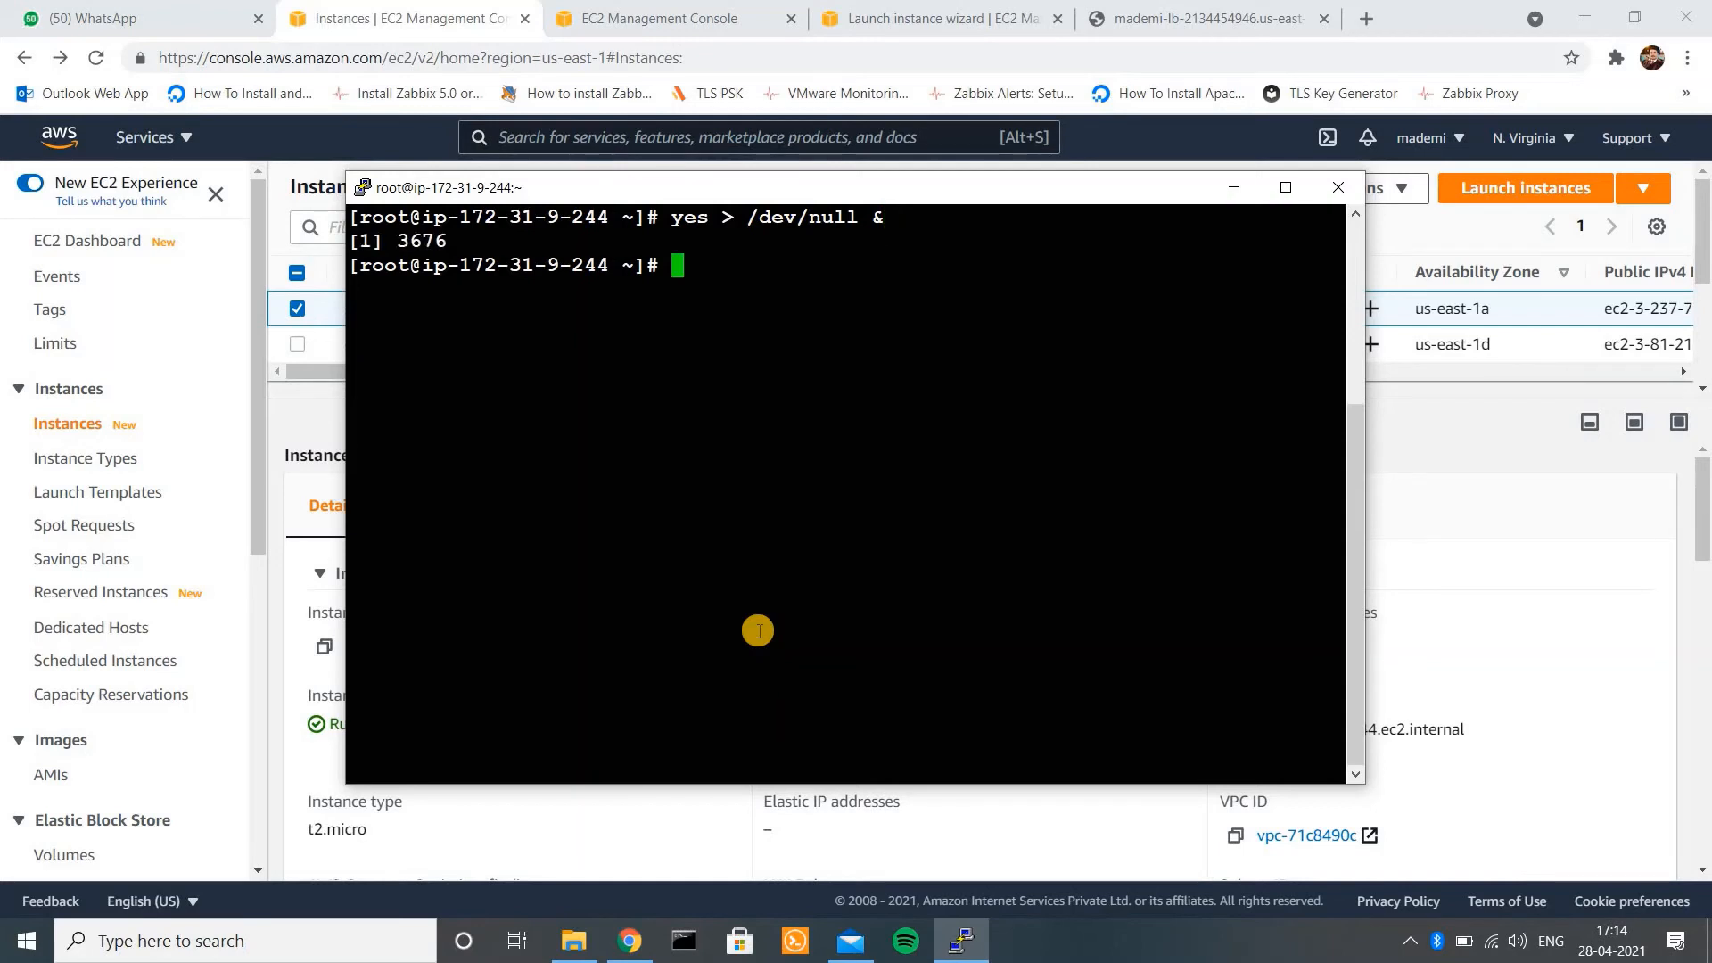
- Run yes > /dev/null & 20 more times in the root shell to increase the first instance's background CPU load
{"action": "key", "text": "Up"}
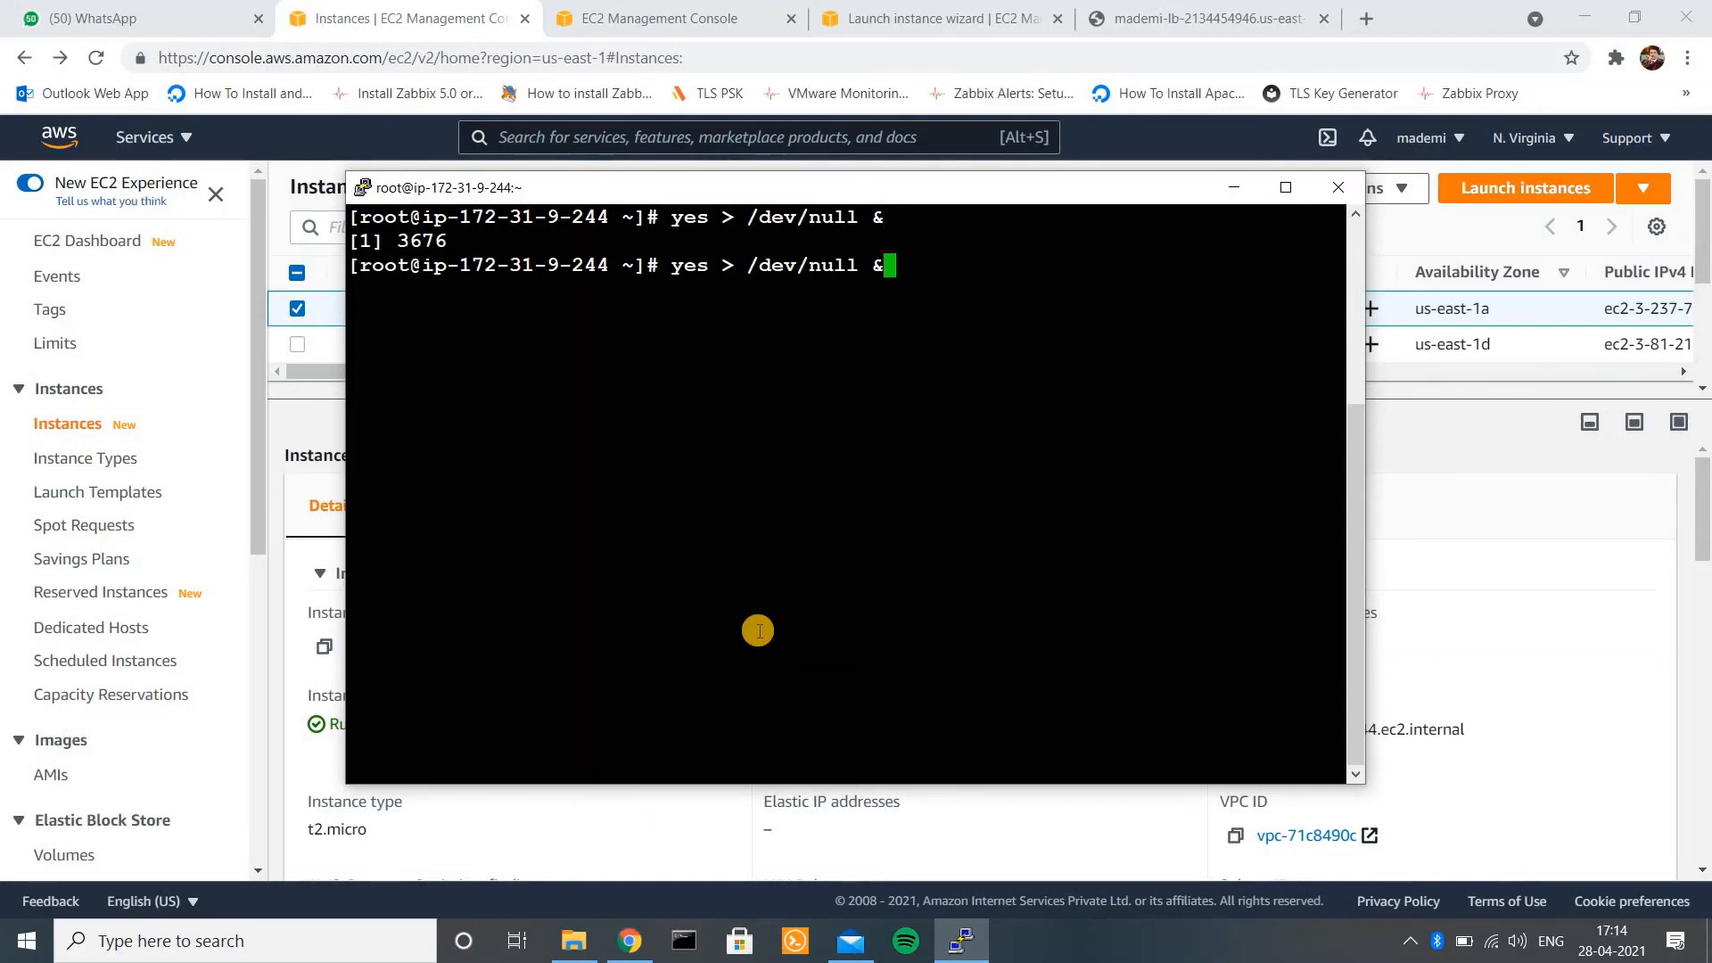
{"action": "key", "text": "Return"}
{"action": "key", "text": "Up"}
{"action": "key", "text": "Return"}
{"action": "key", "text": "Up"}
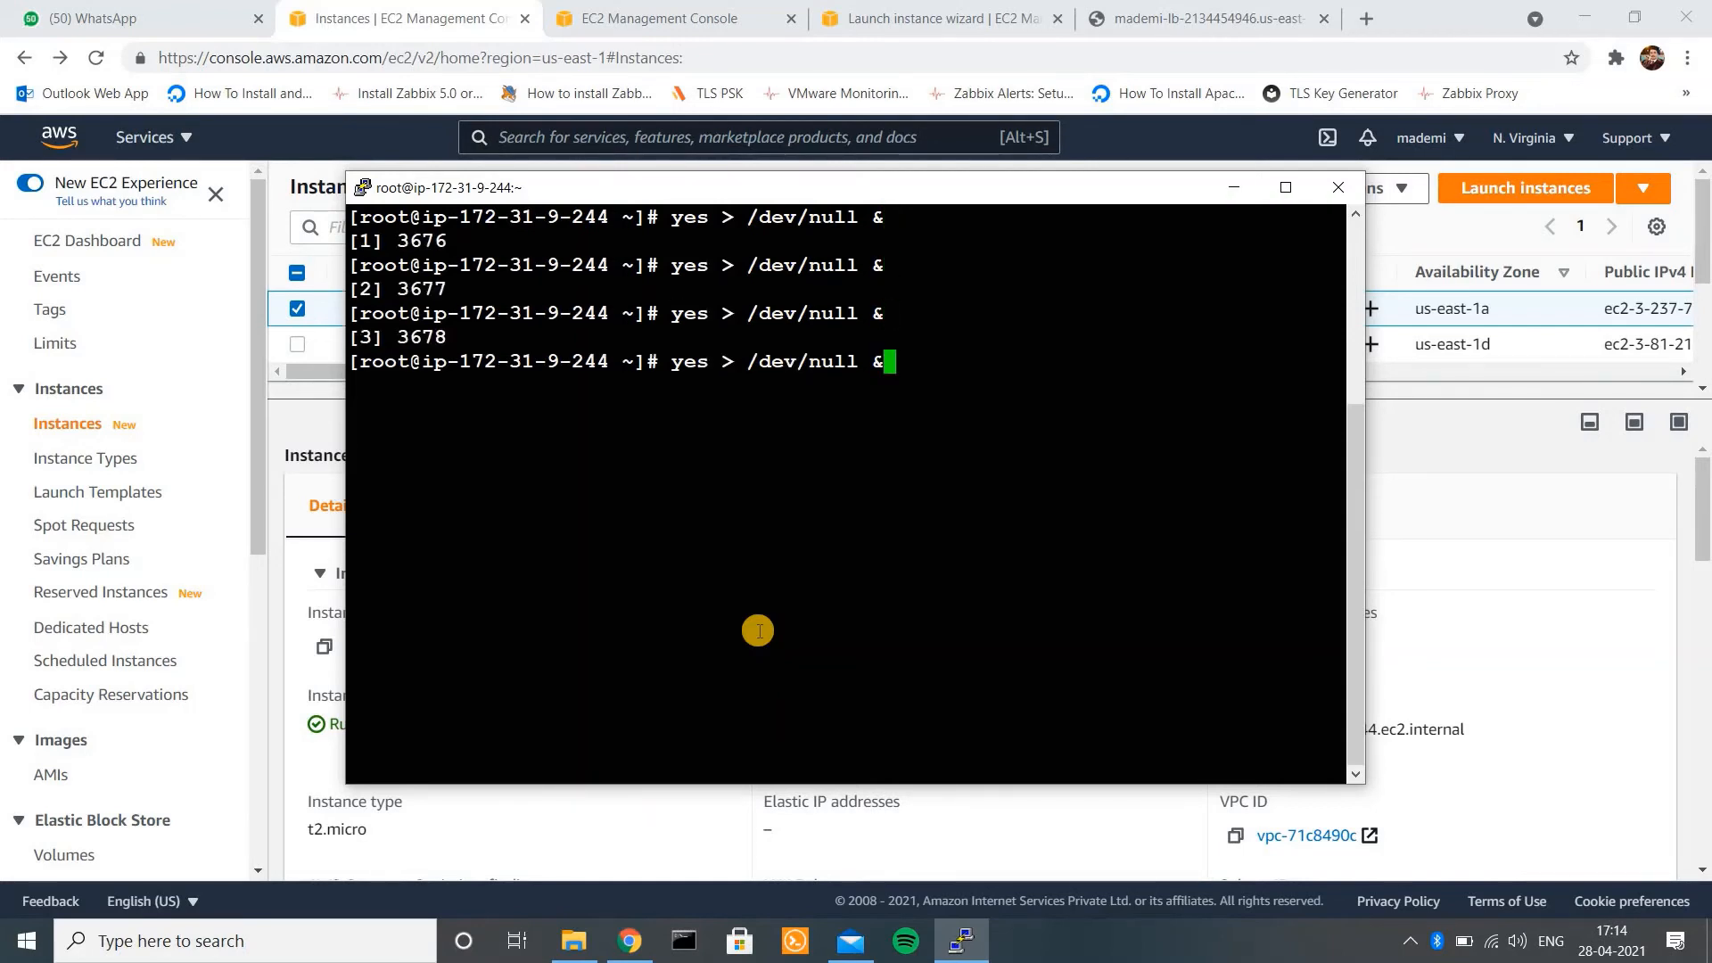
{"action": "key", "text": "Return"}
{"action": "key", "text": "Up"}
{"action": "key", "text": "Return"}
{"action": "key", "text": "Up"}
{"action": "key", "text": "Return"}
{"action": "key", "text": "Up"}
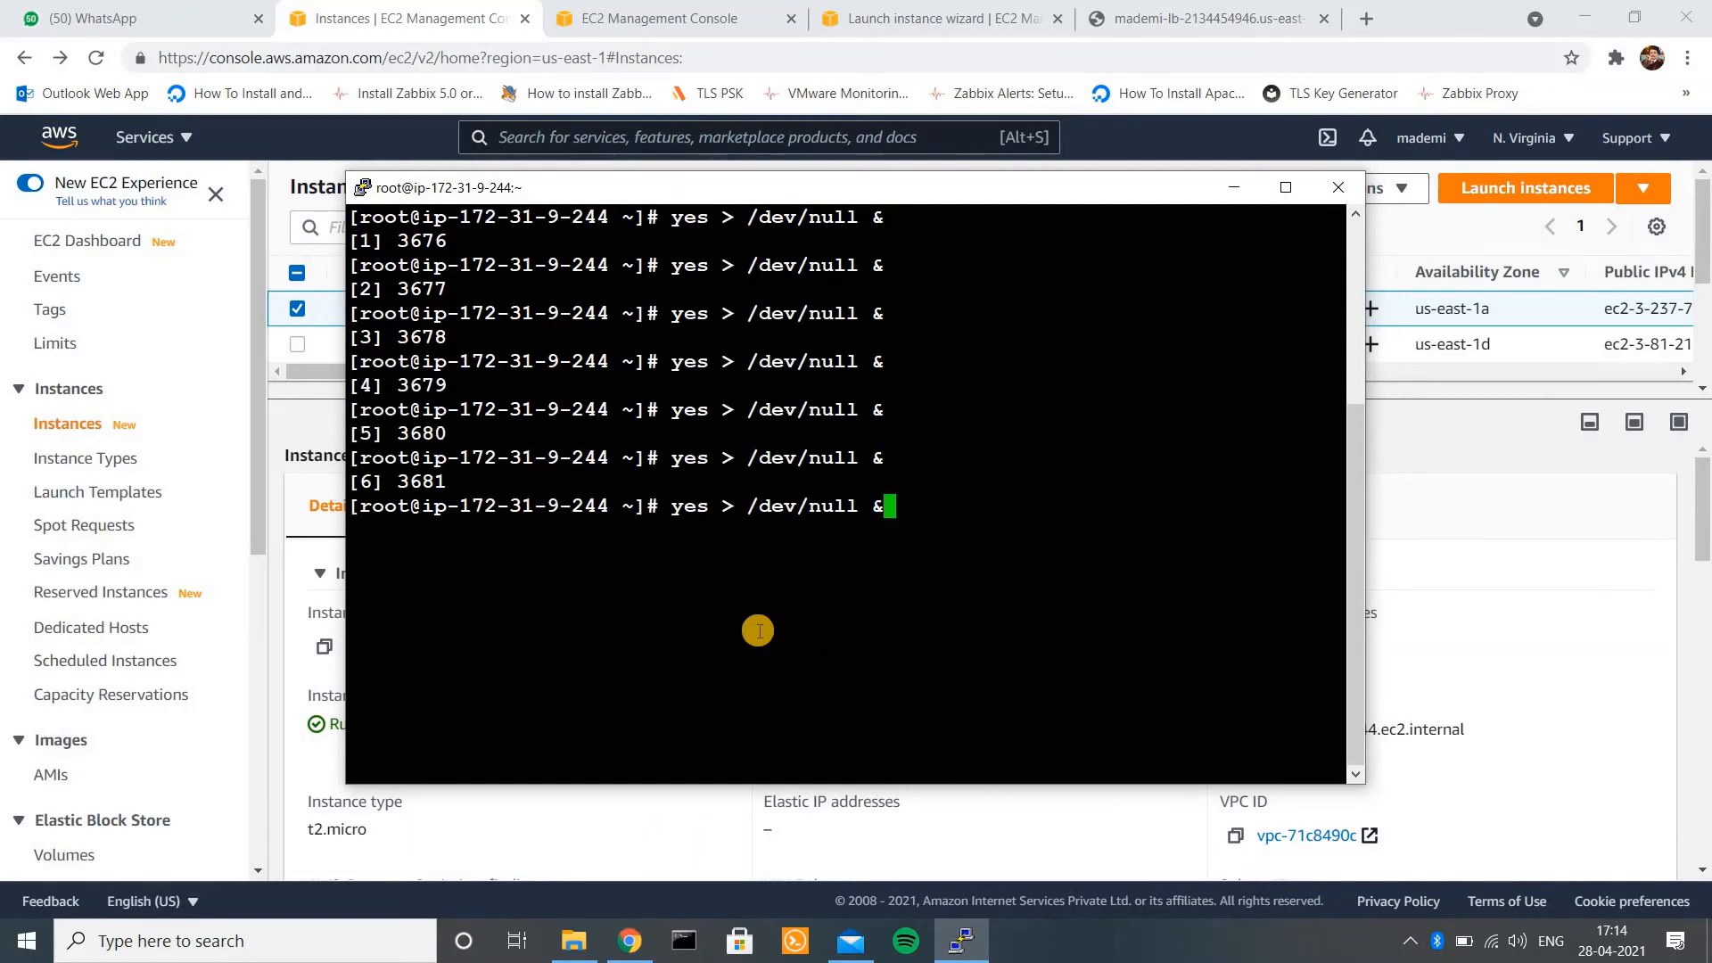
{"action": "key", "text": "Return"}
{"action": "key", "text": "Up"}
{"action": "key", "text": "Return"}
{"action": "key", "text": "Up"}
{"action": "key", "text": "Return"}
{"action": "key", "text": "Up"}
{"action": "key", "text": "Return"}
{"action": "key", "text": "Up"}
{"action": "key", "text": "Return"}
{"action": "key", "text": "Up"}
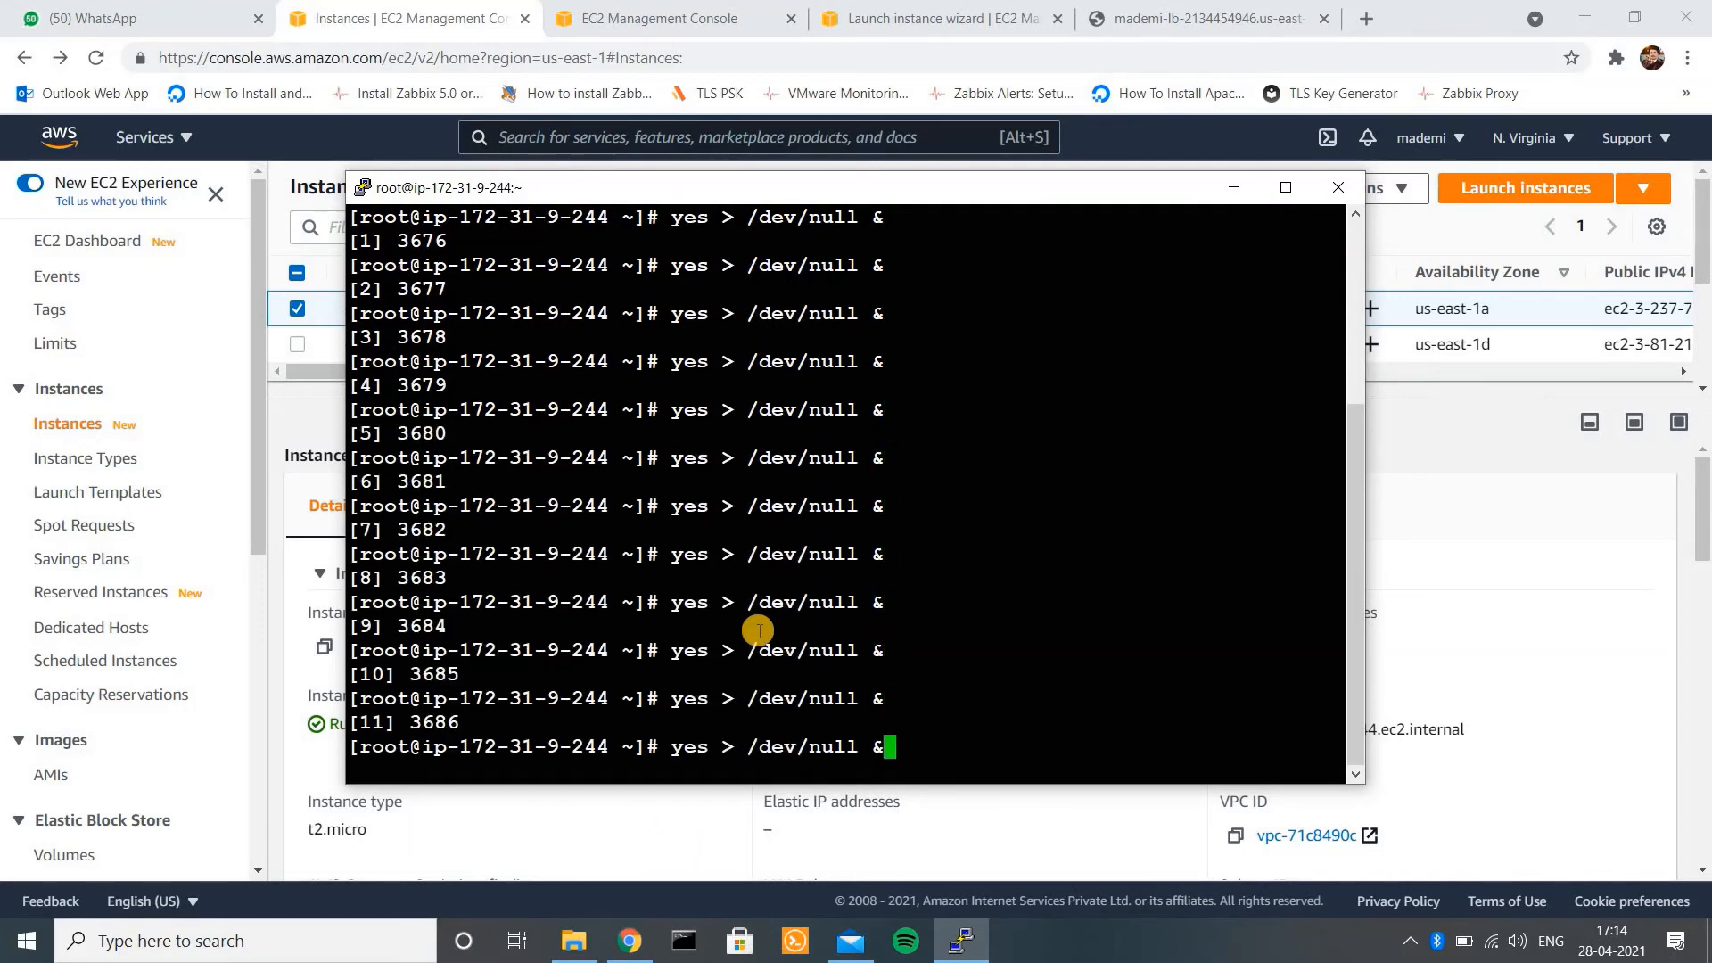
{"action": "key", "text": "Return"}
{"action": "key", "text": "Up"}
{"action": "key", "text": "Return"}
{"action": "key", "text": "Up"}
{"action": "key", "text": "Return"}
{"action": "key", "text": "Up"}
{"action": "key", "text": "Return"}
{"action": "key", "text": "Up"}
{"action": "key", "text": "Return"}
{"action": "key", "text": "Up"}
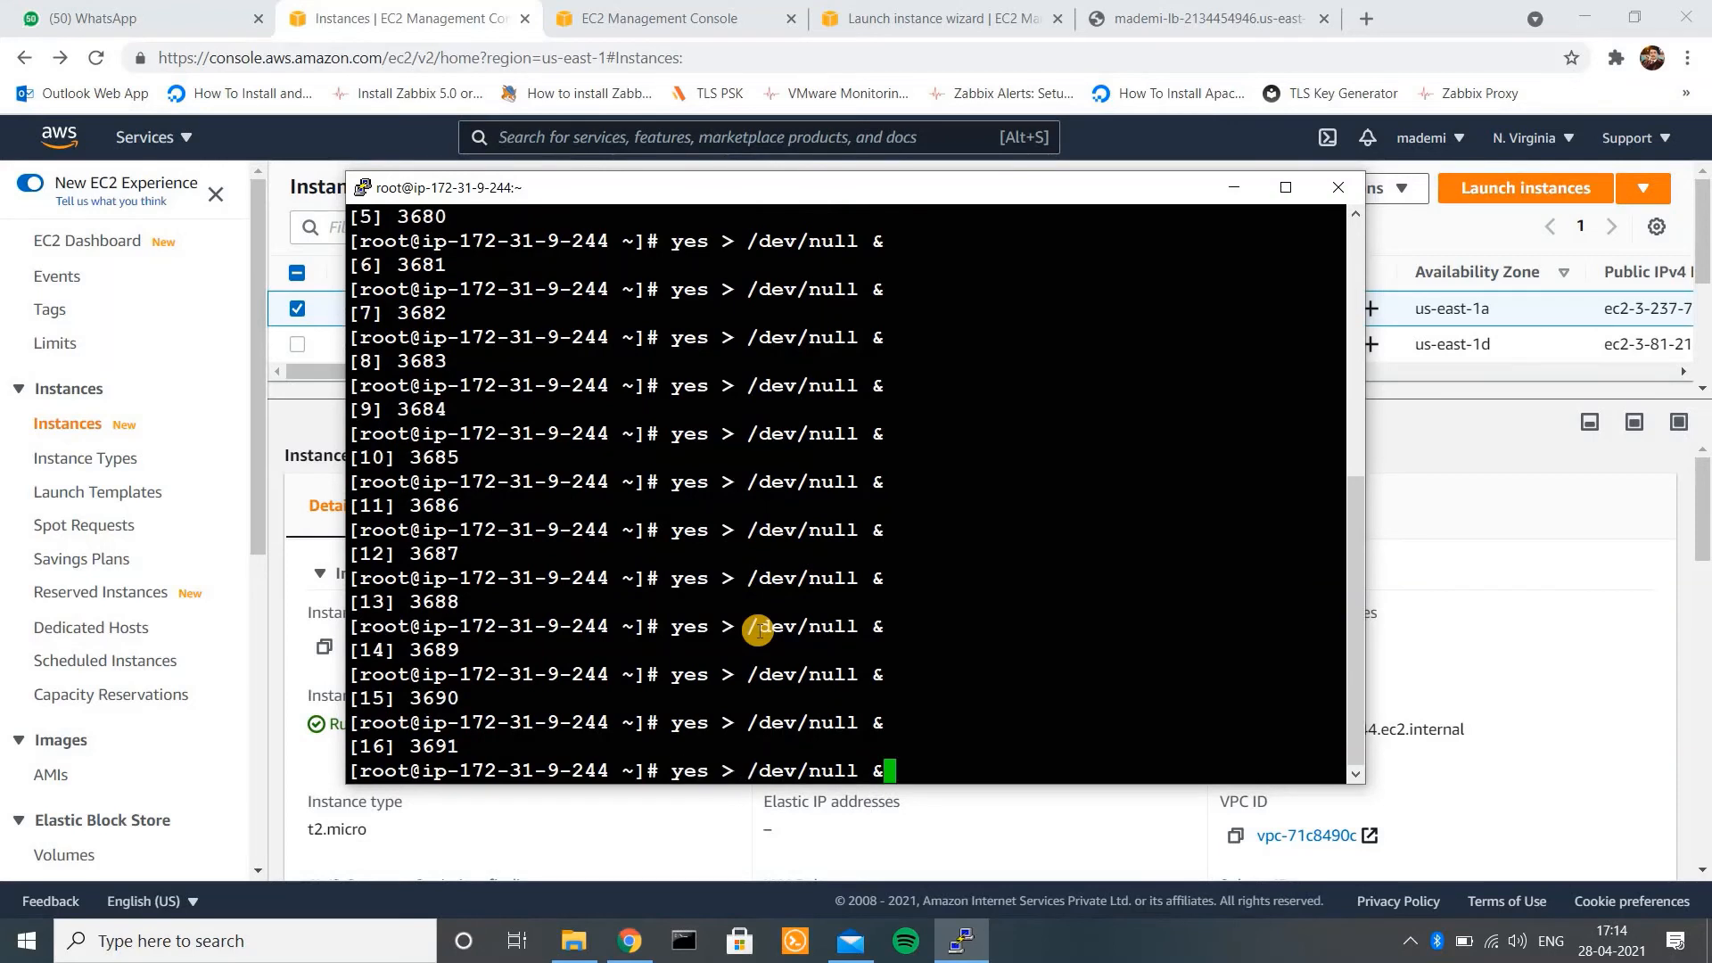
{"action": "key", "text": "Return"}
{"action": "key", "text": "Up"}
{"action": "key", "text": "Return"}
{"action": "key", "text": "Up"}
{"action": "key", "text": "Return"}
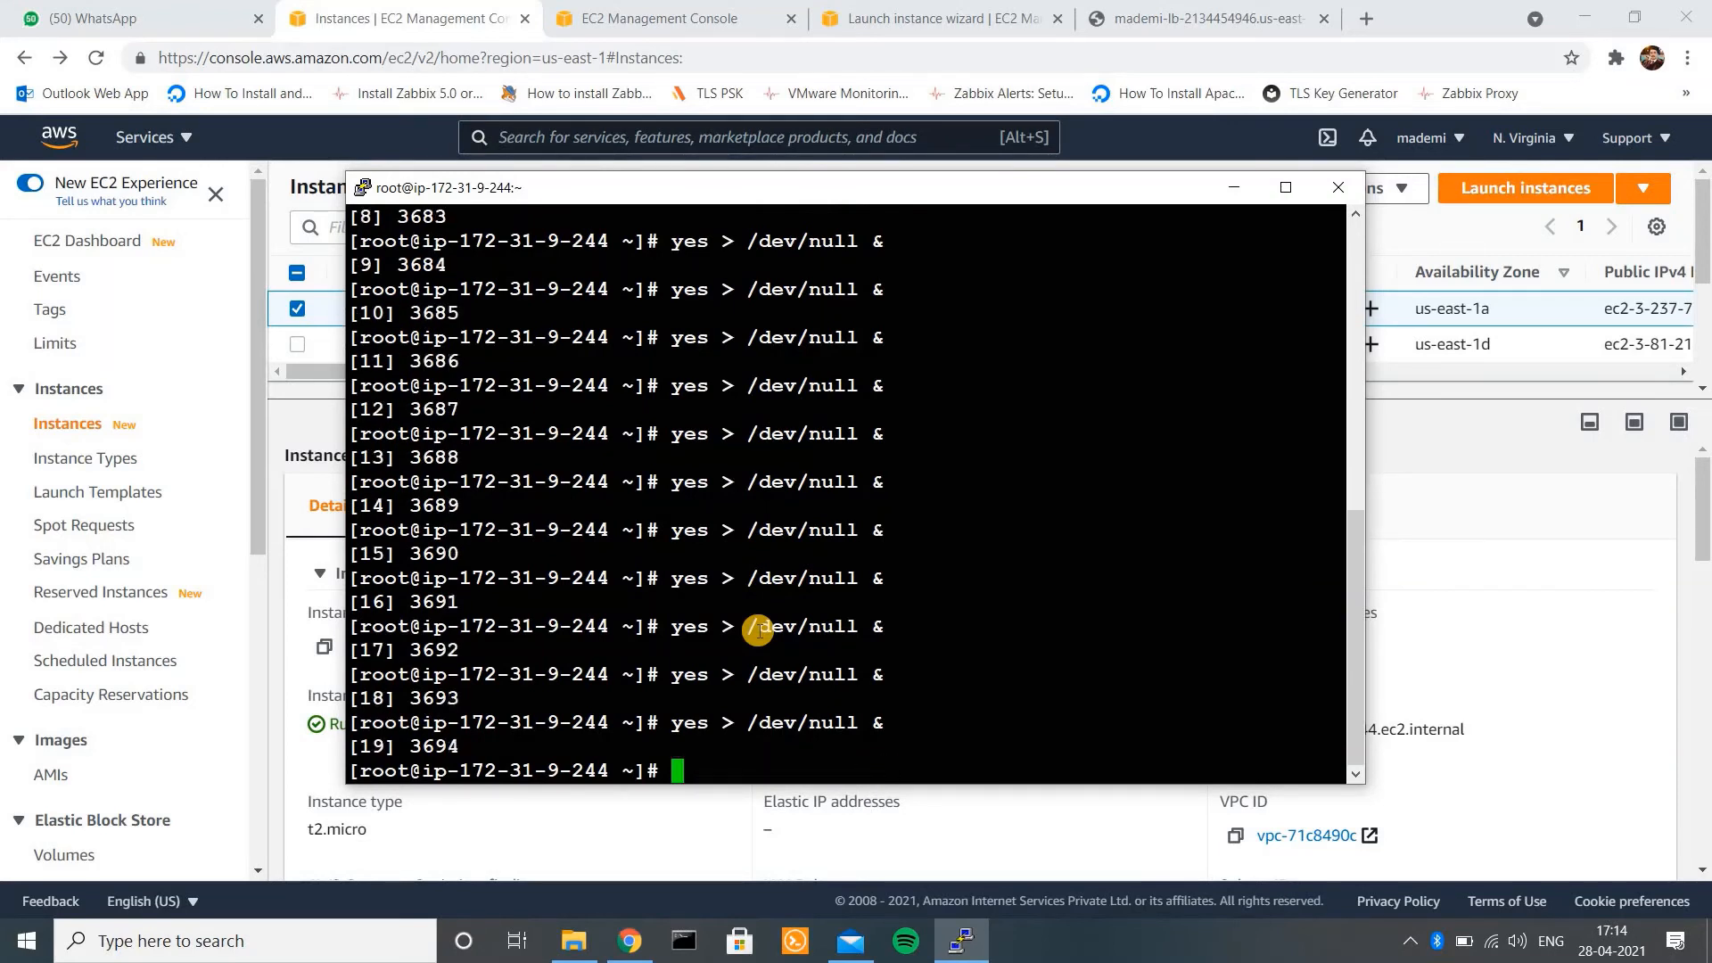
{"action": "key", "text": "Up"}
{"action": "key", "text": "Return"}
{"action": "key", "text": "Up"}
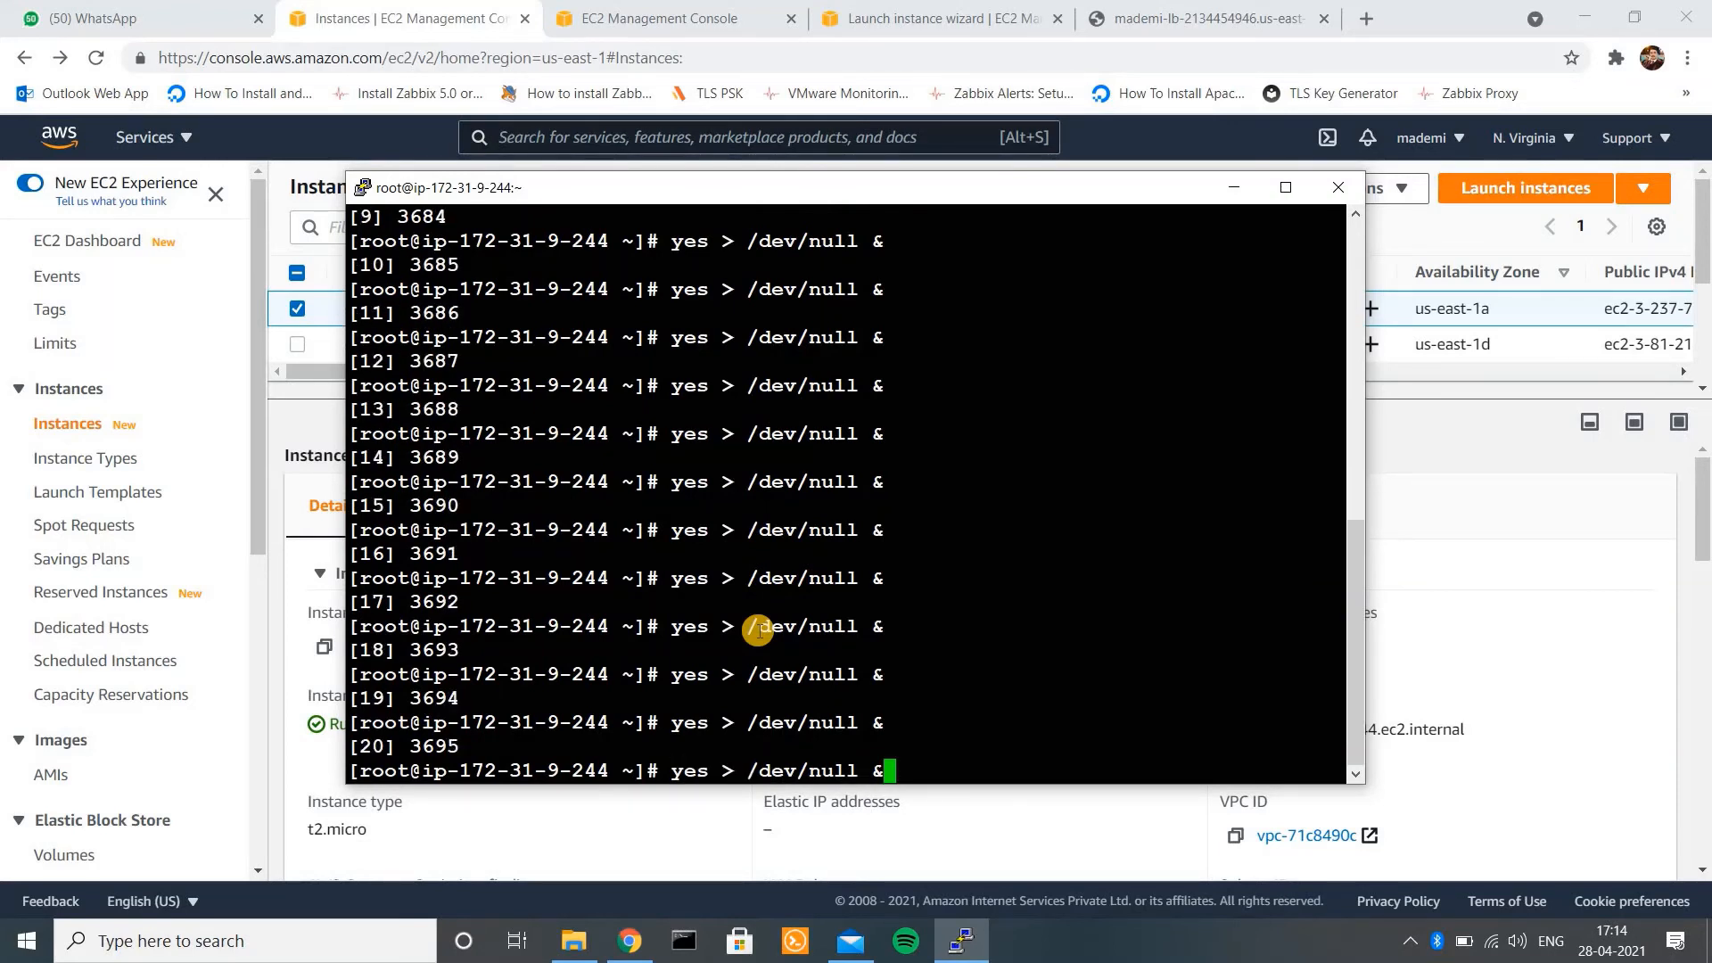
{"action": "key", "text": "Return"}
- Run top on the first instance and examine its overall CPU usage
{"action": "type", "text": "top"}
{"action": "key", "text": "Return"}
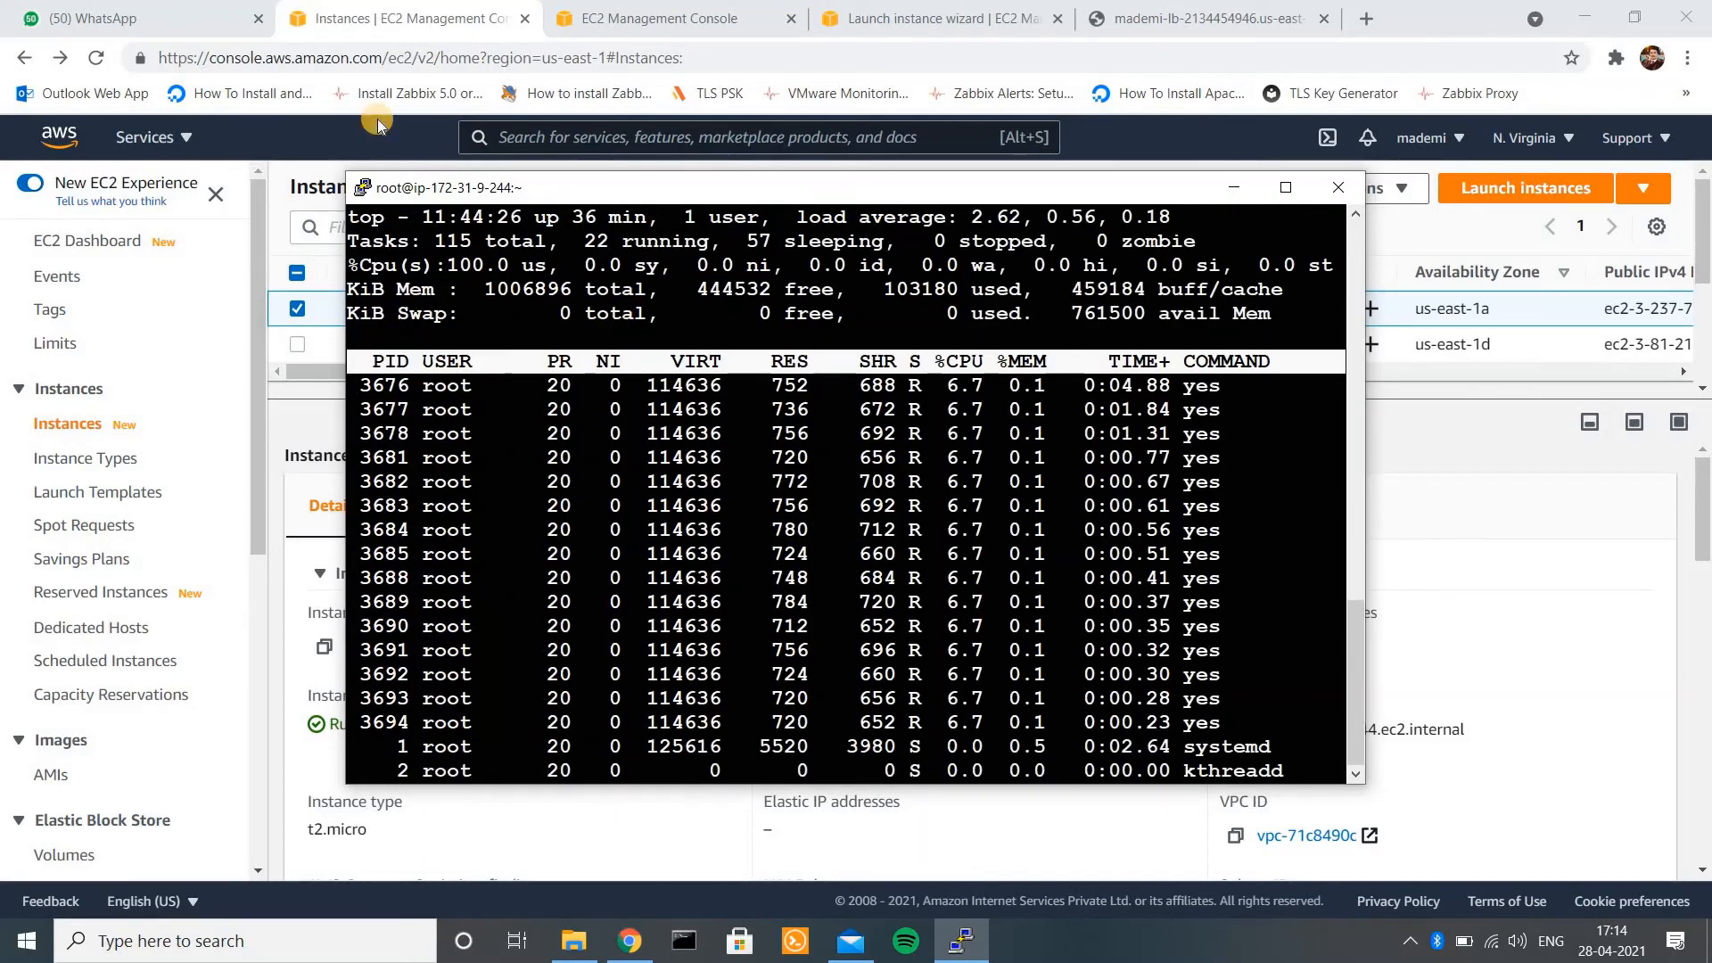
{"action": "double_click", "coordinate": [474, 268]}
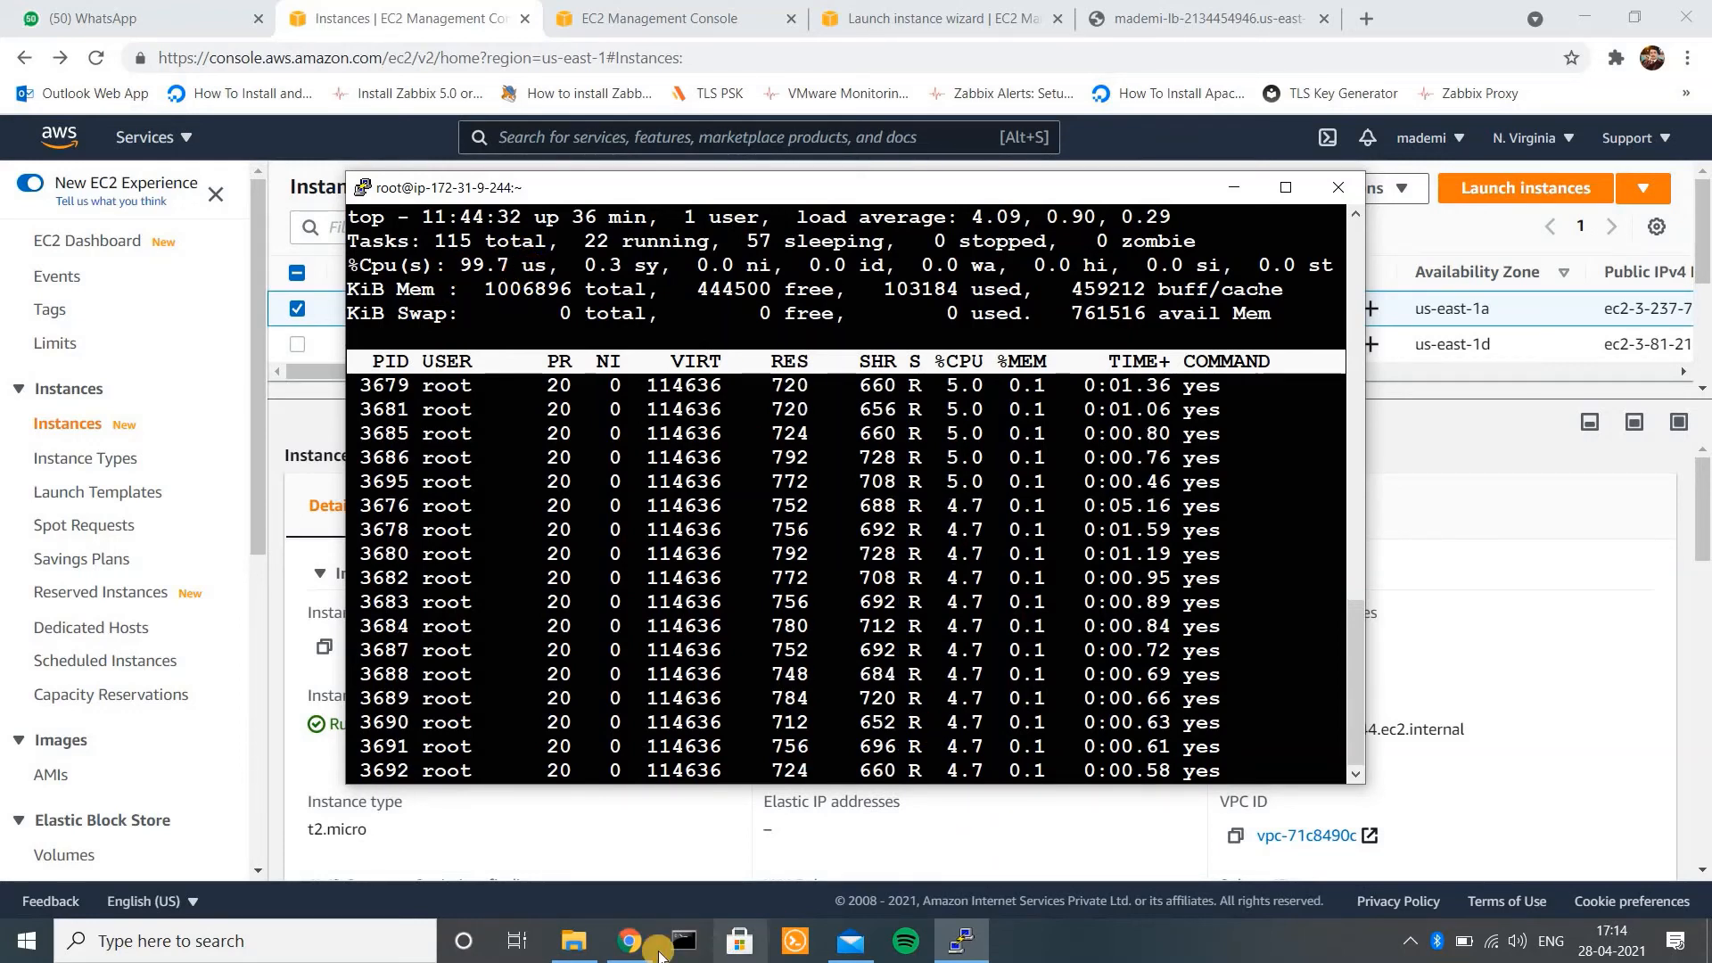
- Switch to the EC2 console in the browser and copy the public IPv4 address of the us-east-1d instance
{"action": "left_click", "coordinate": [687, 829]}
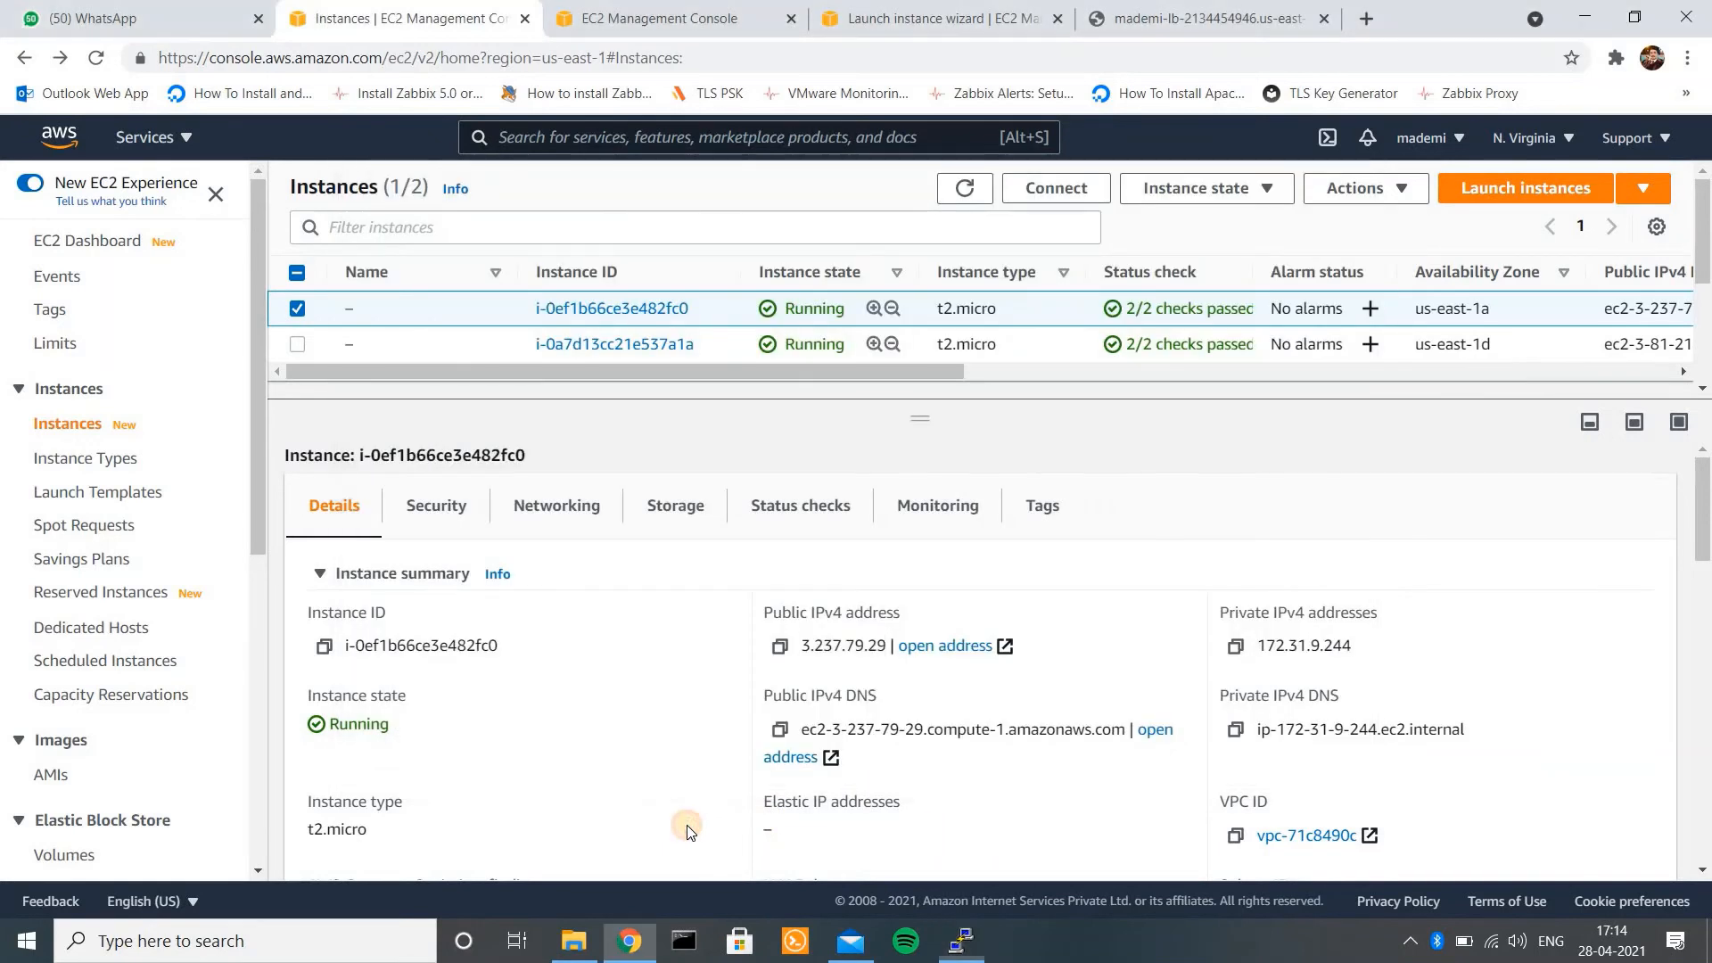
{"action": "left_click", "coordinate": [539, 342]}
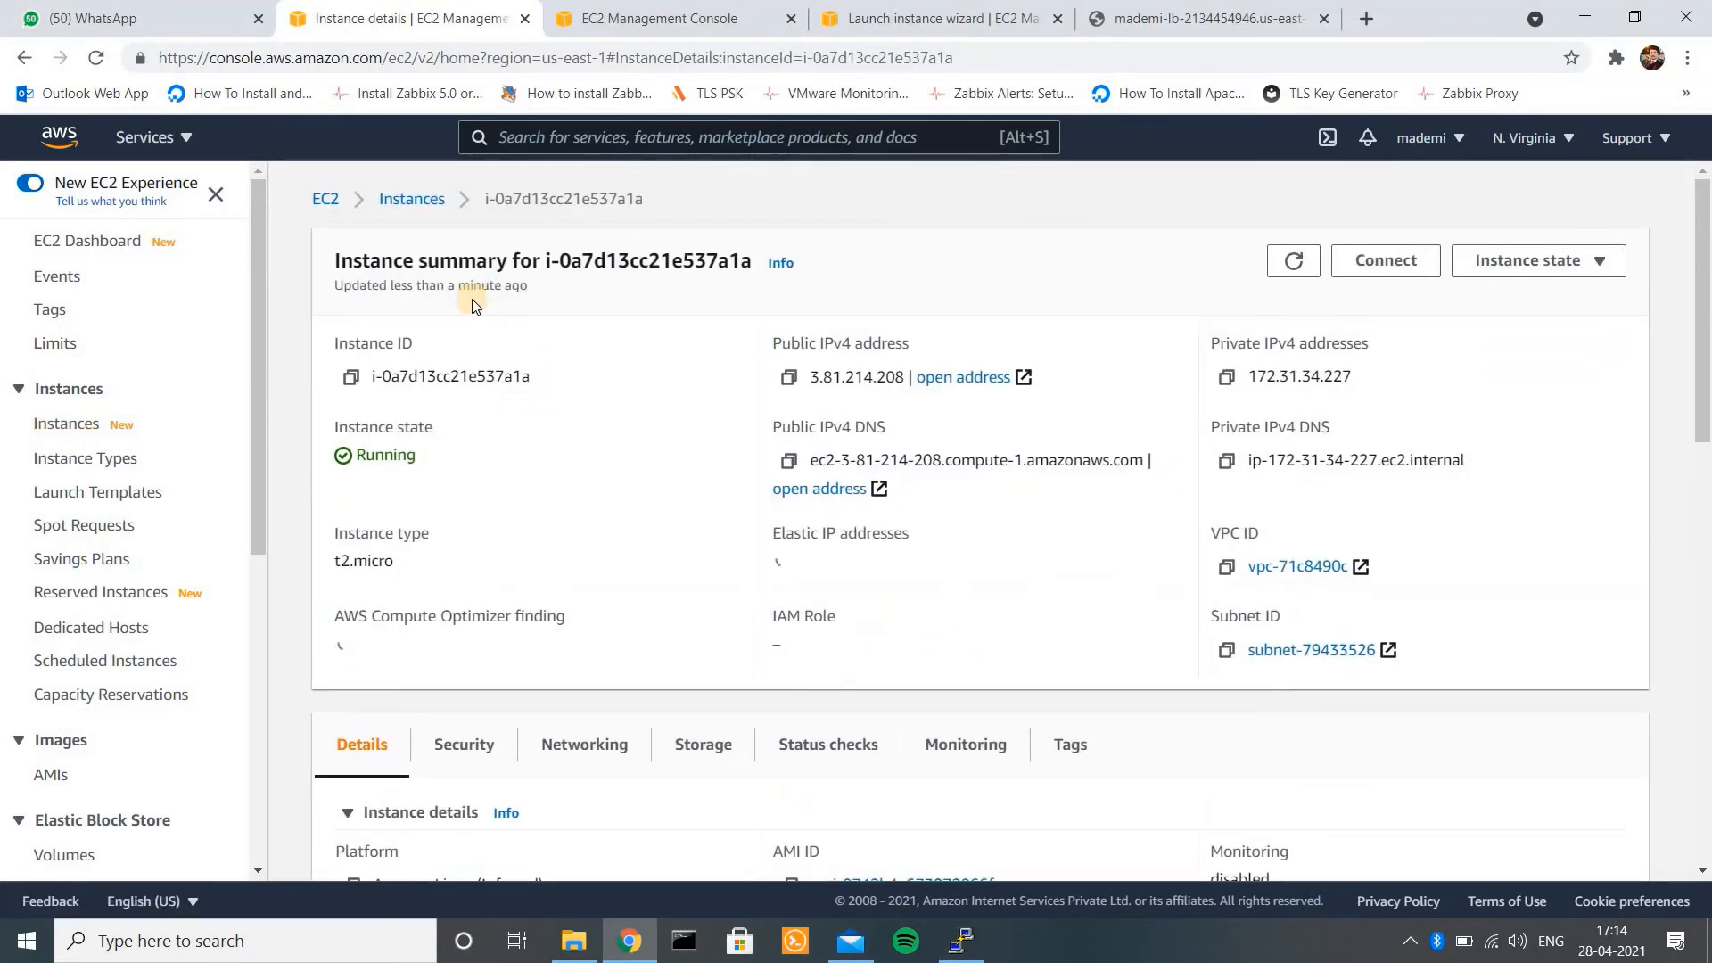
{"action": "left_click", "coordinate": [21, 60]}
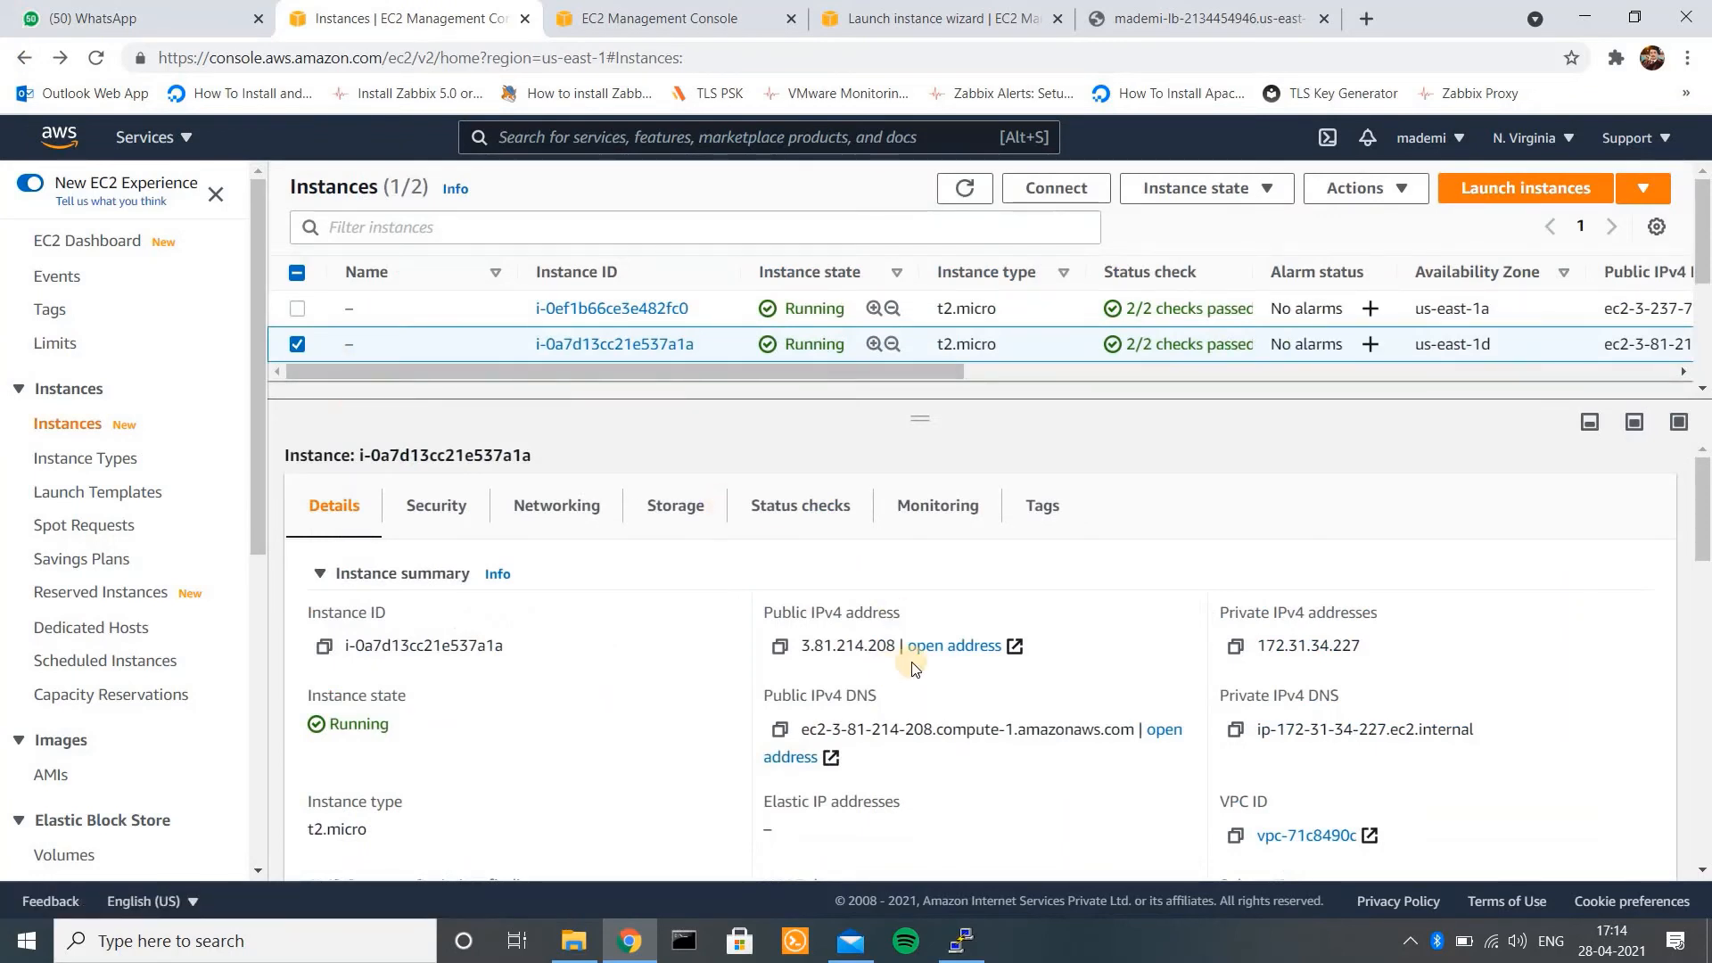
{"action": "left_click_drag", "start_coordinate": [896, 645], "coordinate": [801, 648]}
{"action": "key", "text": "ctrl+c"}
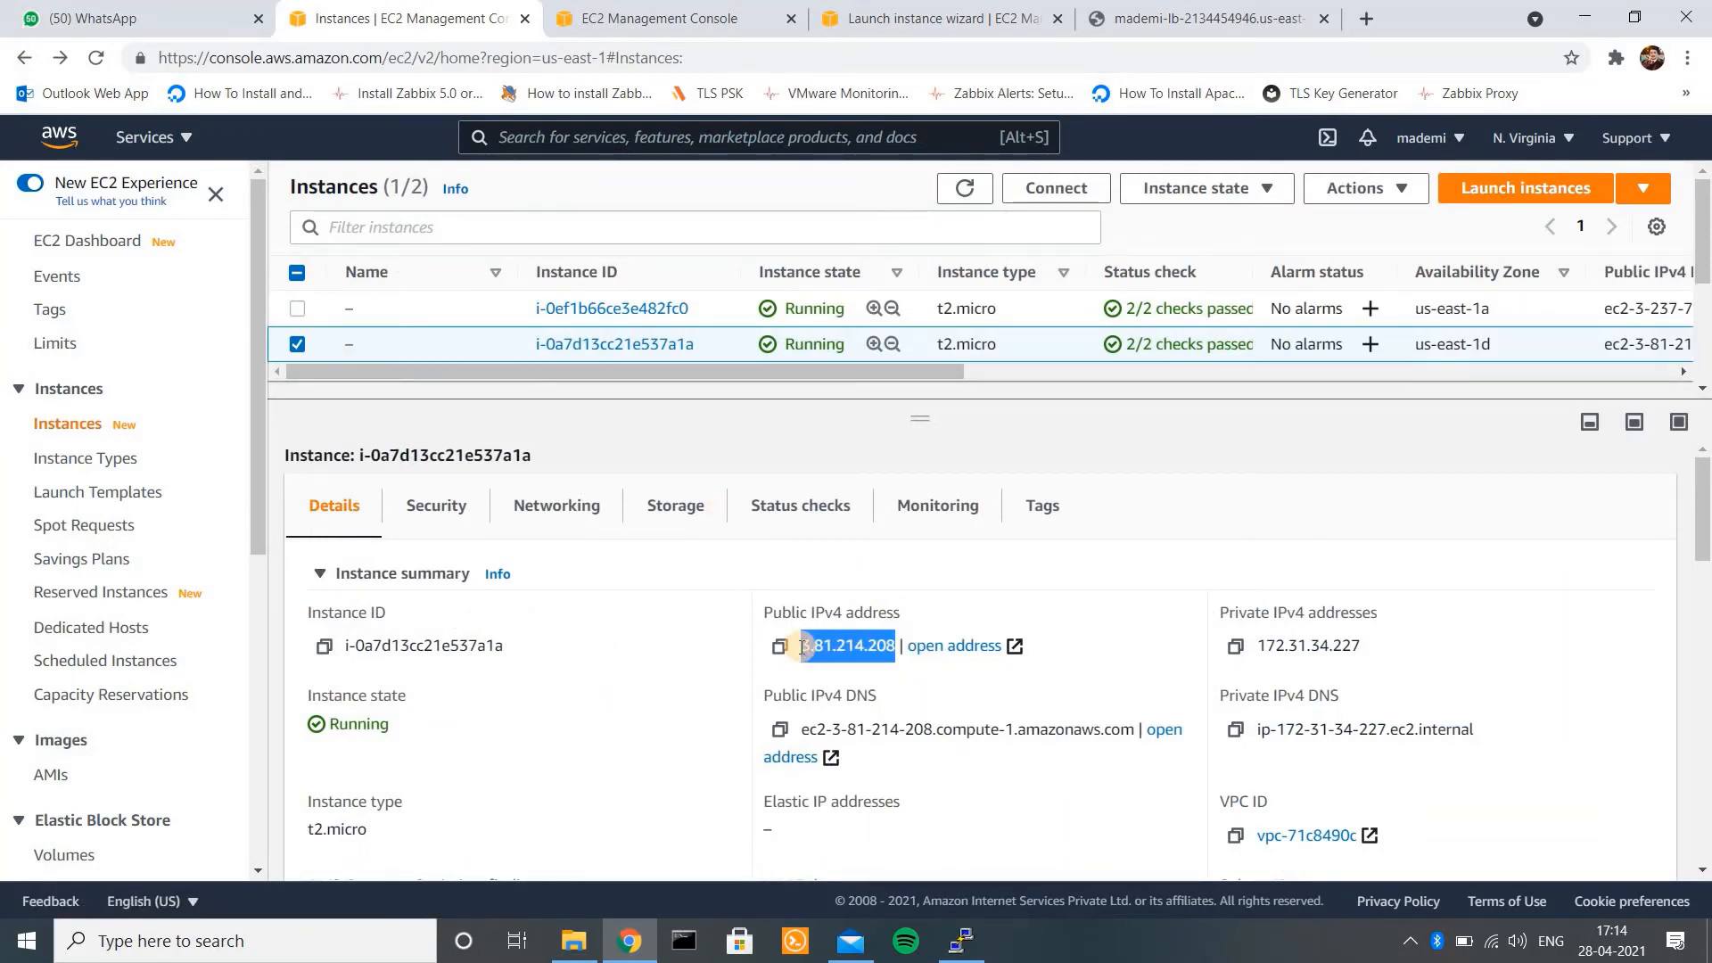
- Launch a new PuTTY session and set the copied address 3.81.214.208 as the host name
{"action": "left_click", "coordinate": [323, 932]}
{"action": "type", "text": "p"}
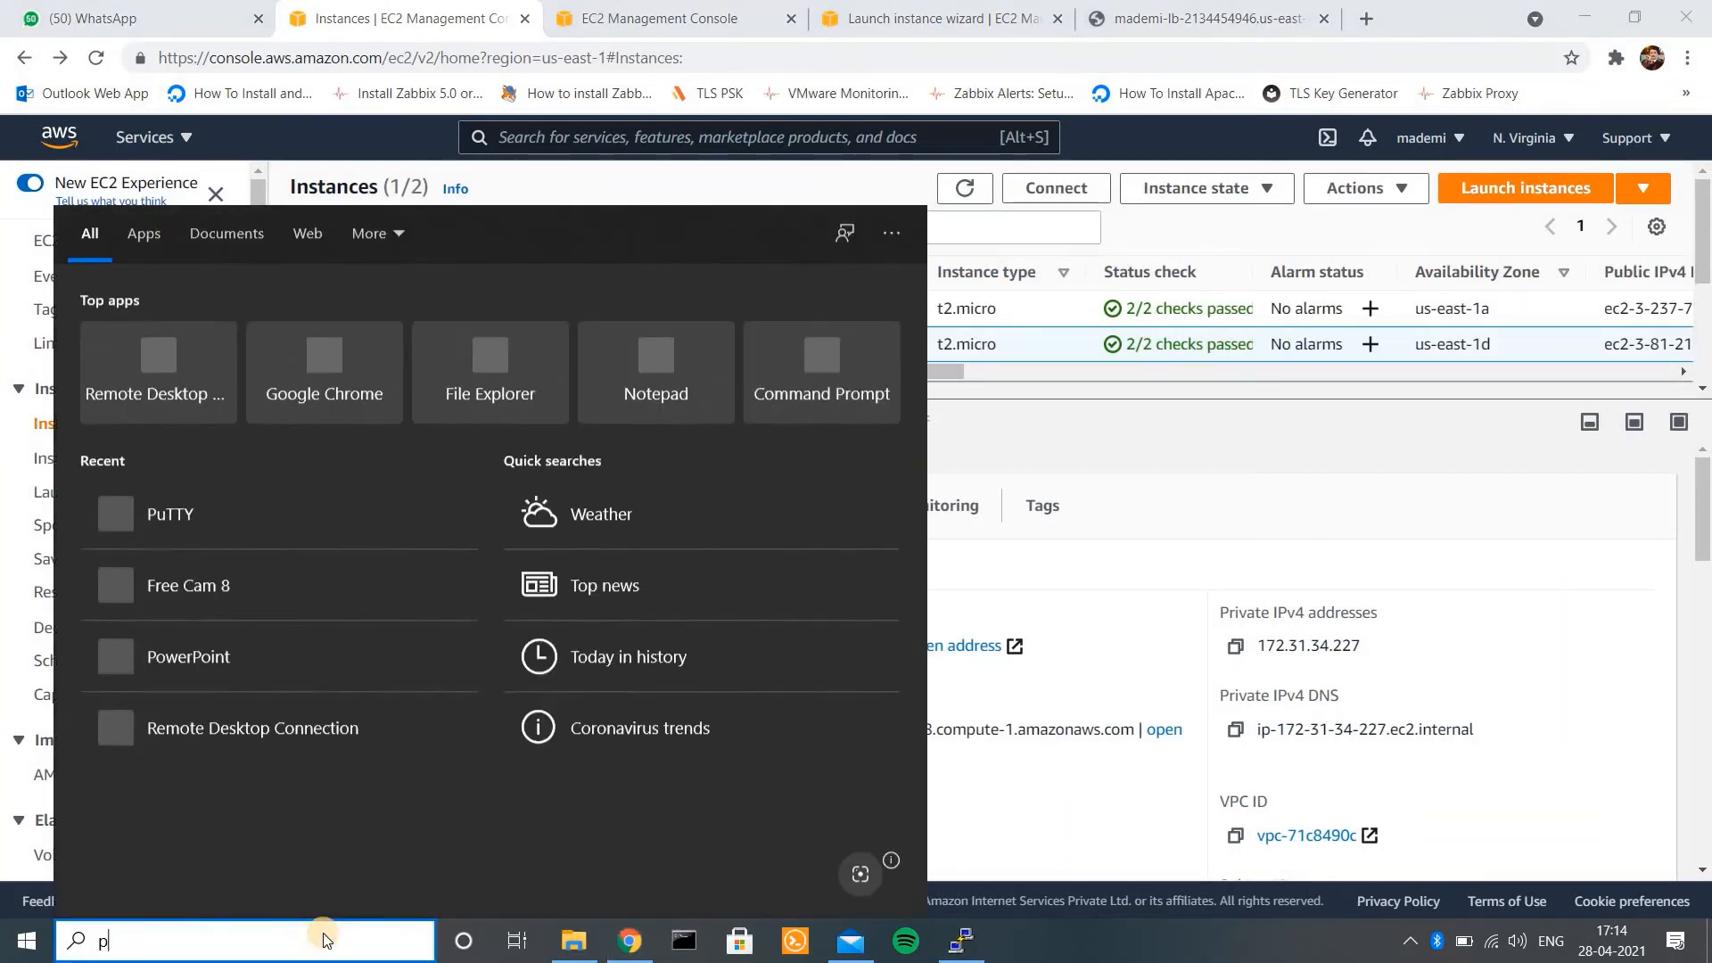
{"action": "type", "text": "utty"}
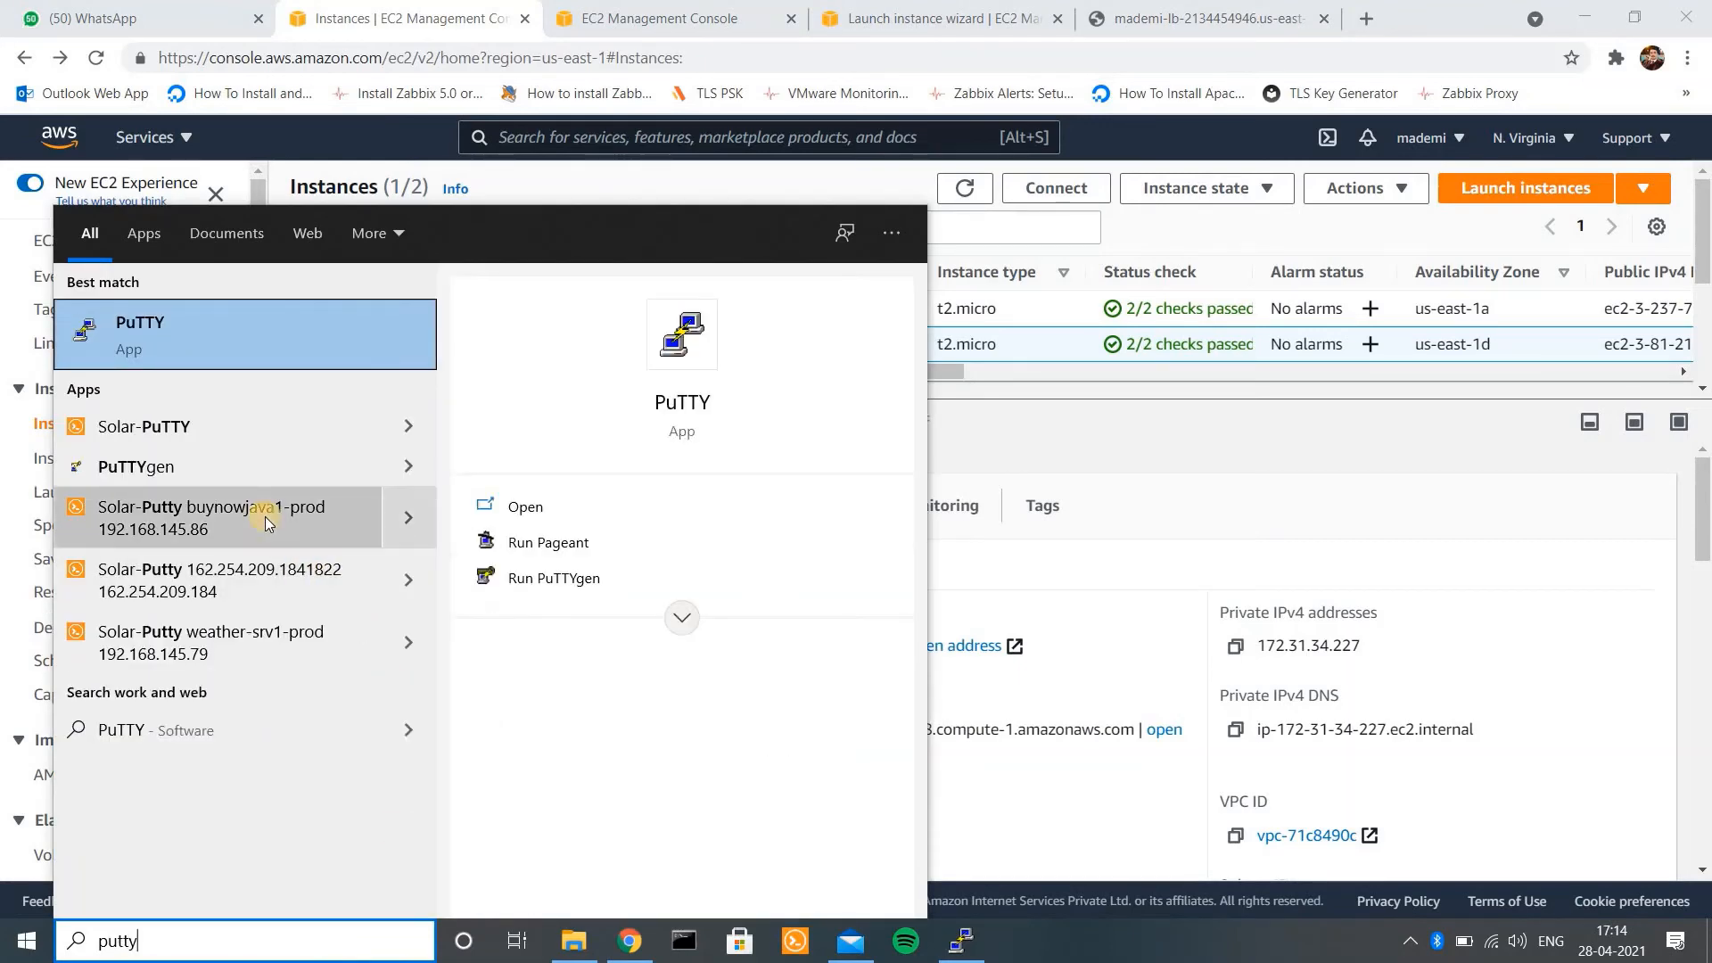
{"action": "left_click", "coordinate": [205, 340]}
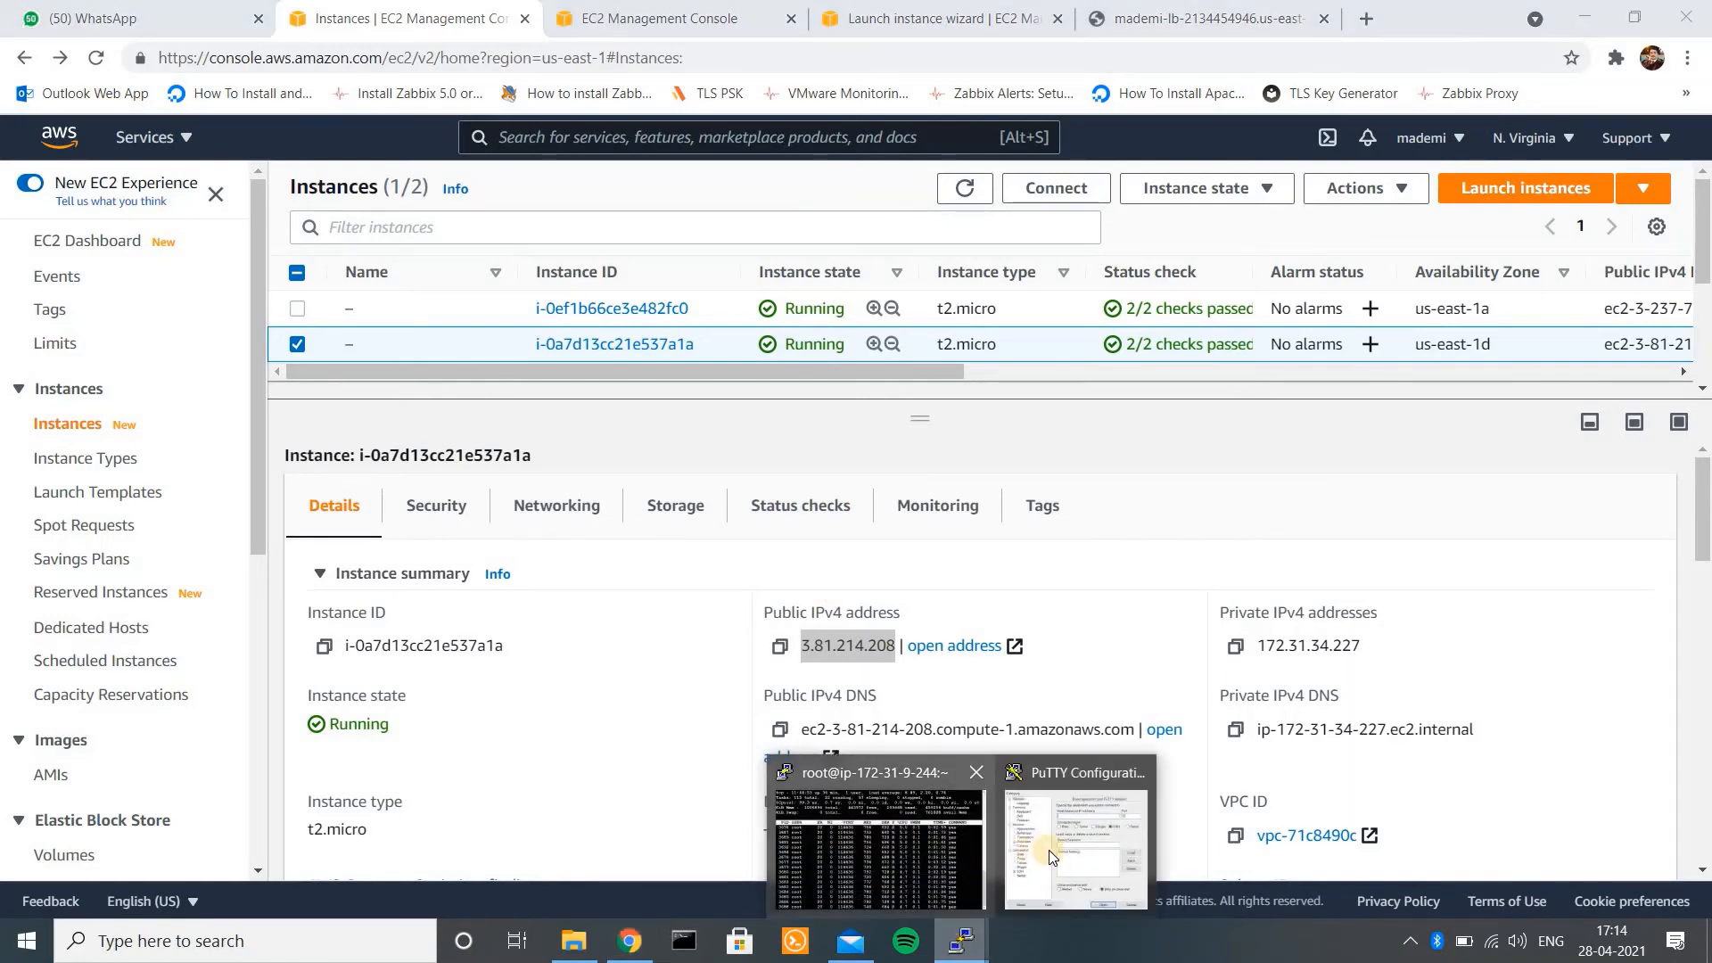
{"action": "left_click", "coordinate": [1056, 854]}
{"action": "key", "text": "ctrl+v"}
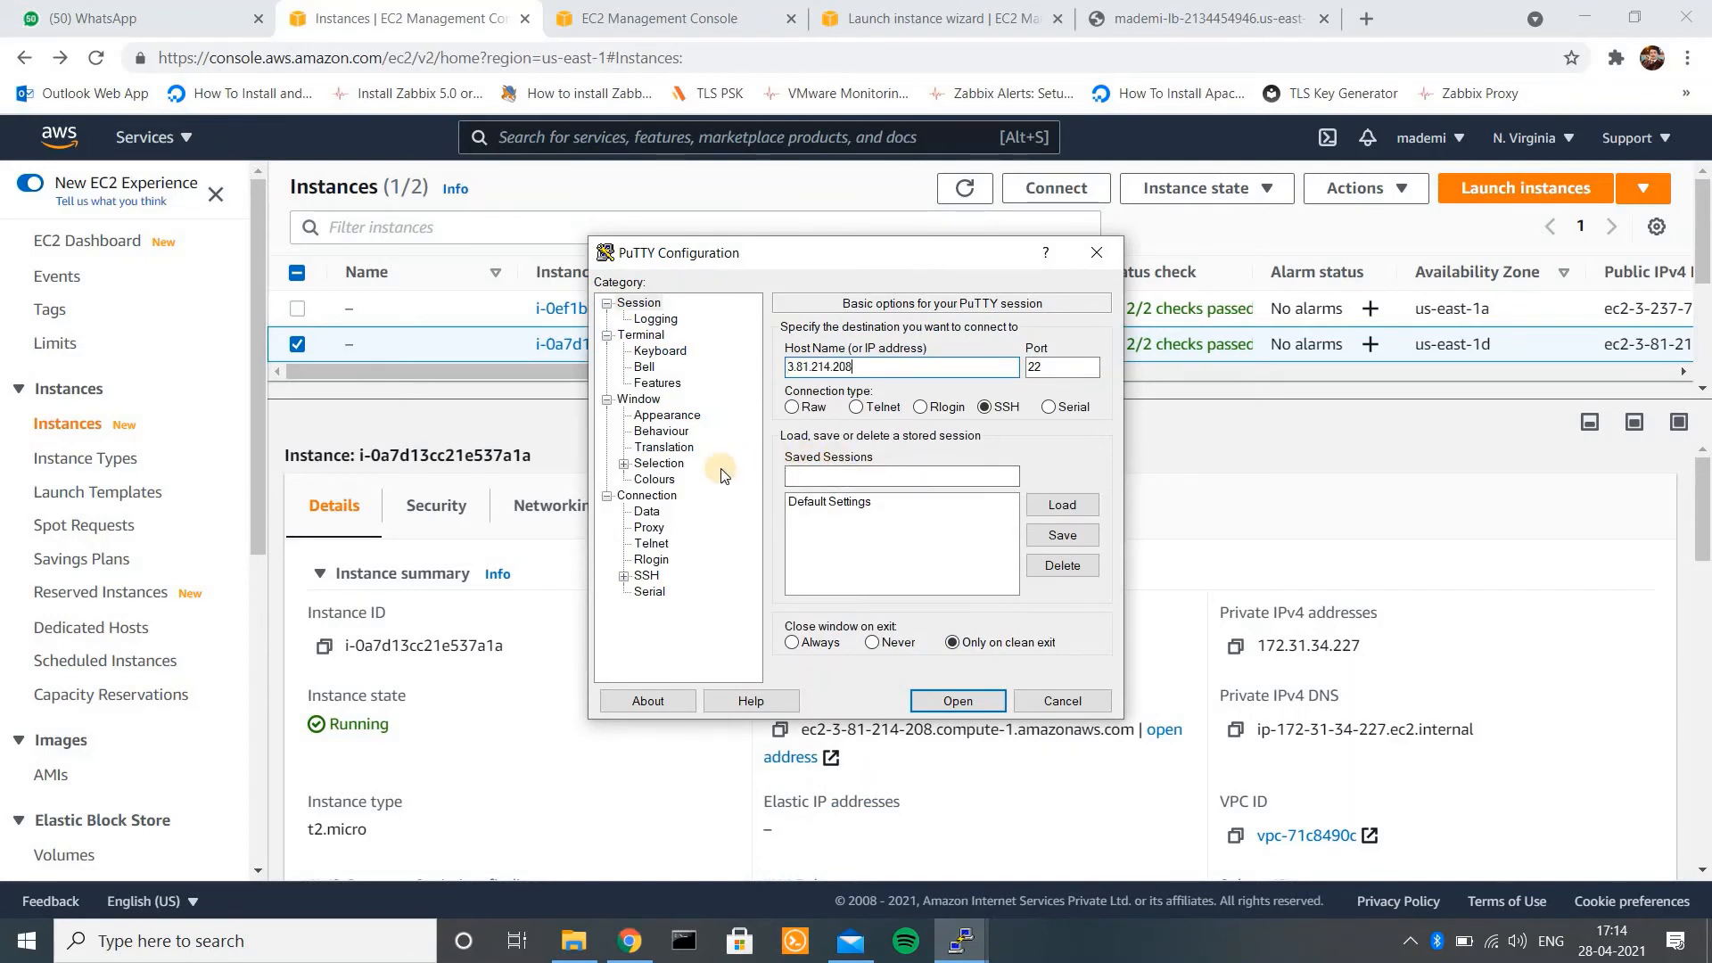
- Set the previously used private key file for the new session's SSH authentication
{"action": "left_click", "coordinate": [649, 578]}
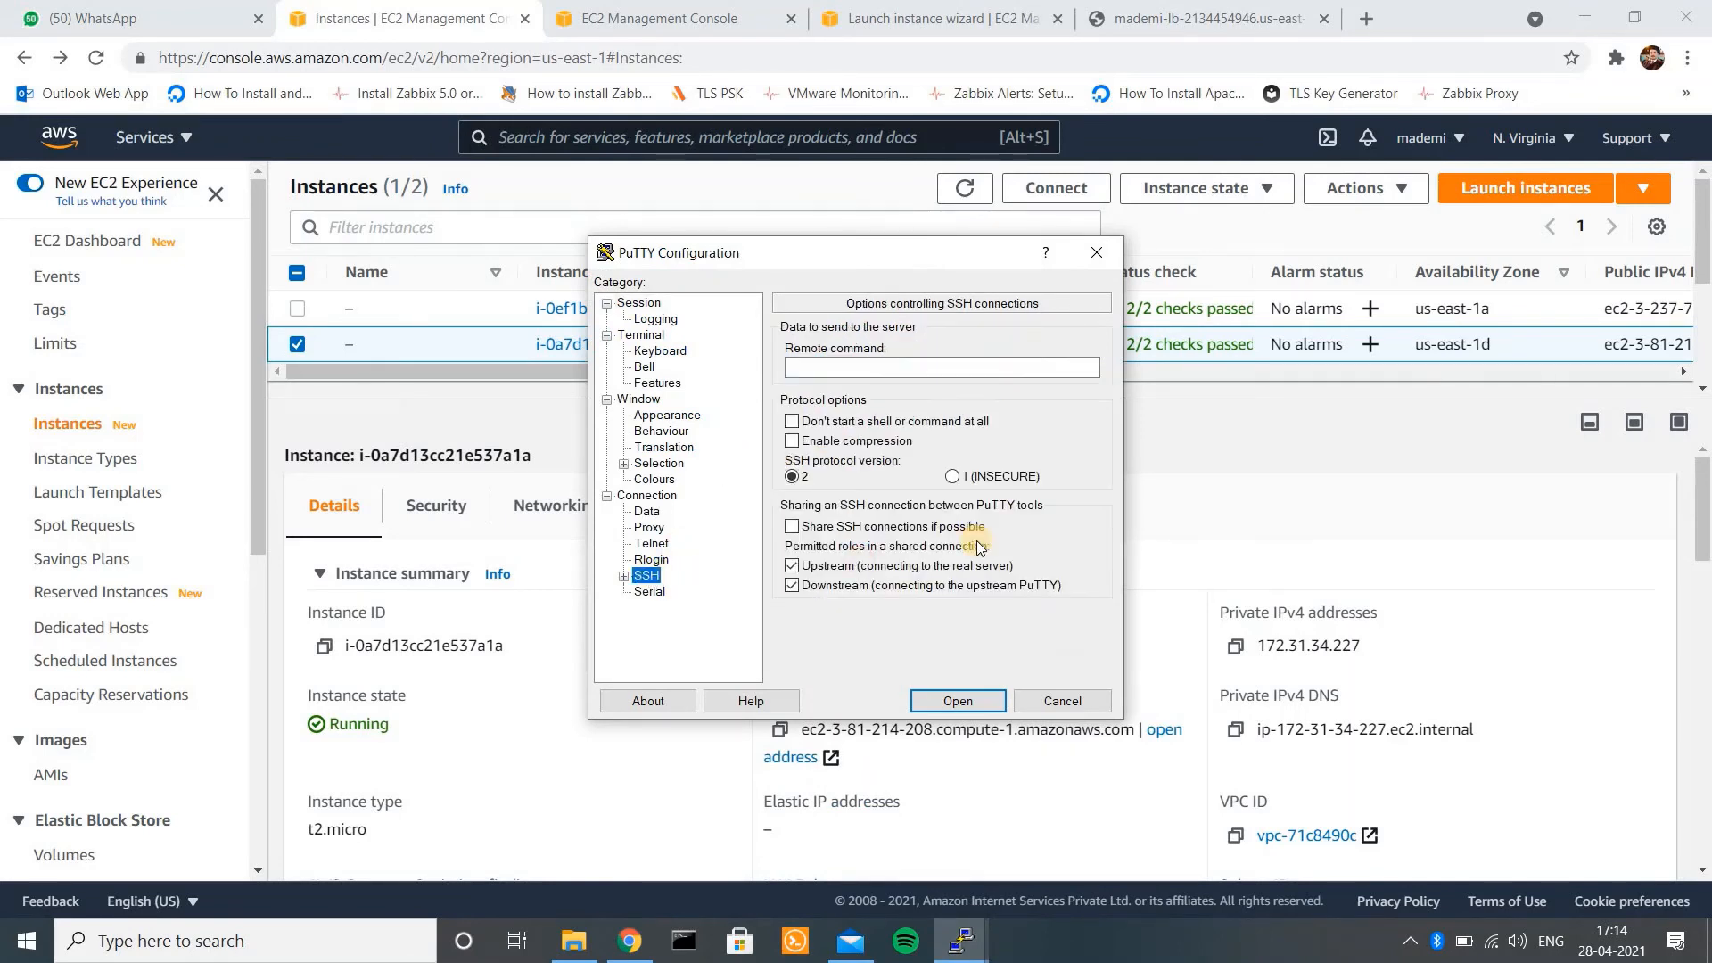
{"action": "left_click", "coordinate": [623, 576]}
{"action": "left_click", "coordinate": [662, 592]}
{"action": "left_click", "coordinate": [1067, 550]}
{"action": "left_click", "coordinate": [843, 696]}
{"action": "left_click", "coordinate": [1097, 765]}
- Connect to the second instance over SSH, trust its host key and log in as ec2-user
{"action": "left_click", "coordinate": [977, 703]}
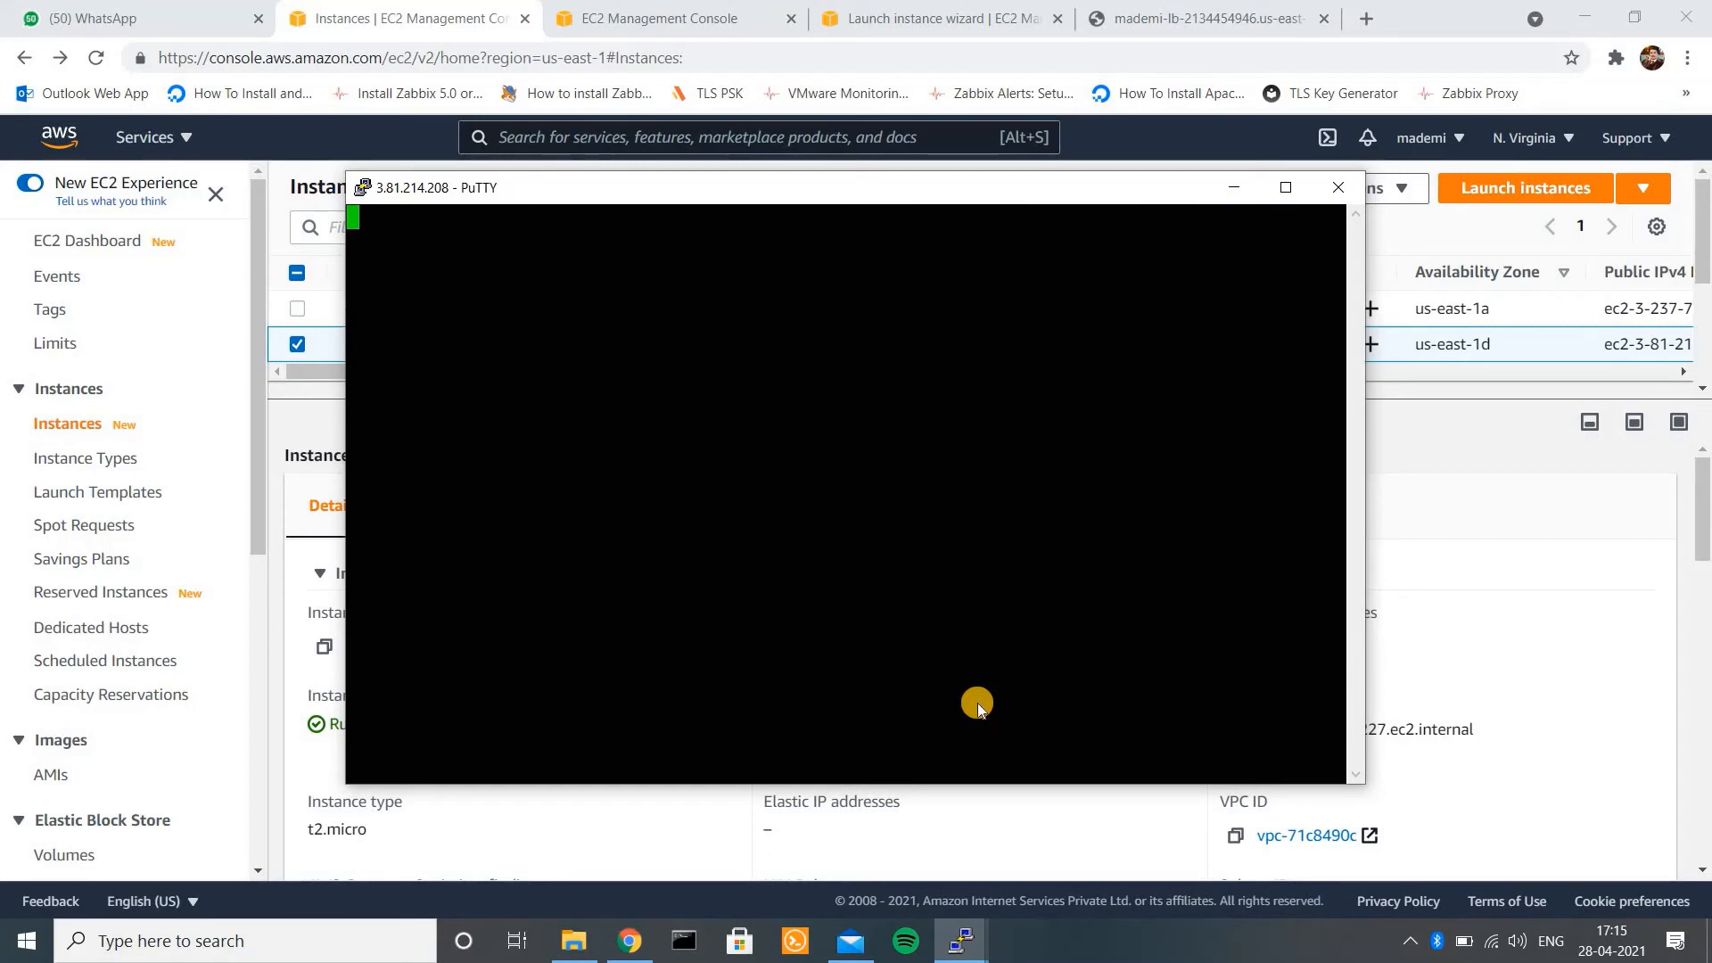
{"action": "key", "text": "Left"}
{"action": "key", "text": "Left"}
{"action": "key", "text": "Return"}
{"action": "type", "text": "e"}
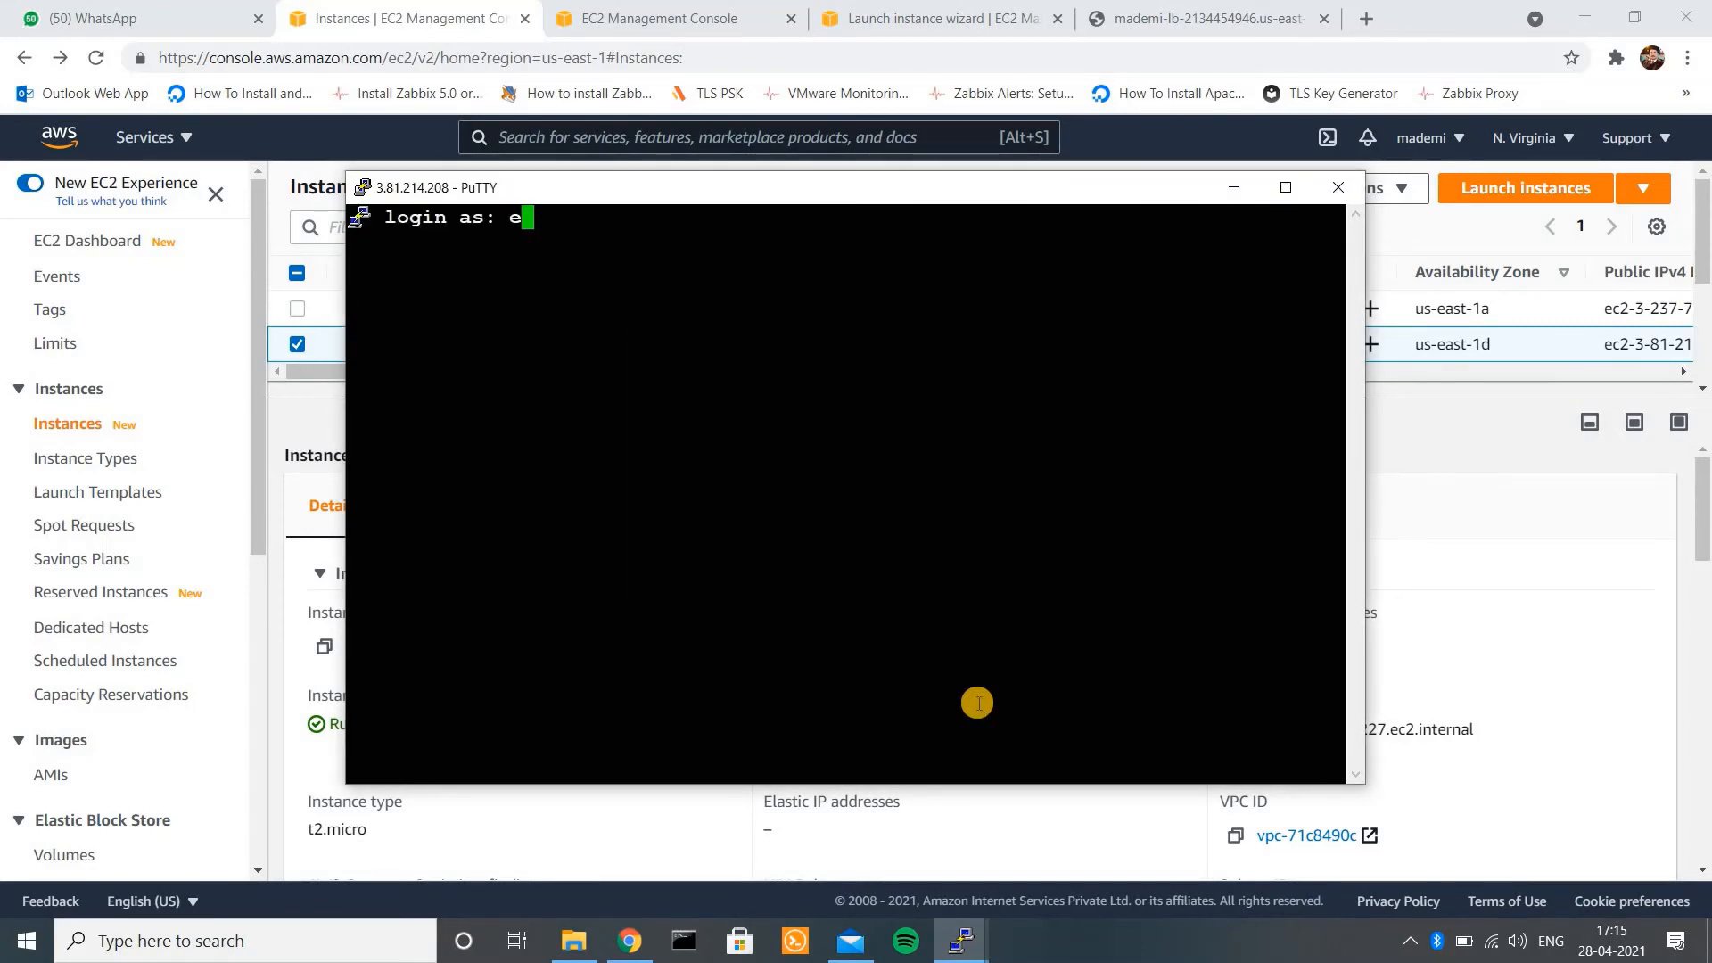
{"action": "type", "text": "c2-user"}
{"action": "key", "text": "Return"}
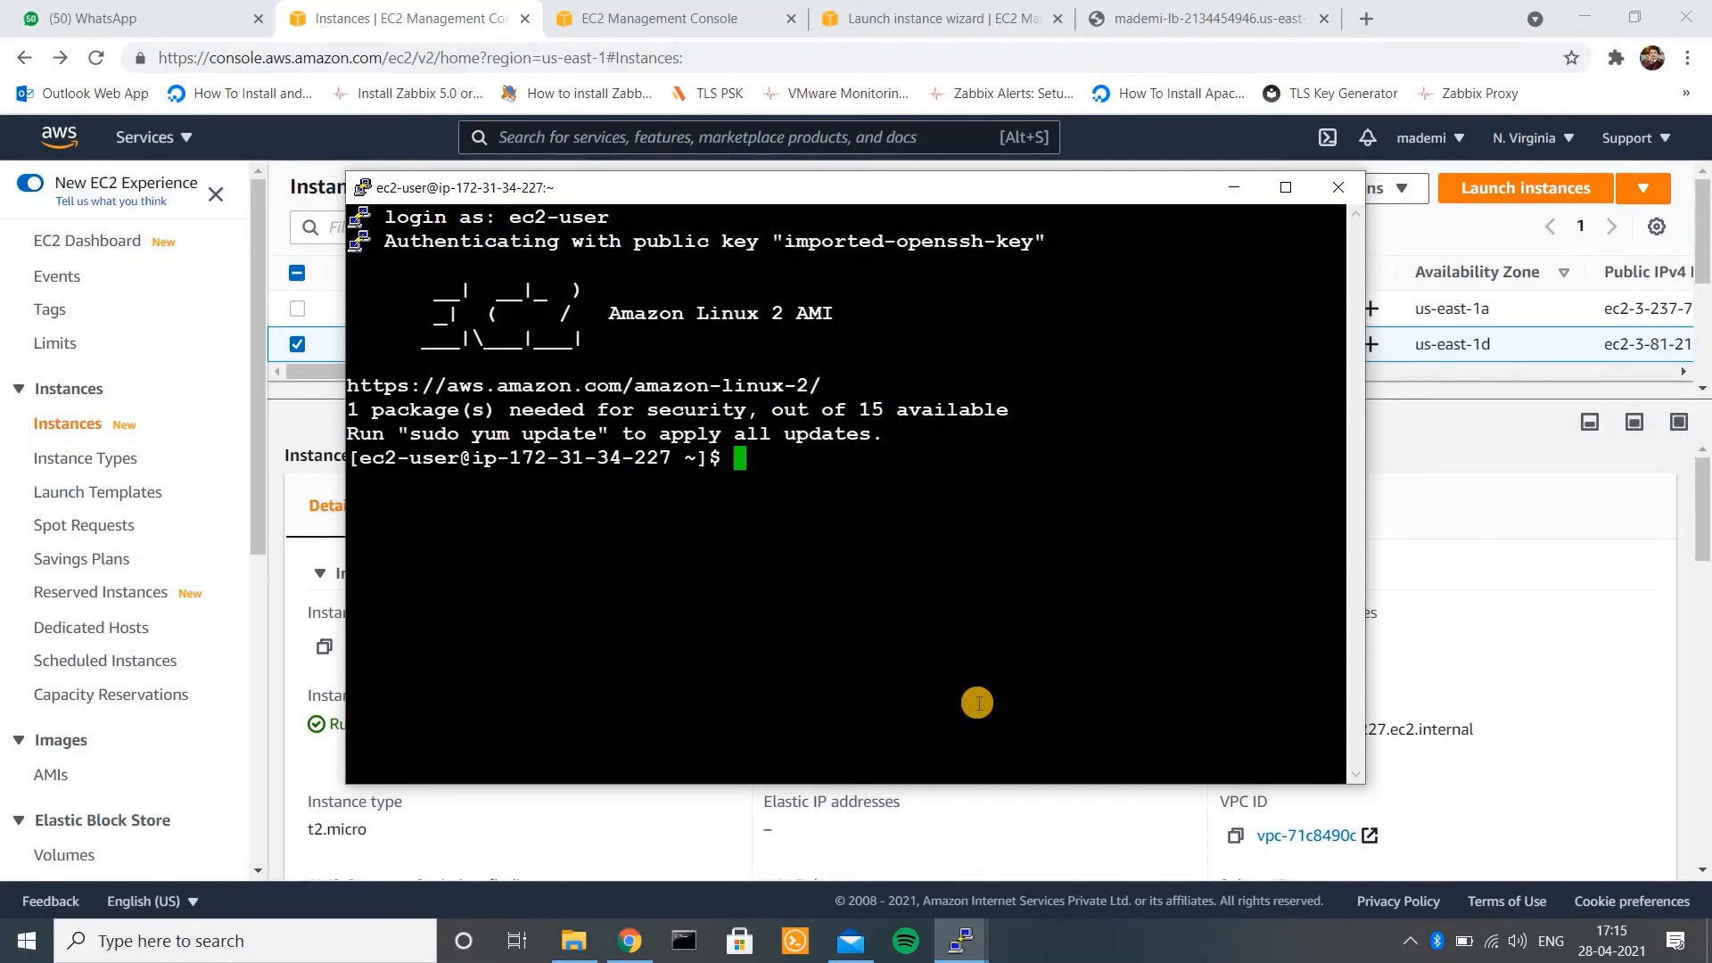
- Switch to a root shell with sudo -i on the second instance and run yes > /dev/null & in it
{"action": "type", "text": "sudo -i"}
{"action": "key", "text": "Return"}
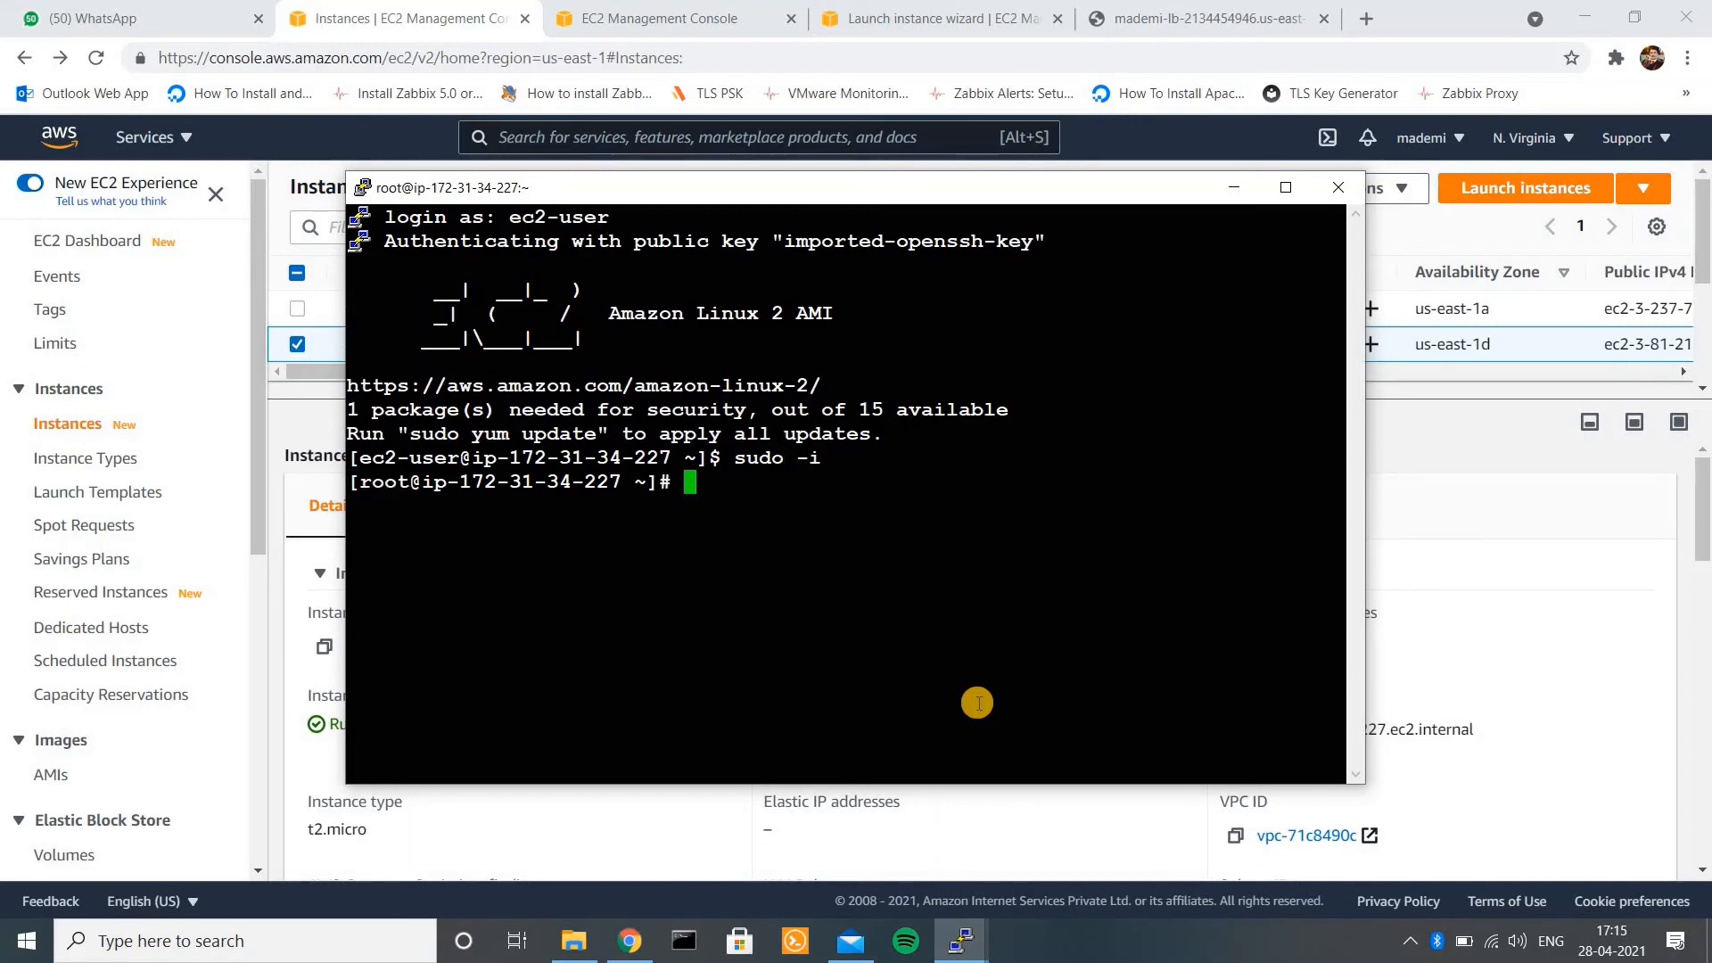
{"action": "type", "text": "yes > /dev/null"}
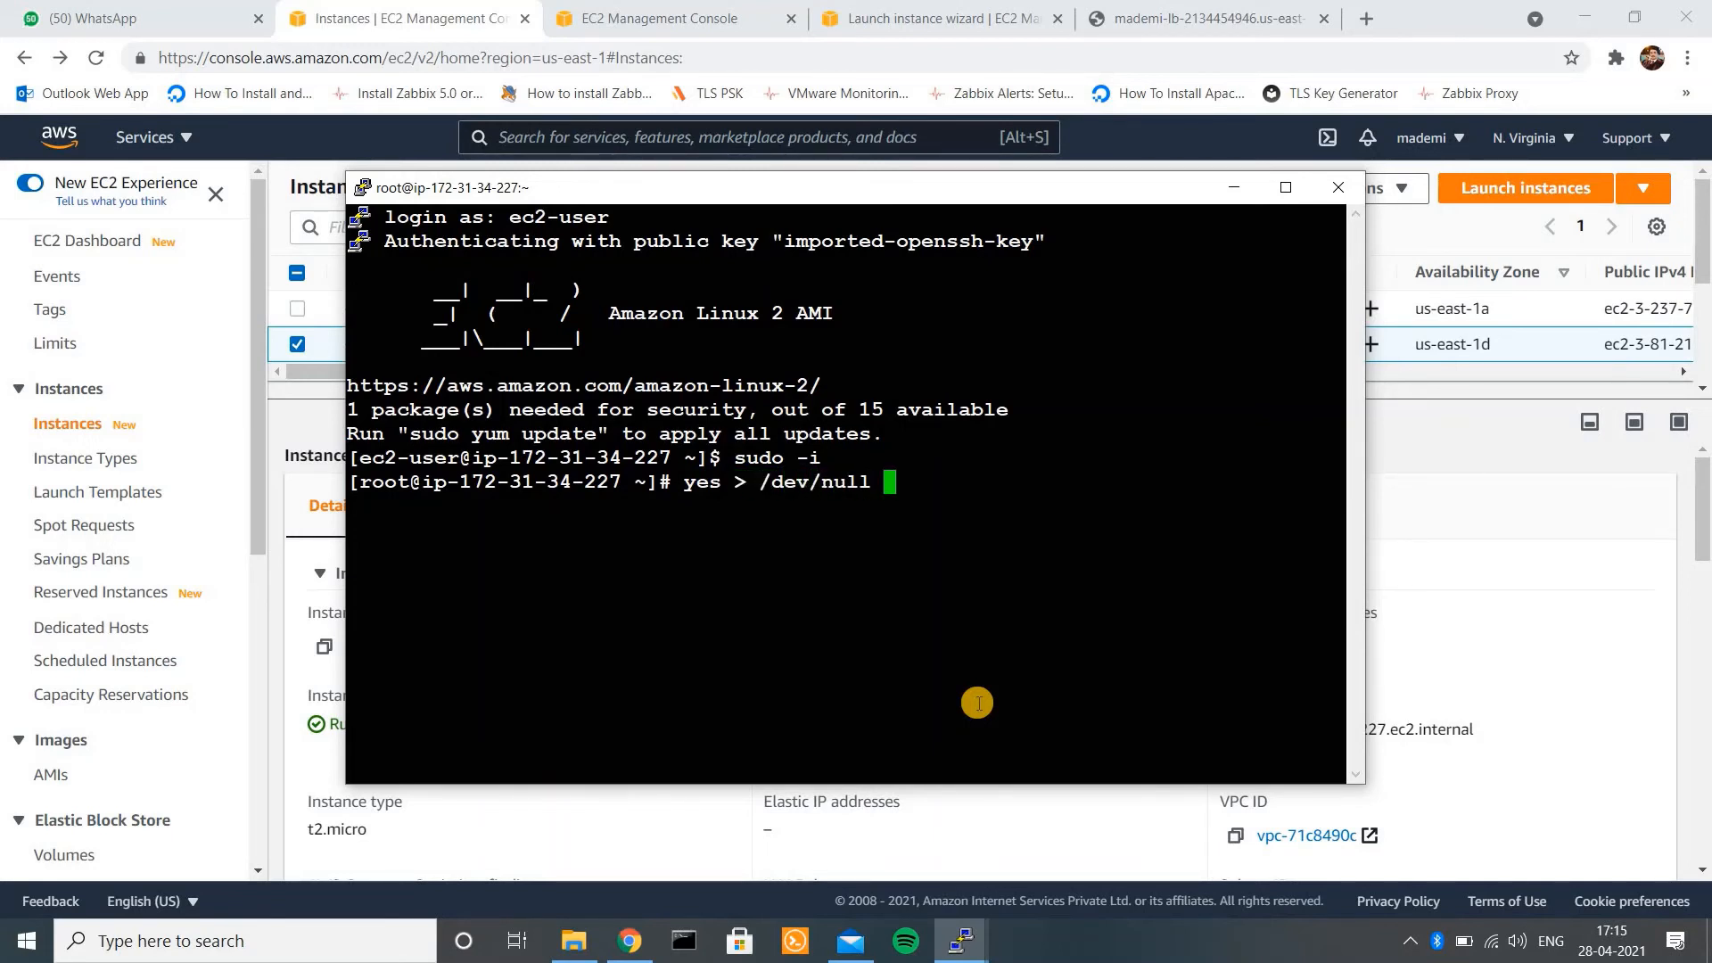
{"action": "type", "text": " &"}
{"action": "key", "text": "Return"}
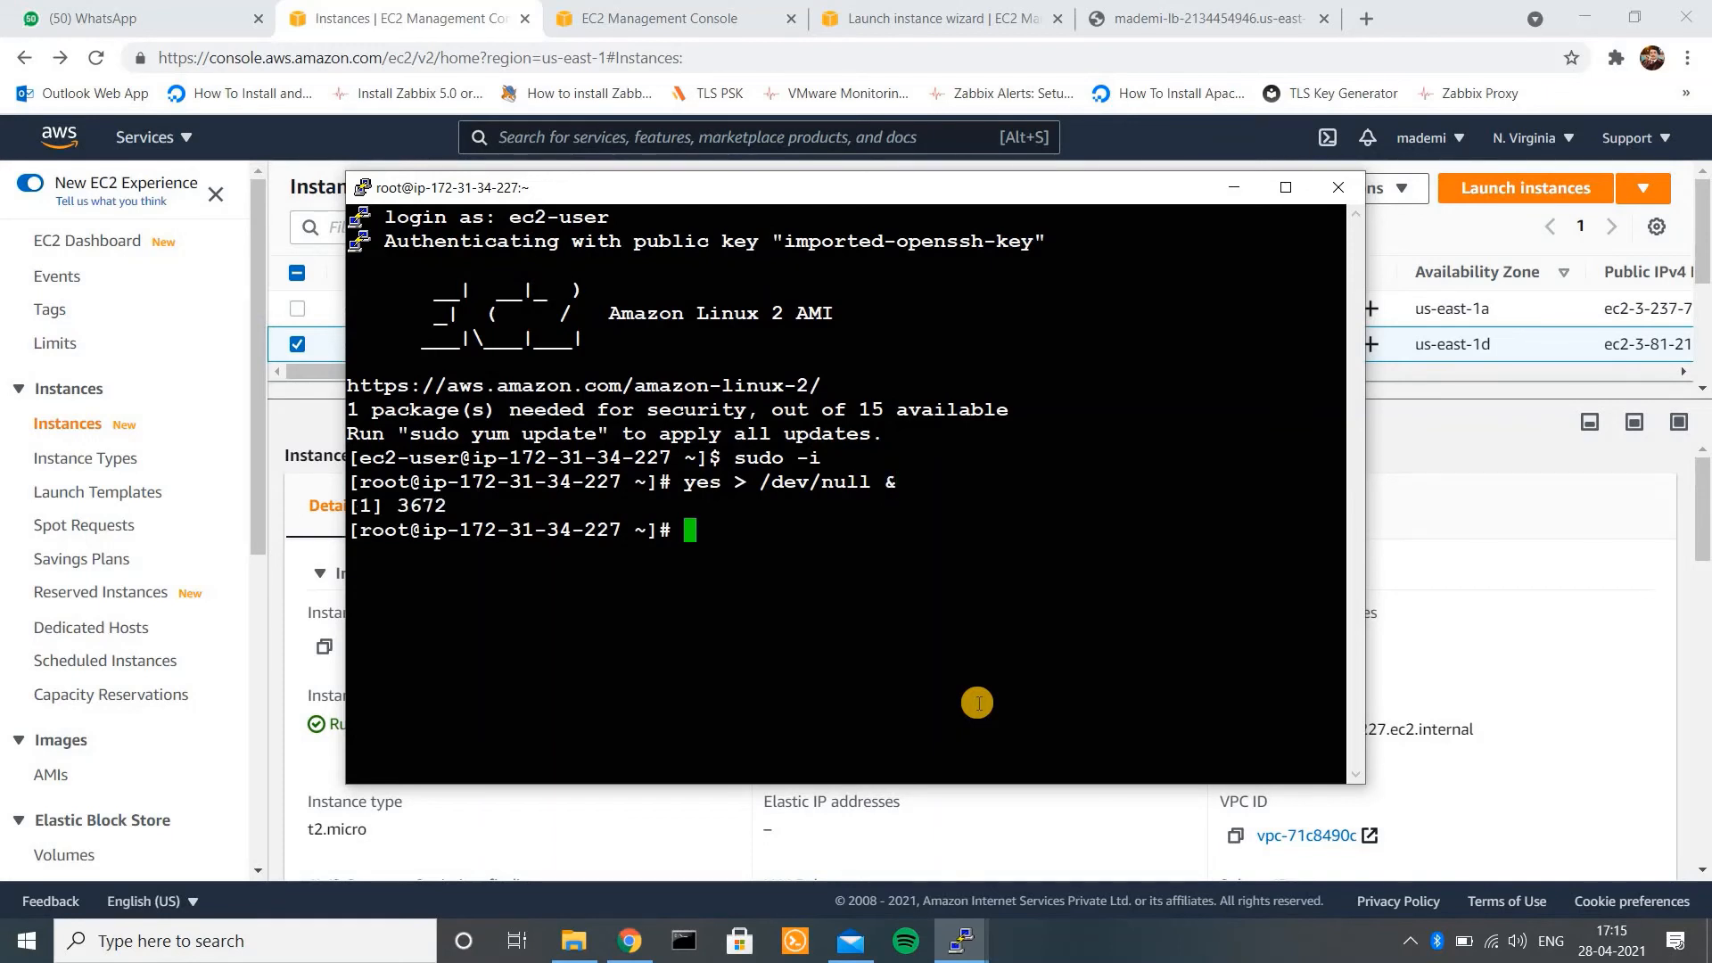
- Run yes > /dev/null & 12 more times as root to increase the second instance's background CPU load
{"action": "key", "text": "Up"}
{"action": "type", "text": "l"}
{"action": "key", "text": "BackSpace"}
{"action": "key", "text": "BackSpace"}
{"action": "type", "text": "&"}
{"action": "key", "text": "Return"}
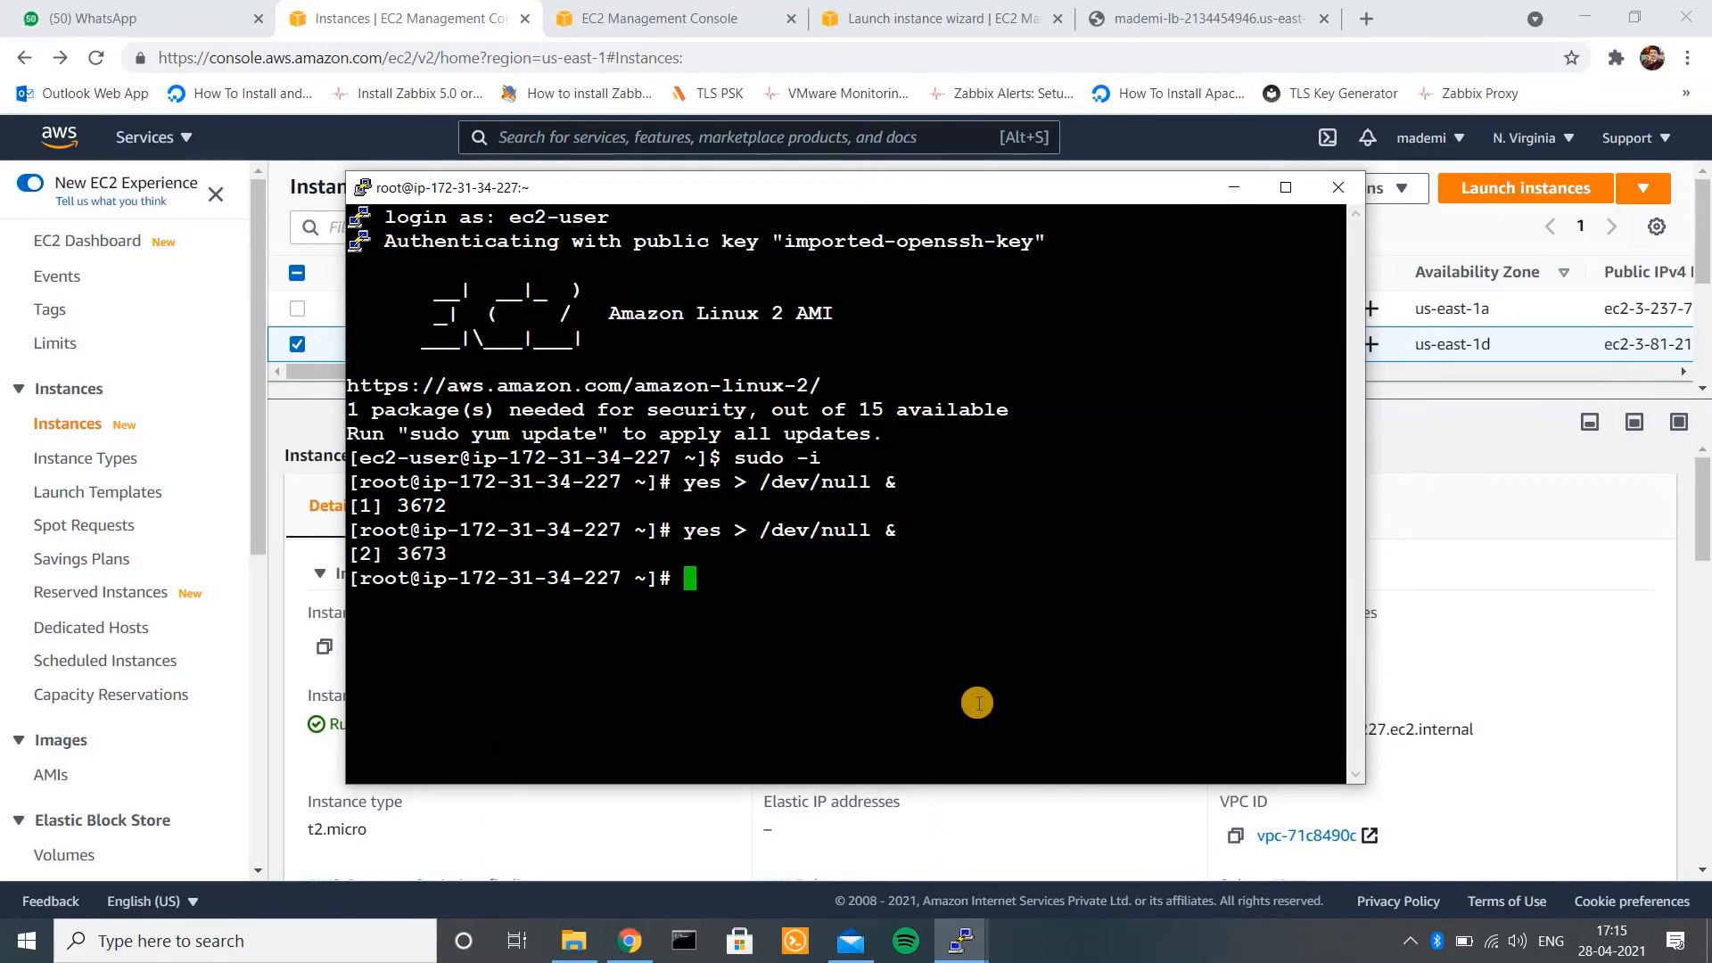
{"action": "key", "text": "Up"}
{"action": "key", "text": "Return"}
{"action": "key", "text": "Up"}
{"action": "key", "text": "Return"}
{"action": "key", "text": "Up"}
{"action": "key", "text": "Return"}
{"action": "key", "text": "Up"}
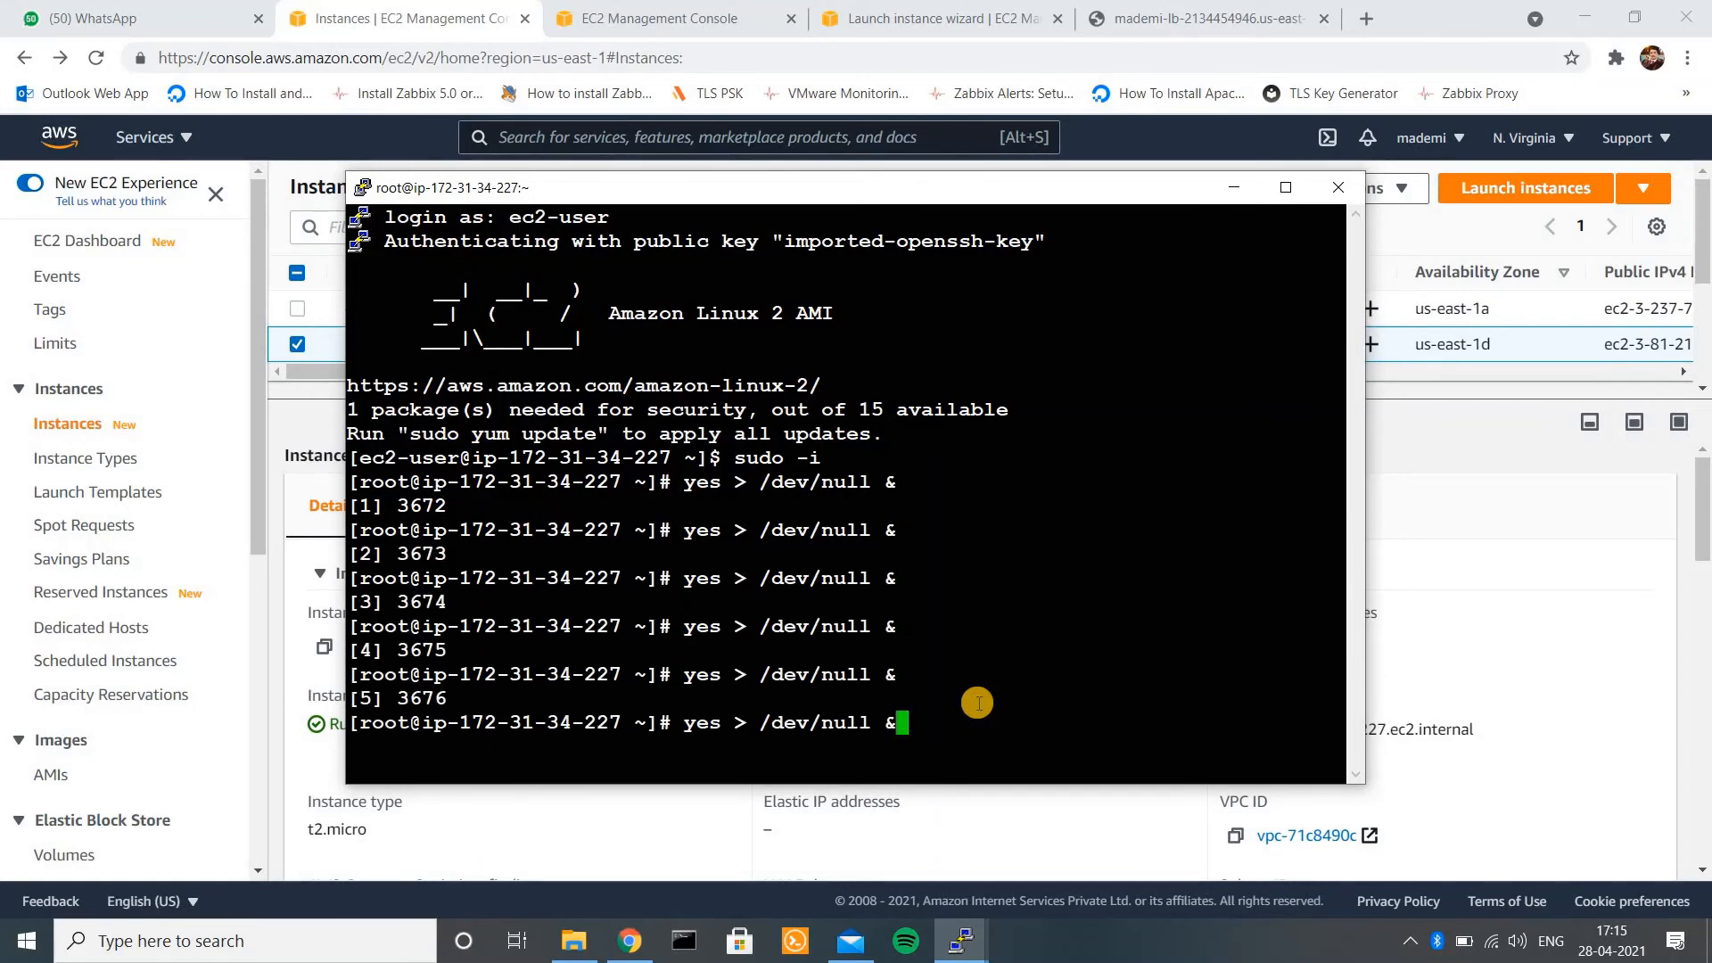
{"action": "key", "text": "Return"}
{"action": "key", "text": "Up"}
{"action": "key", "text": "Return"}
{"action": "key", "text": "Up"}
{"action": "key", "text": "Return"}
{"action": "key", "text": "Up"}
{"action": "key", "text": "Return"}
{"action": "key", "text": "Up"}
{"action": "key", "text": "Return"}
{"action": "key", "text": "Up"}
{"action": "key", "text": "Return"}
{"action": "key", "text": "Up"}
{"action": "key", "text": "Return"}
{"action": "key", "text": "Up"}
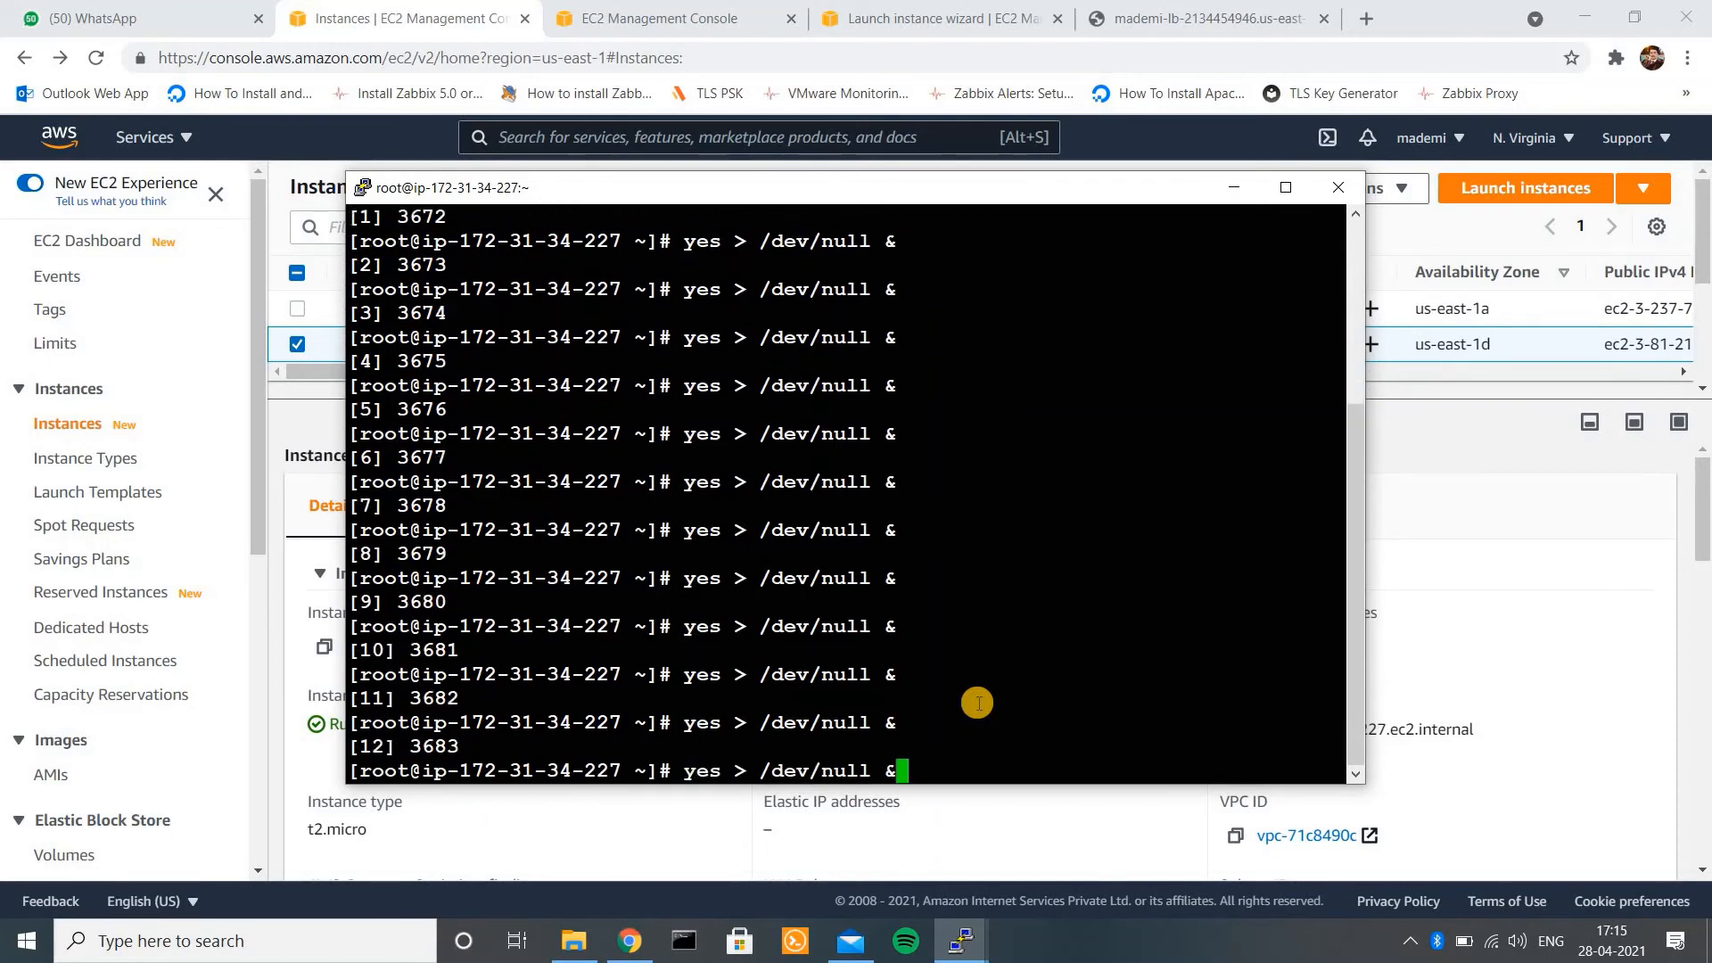
{"action": "key", "text": "Return"}
- Run top on the second instance and examine its overall CPU usage
{"action": "type", "text": "op"}
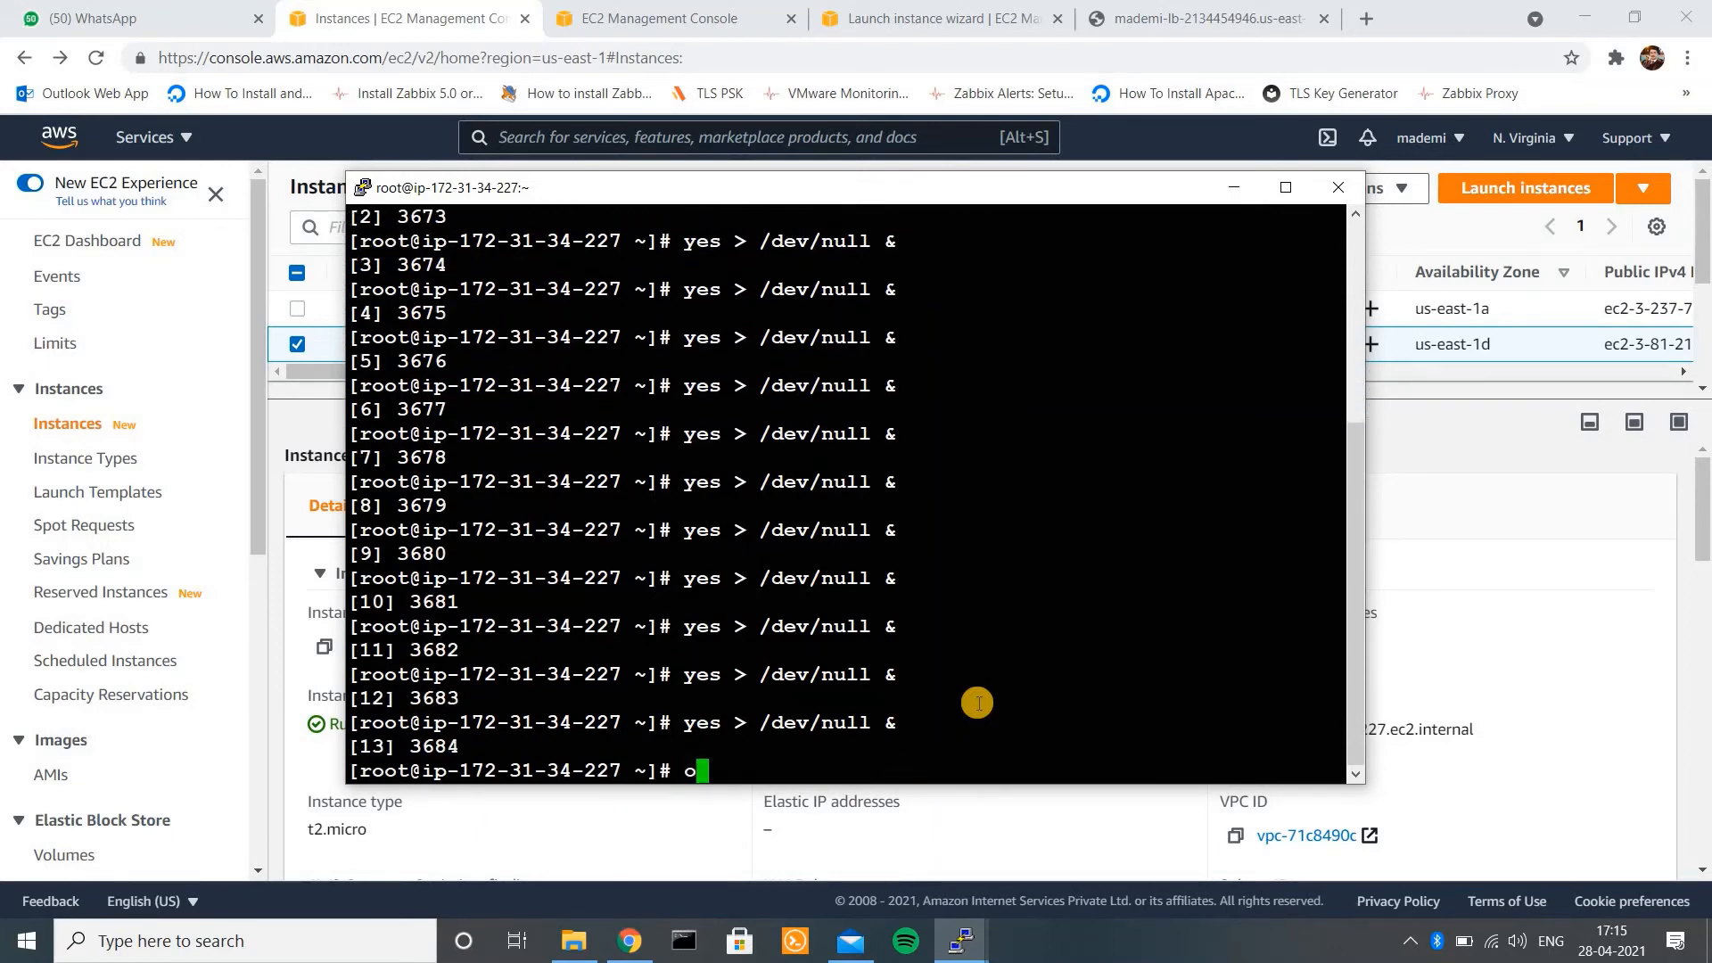
{"action": "key", "text": "BackSpace"}
{"action": "key", "text": "BackSpace"}
{"action": "type", "text": "top"}
{"action": "key", "text": "Return"}
{"action": "left_click_drag", "start_coordinate": [435, 265], "coordinate": [516, 264]}
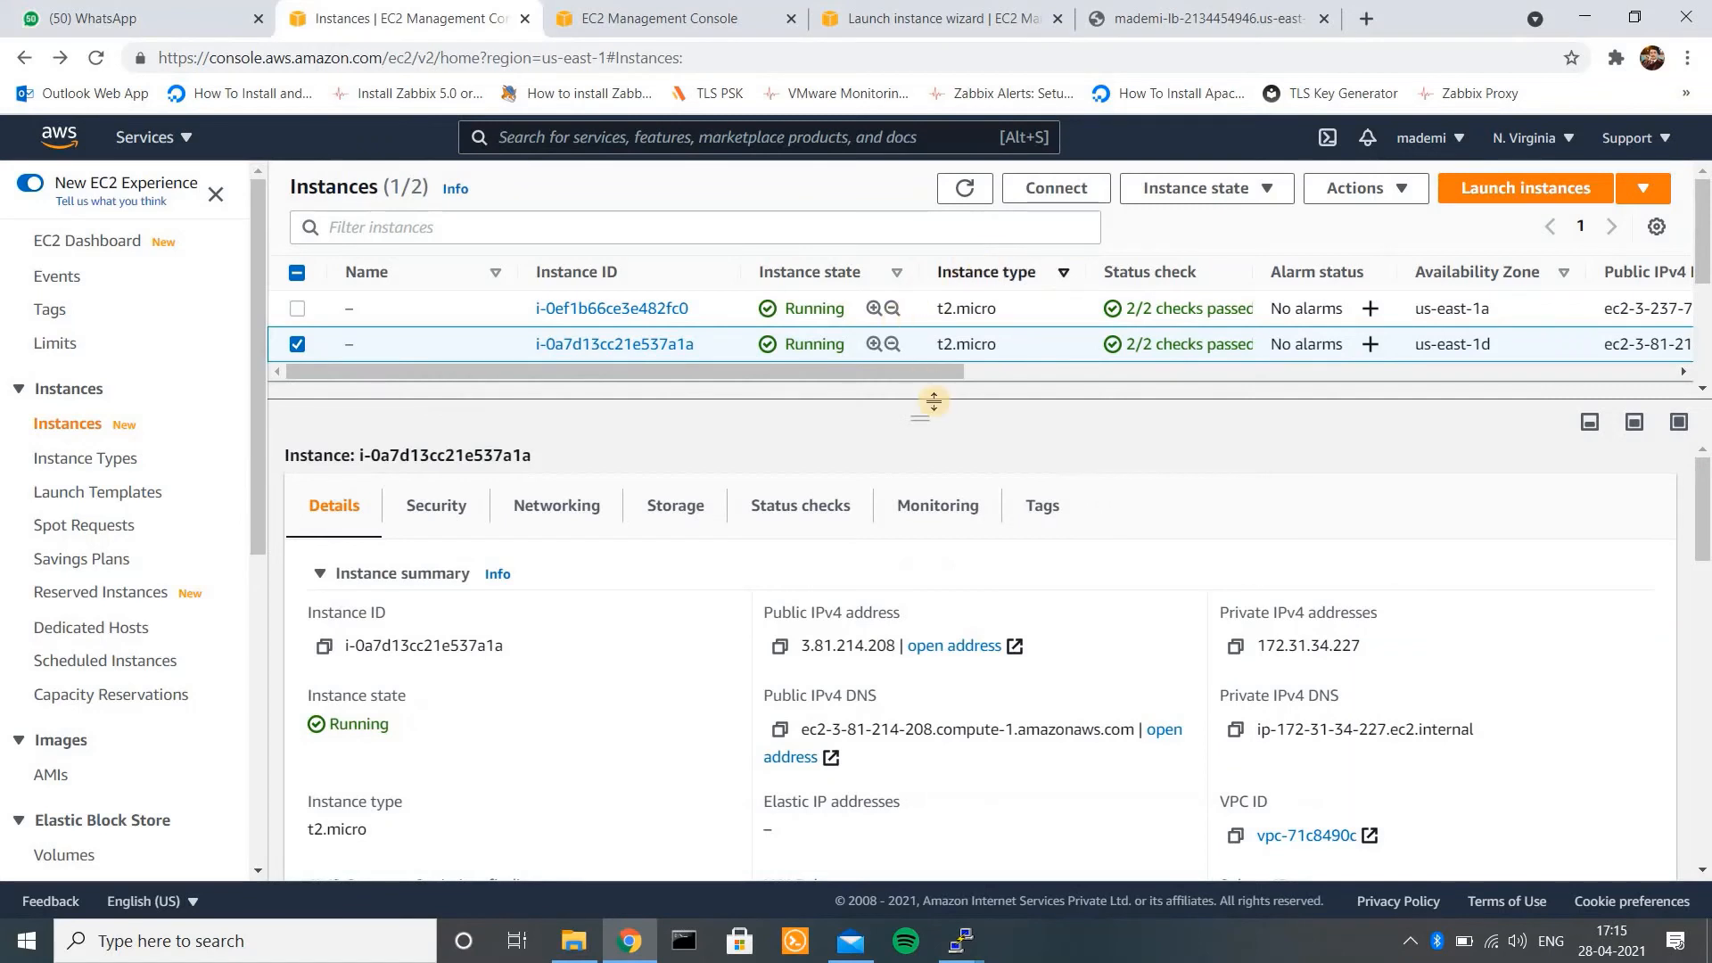
- Switch to the EC2 console in the browser and examine the registered targets of the mademi-TG target group
{"action": "left_click_drag", "start_coordinate": [928, 465], "coordinate": [928, 524]}
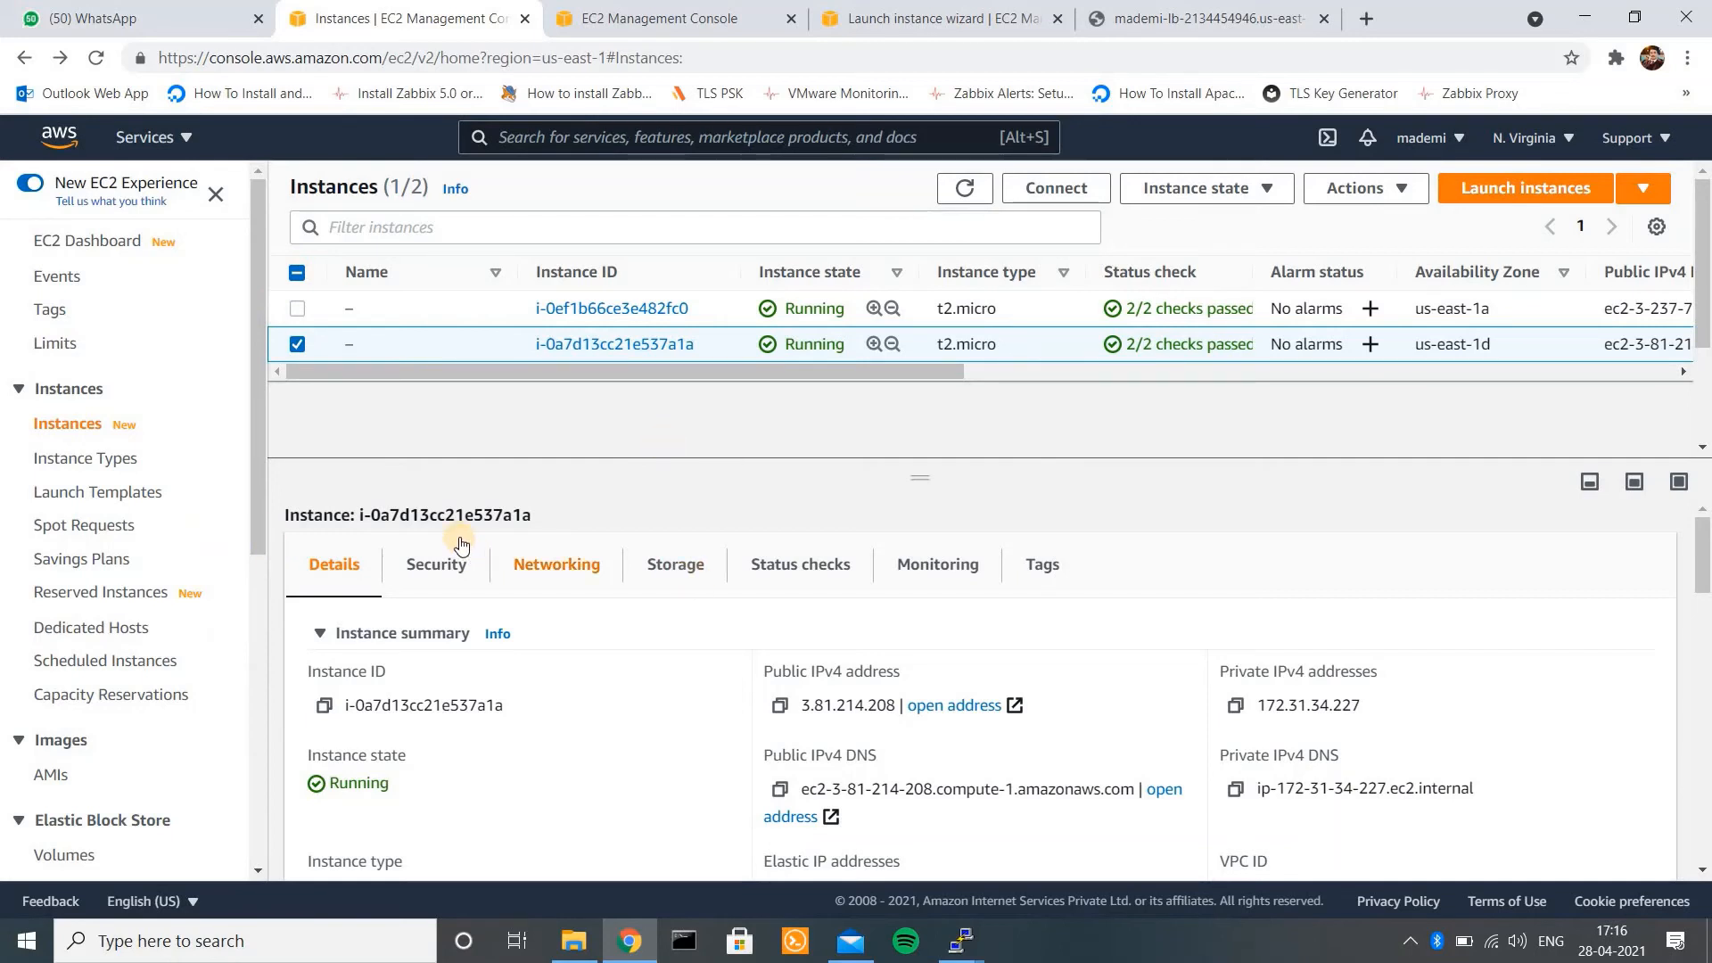
{"action": "scroll", "coordinate": [255, 646], "scroll_direction": "down", "scroll_amount": 1}
{"action": "scroll", "coordinate": [256, 652], "scroll_direction": "down", "scroll_amount": 3}
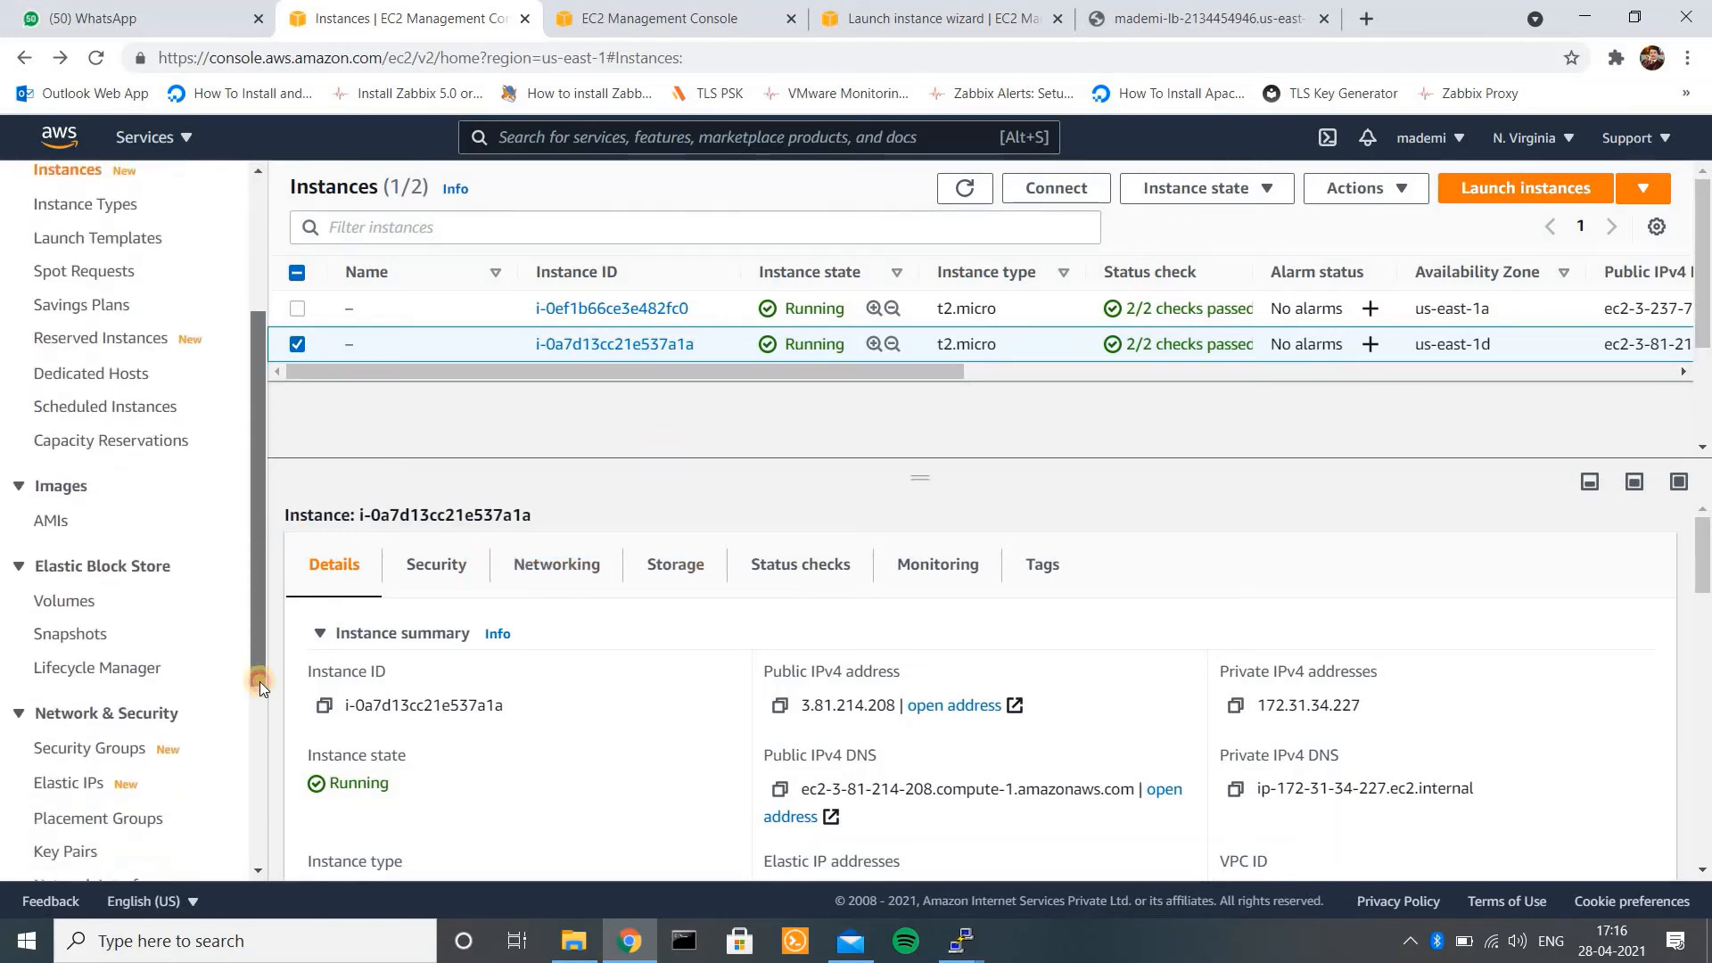
{"action": "left_click_drag", "start_coordinate": [264, 676], "coordinate": [264, 838]}
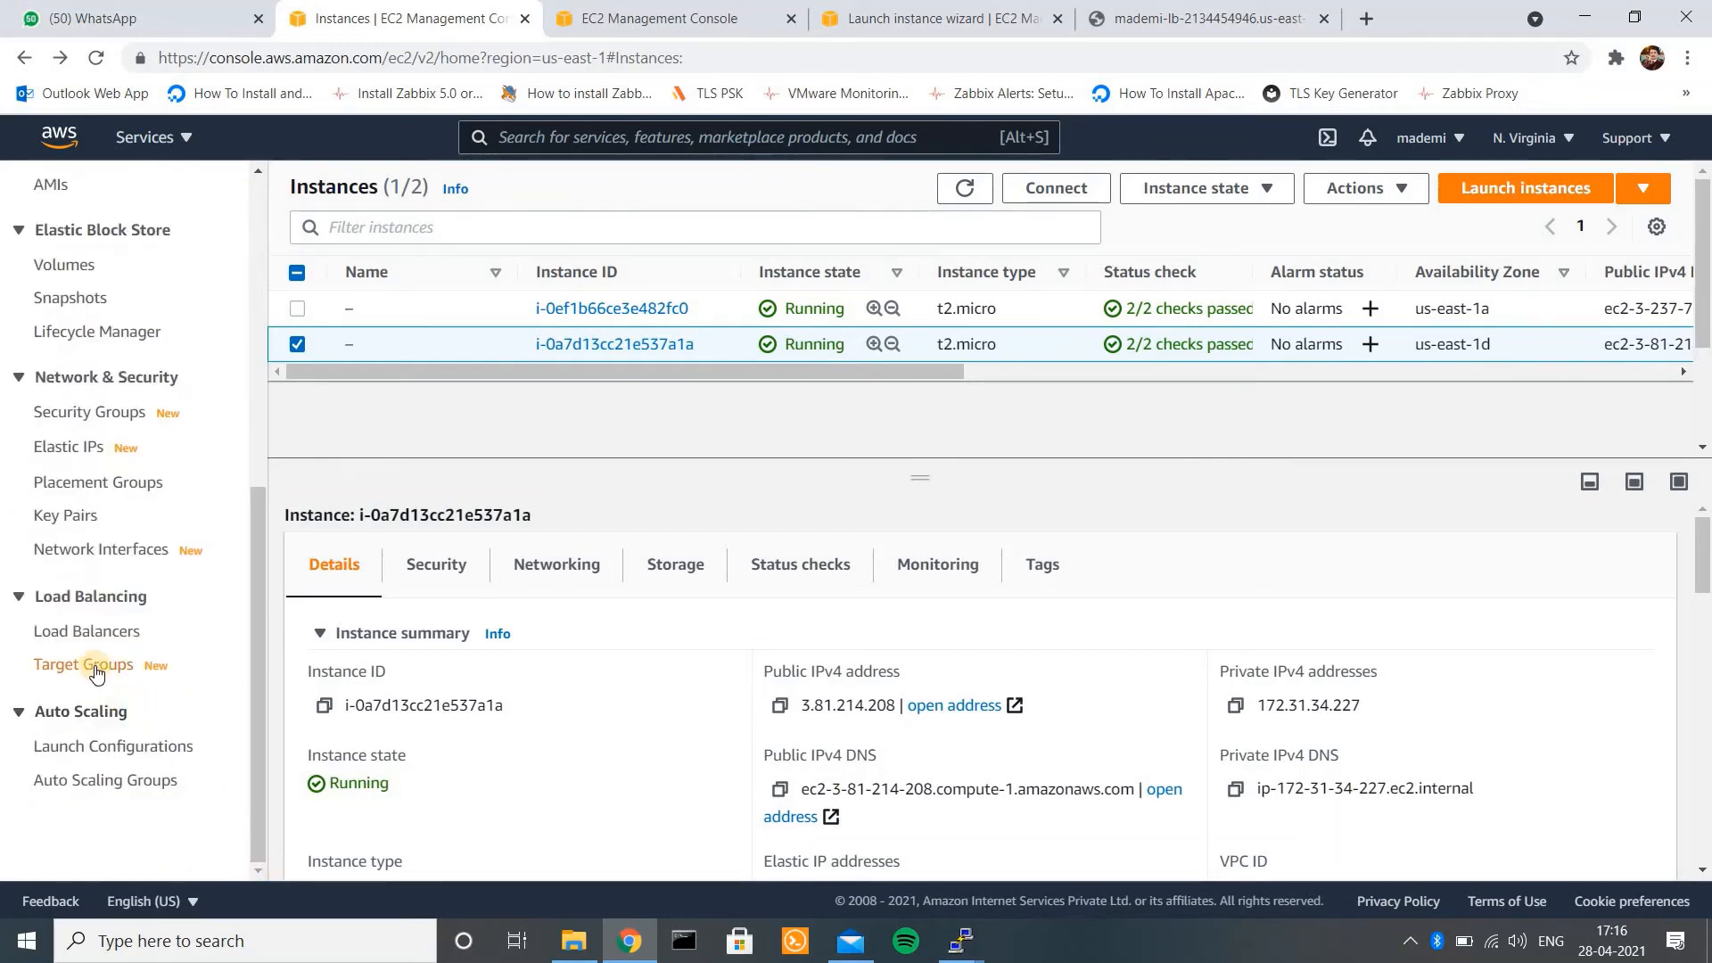
{"action": "left_click", "coordinate": [97, 671]}
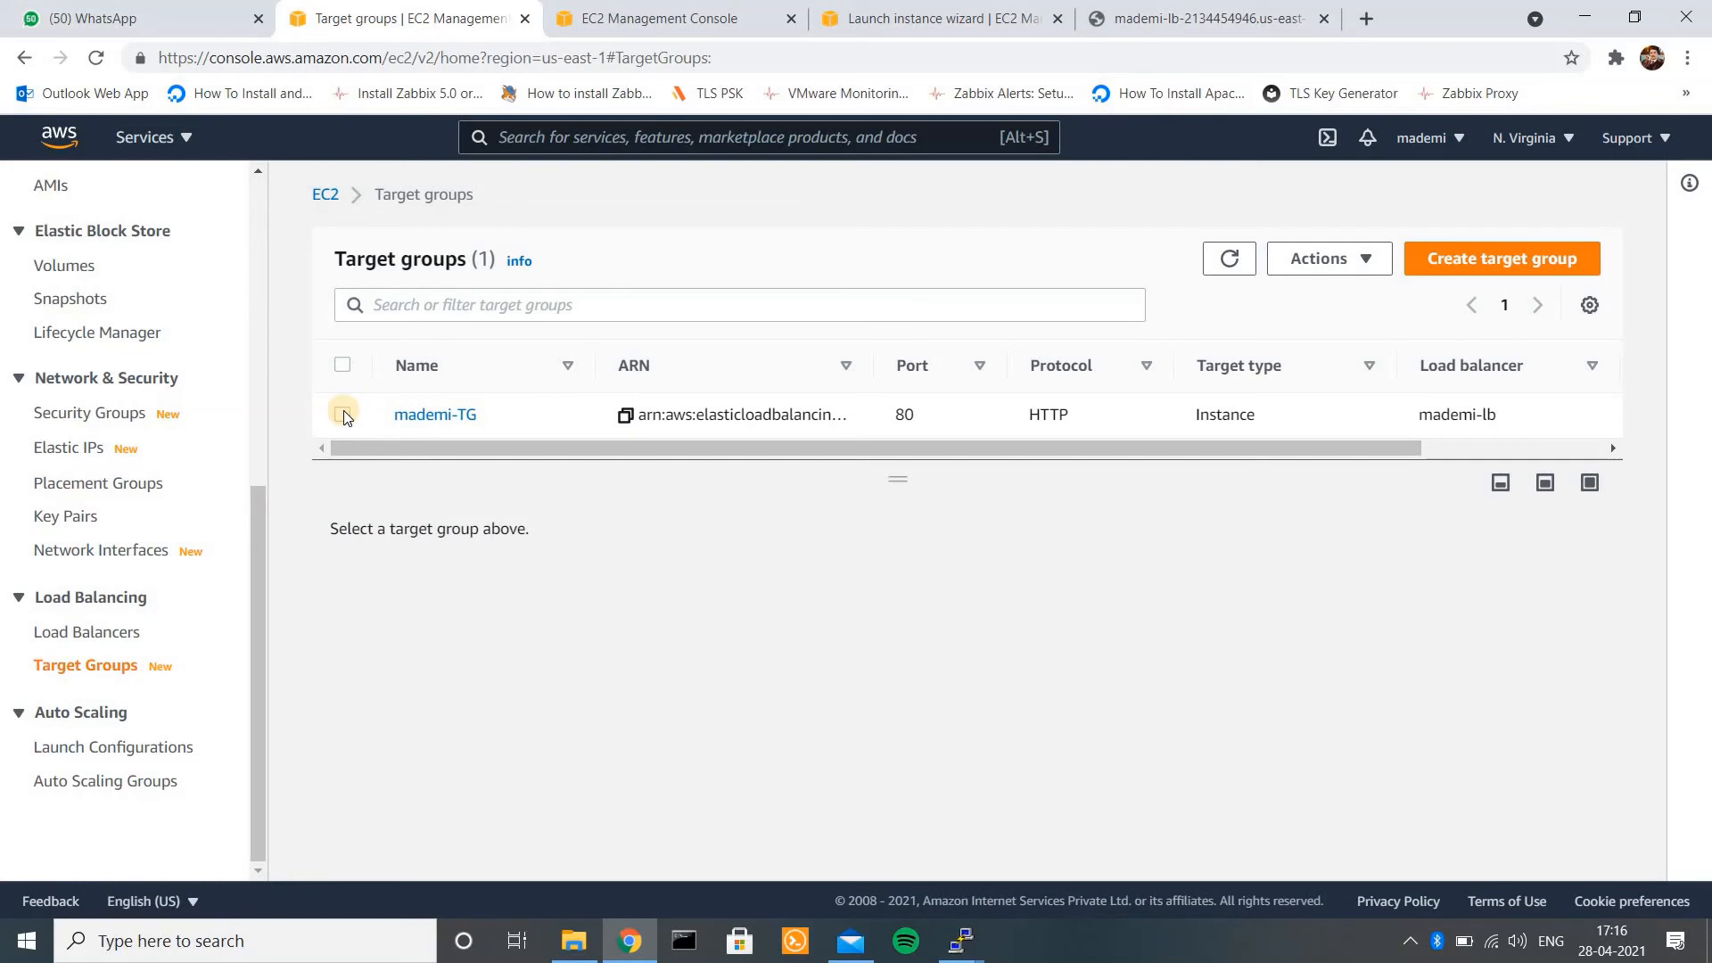
{"action": "left_click", "coordinate": [342, 414]}
{"action": "left_click", "coordinate": [461, 593]}
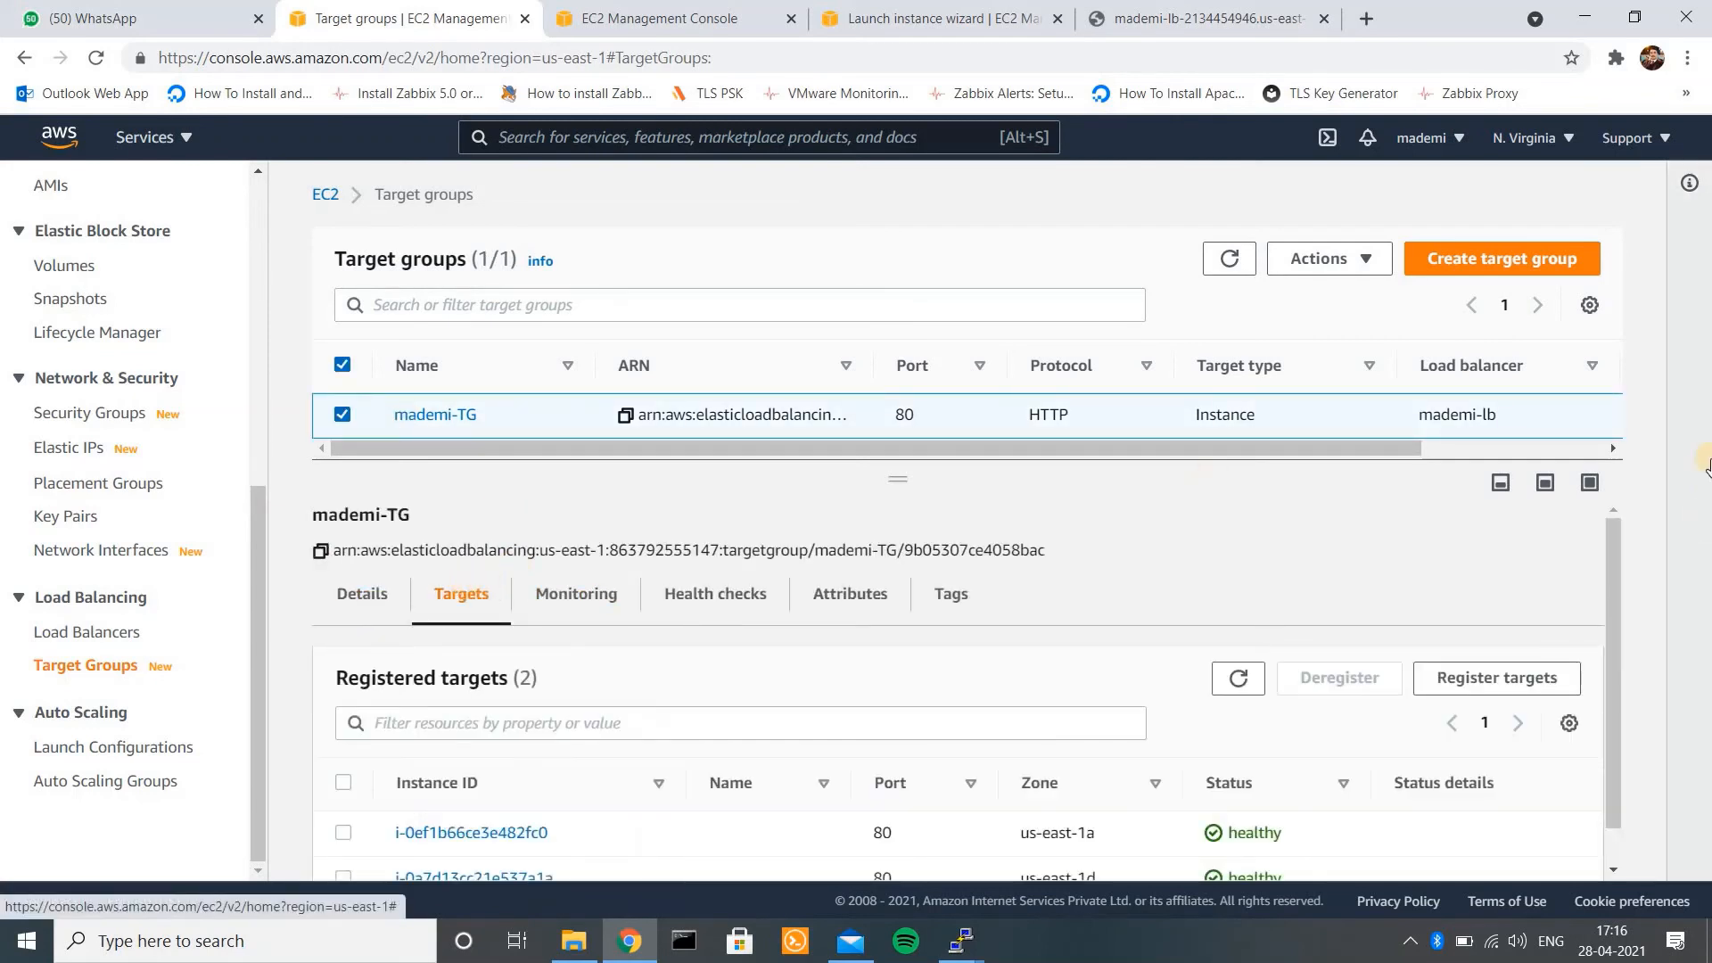
{"action": "scroll", "coordinate": [1623, 717], "scroll_direction": "down", "scroll_amount": 2}
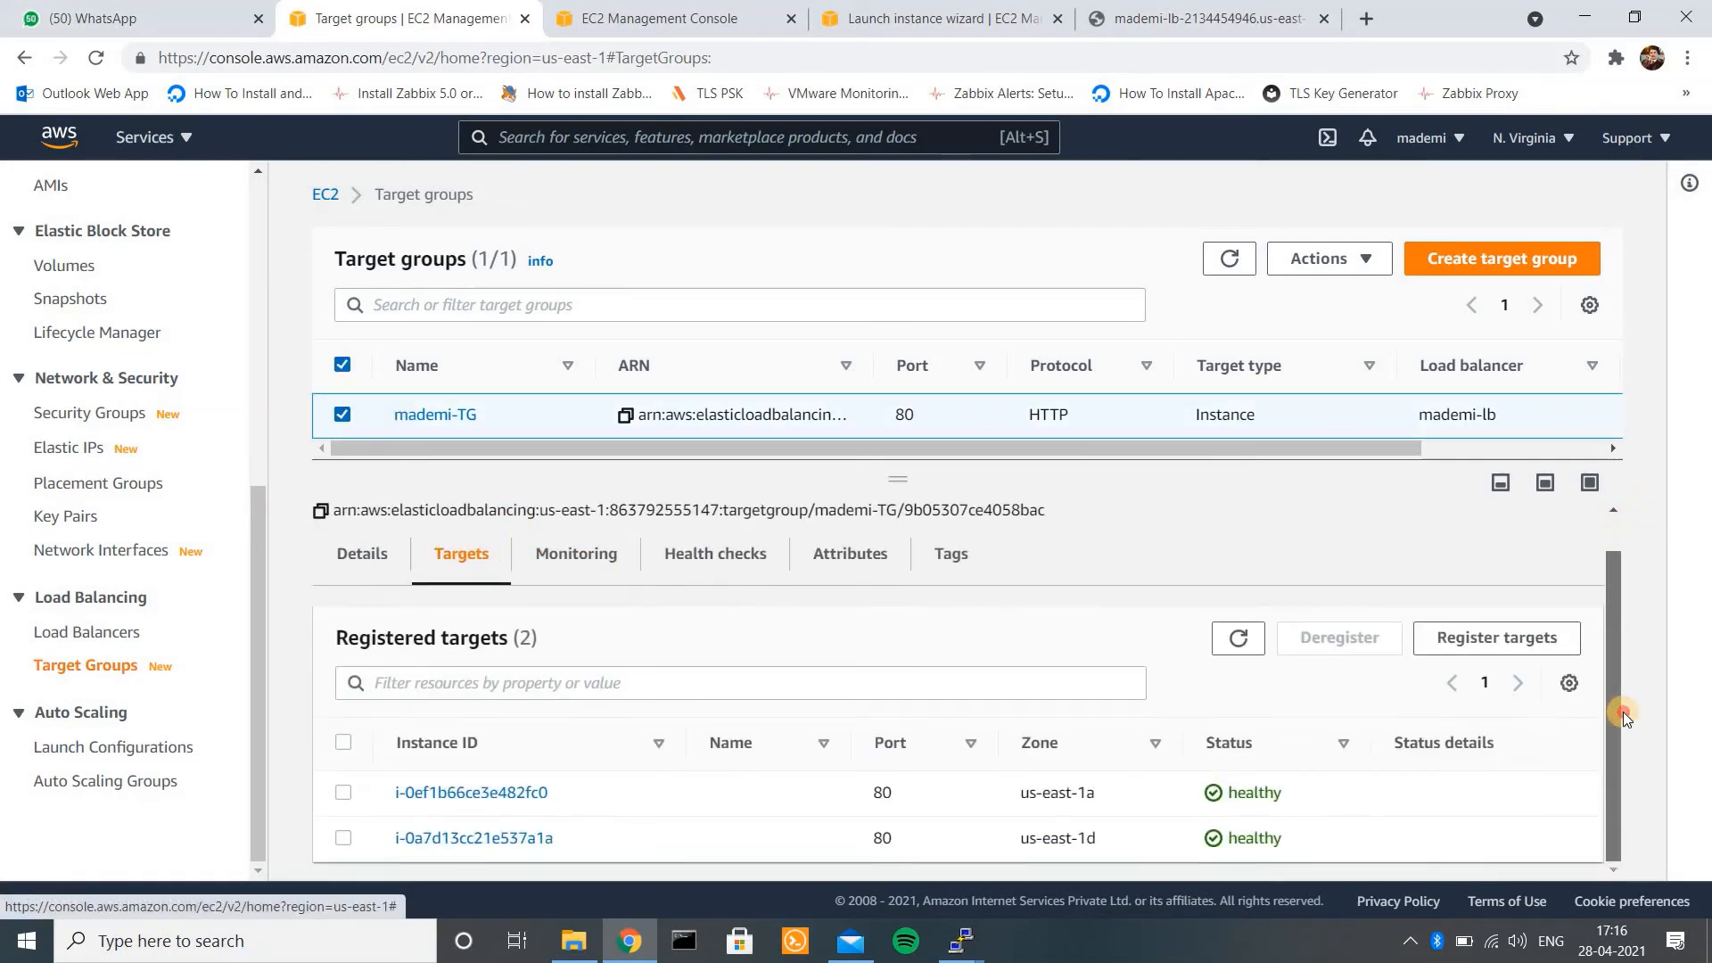
- Refresh the registered targets of mademi-TG repeatedly and examine the list for additional instances
{"action": "left_click", "coordinate": [1239, 640]}
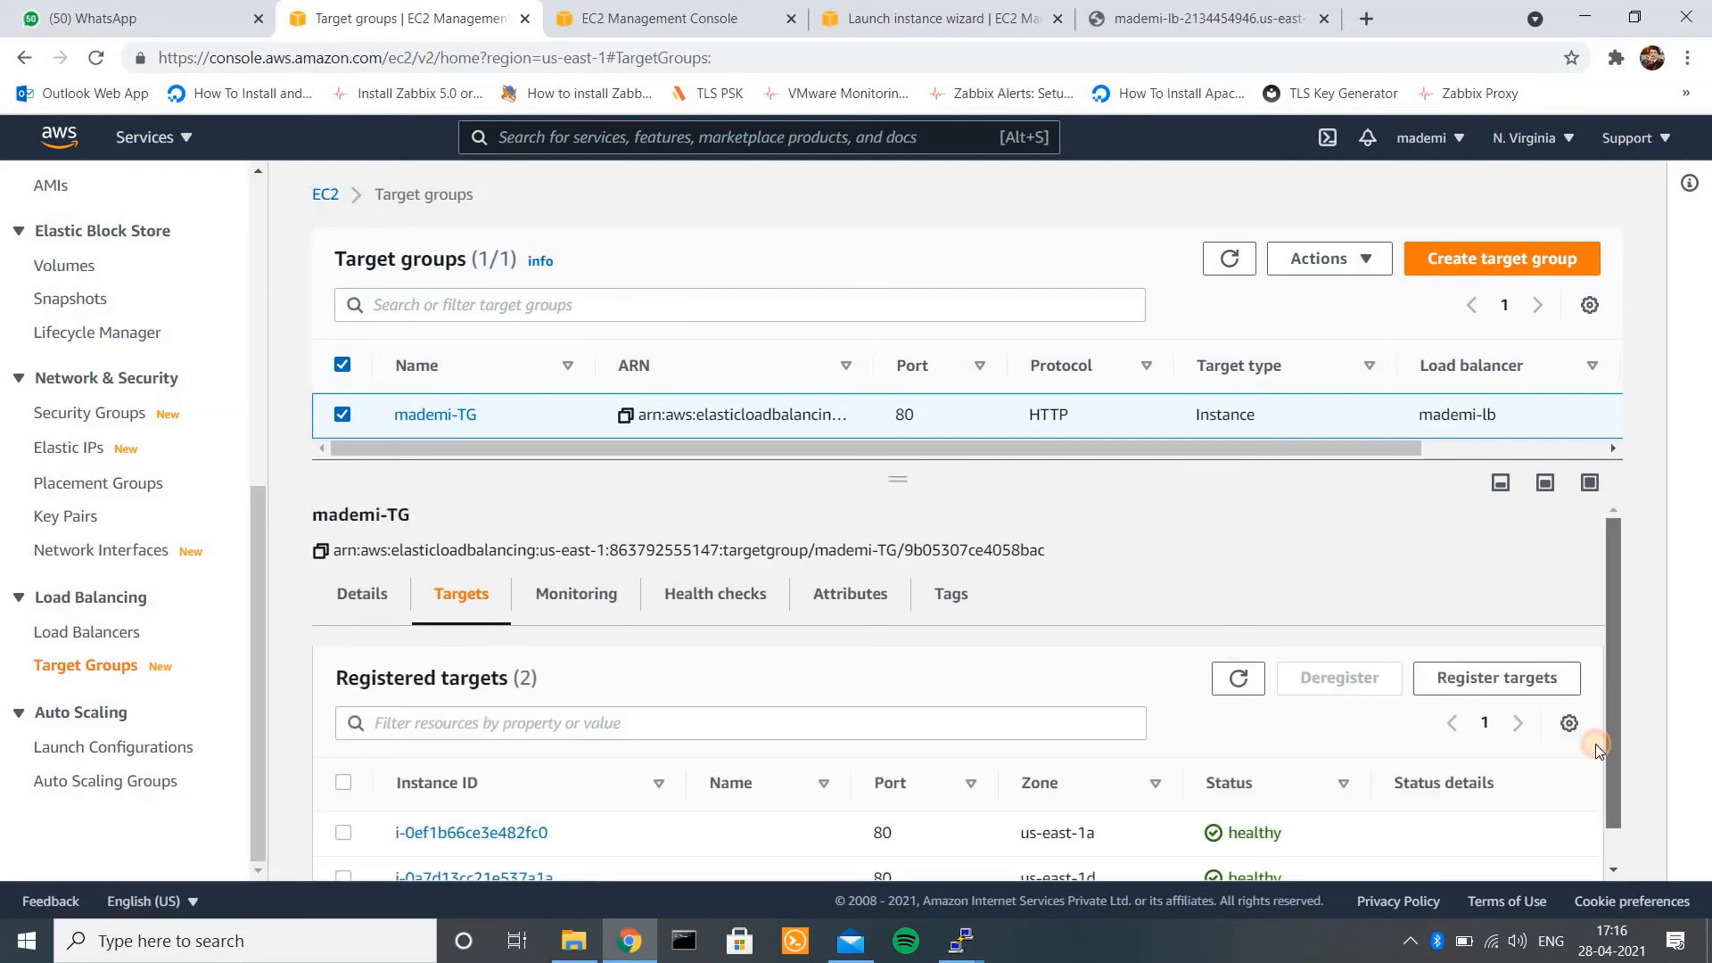
{"action": "scroll", "coordinate": [1597, 749], "scroll_direction": "down", "scroll_amount": 2}
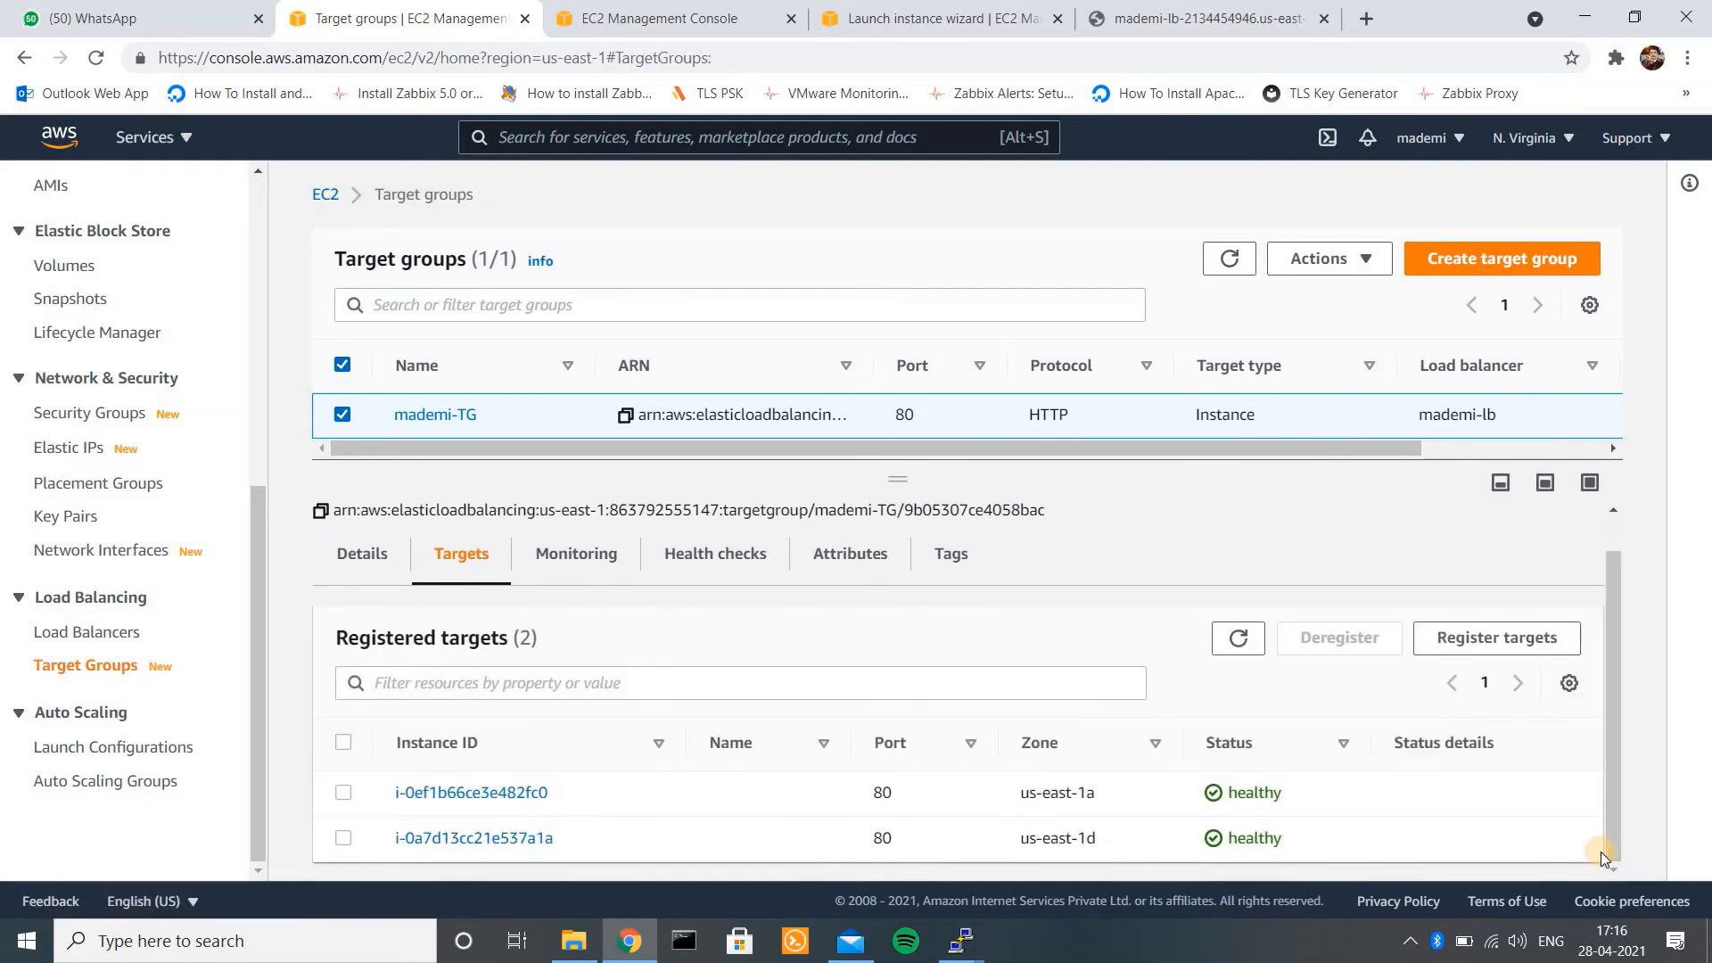
{"action": "left_click", "coordinate": [1247, 643]}
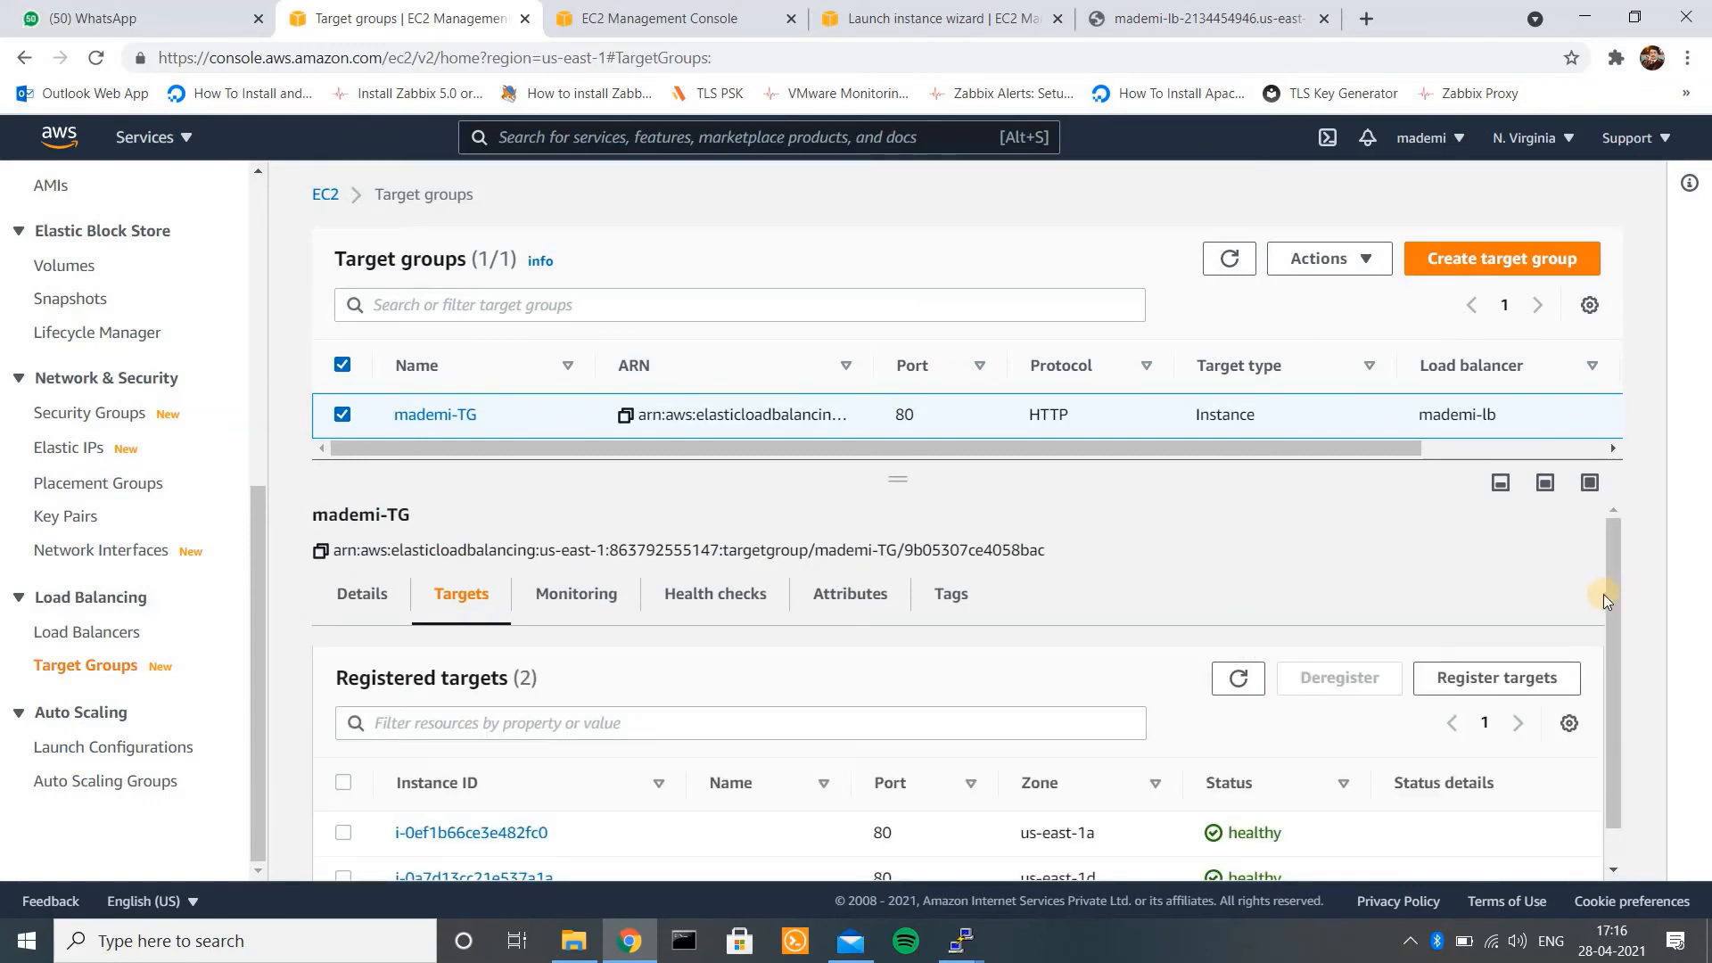
{"action": "left_click_drag", "start_coordinate": [1603, 599], "coordinate": [1605, 883]}
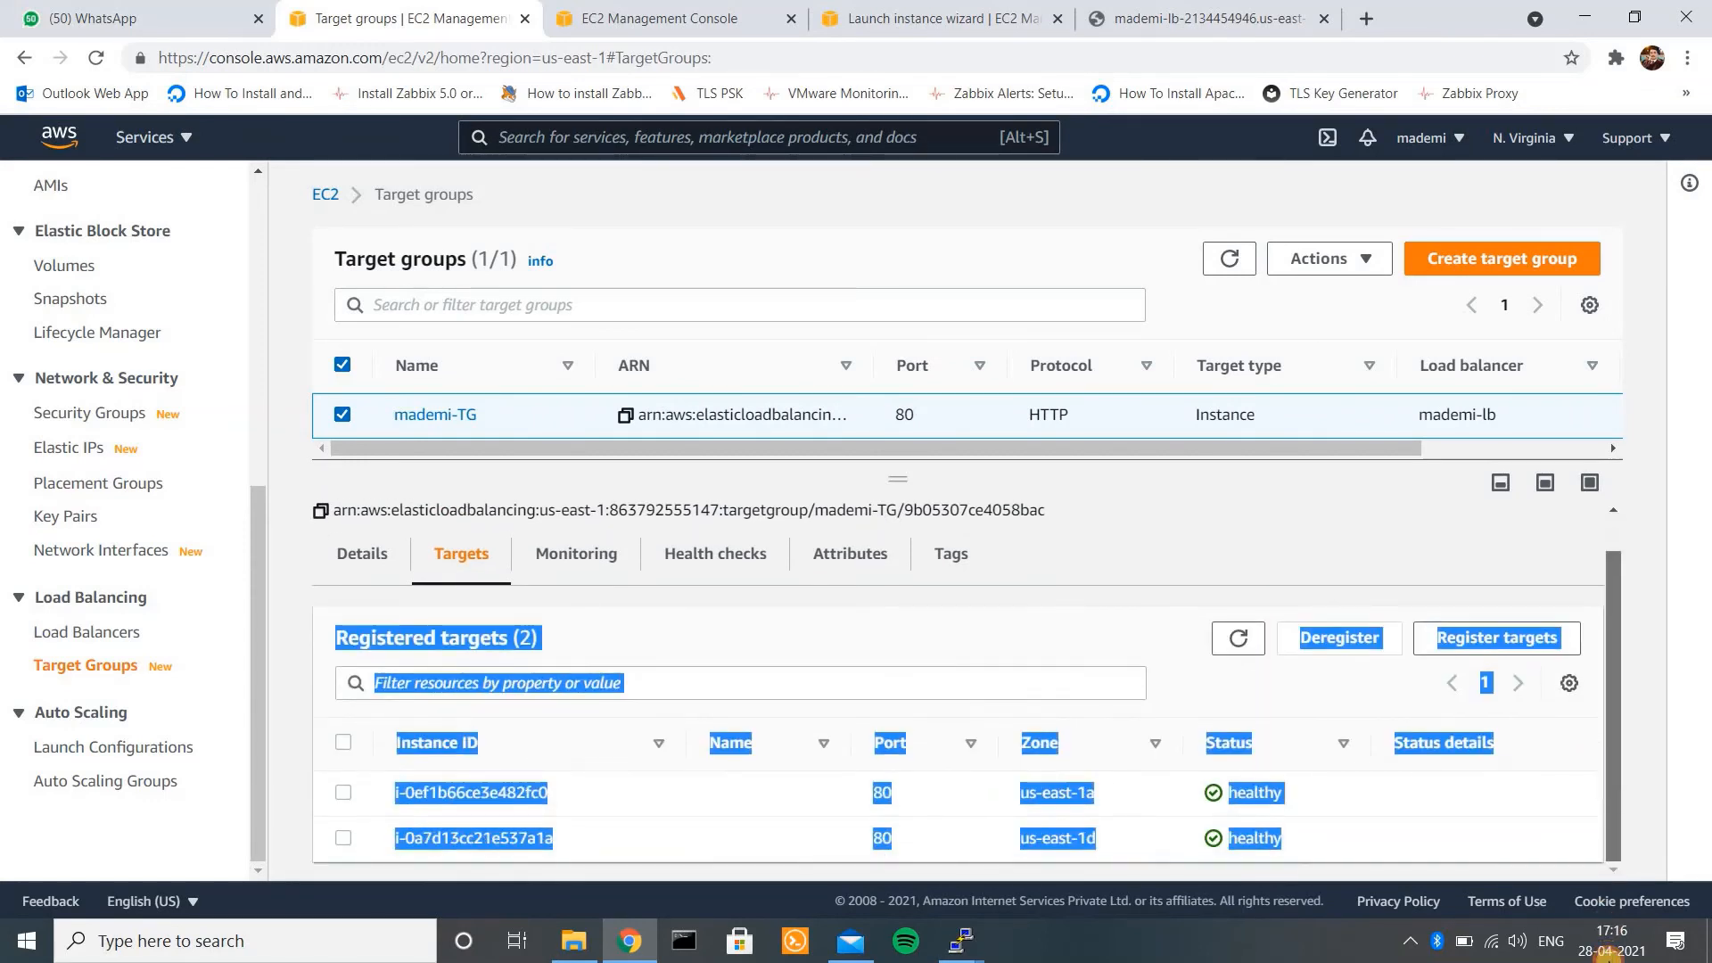
{"action": "left_click", "coordinate": [1244, 642]}
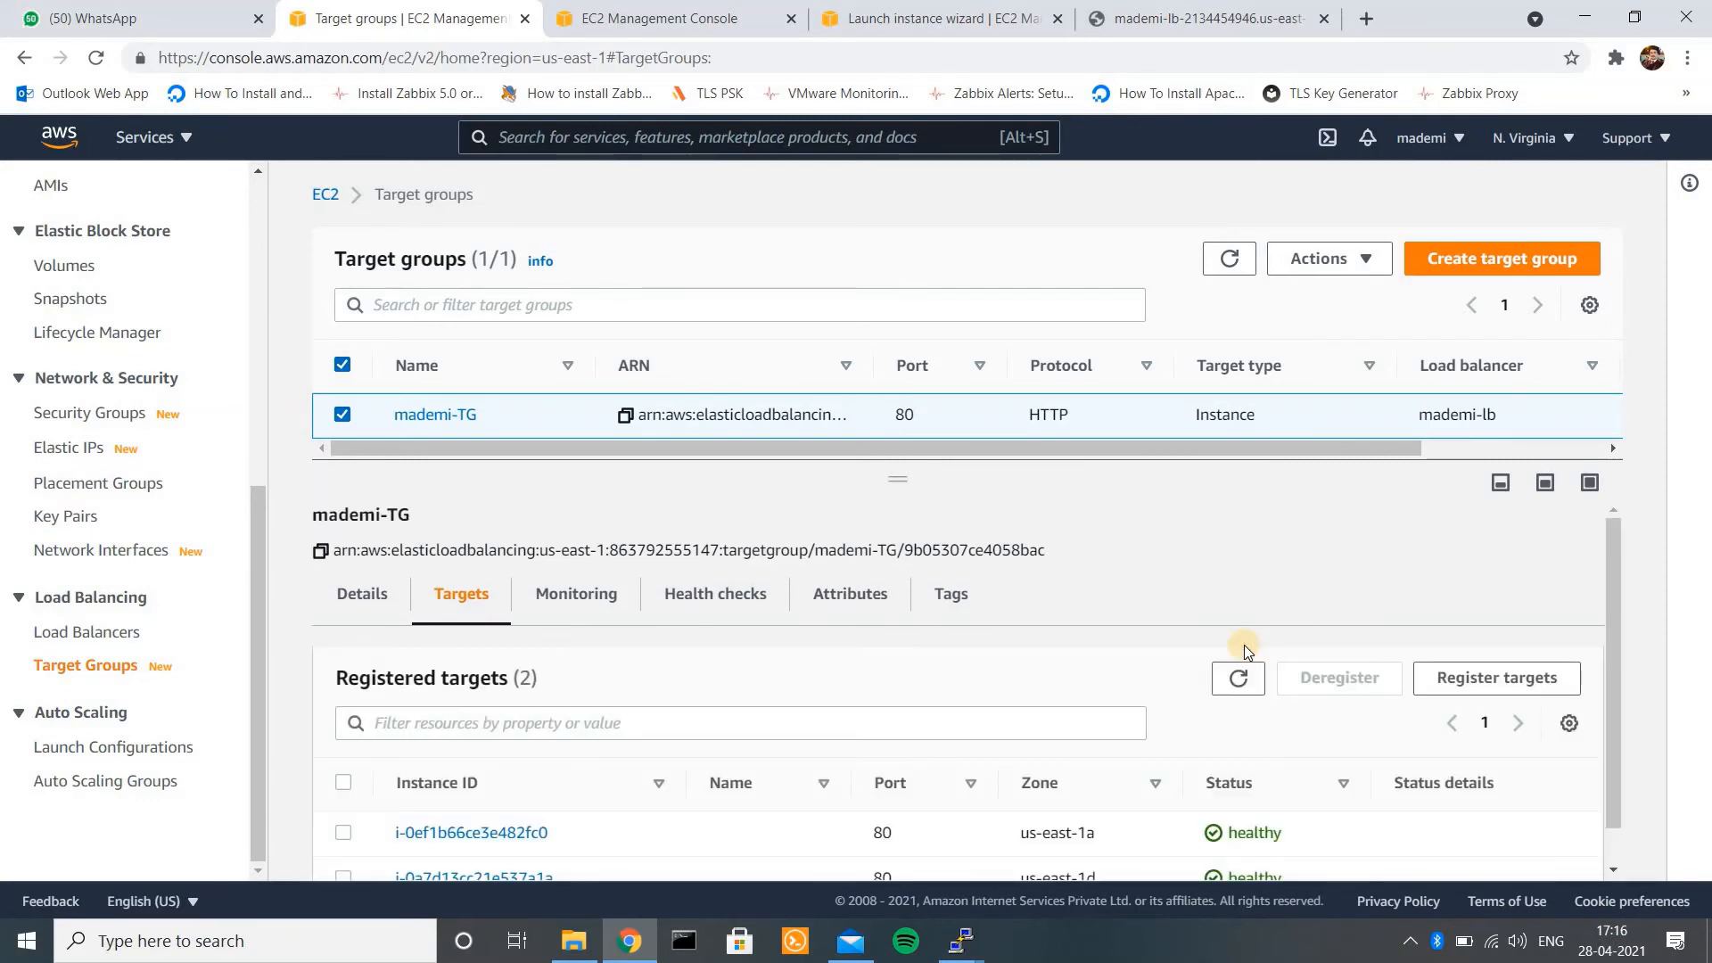
- Open the list of all EC2 instances without the running-state filter and refresh it to check for new instances
{"action": "left_click_drag", "start_coordinate": [260, 510], "coordinate": [260, 203]}
{"action": "left_click", "coordinate": [100, 242]}
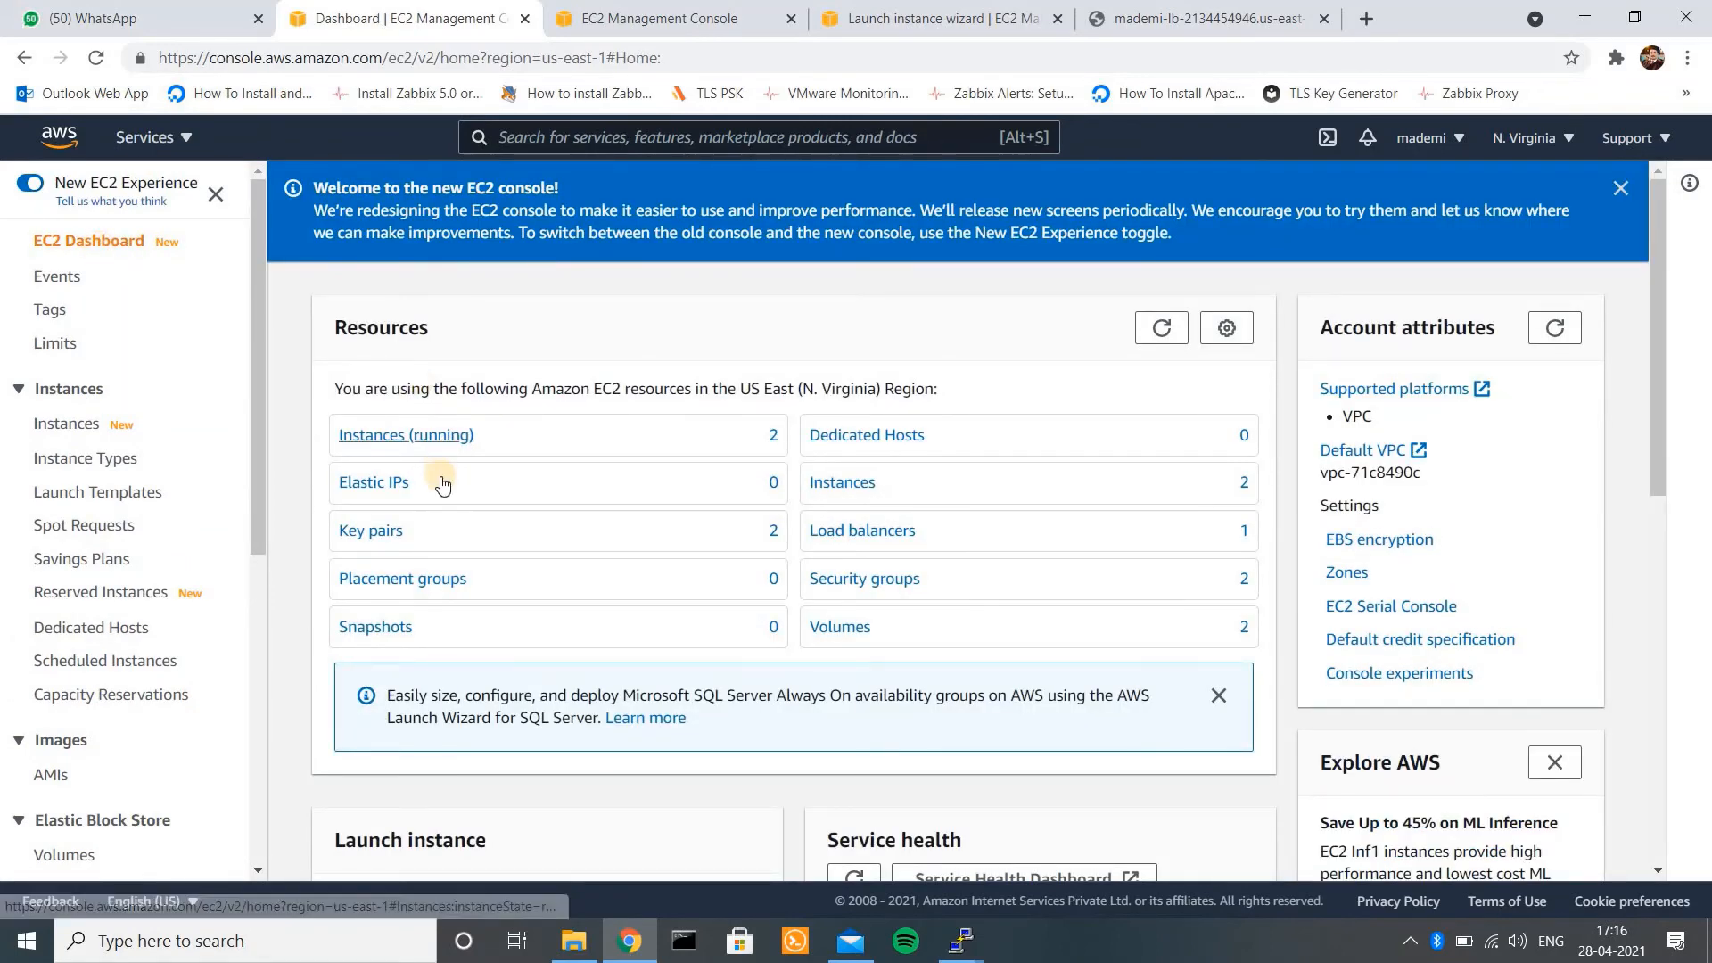
{"action": "left_click", "coordinate": [390, 435]}
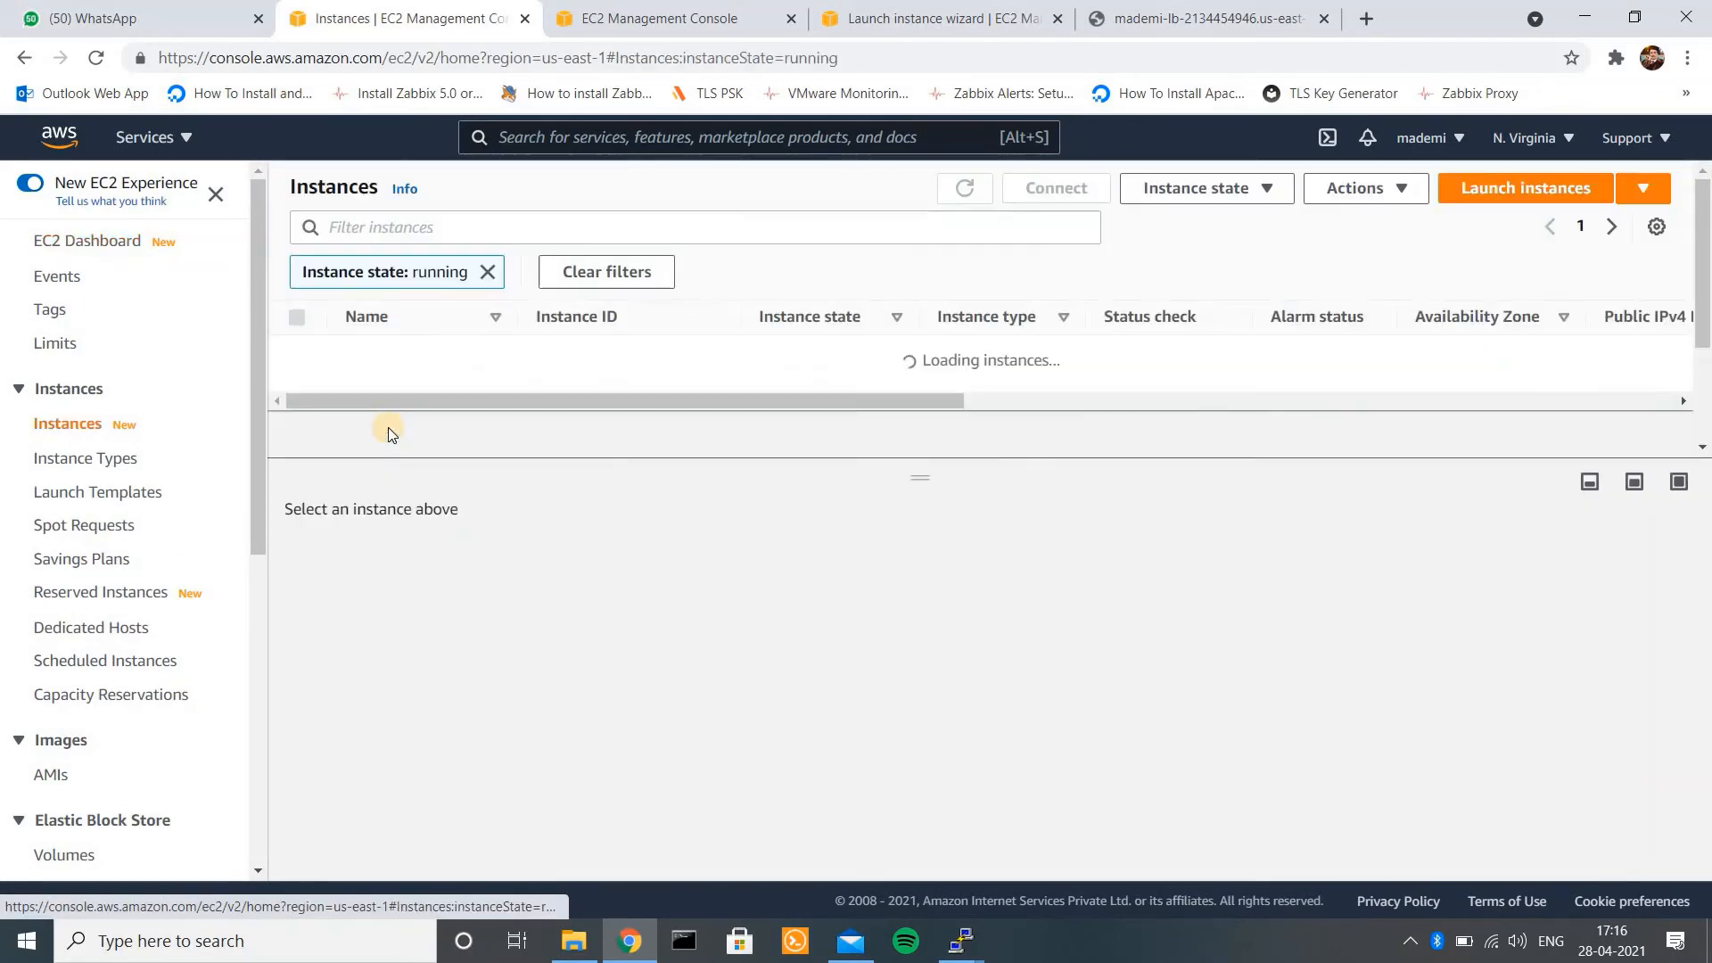
{"action": "left_click", "coordinate": [77, 428]}
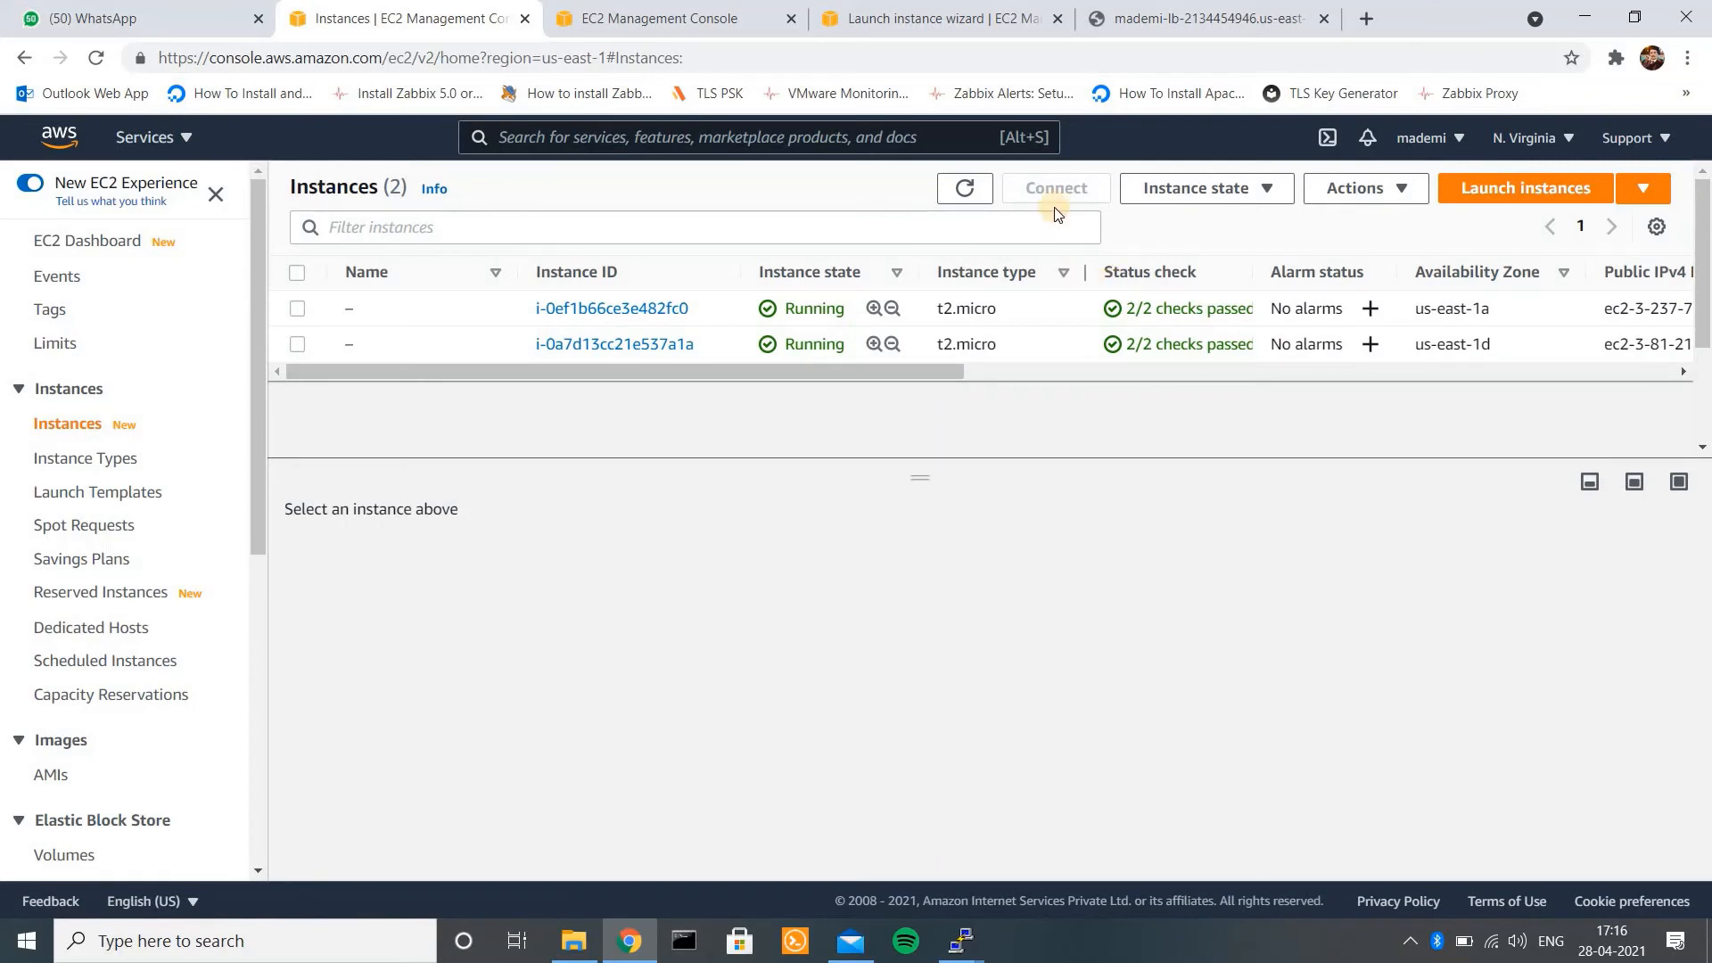
{"action": "left_click", "coordinate": [967, 188]}
{"action": "left_click", "coordinate": [966, 187]}
- Switch to the two PuTTY sessions, compare the CPU usage in top on both instances, and minimize both windows
{"action": "left_click", "coordinate": [960, 941]}
{"action": "left_click", "coordinate": [1017, 863]}
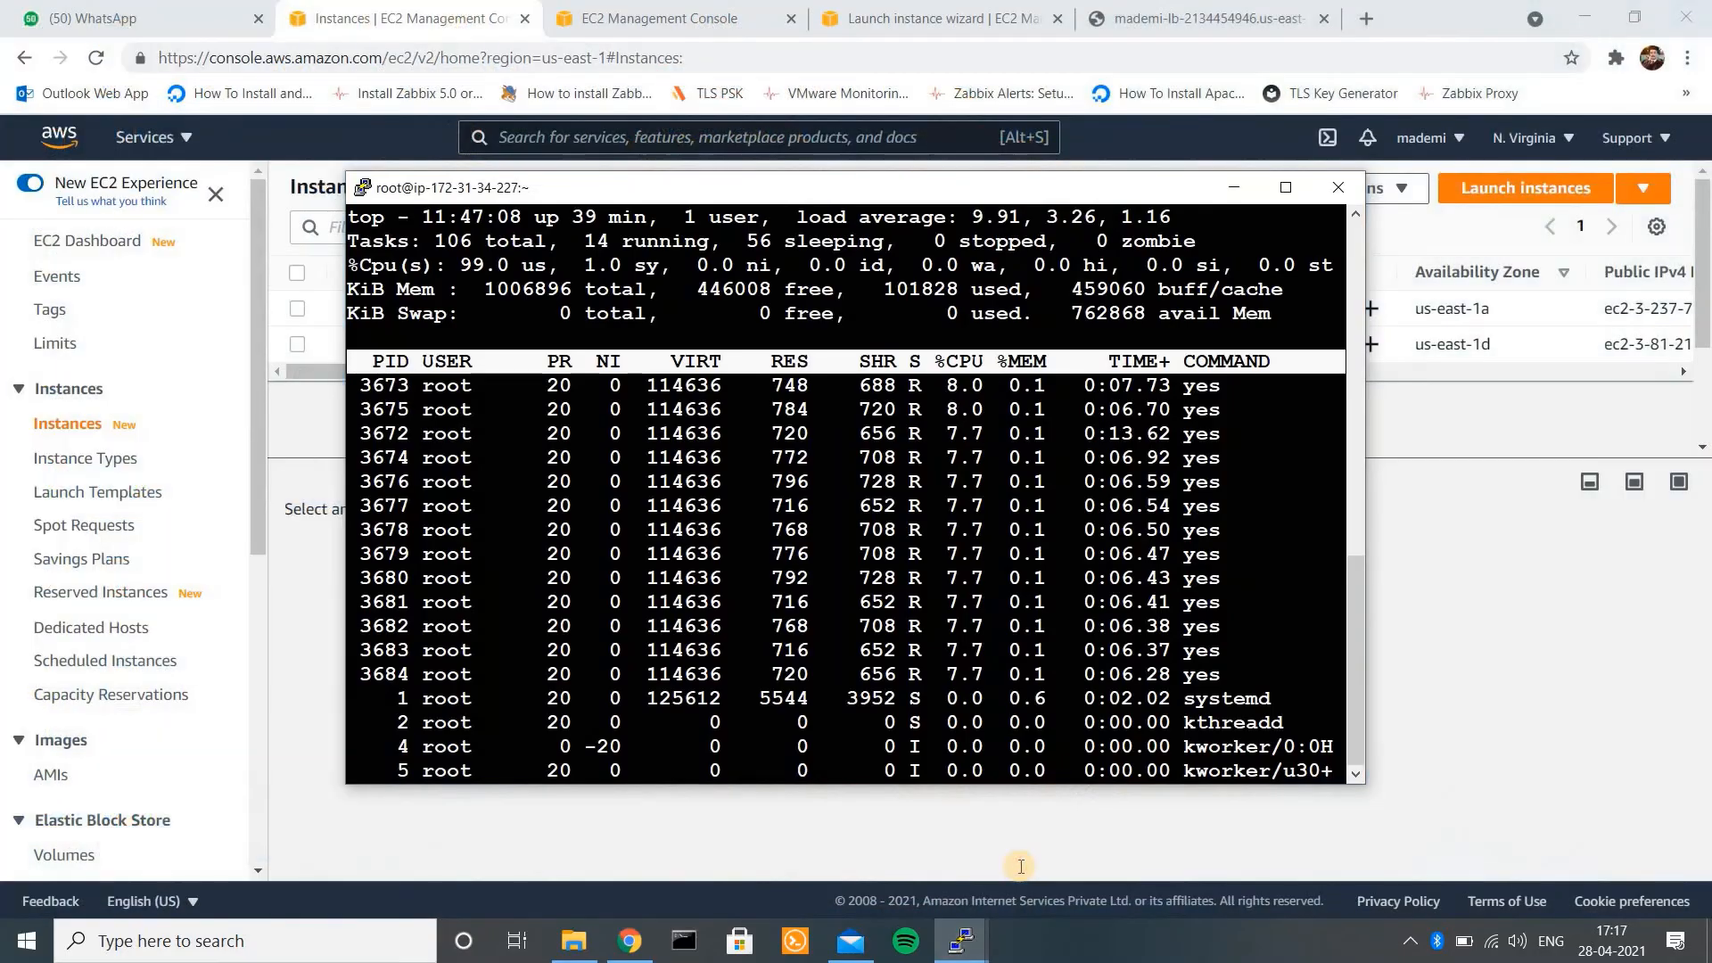
{"action": "left_click", "coordinate": [960, 940]}
{"action": "left_click", "coordinate": [854, 857]}
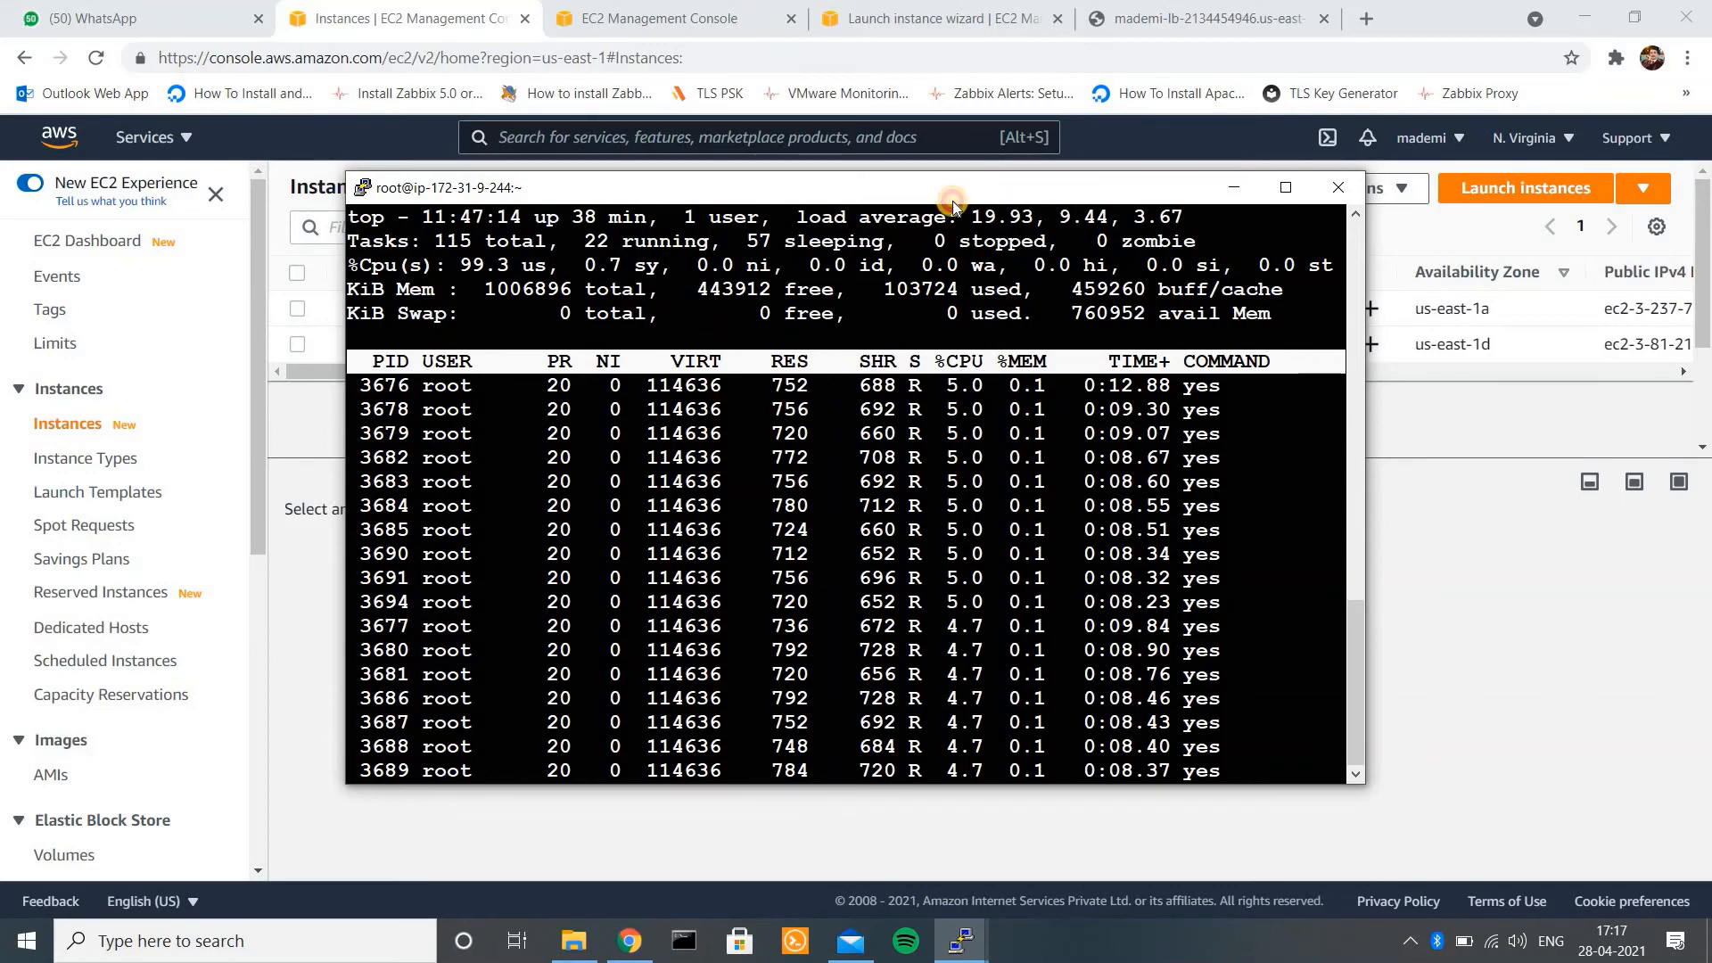
{"action": "left_click_drag", "start_coordinate": [1016, 194], "coordinate": [918, 394]}
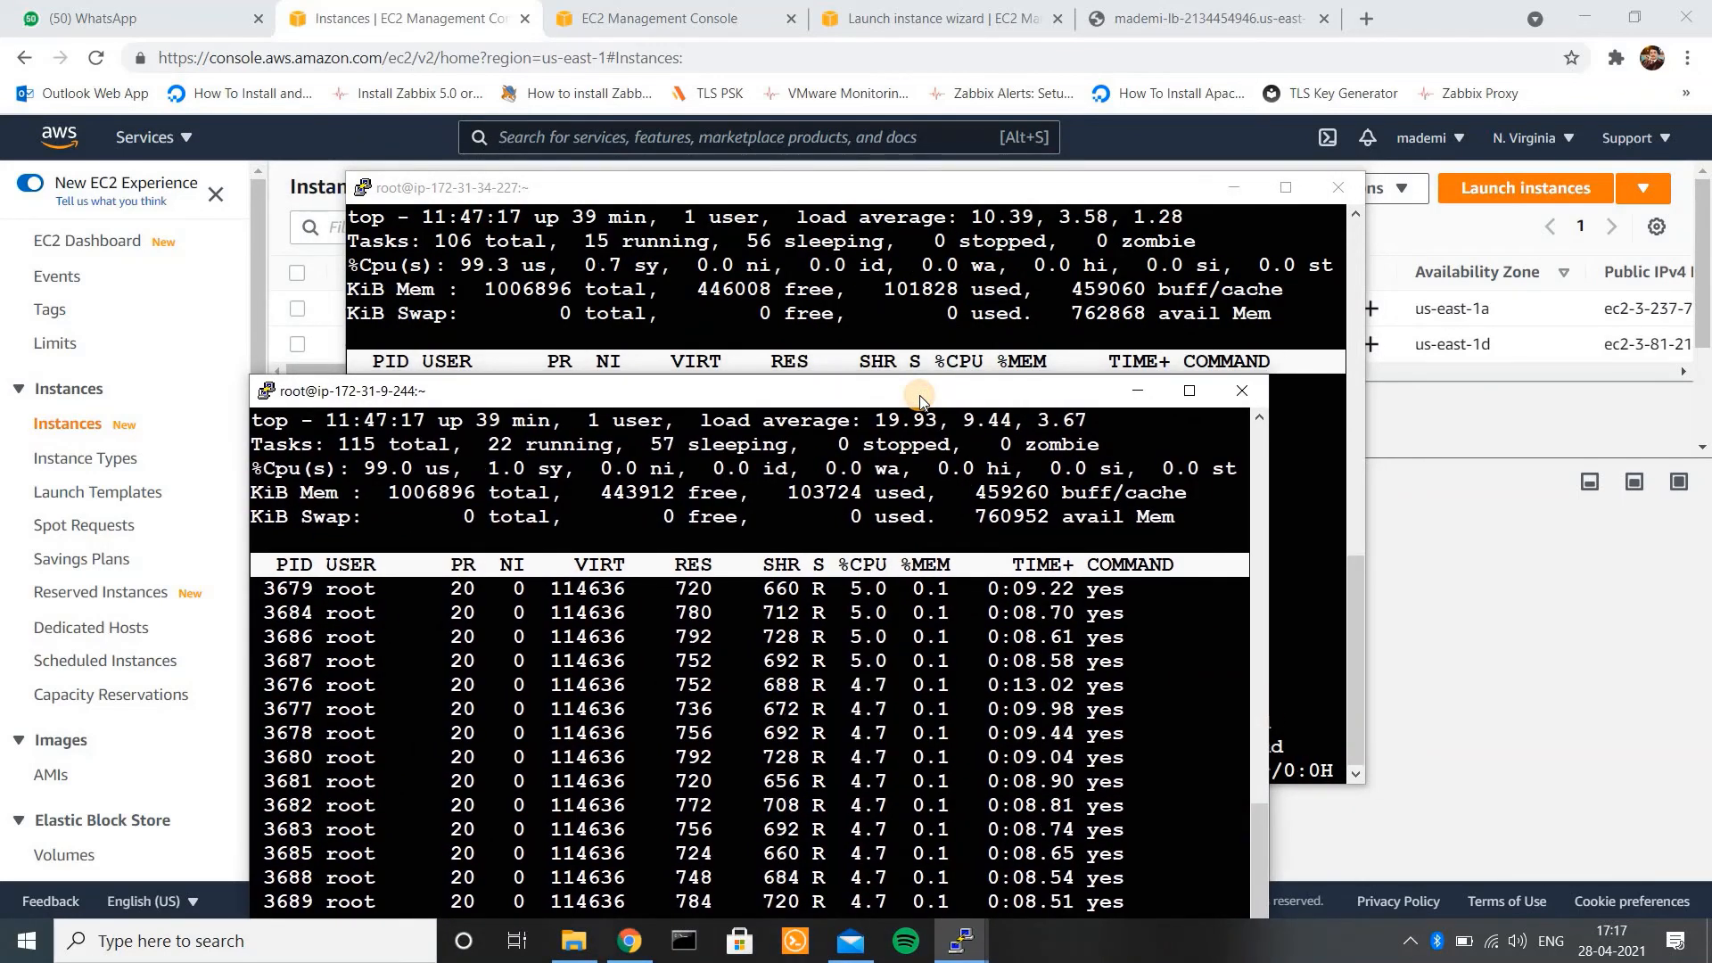
{"action": "left_click", "coordinate": [1132, 390]}
{"action": "left_click", "coordinate": [1238, 189]}
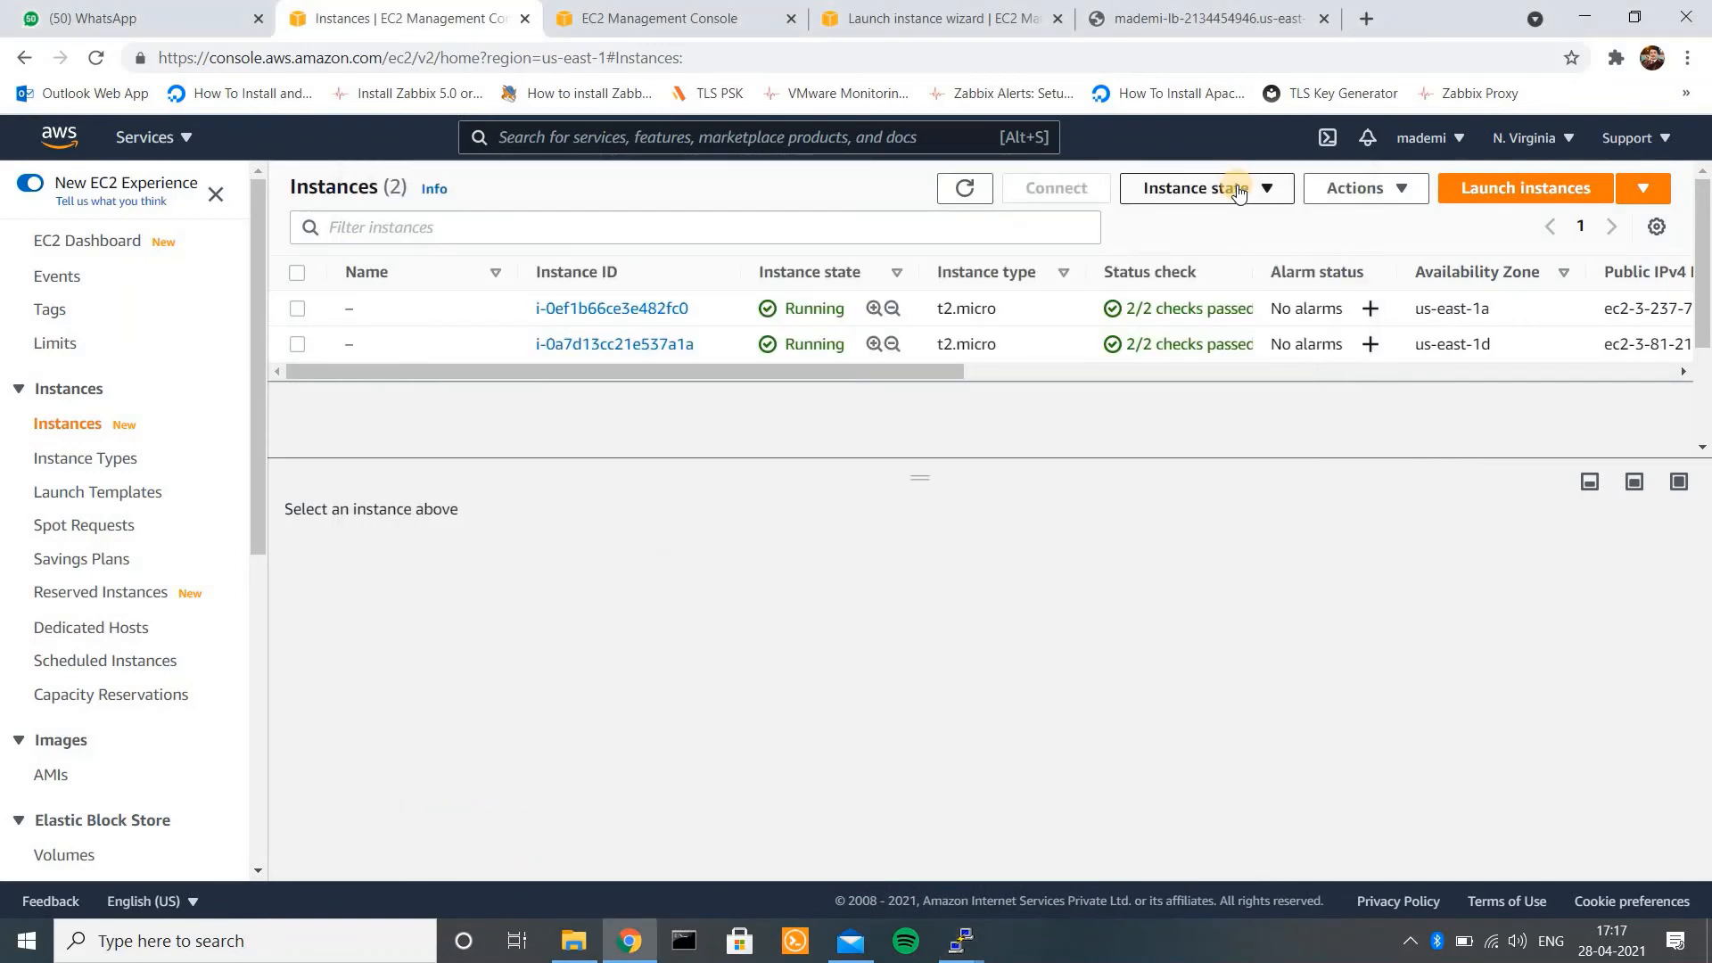
- Enlarge the details pane below the Instances list and keep refreshing the list to watch for instances launched by auto scaling
{"action": "left_click", "coordinate": [965, 187]}
{"action": "left_click", "coordinate": [966, 188]}
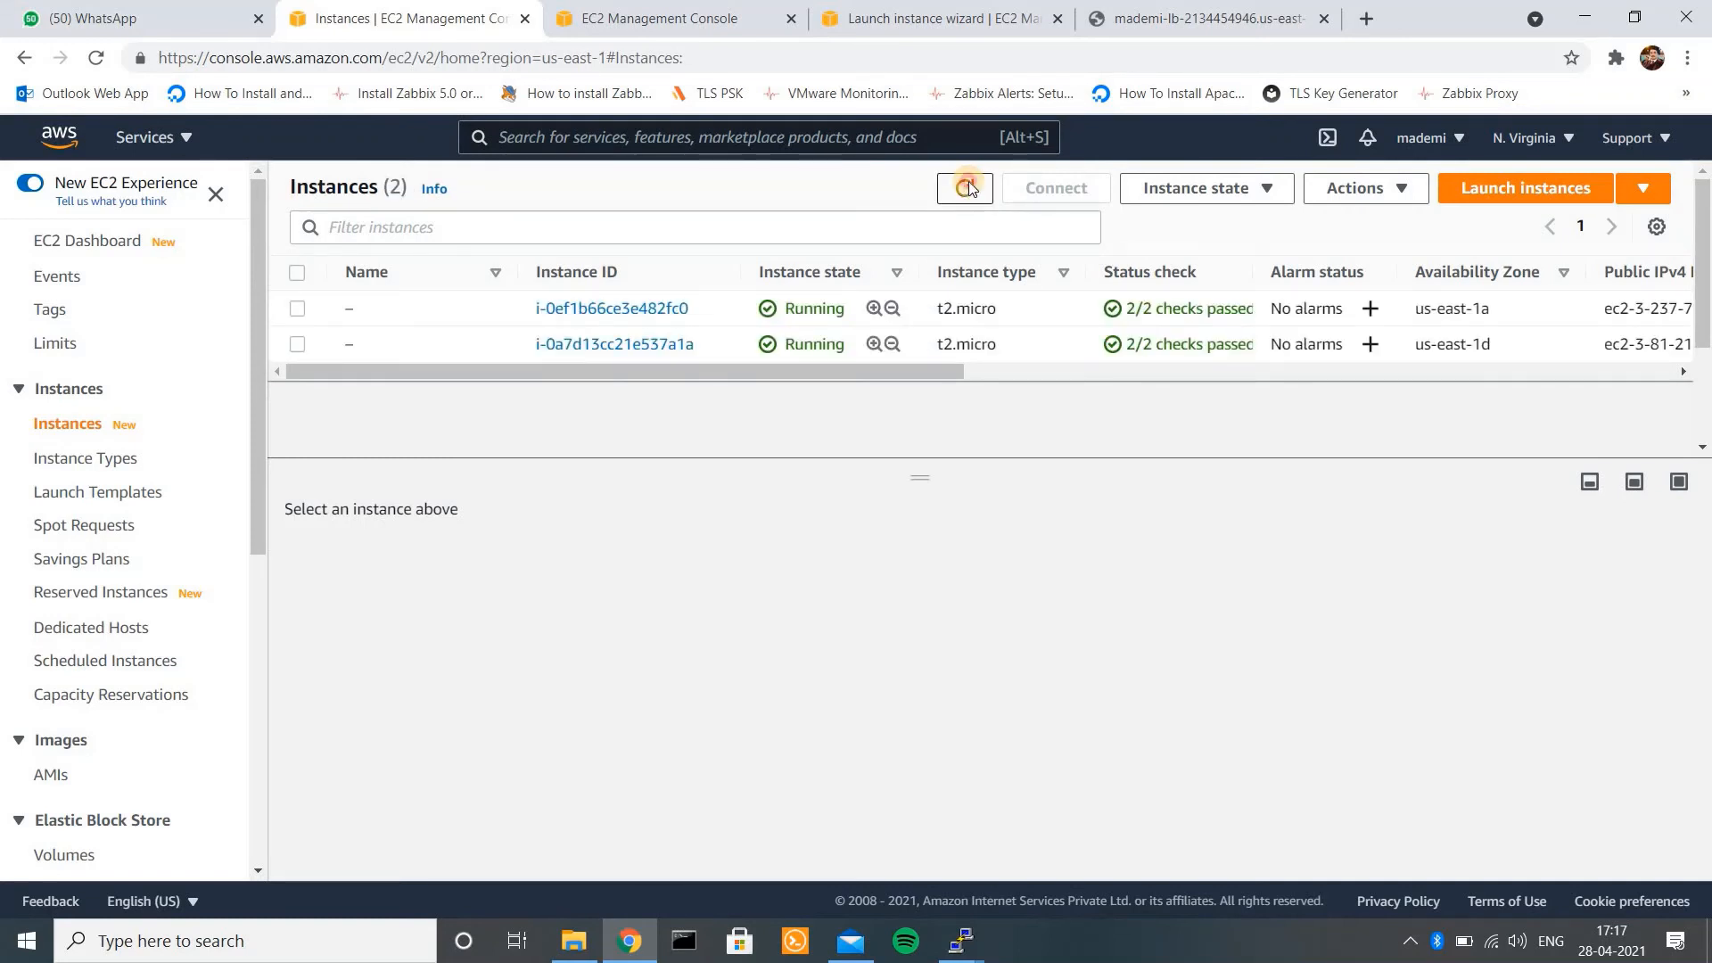
{"action": "left_click", "coordinate": [965, 188]}
{"action": "left_click", "coordinate": [968, 187]}
{"action": "left_click_drag", "start_coordinate": [921, 477], "coordinate": [923, 360]}
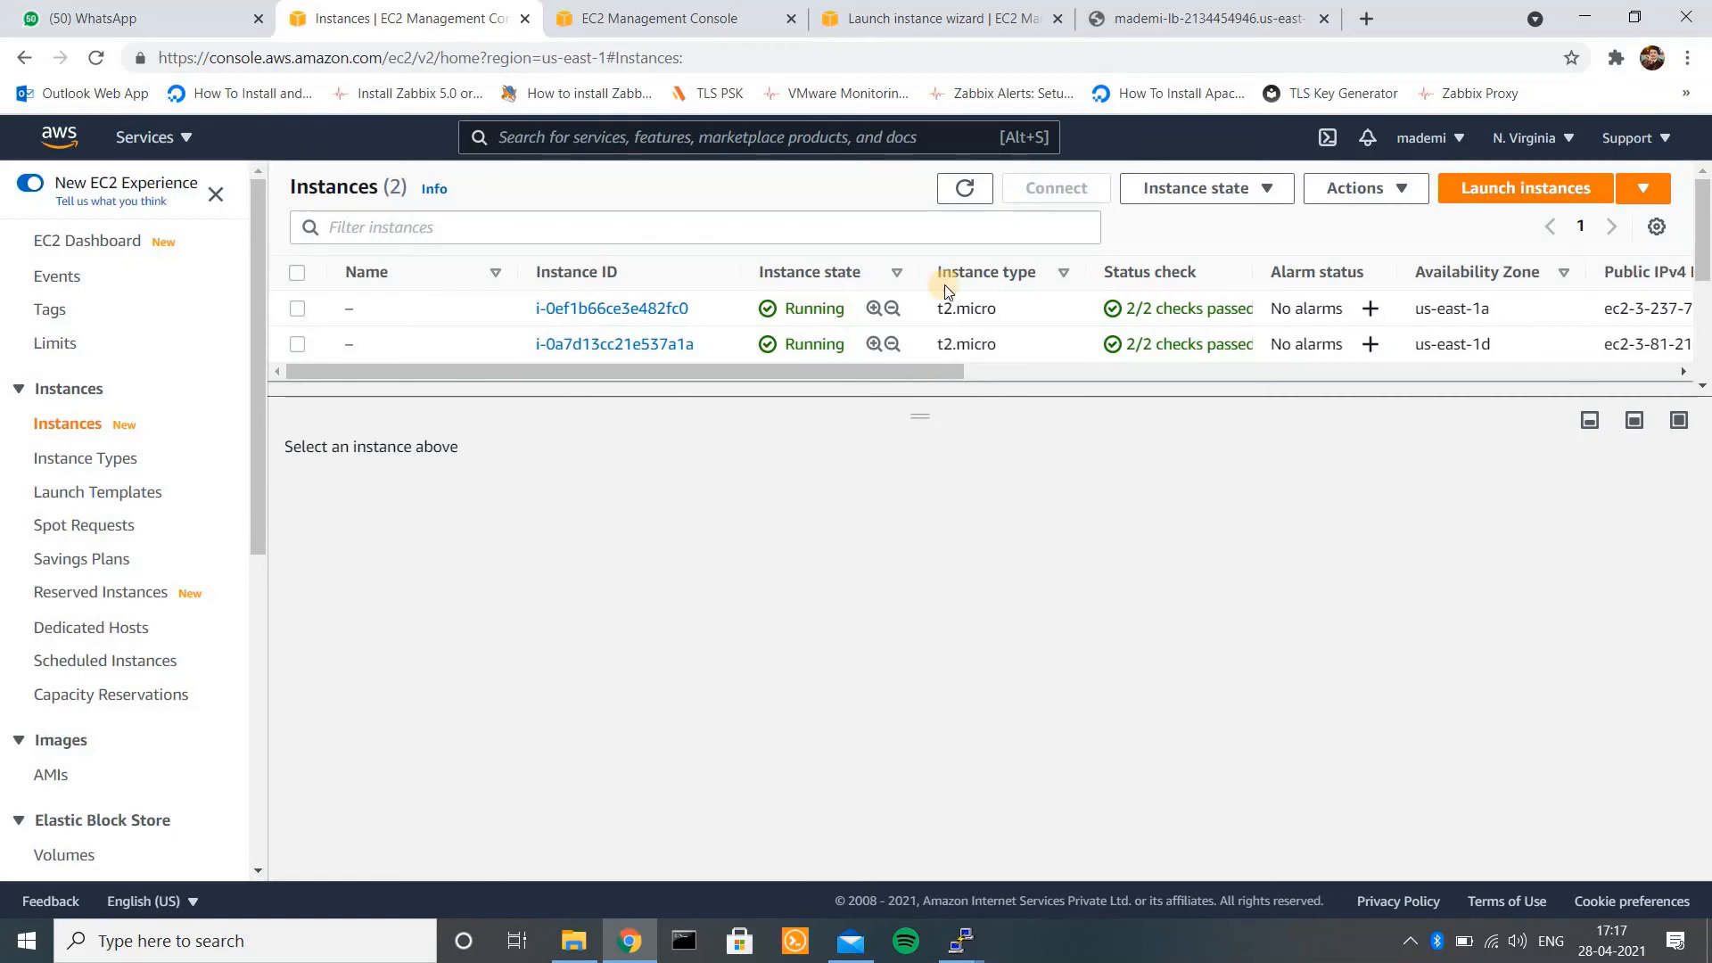
{"action": "left_click", "coordinate": [966, 188]}
{"action": "left_click", "coordinate": [967, 188]}
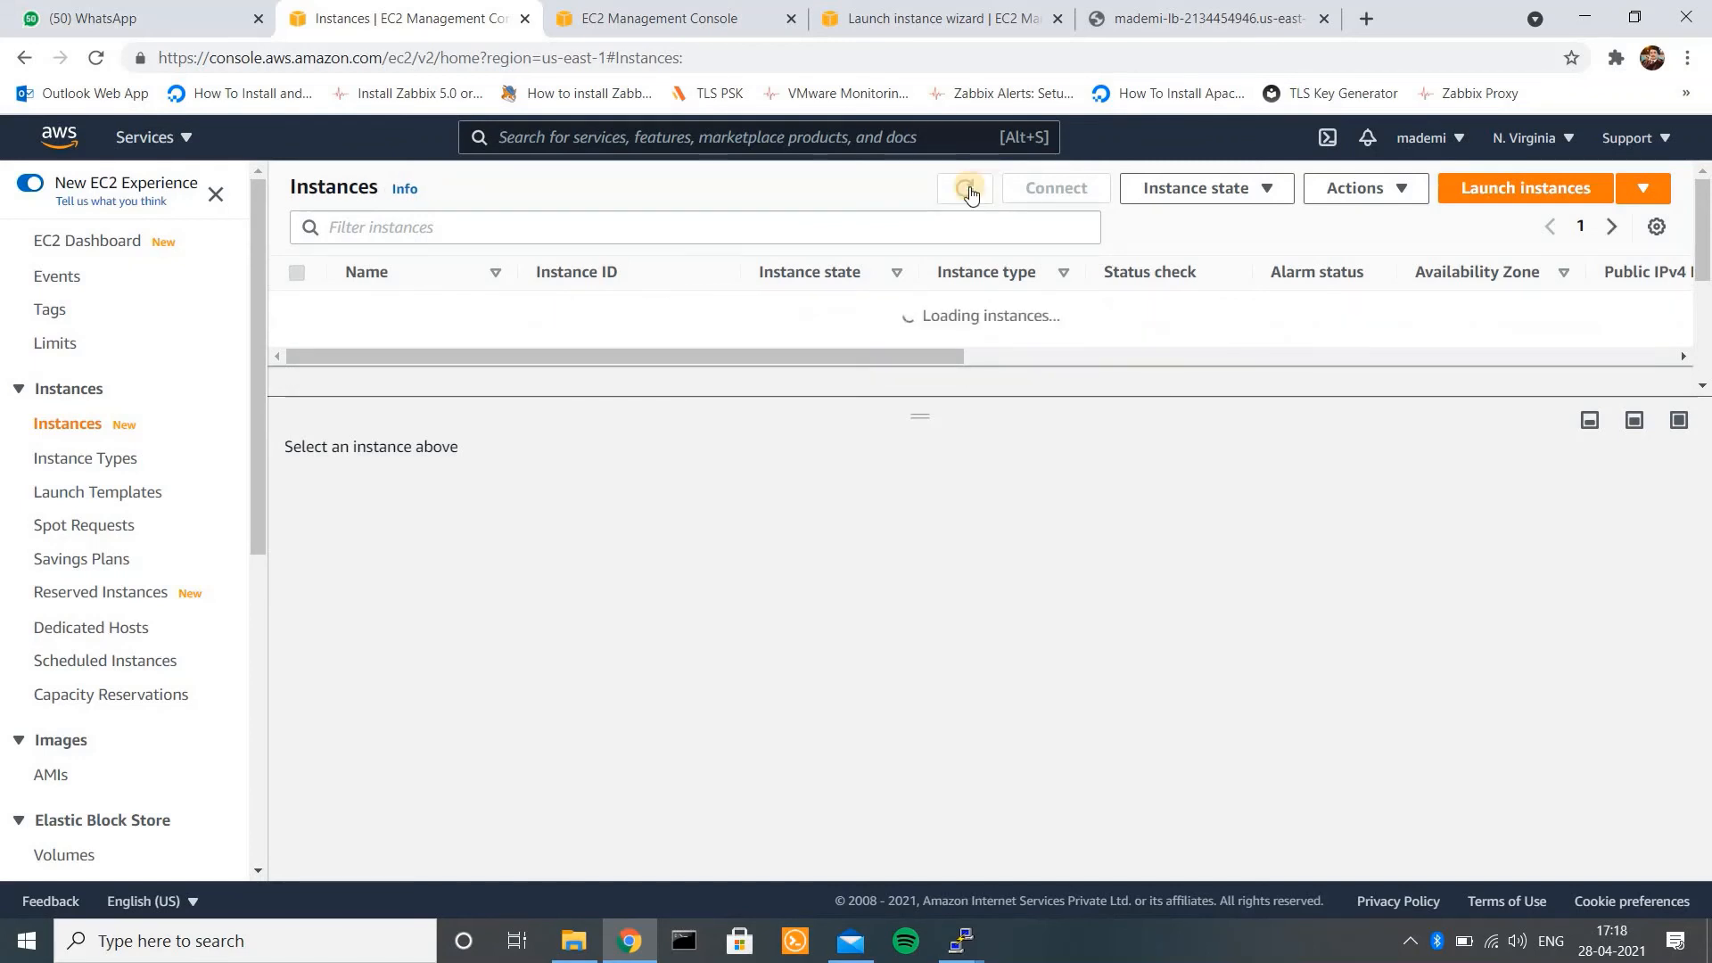
{"action": "left_click", "coordinate": [968, 189]}
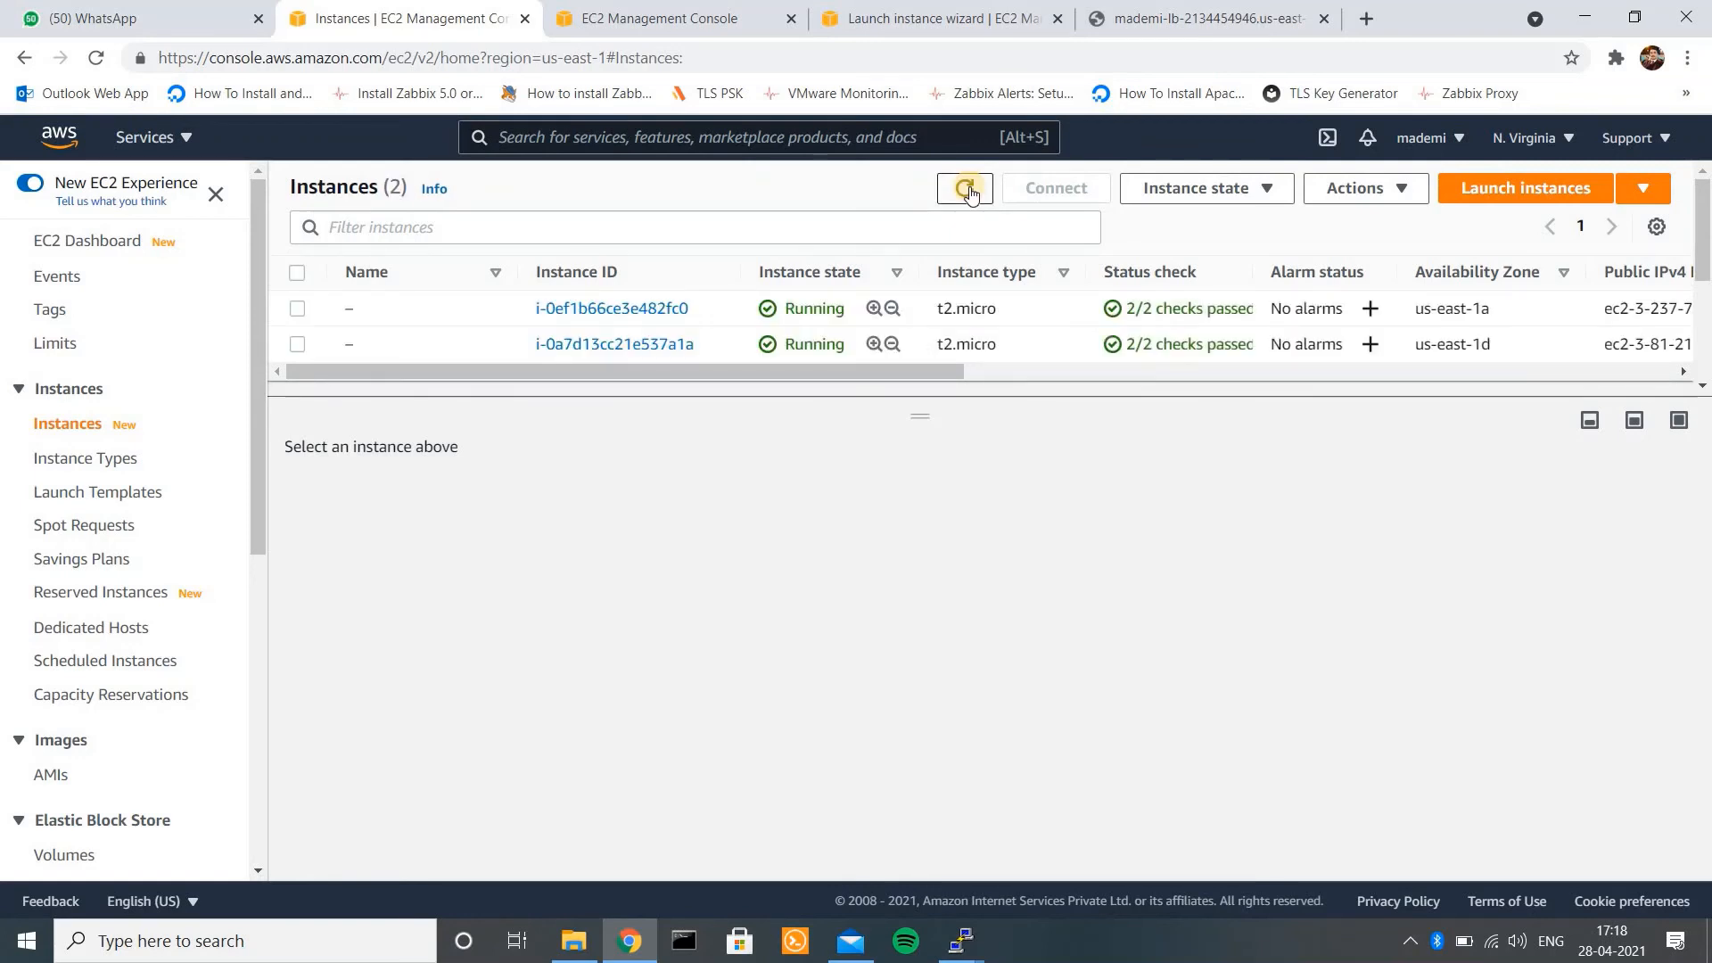
{"action": "left_click", "coordinate": [969, 190]}
{"action": "left_click", "coordinate": [969, 189]}
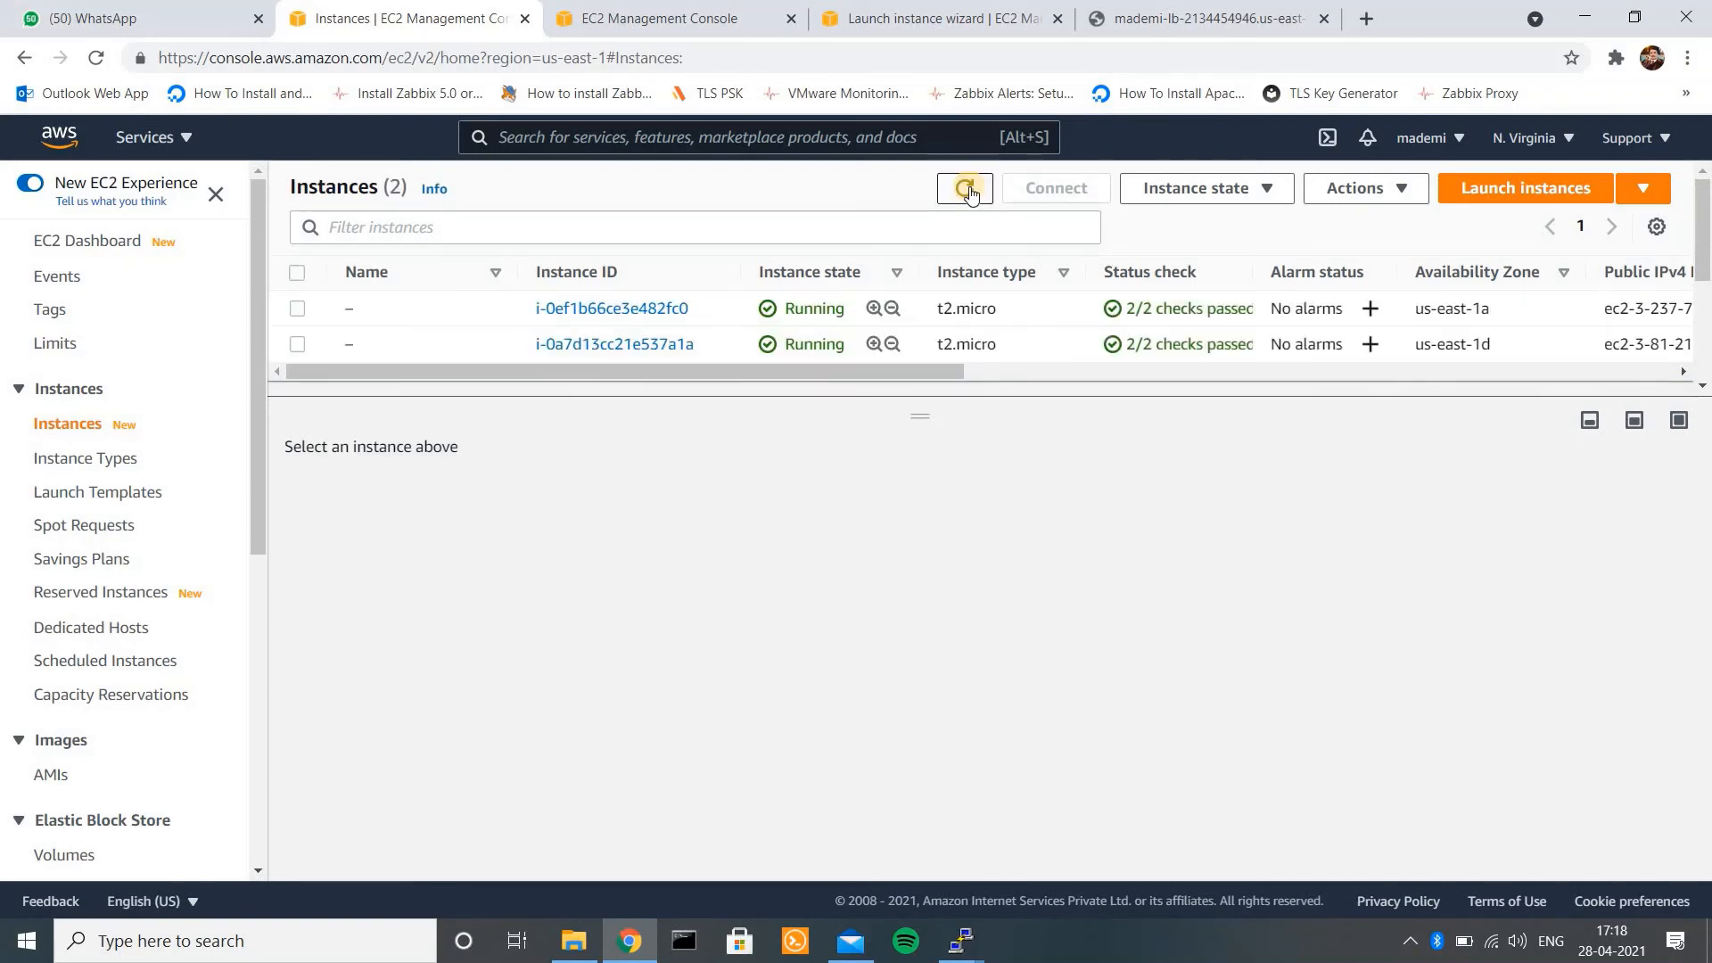
{"action": "left_click", "coordinate": [968, 188]}
{"action": "left_click", "coordinate": [968, 189]}
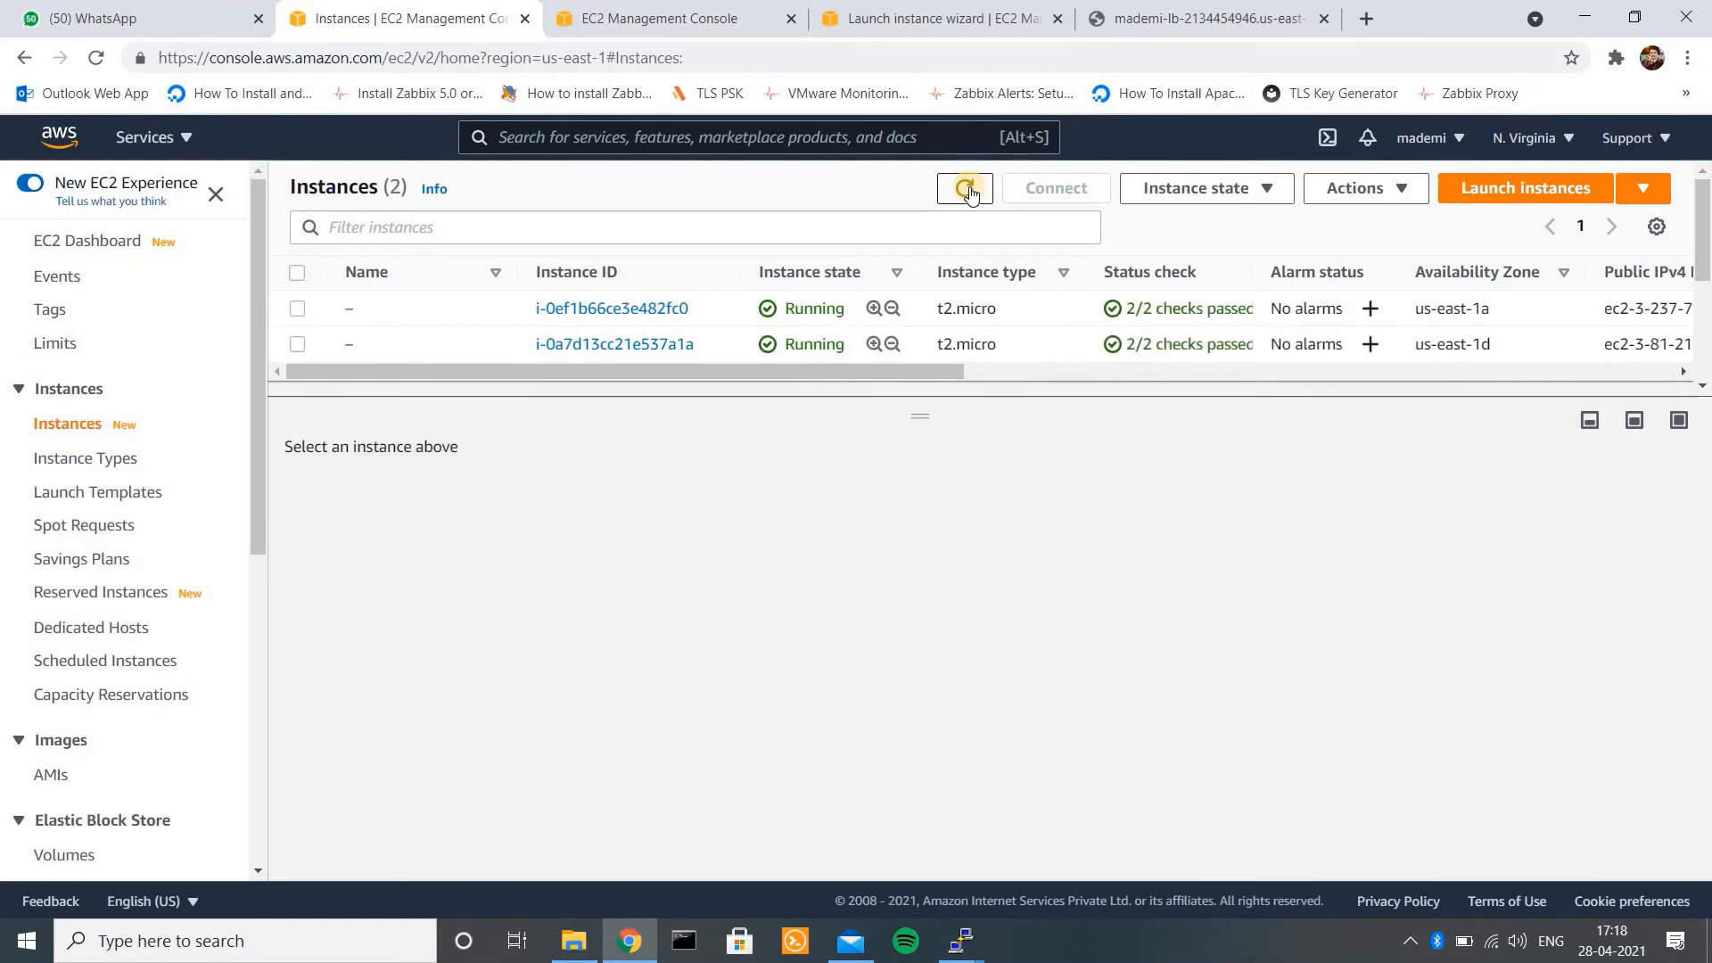
{"action": "left_click", "coordinate": [969, 188]}
{"action": "left_click", "coordinate": [969, 188]}
{"action": "left_click", "coordinate": [964, 188]}
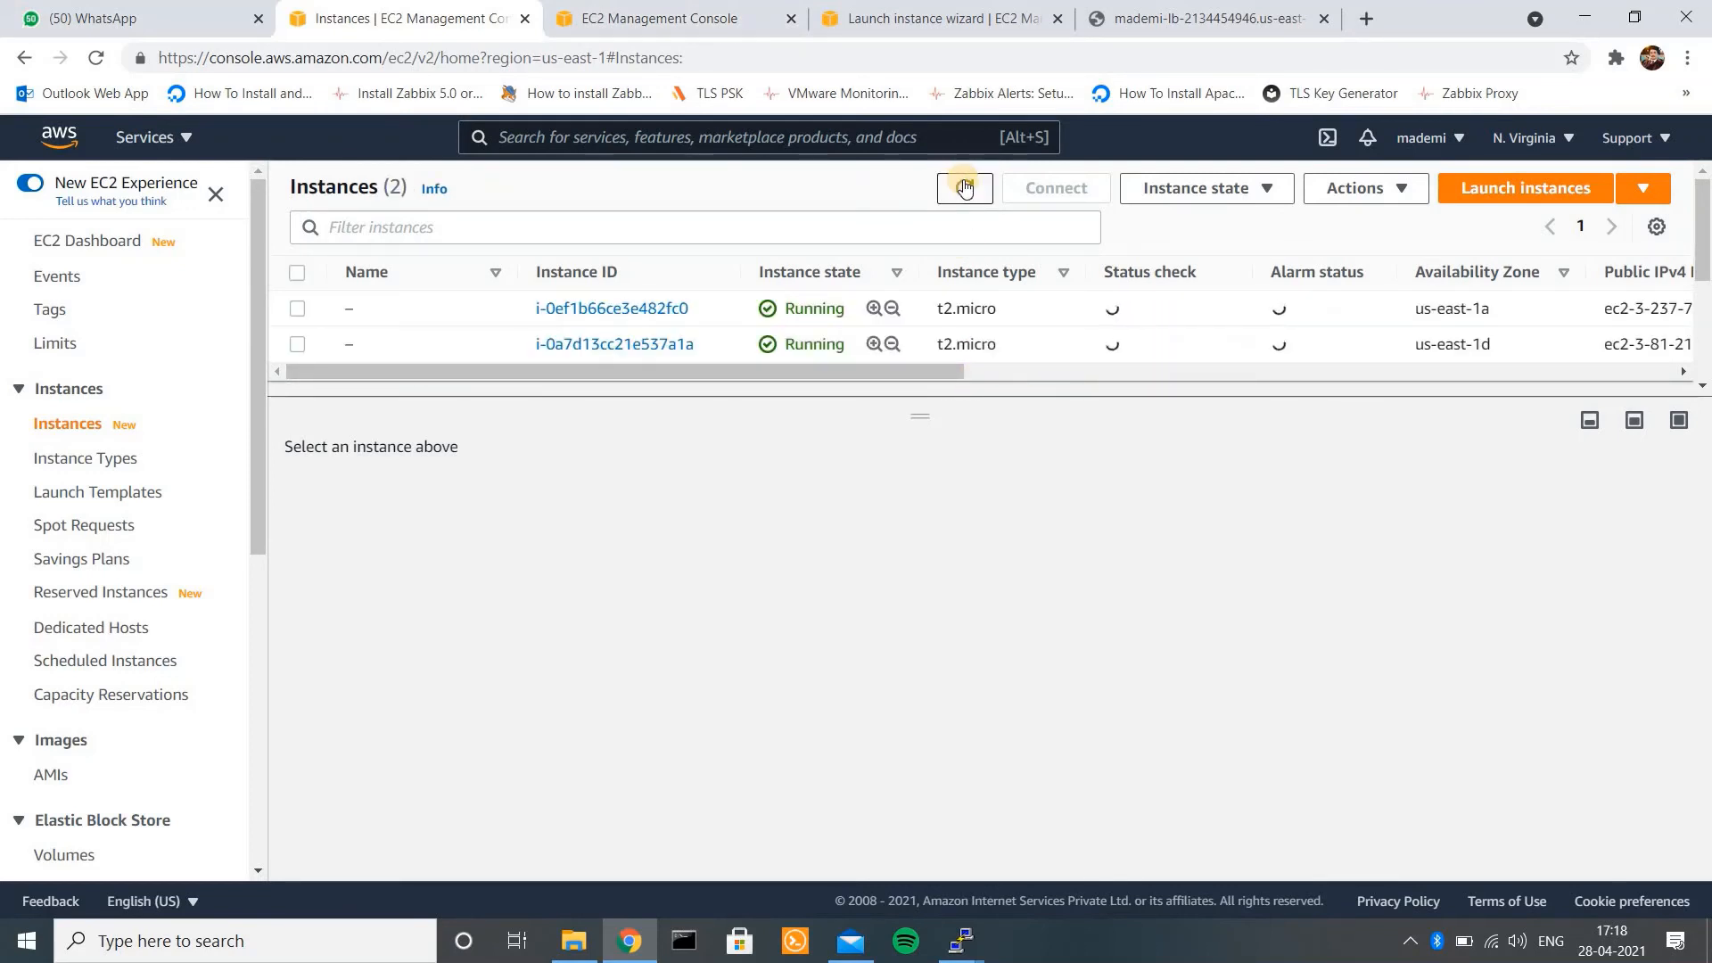
{"action": "left_click", "coordinate": [964, 187]}
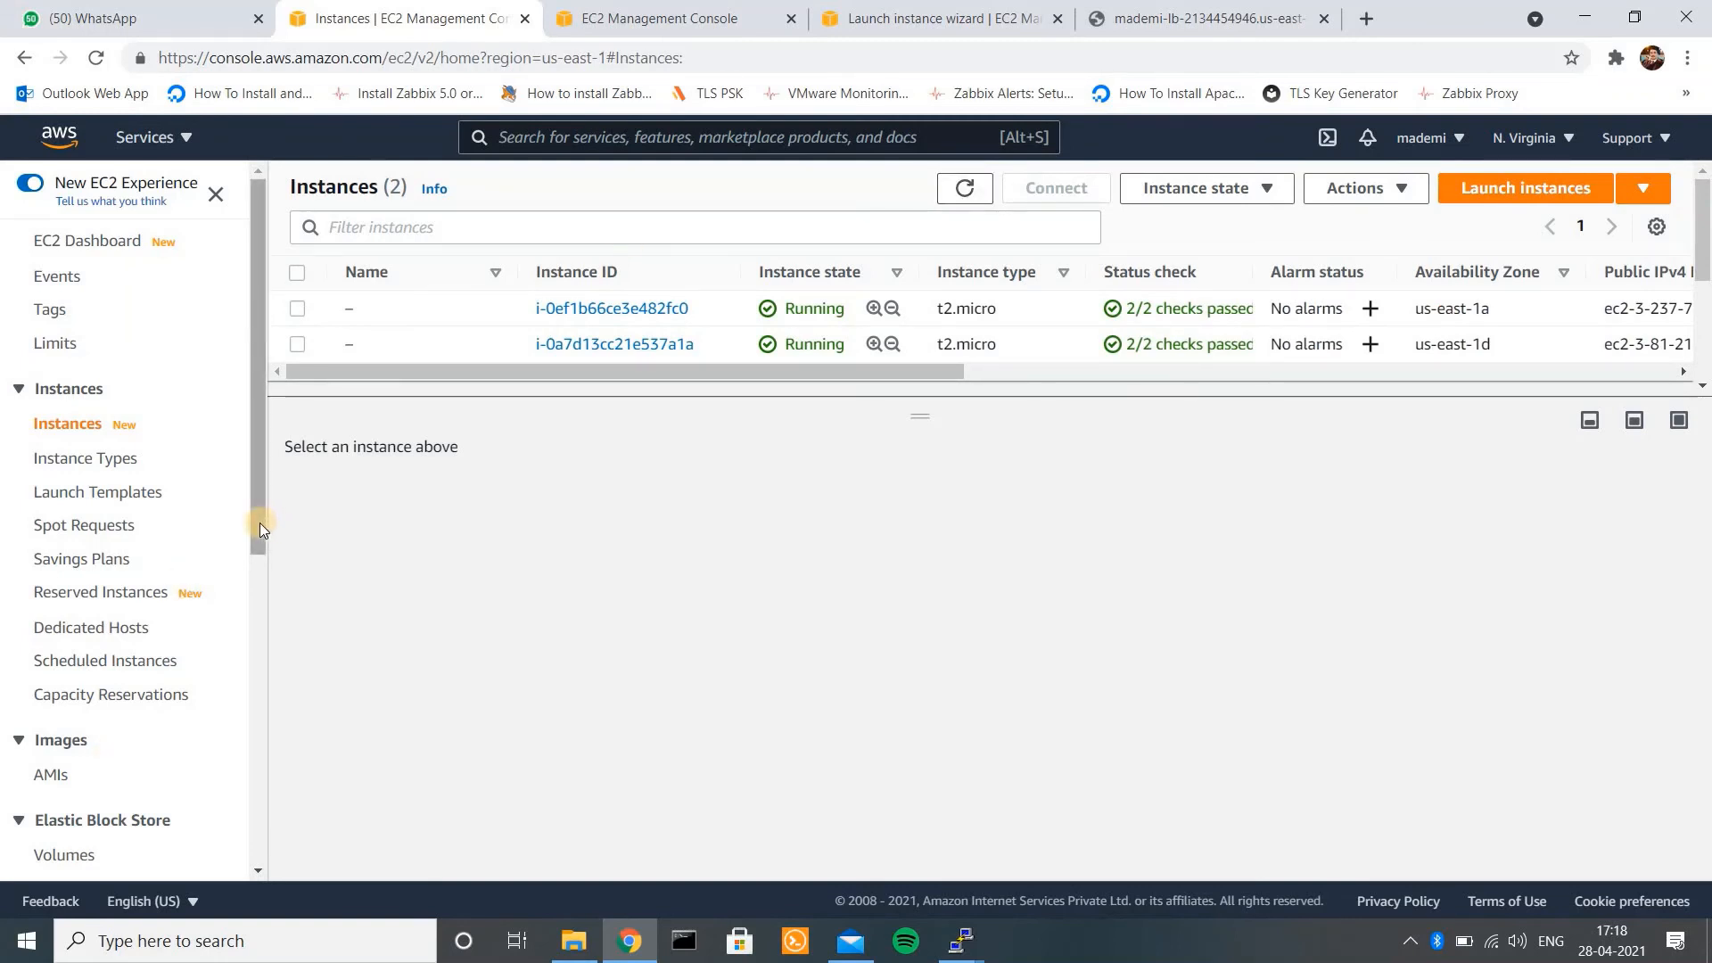
- Return to the mademi-TG target group and refresh its registered targets to check for newly added instances
{"action": "left_click_drag", "start_coordinate": [260, 522], "coordinate": [261, 879]}
{"action": "left_click", "coordinate": [75, 678]}
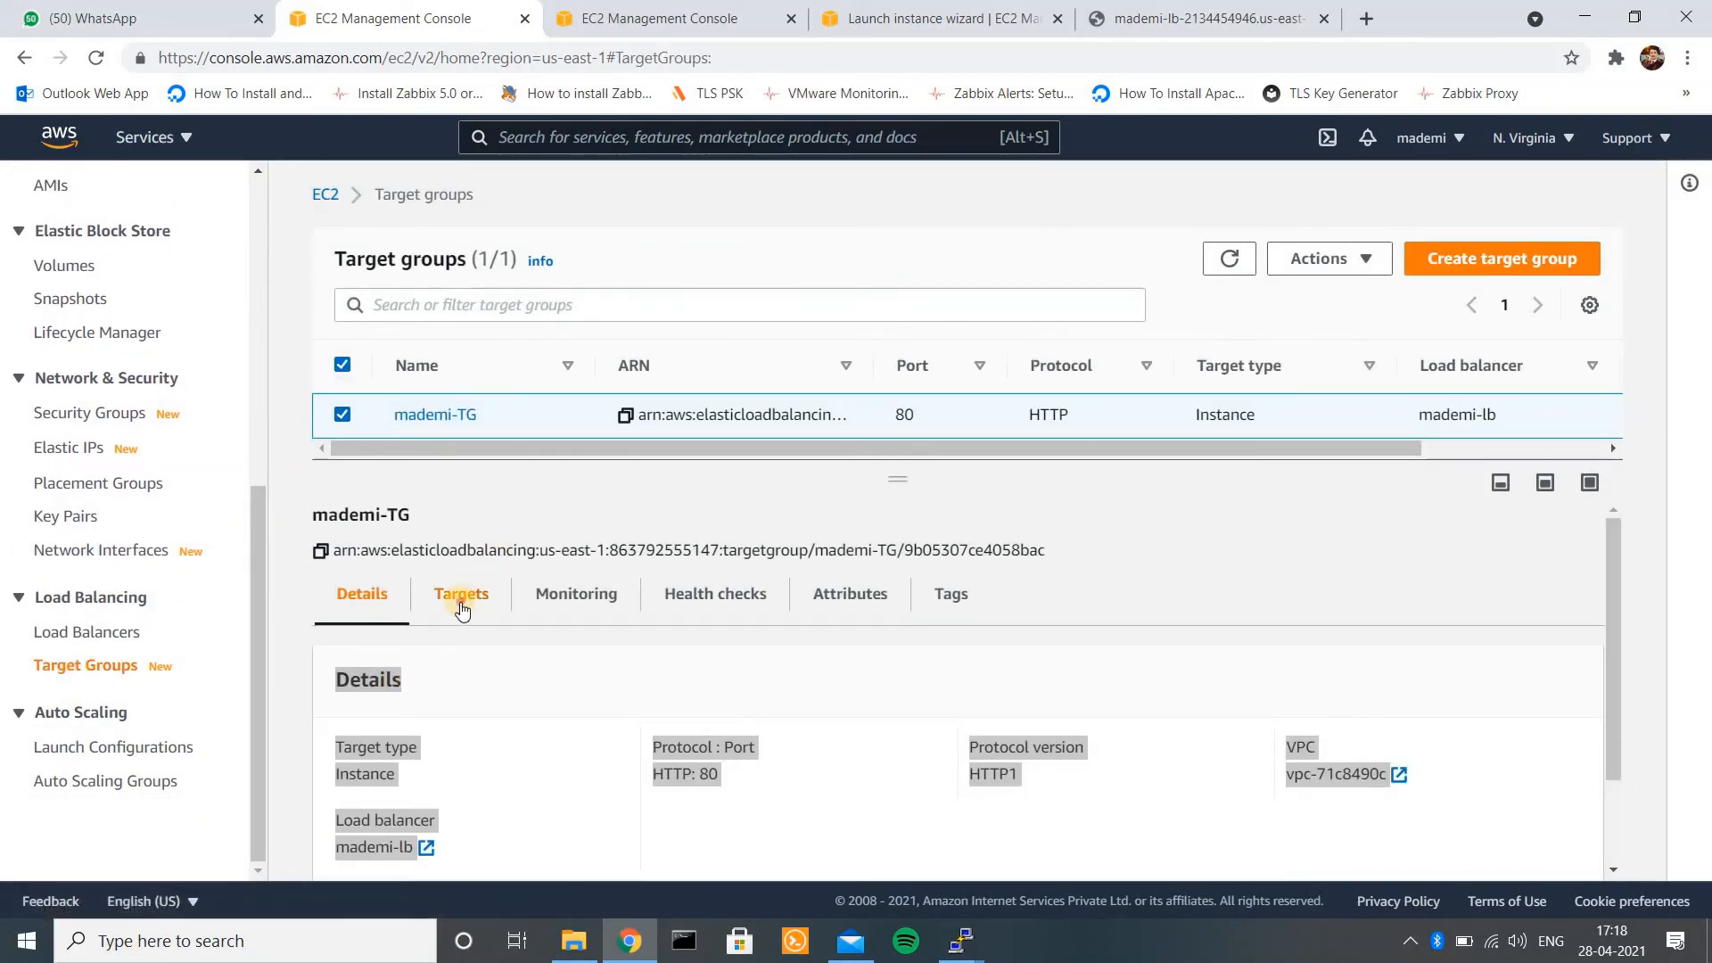
{"action": "left_click", "coordinate": [462, 596]}
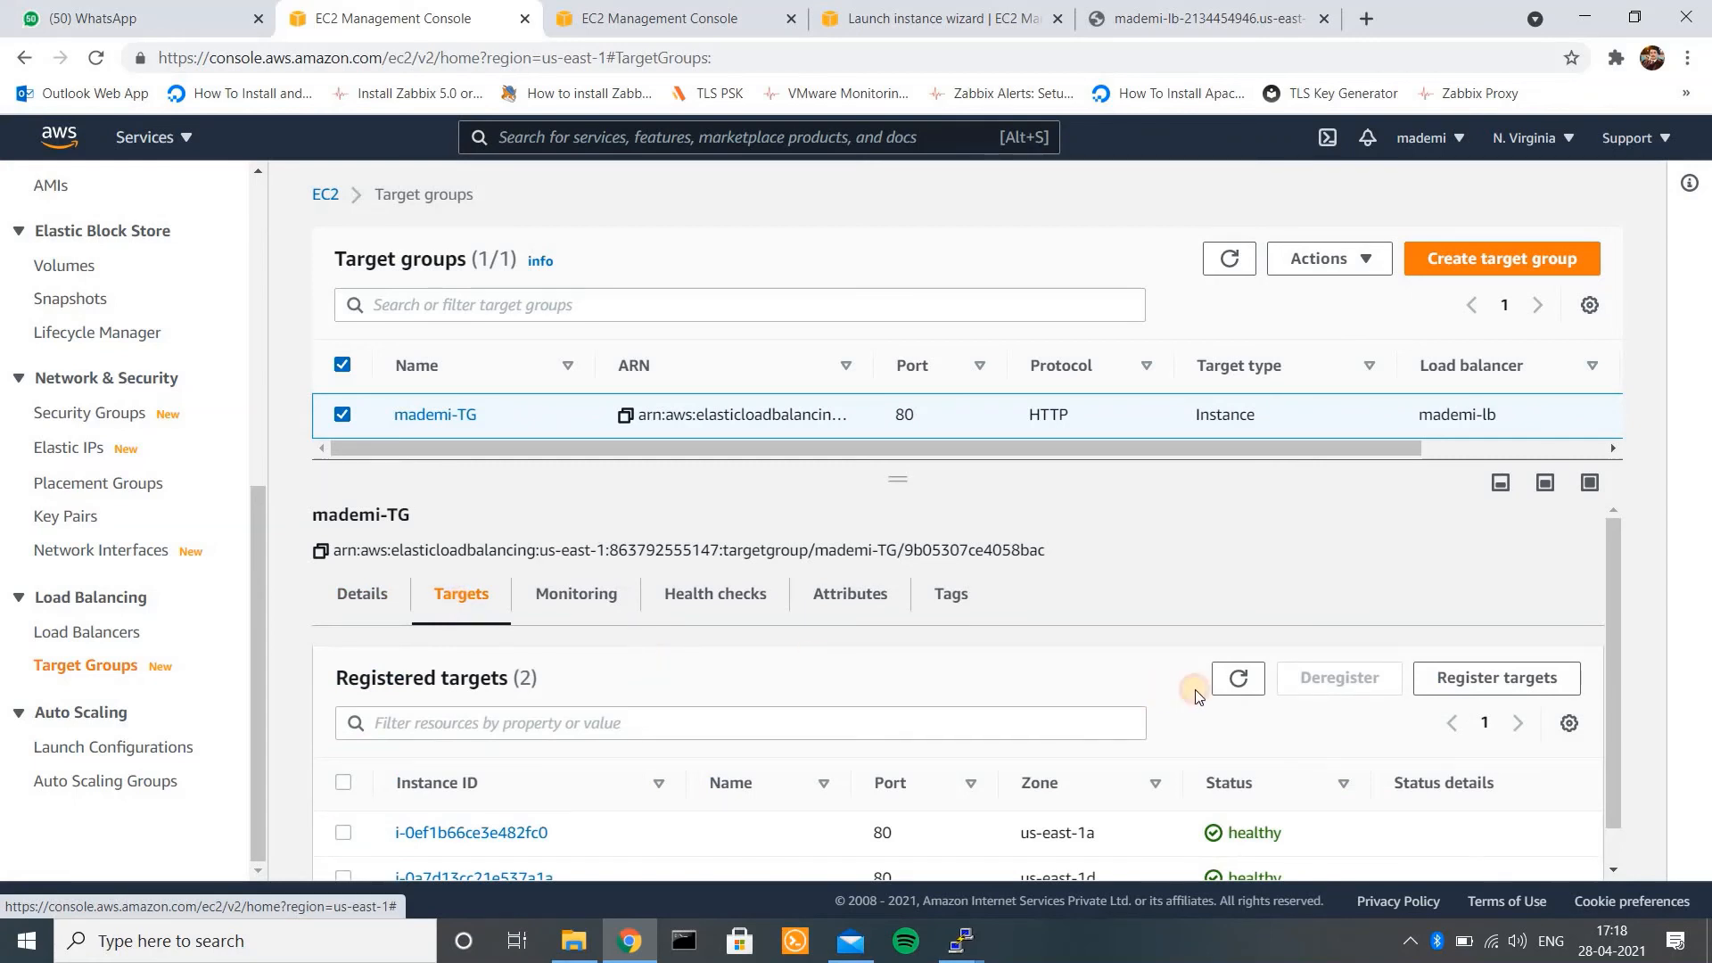
{"action": "left_click", "coordinate": [1238, 678]}
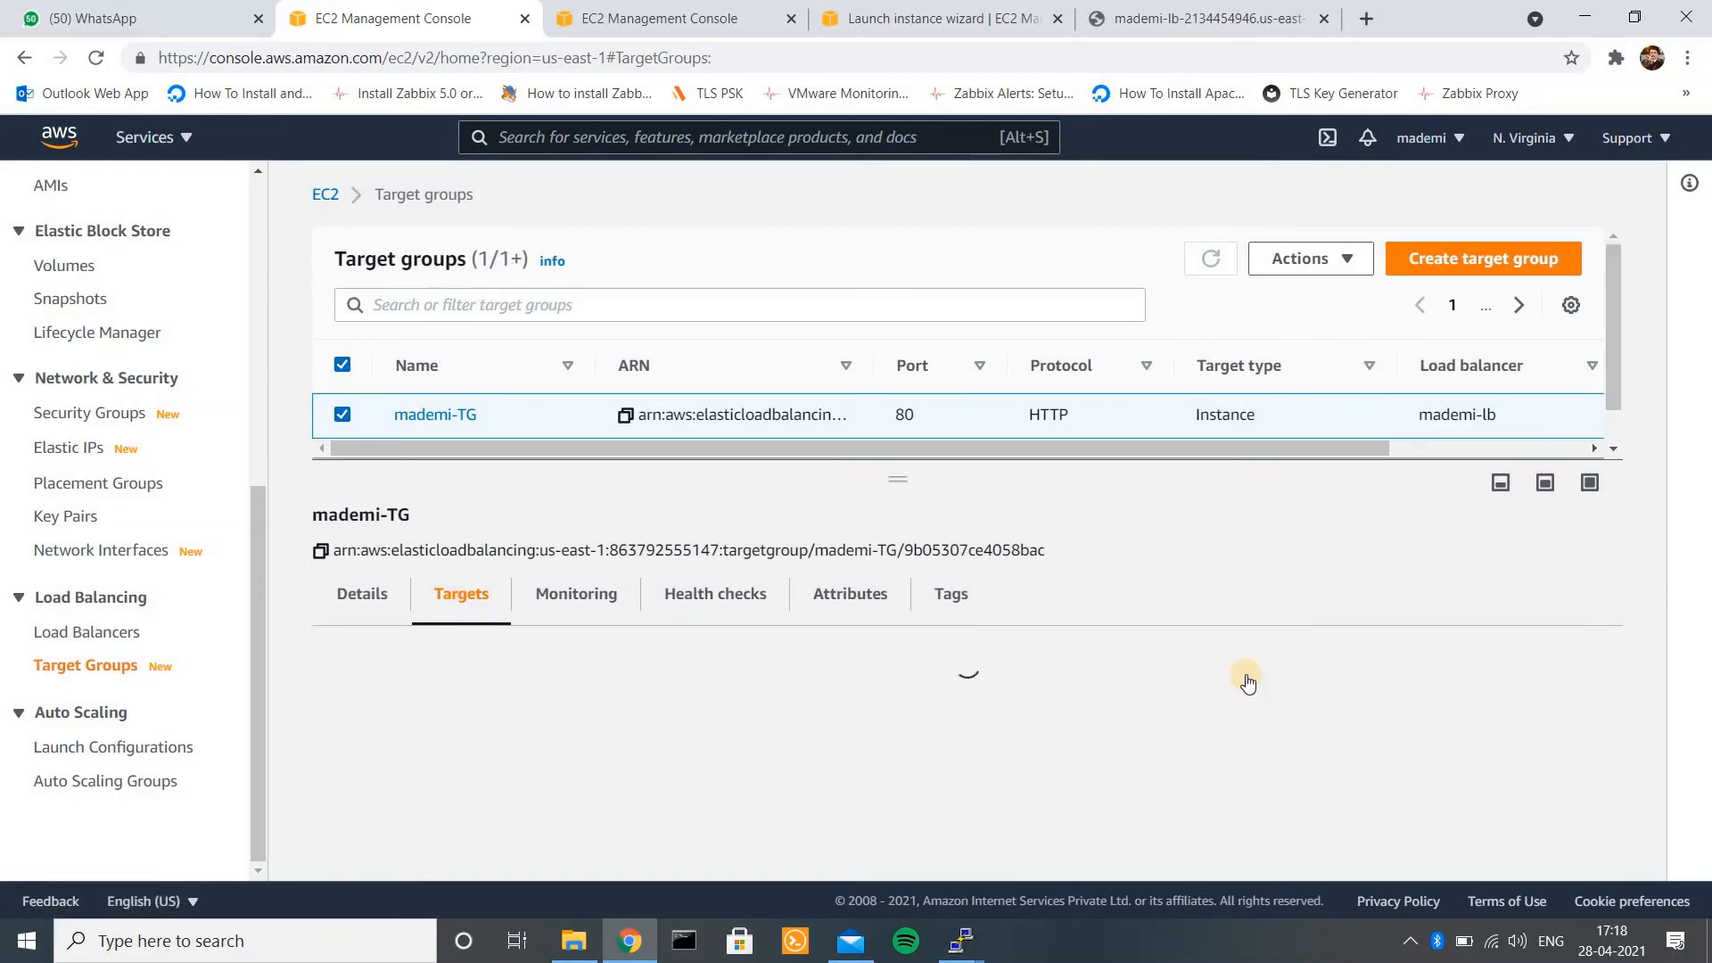
{"action": "left_click_drag", "start_coordinate": [1612, 580], "coordinate": [1626, 811]}
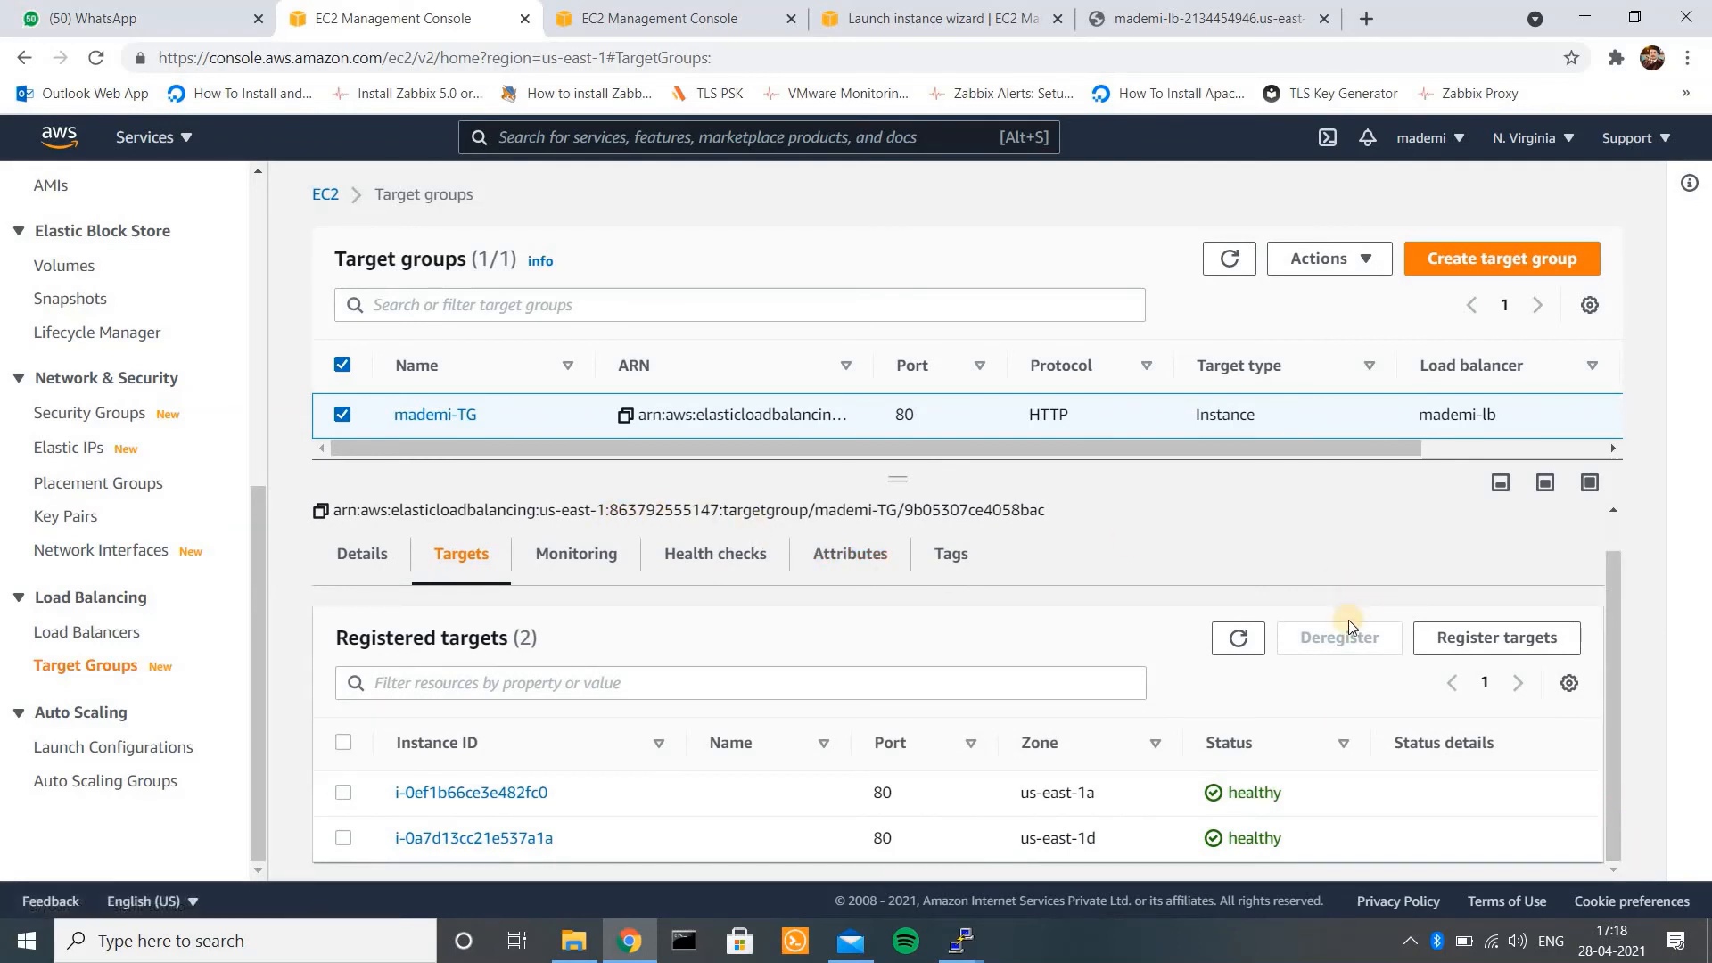
{"action": "left_click", "coordinate": [1241, 637]}
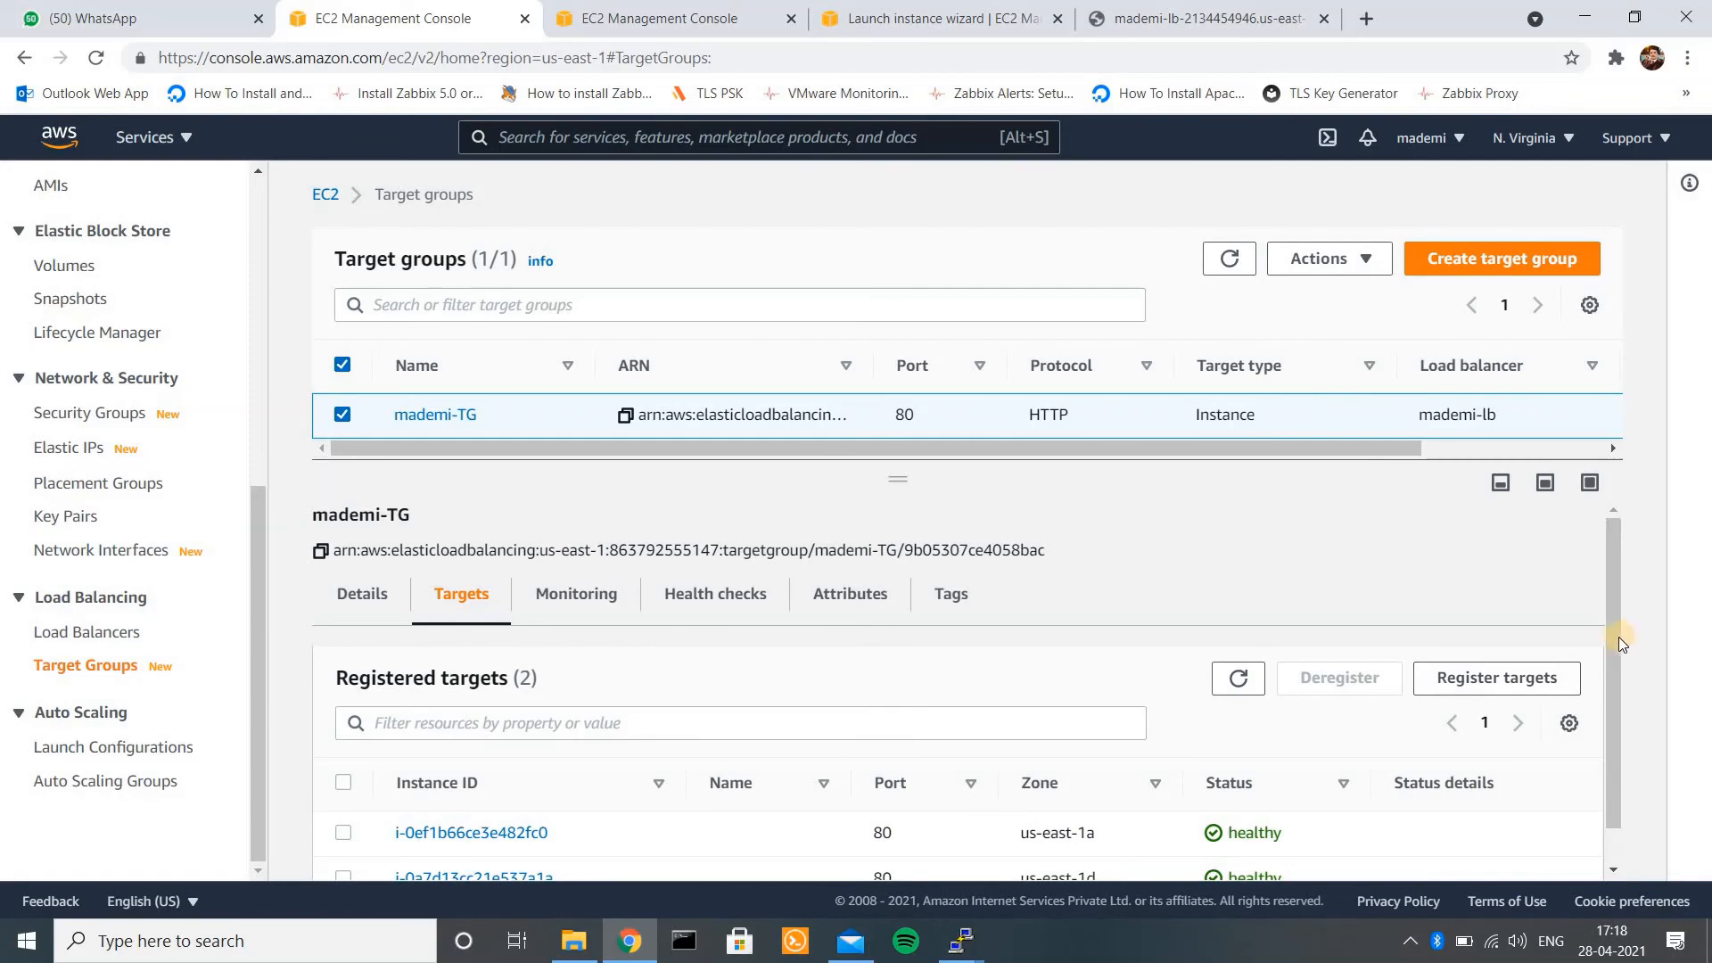
{"action": "scroll", "coordinate": [1614, 822], "scroll_direction": "down", "scroll_amount": 1}
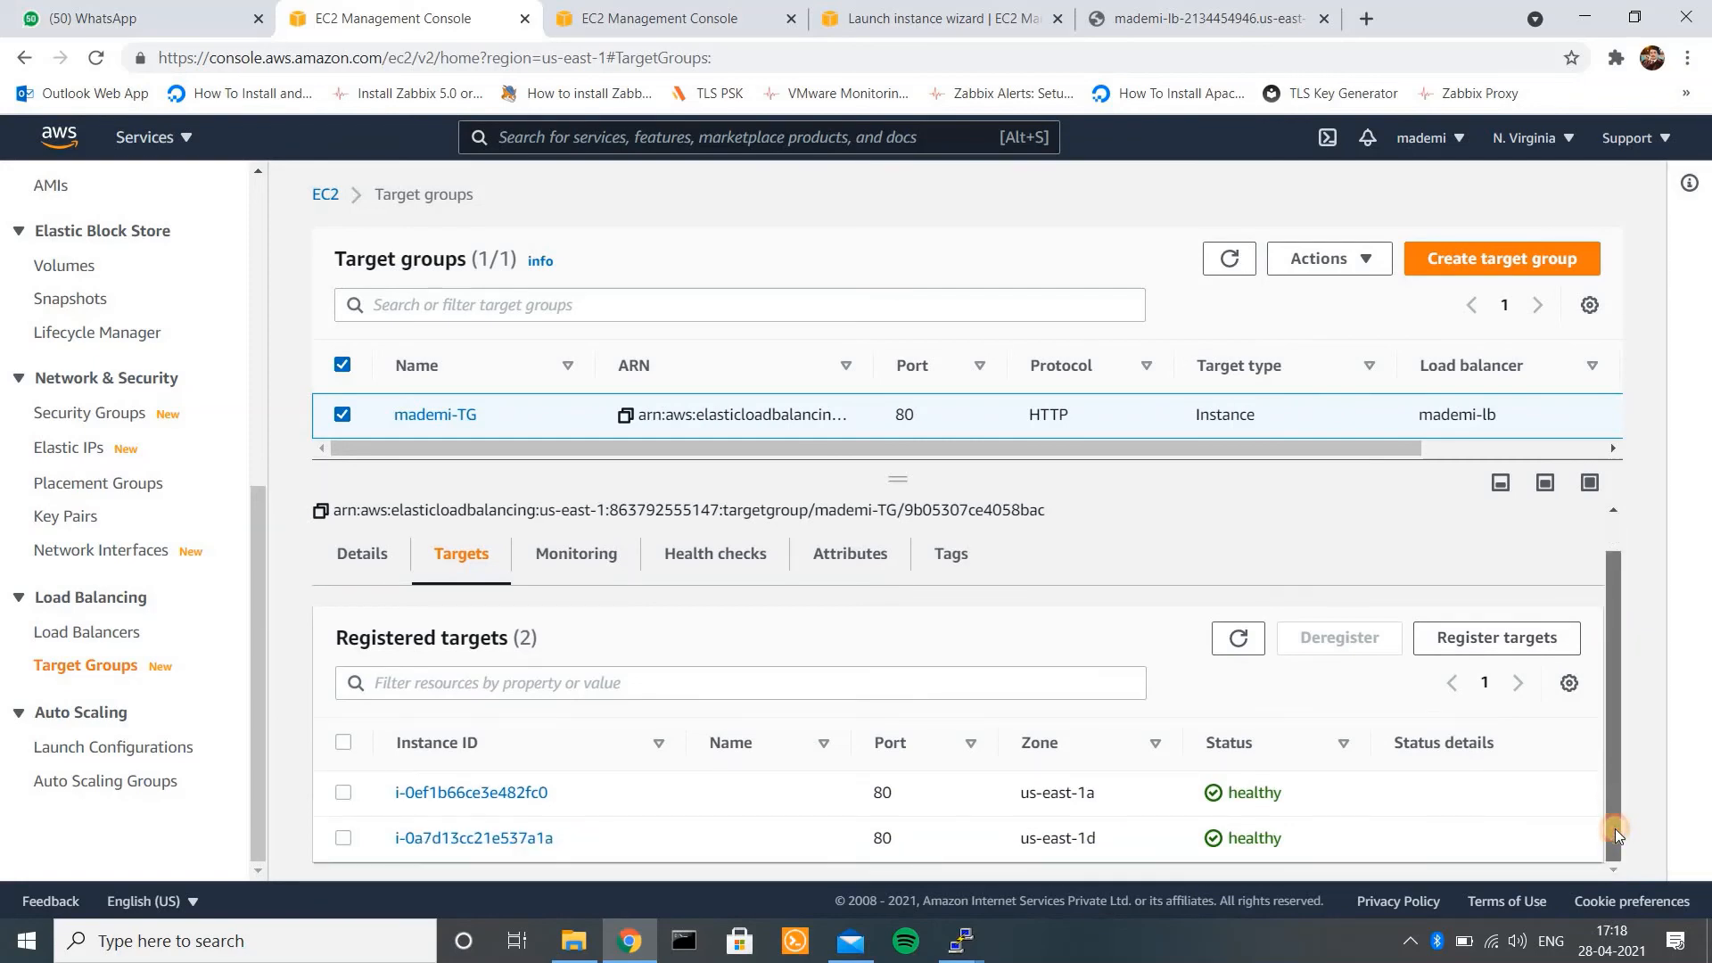
- Switch to both PuTTY sessions to recheck the CPU load in top, and return to the EC2 console in the browser
{"action": "left_click", "coordinate": [960, 944]}
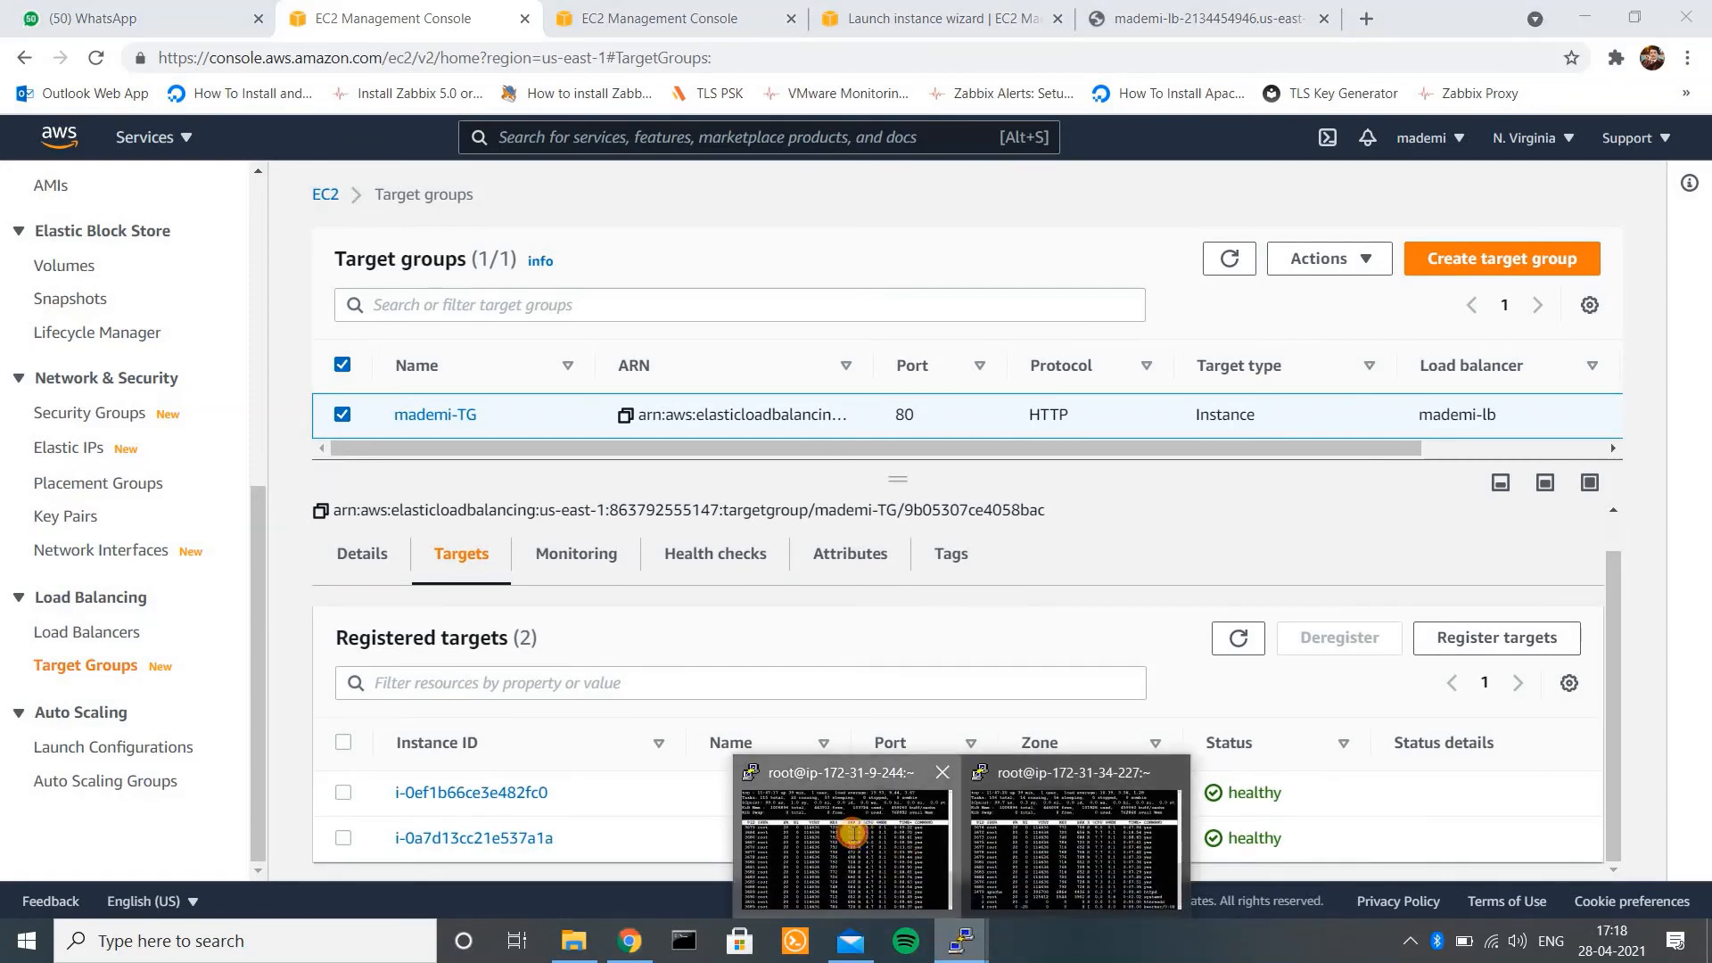
{"action": "left_click", "coordinate": [854, 832]}
{"action": "mouse_move", "coordinate": [959, 944]}
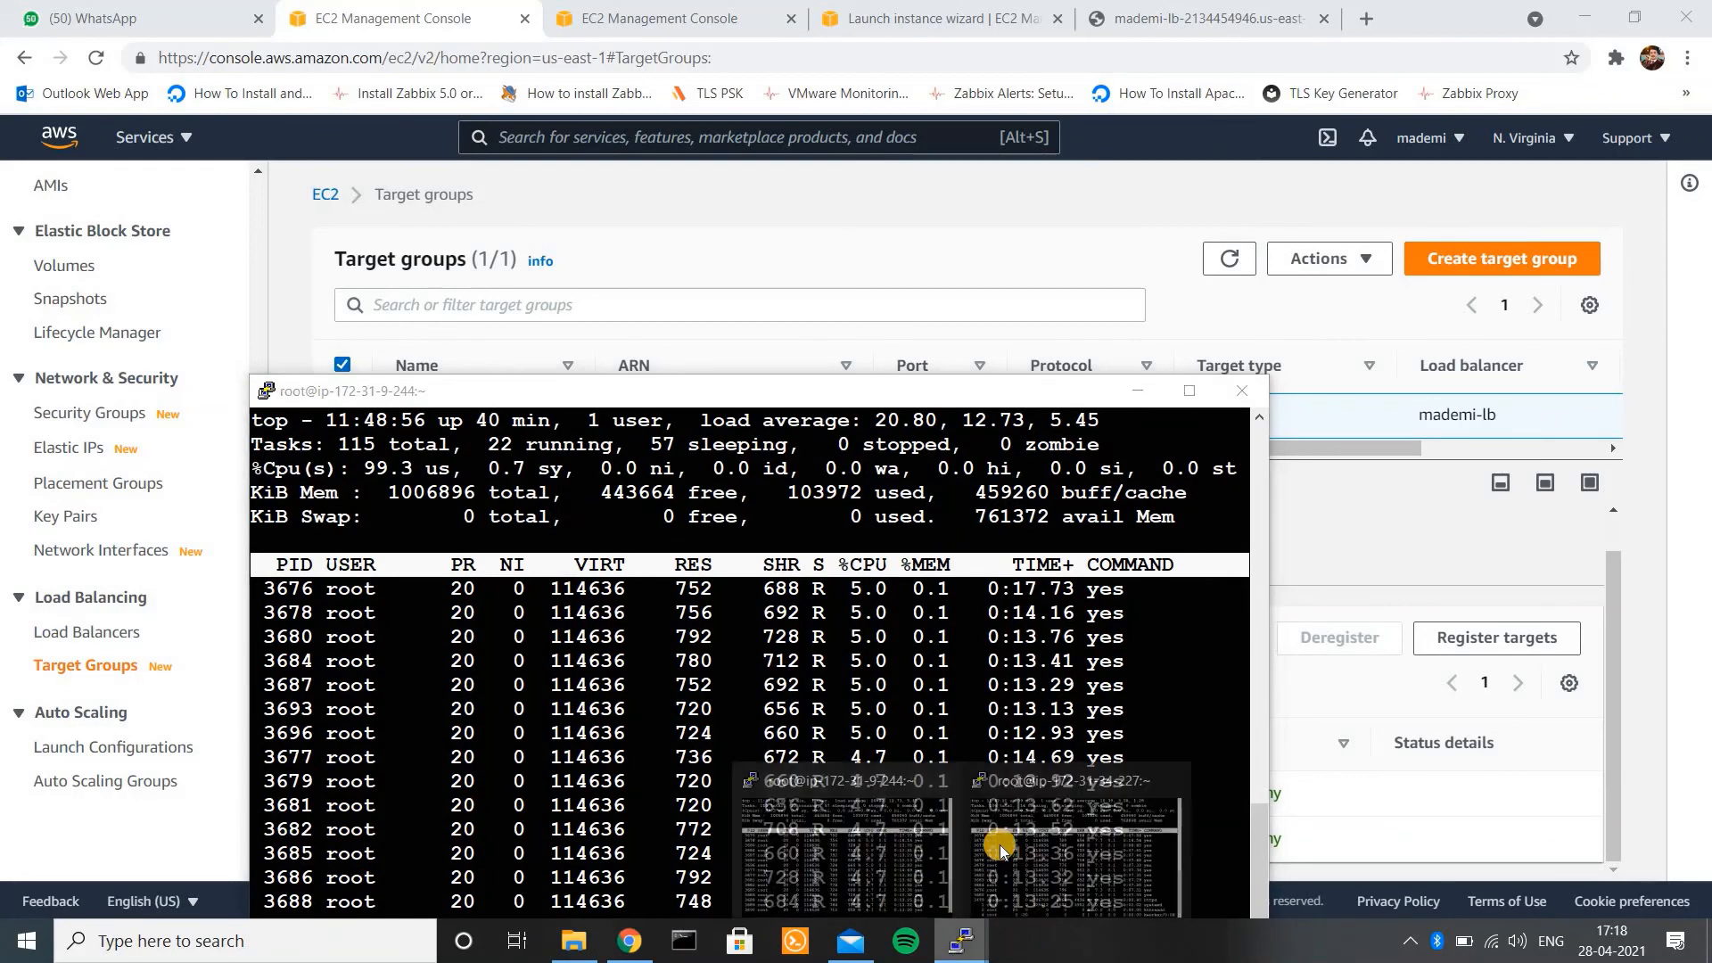
{"action": "left_click", "coordinate": [1024, 837]}
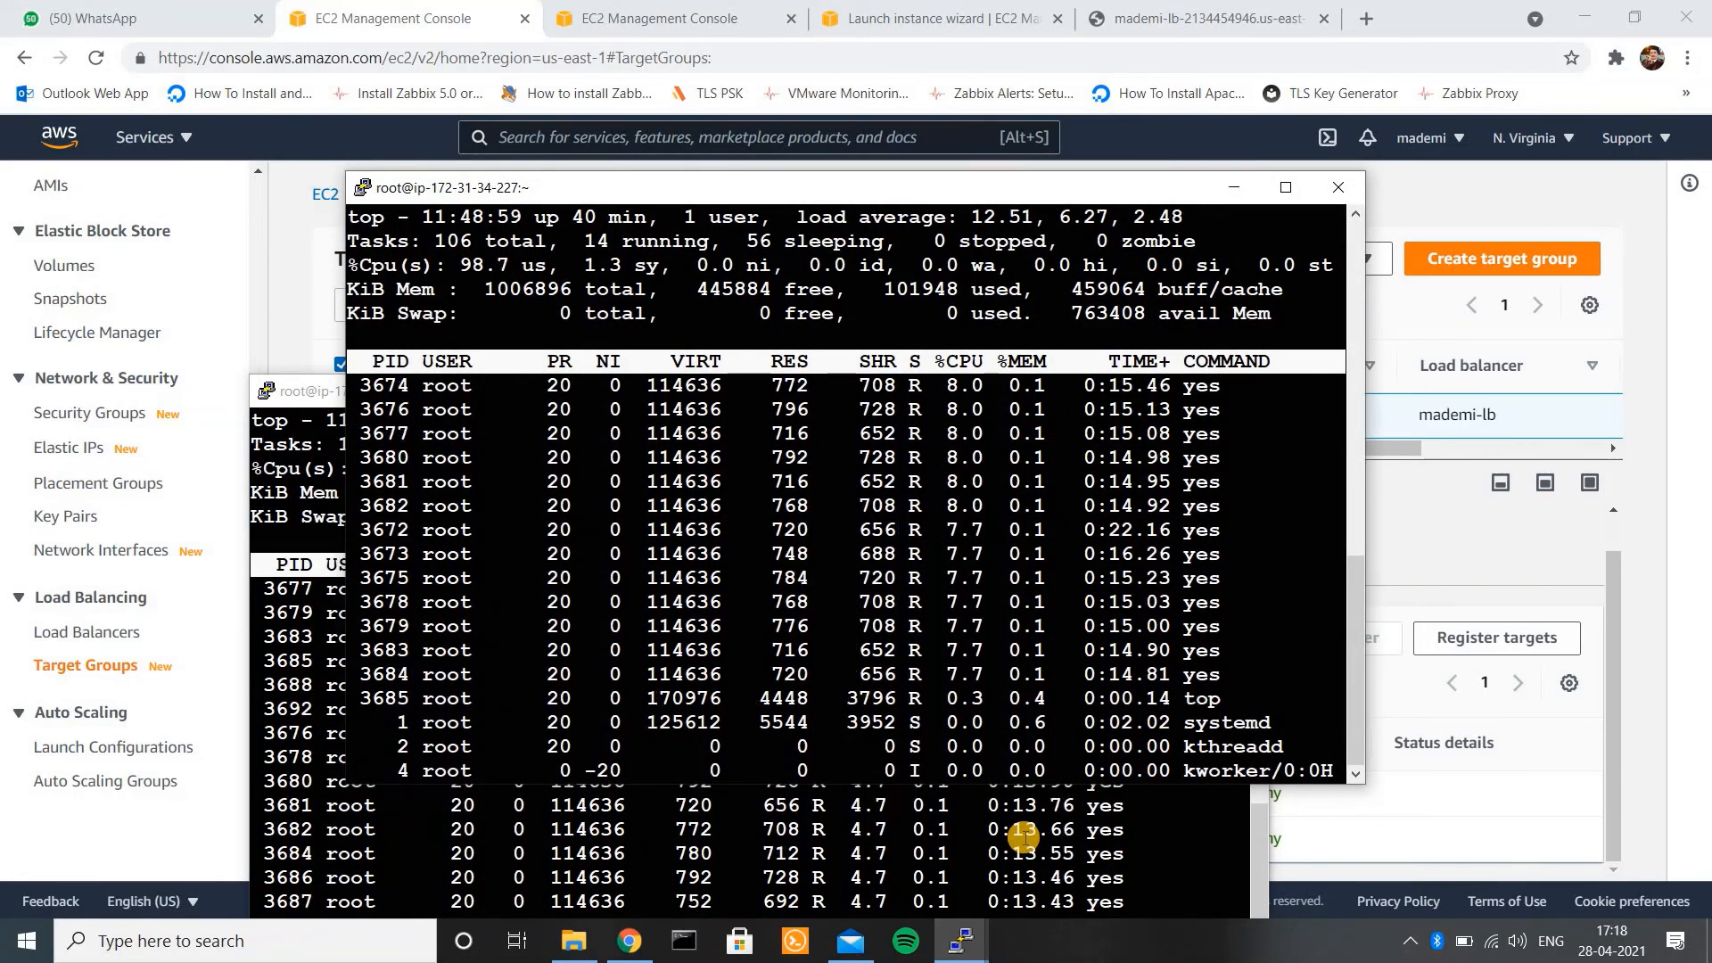
{"action": "left_click", "coordinate": [1327, 845]}
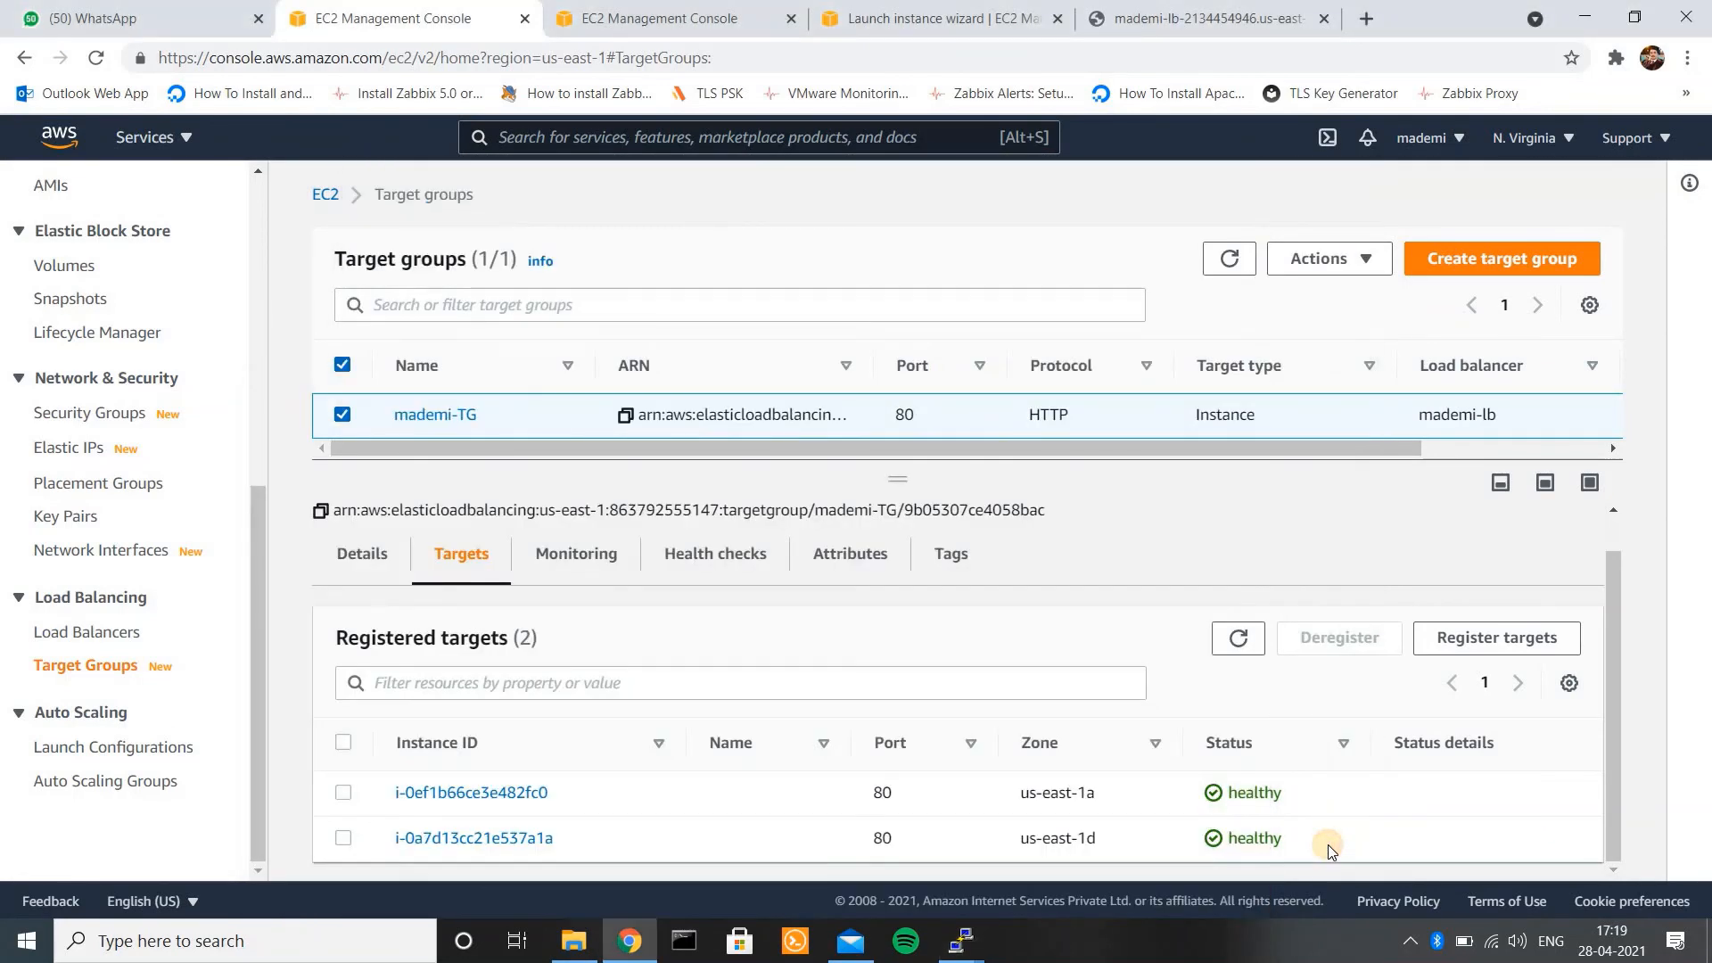
- Refresh the registered targets of mademi-TG again, and reopen and refresh the Instances list to look for new instances
{"action": "left_click", "coordinate": [1237, 639]}
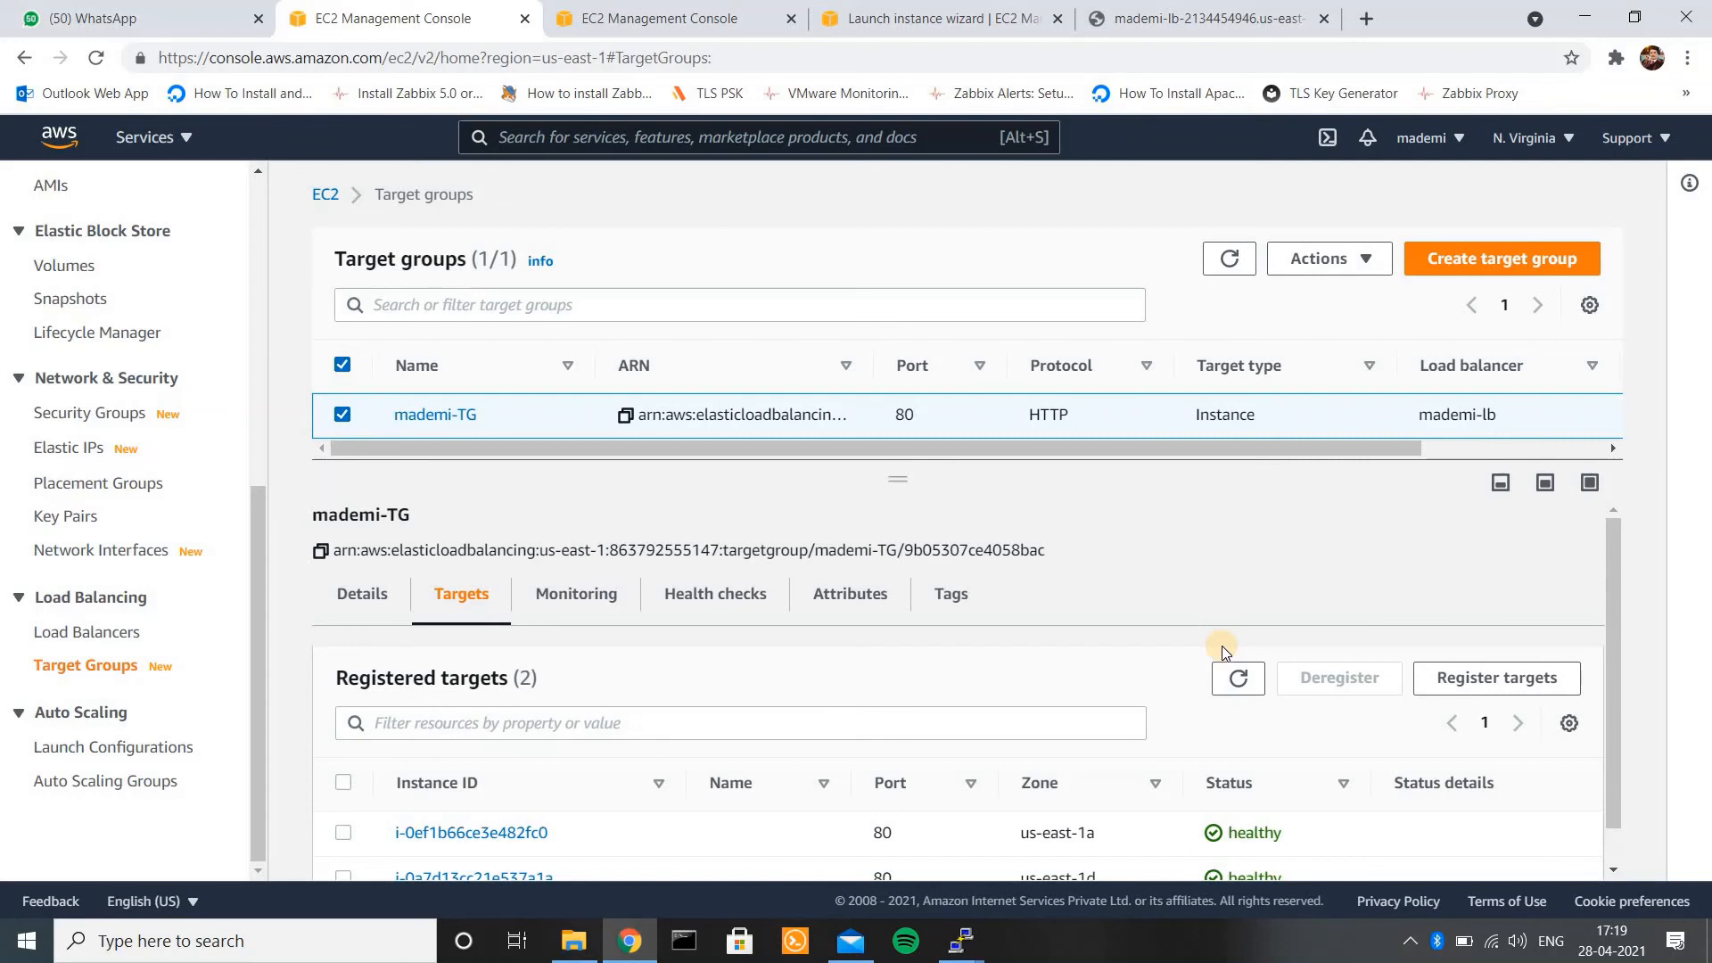
{"action": "left_click", "coordinate": [1238, 680]}
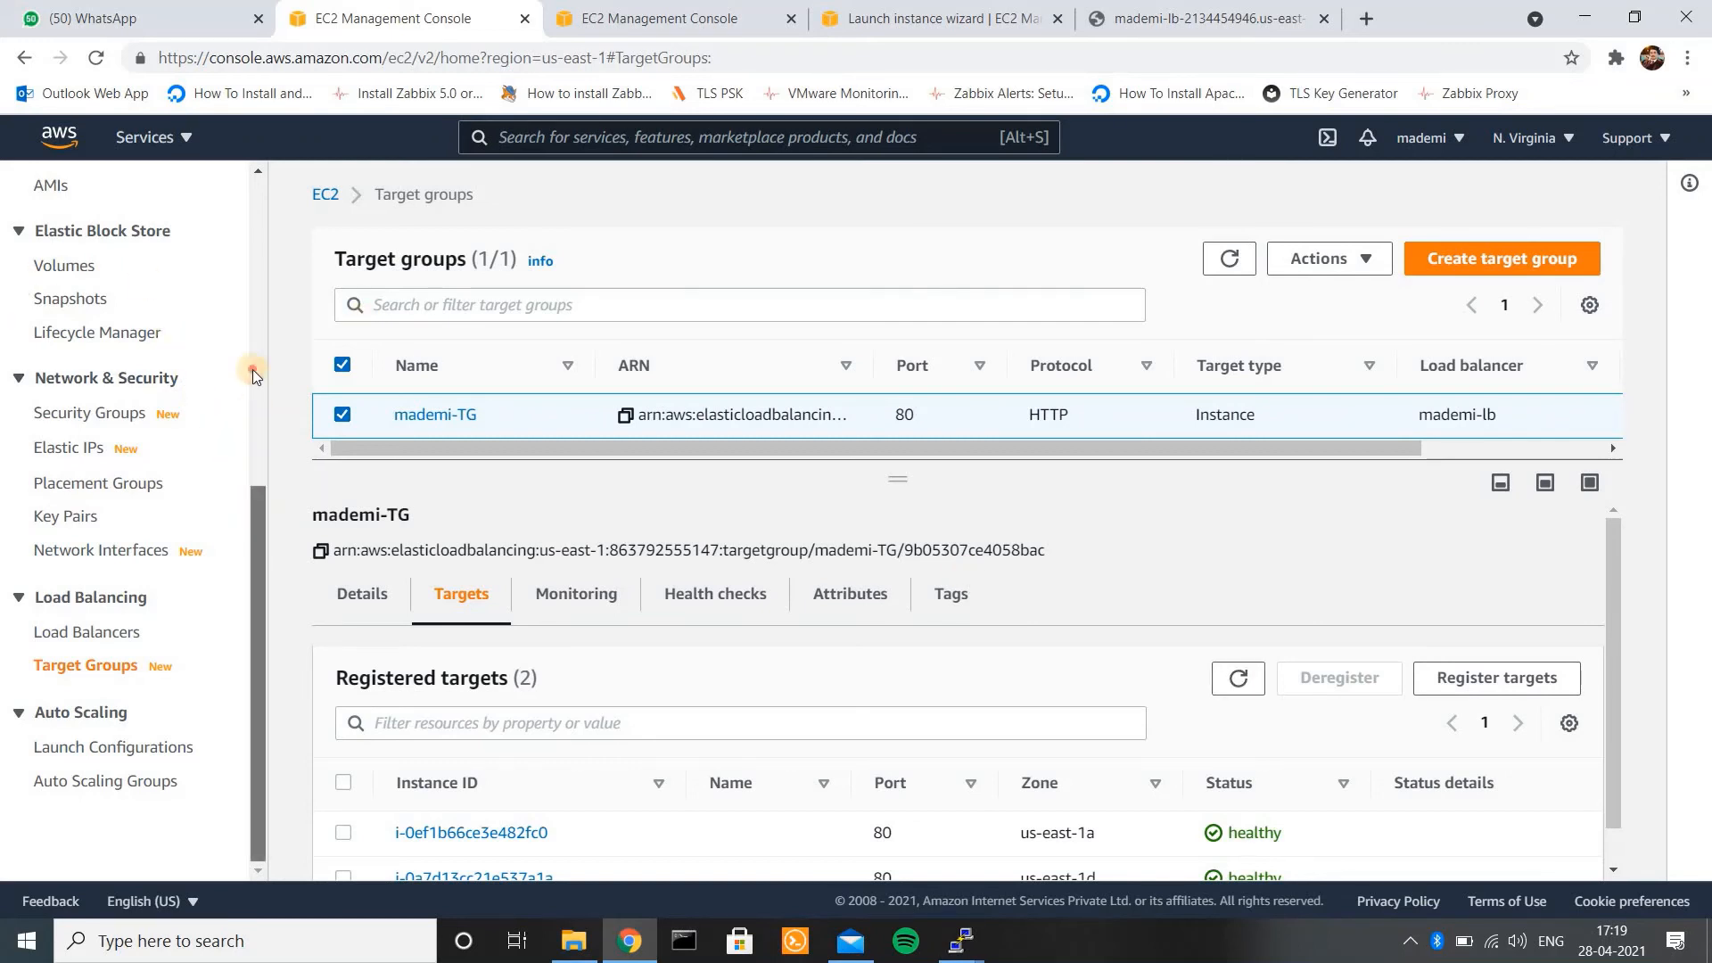
{"action": "scroll", "coordinate": [253, 369], "scroll_direction": "up", "scroll_amount": 7}
{"action": "left_click", "coordinate": [76, 242]}
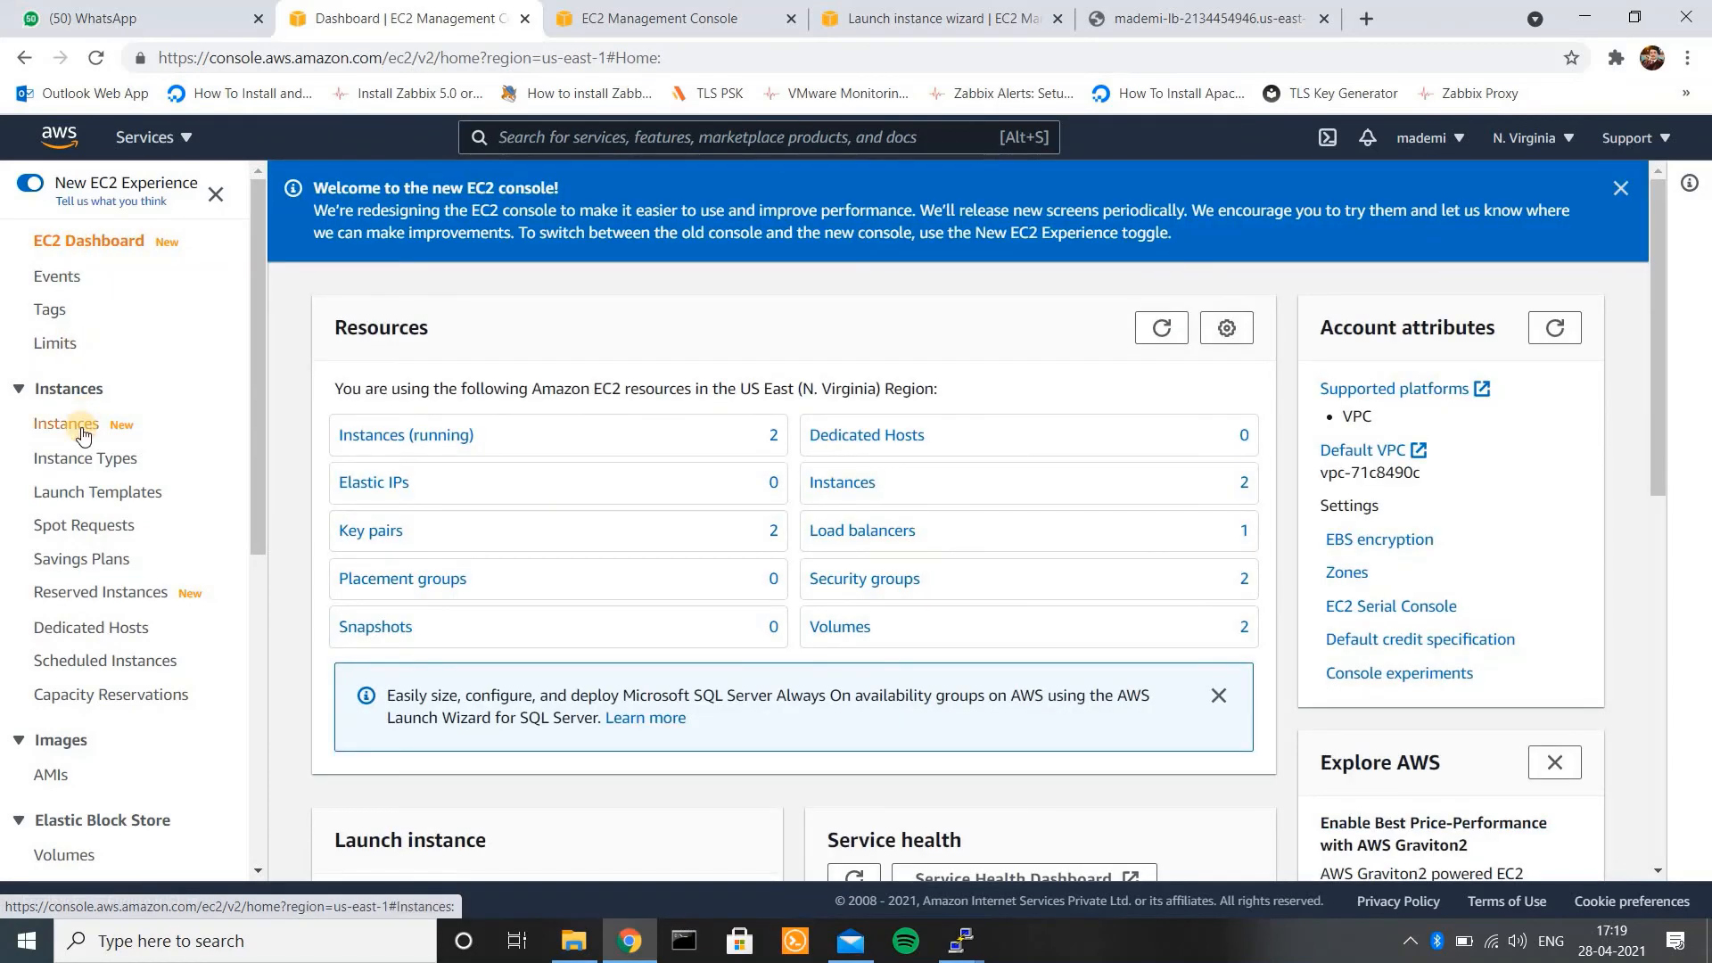
{"action": "left_click", "coordinate": [83, 433]}
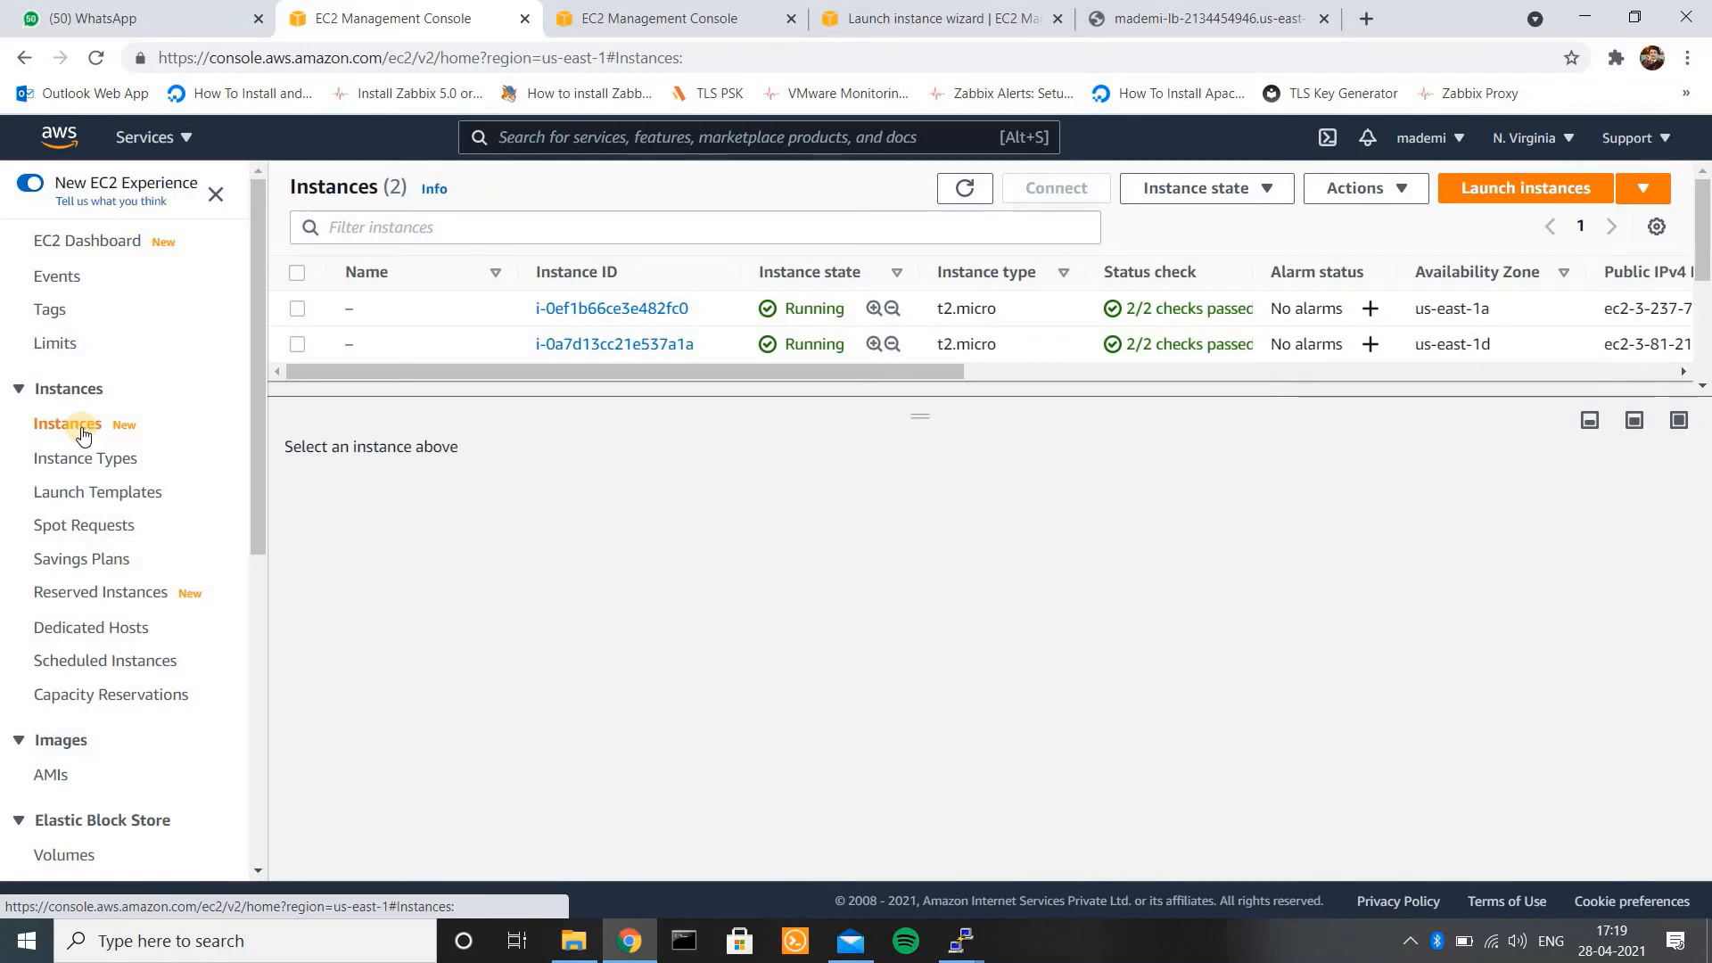
{"action": "left_click", "coordinate": [966, 189]}
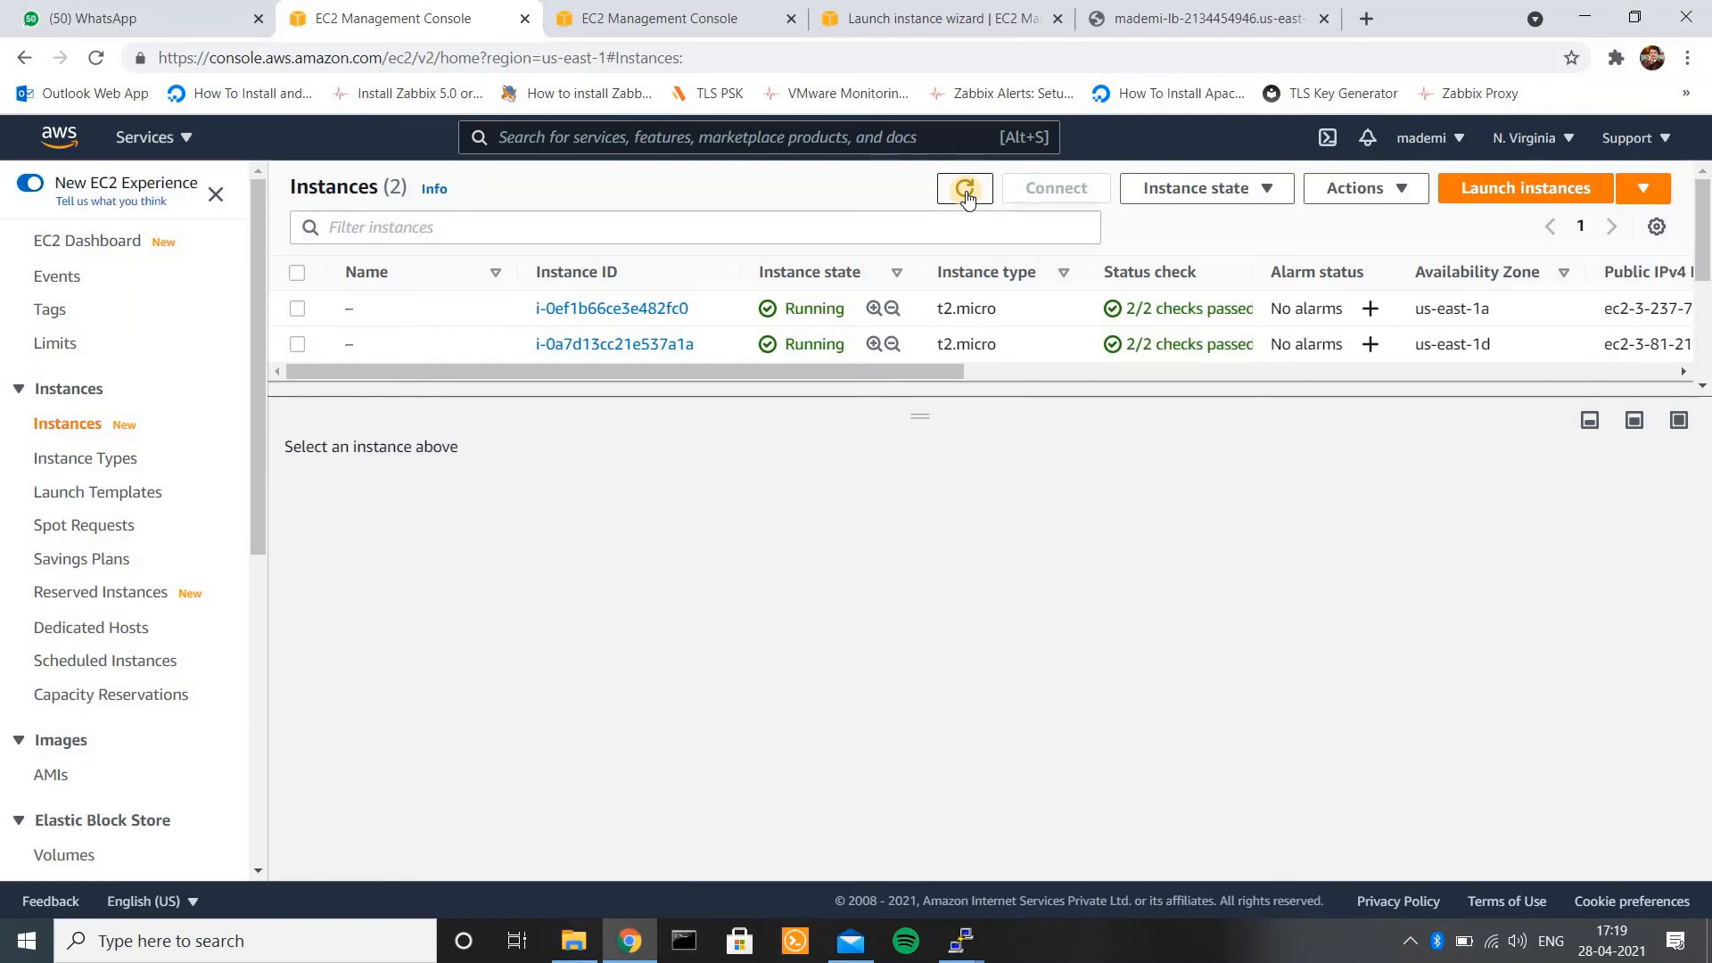
- Refresh the Instances list and reload the mademi-lb web page to check that the site still responds
{"action": "left_click", "coordinate": [966, 189]}
{"action": "left_click", "coordinate": [965, 189]}
{"action": "left_click", "coordinate": [1204, 16]}
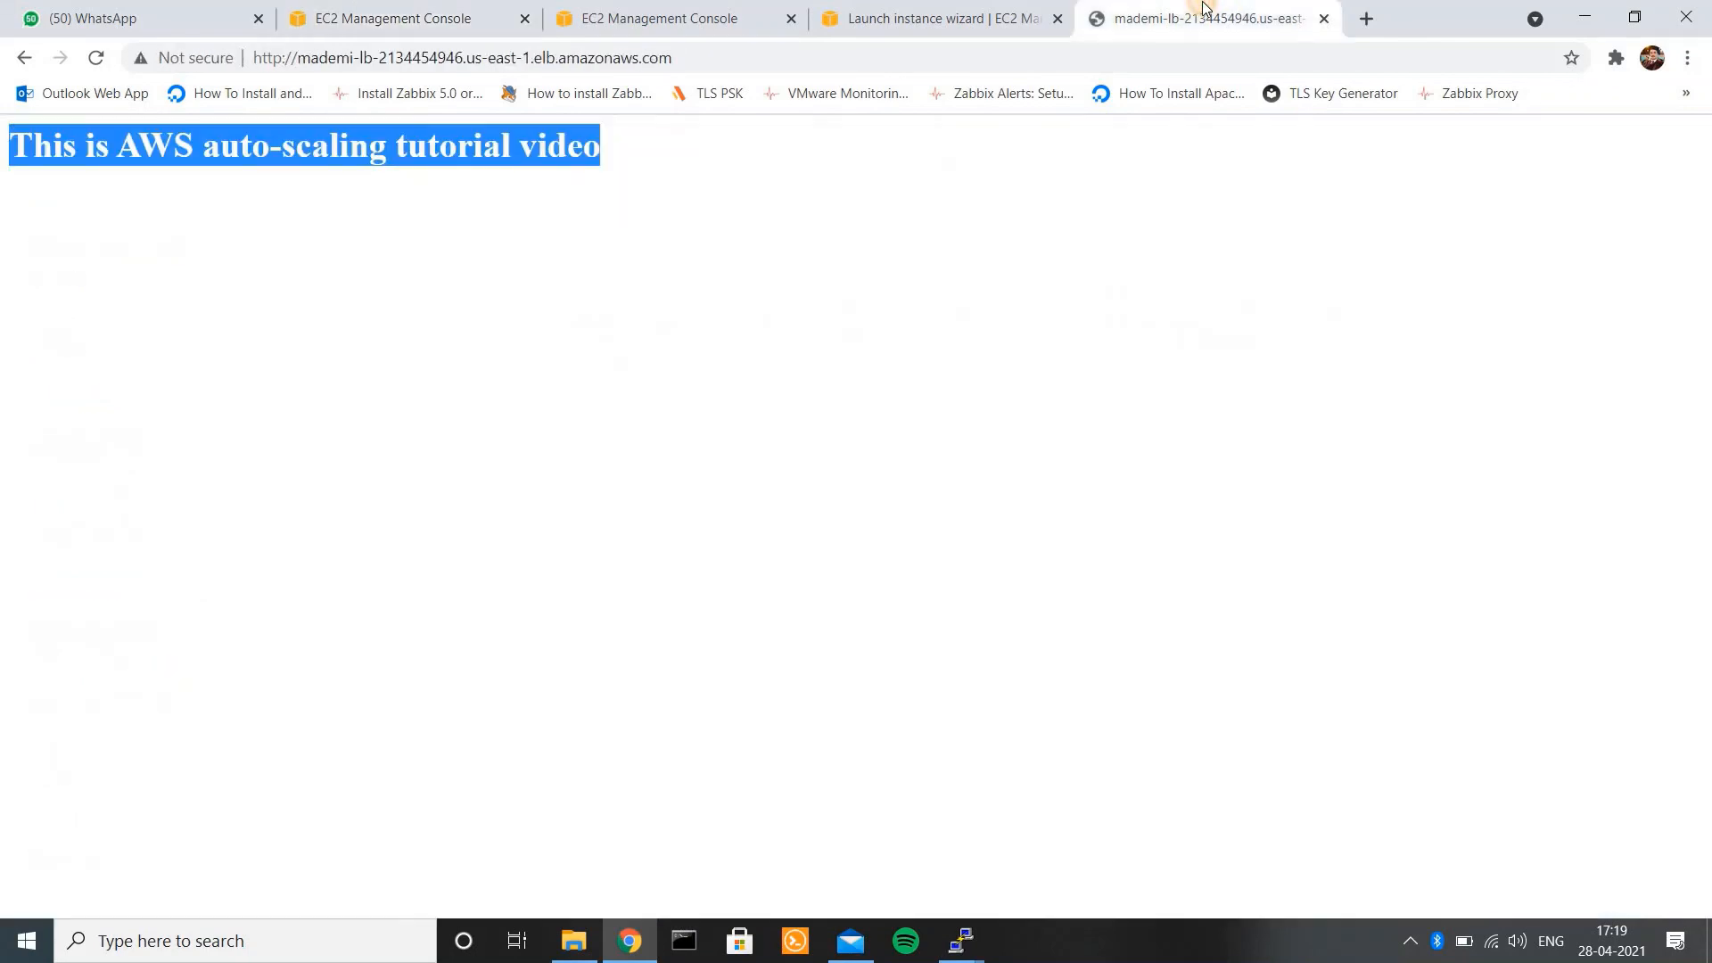
{"action": "left_click", "coordinate": [95, 58]}
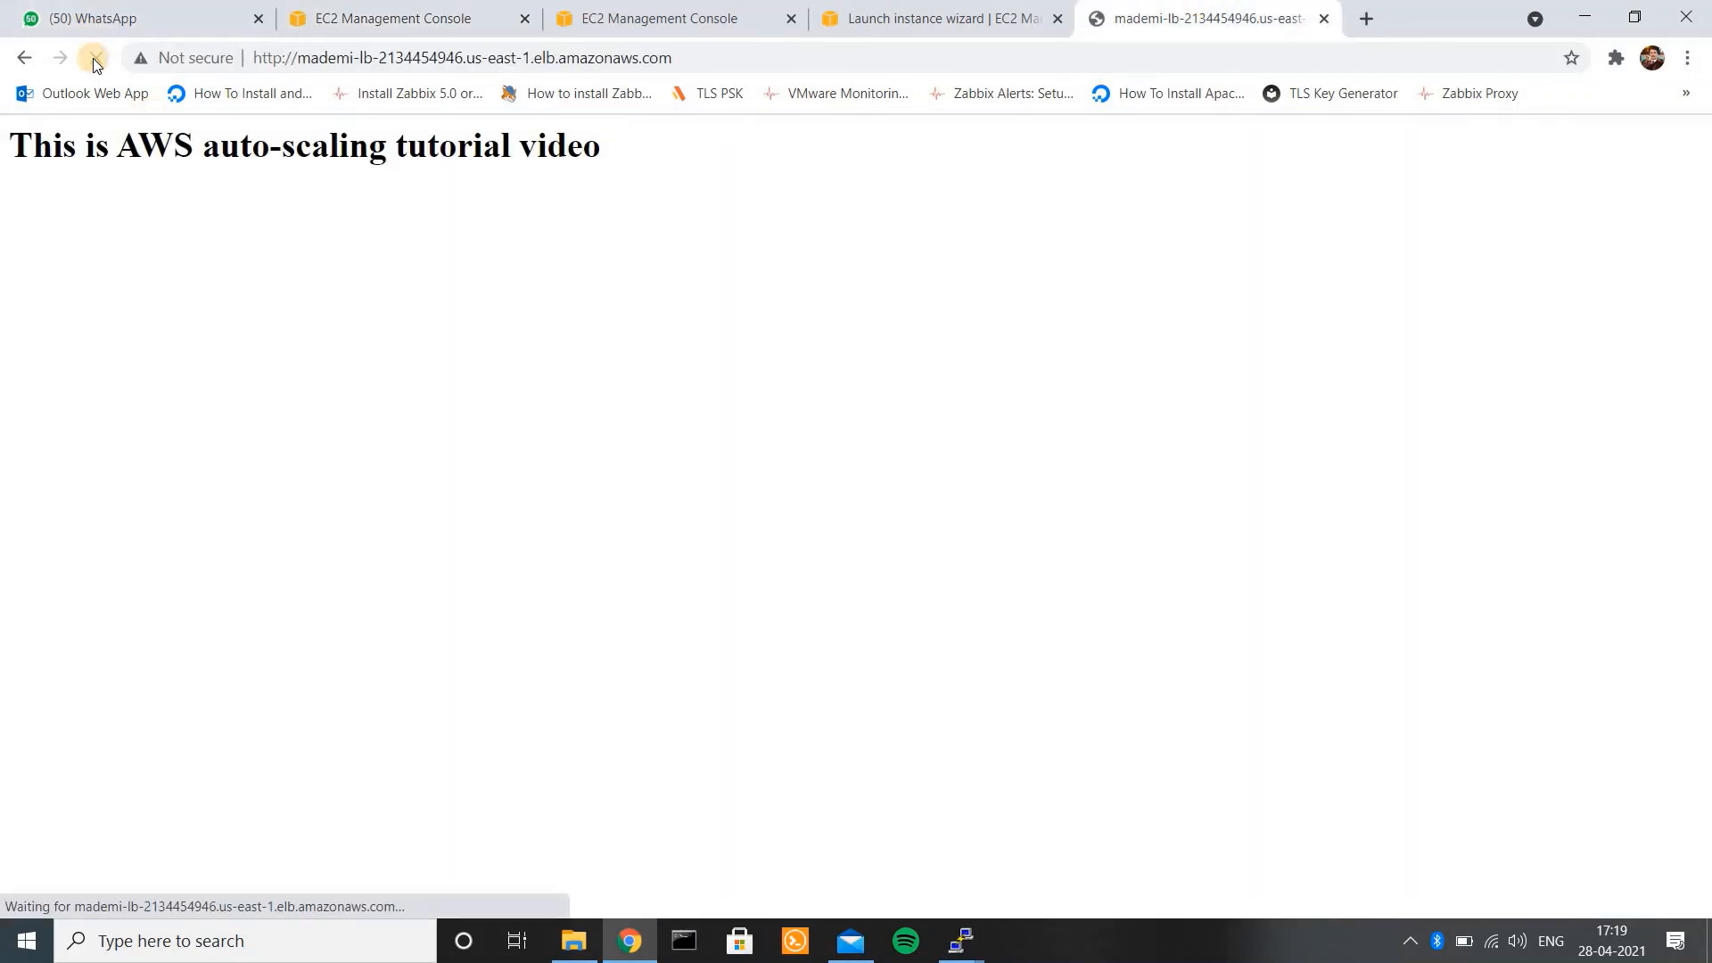
- Return to the Instances list, shrink the details pane below it, and keep refreshing the list to look for additional instances
{"action": "left_click", "coordinate": [667, 9]}
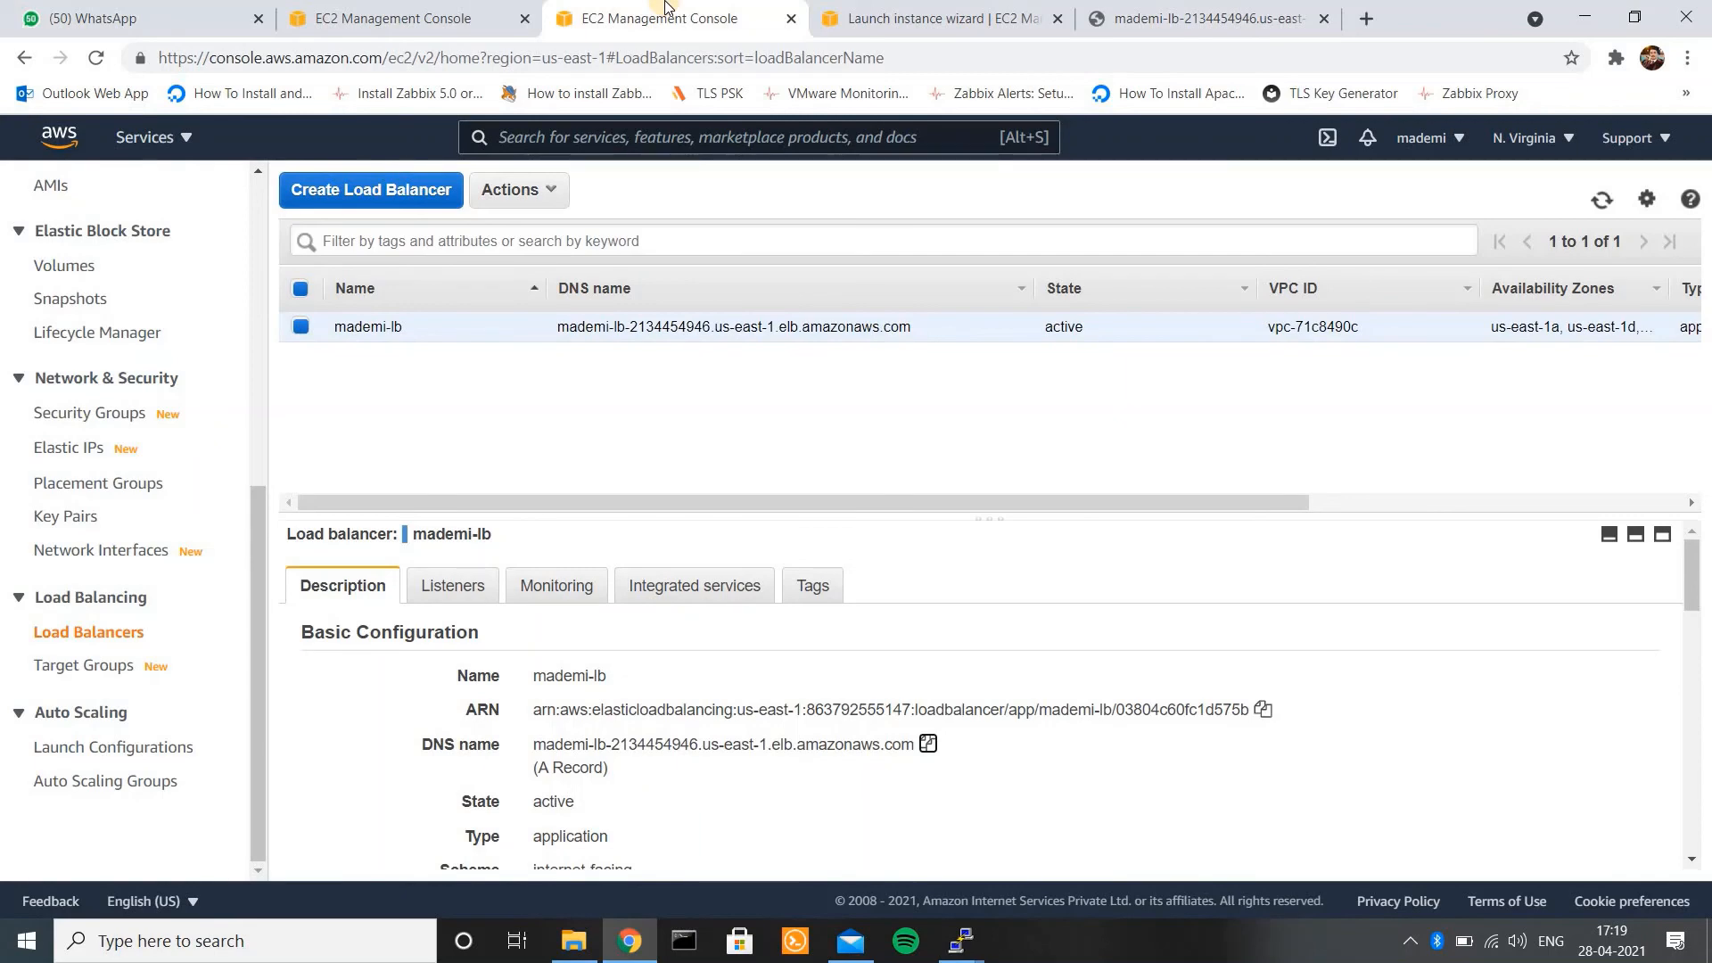
{"action": "left_click", "coordinate": [392, 18]}
{"action": "left_click", "coordinate": [963, 188]}
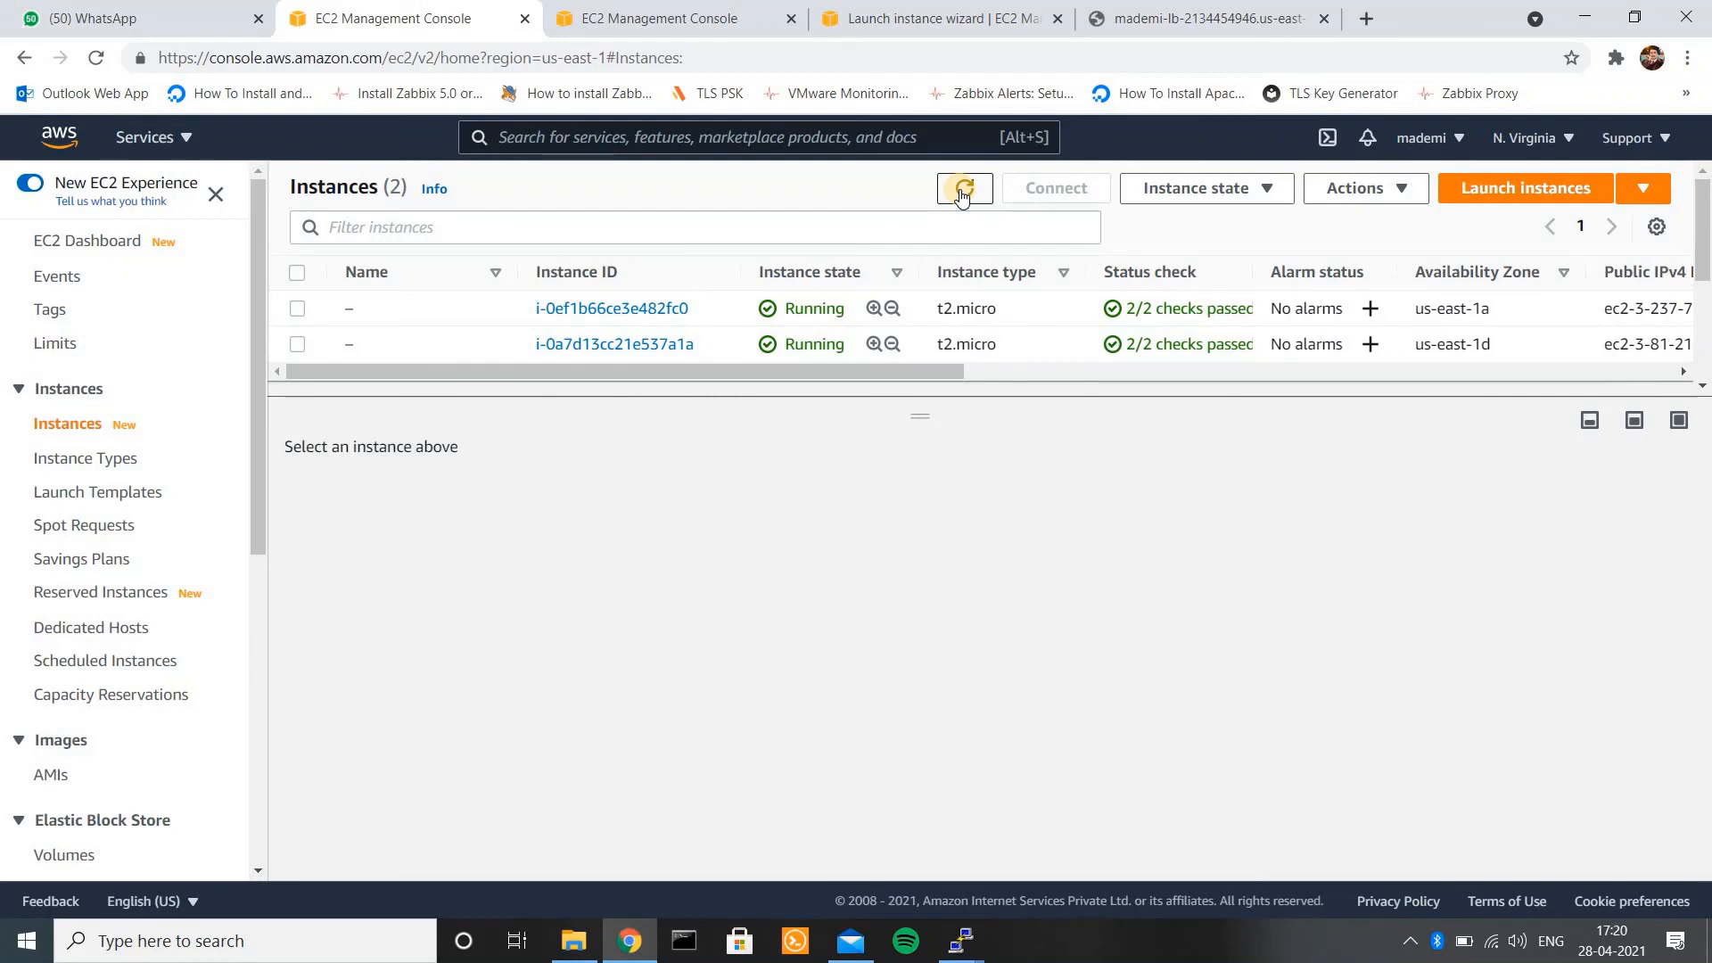
{"action": "left_click_drag", "start_coordinate": [914, 412], "coordinate": [927, 508]}
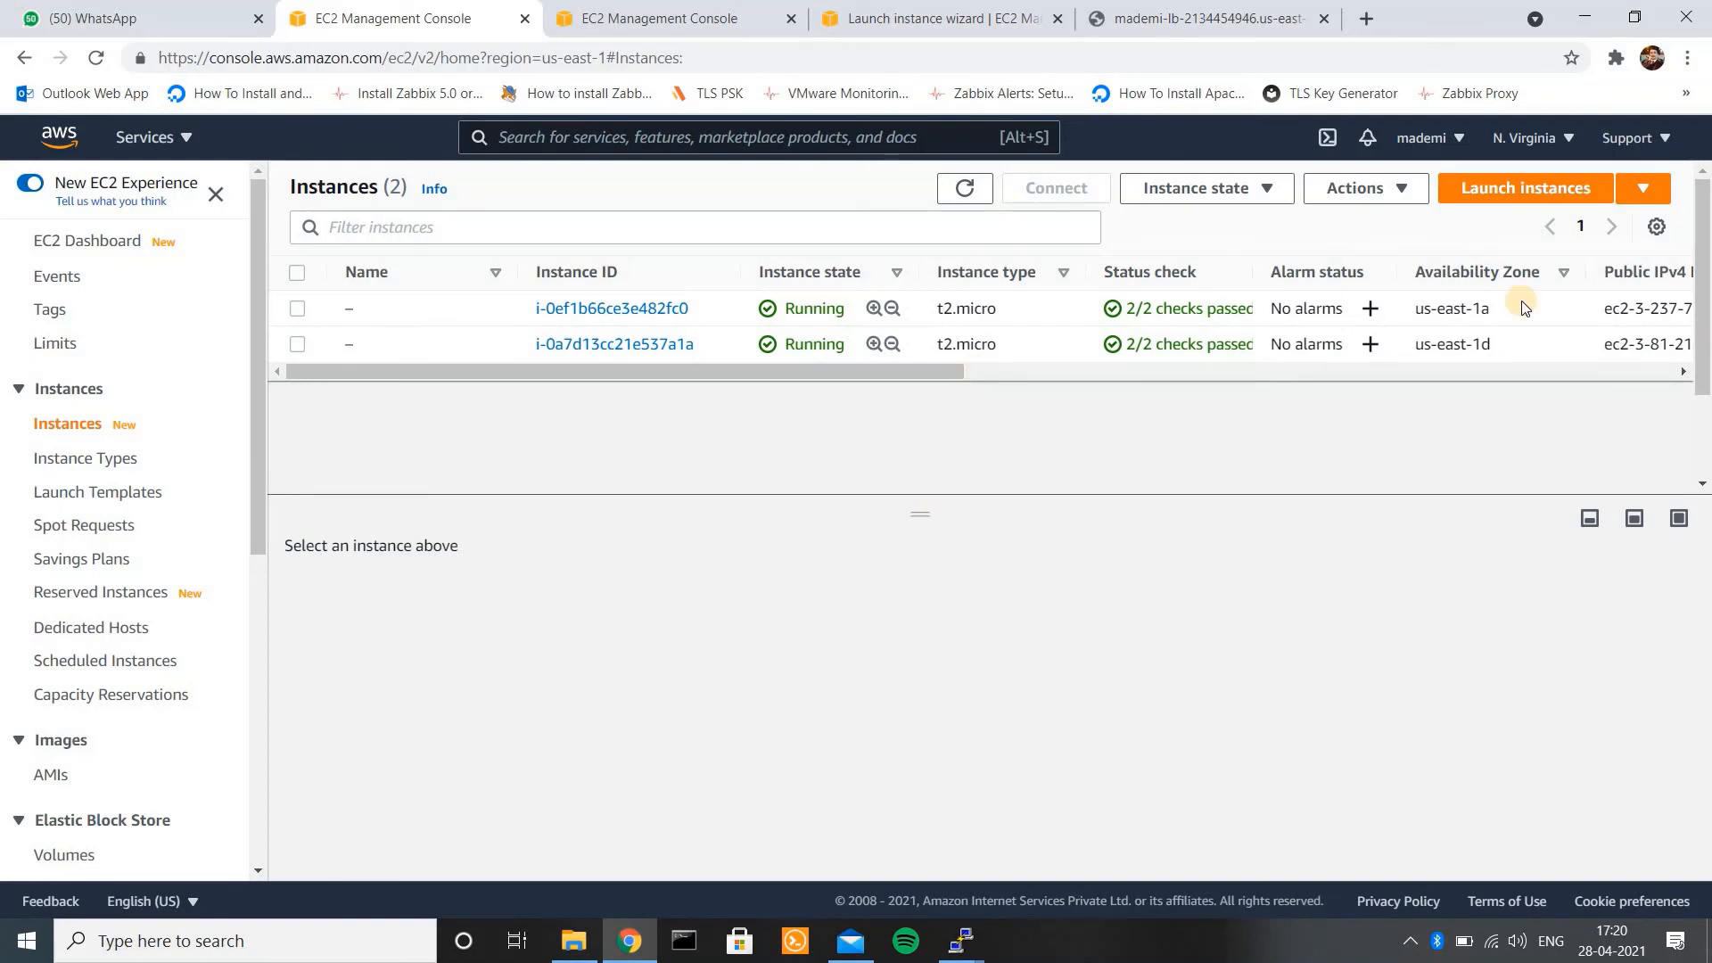
{"action": "right_click", "coordinate": [1701, 504]}
{"action": "left_click", "coordinate": [1701, 370]}
{"action": "left_click_drag", "start_coordinate": [1700, 370], "coordinate": [1705, 267]}
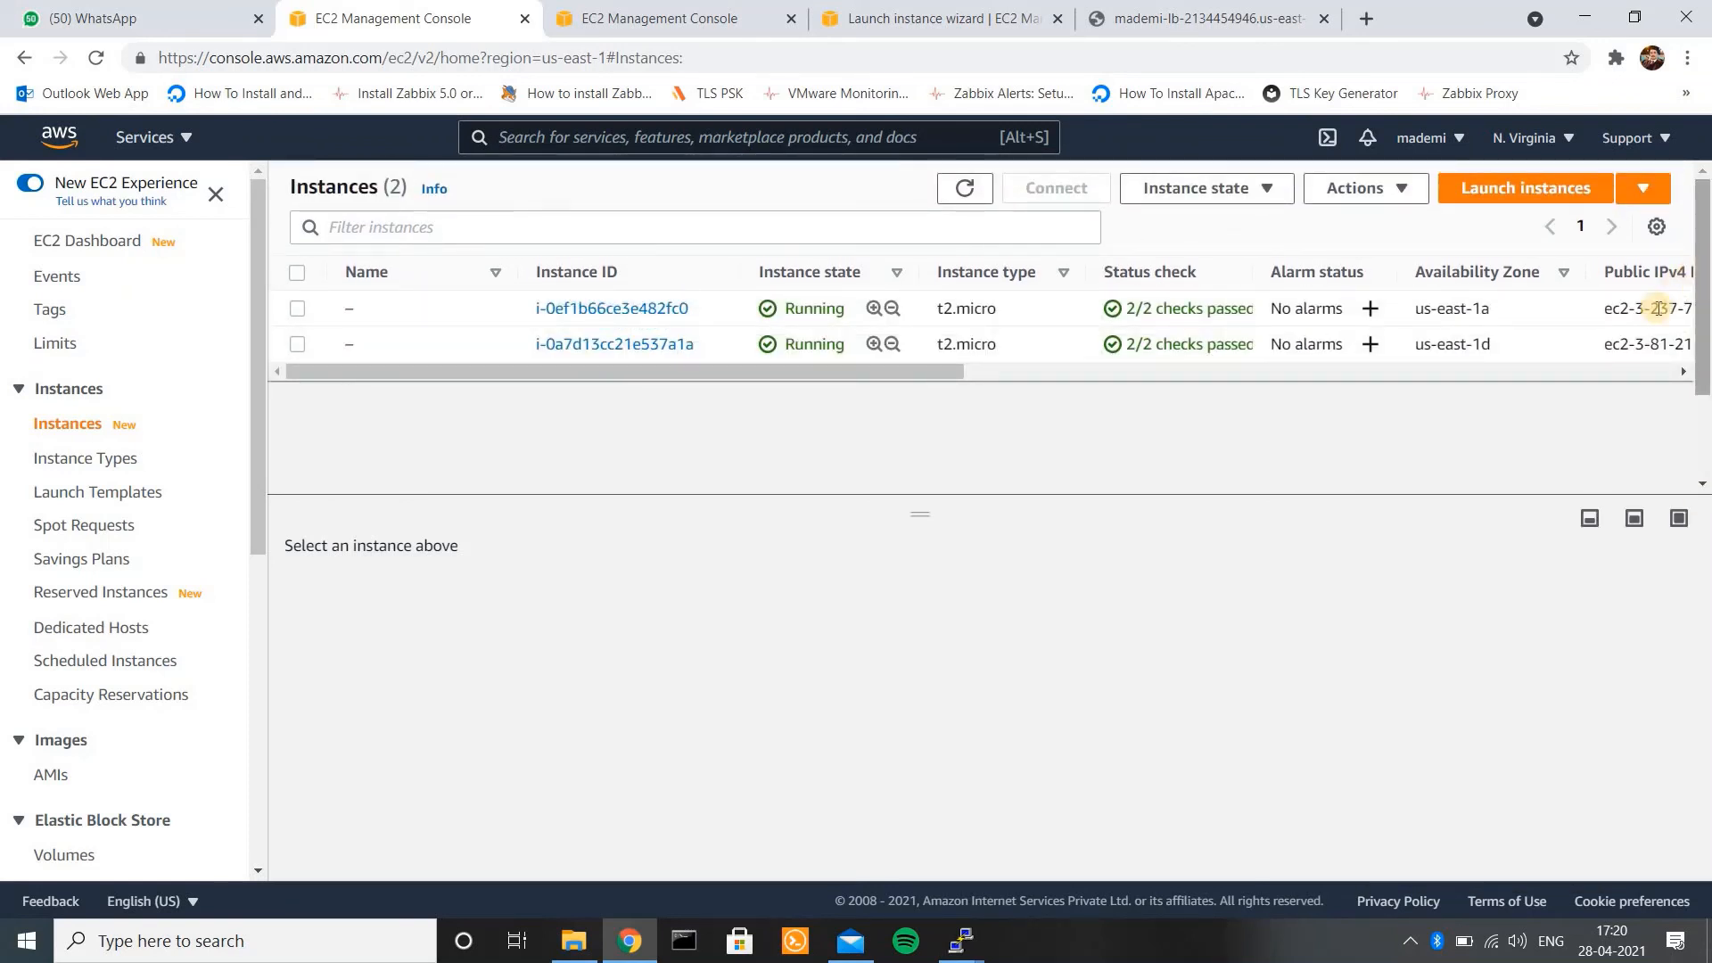
{"action": "left_click", "coordinate": [974, 190]}
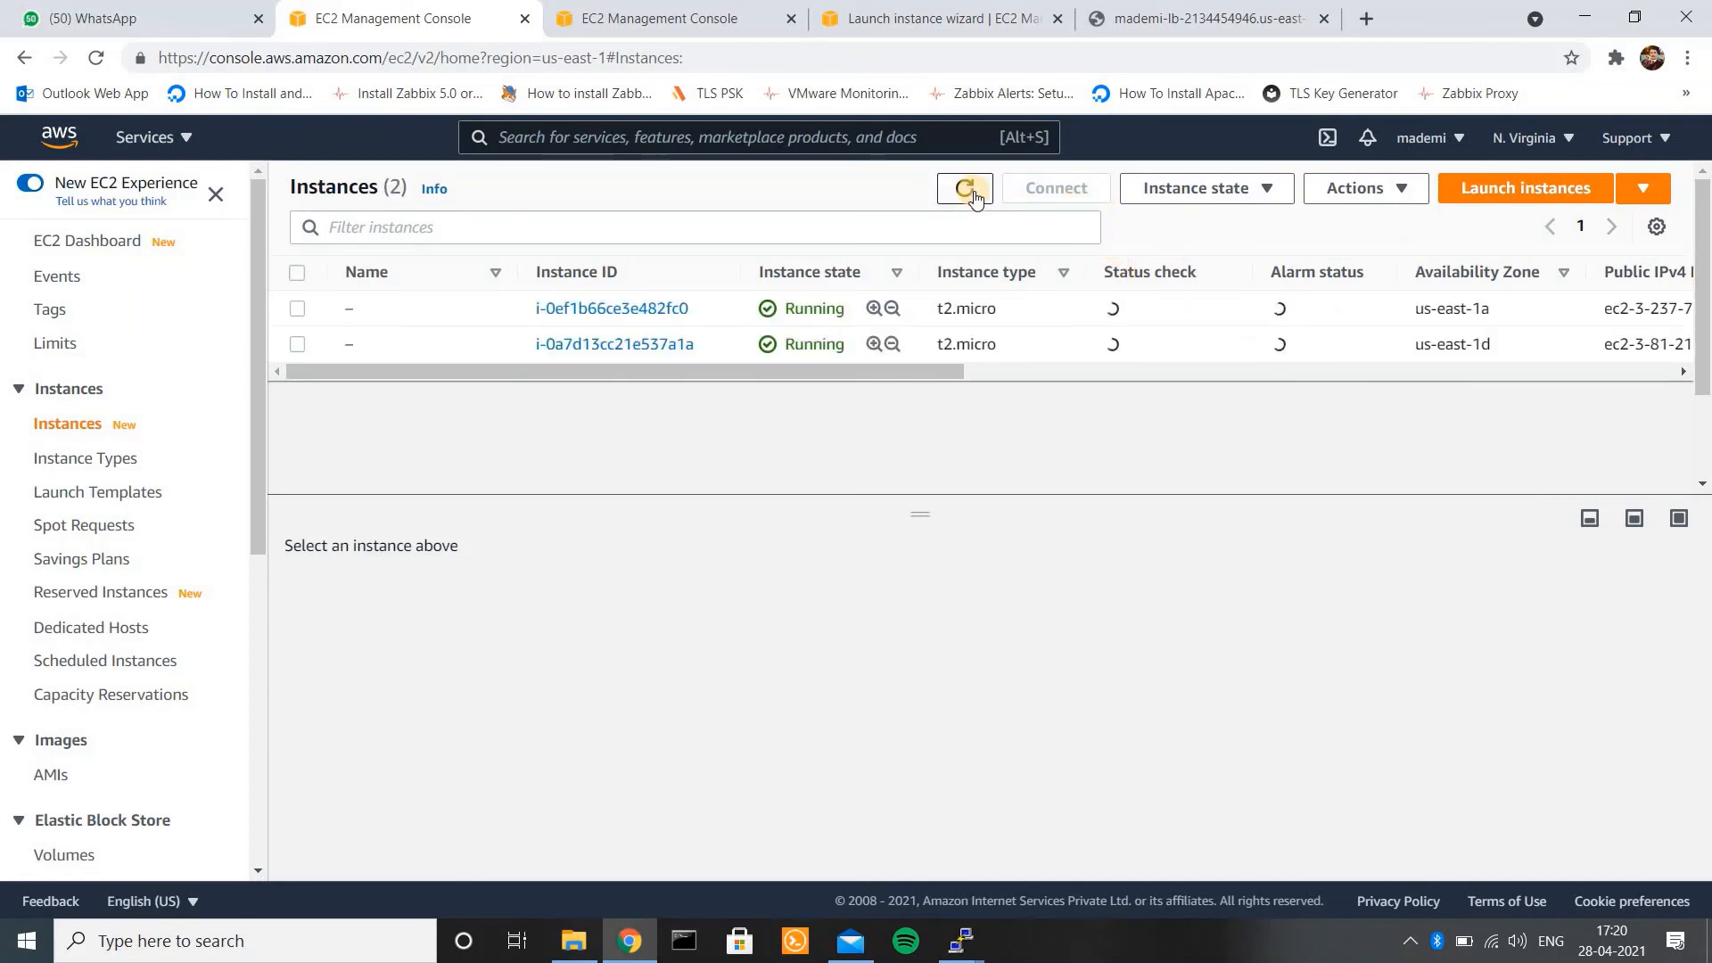
{"action": "left_click", "coordinate": [973, 191]}
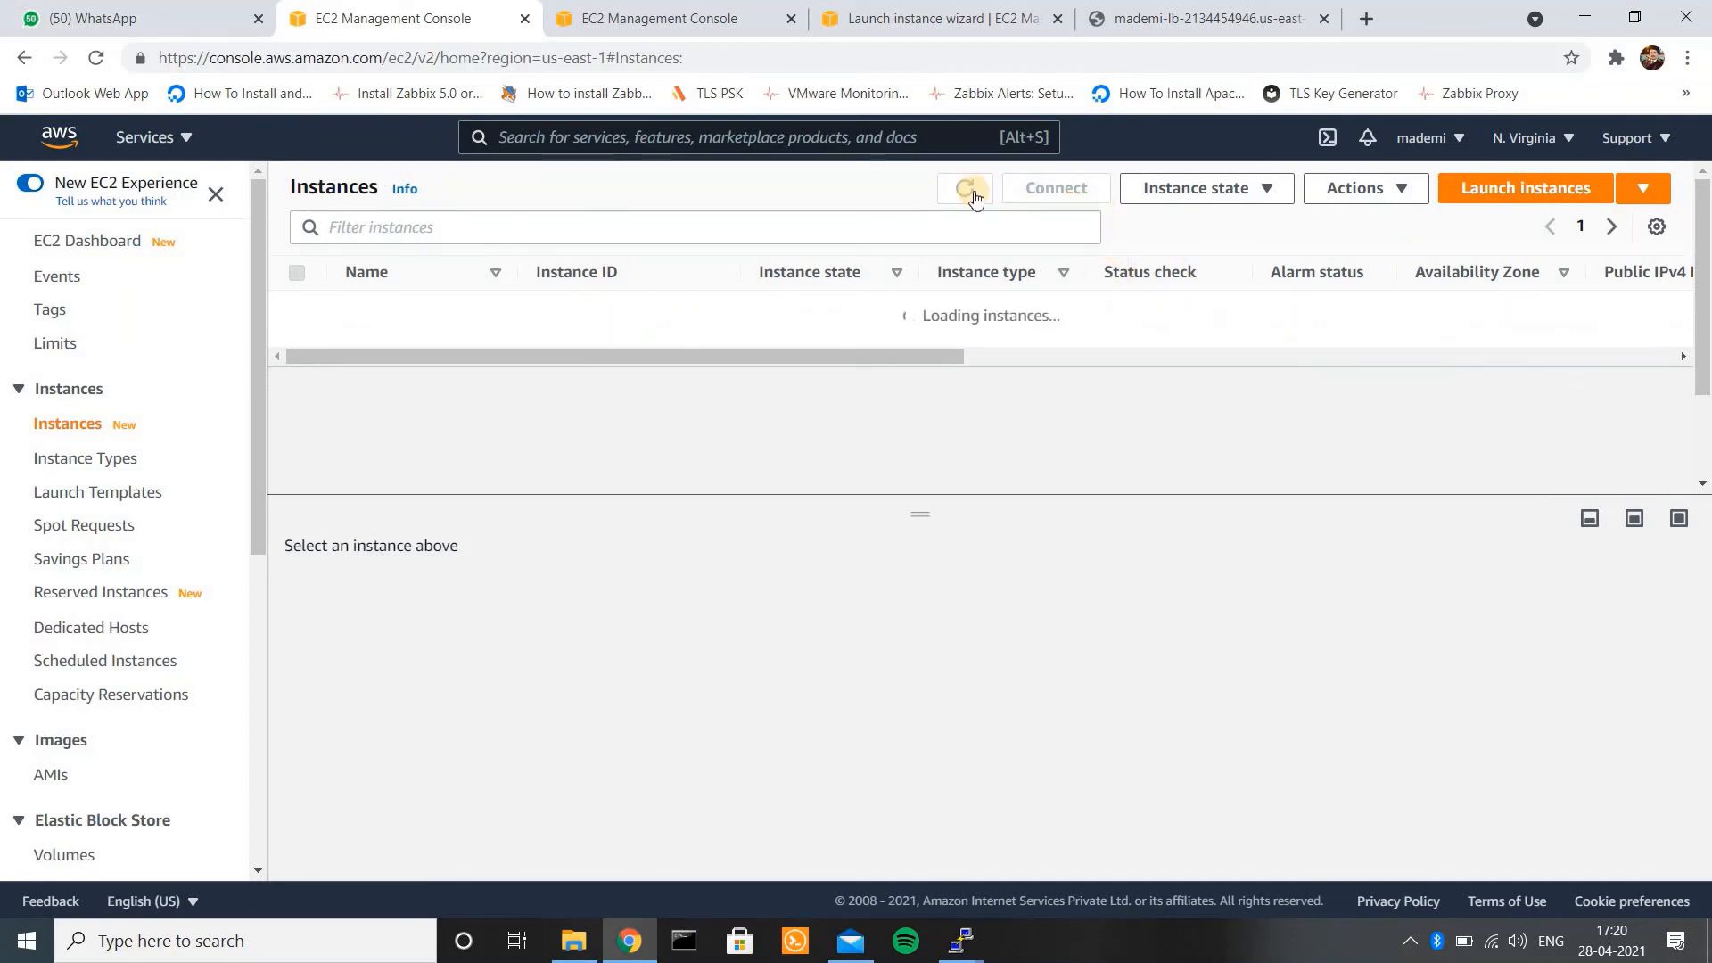
{"action": "left_click", "coordinate": [974, 191]}
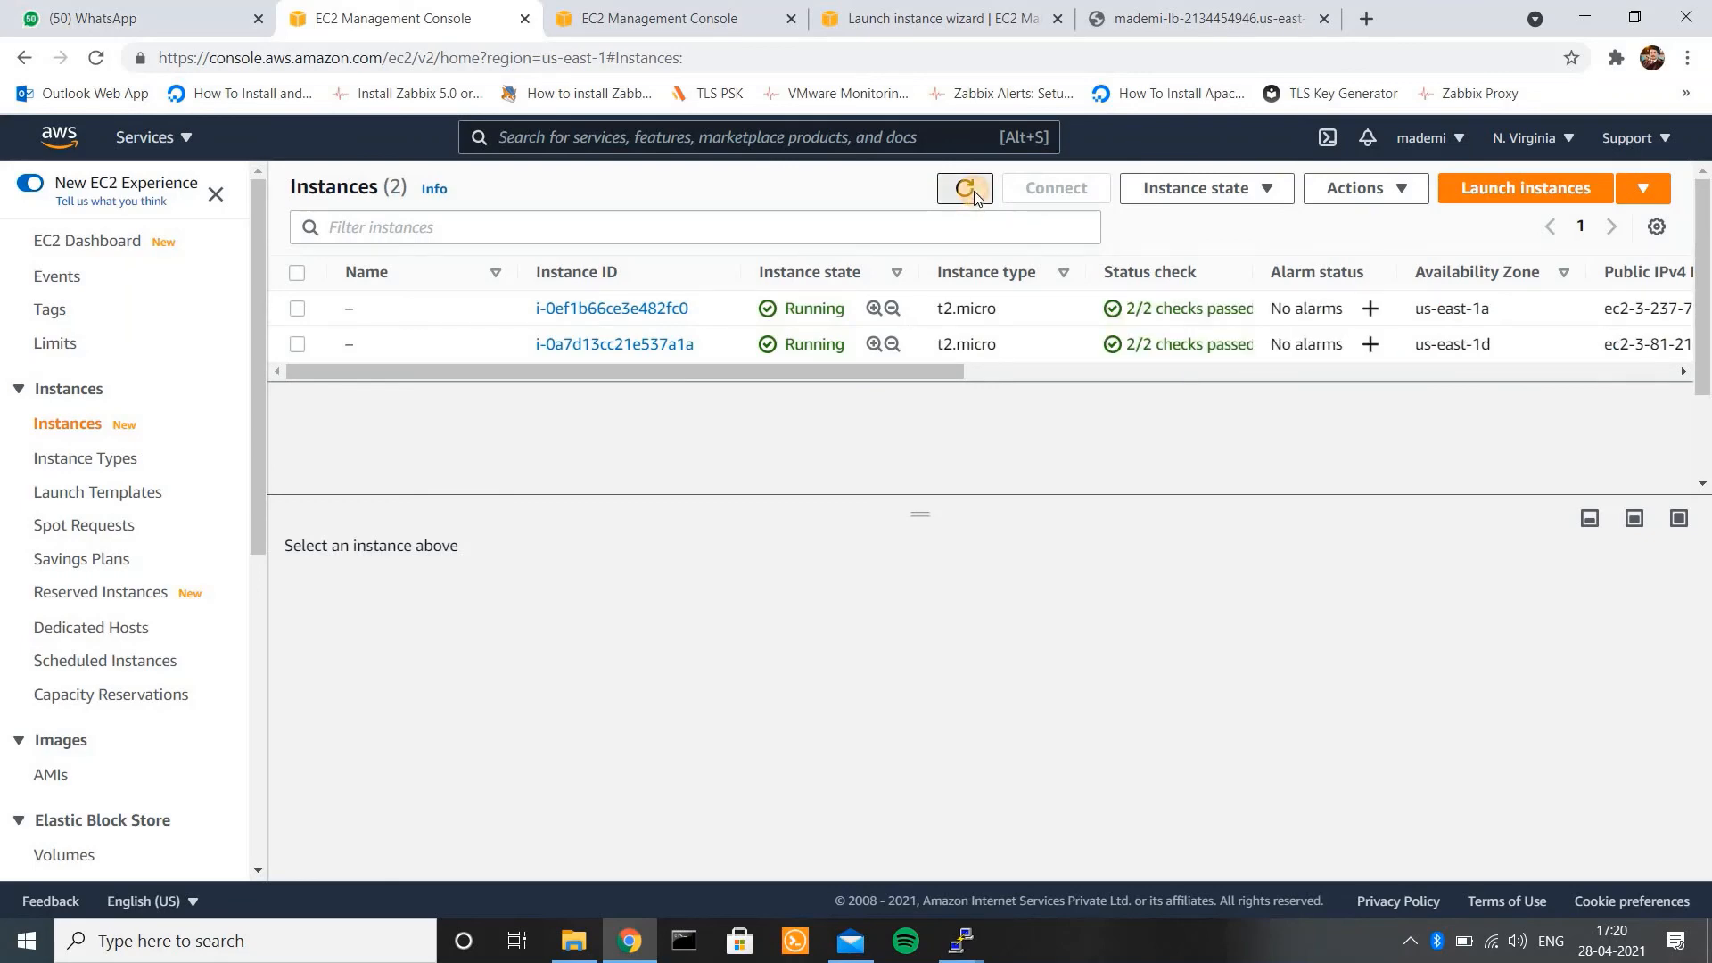
{"action": "left_click", "coordinate": [967, 930]}
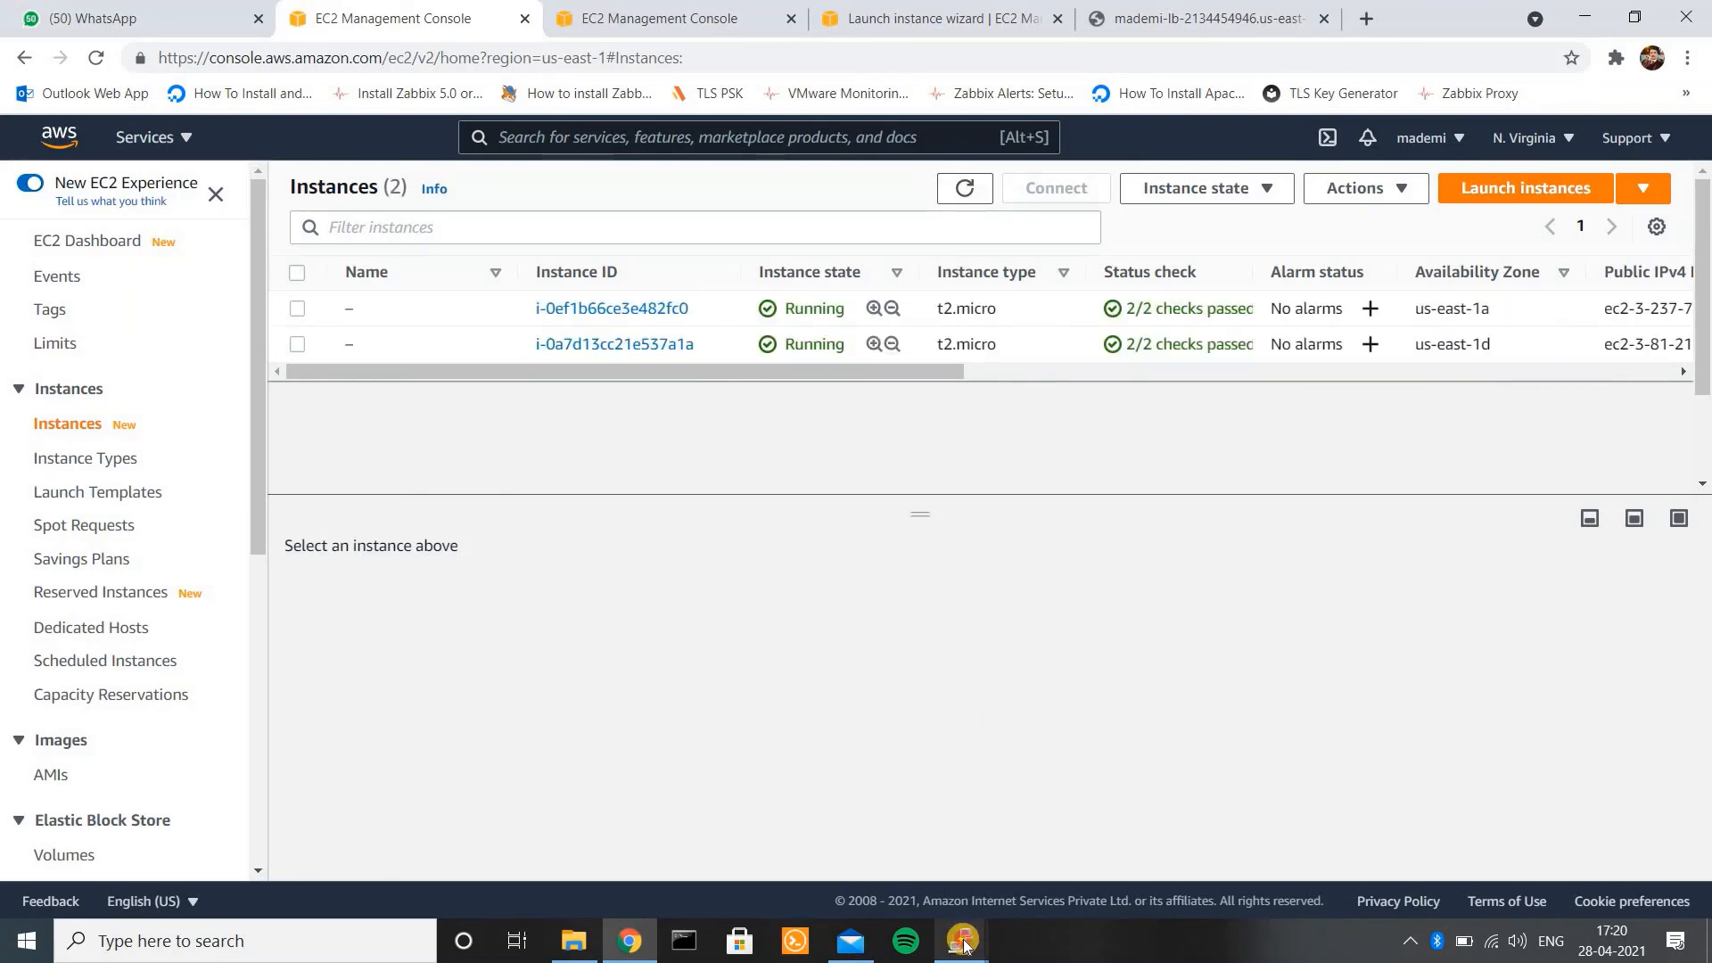
{"action": "left_click", "coordinate": [1019, 841]}
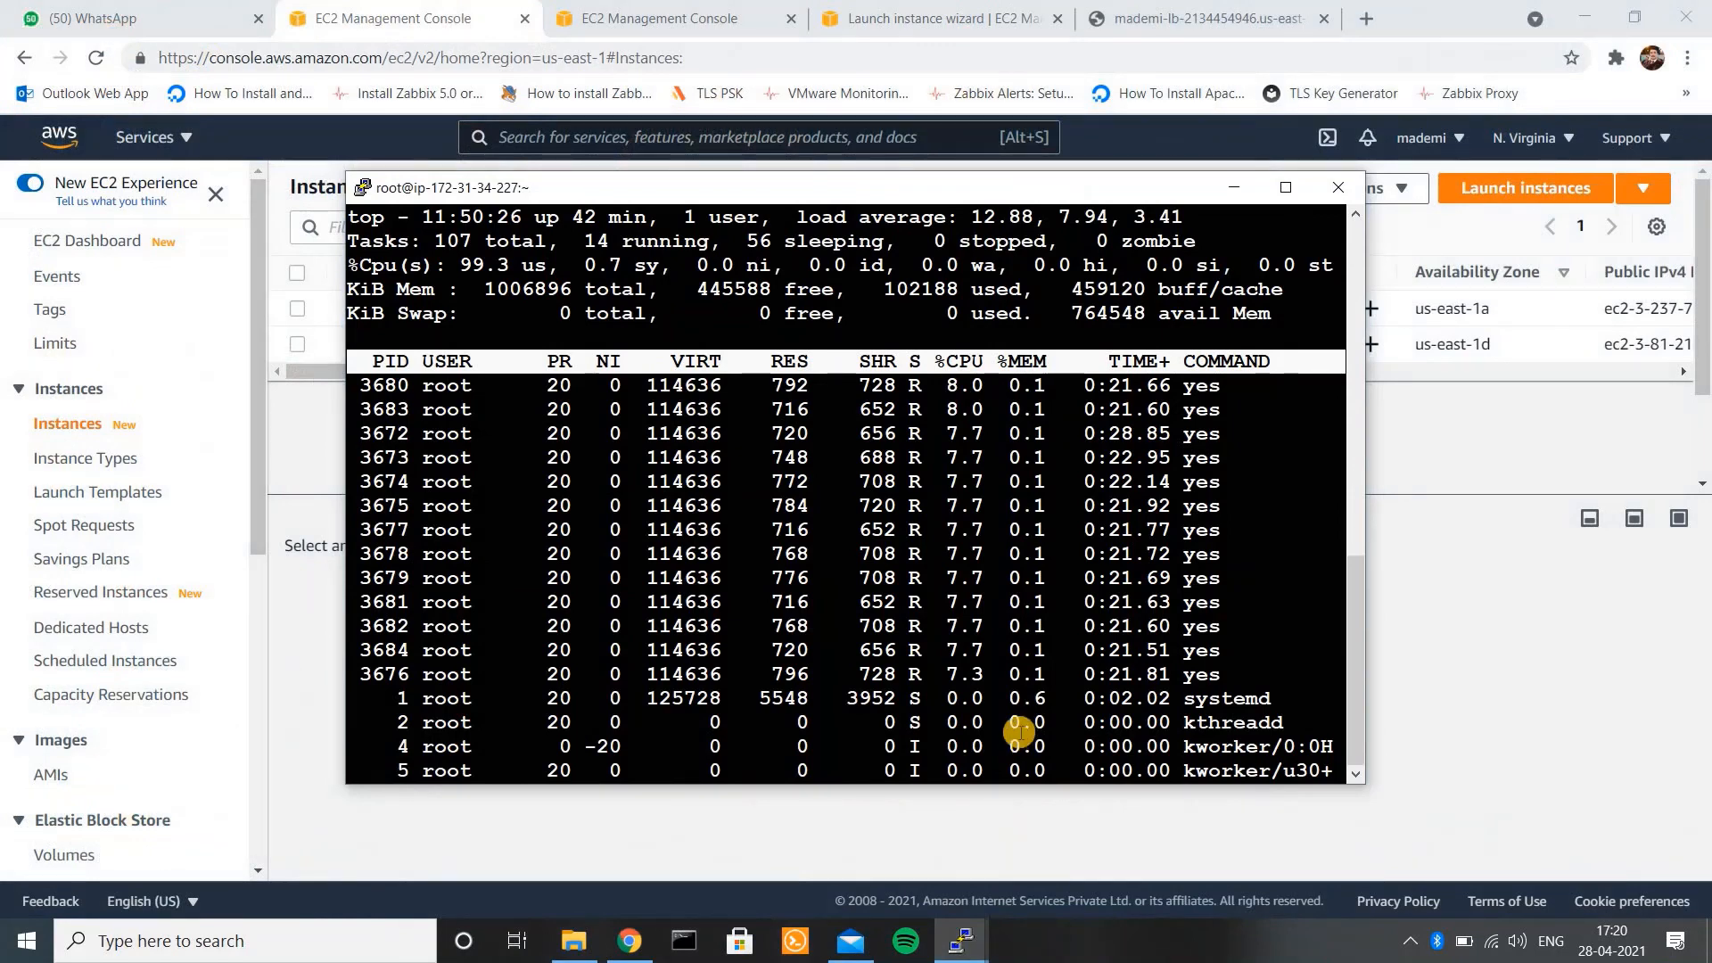
{"action": "type", "text": "q"}
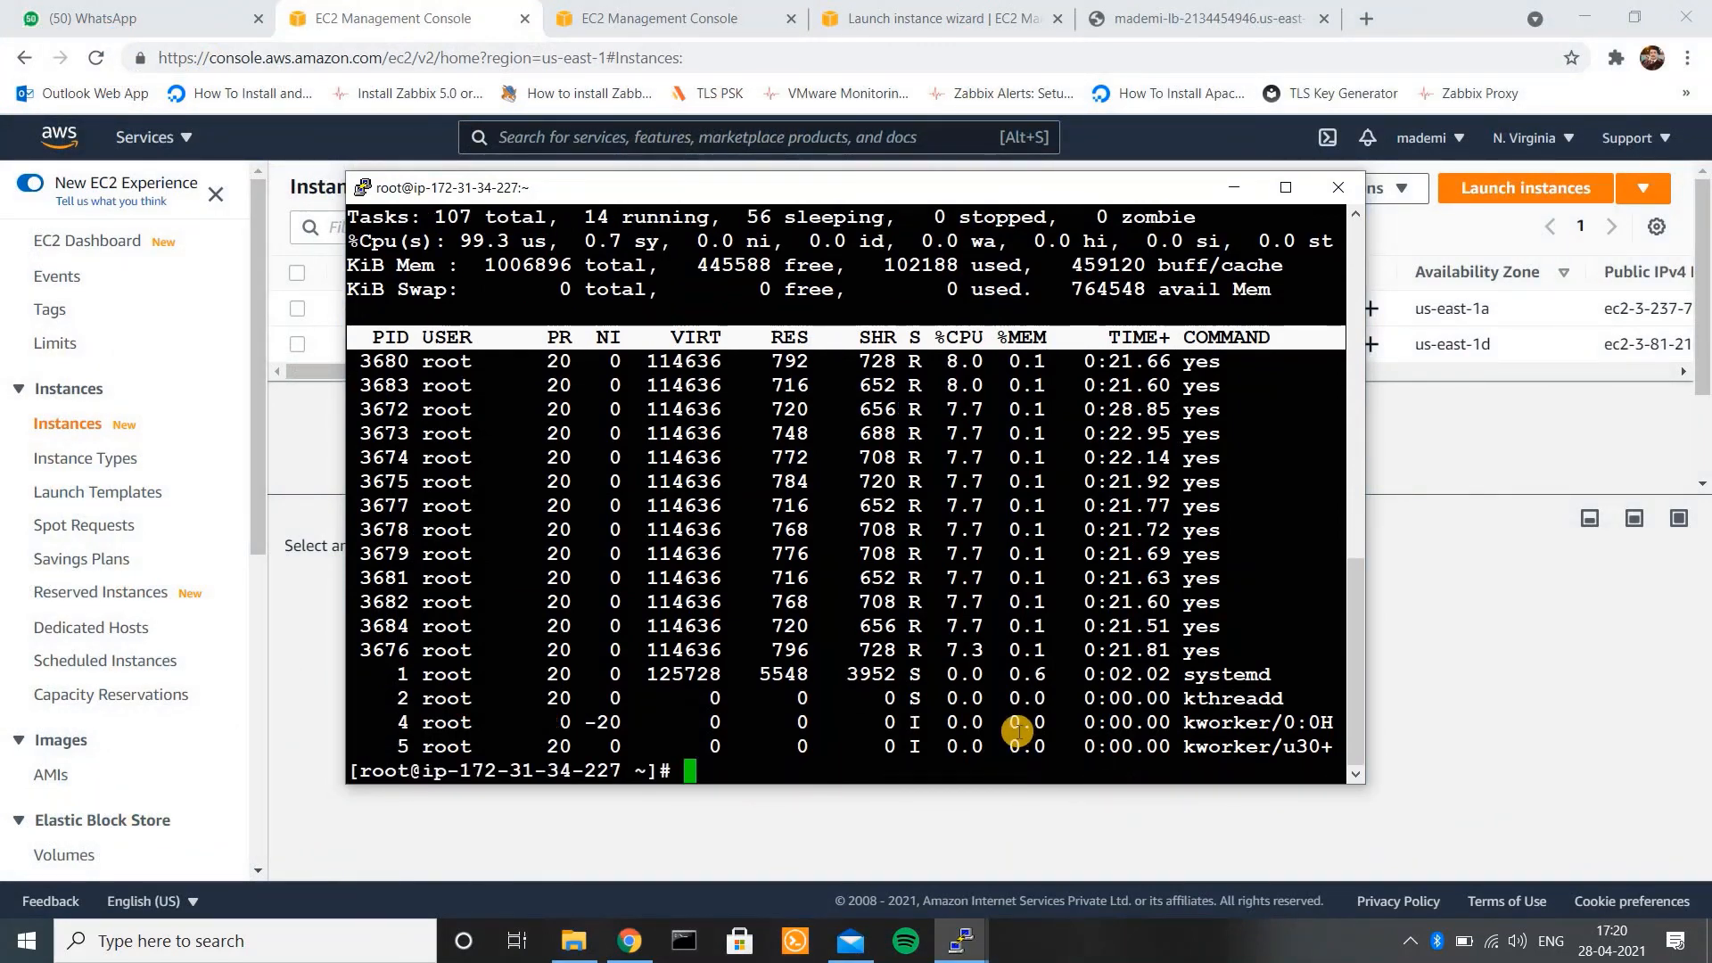
{"action": "type", "text": "top"}
{"action": "key", "text": "Up"}
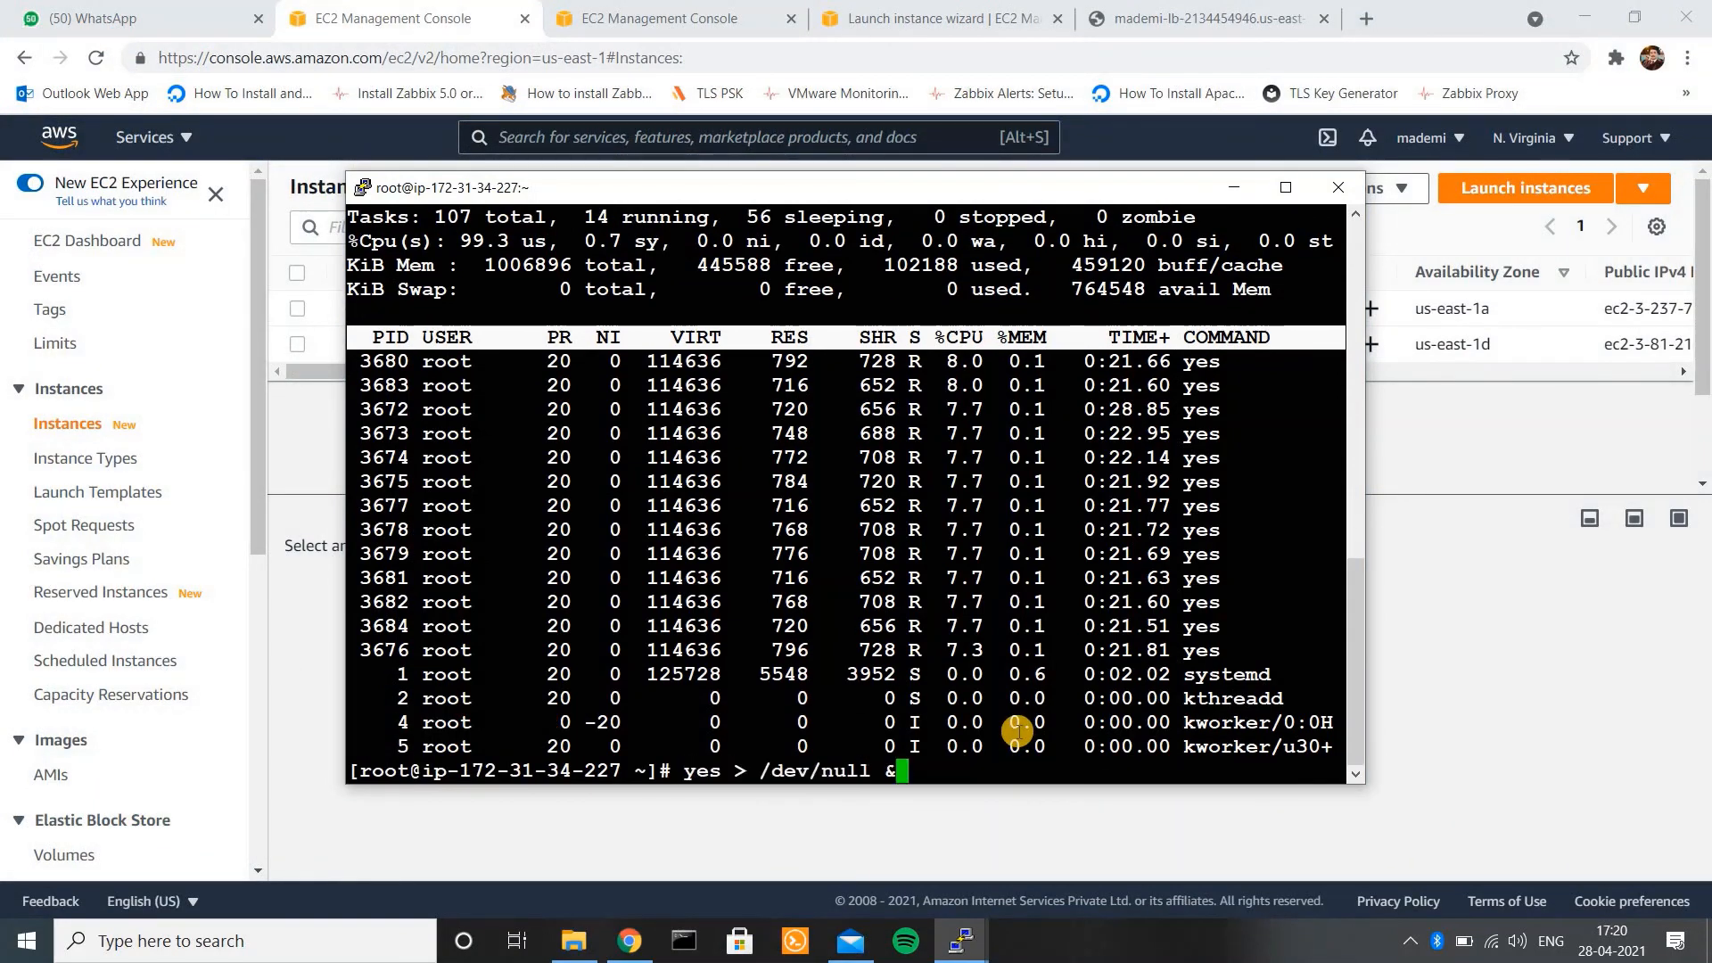
{"action": "key", "text": "Return"}
{"action": "key", "text": "Up"}
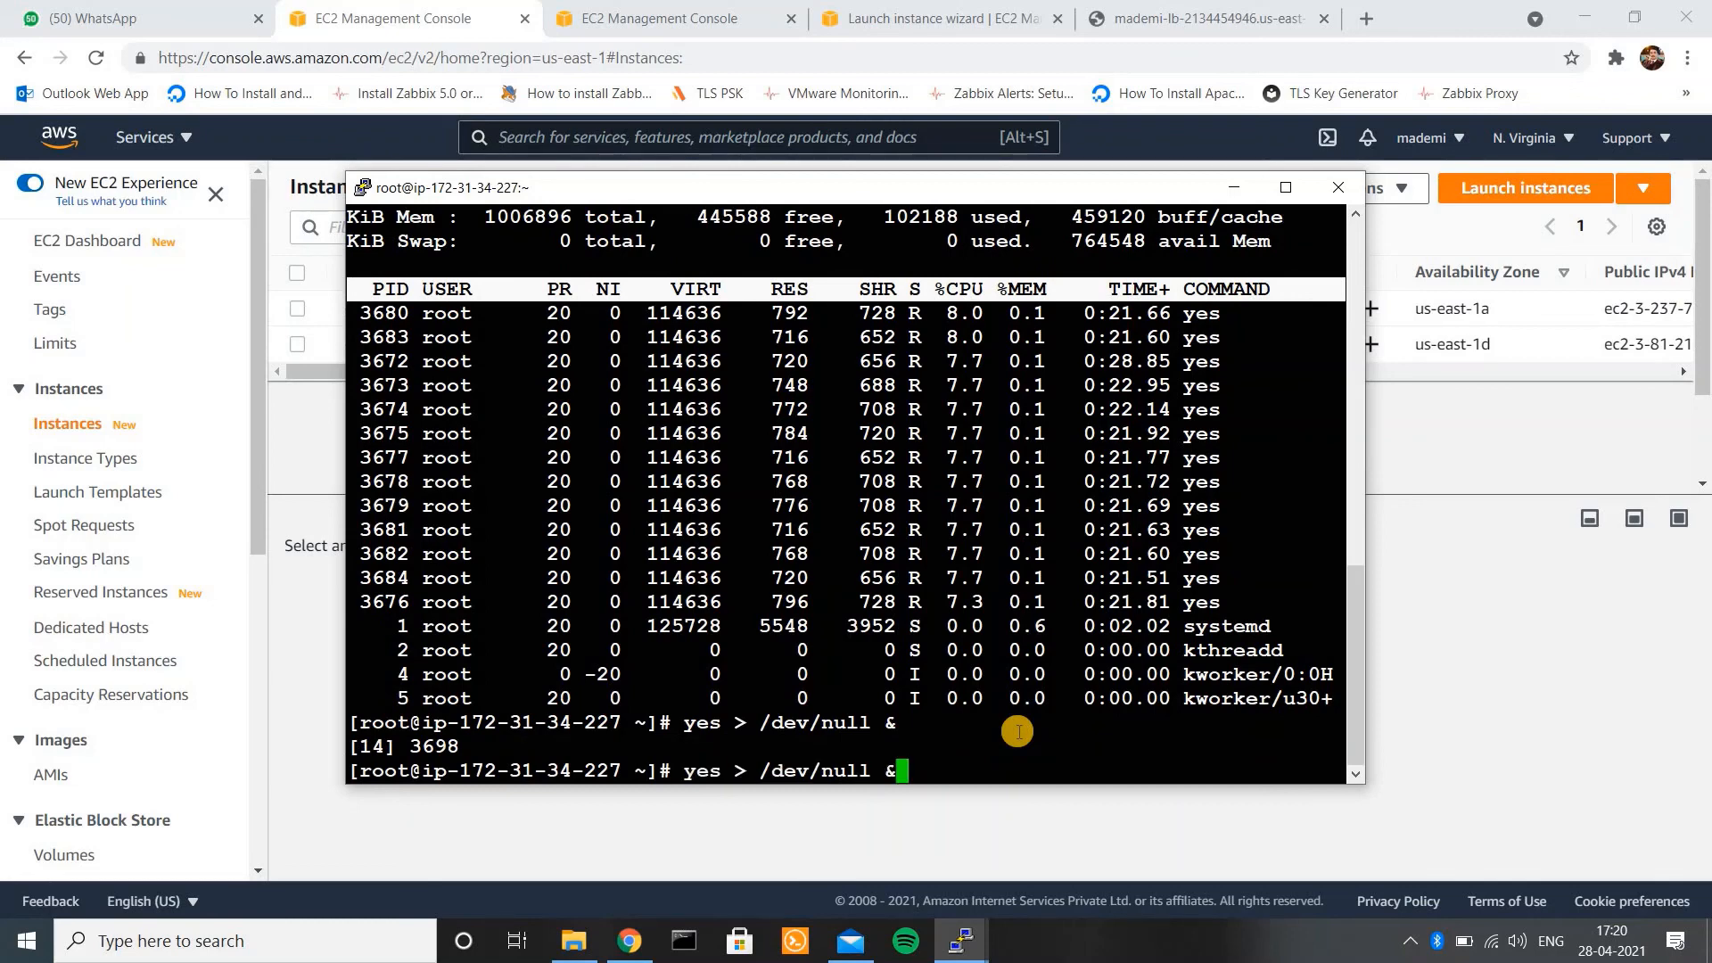
{"action": "key", "text": "Return"}
{"action": "key", "text": "Up"}
{"action": "key", "text": "Return"}
{"action": "key", "text": "Up"}
{"action": "key", "text": "Return"}
{"action": "key", "text": "Up"}
{"action": "key", "text": "Return"}
{"action": "key", "text": "Up"}
{"action": "key", "text": "Return"}
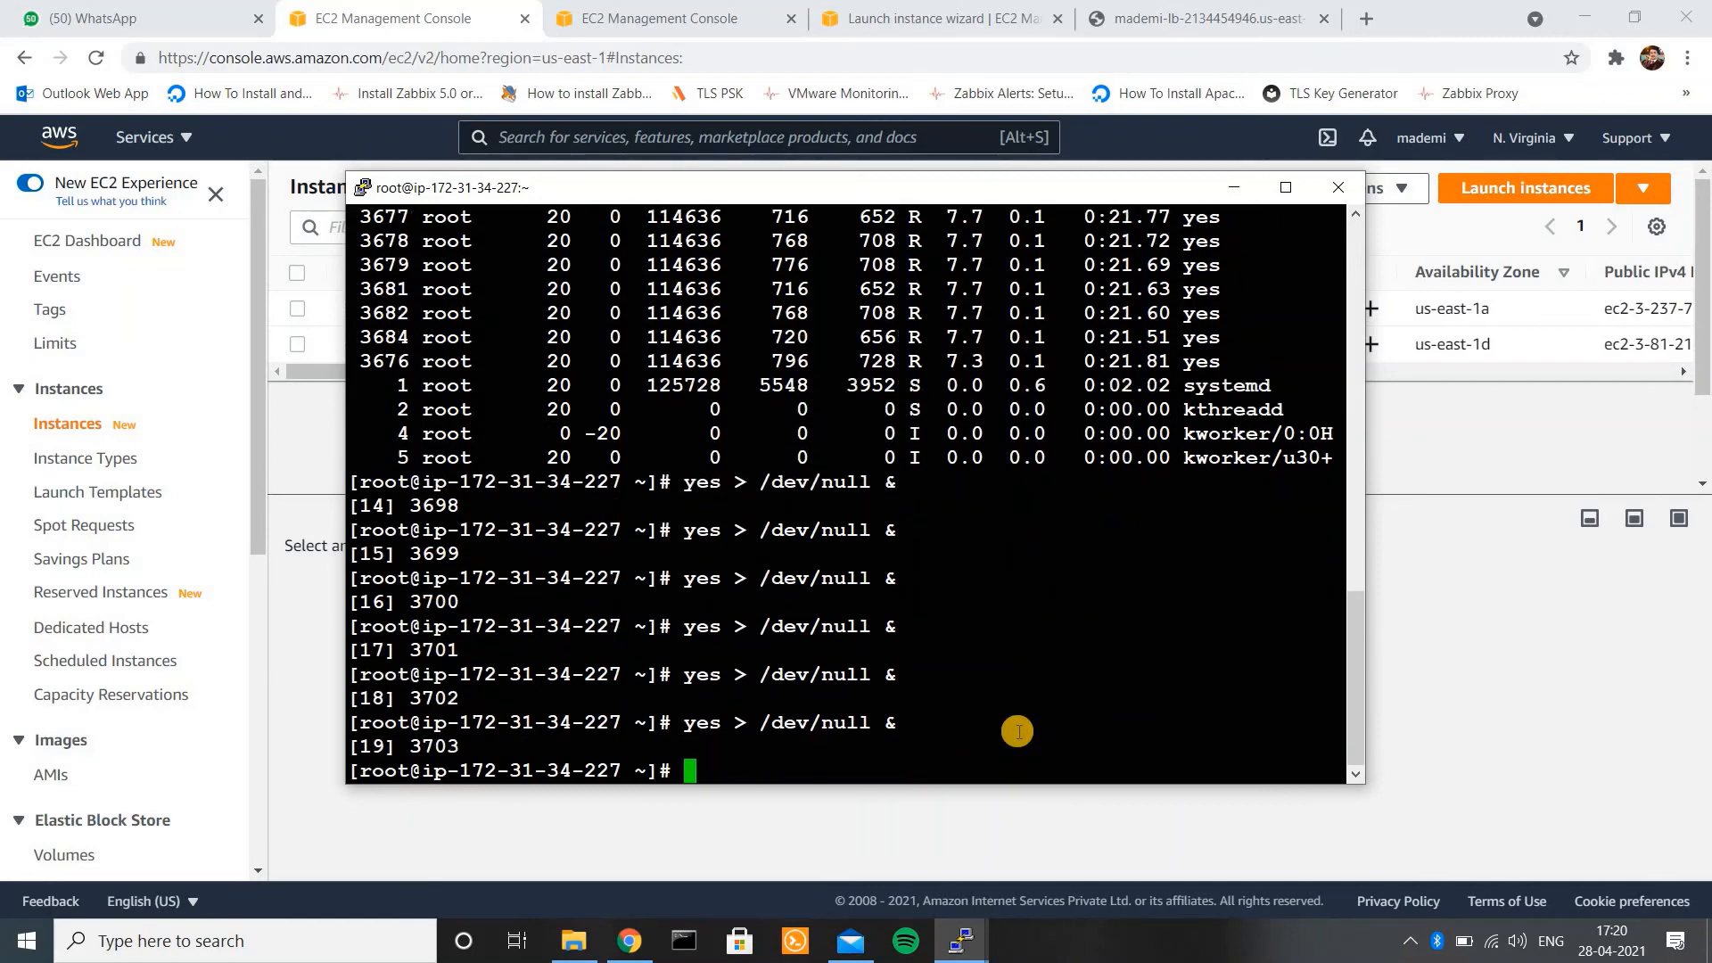
{"action": "key", "text": "Up"}
{"action": "key", "text": "Return"}
{"action": "key", "text": "Up"}
{"action": "key", "text": "Return"}
{"action": "key", "text": "Up"}
{"action": "key", "text": "Return"}
{"action": "key", "text": "Up"}
{"action": "key", "text": "Return"}
{"action": "key", "text": "Up"}
{"action": "key", "text": "Return"}
{"action": "key", "text": "Up"}
{"action": "key", "text": "Return"}
{"action": "key", "text": "Up"}
{"action": "key", "text": "Return"}
{"action": "key", "text": "Up"}
{"action": "key", "text": "Return"}
{"action": "key", "text": "Up"}
{"action": "key", "text": "Return"}
{"action": "key", "text": "Up"}
{"action": "key", "text": "Return"}
{"action": "key", "text": "Up"}
{"action": "key", "text": "Return"}
{"action": "key", "text": "Up"}
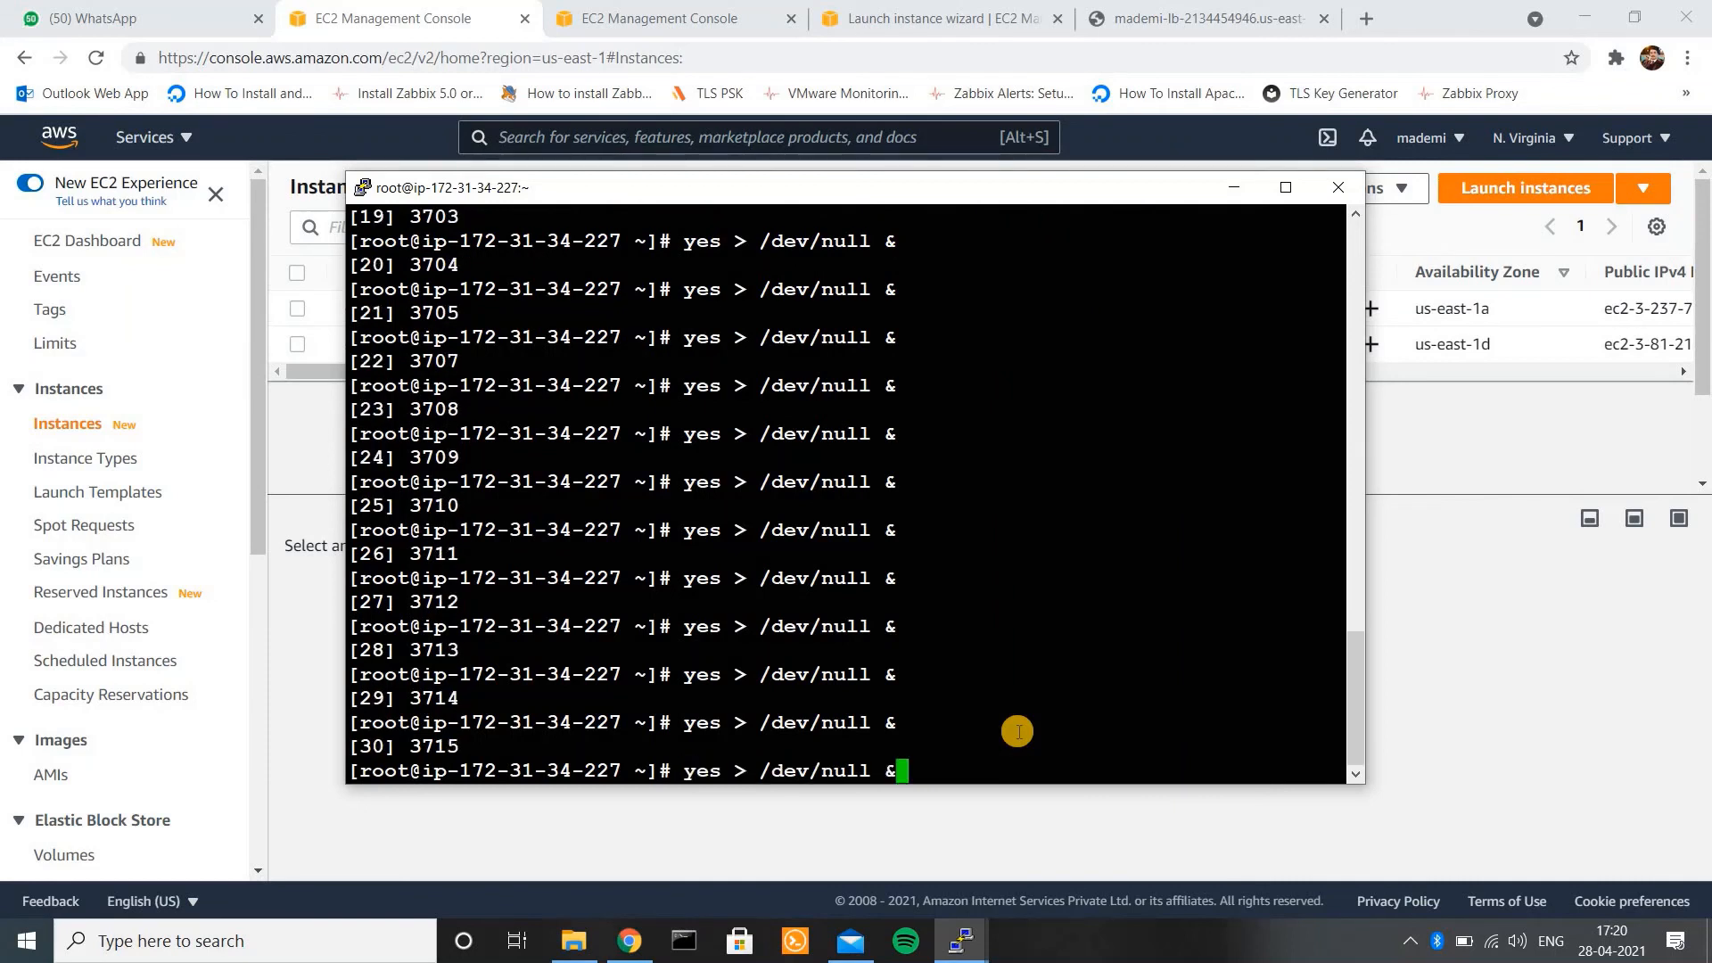
{"action": "key", "text": "Return"}
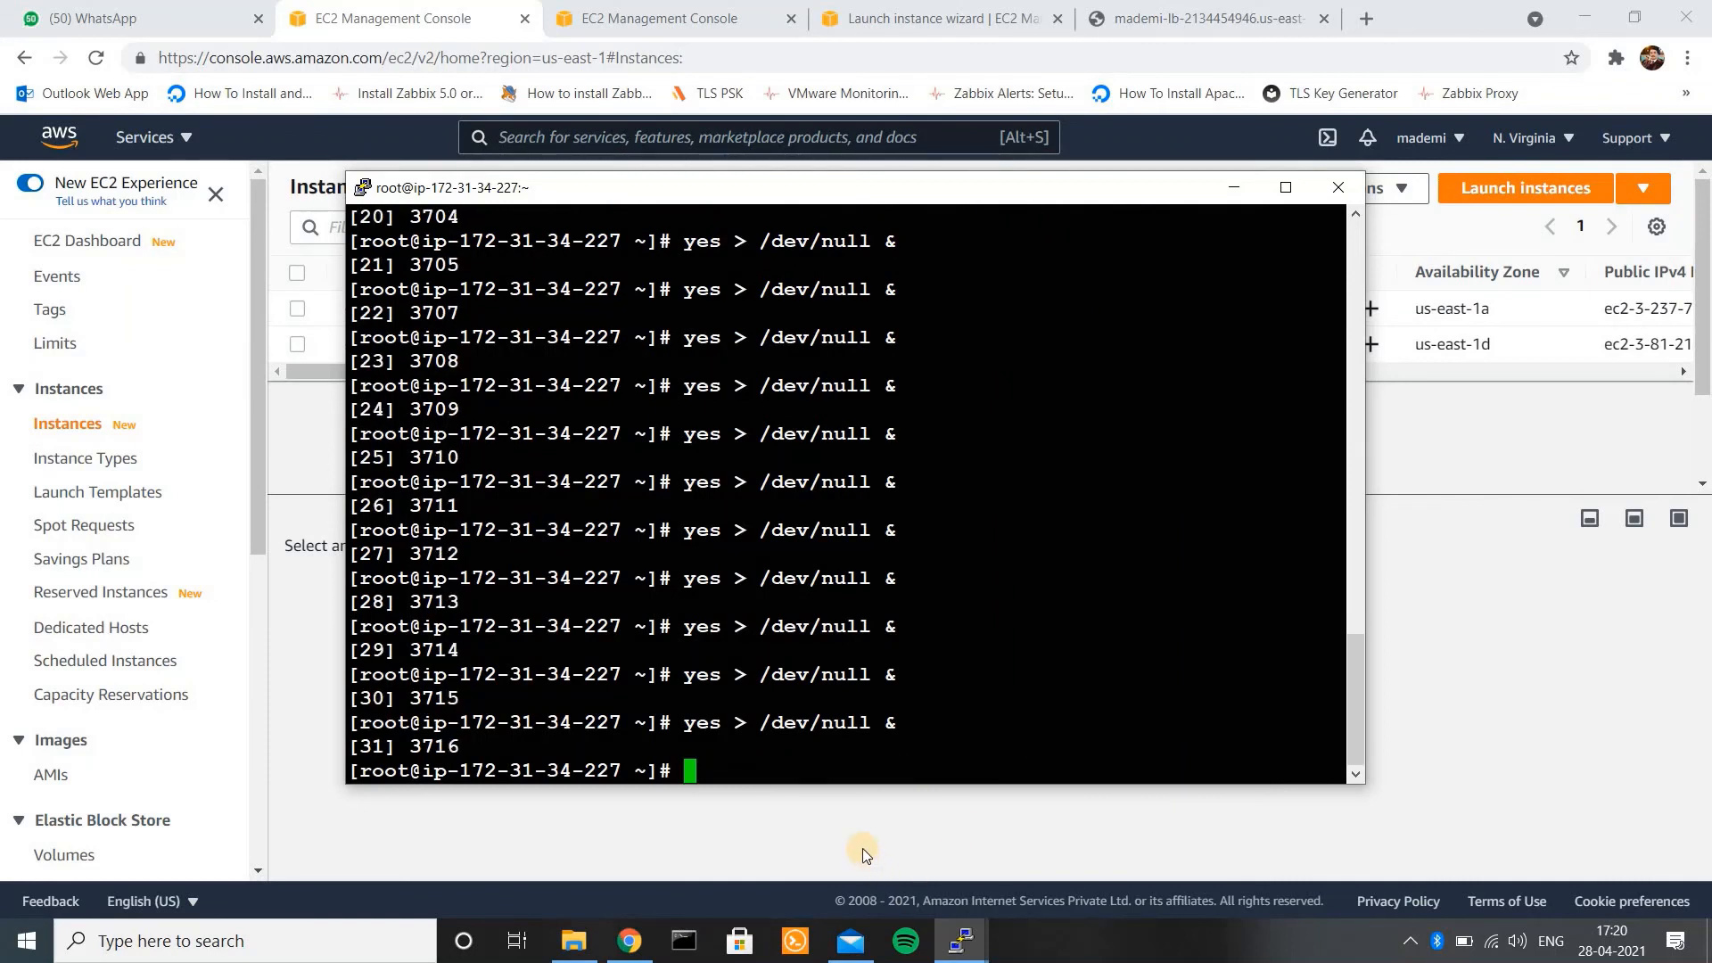
{"action": "type", "text": "top"}
{"action": "key", "text": "Return"}
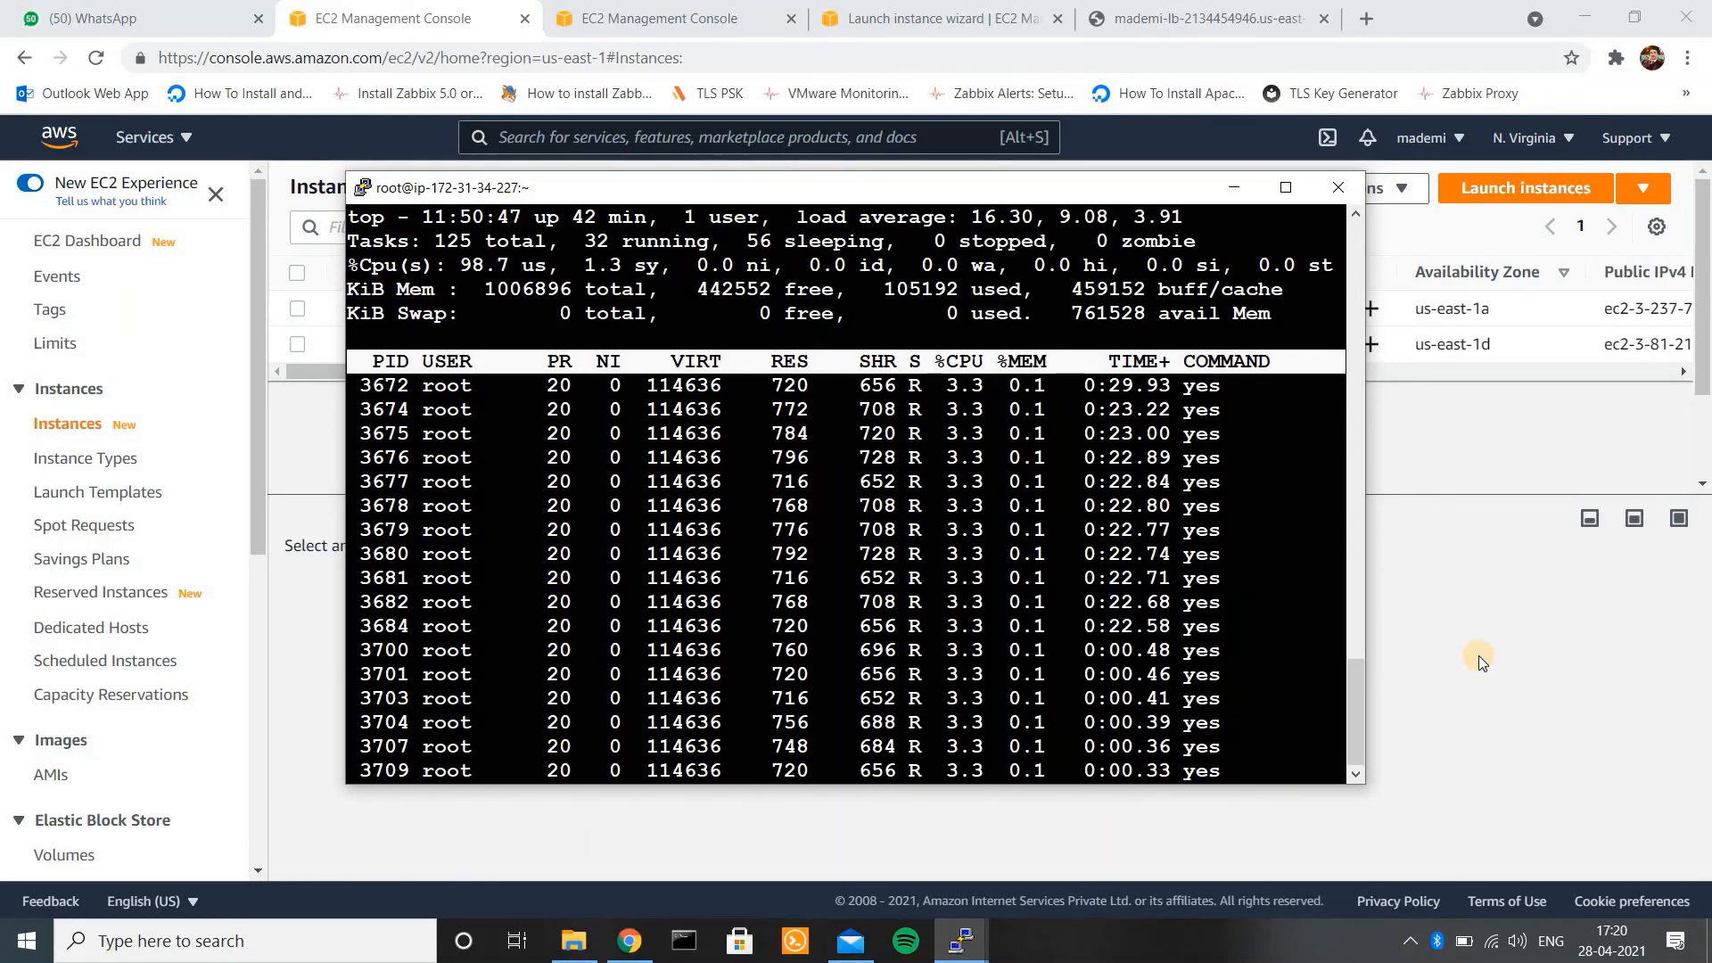
{"action": "key", "text": "alt+Tab"}
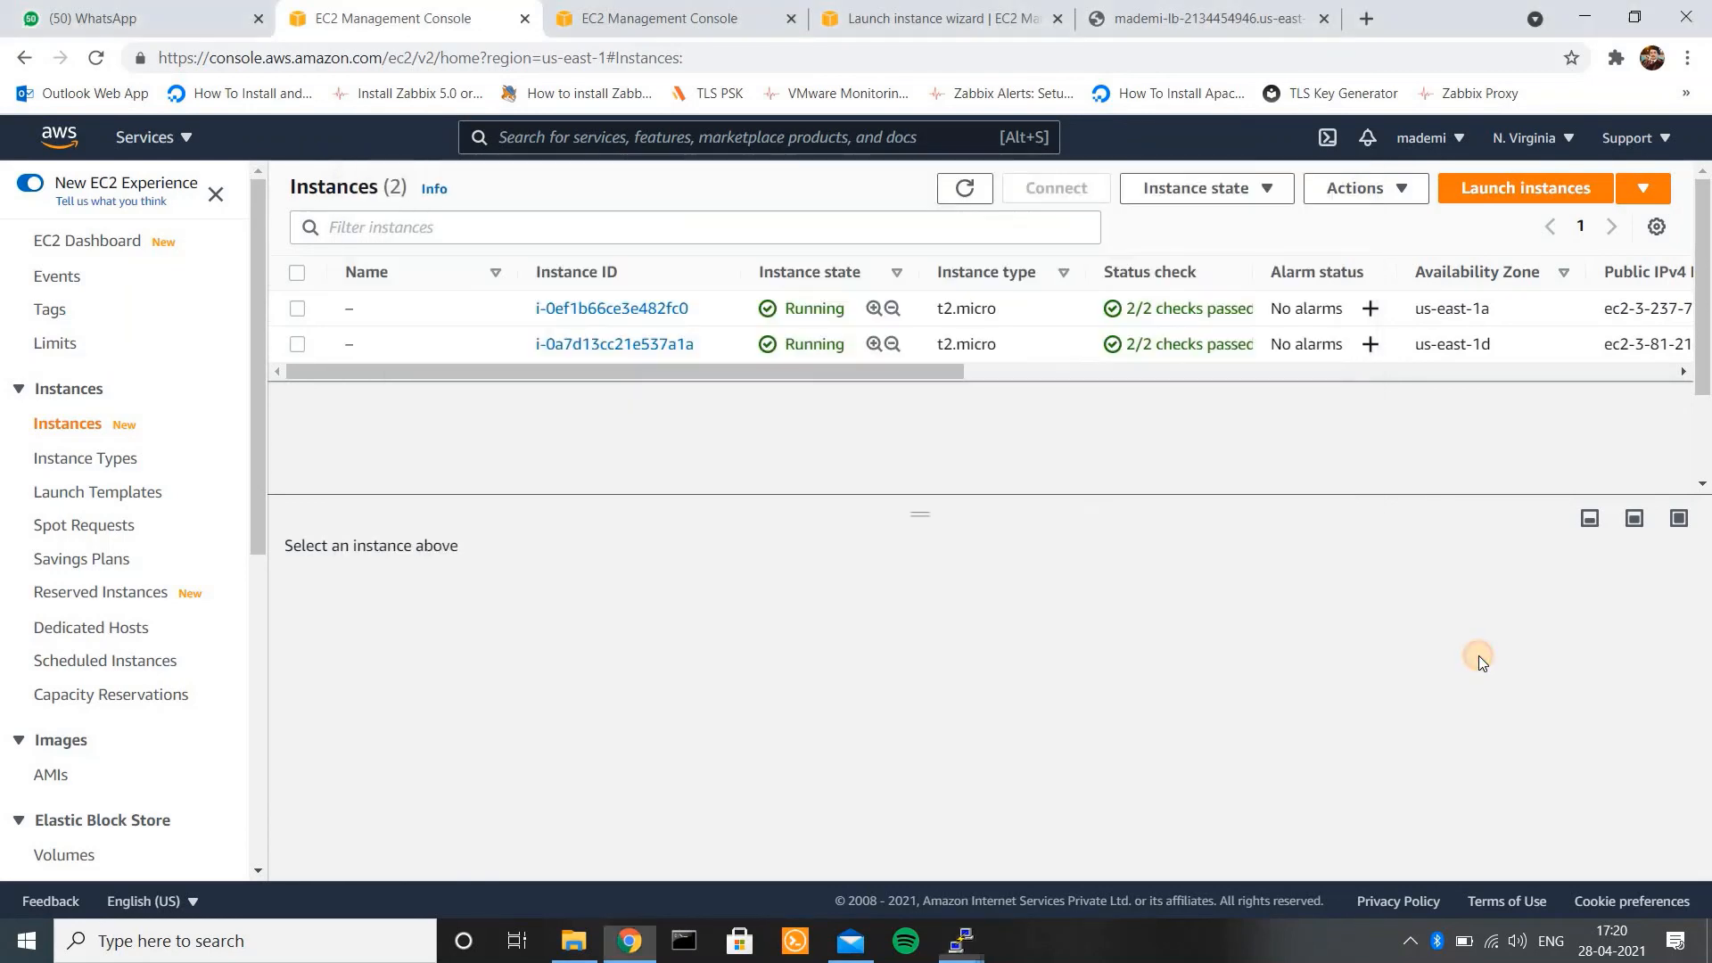
- Refresh the Instances list repeatedly to follow the state and status checks of instances launched by auto scaling
{"action": "left_click", "coordinate": [965, 188]}
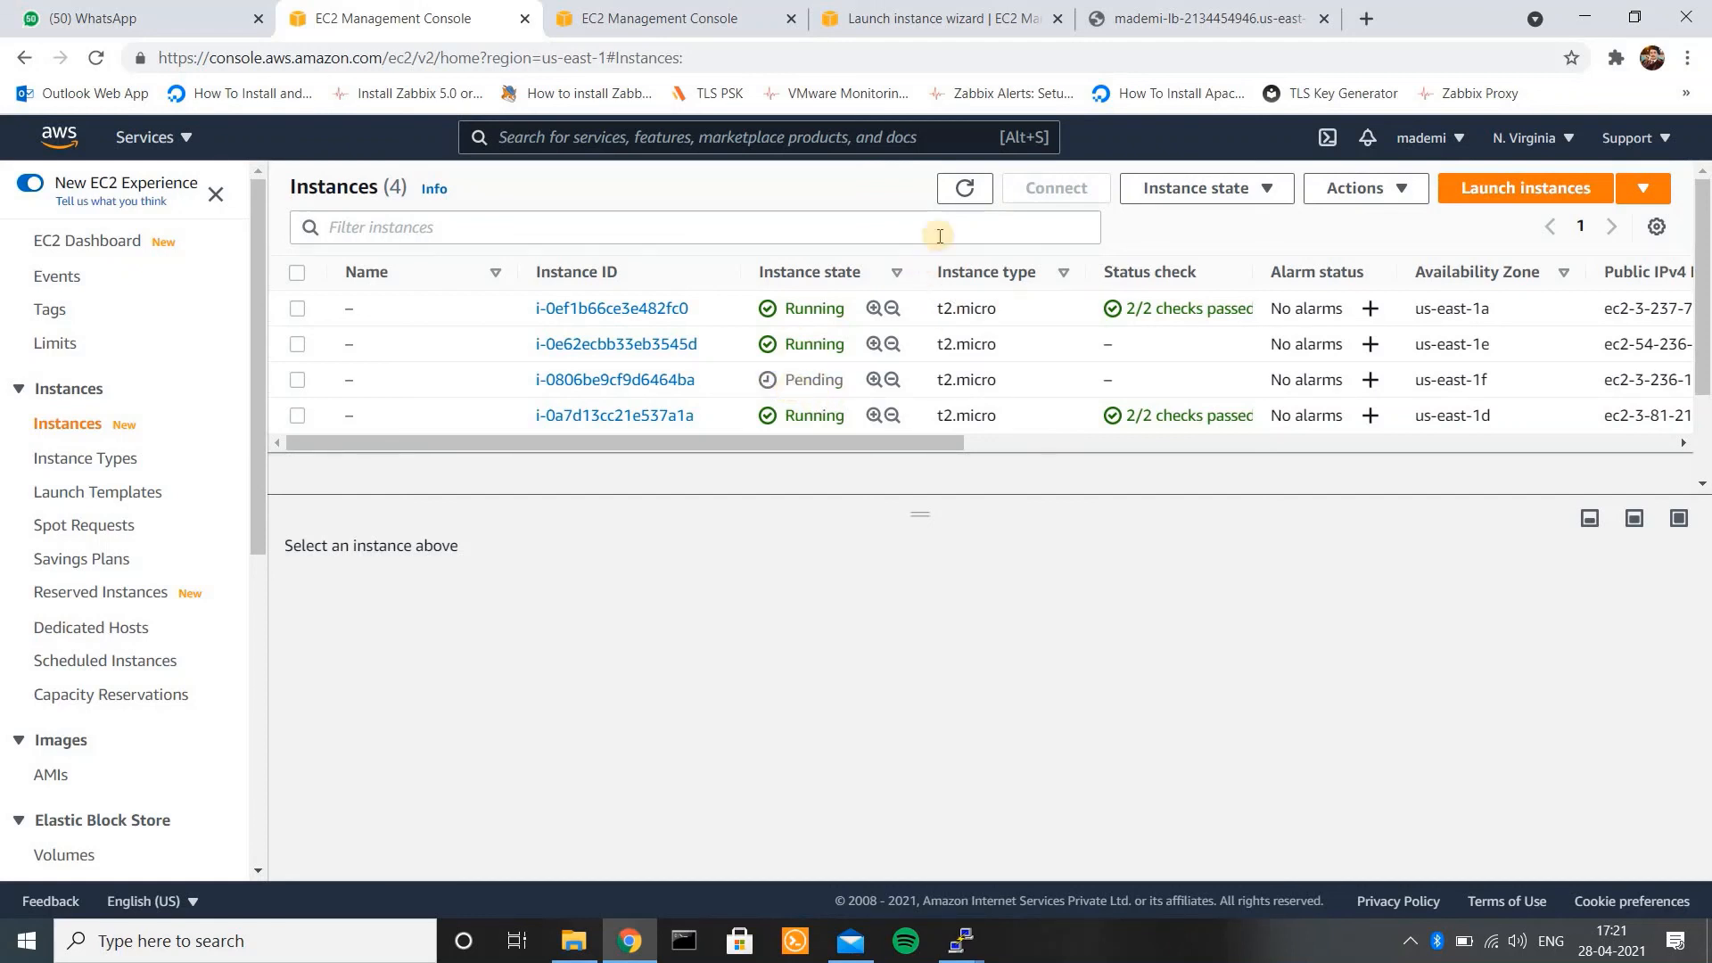
{"action": "left_click", "coordinate": [965, 191]}
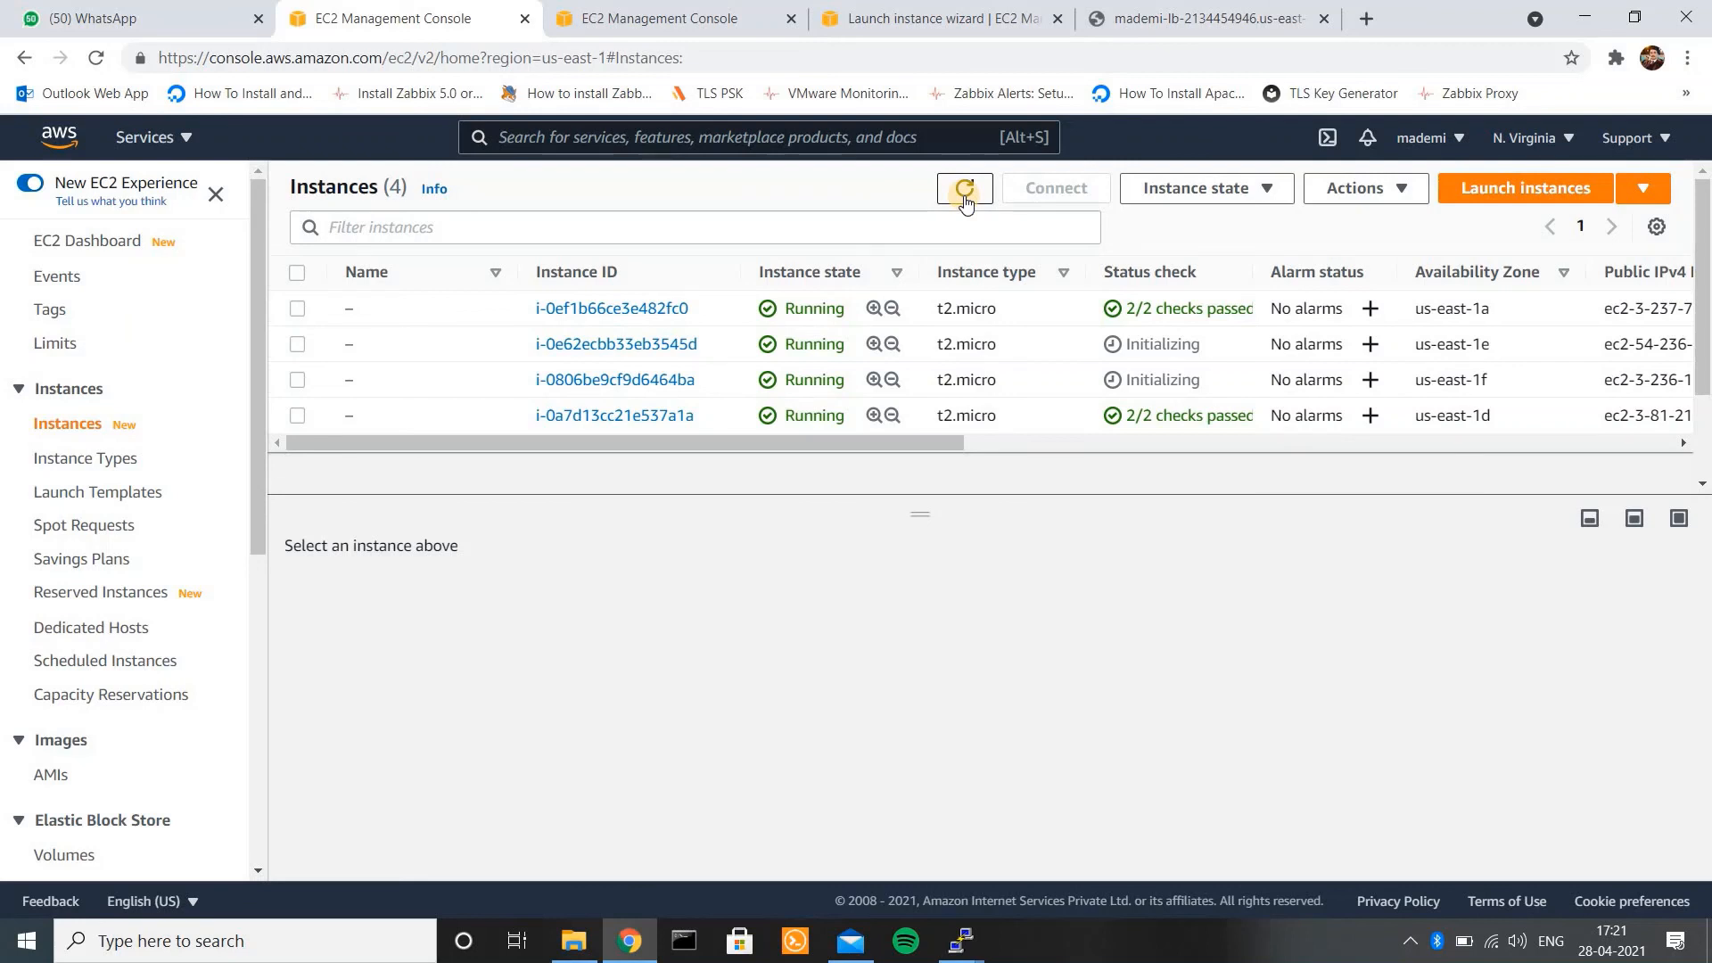
{"action": "left_click", "coordinate": [965, 191]}
{"action": "left_click", "coordinate": [965, 191]}
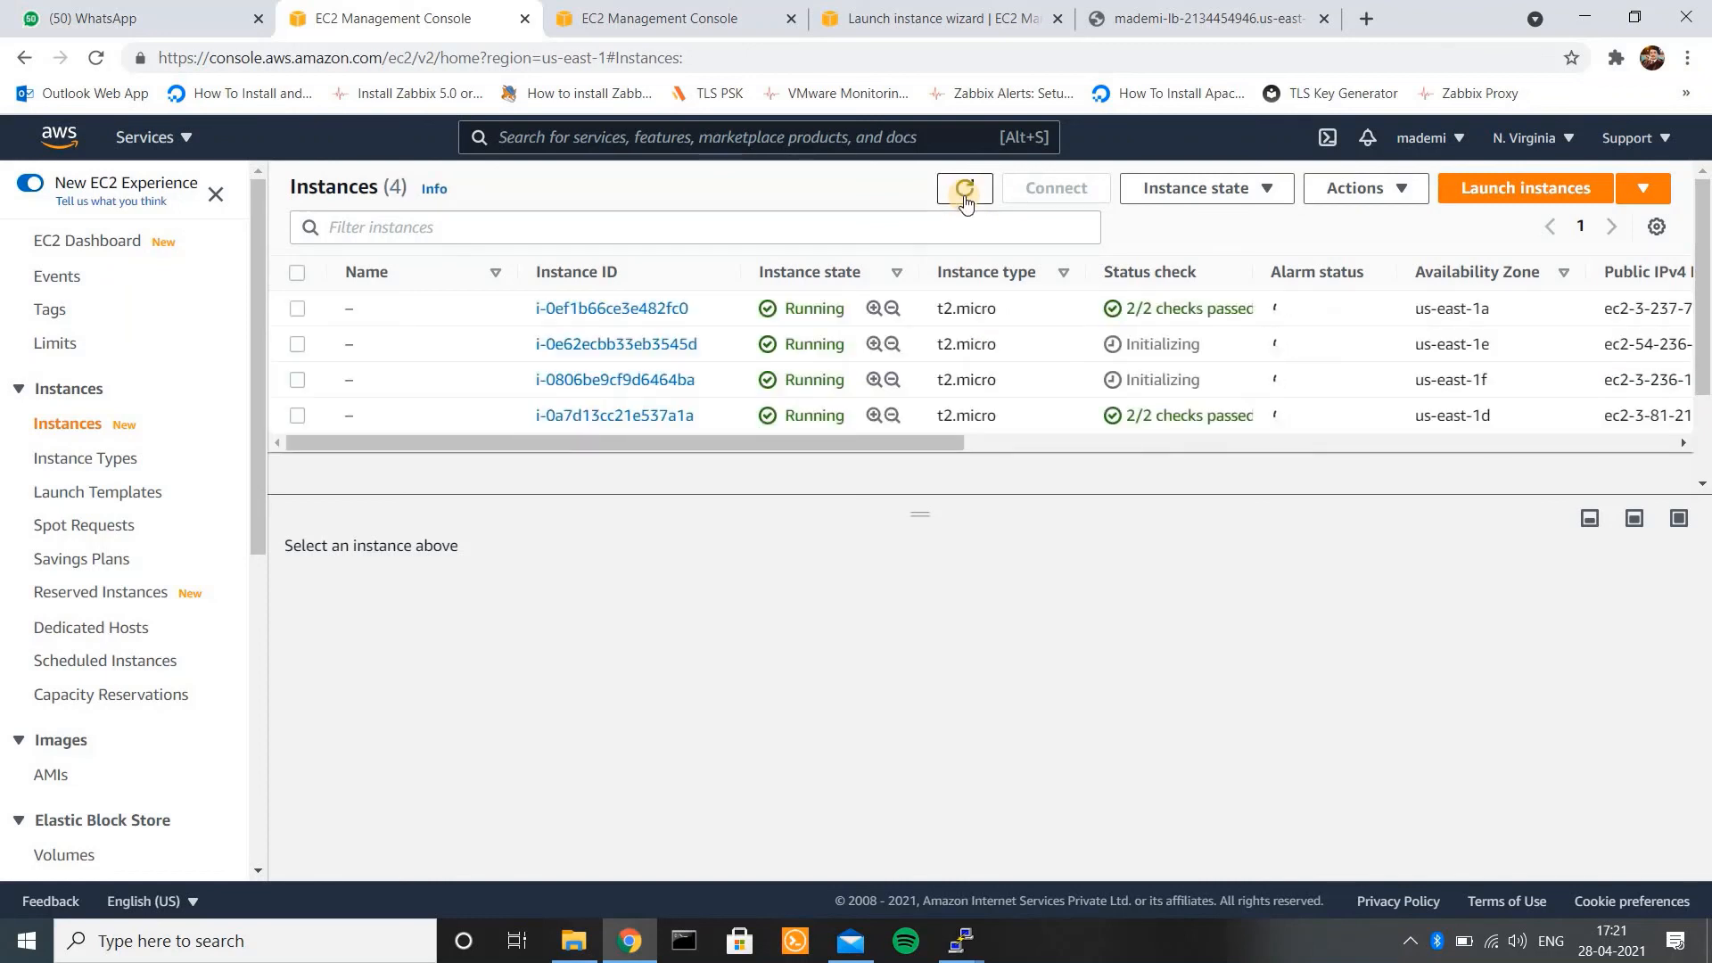
{"action": "left_click", "coordinate": [965, 191]}
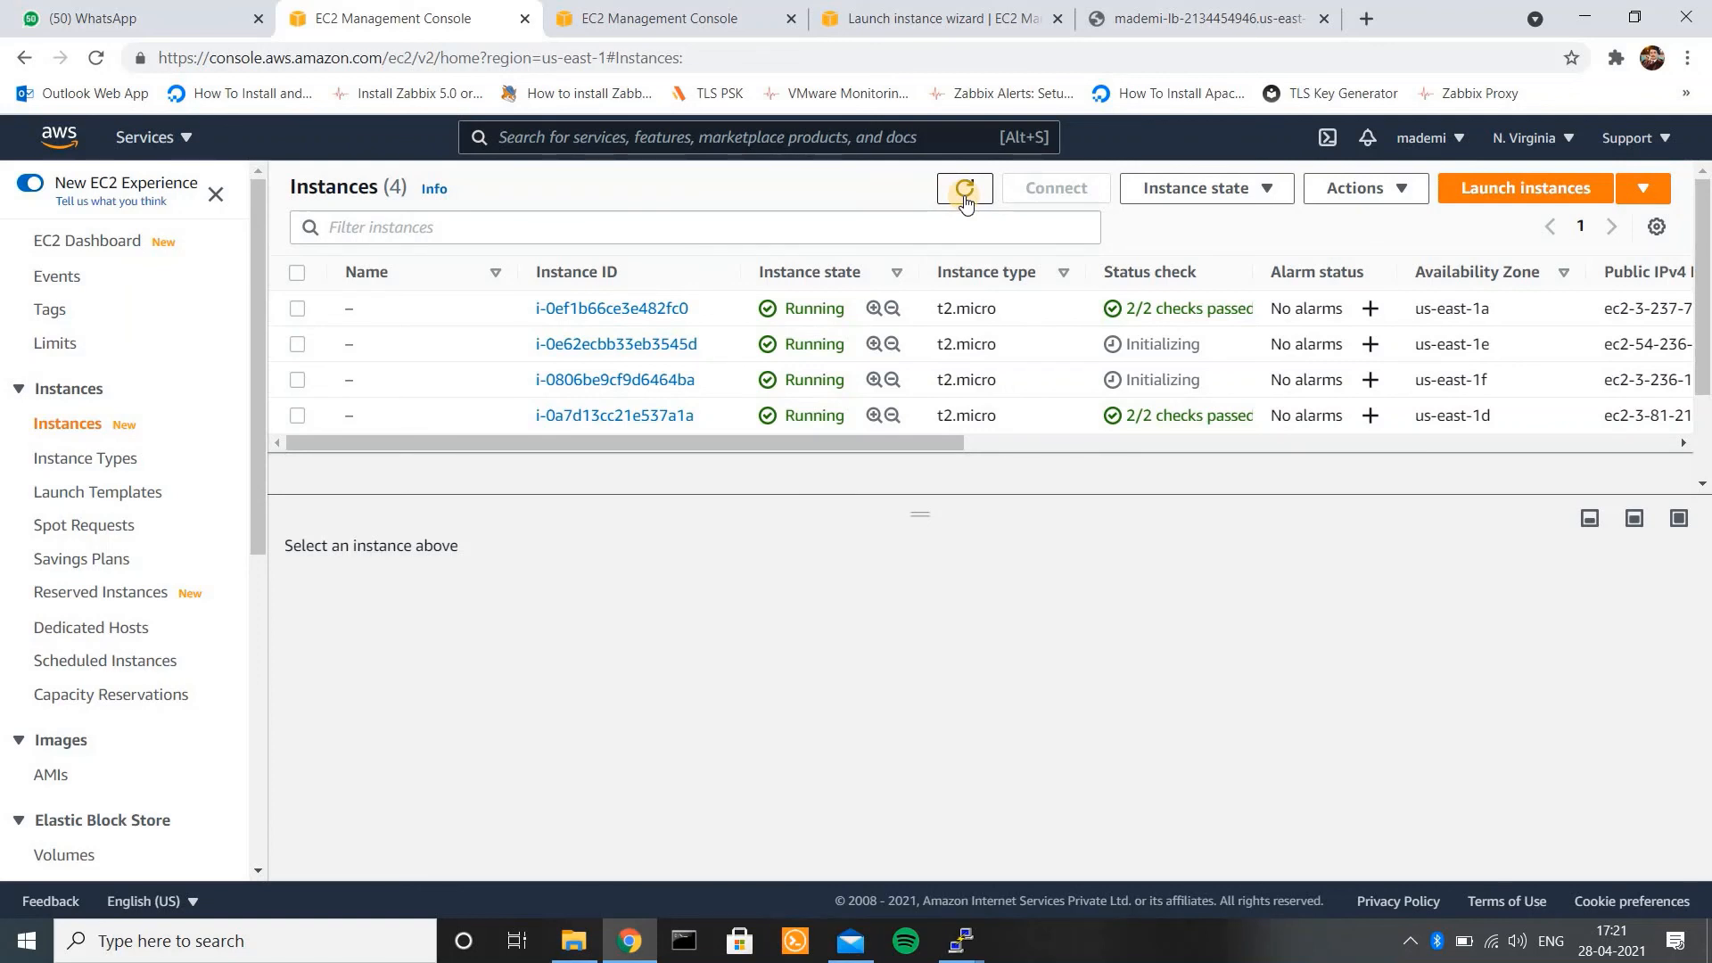
{"action": "left_click", "coordinate": [964, 197]}
{"action": "left_click", "coordinate": [977, 190]}
{"action": "left_click", "coordinate": [975, 188]}
{"action": "left_click", "coordinate": [968, 196]}
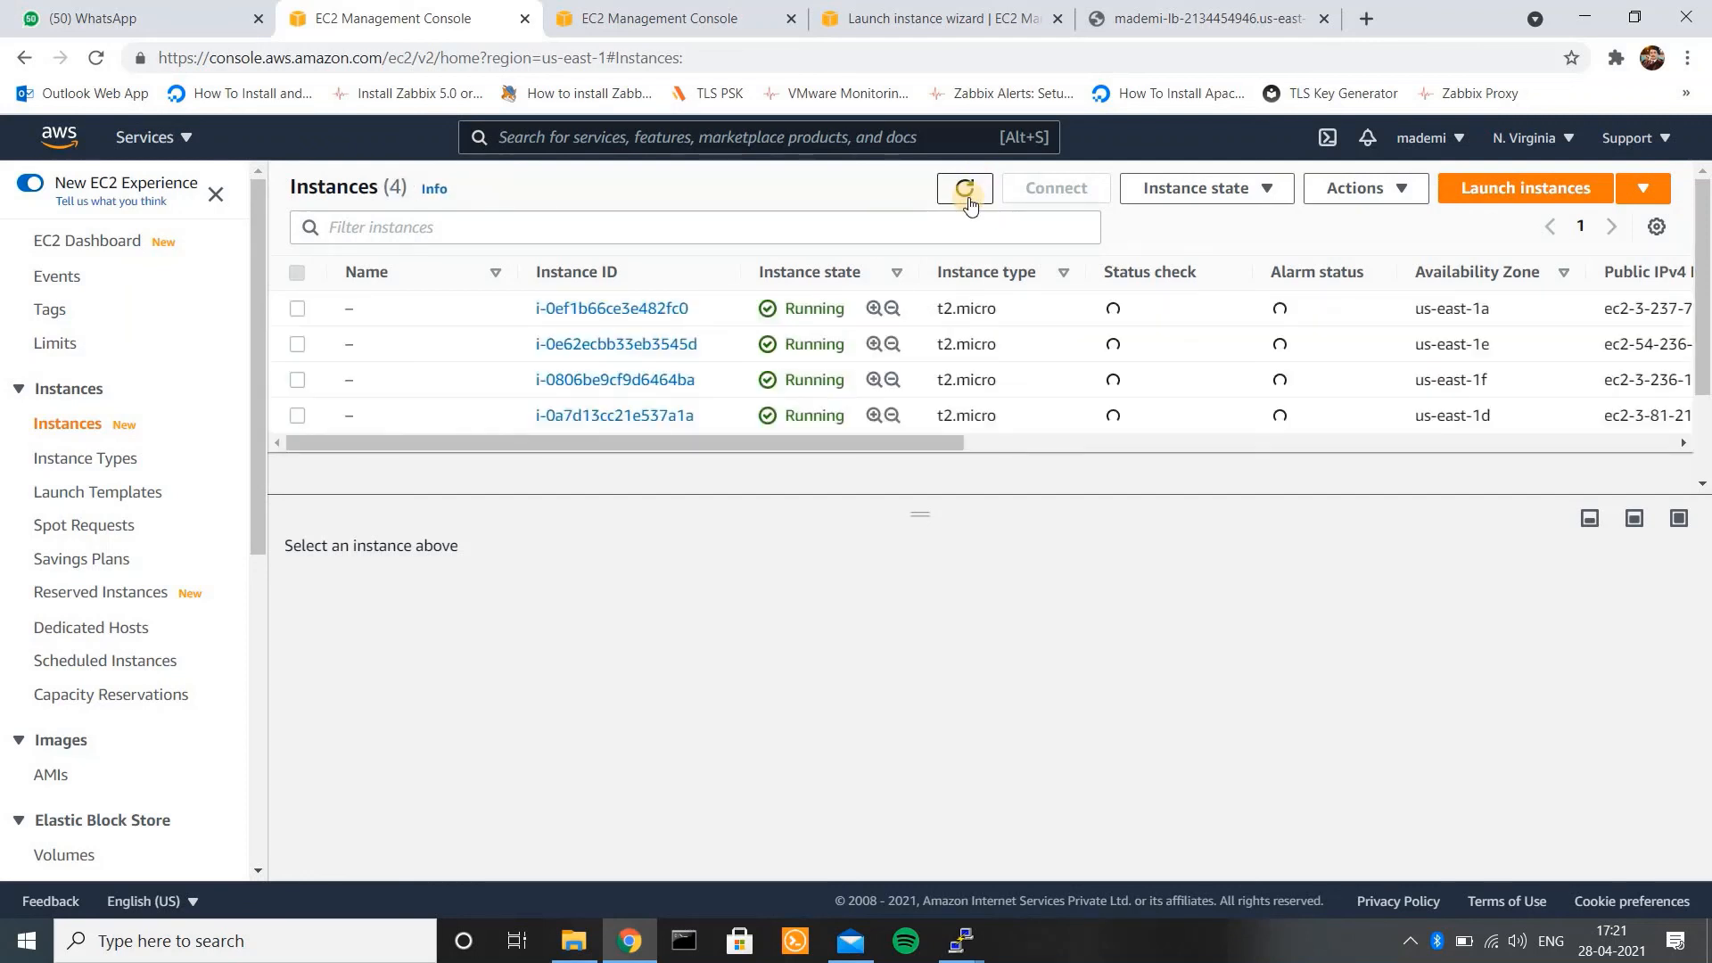
{"action": "left_click", "coordinate": [968, 196]}
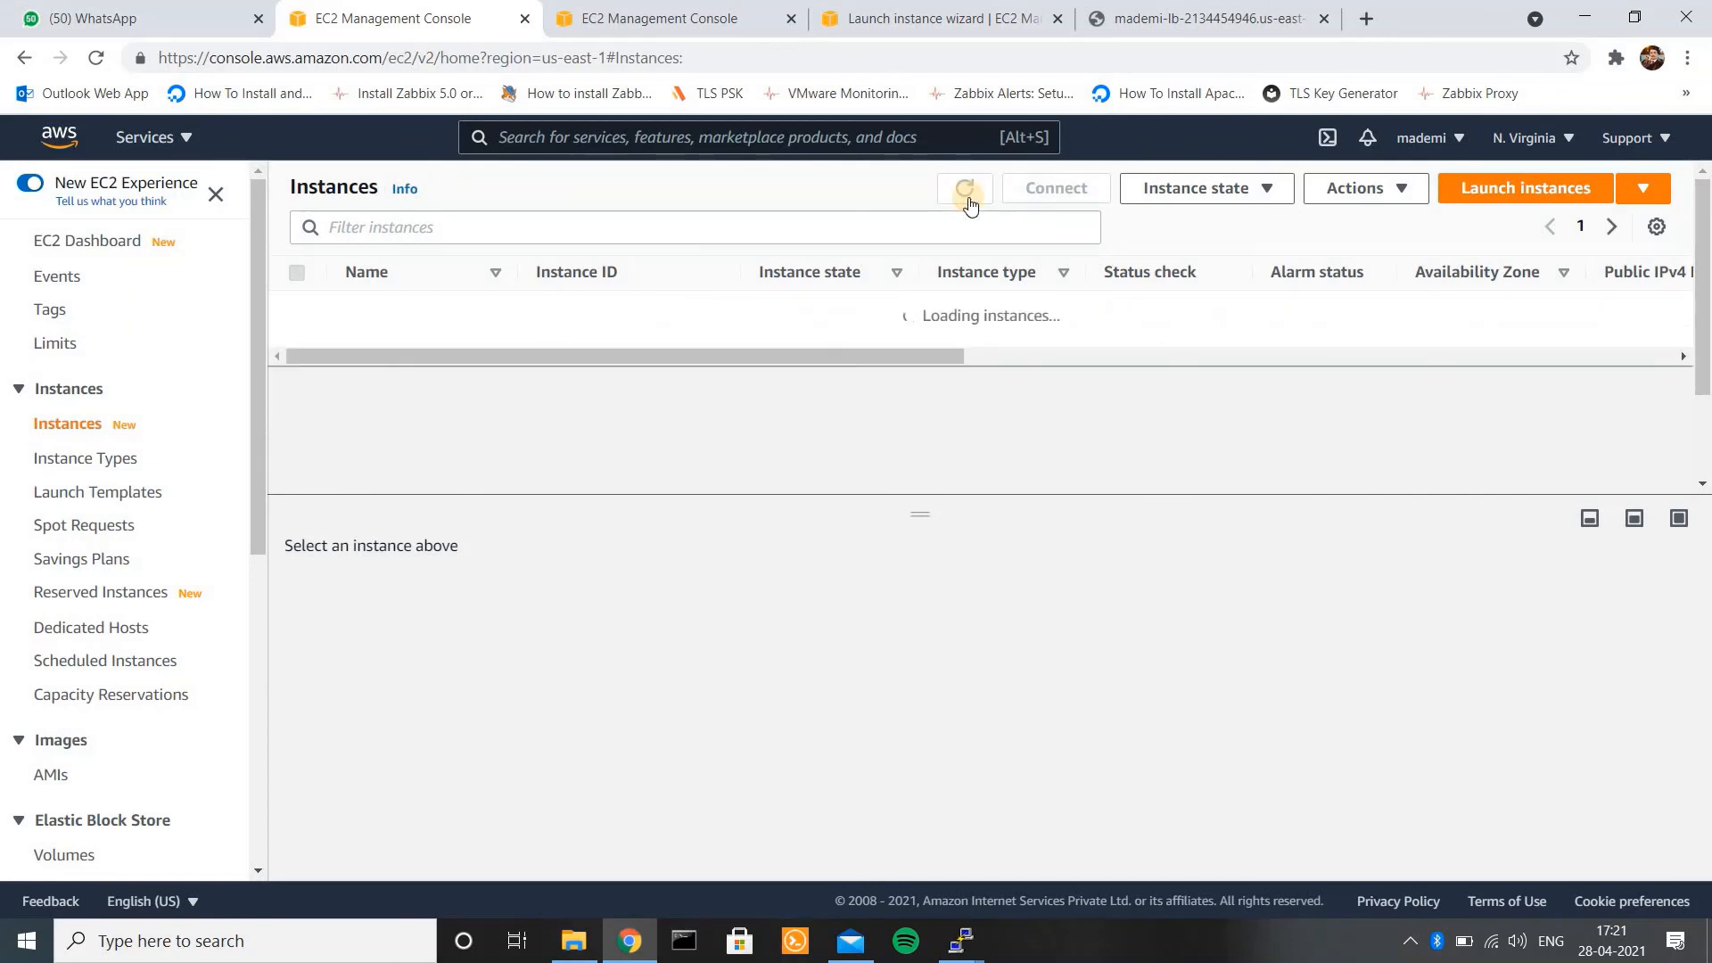
{"action": "left_click", "coordinate": [969, 196]}
{"action": "left_click", "coordinate": [968, 196]}
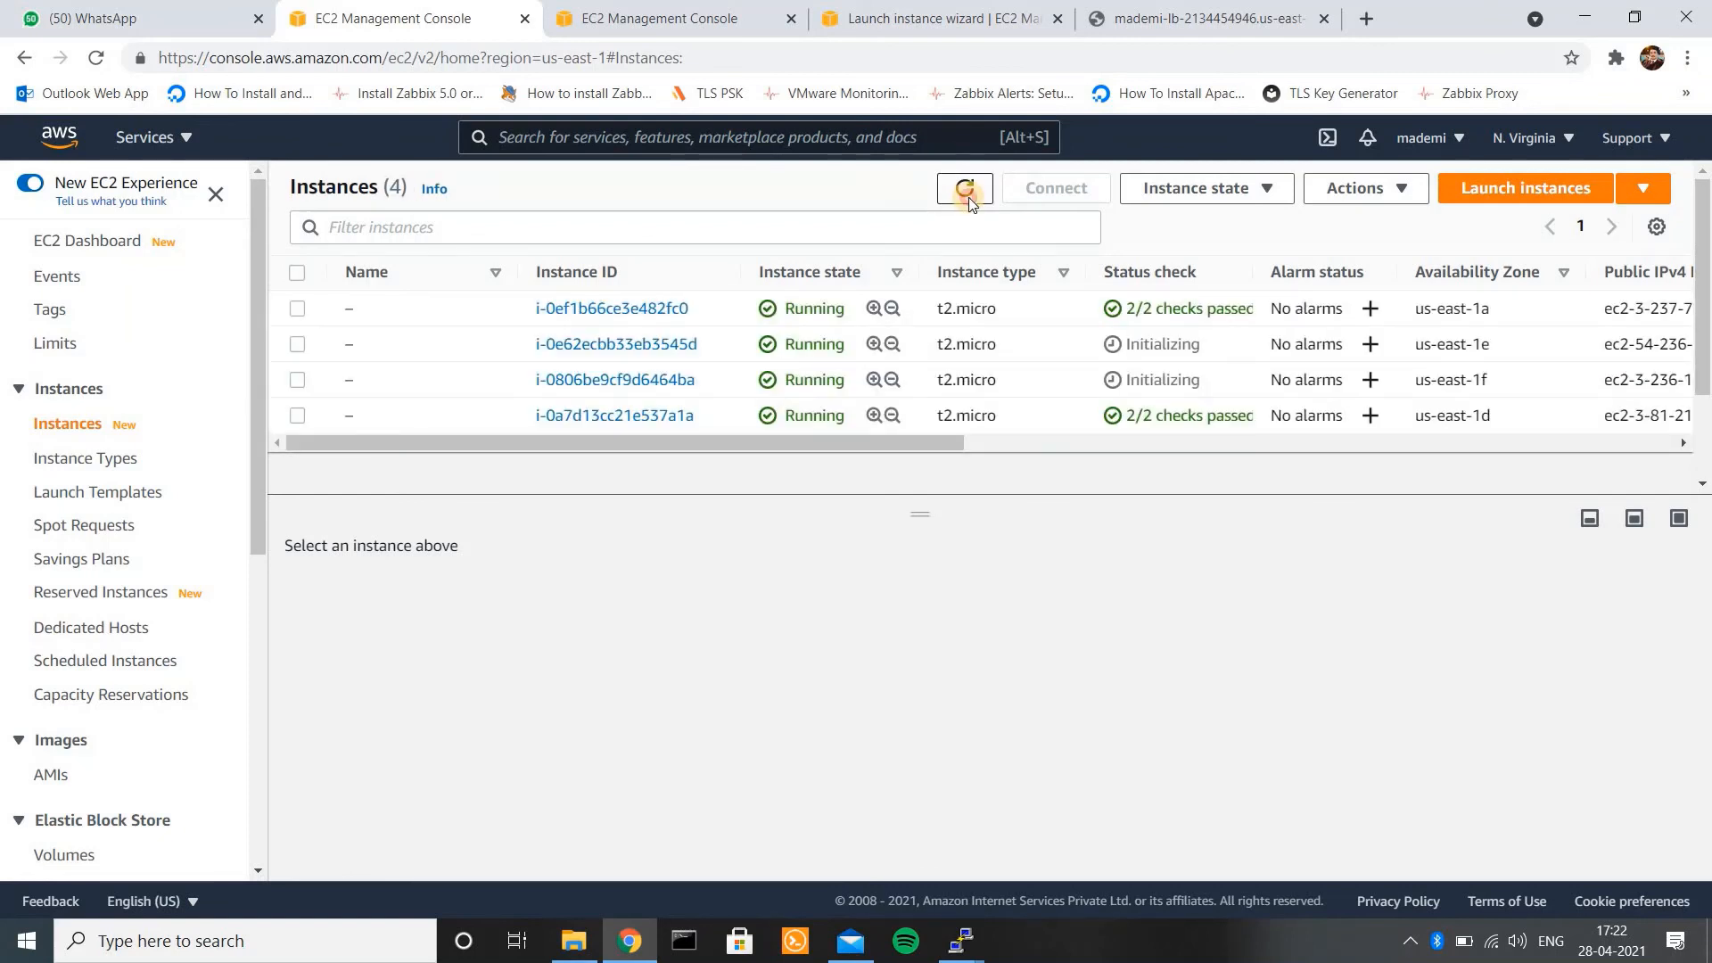
{"action": "left_click", "coordinate": [969, 196]}
{"action": "left_click", "coordinate": [968, 196]}
- Open the registered targets of the mademi-TG target group, refresh them to examine each instance's health, and select i-0e62ecbb33eb3545d
{"action": "left_click_drag", "start_coordinate": [254, 506], "coordinate": [329, 876]}
{"action": "left_click", "coordinate": [84, 635]}
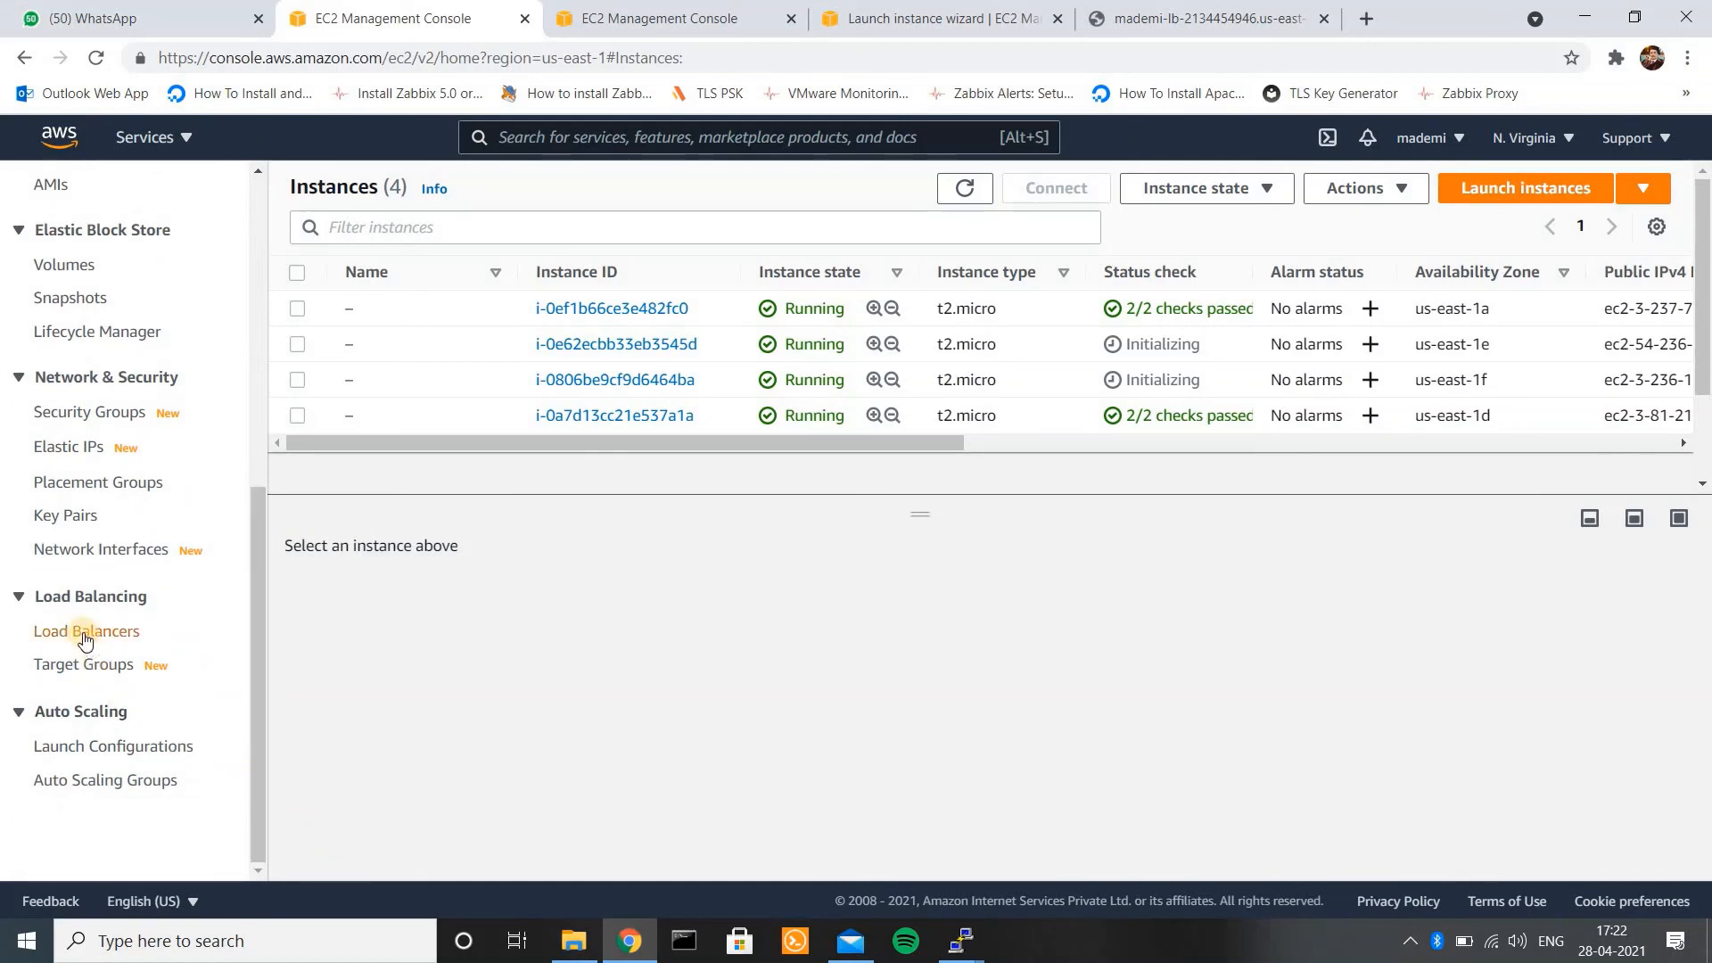
{"action": "left_click", "coordinate": [82, 666]}
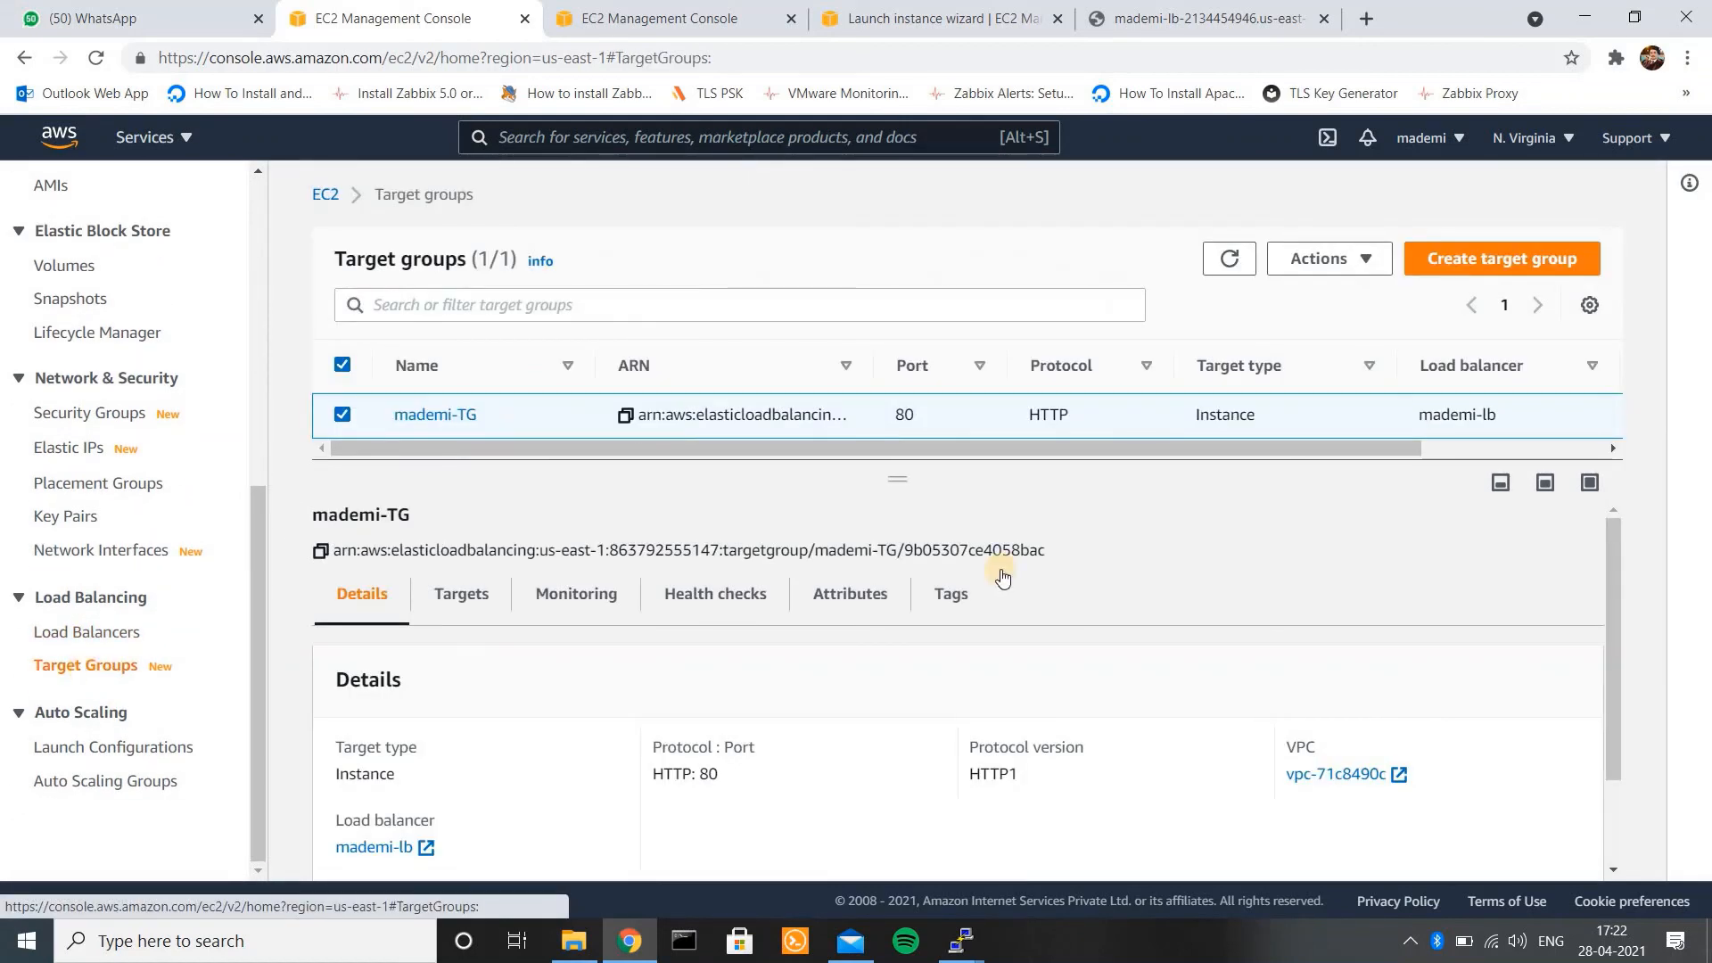
{"action": "left_click", "coordinate": [455, 593]}
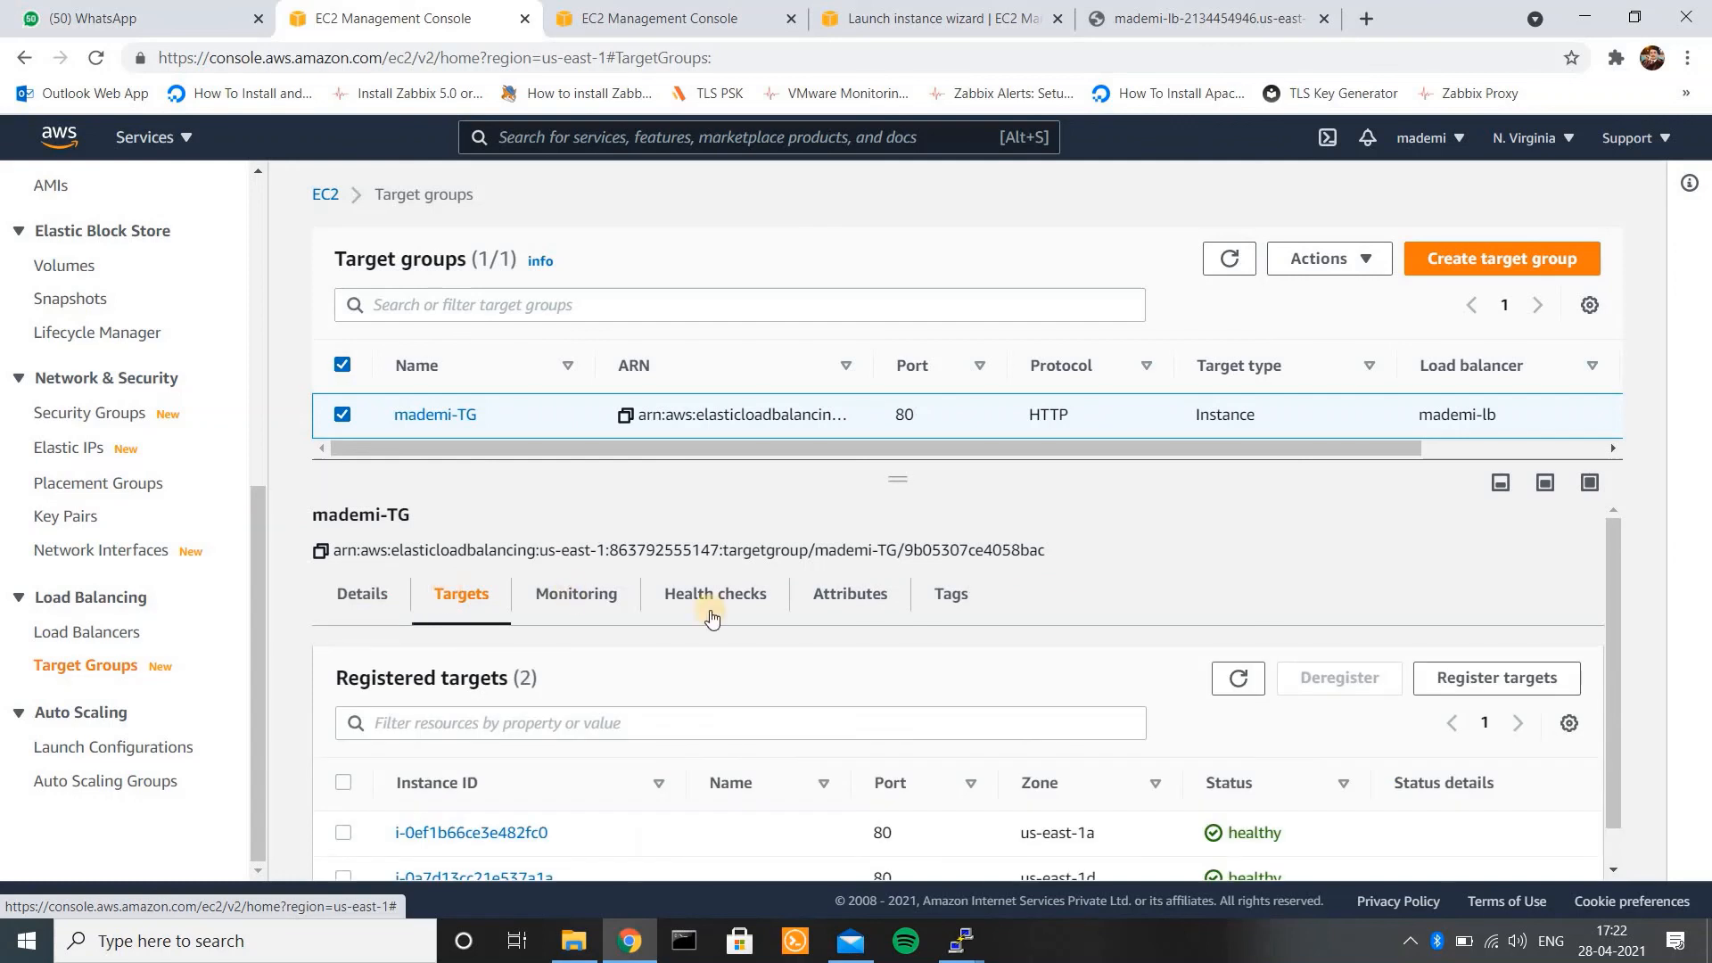
{"action": "scroll", "coordinate": [1625, 822], "scroll_direction": "down", "scroll_amount": 1}
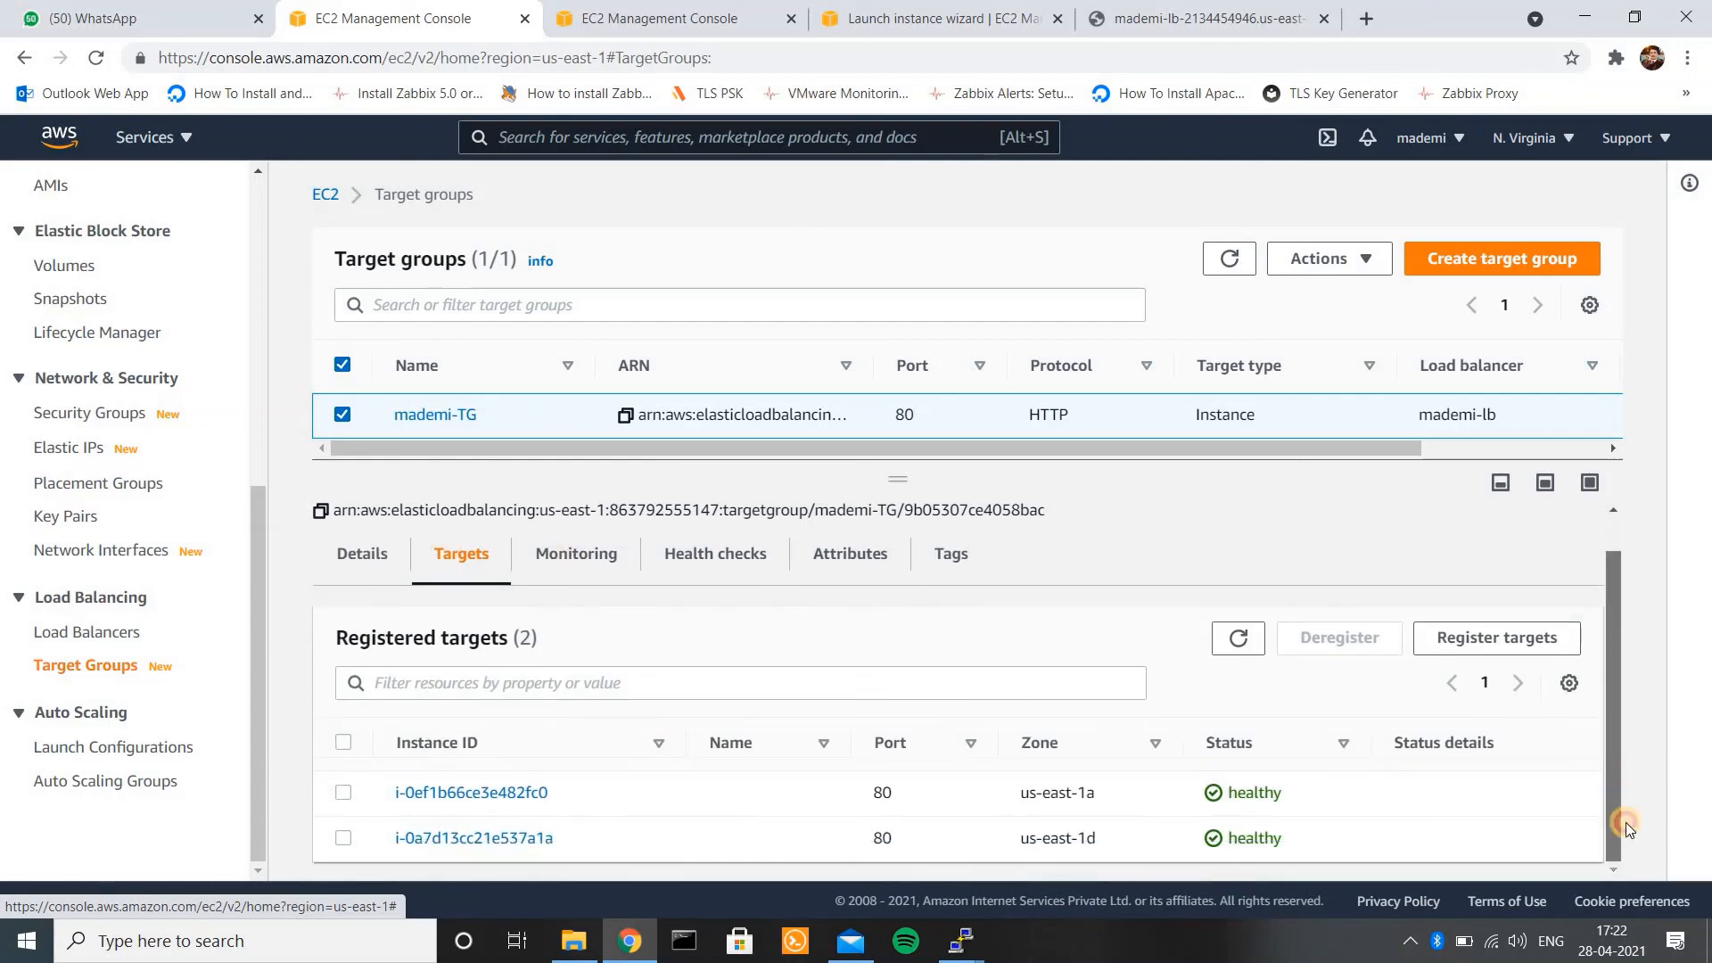
{"action": "left_click", "coordinate": [1237, 638]}
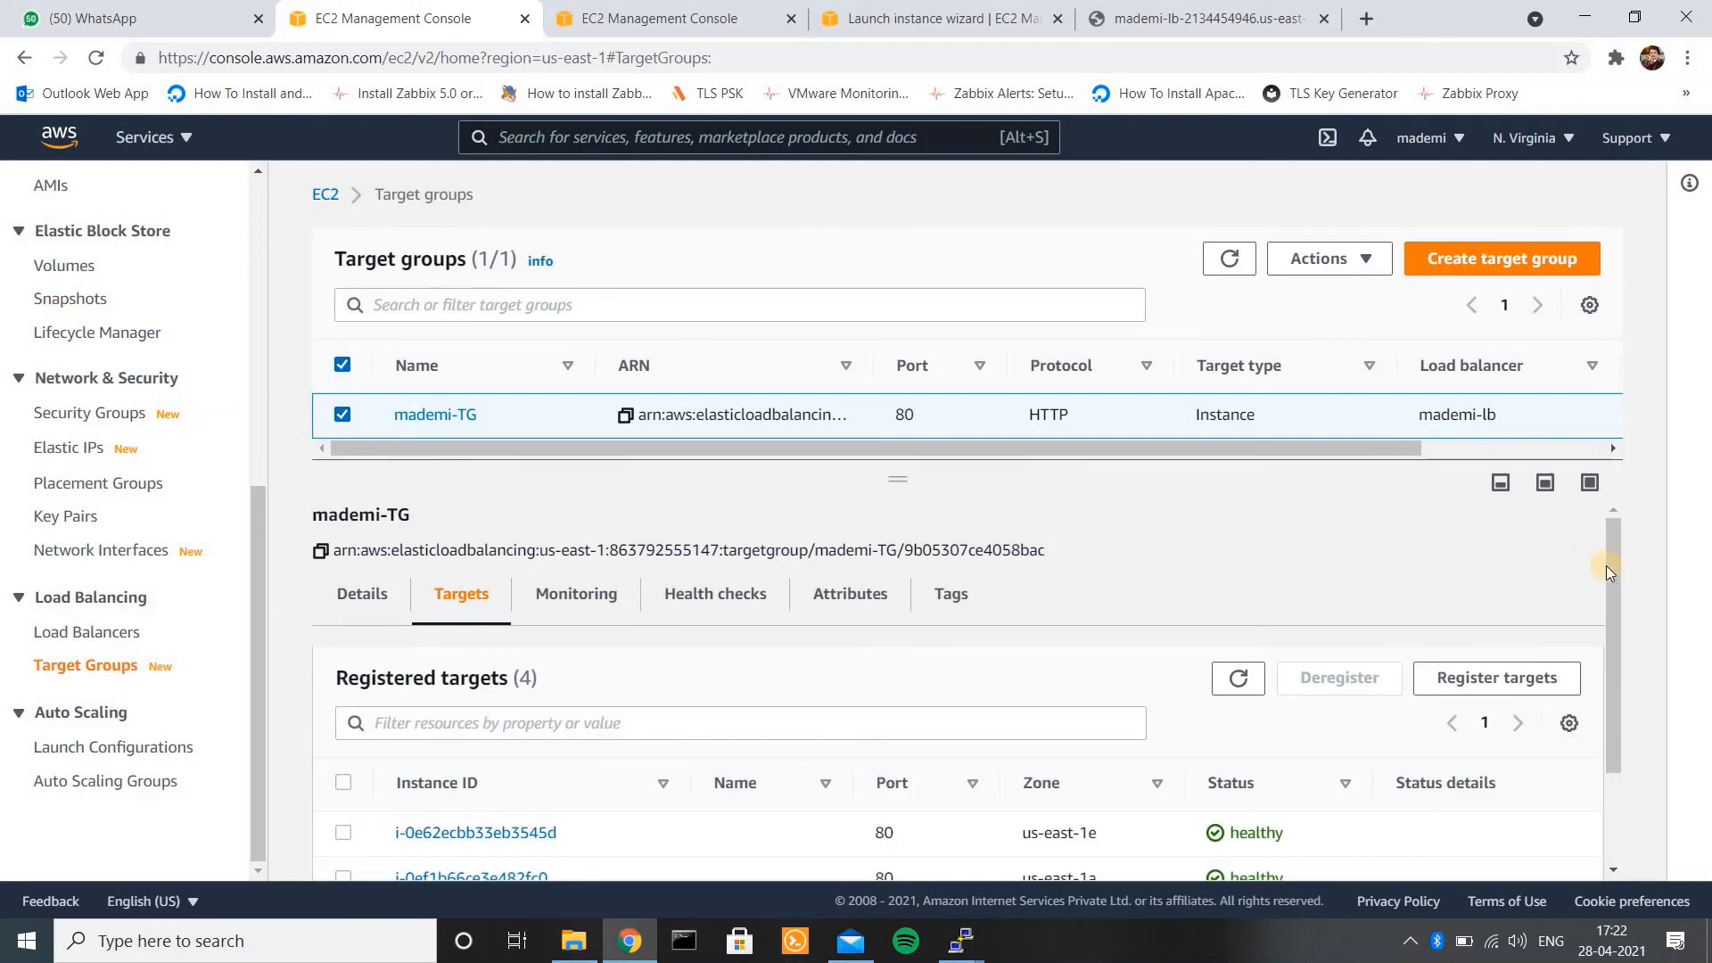
{"action": "scroll", "coordinate": [1607, 565], "scroll_direction": "down", "scroll_amount": 3}
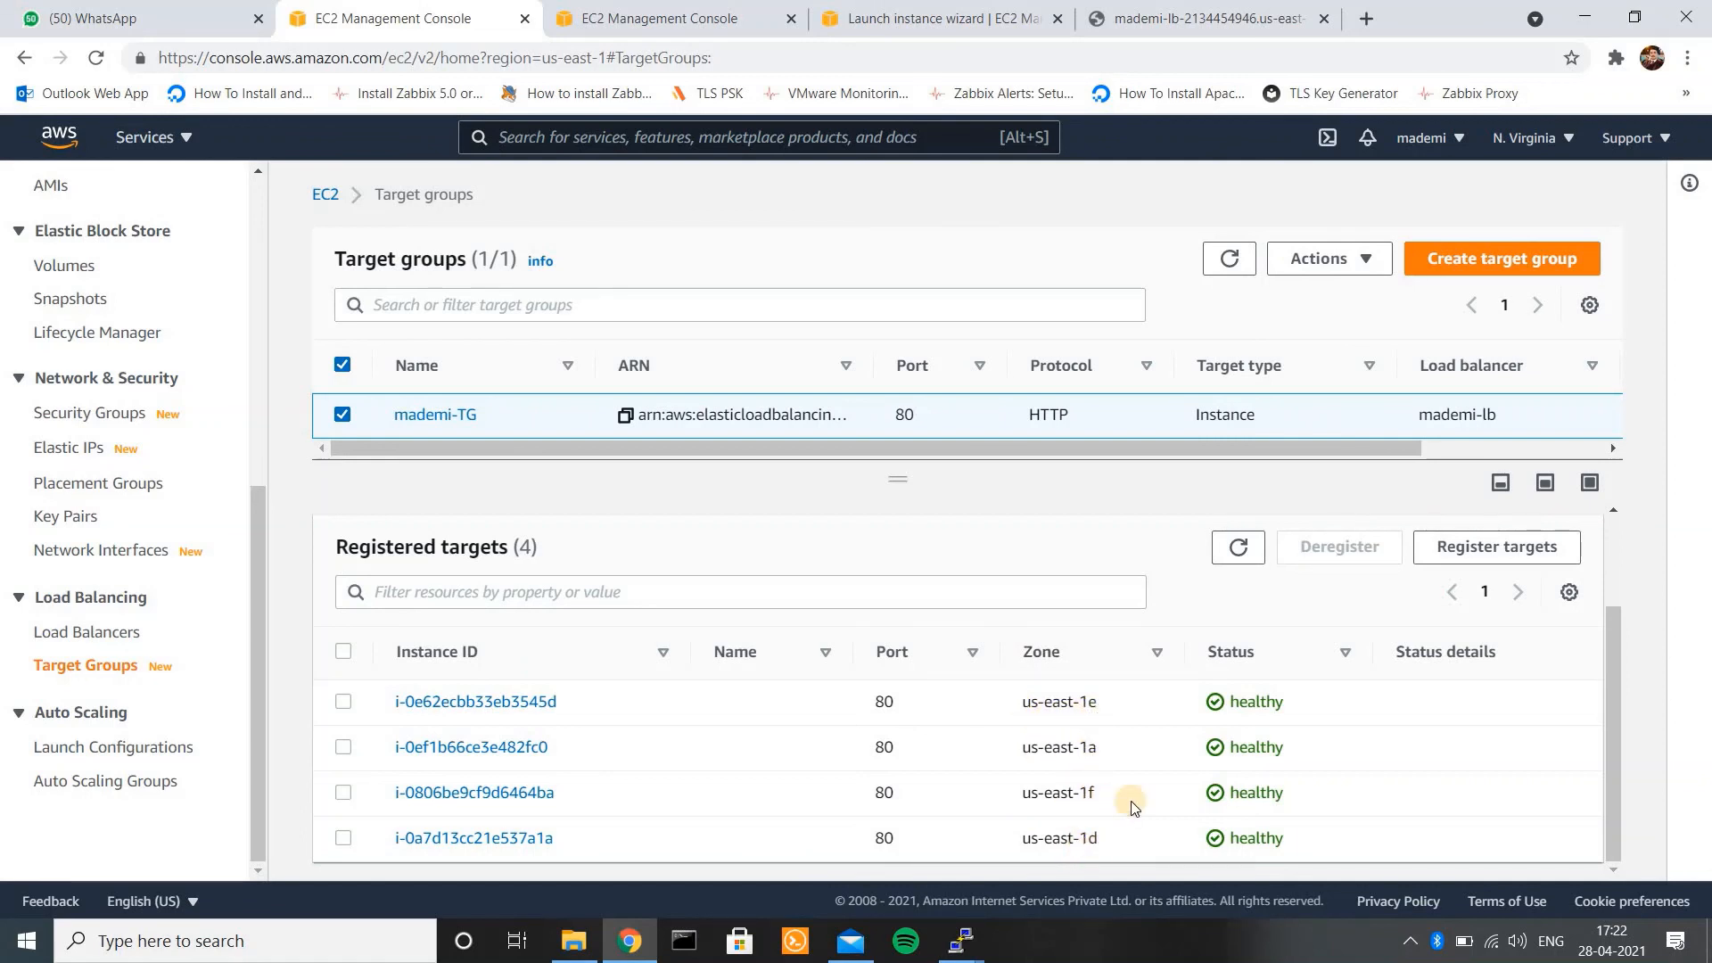
{"action": "left_click", "coordinate": [342, 702]}
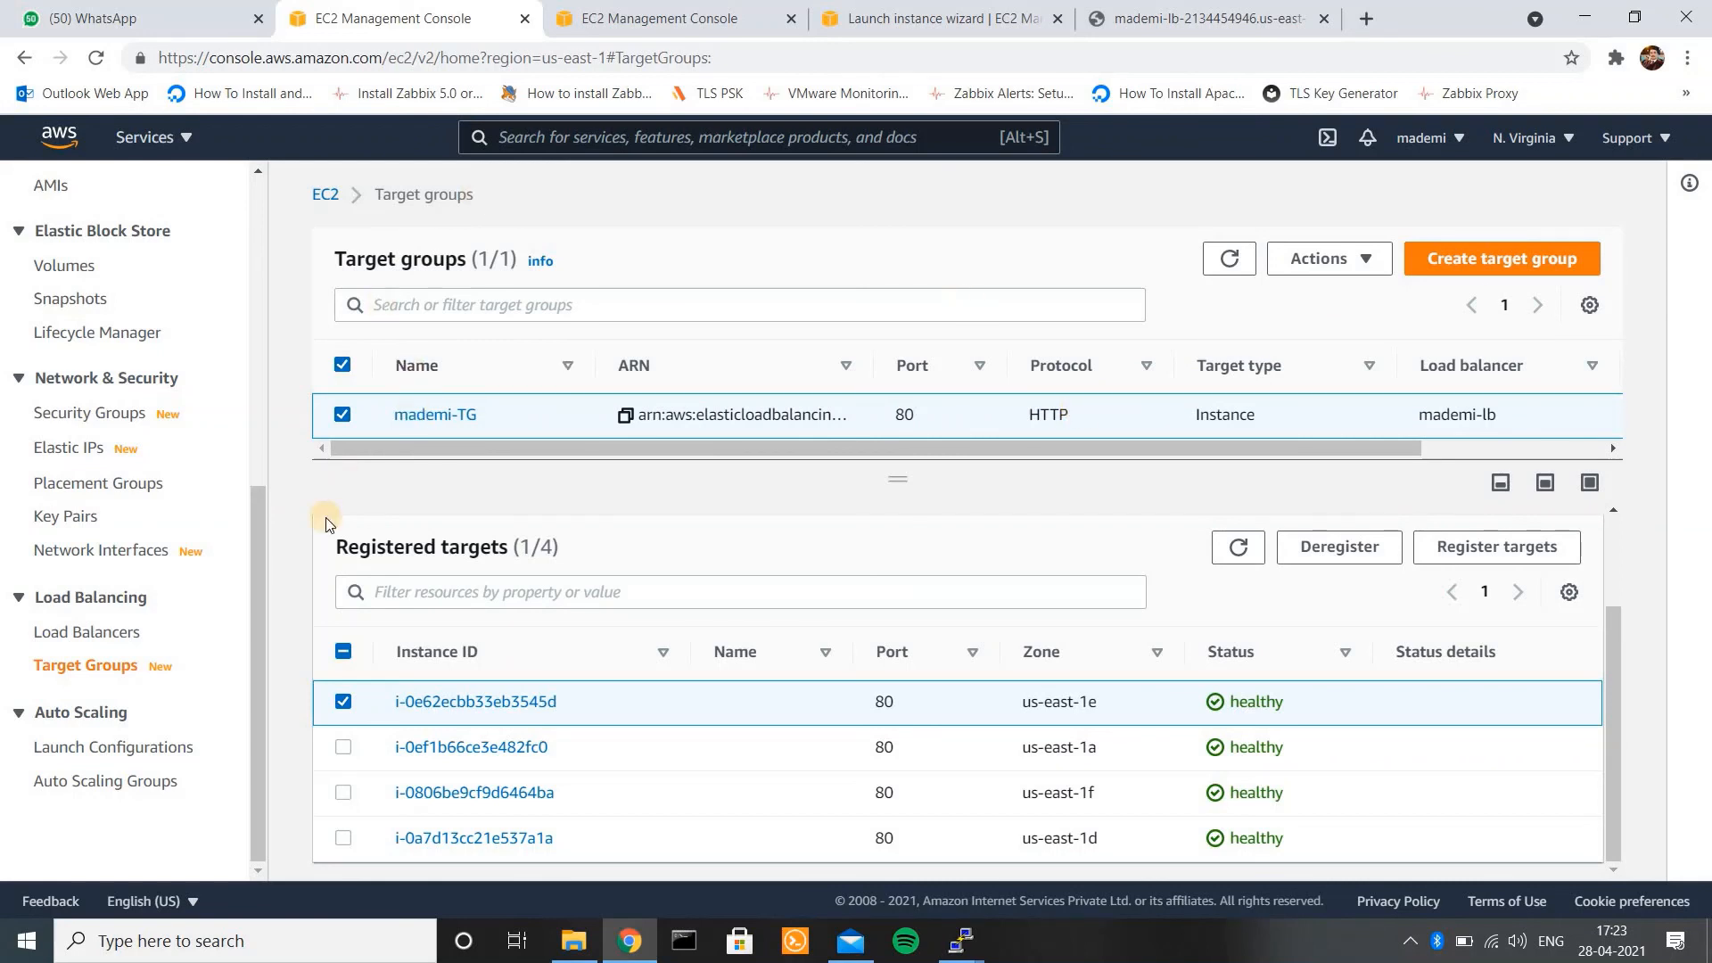
- Open the launch configurations and return to the Instances list to check for further scaled-out instances
{"action": "left_click", "coordinate": [79, 748]}
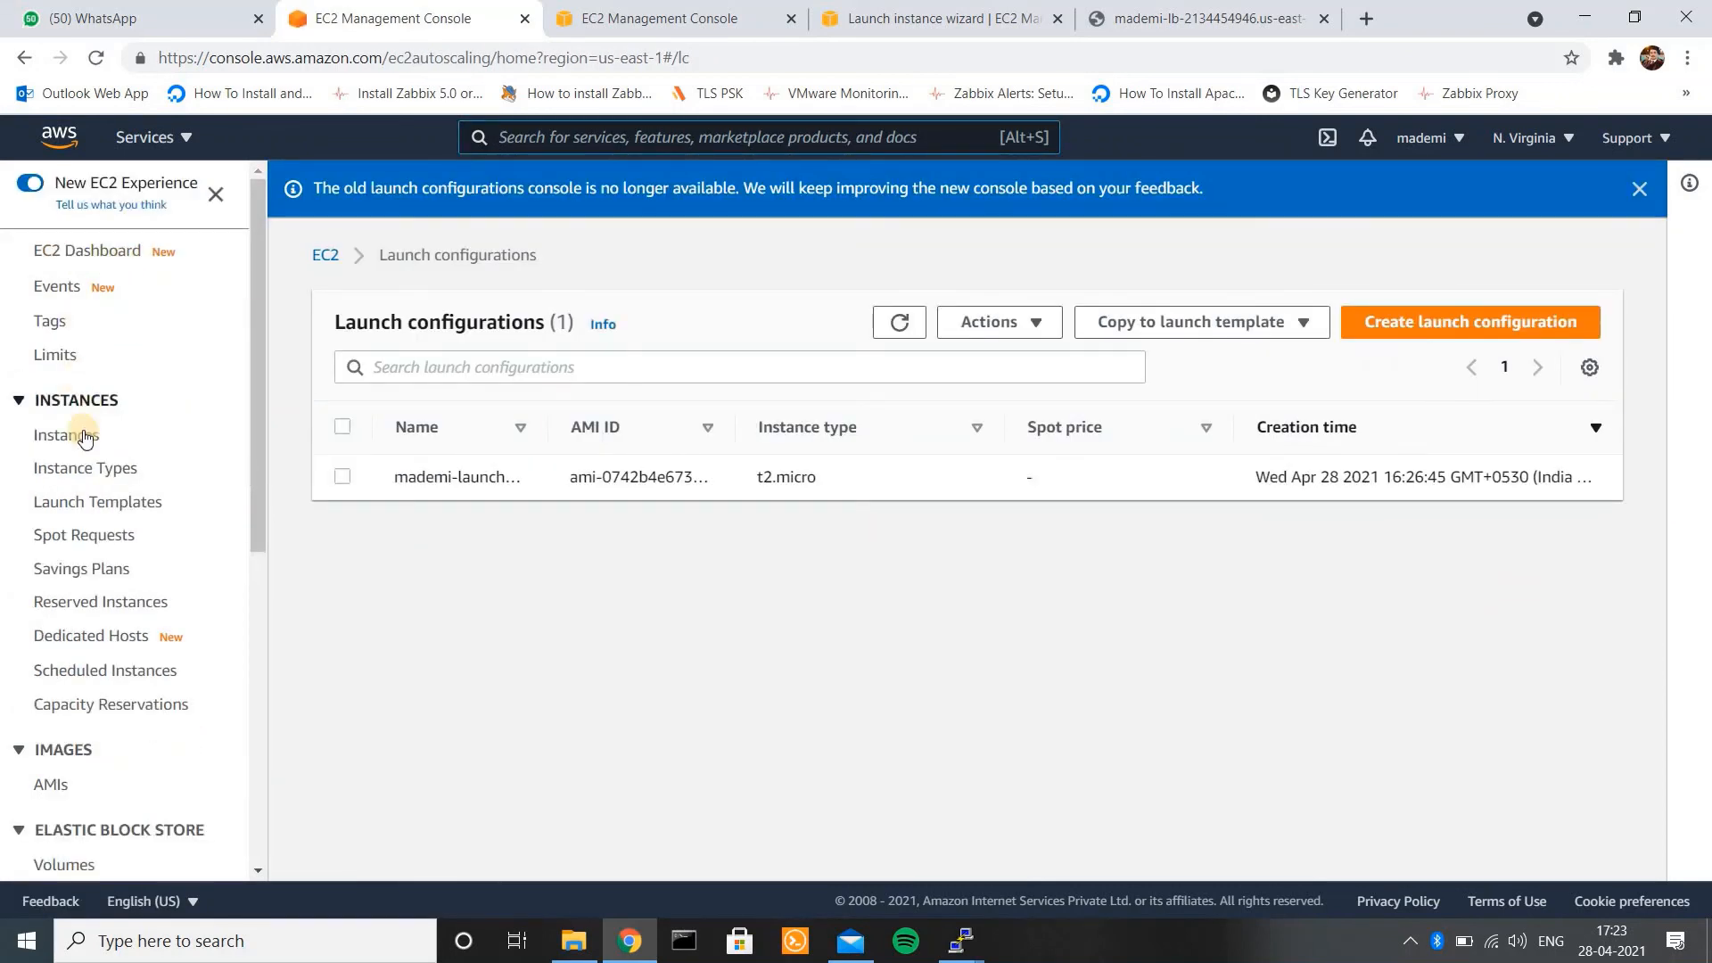
{"action": "left_click", "coordinate": [86, 437]}
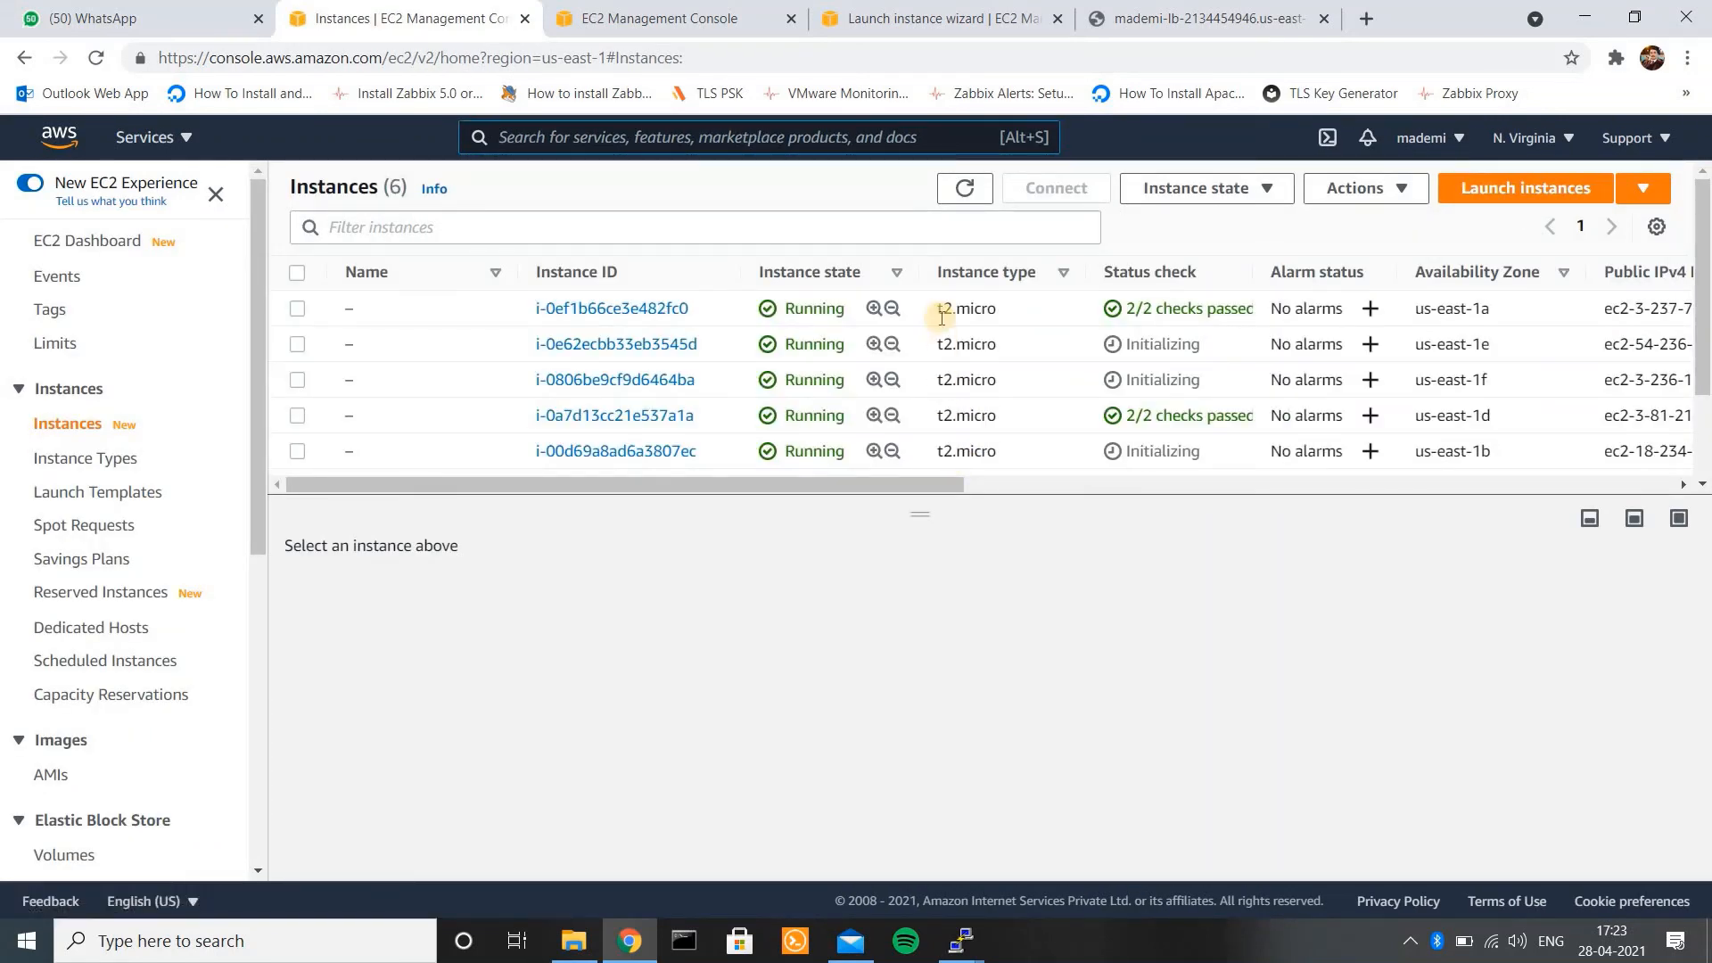
- Refresh the Instances list twice to examine the status checks of all scaled-out instances, and select instance i-0a7d13cc21e537a1a
{"action": "mouse_move", "coordinate": [1703, 285]}
{"action": "left_mouse_down"}
{"action": "mouse_move", "coordinate": [1705, 303]}
{"action": "mouse_move", "coordinate": [1705, 240]}
{"action": "mouse_move", "coordinate": [1705, 310]}
{"action": "left_mouse_up"}
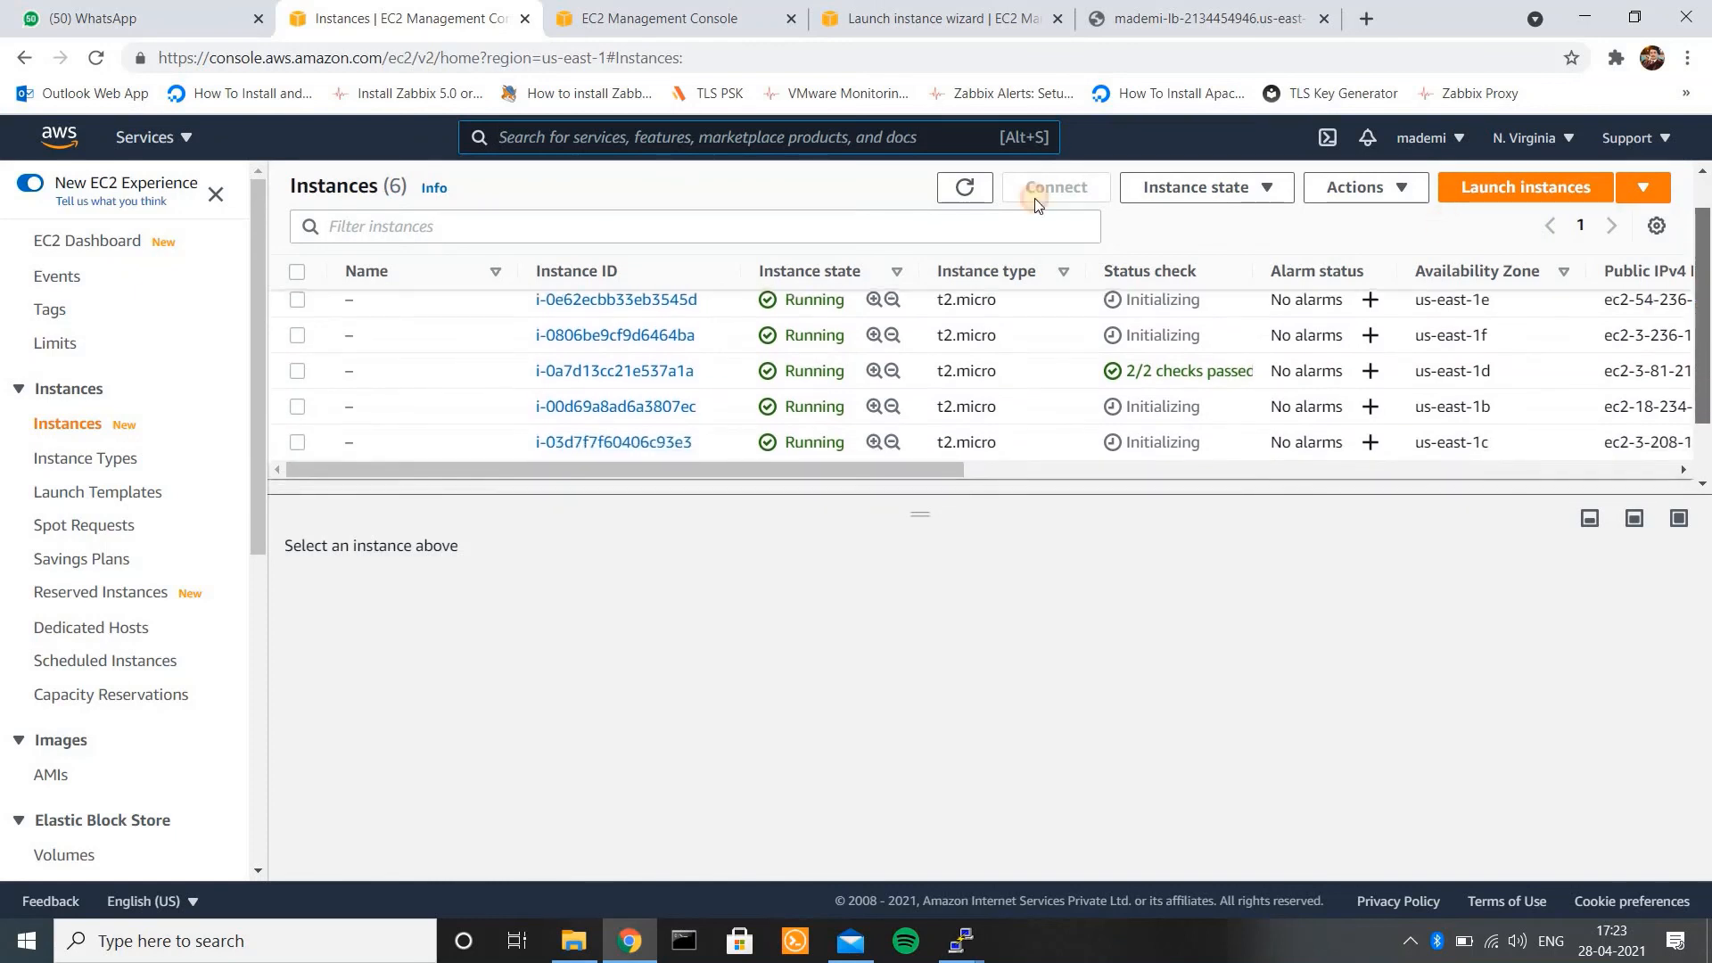
{"action": "left_click", "coordinate": [965, 187]}
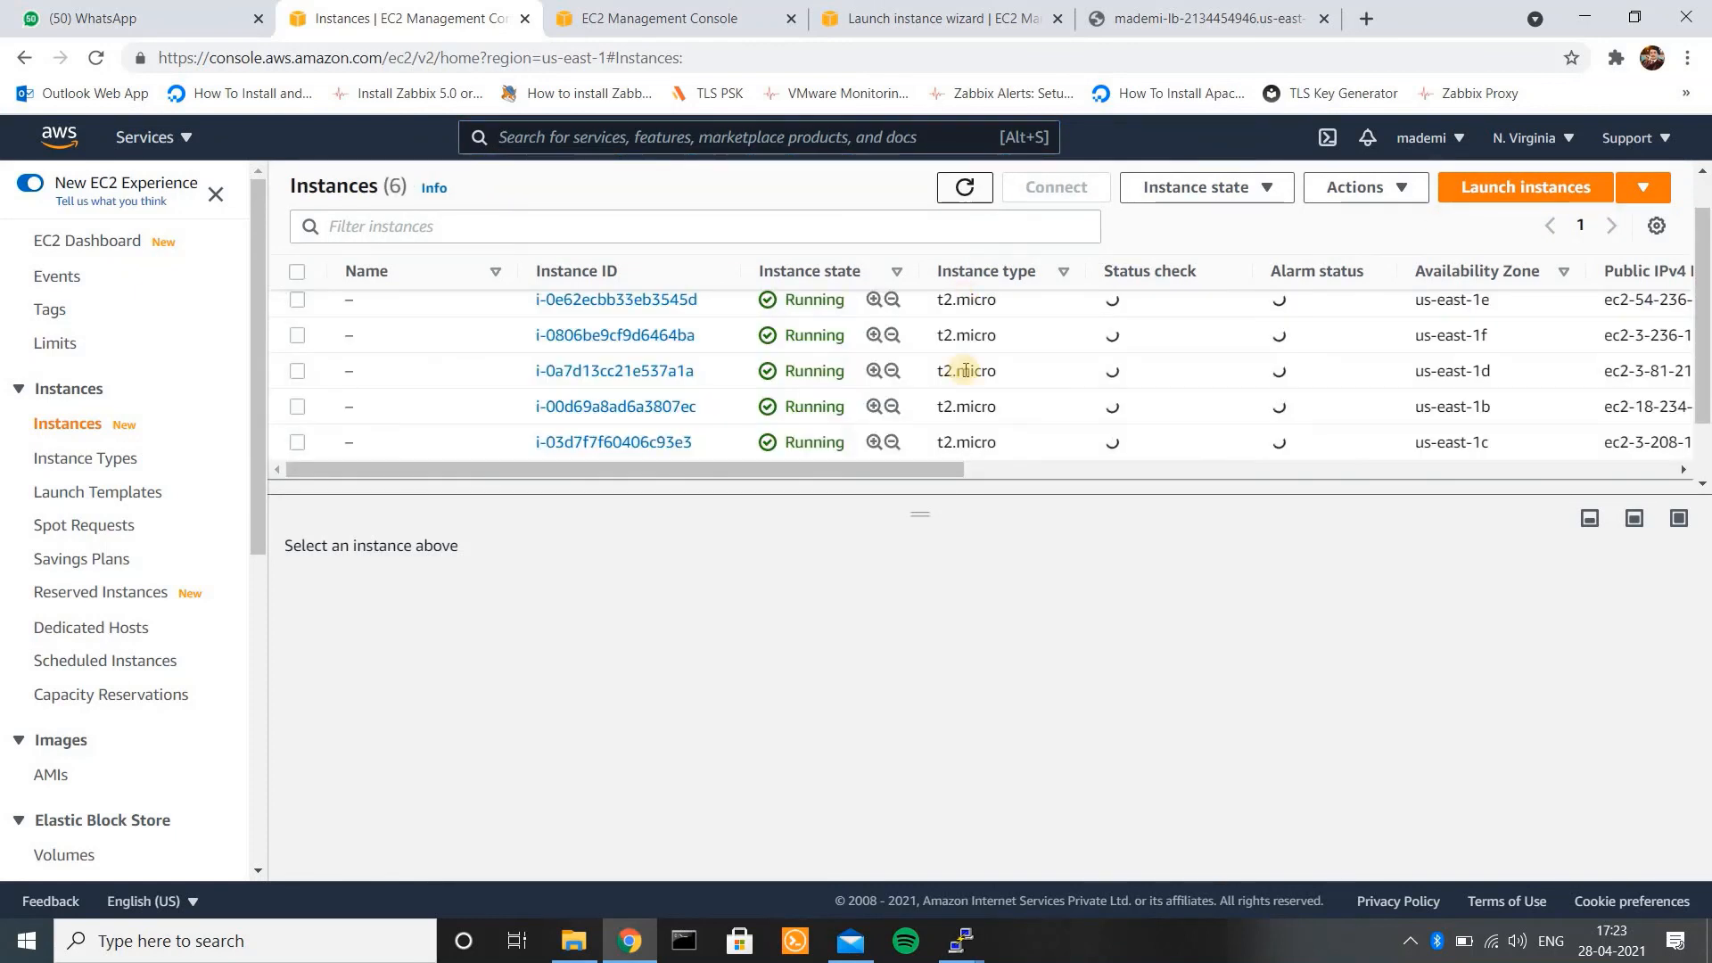
{"action": "left_click_drag", "start_coordinate": [1703, 393], "coordinate": [1696, 319]}
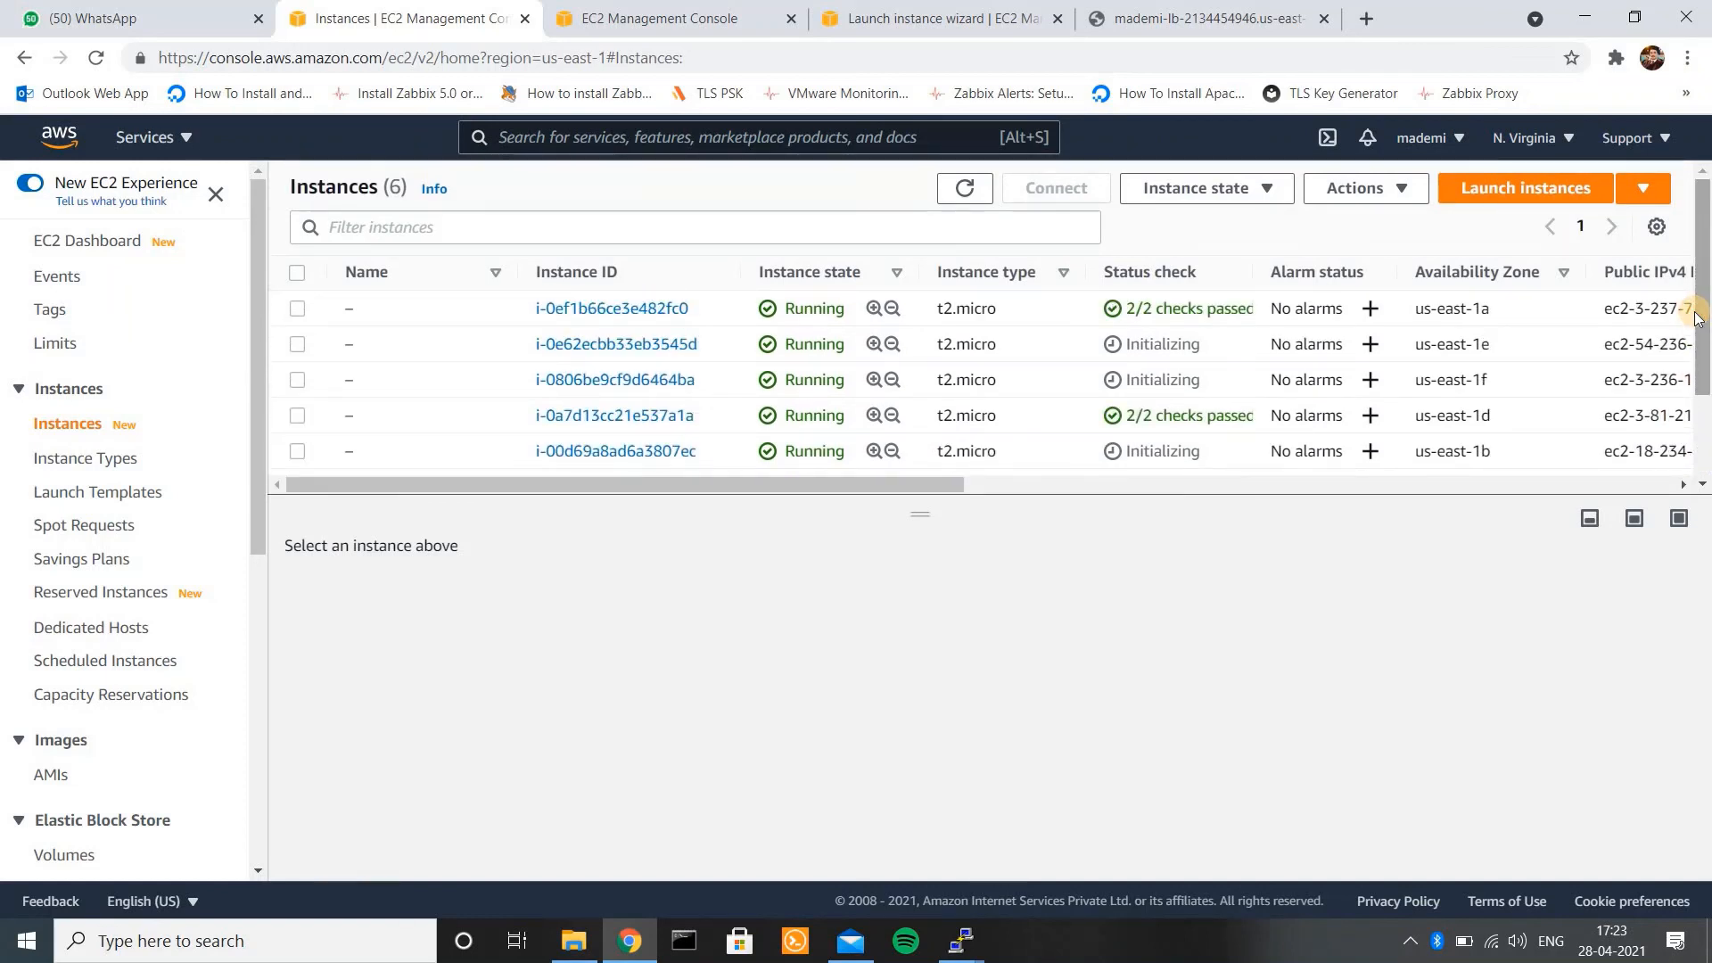
{"action": "left_click", "coordinate": [963, 189]}
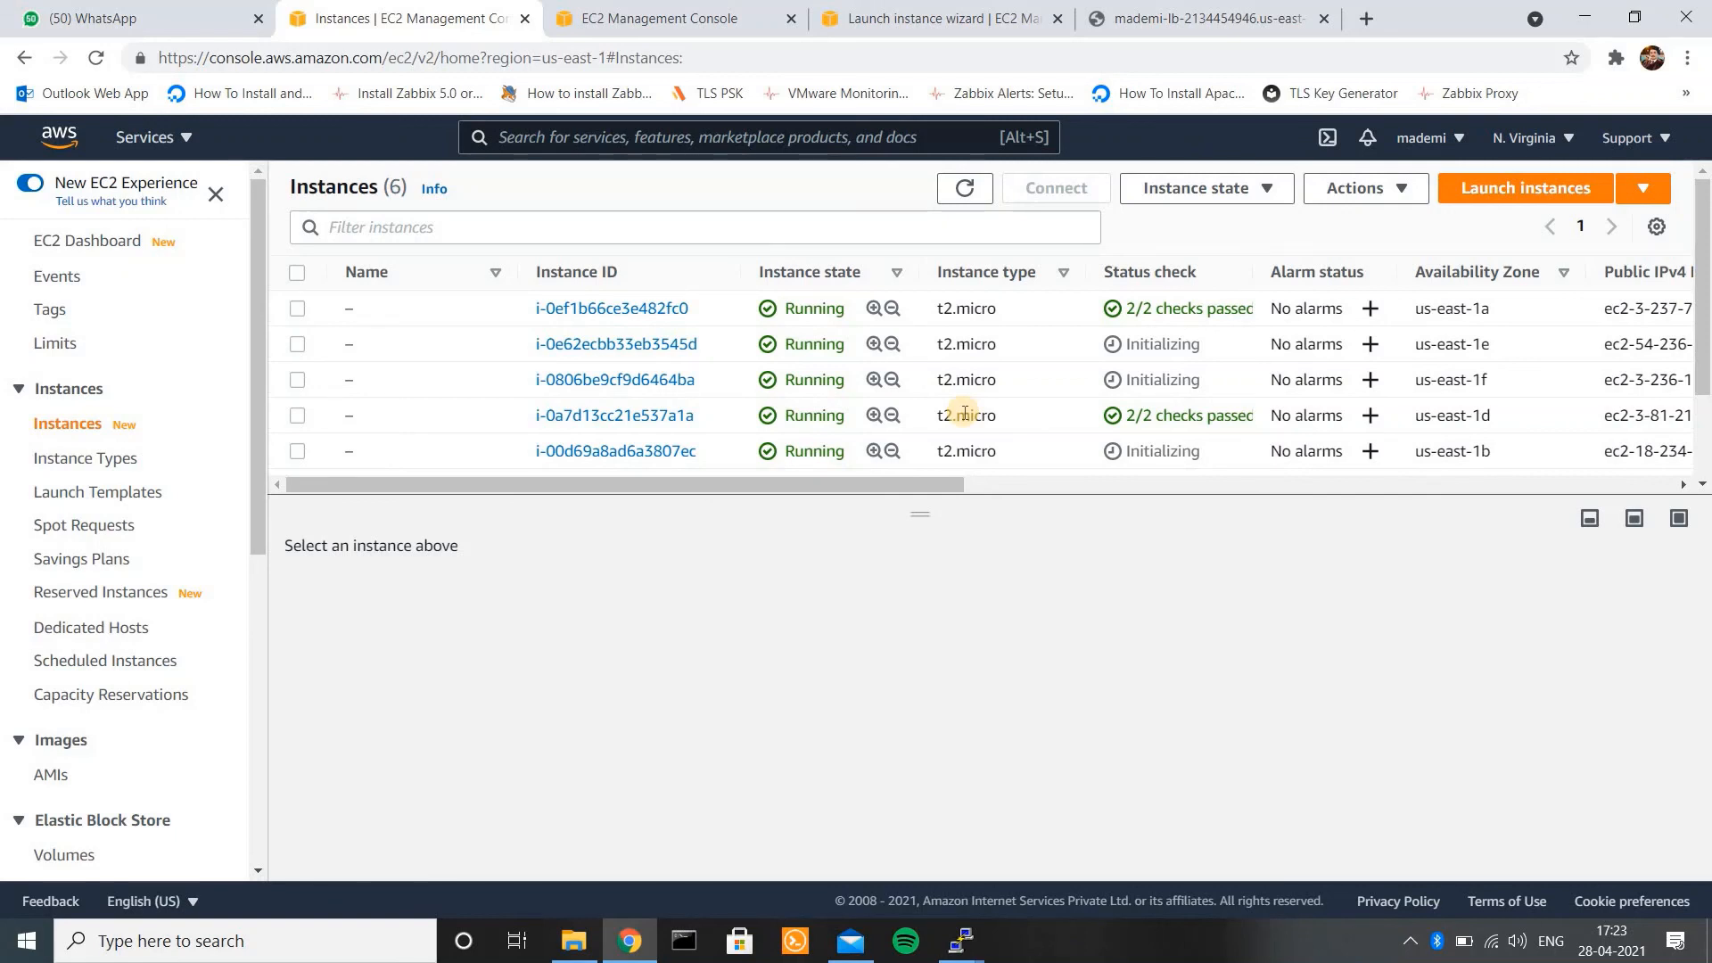
{"action": "left_click_drag", "start_coordinate": [1231, 308], "coordinate": [1161, 308]}
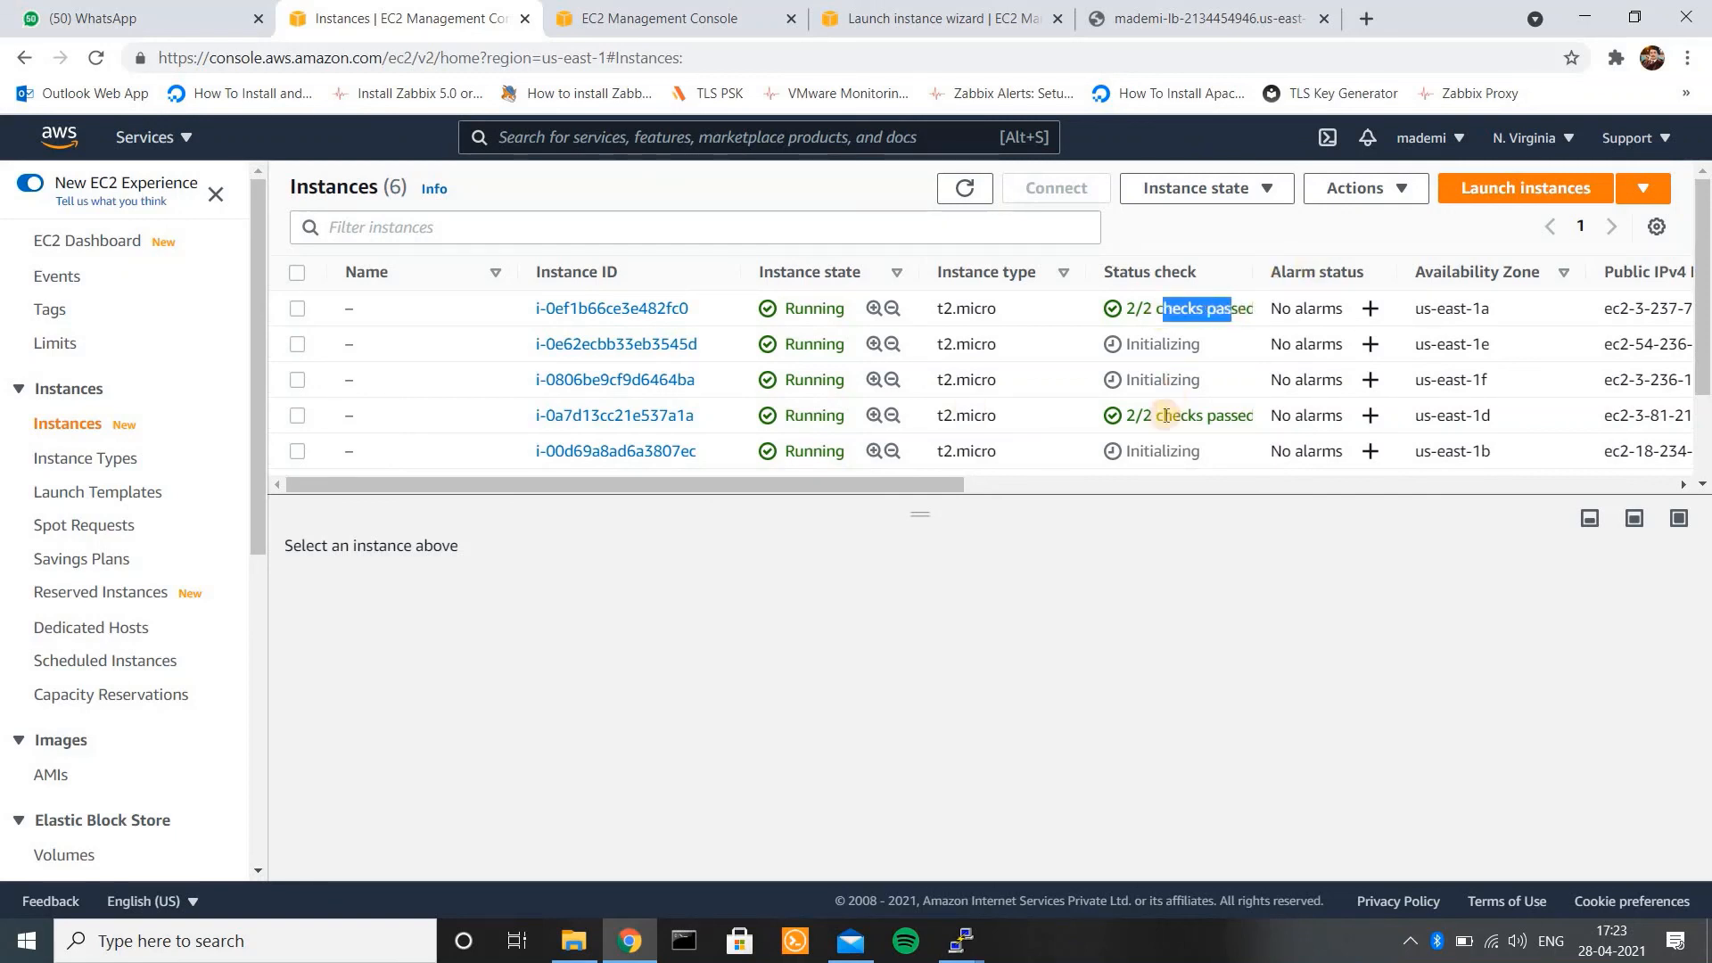
{"action": "left_click_drag", "start_coordinate": [1162, 415], "coordinate": [1278, 415]}
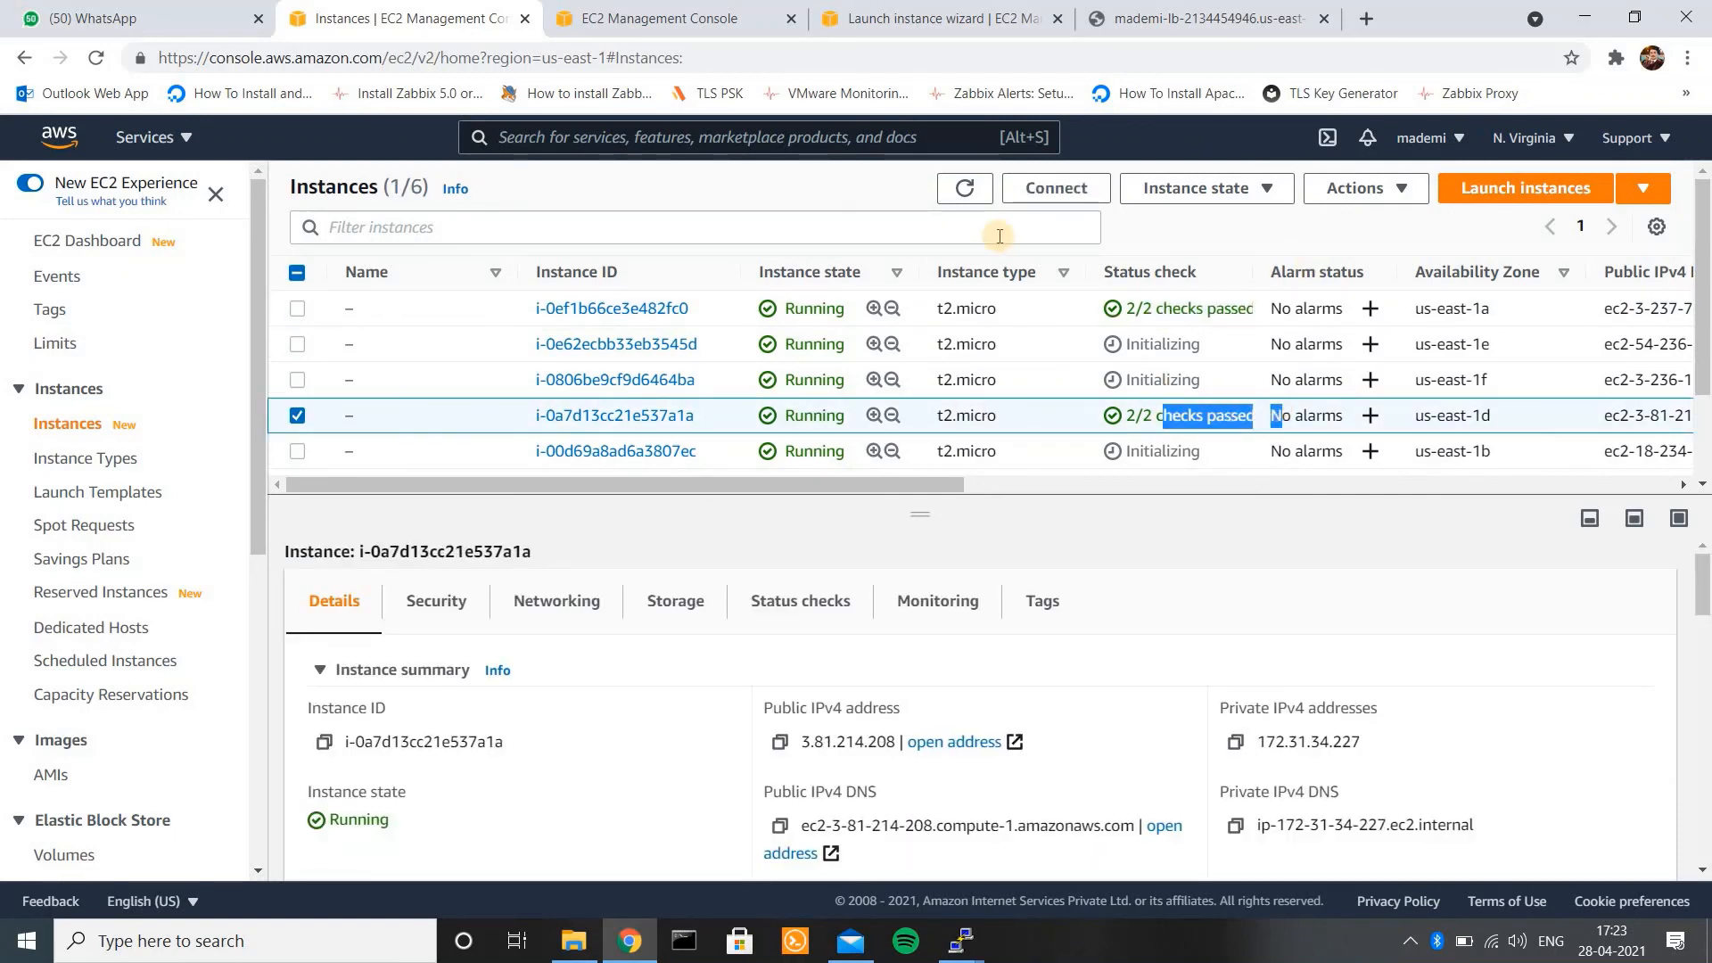
{"action": "left_click", "coordinate": [1015, 416]}
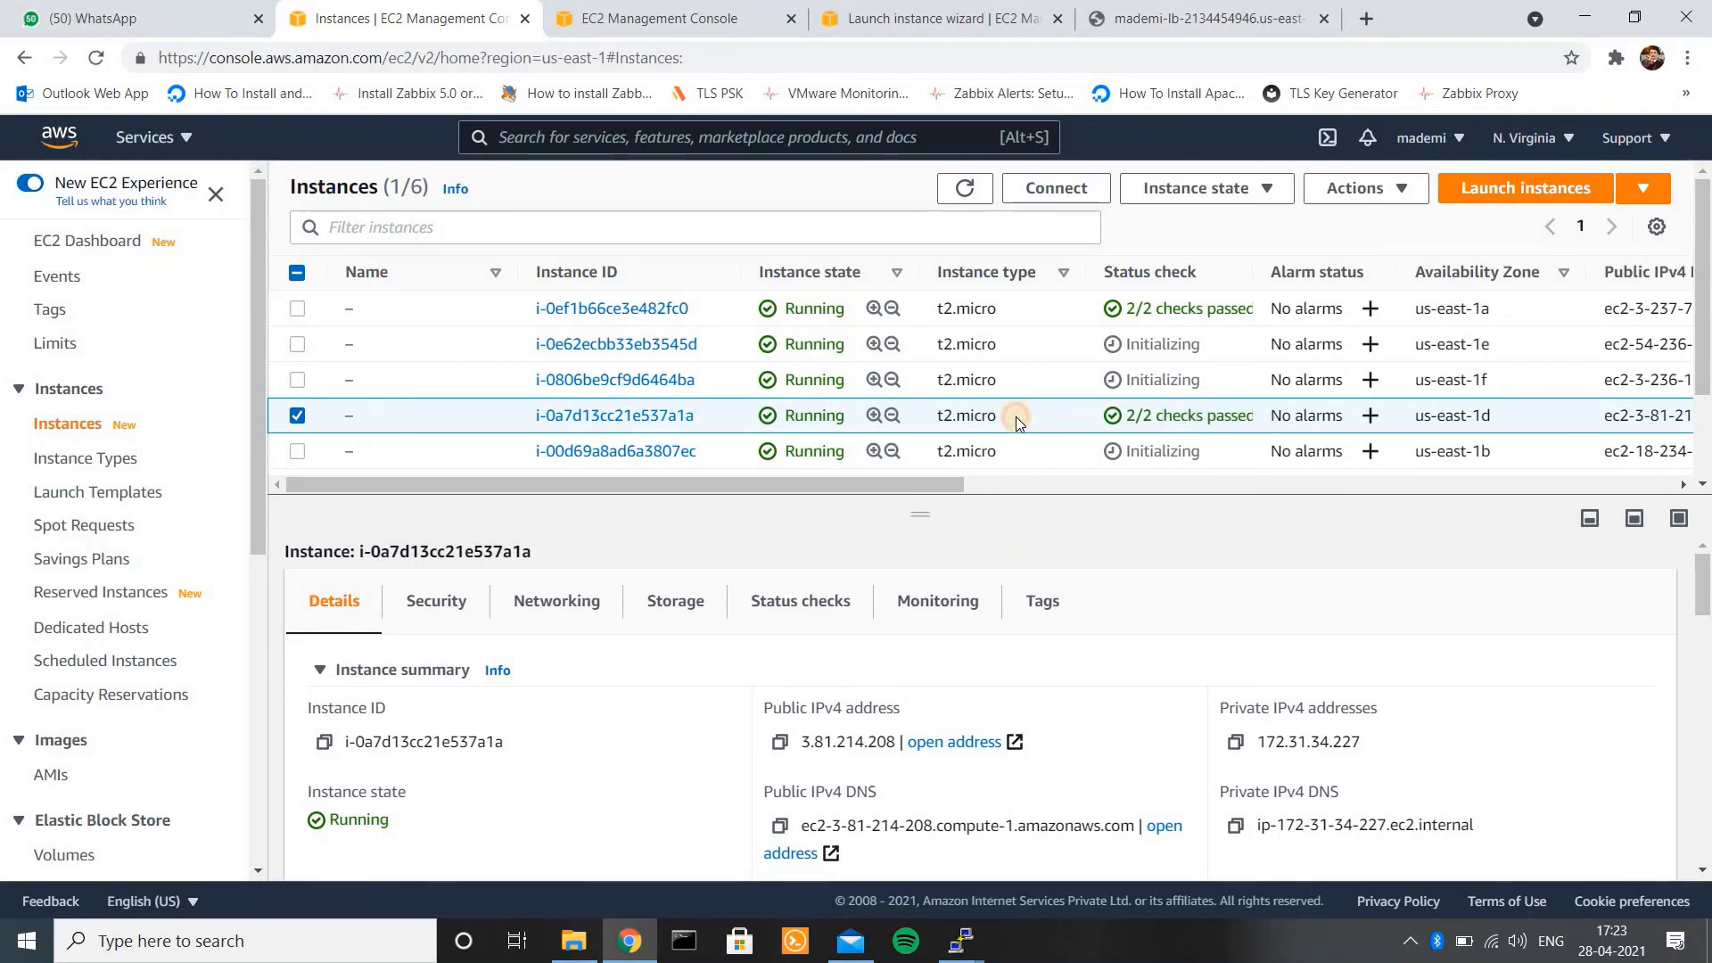